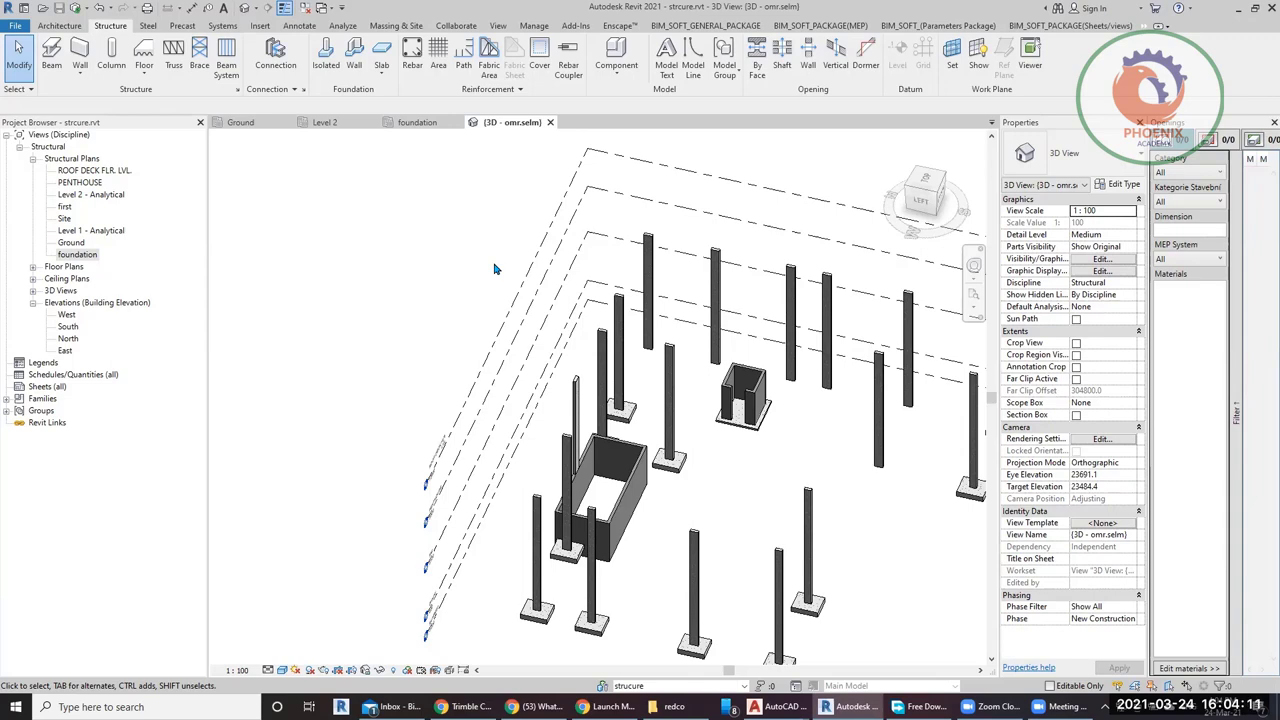
Open the Ground structural plan and duplicate it as an independent view without detailing.
double_click(73, 244)
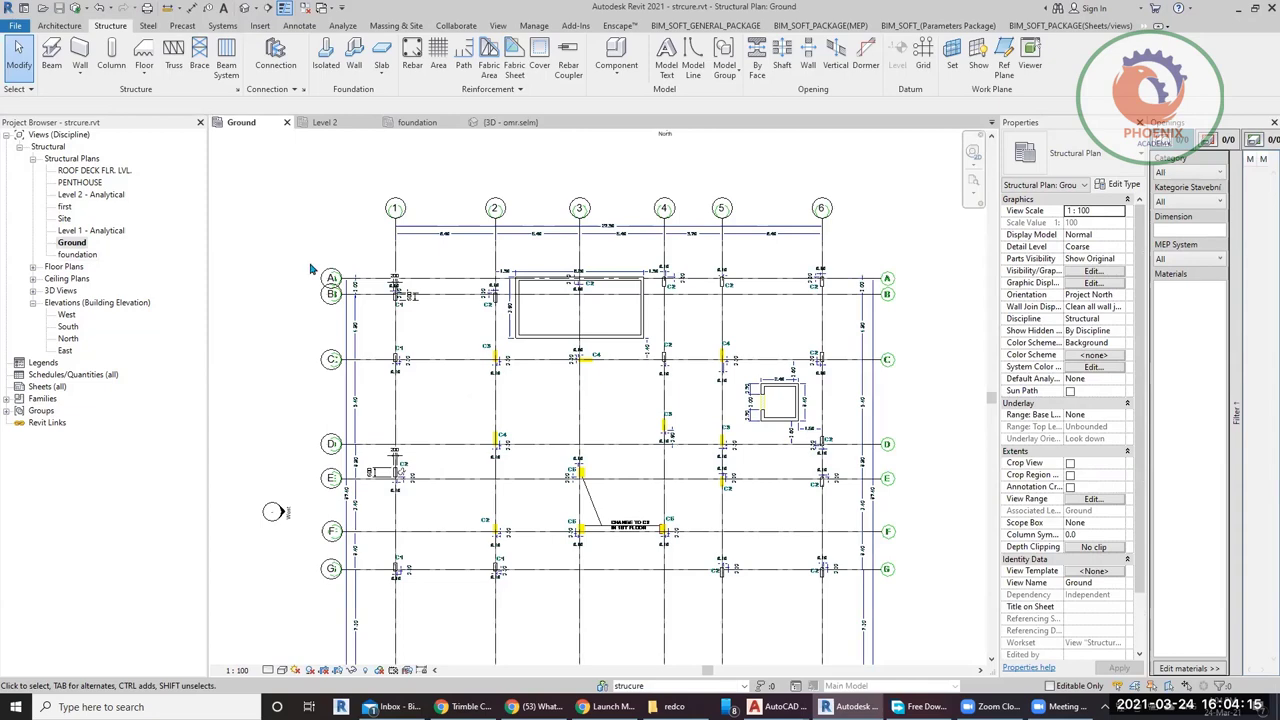
scroll(618, 477, up, 5)
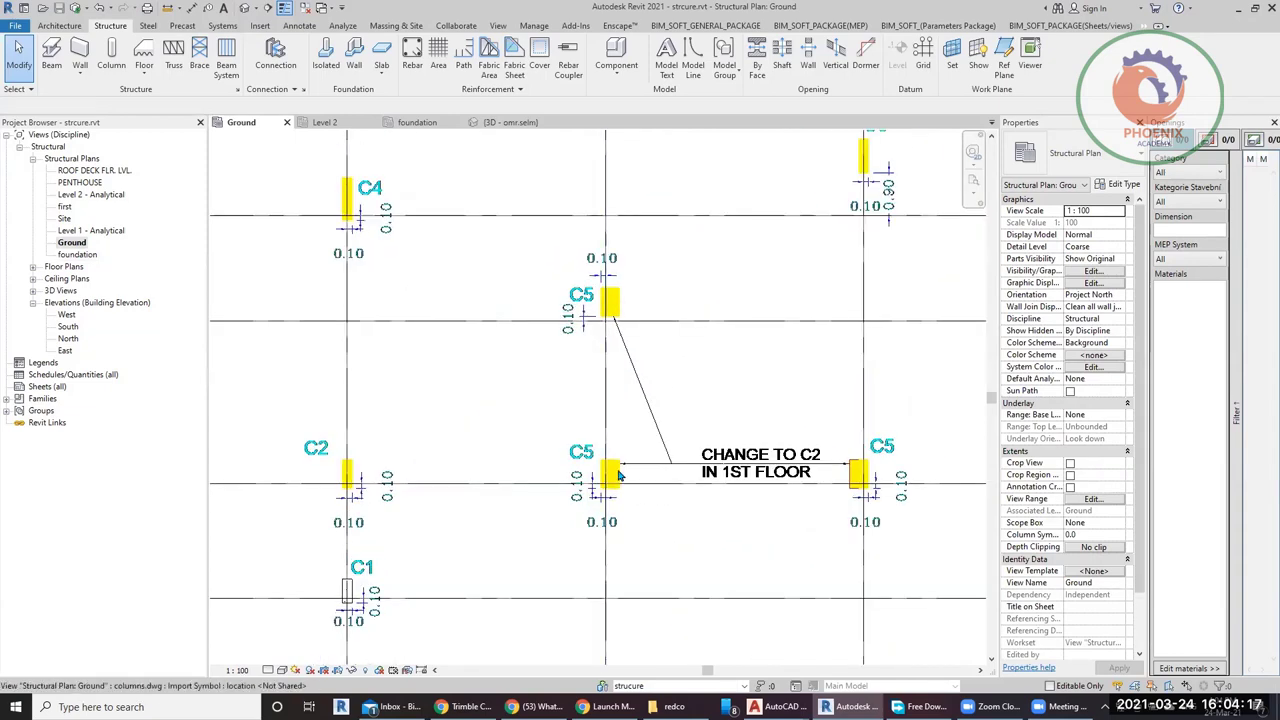
scroll(618, 477, down, 5)
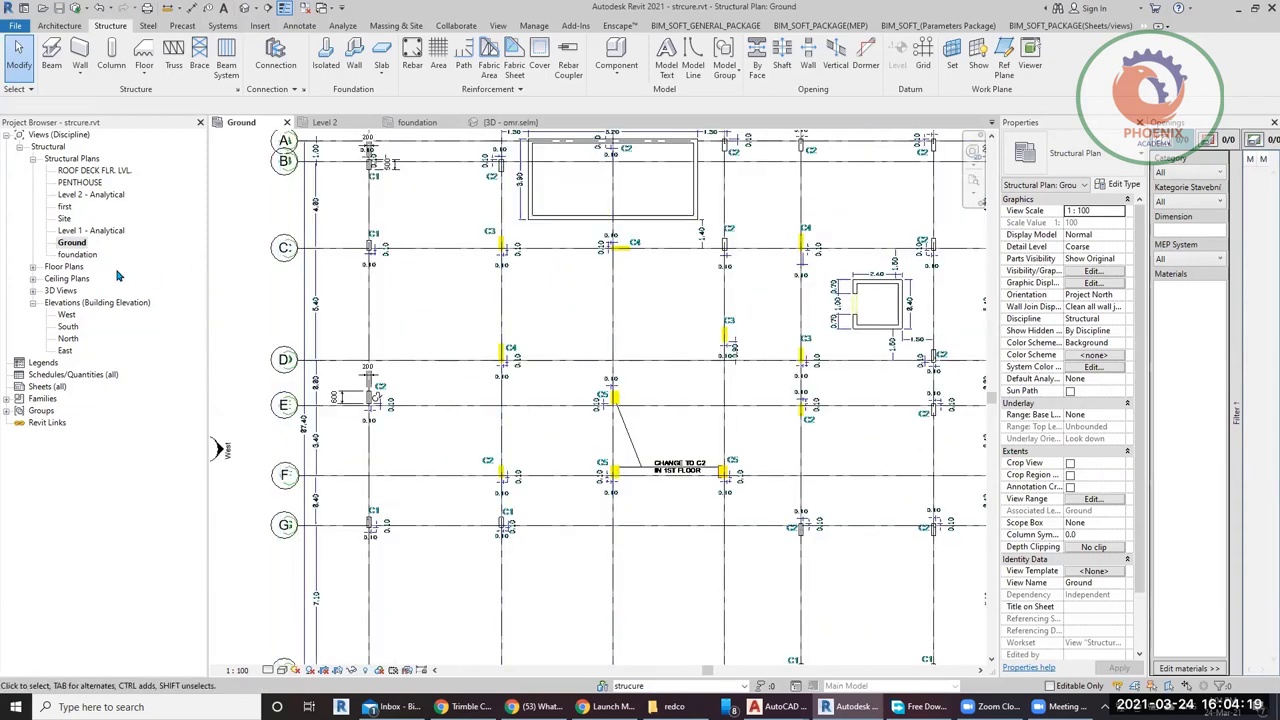
right_click(80, 244)
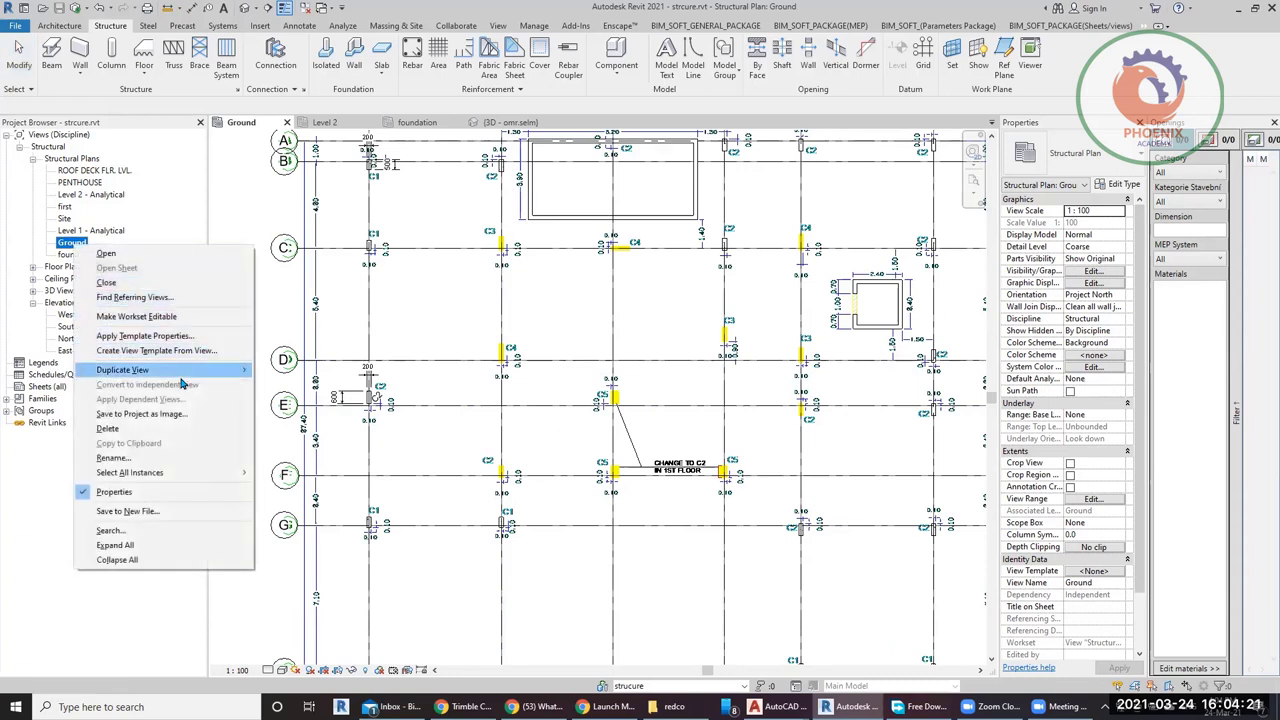
mouse_move(180, 371)
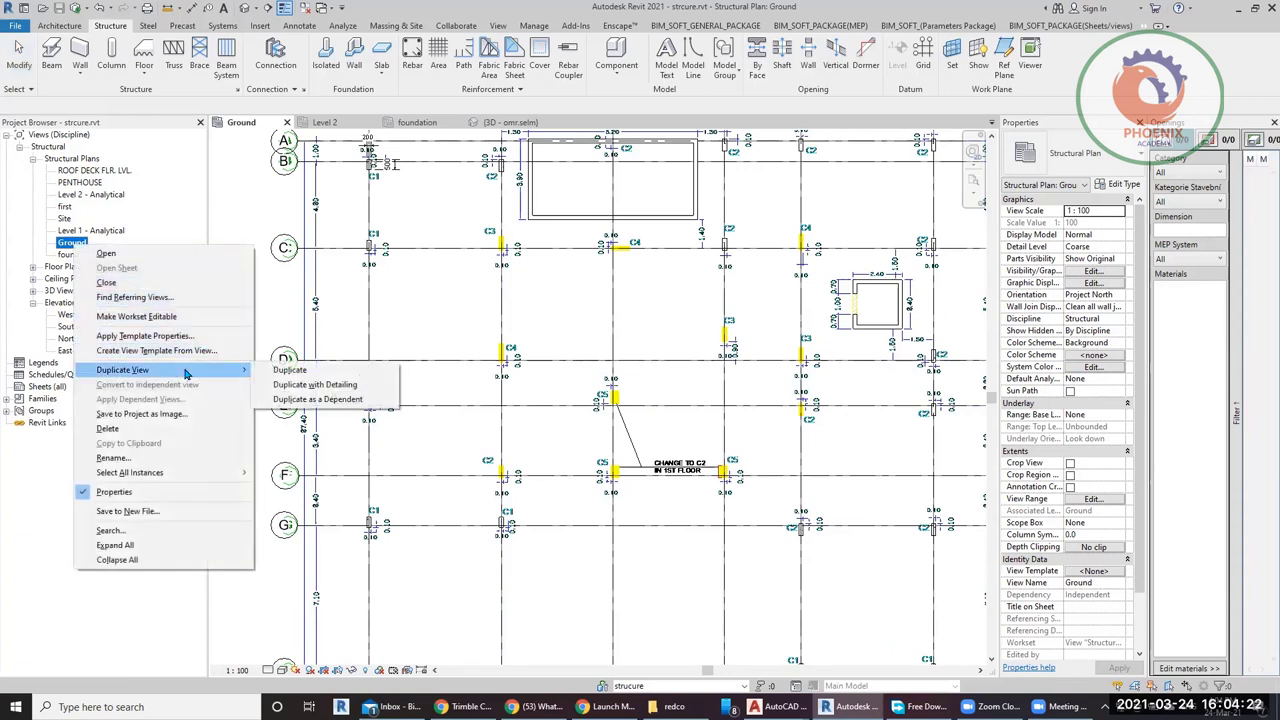
click(310, 372)
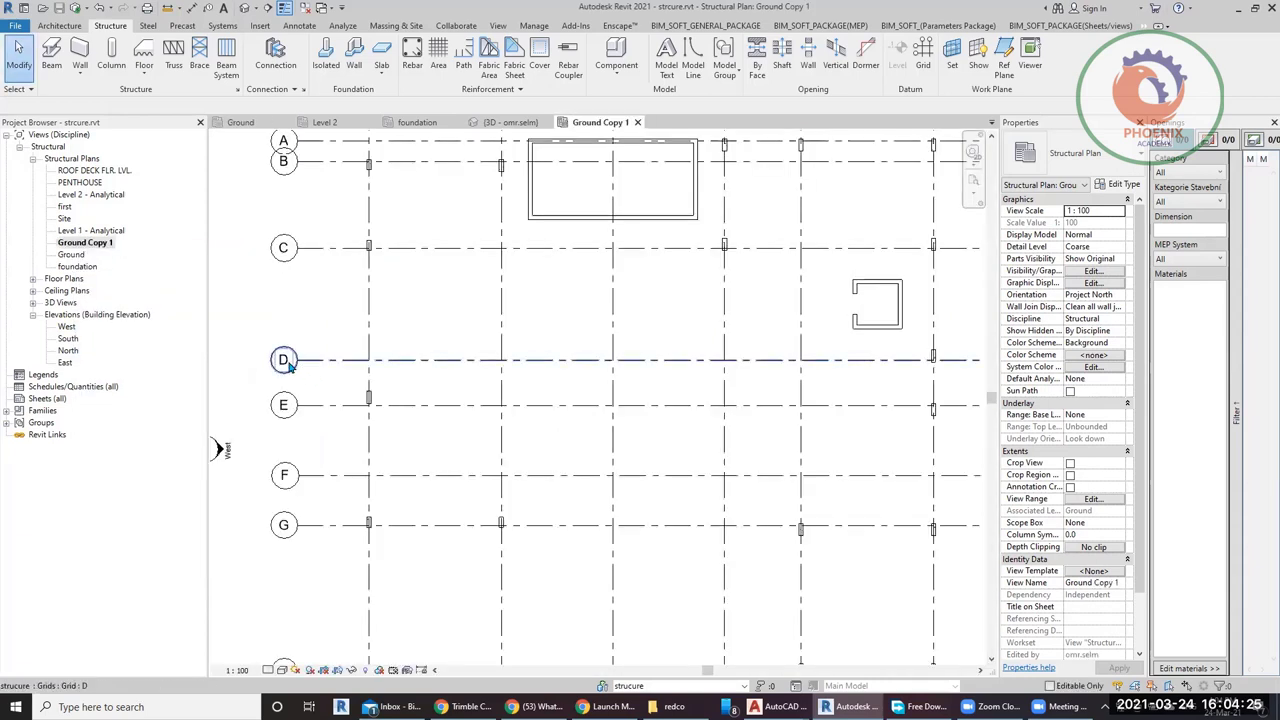
Link ground beams.dwg into the duplicated plan, for the current view only, with Auto - Origin to Internal Origin positioning.
scroll(288, 365, down, 2)
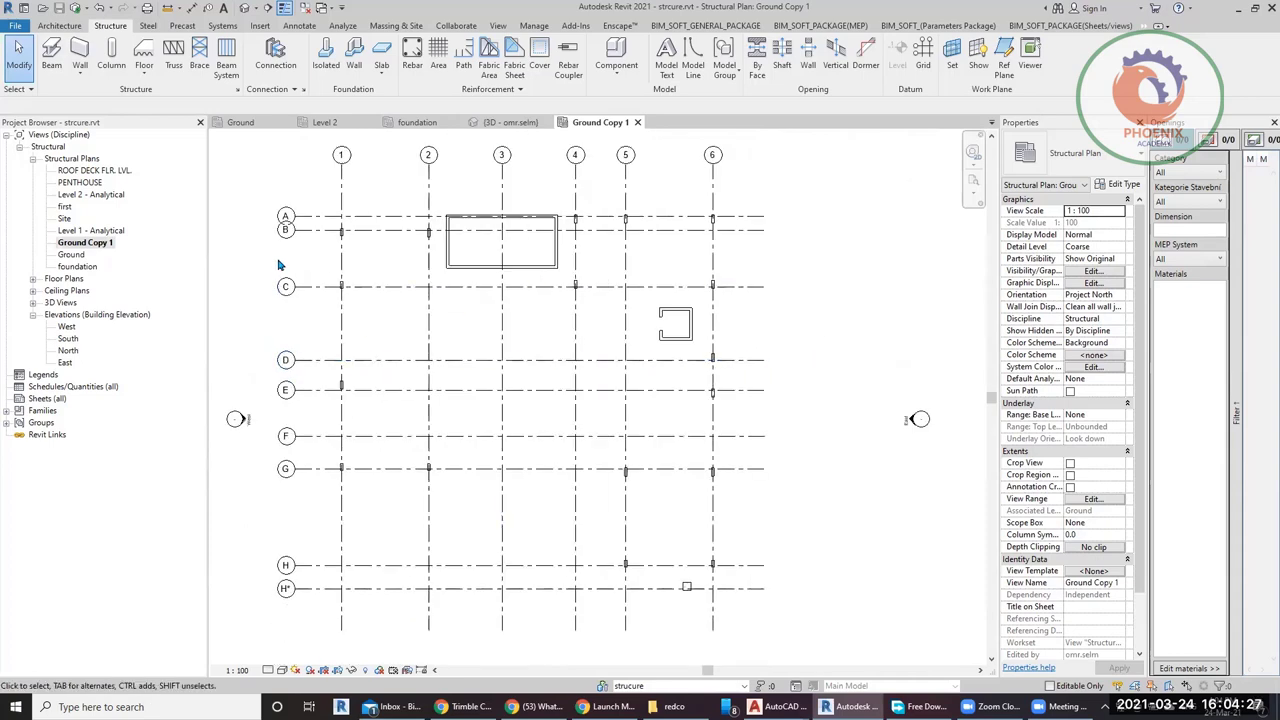
middle_drag(279, 265, 366, 268)
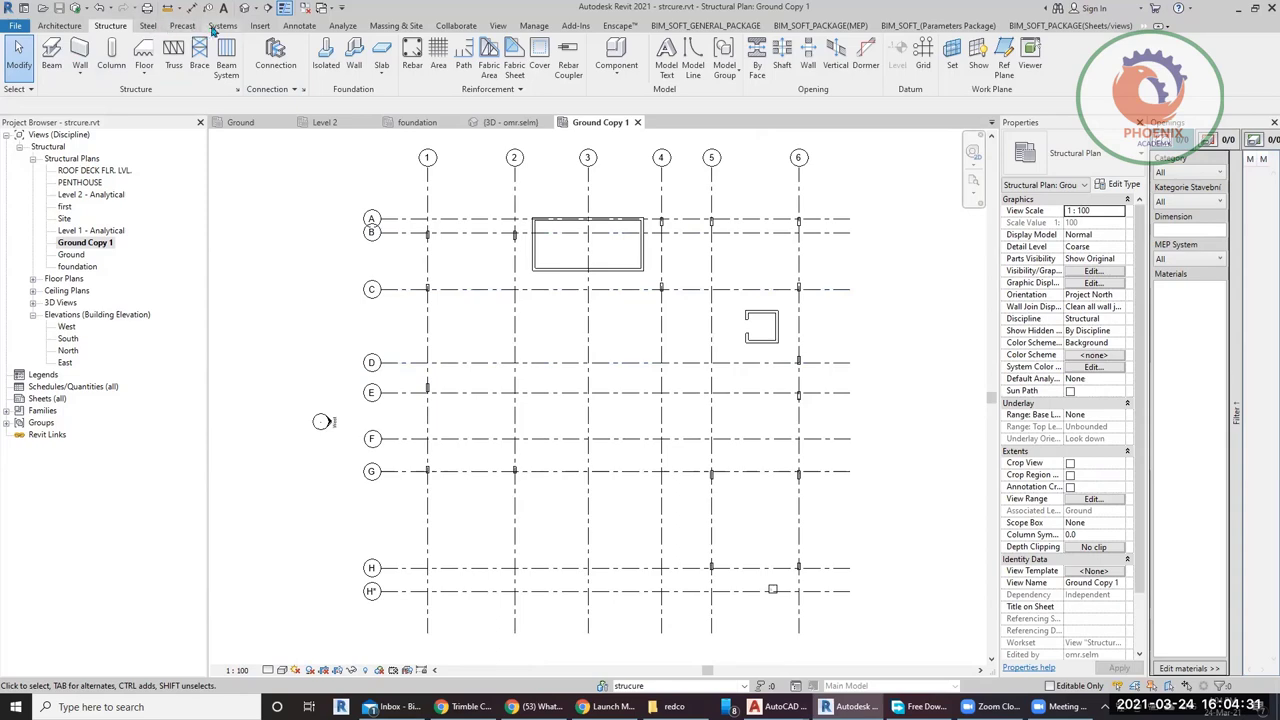
click(259, 26)
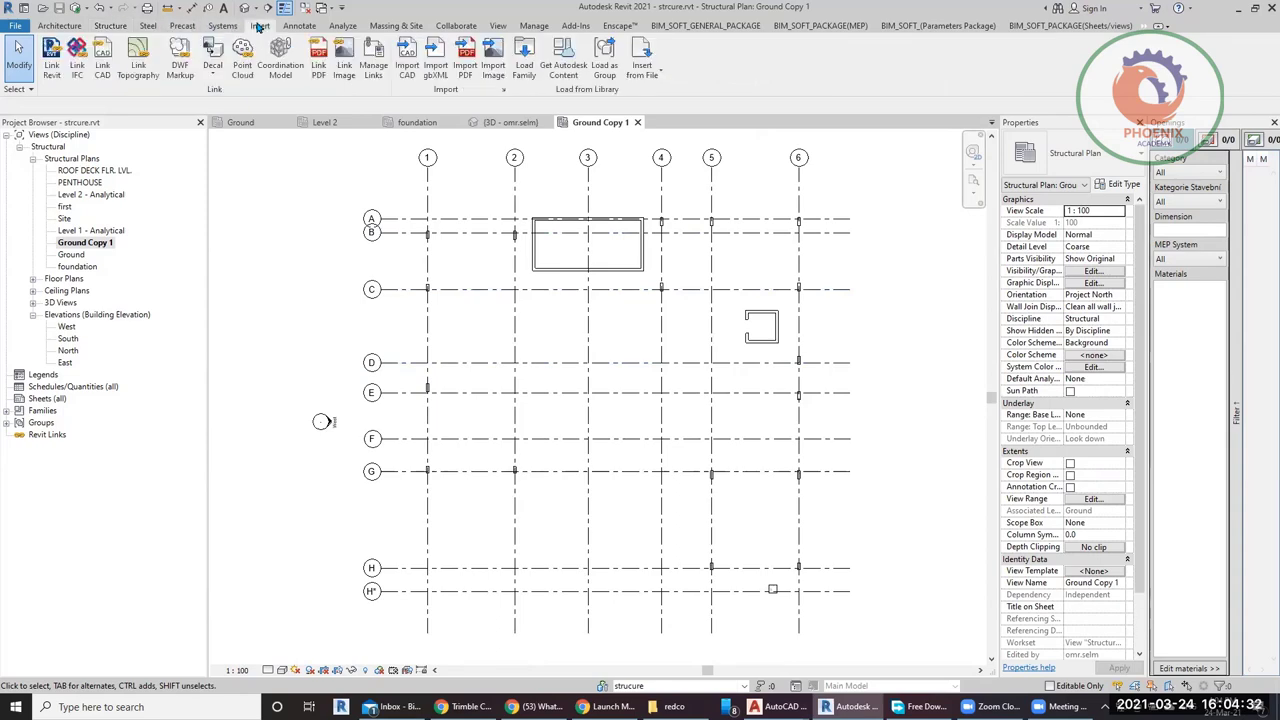
click(100, 70)
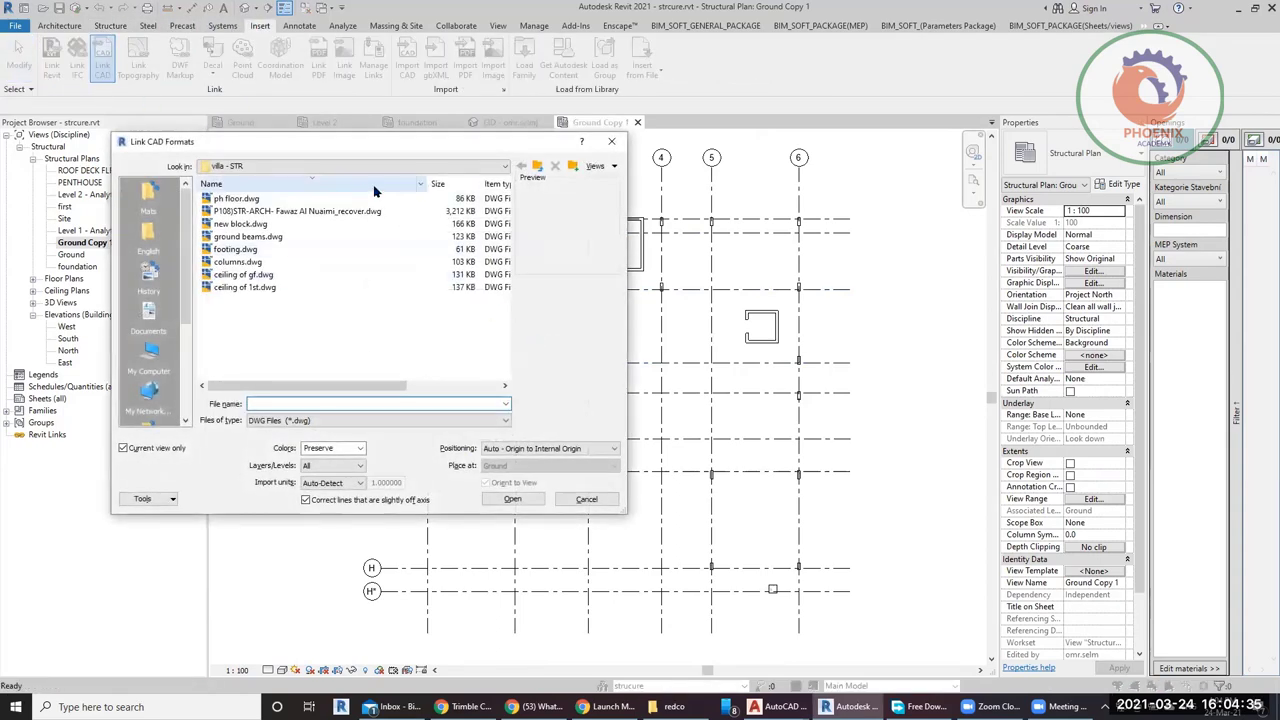
click(283, 276)
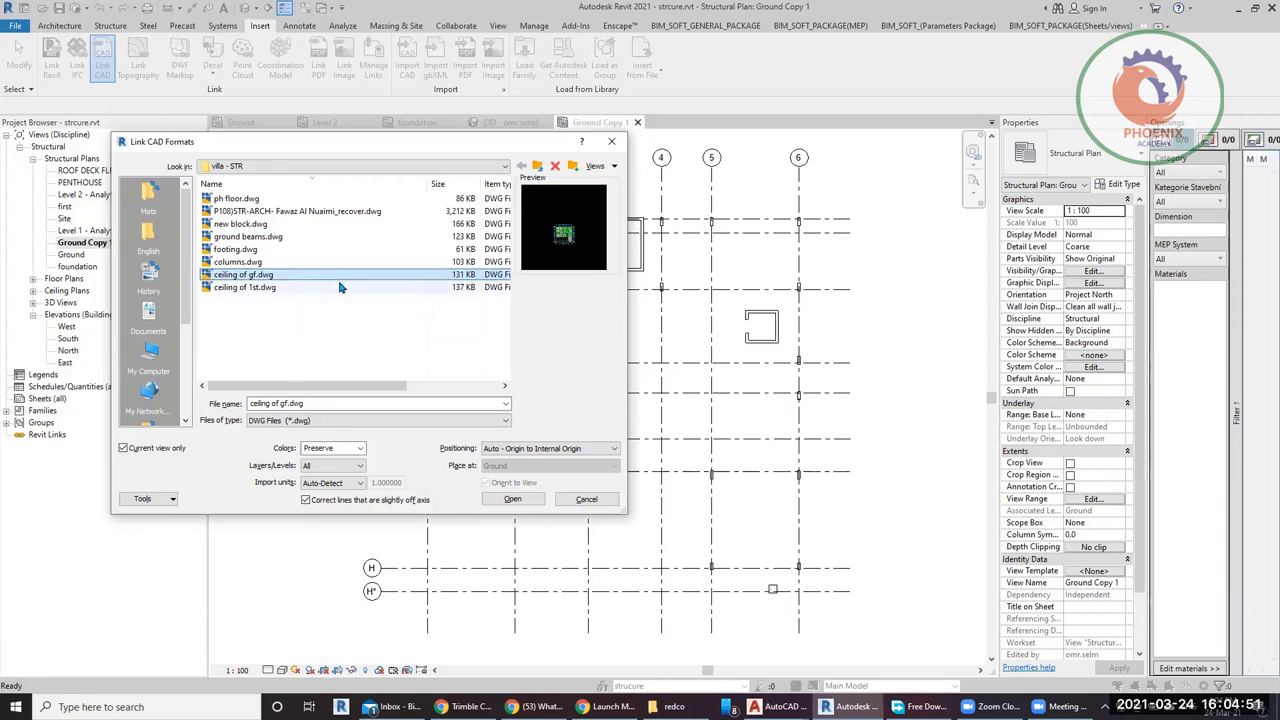
click(262, 237)
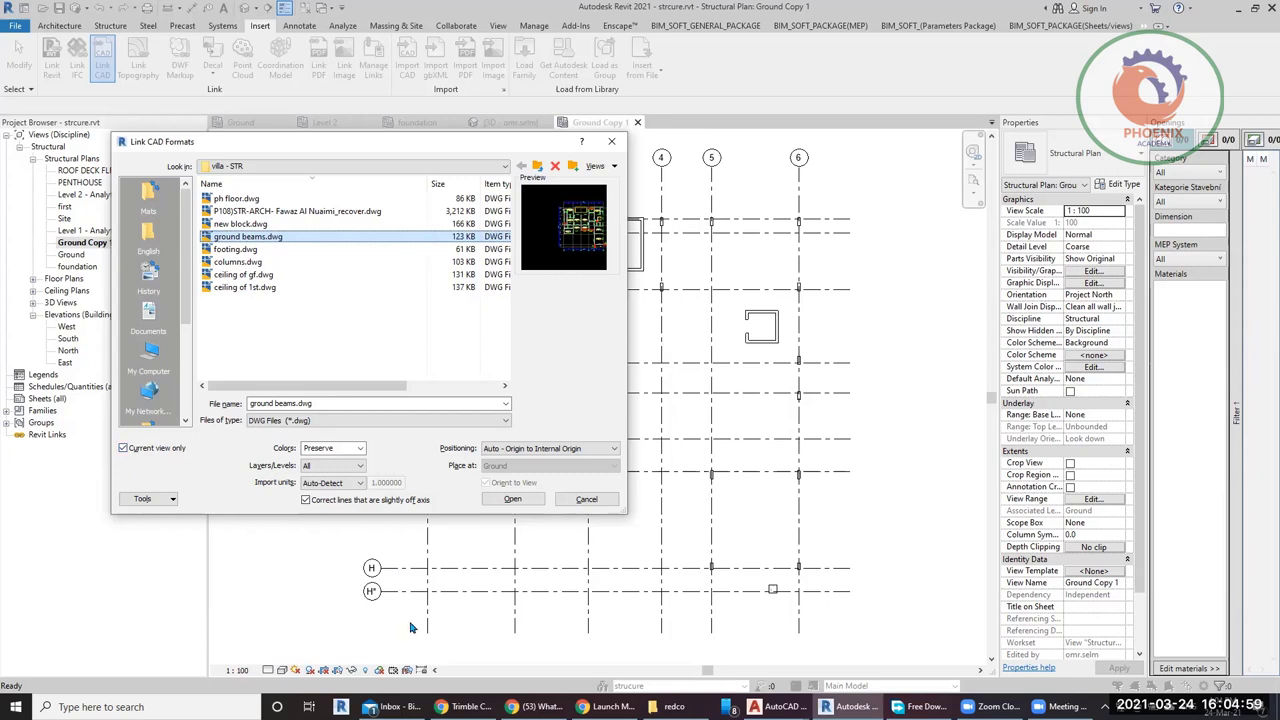
click(923, 333)
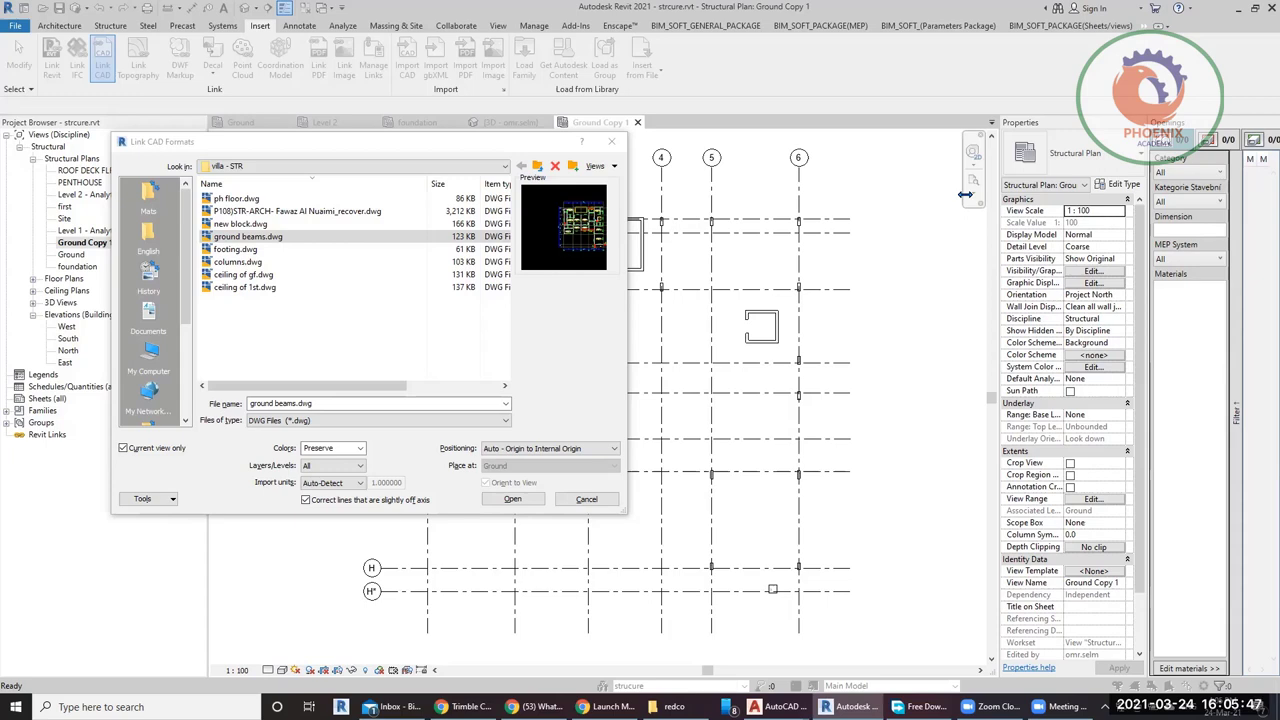
drag(200, 148, 320, 130)
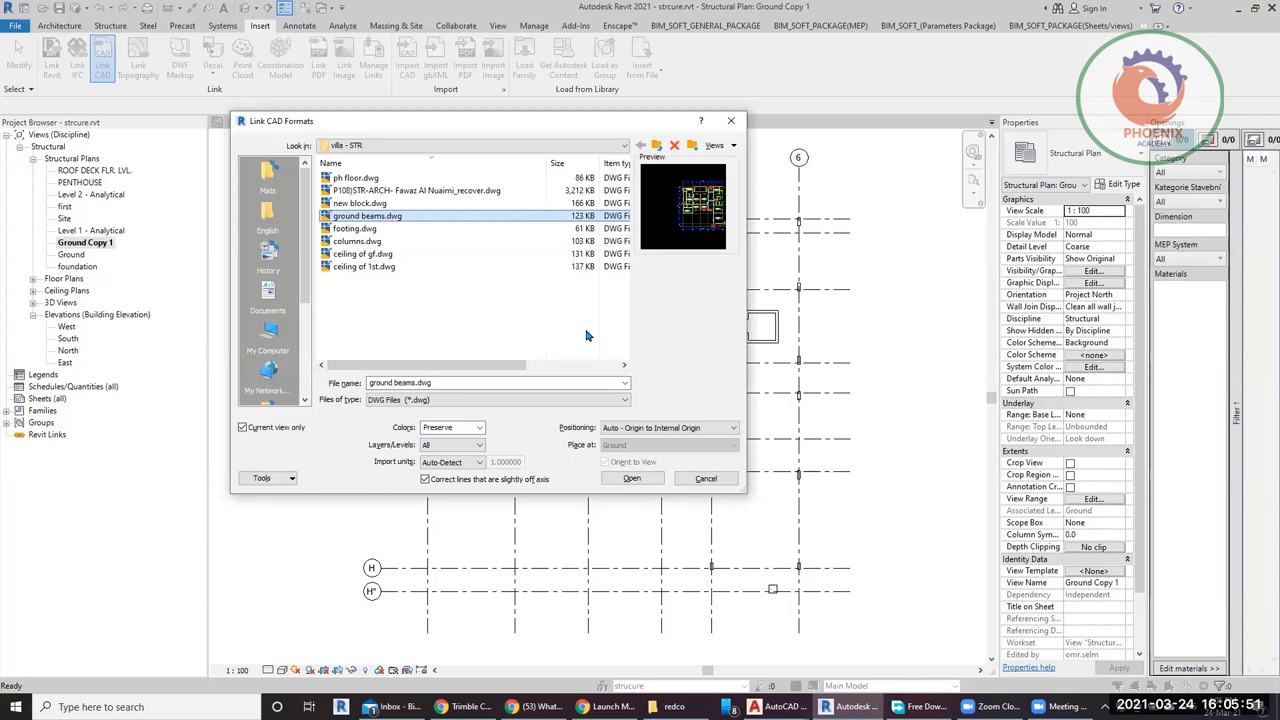
click(912, 334)
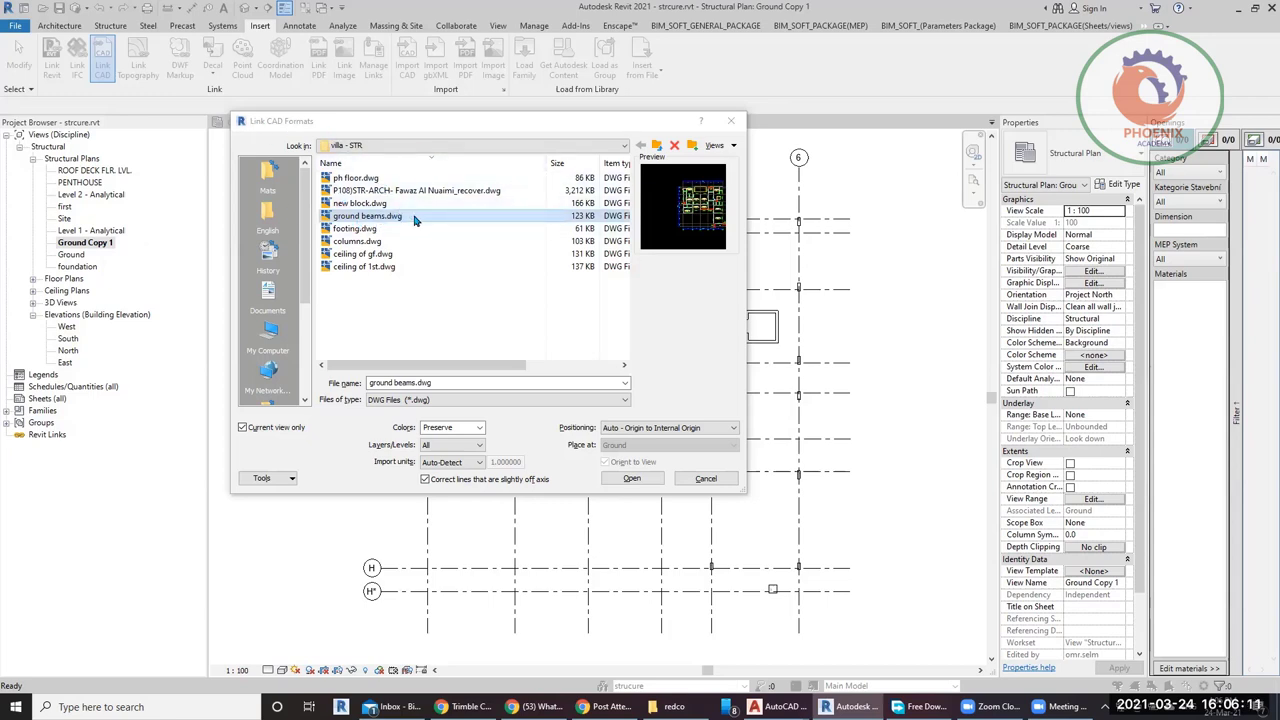
click(631, 479)
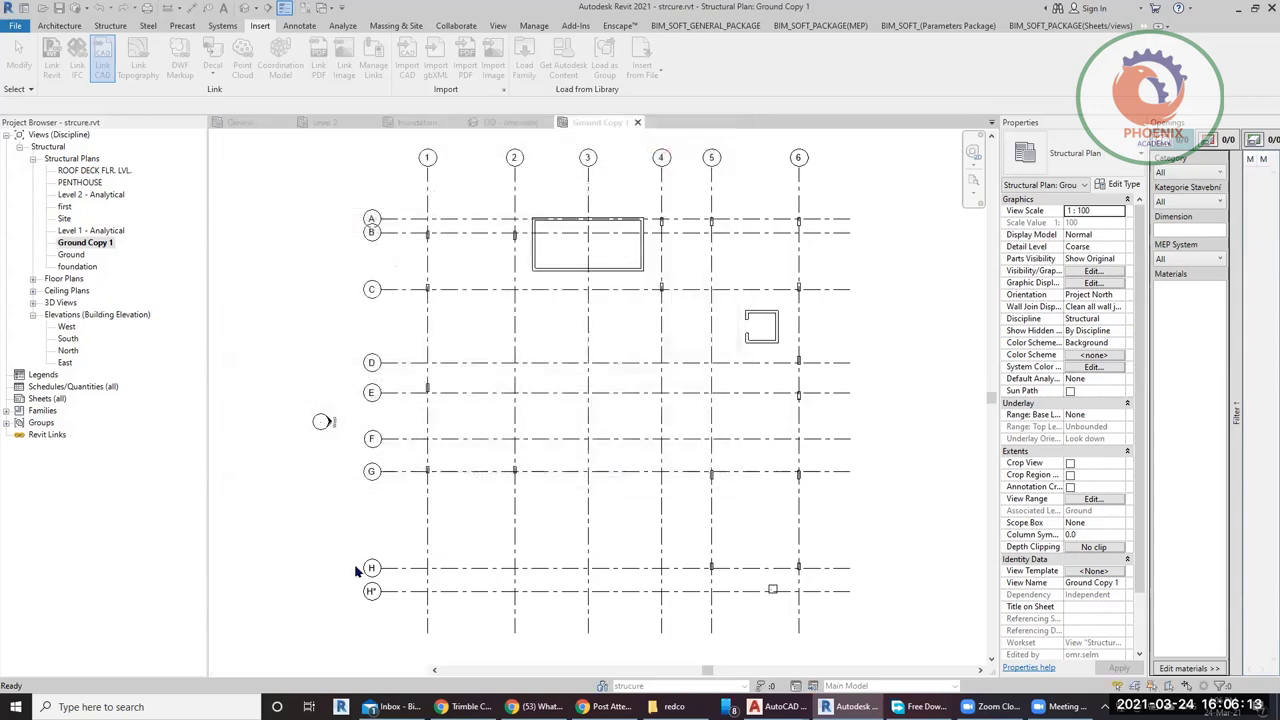
Move the linked ground beams drawing so its grid 1 and H* intersection lands on the matching intersection of the model grids.
scroll(290, 480, down, 10)
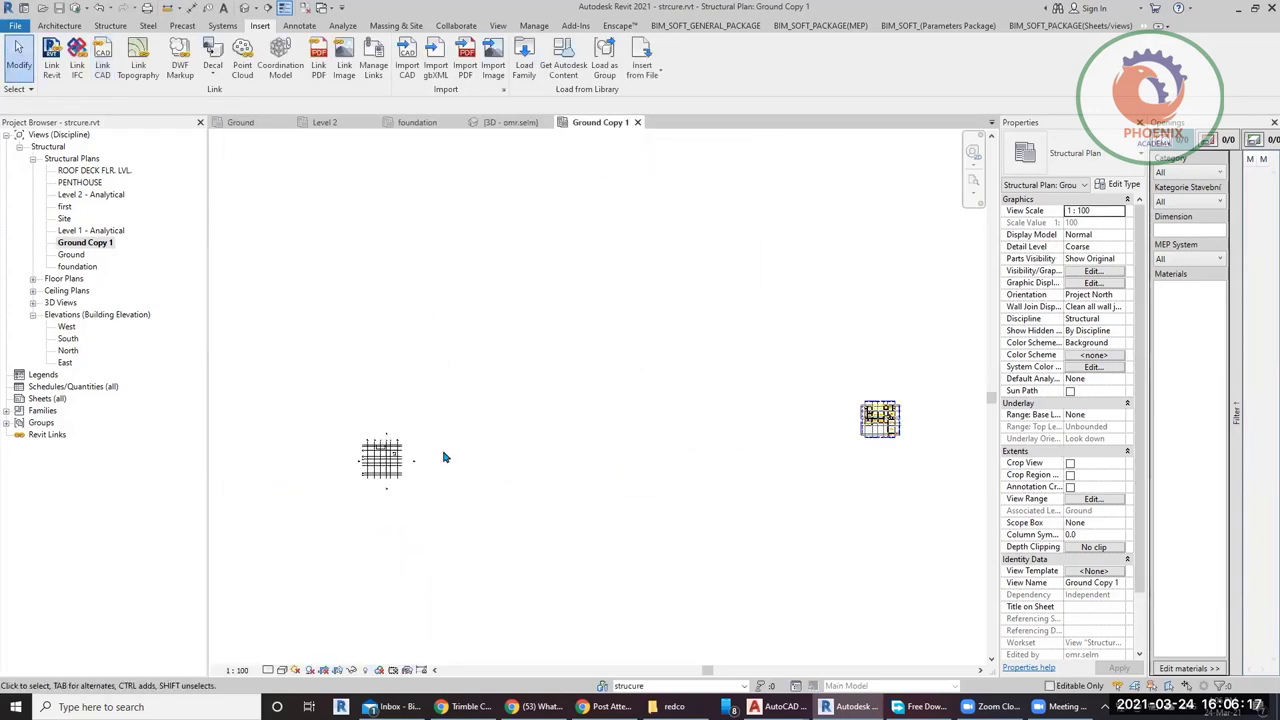
click(872, 432)
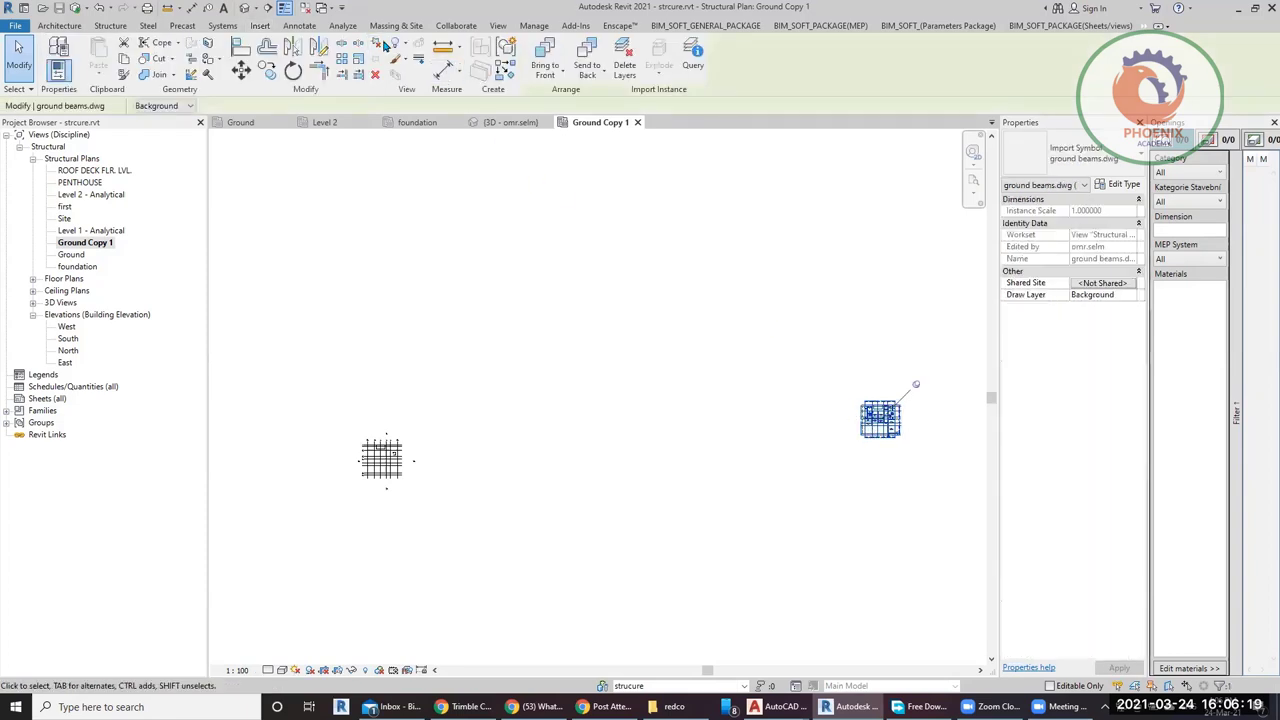
click(250, 84)
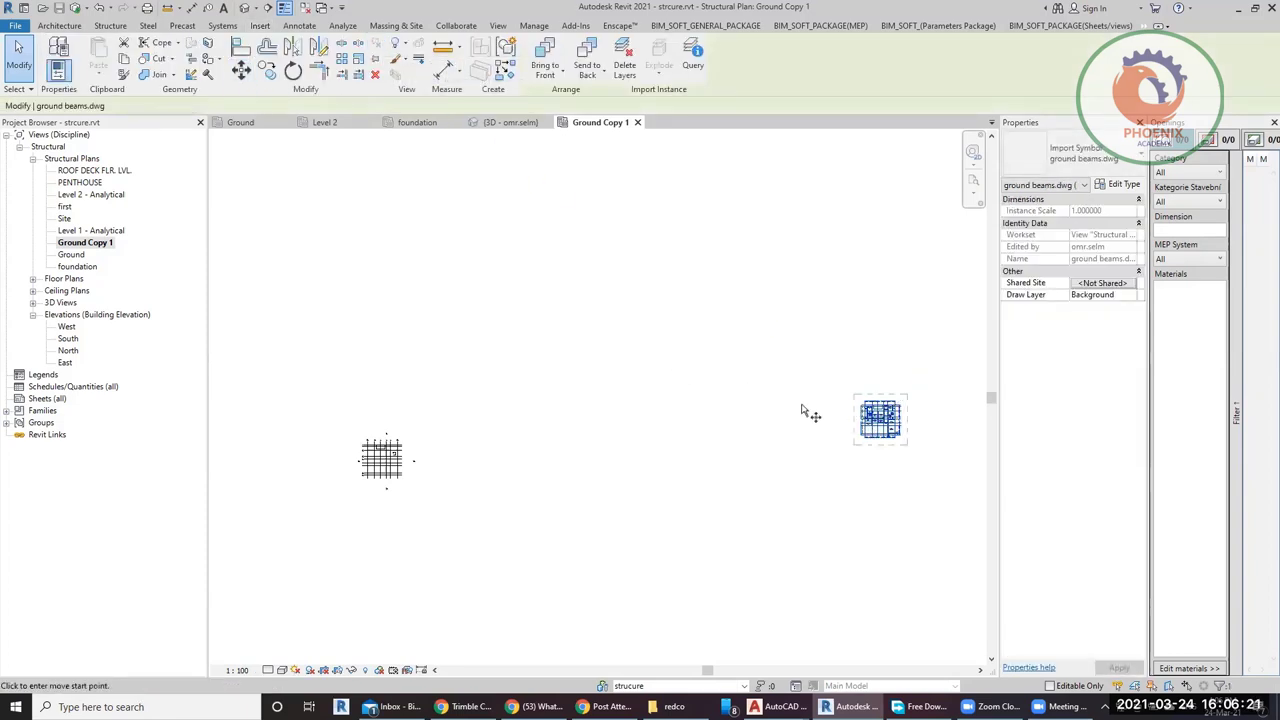
scroll(868, 400, up, 6)
click(868, 396)
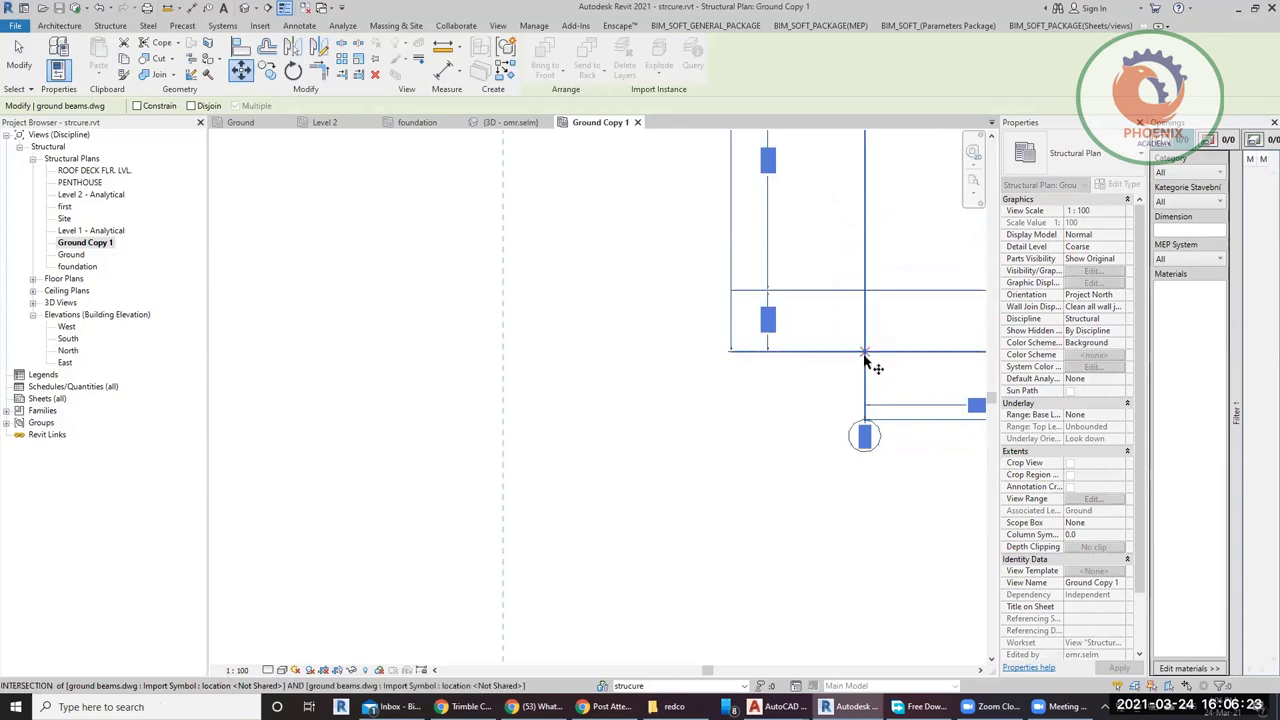
scroll(880, 357, down, 5)
scroll(530, 408, down, 3)
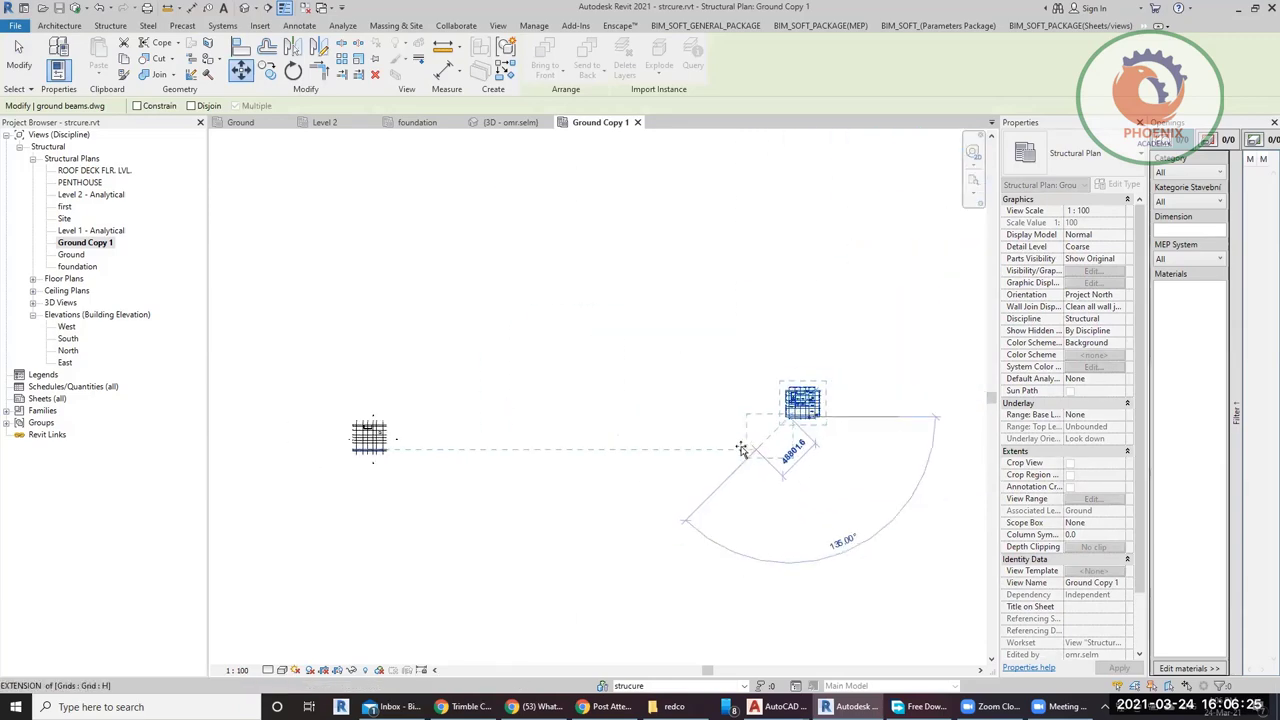
scroll(366, 434, up, 4)
scroll(182, 550, up, 4)
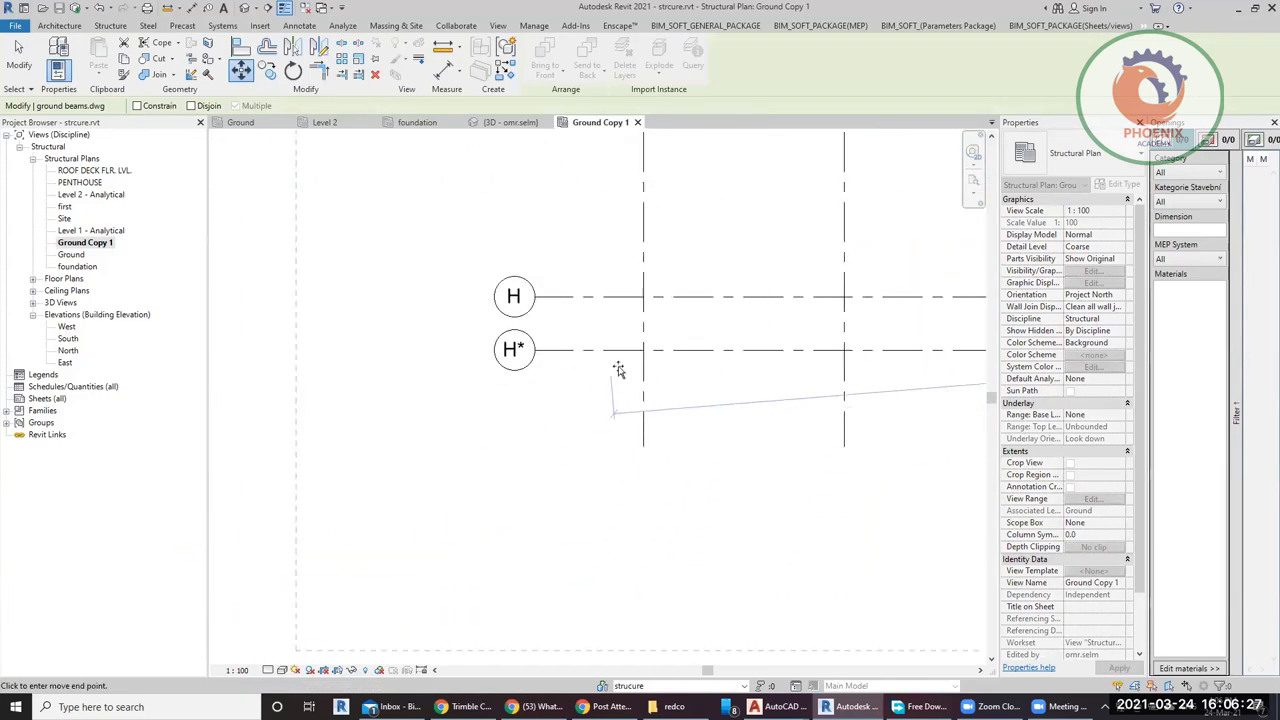
click(646, 349)
scroll(486, 491, down, 5)
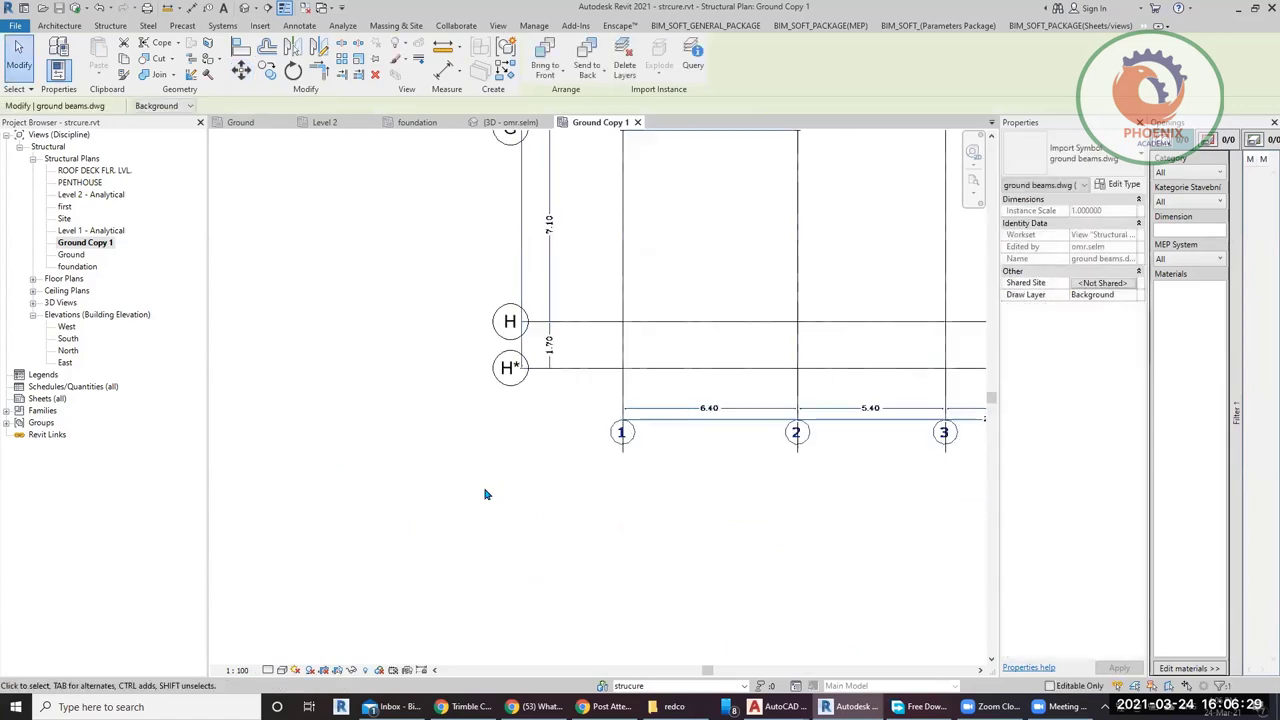
scroll(403, 251, down, 2)
key(Escape)
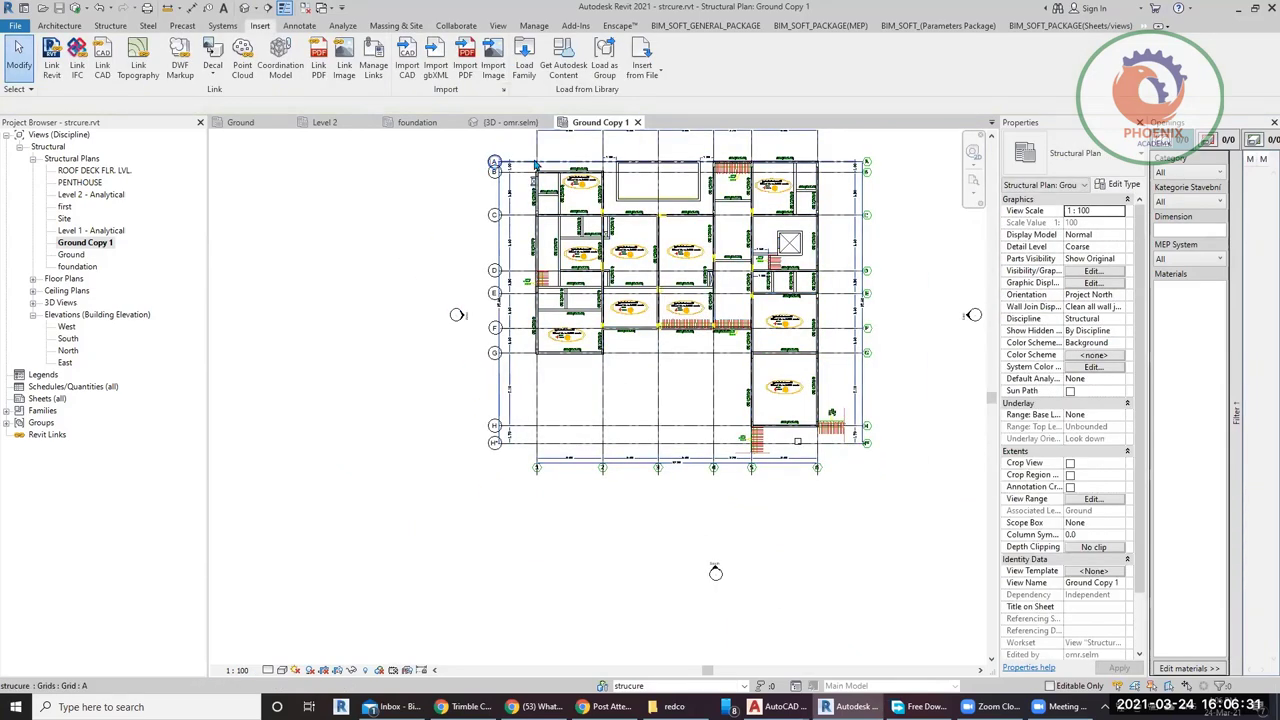
scroll(475, 175, up, 10)
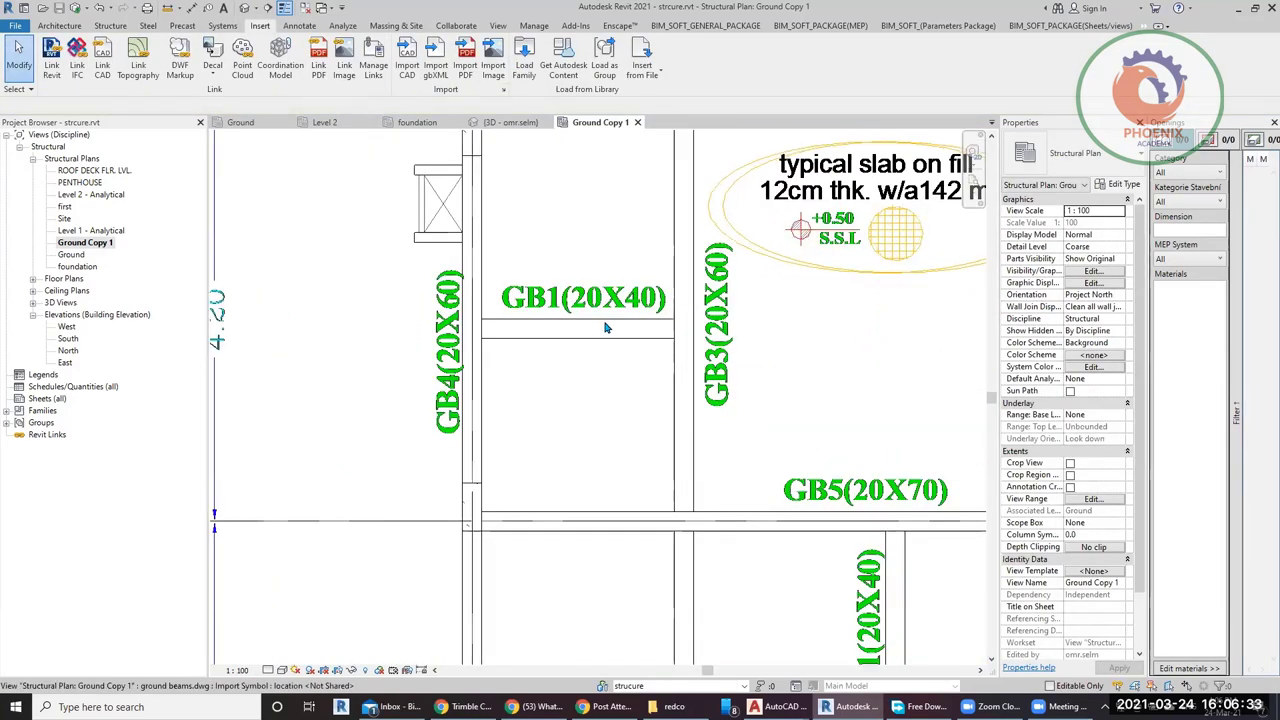
scroll(611, 350, down, 4)
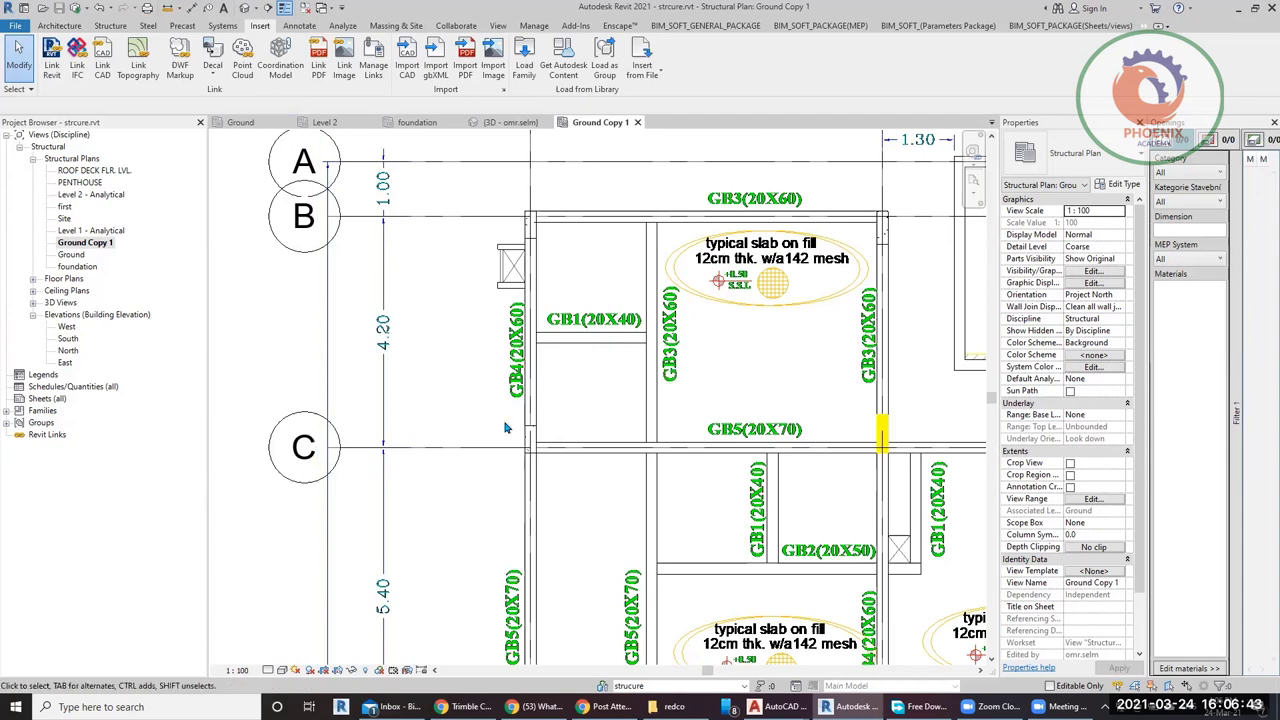
middle_drag(505, 428, 565, 436)
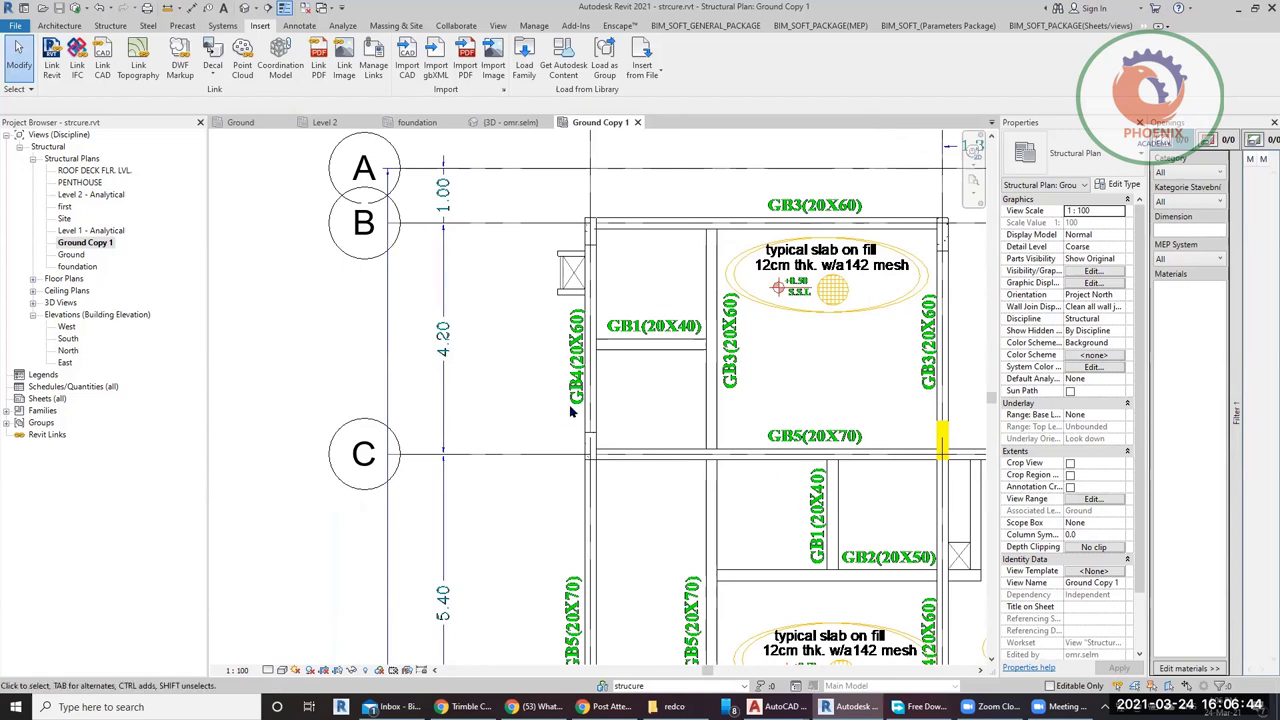
click(121, 30)
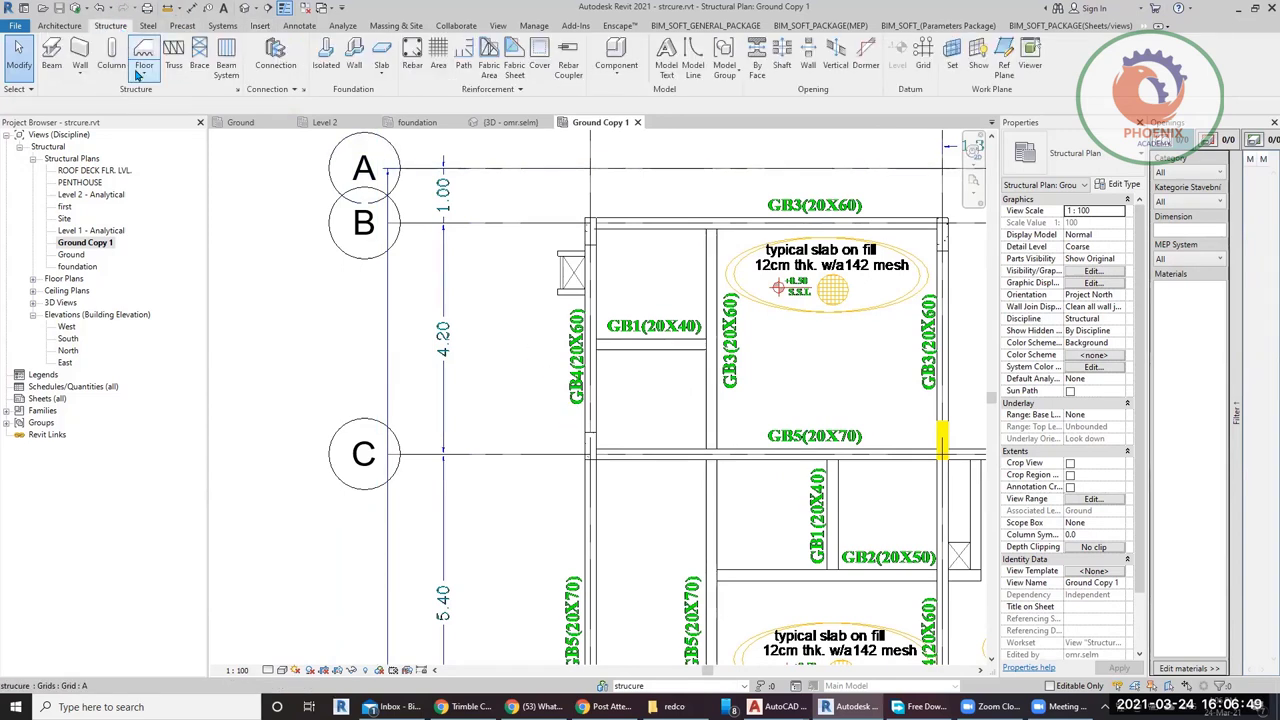
click(51, 52)
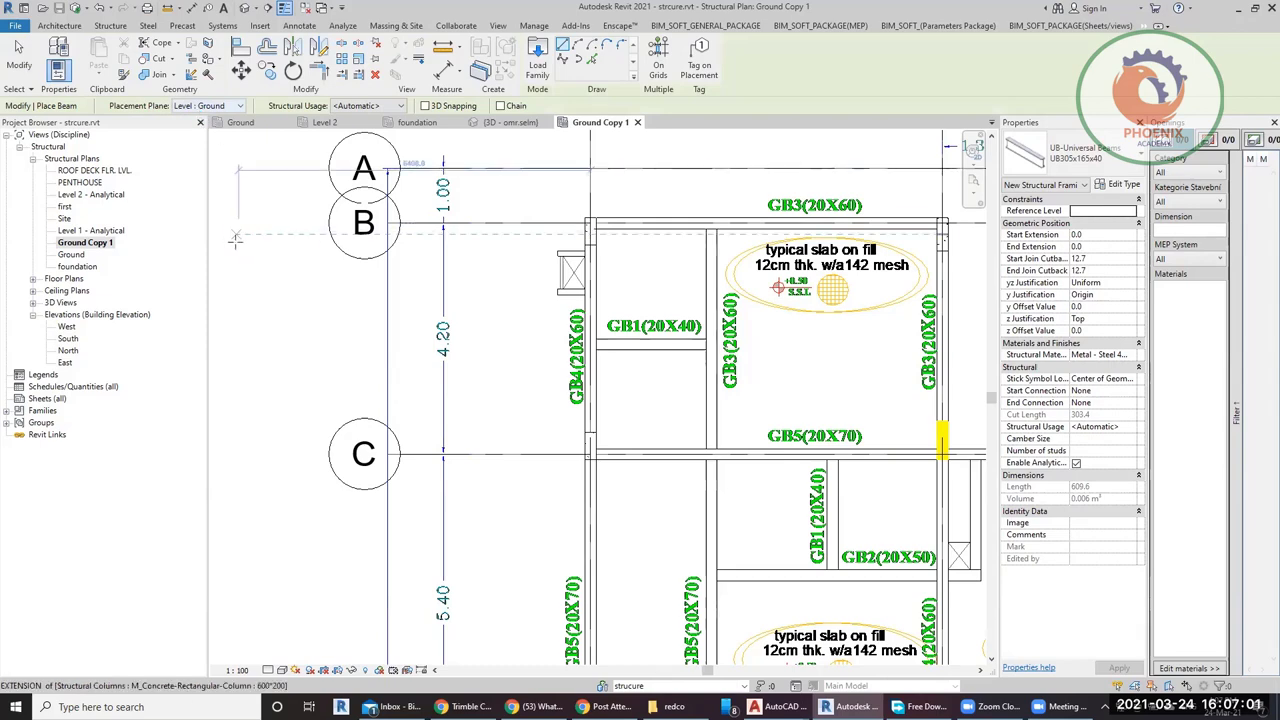
key(Escape)
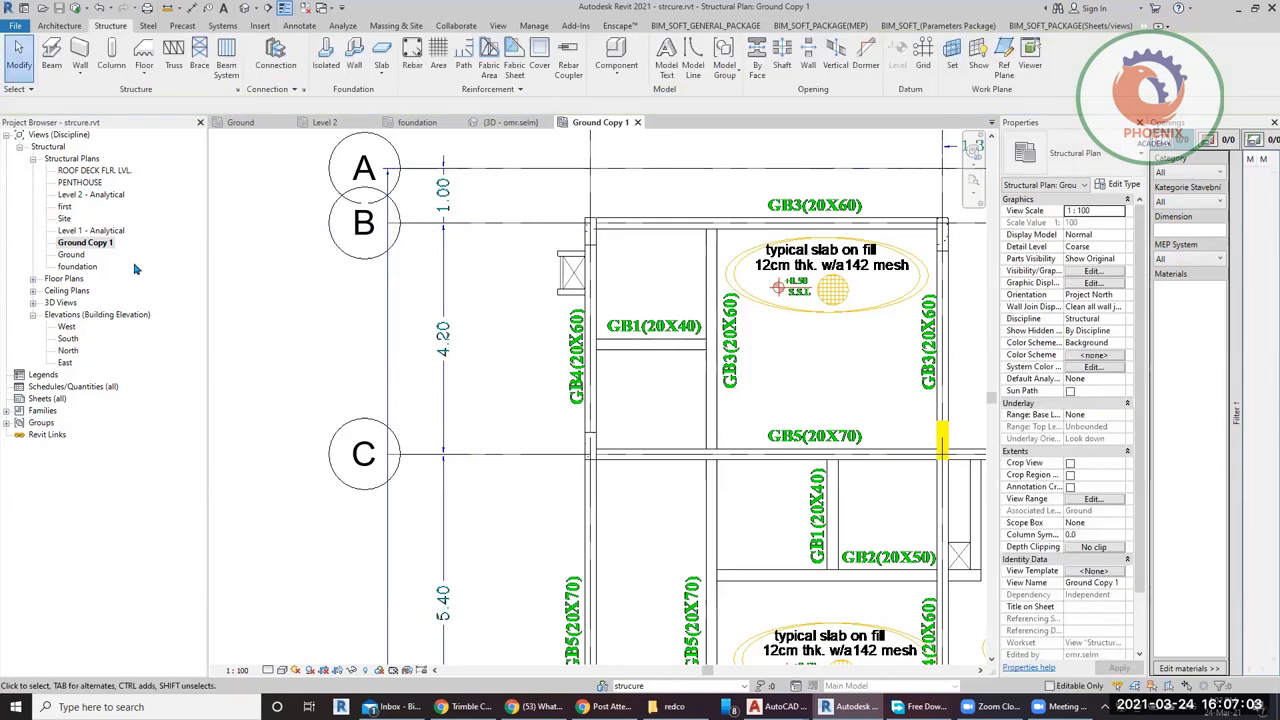
right_click(86, 245)
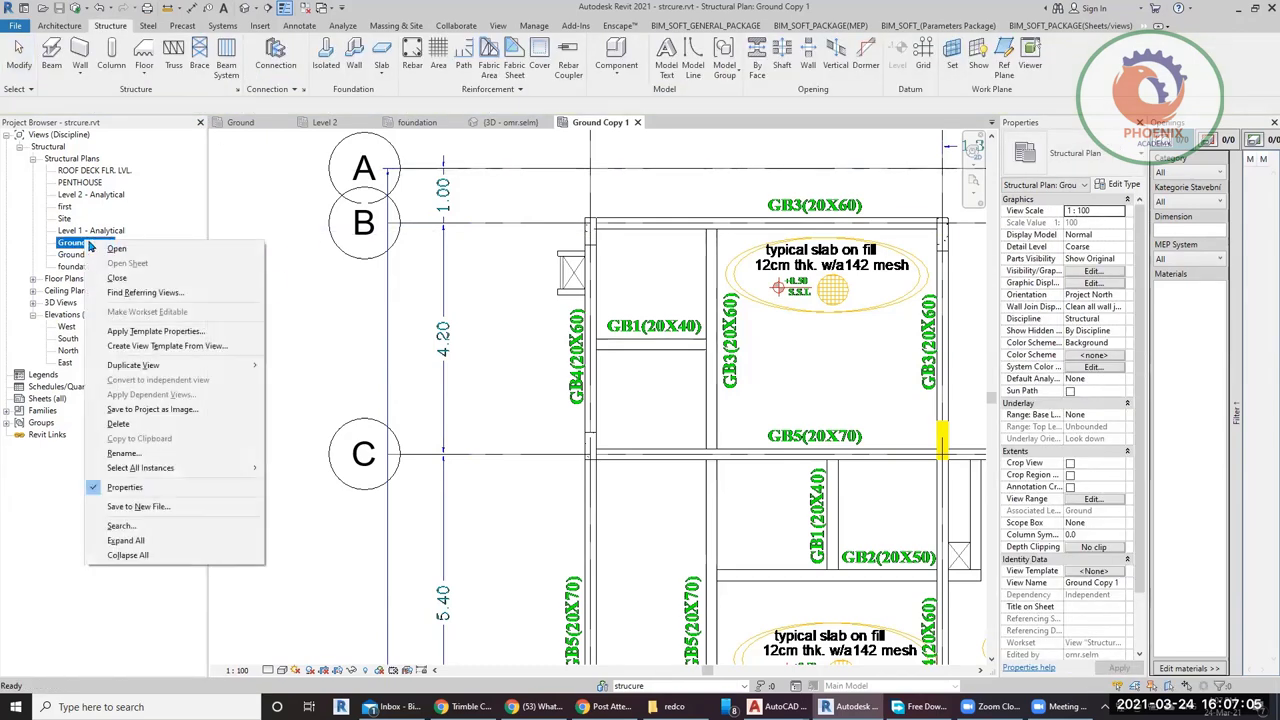
mouse_move(268, 370)
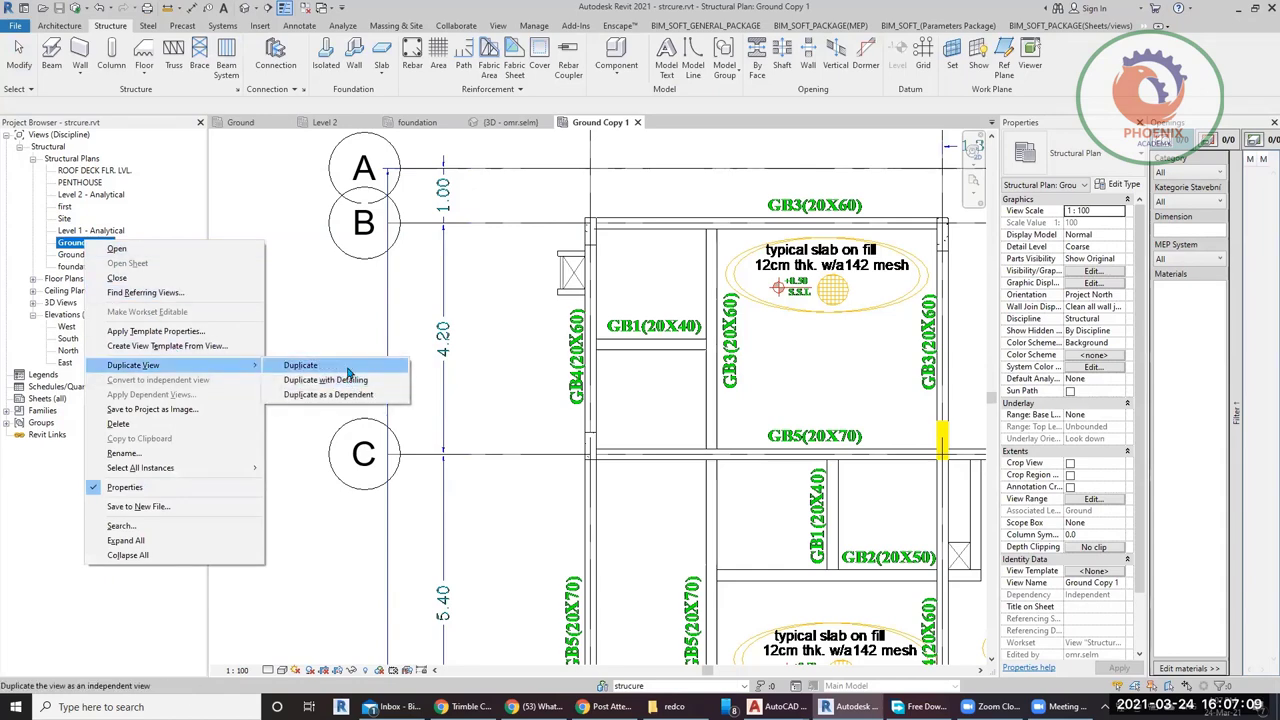
click(329, 280)
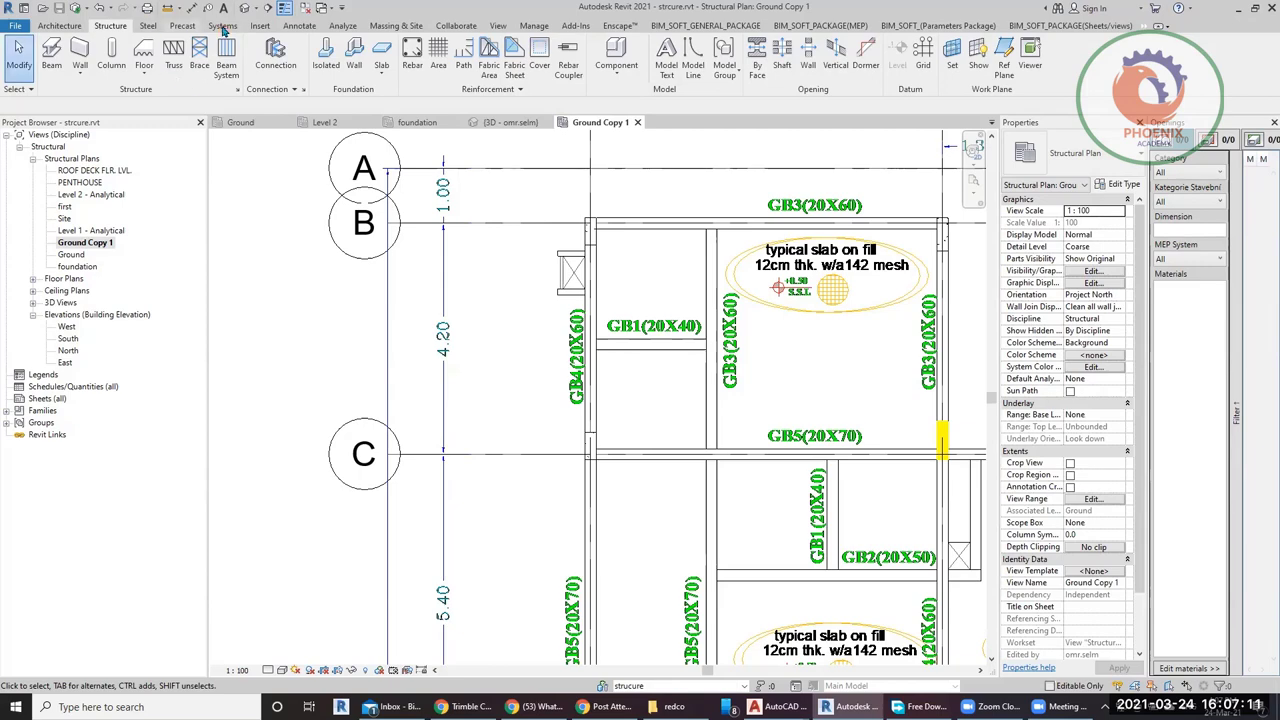
click(259, 27)
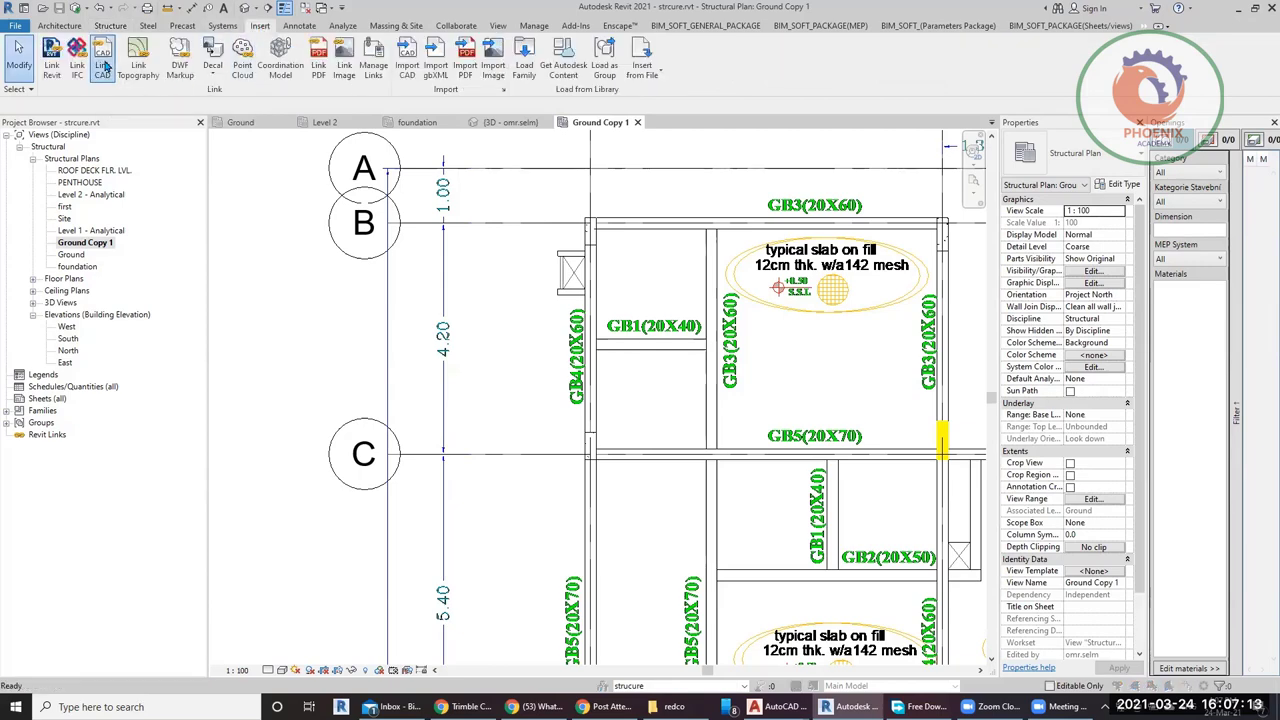
click(104, 66)
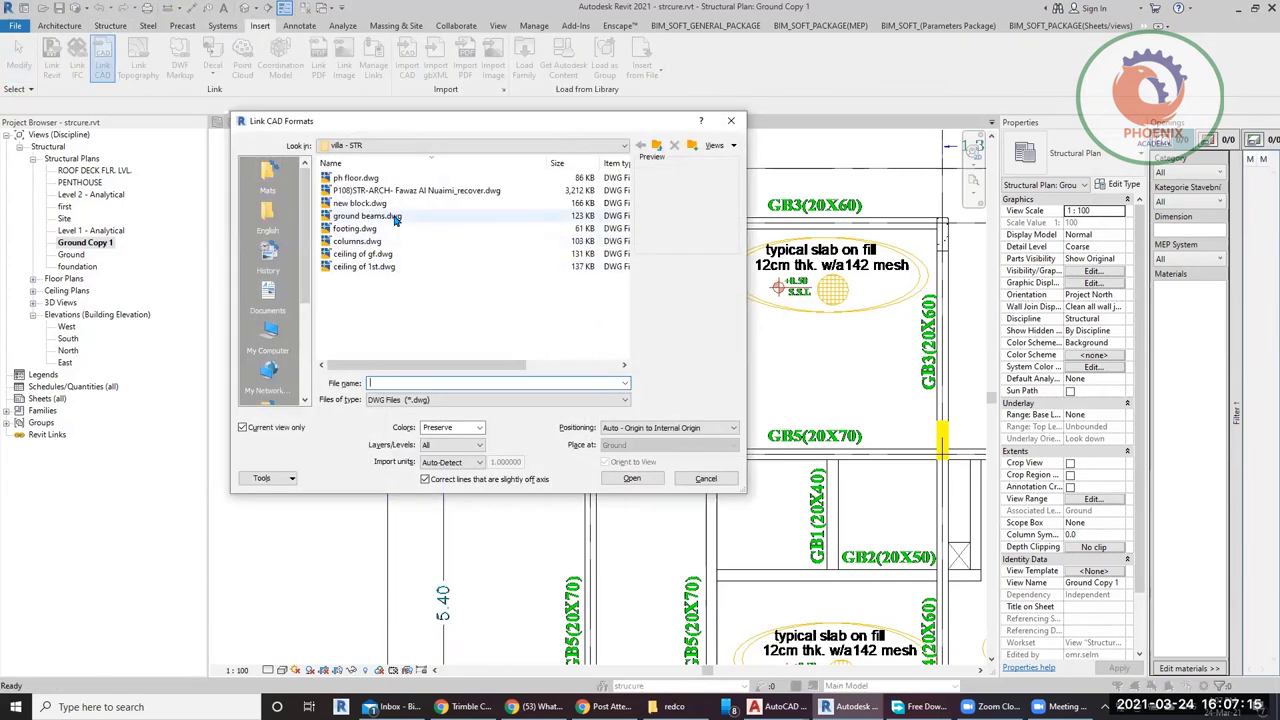
click(706, 478)
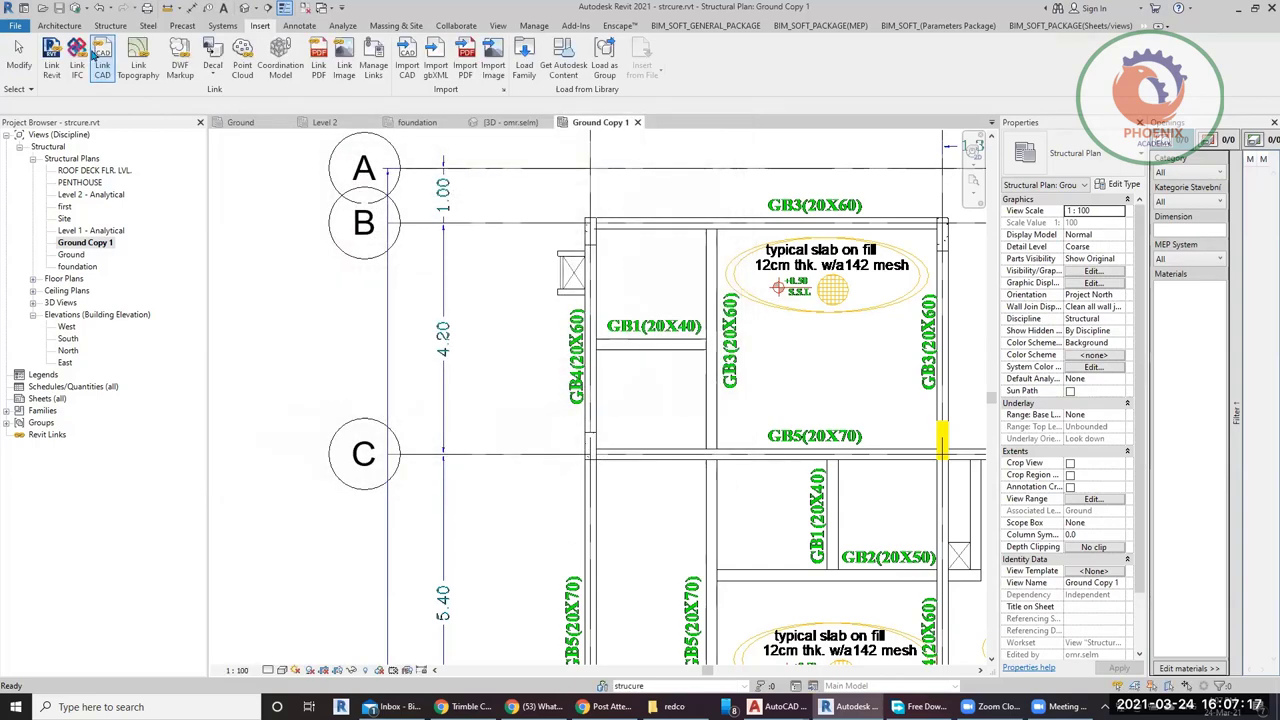
Start placing a structural beam on the Ground level with the M_Concrete-Rectangular Beam 300 x 600mm type.
click(113, 27)
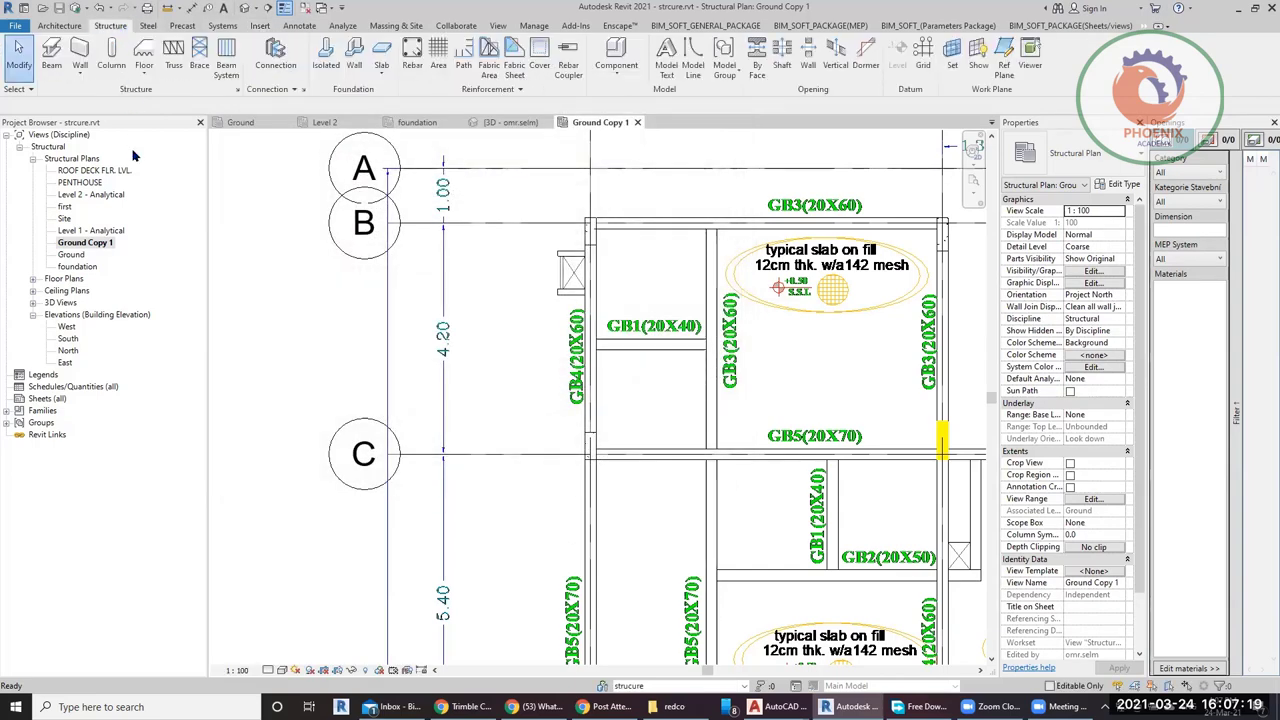
click(52, 66)
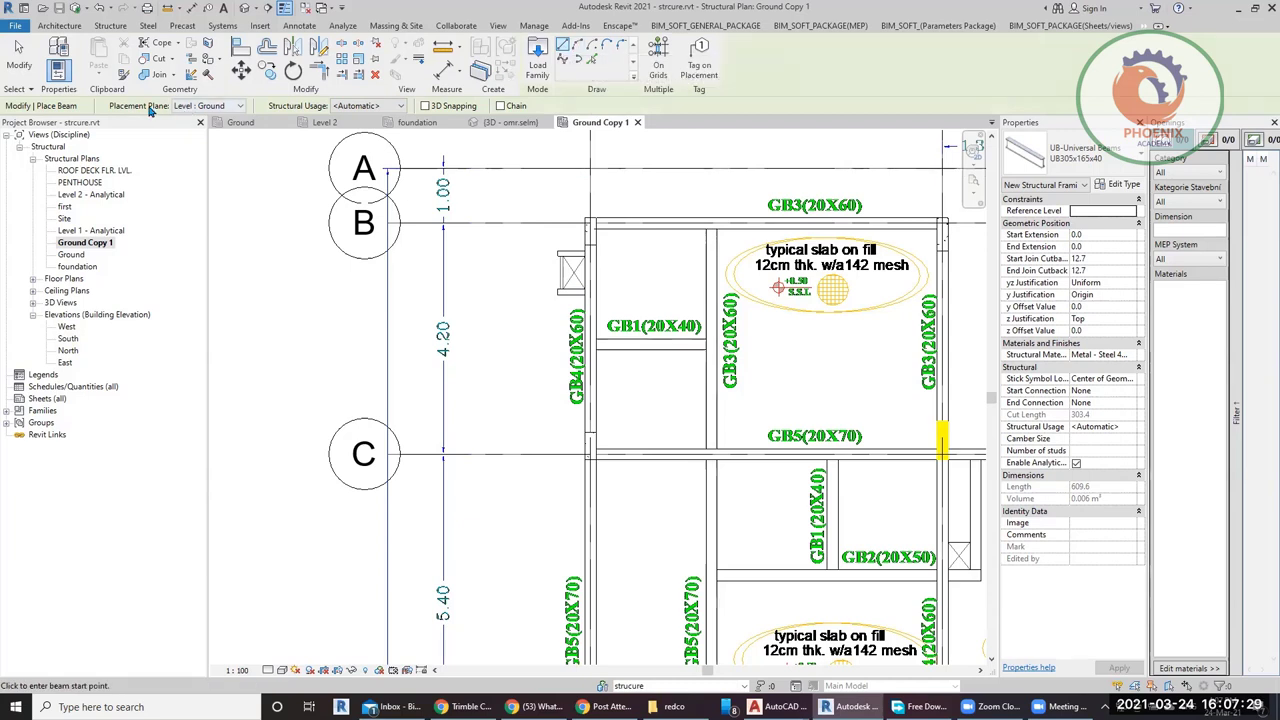
click(237, 106)
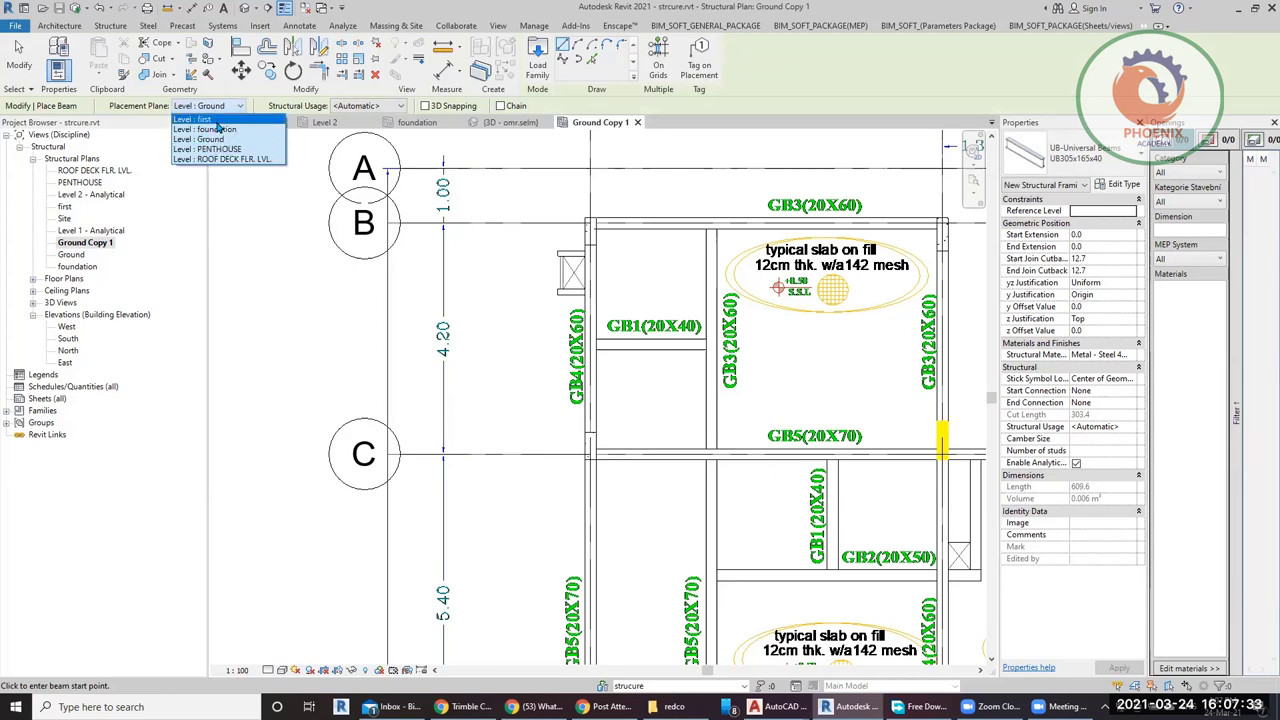
click(220, 108)
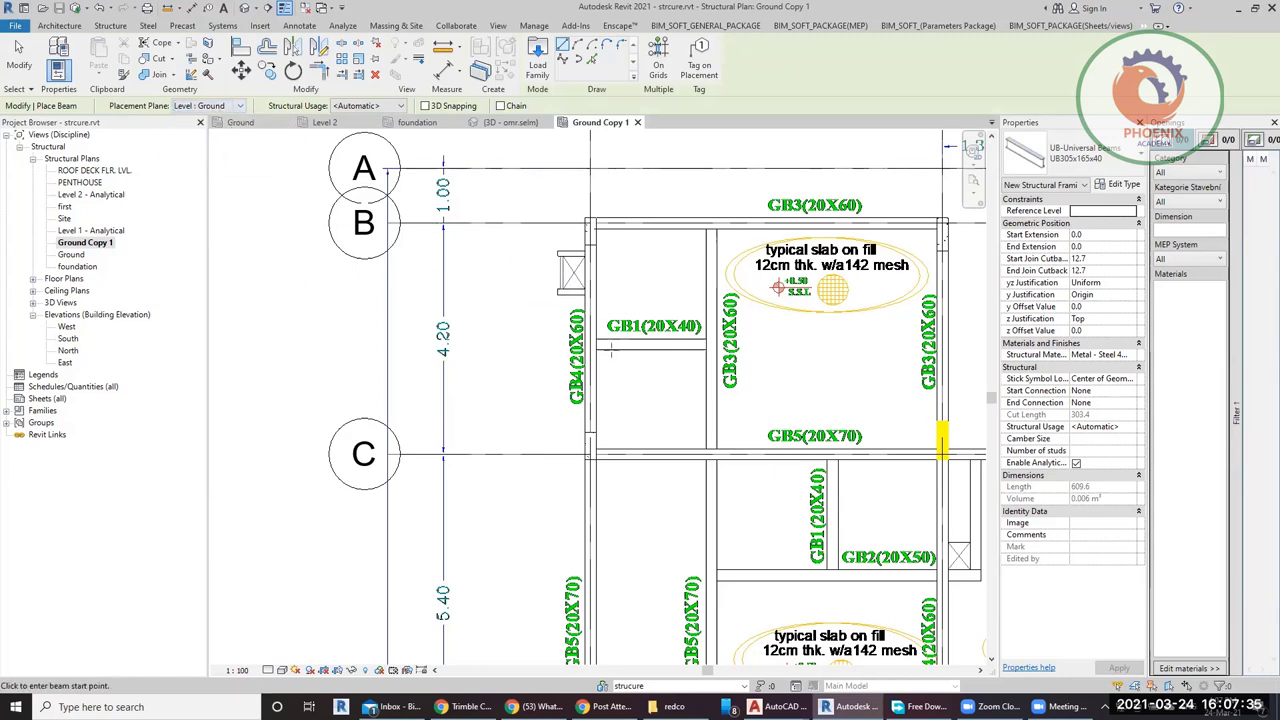
scroll(612, 352, up, 2)
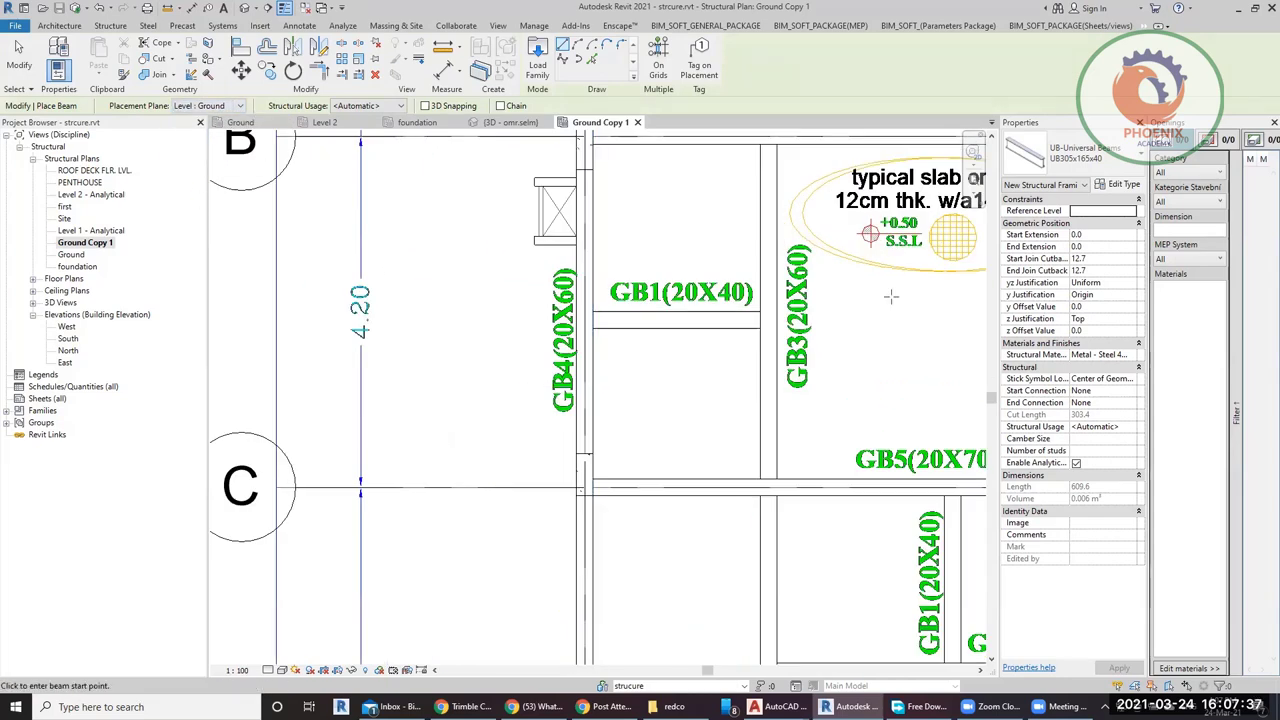
click(1106, 150)
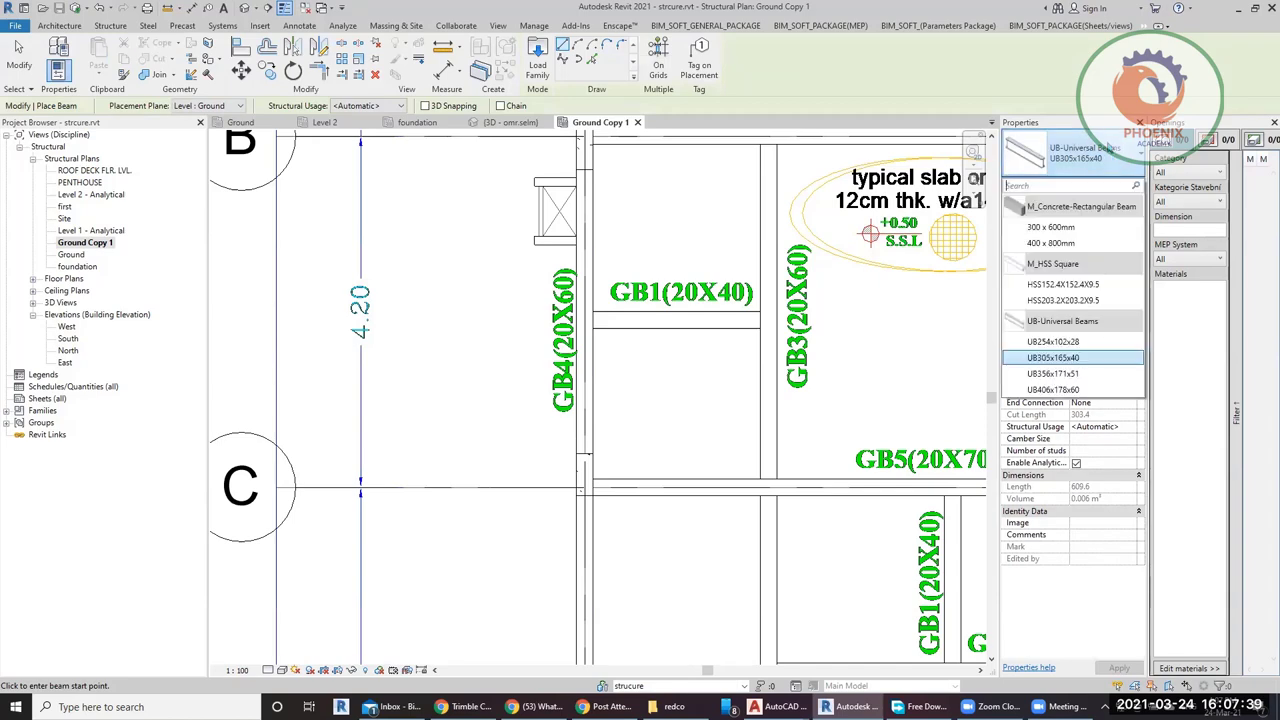
click(1081, 229)
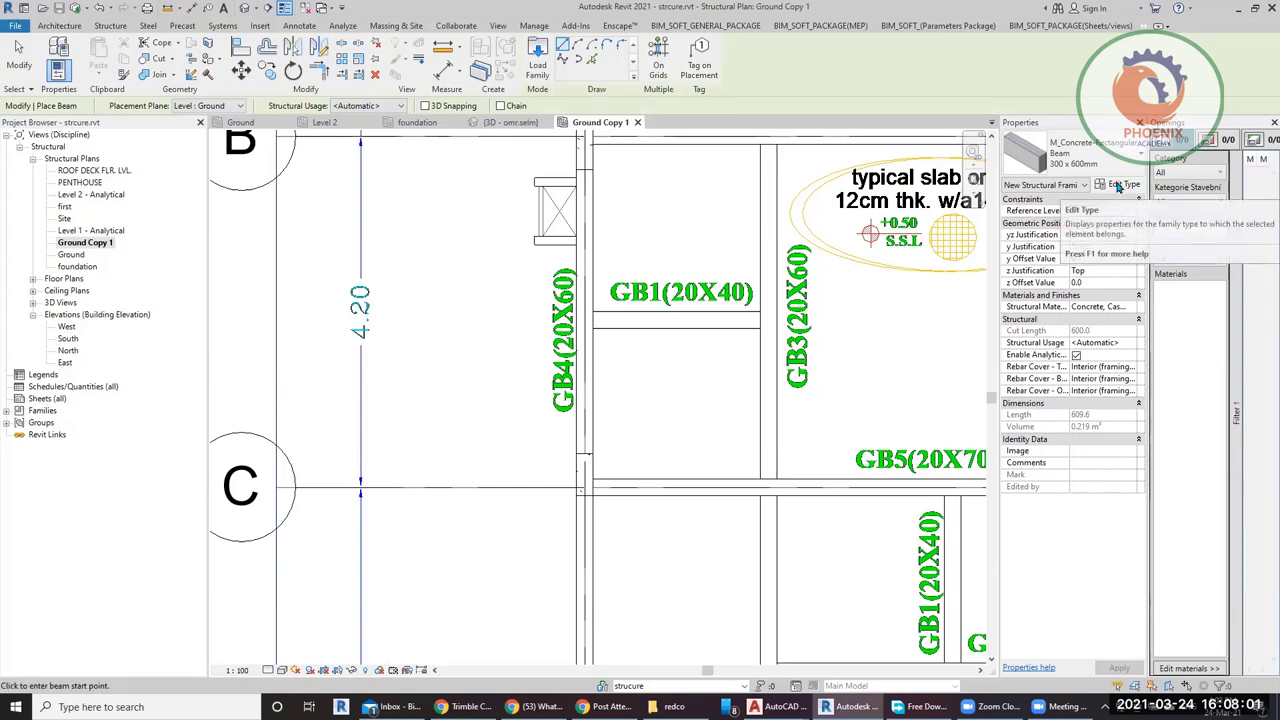
Duplicate the 300 x 600mm beam type under the name GB4(20*60).
click(1120, 186)
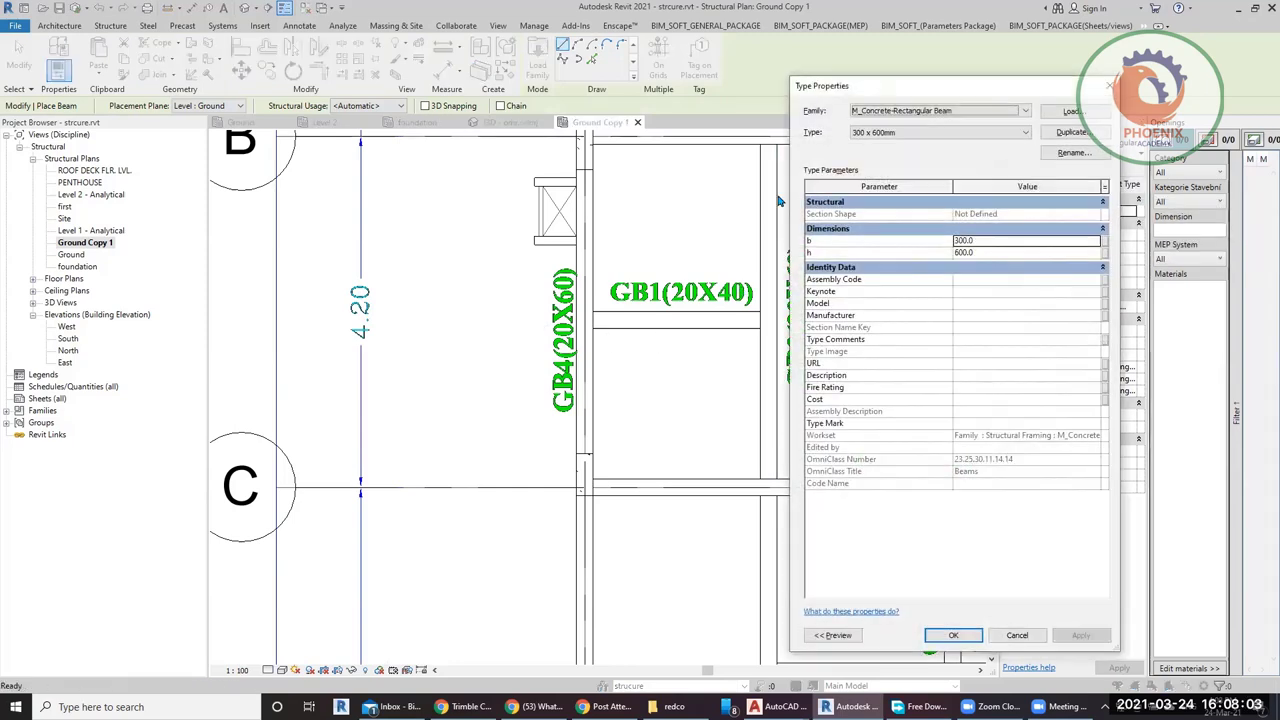
click(1071, 132)
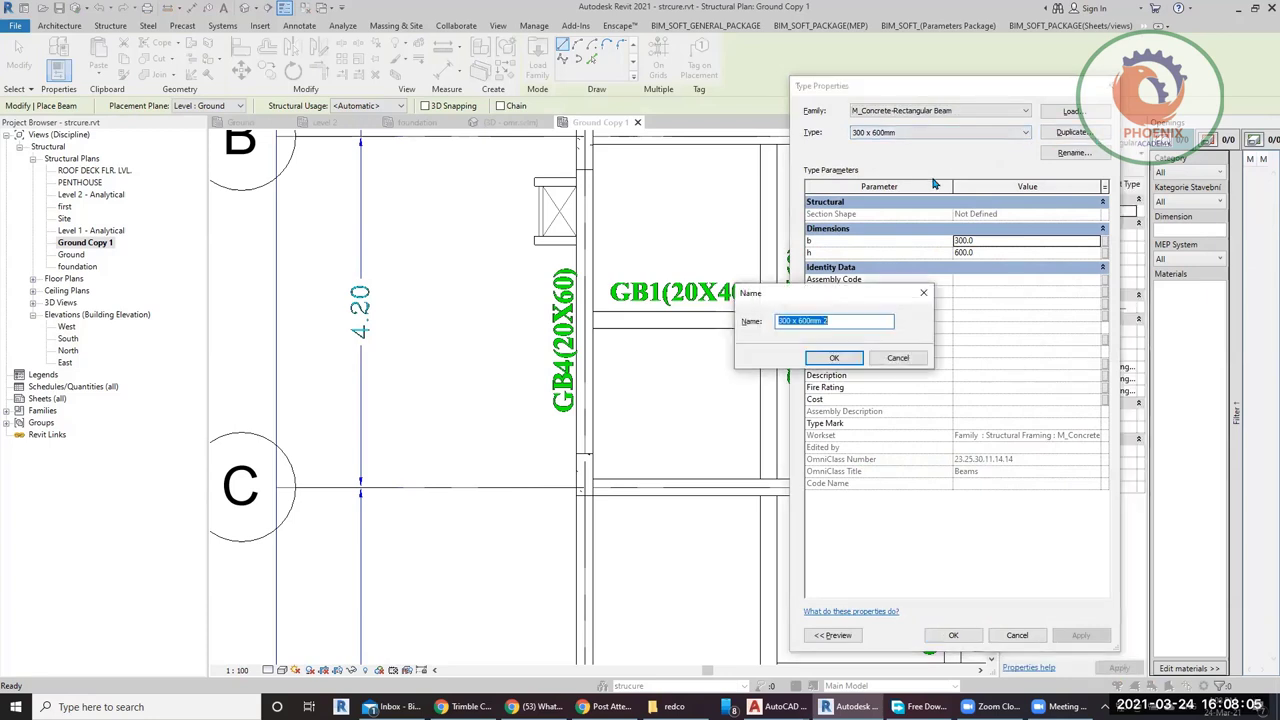
text(GB4(20*6)
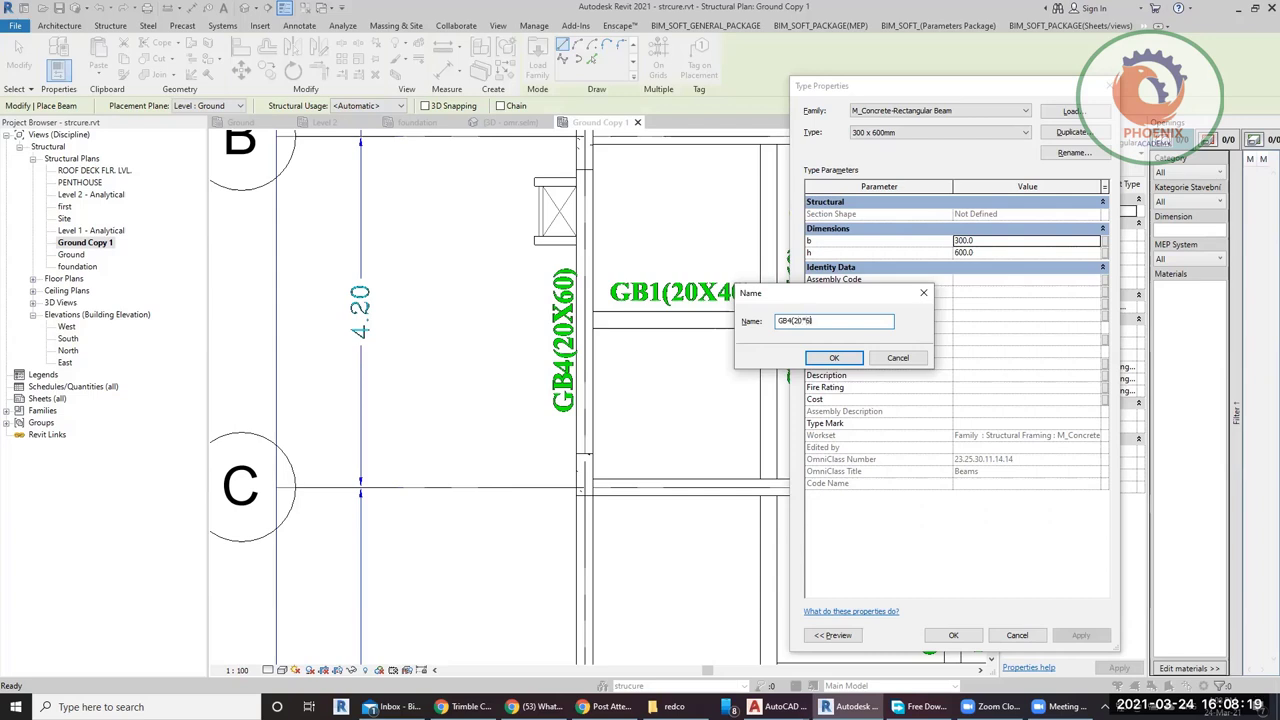
text(0)
drag(827, 300, 732, 277)
click(740, 334)
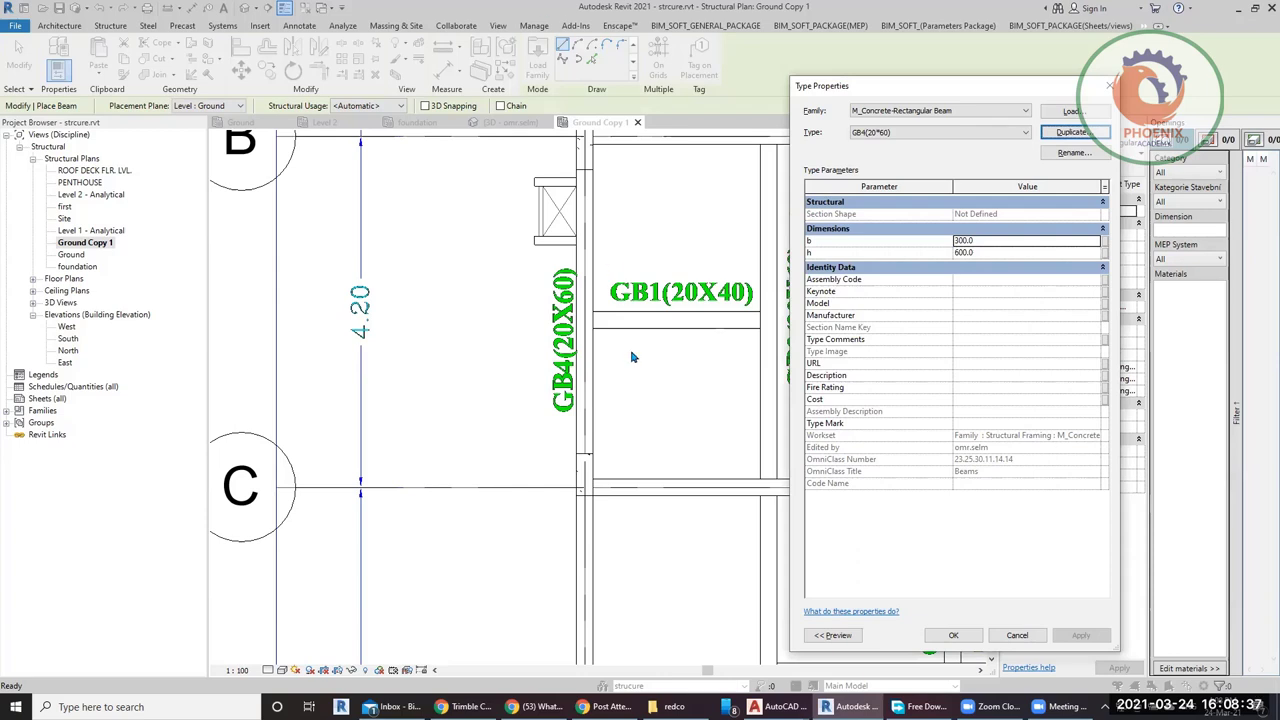
Set the GB4(20*60) type's width b to 200 mm and height h to 600 mm.
click(1010, 231)
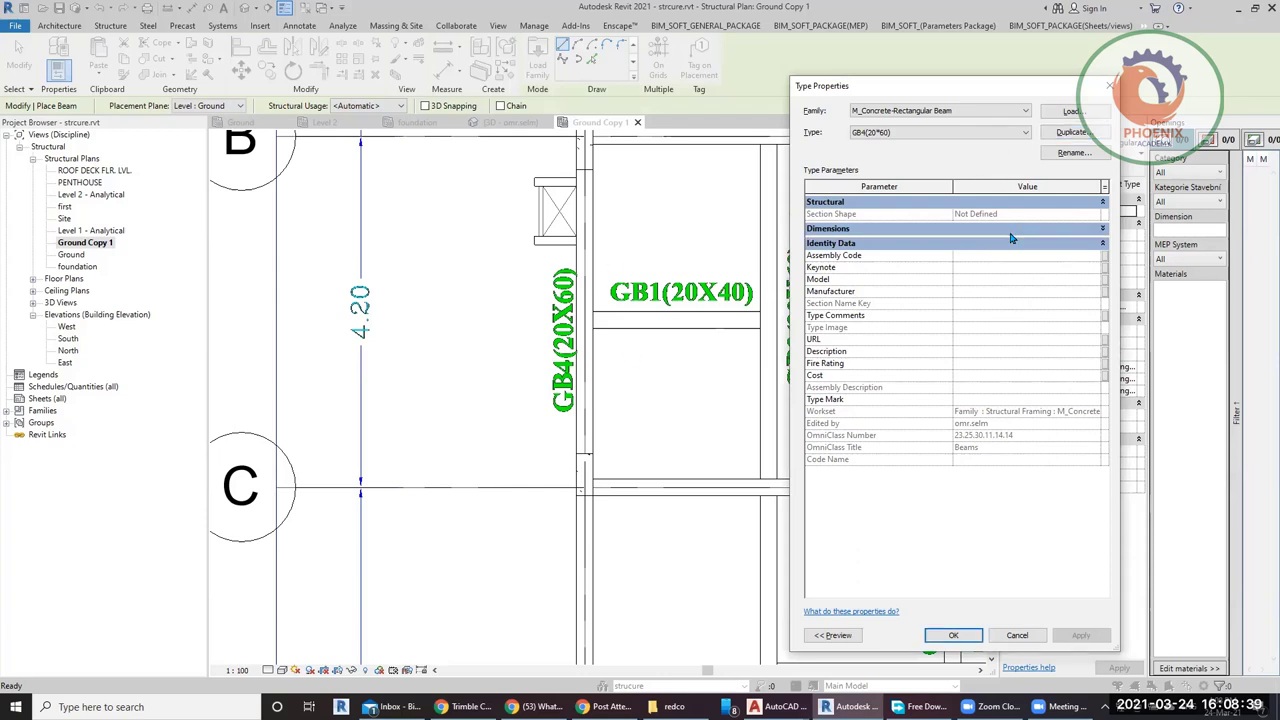
click(1010, 232)
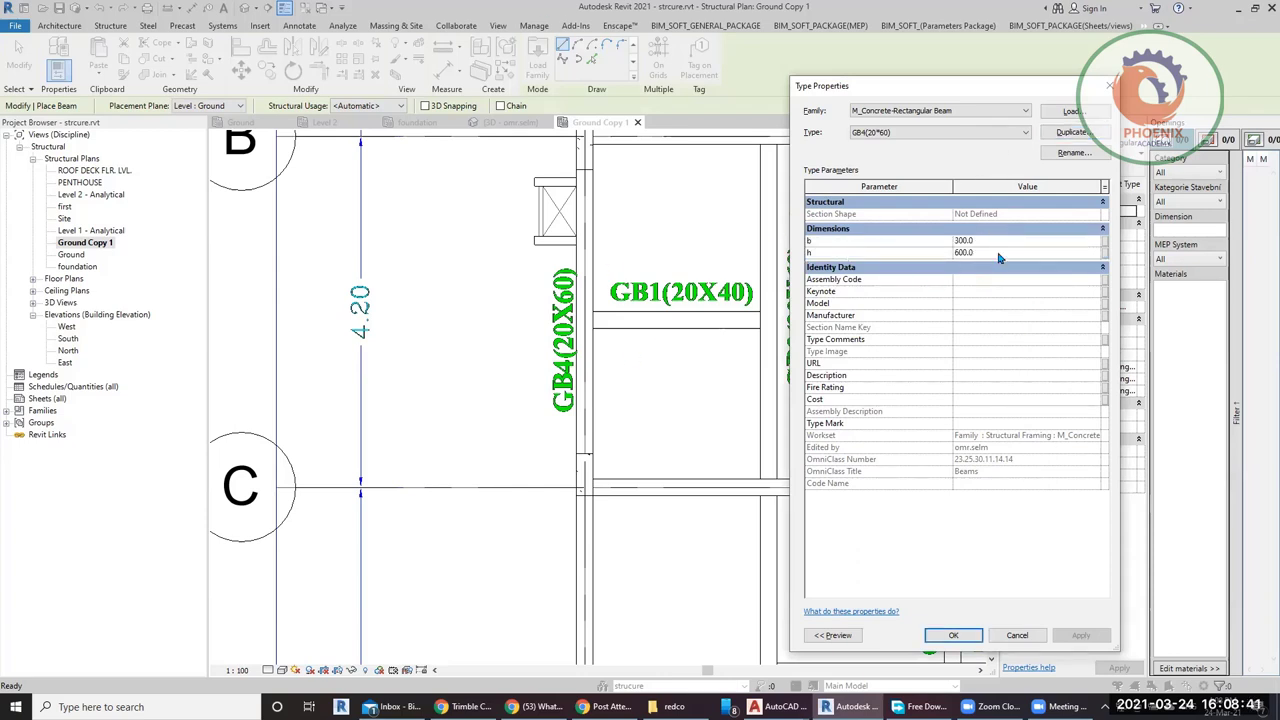
click(996, 252)
text(60)
click(1001, 240)
text(200)
click(952, 637)
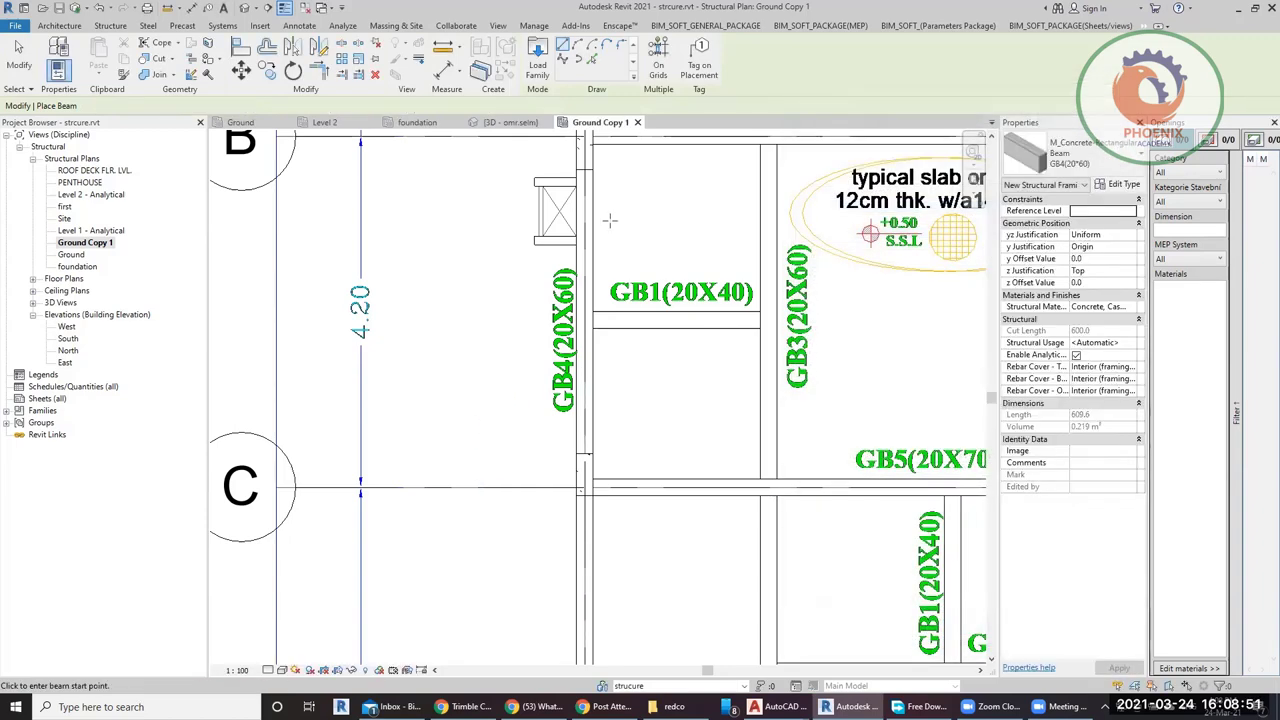
Draw the GB4(20*60) beam about 3400 mm long between grids B and C, centred on its outline in the linked drawing.
middle_drag(609, 214, 645, 310)
scroll(632, 262, up, 3)
click(667, 258)
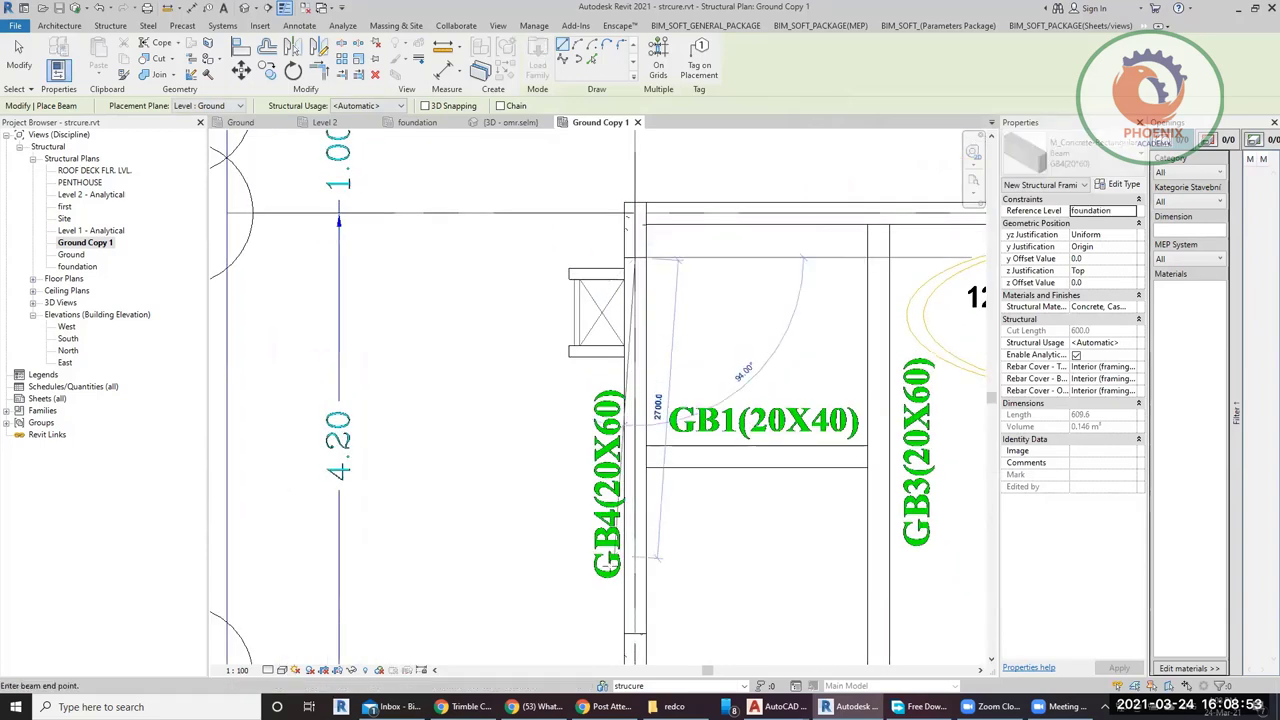
click(633, 598)
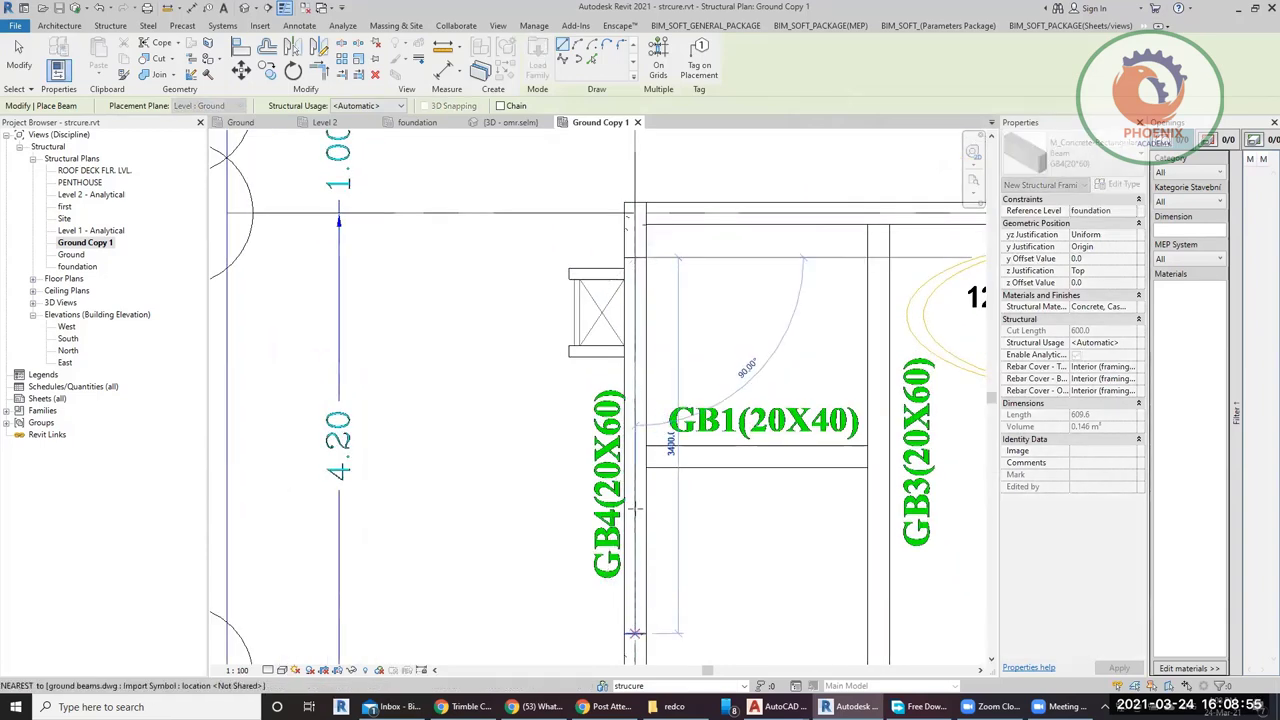
scroll(583, 370, down, 3)
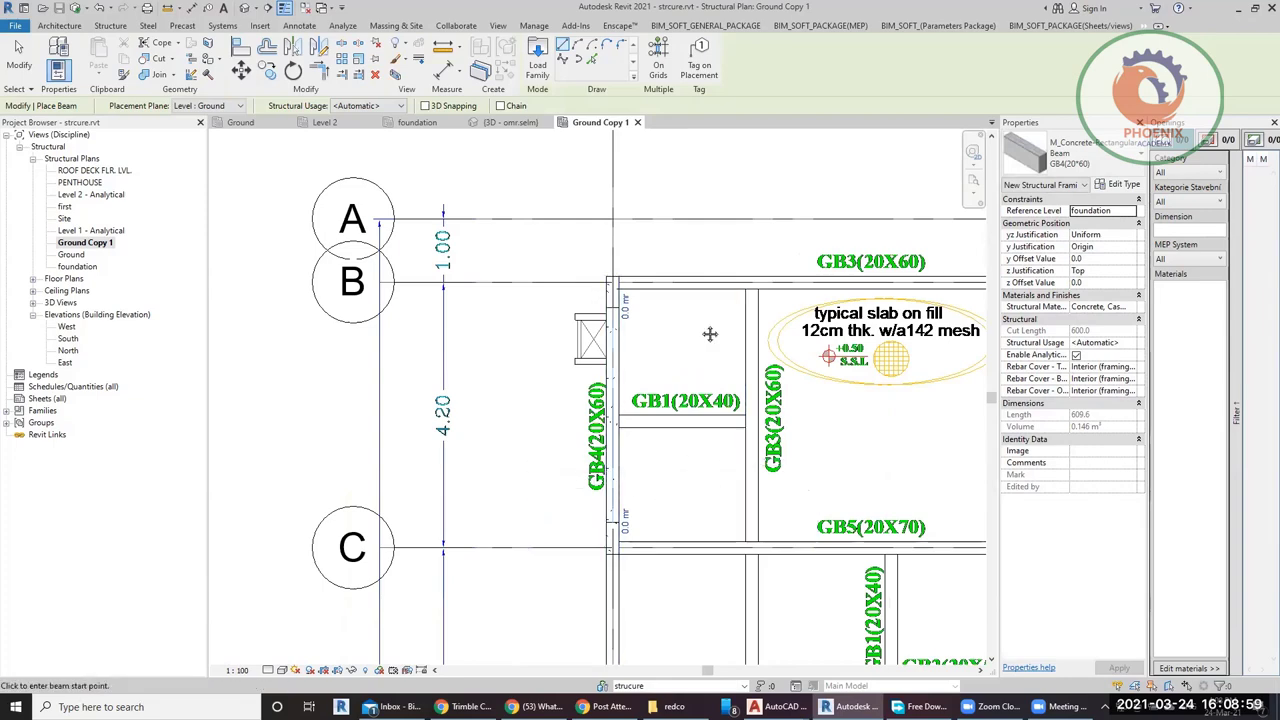
middle_drag(711, 335, 640, 230)
scroll(640, 230, down, 2)
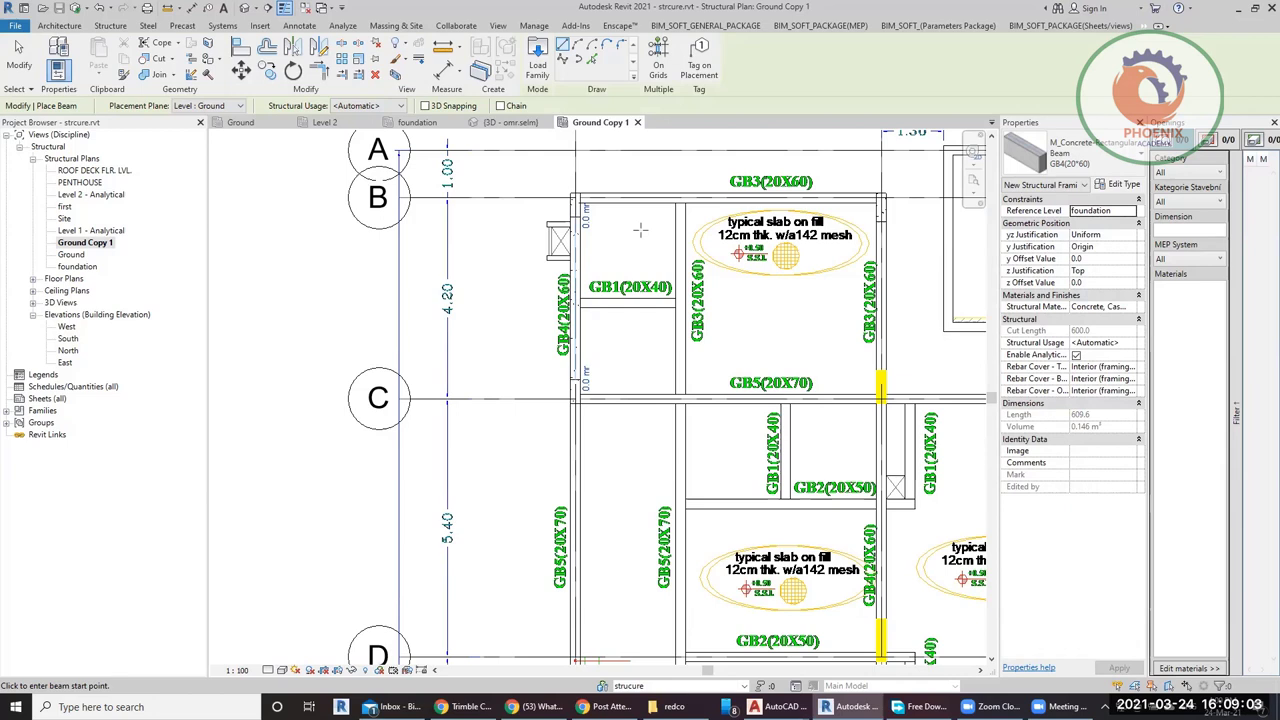
Browse the loadable family library's Structural Framing > Concrete folder to see the available concrete beam families.
click(536, 62)
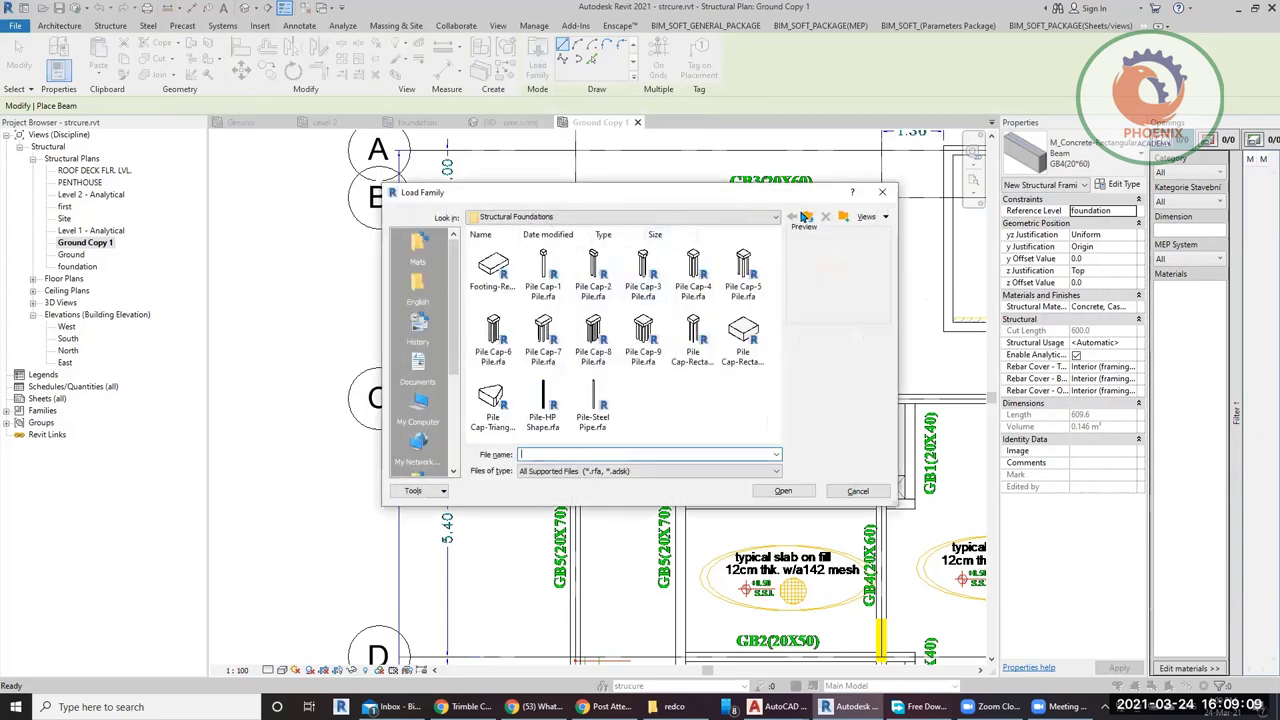
click(806, 217)
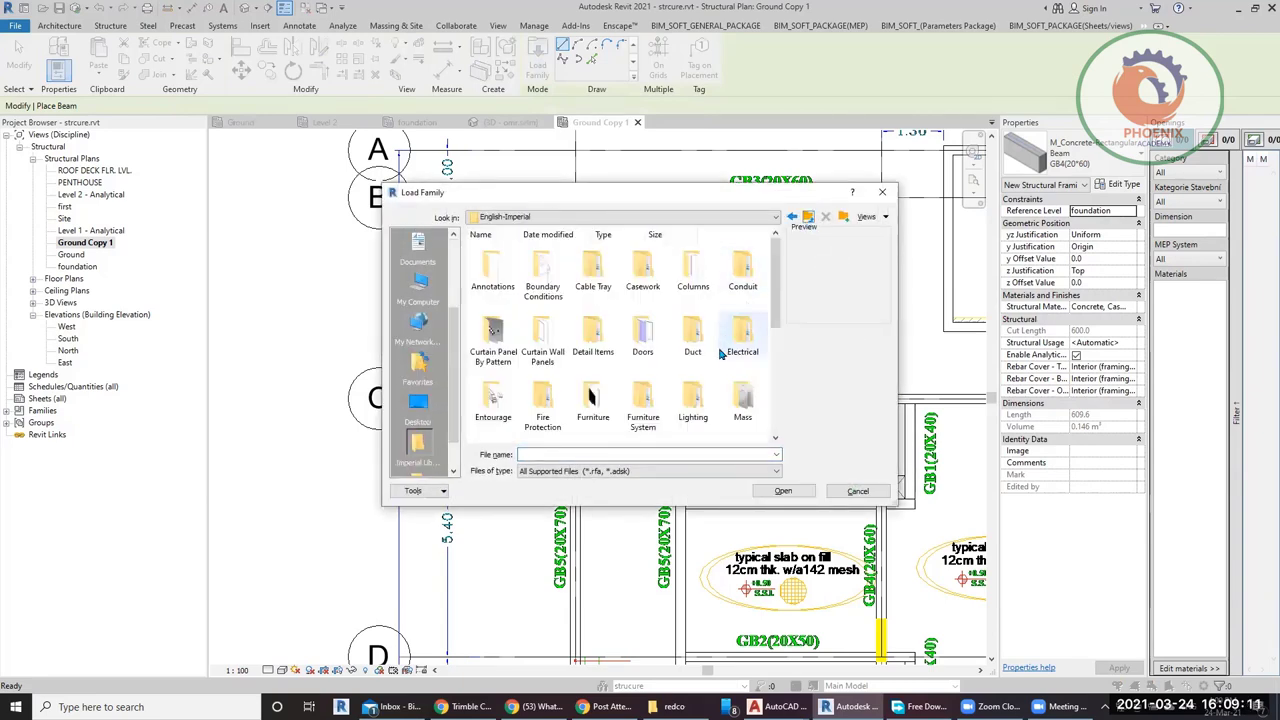
scroll(720, 352, down, 5)
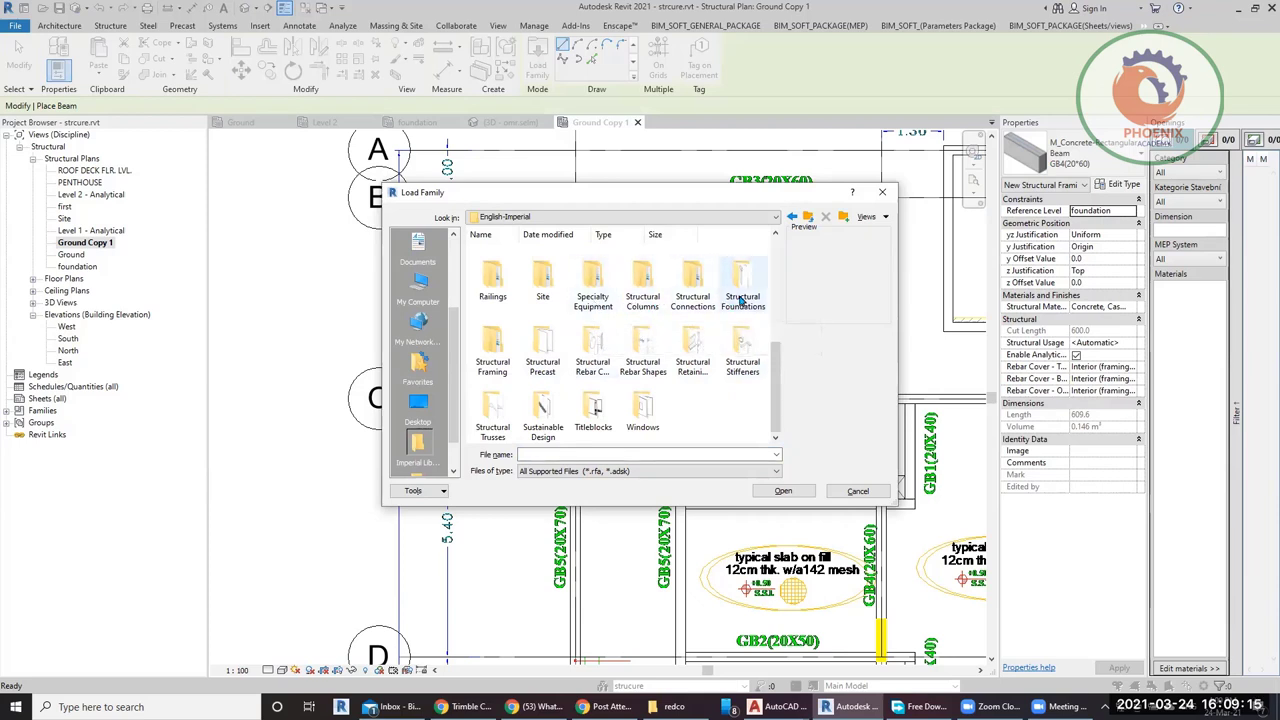
double_click(494, 354)
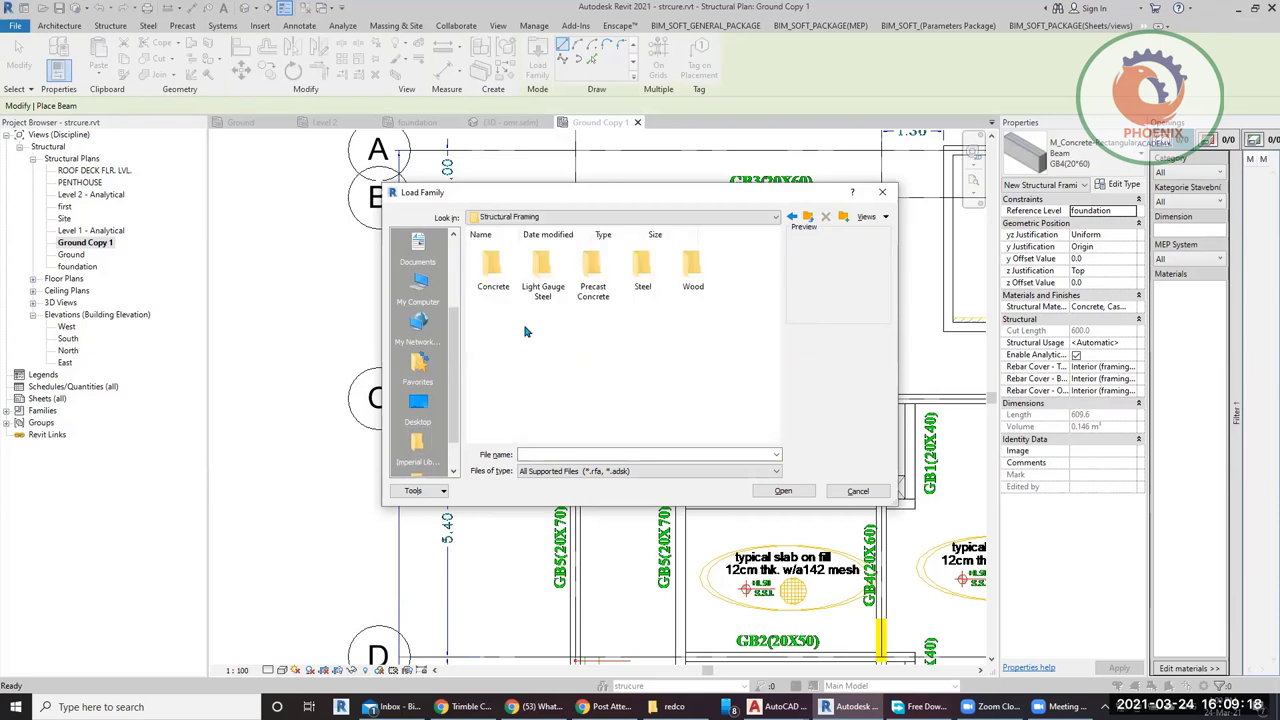
double_click(494, 280)
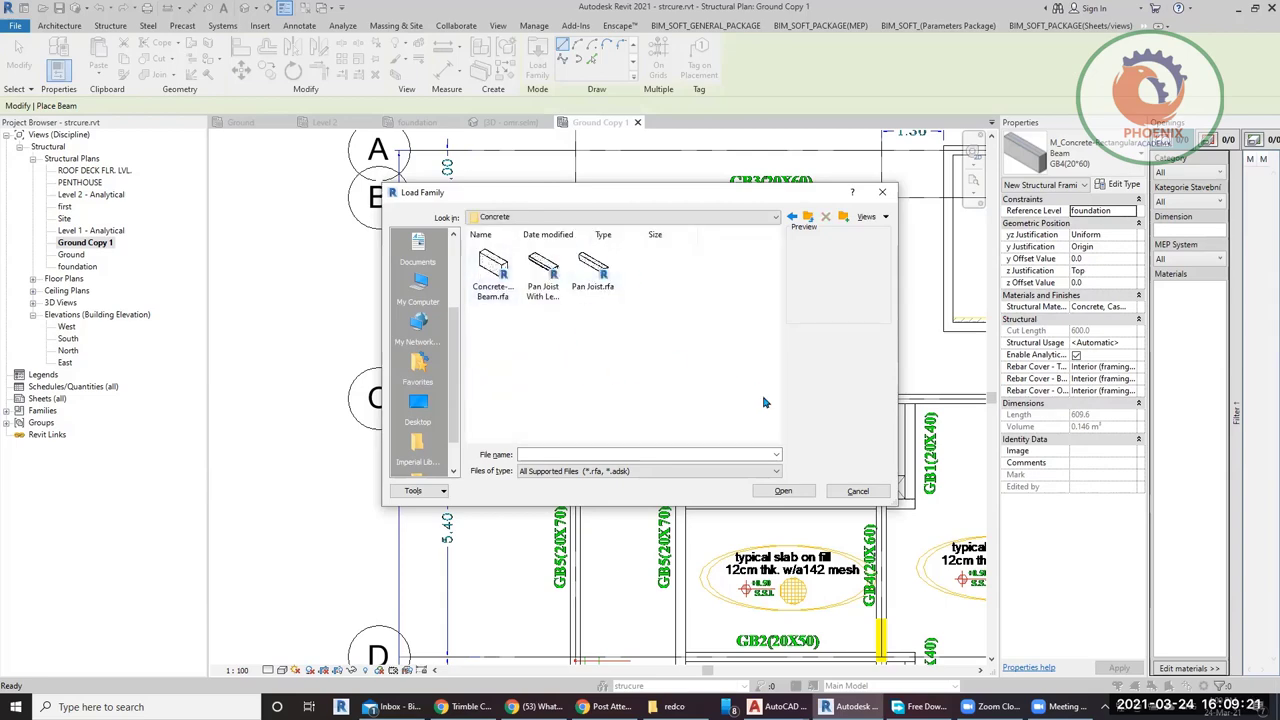
click(848, 491)
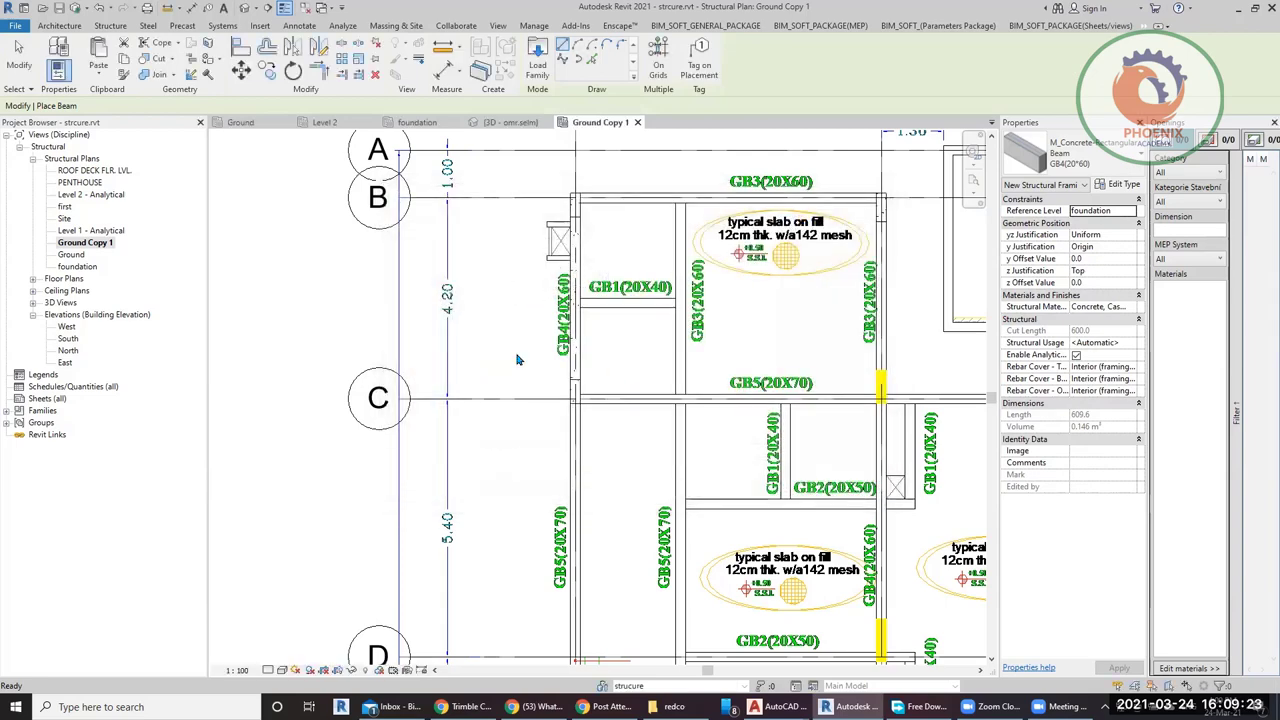
Change the plan's visual style so the modelled beams display with a solid fill.
scroll(592, 286, up, 3)
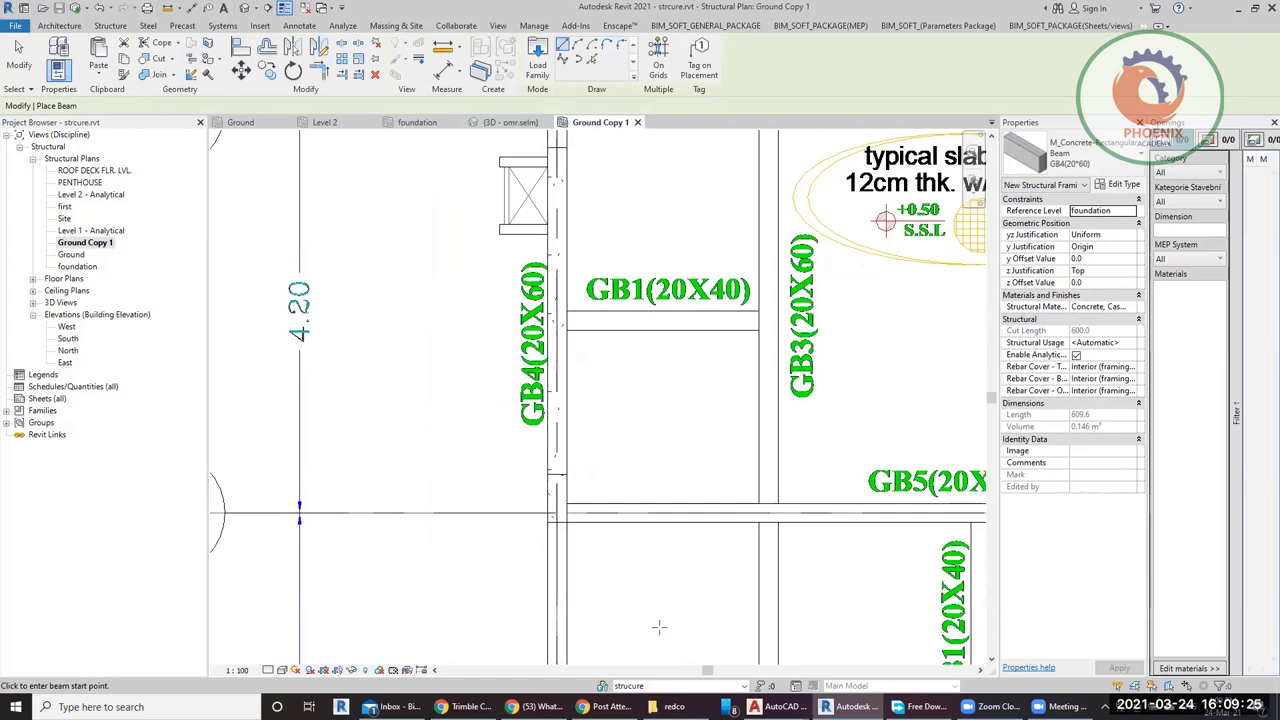
click(282, 670)
click(291, 632)
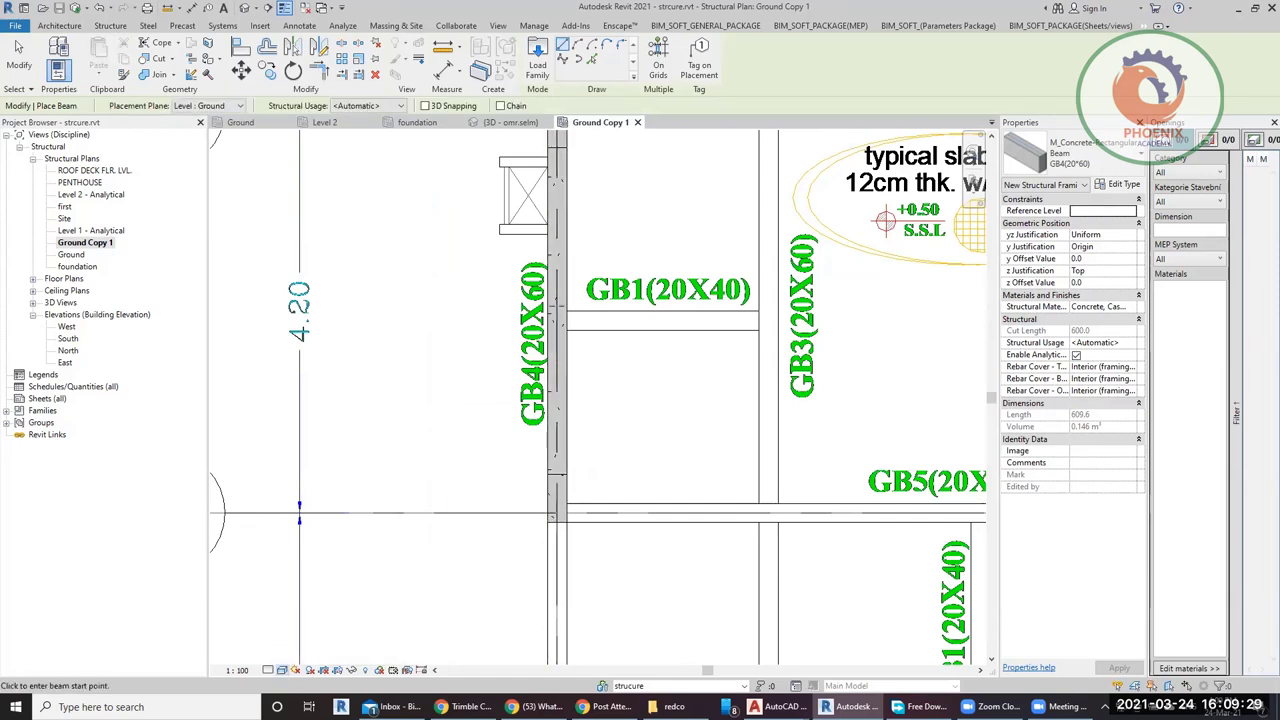
Duplicate the GB4(20*60) beam type under the name GB3(20*60), keeping its width and height.
scroll(580, 330, down, 3)
middle_drag(619, 328, 589, 362)
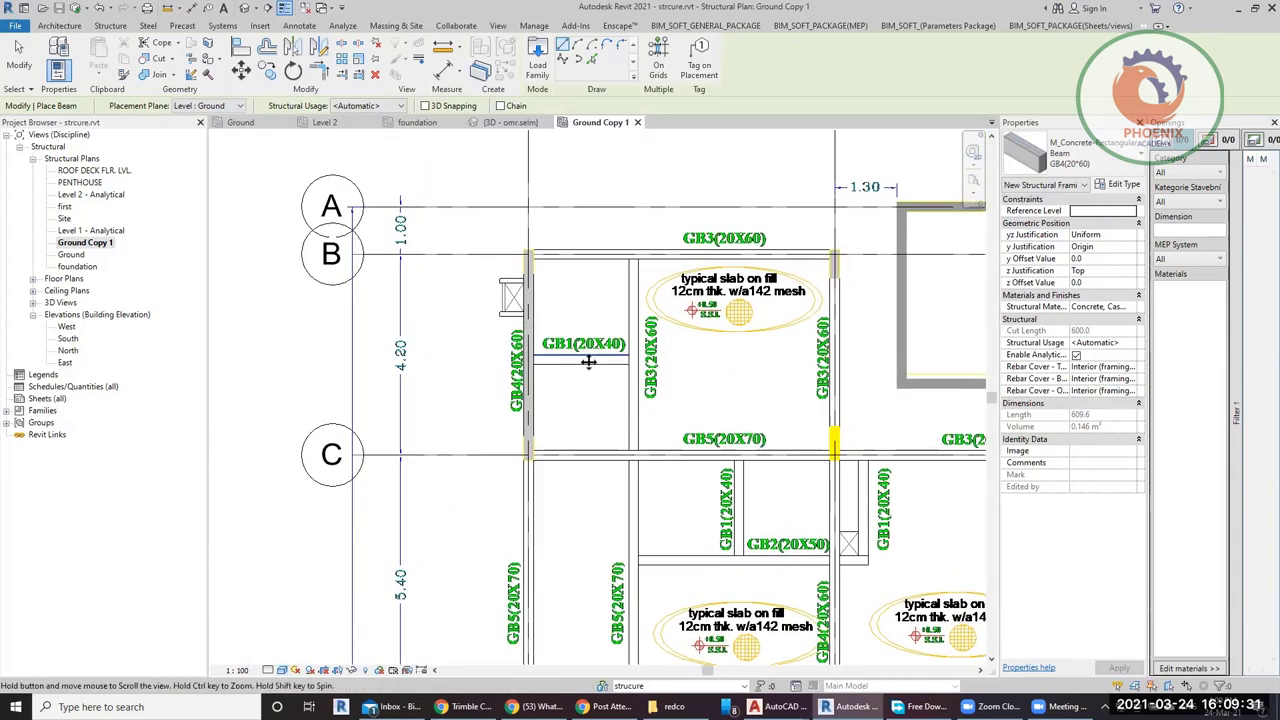
scroll(589, 362, up, 3)
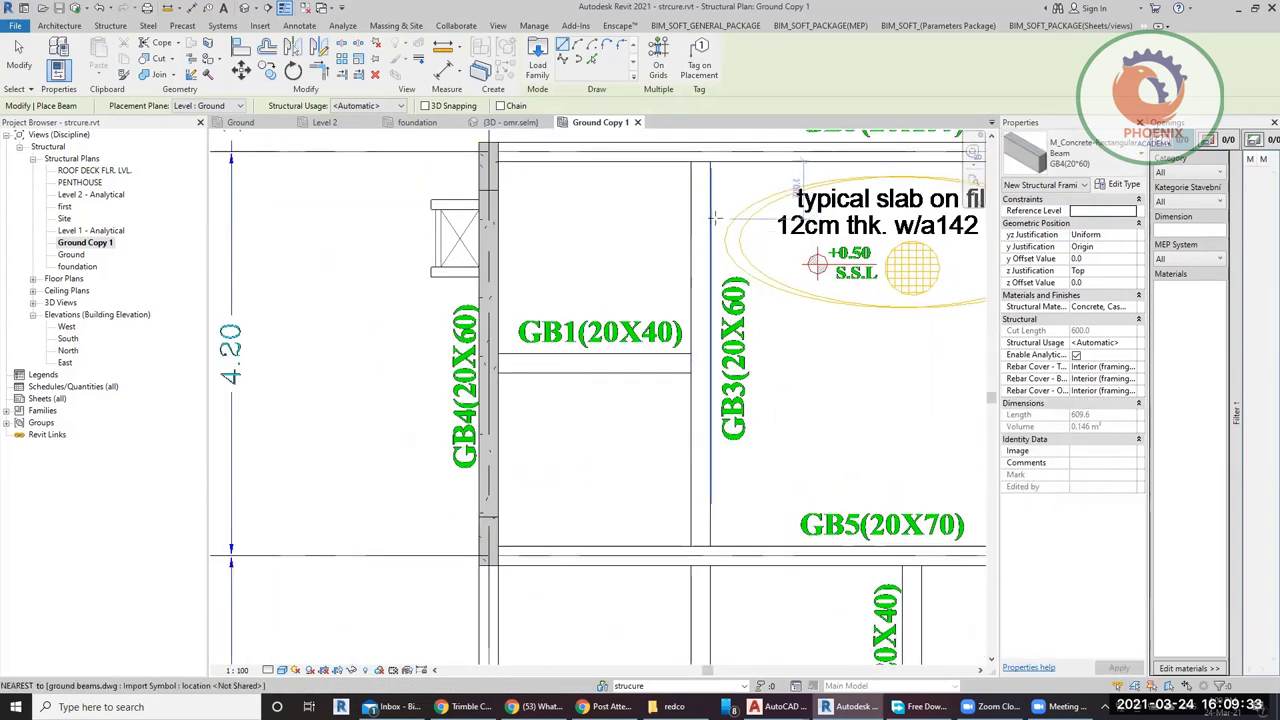
scroll(716, 218, down, 3)
middle_drag(716, 218, 634, 300)
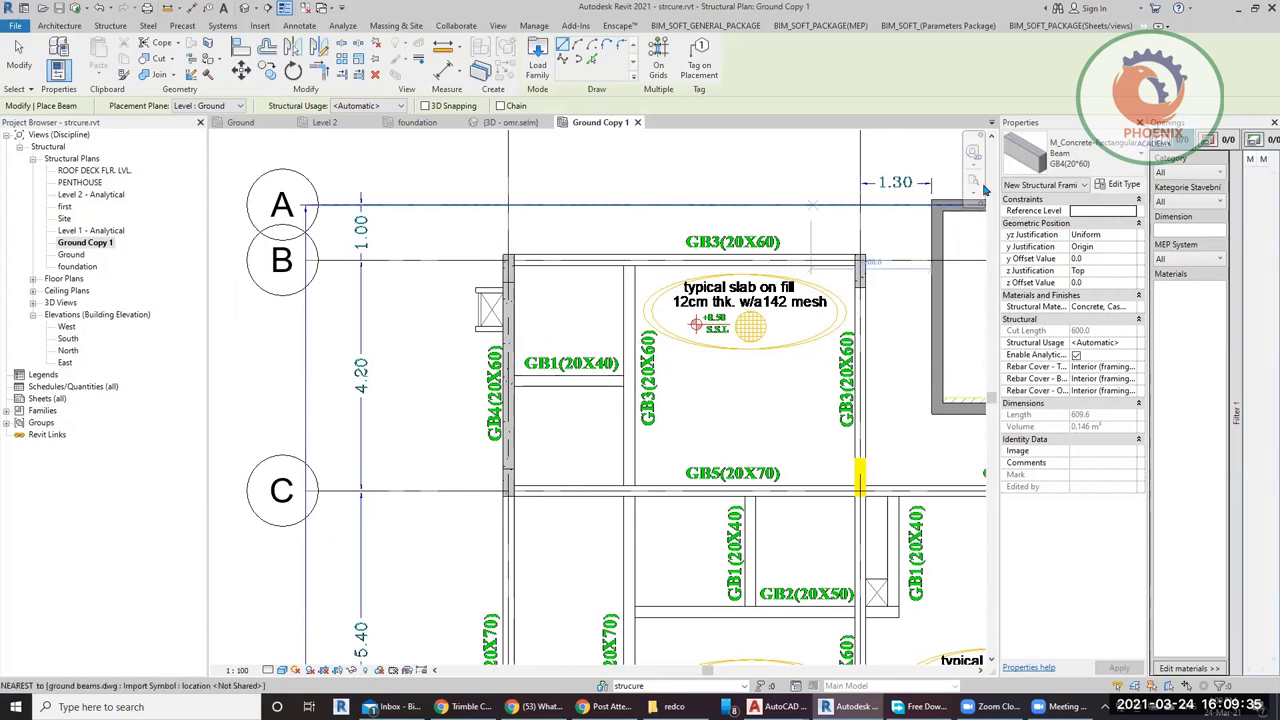
click(1118, 184)
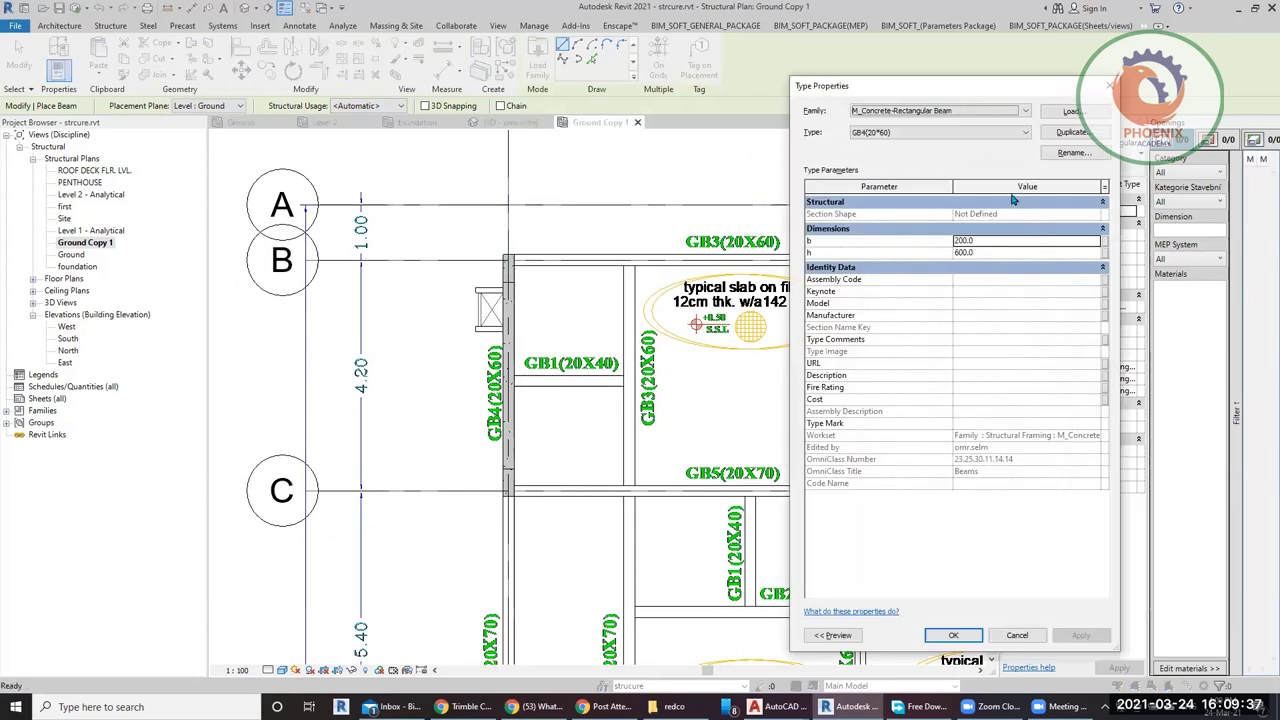
click(1068, 132)
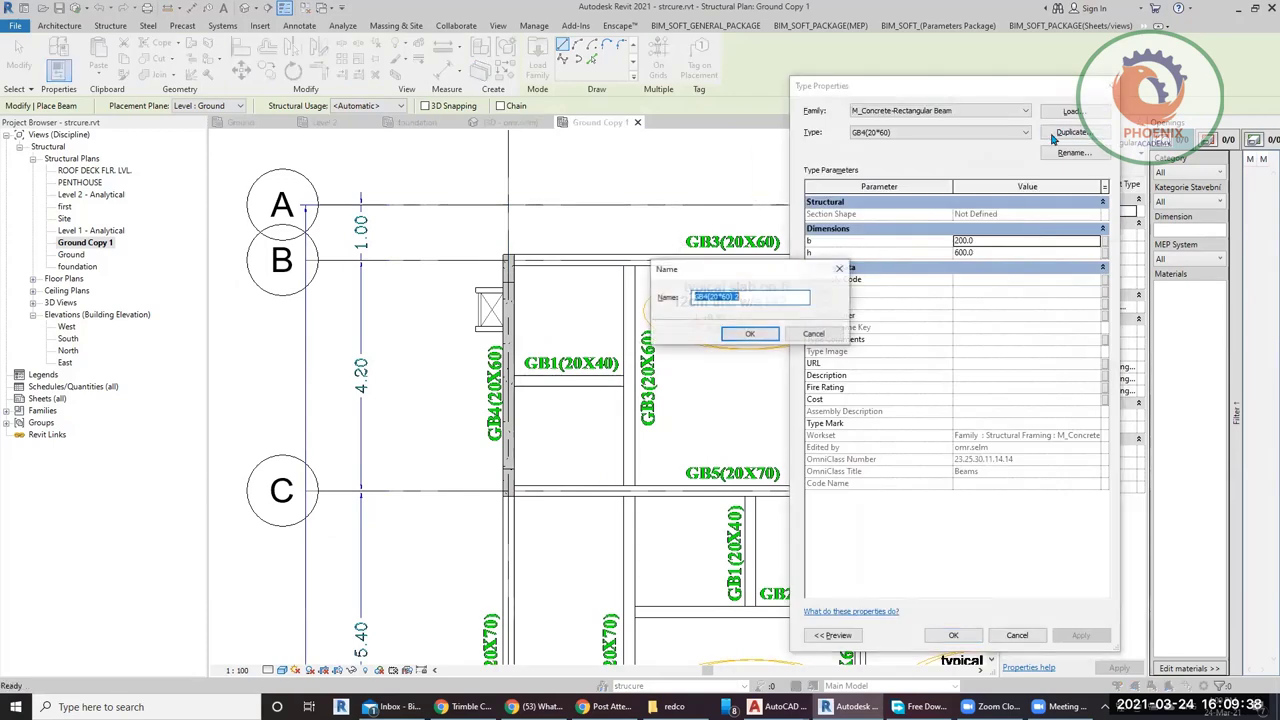
click(705, 296)
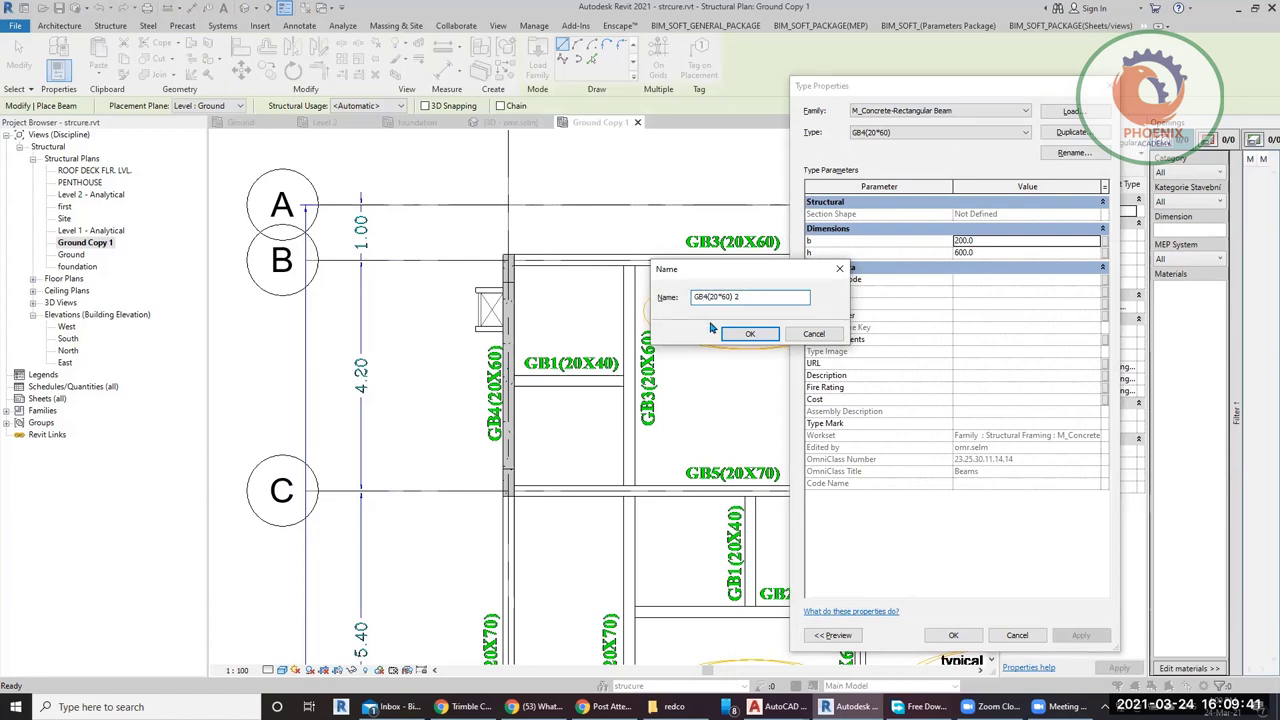
key(BackSpace)
text(3)
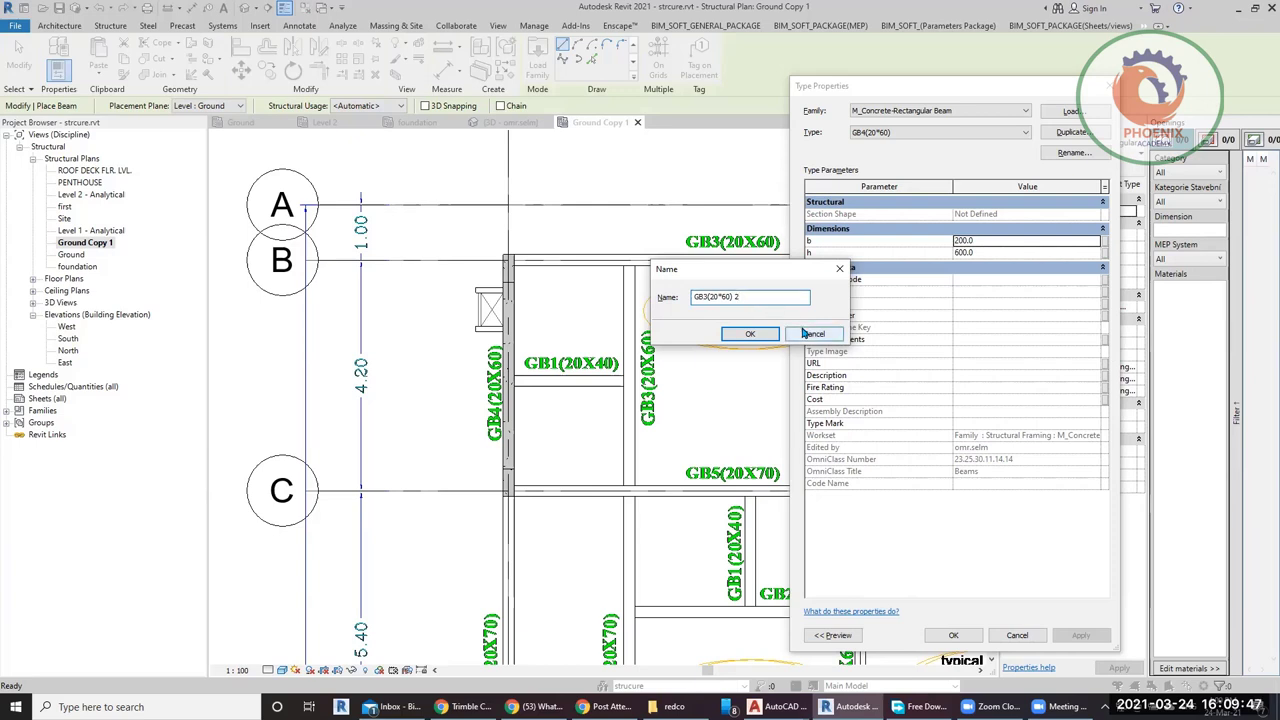
click(752, 335)
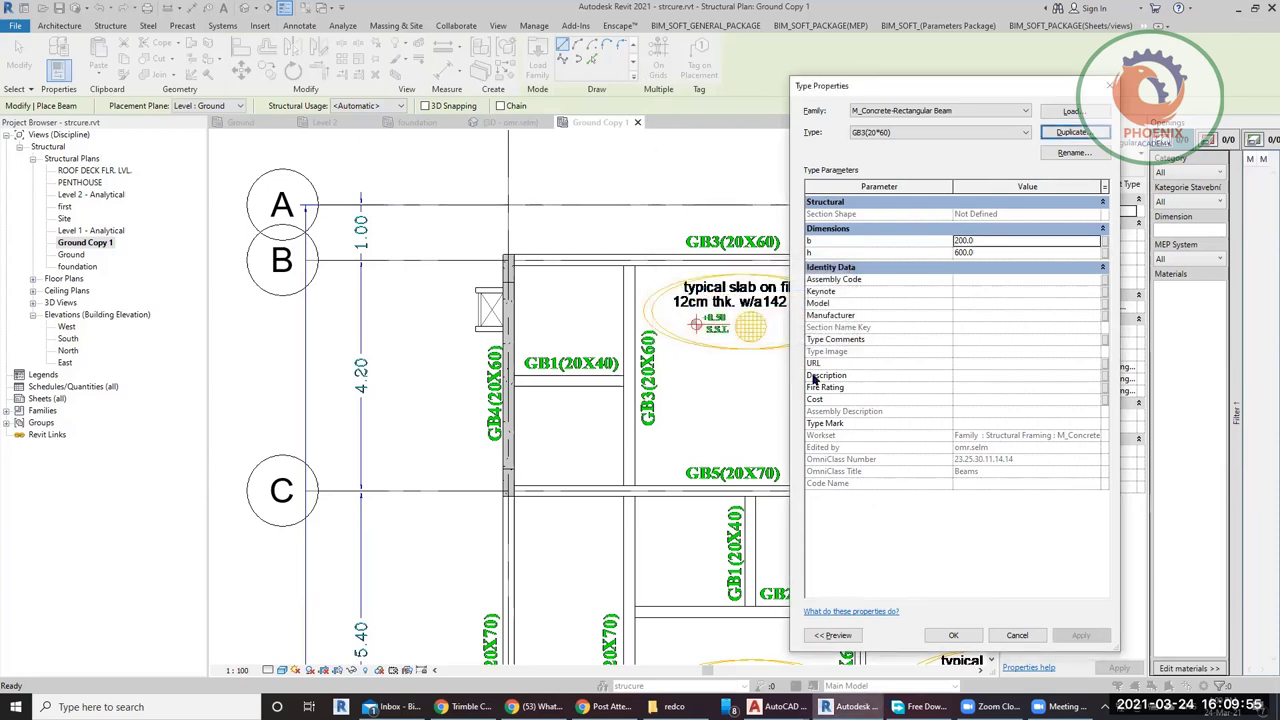
click(955, 635)
Draw the GB3(20*60) beam along grid B between the two corner columns, centred on its outline in the linked drawing.
scroll(522, 265, up, 3)
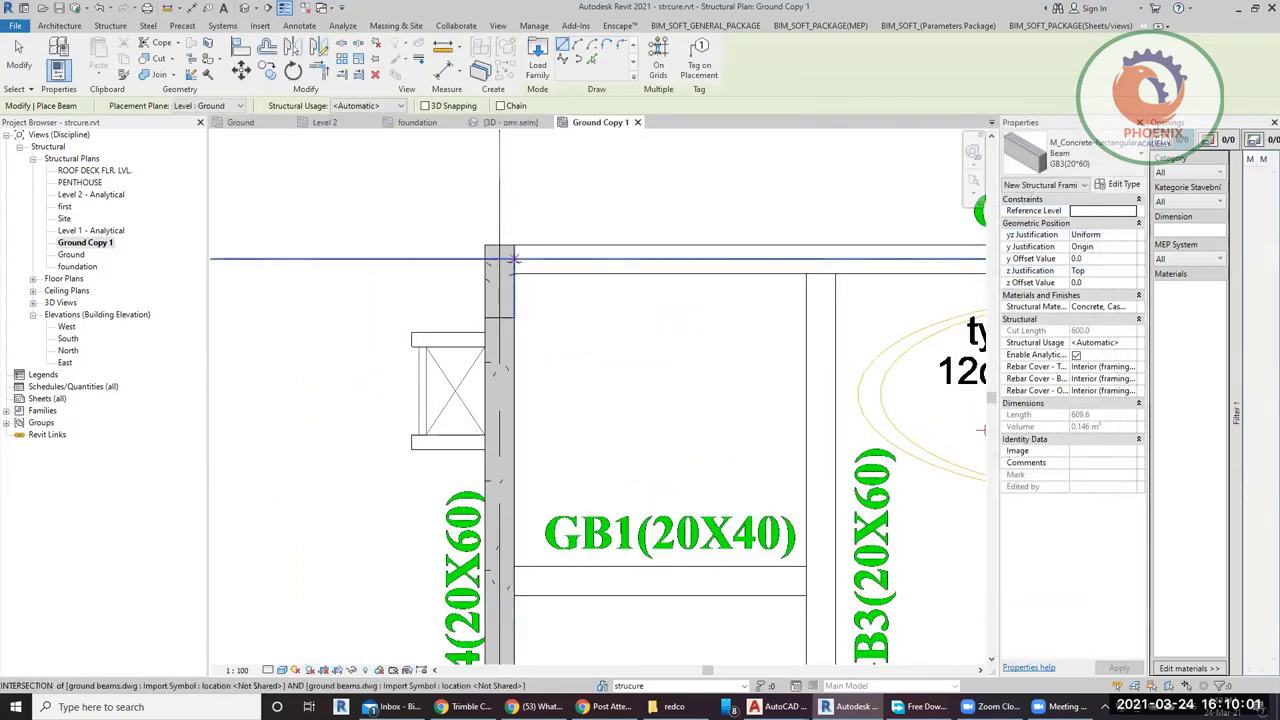
scroll(560, 240, down, 2)
scroll(775, 238, up, 3)
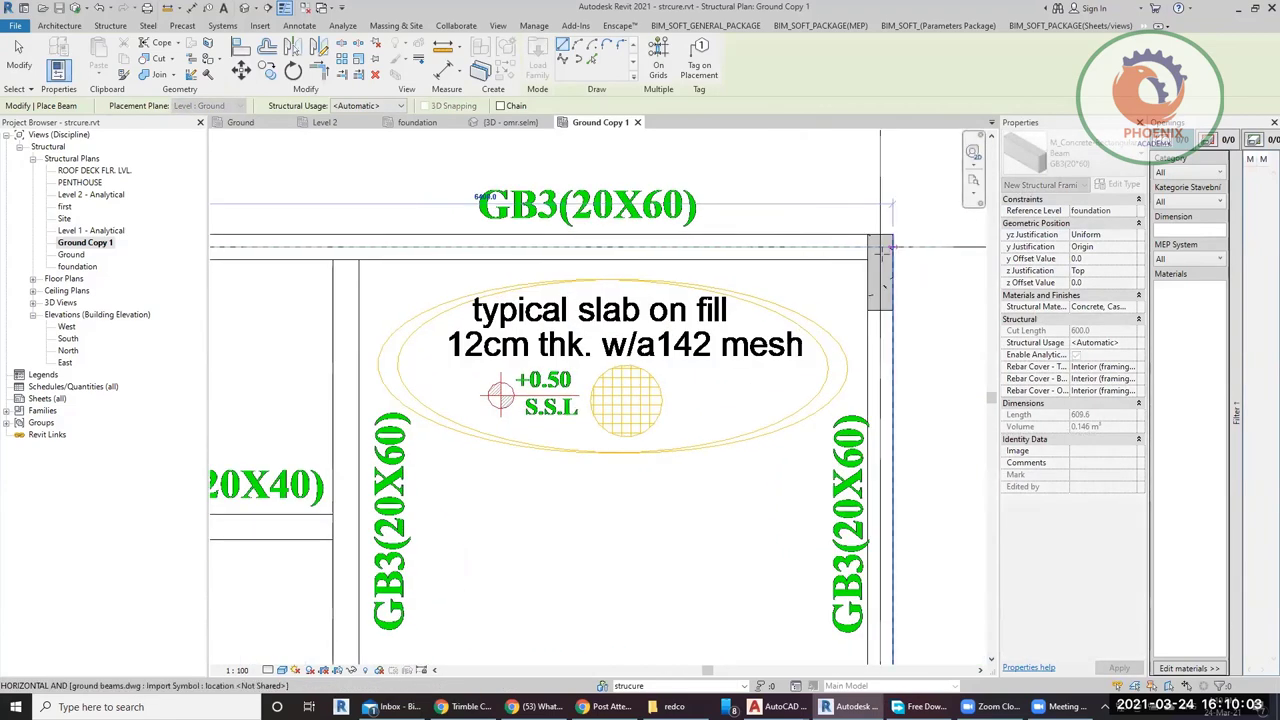
scroll(900, 245, down, 3)
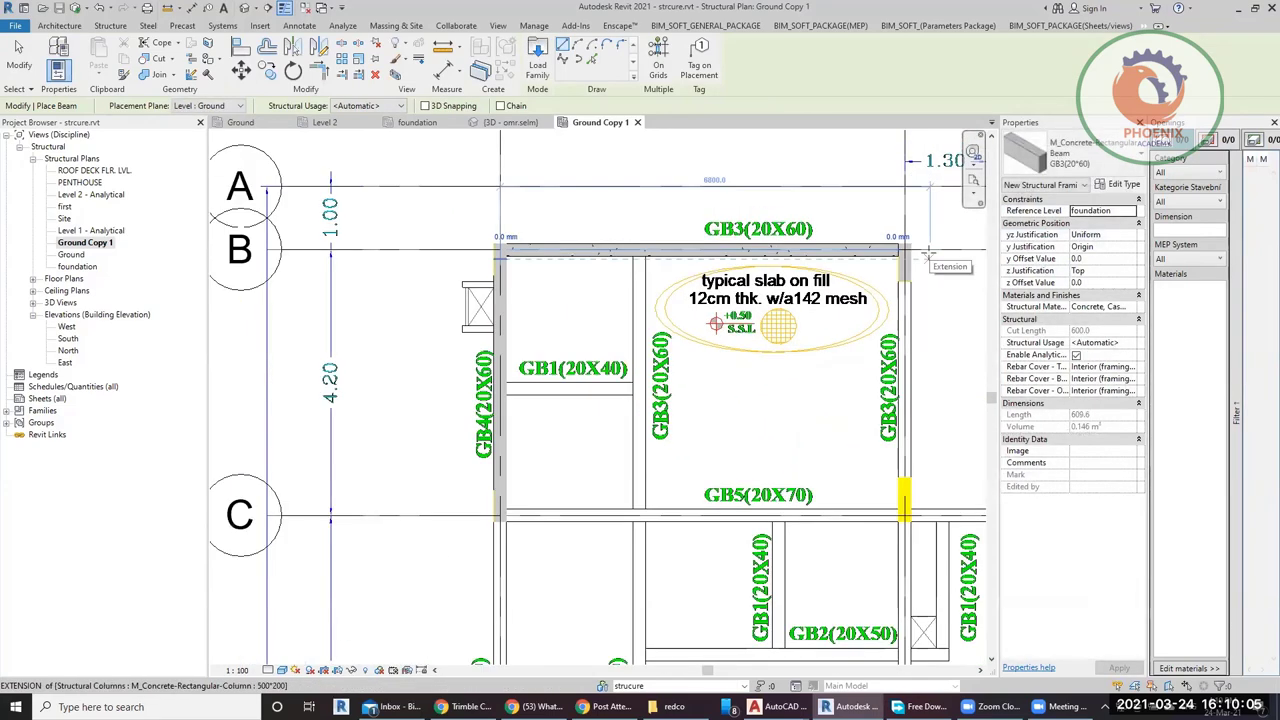
Draw a GB3(20*60) beam about 3100 mm long from the far corner column on grid B to the highlighted column on grid C.
scroll(910, 380, up, 2)
scroll(848, 384, up, 4)
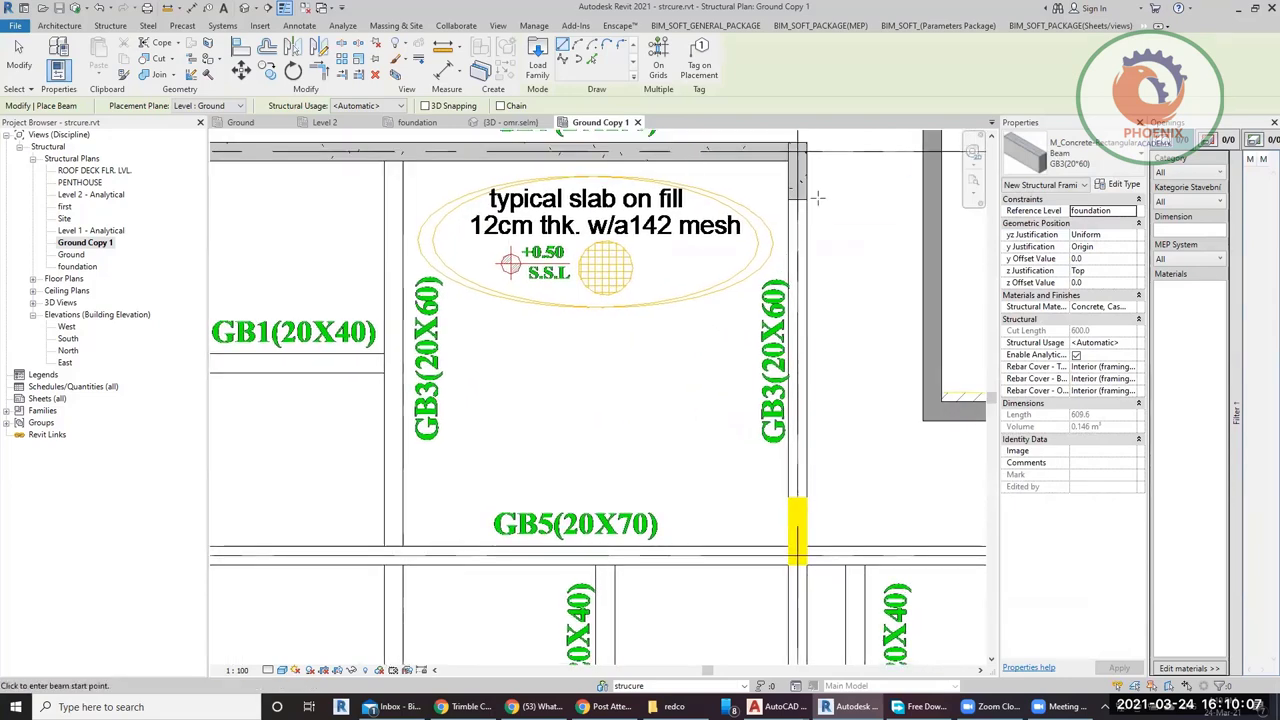
scroll(775, 200, down, 4)
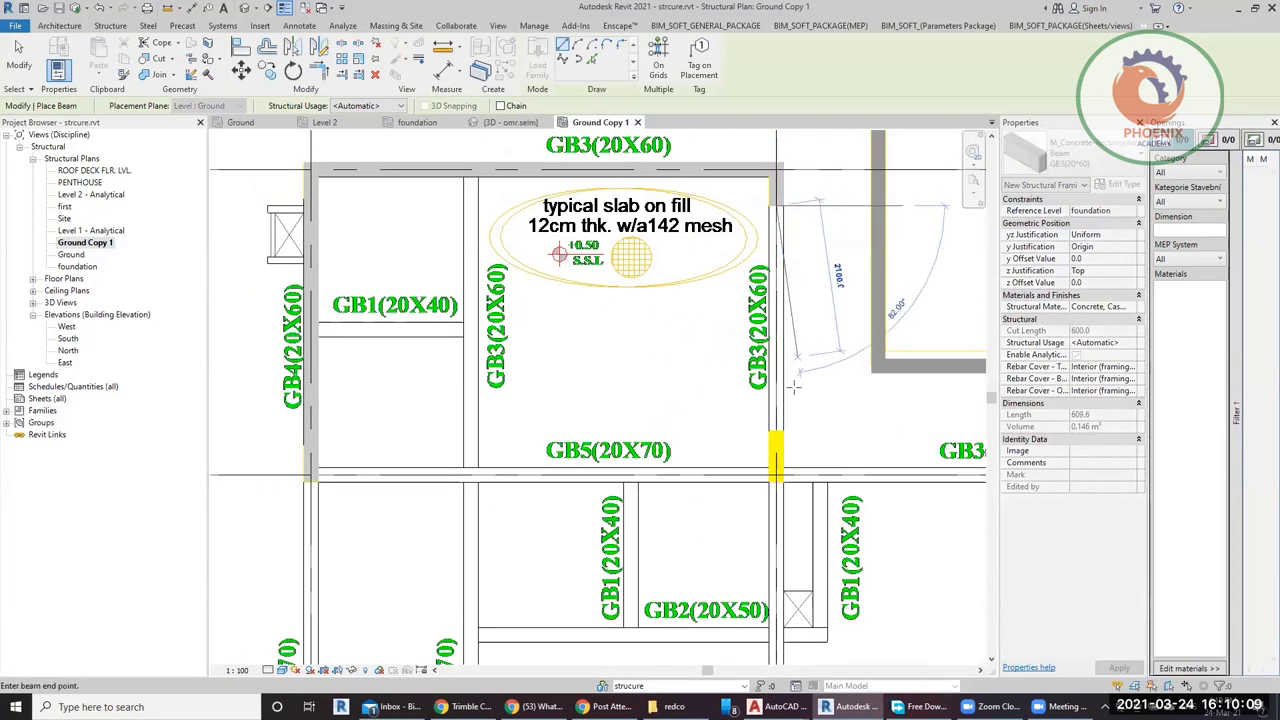
scroll(770, 500, up, 3)
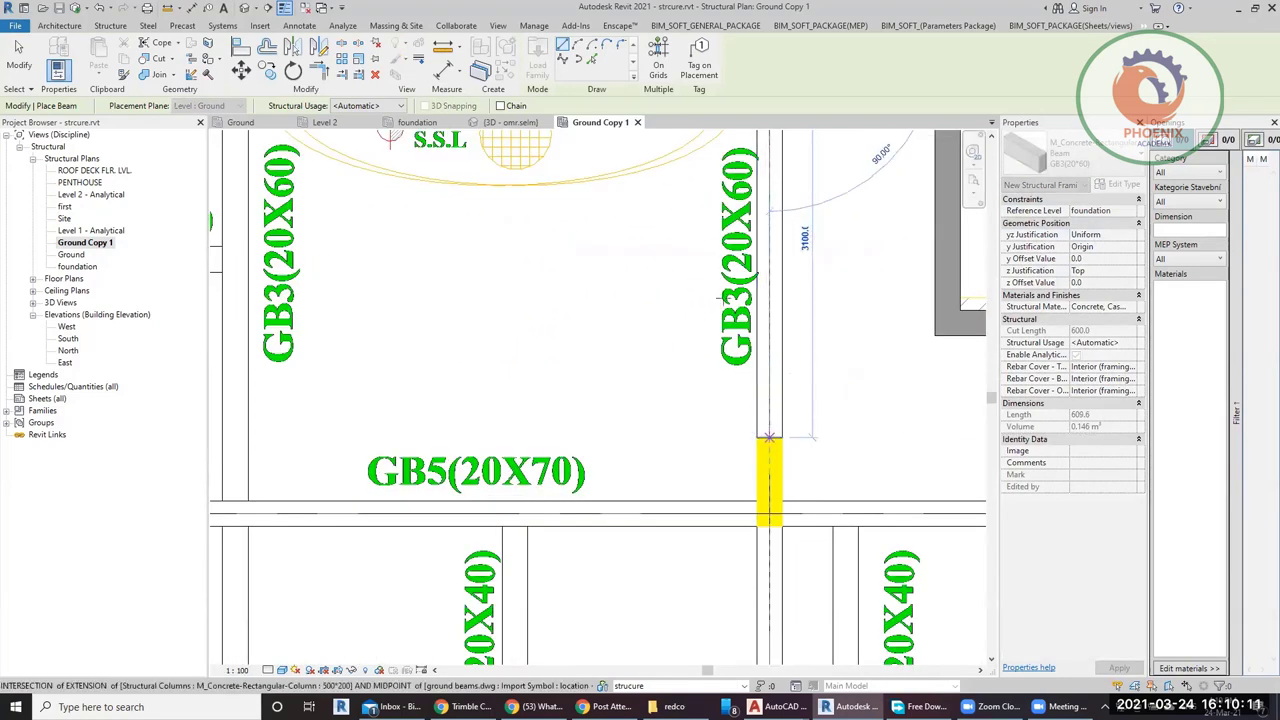
click(768, 438)
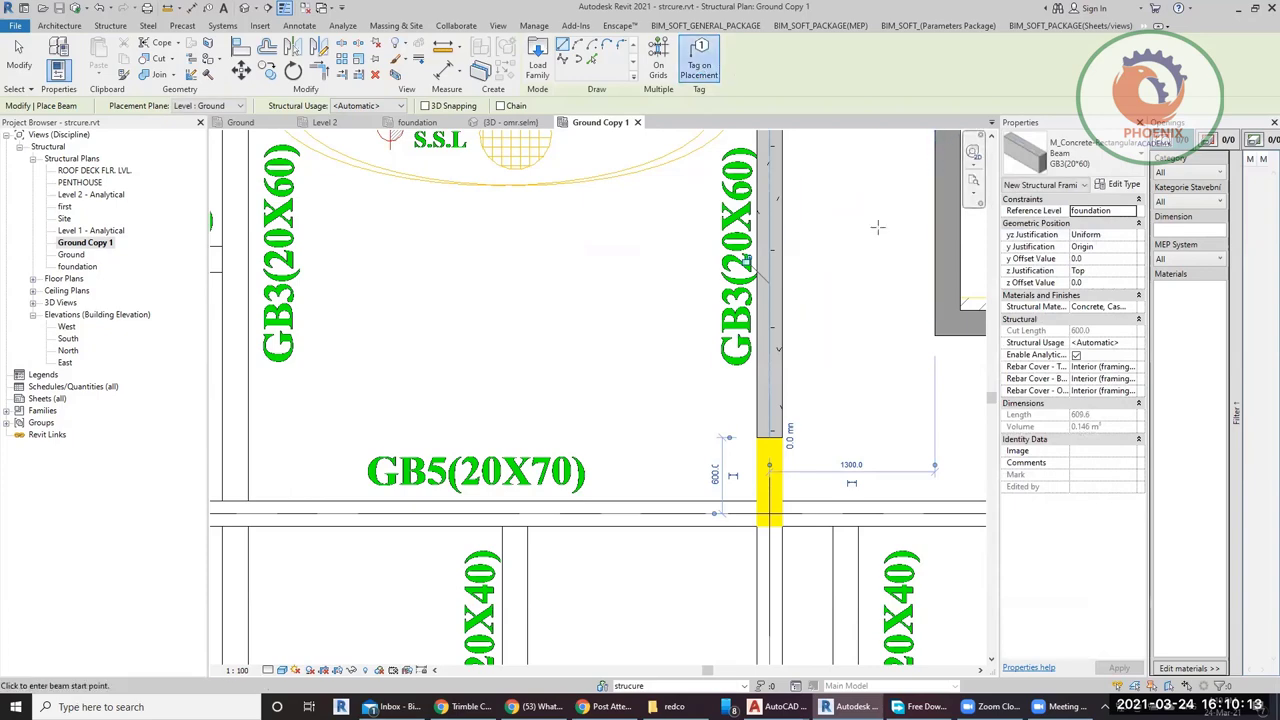
Turn on tagging on placement and draw the inner GB3(20*60) beam from the grid B beam to grid C along its outline.
scroll(875, 231, down, 2)
middle_drag(620, 282, 672, 412)
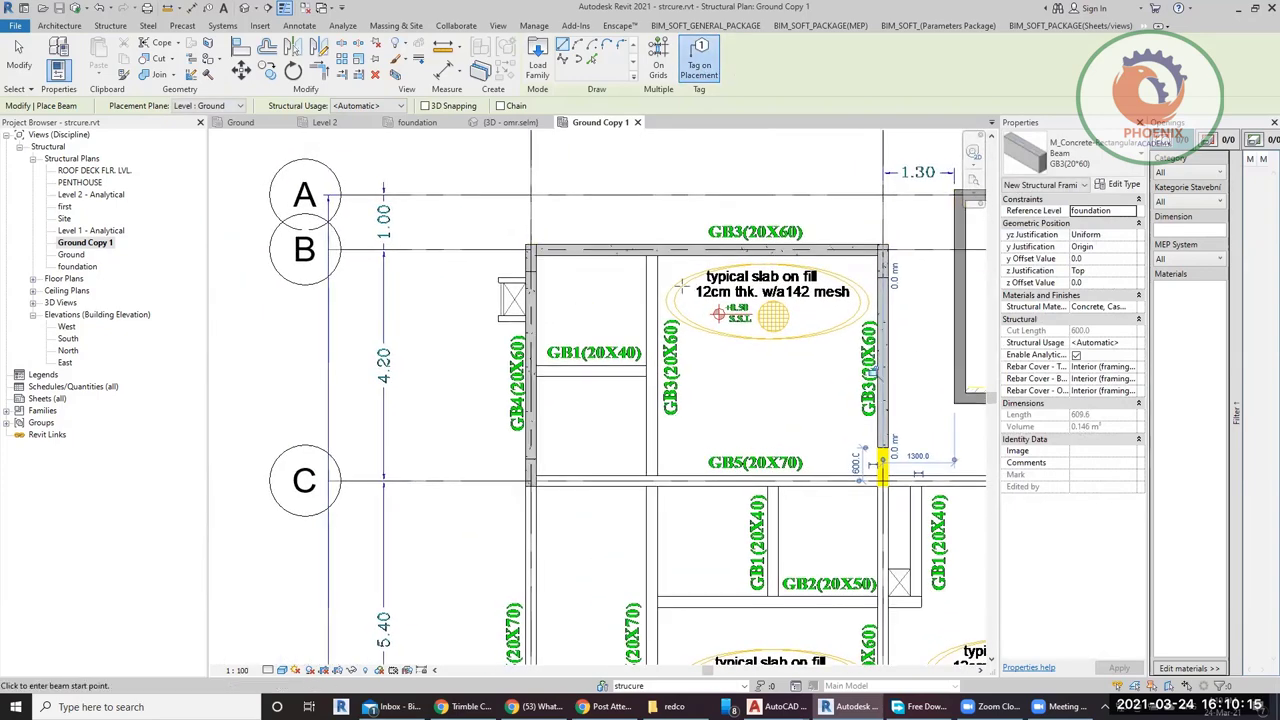
scroll(660, 267, up, 2)
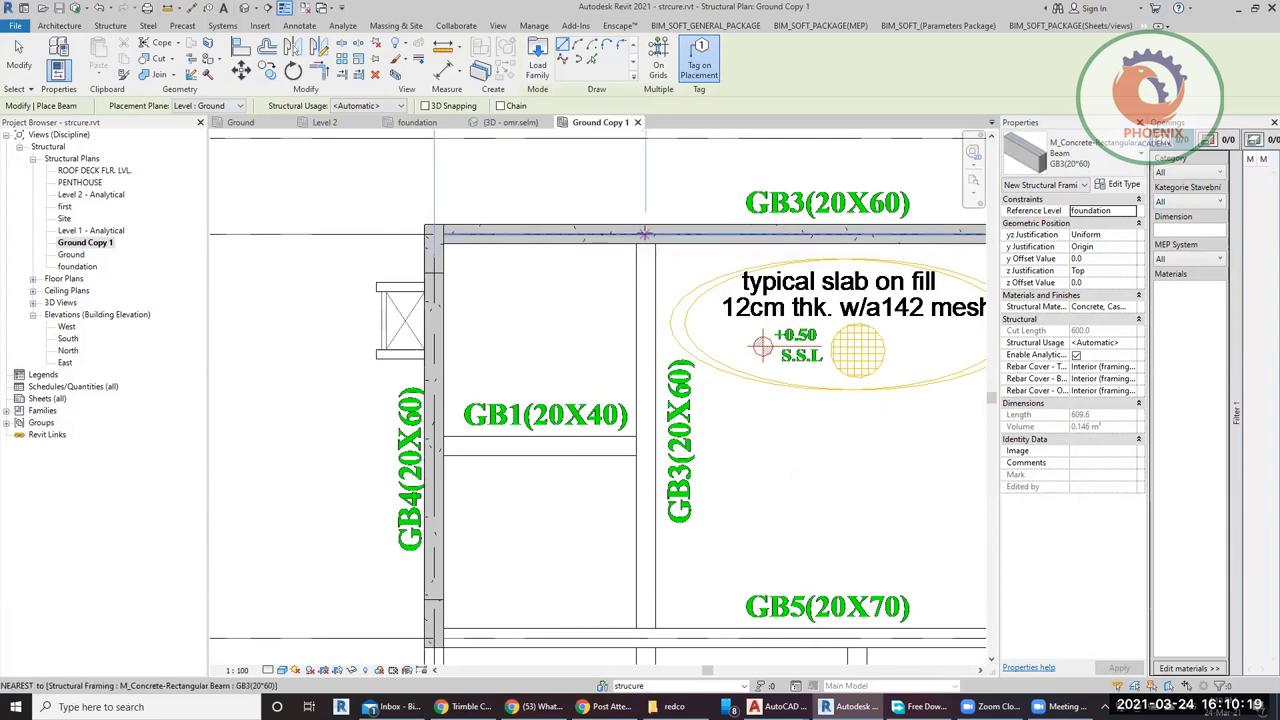
scroll(650, 250, down, 3)
scroll(668, 381, up, 3)
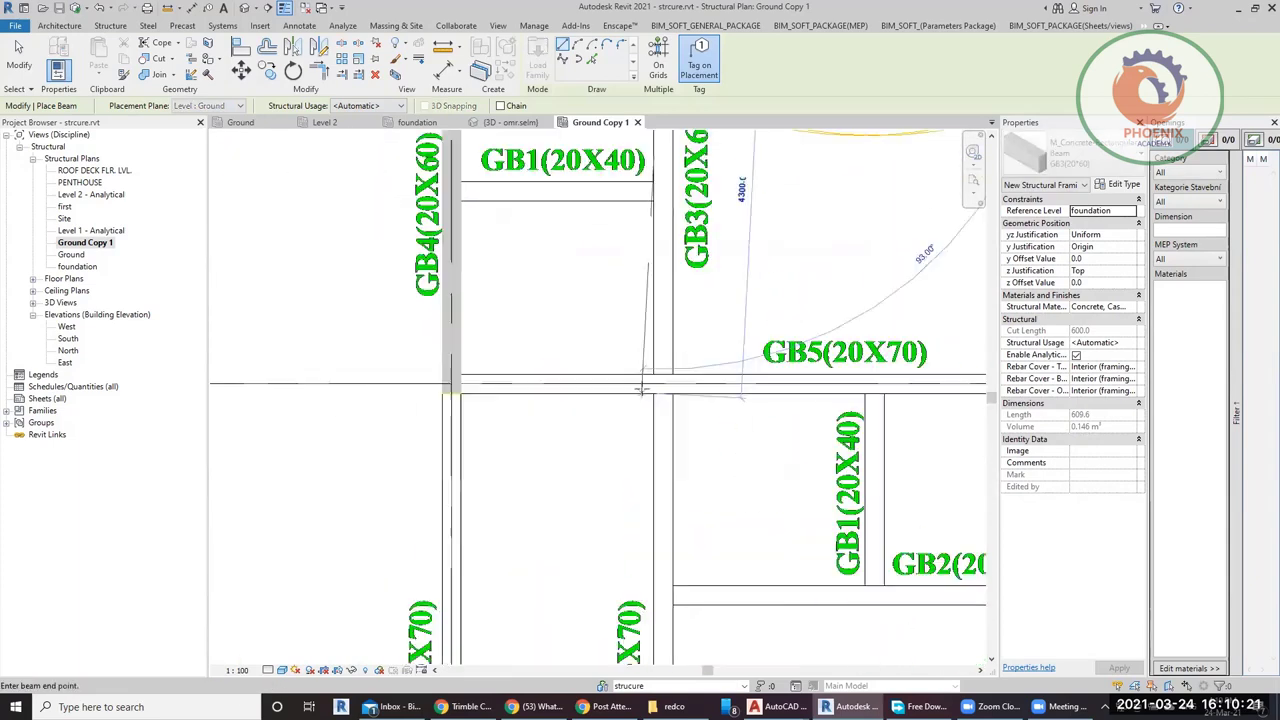
scroll(668, 381, down, 4)
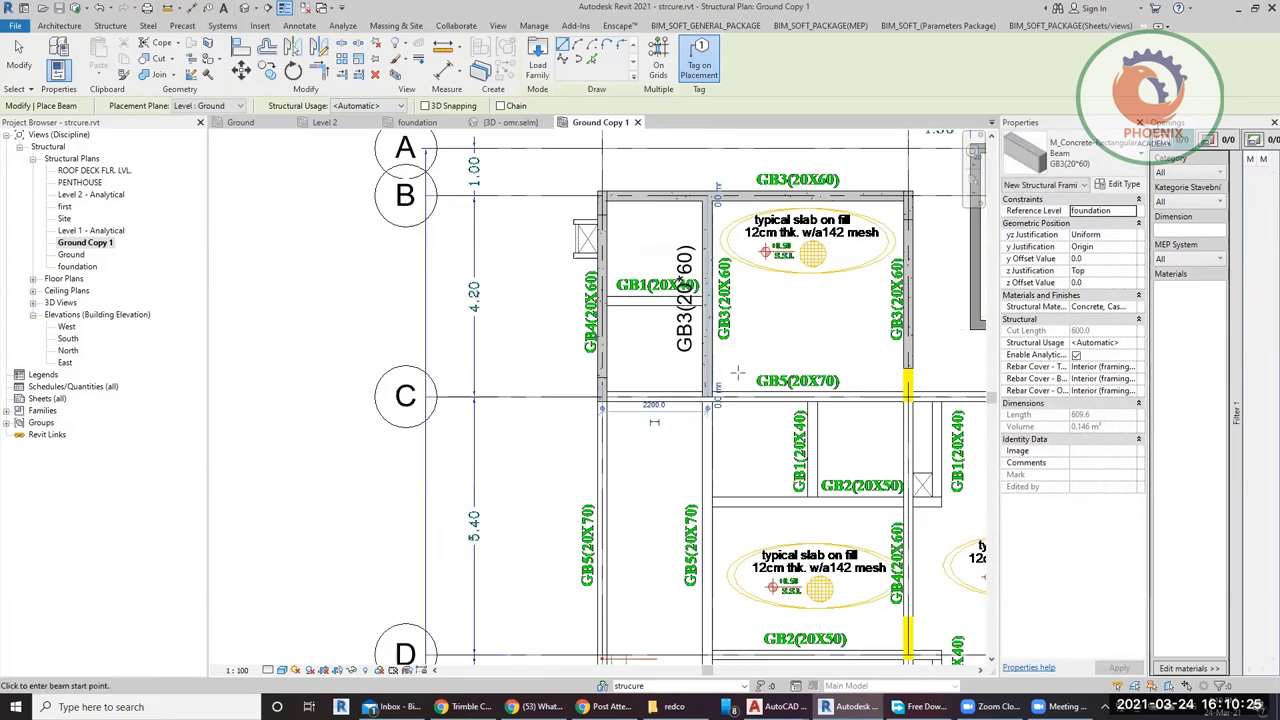
Set the plan's view scale to 1:50 so the beam tag displays smaller.
click(237, 669)
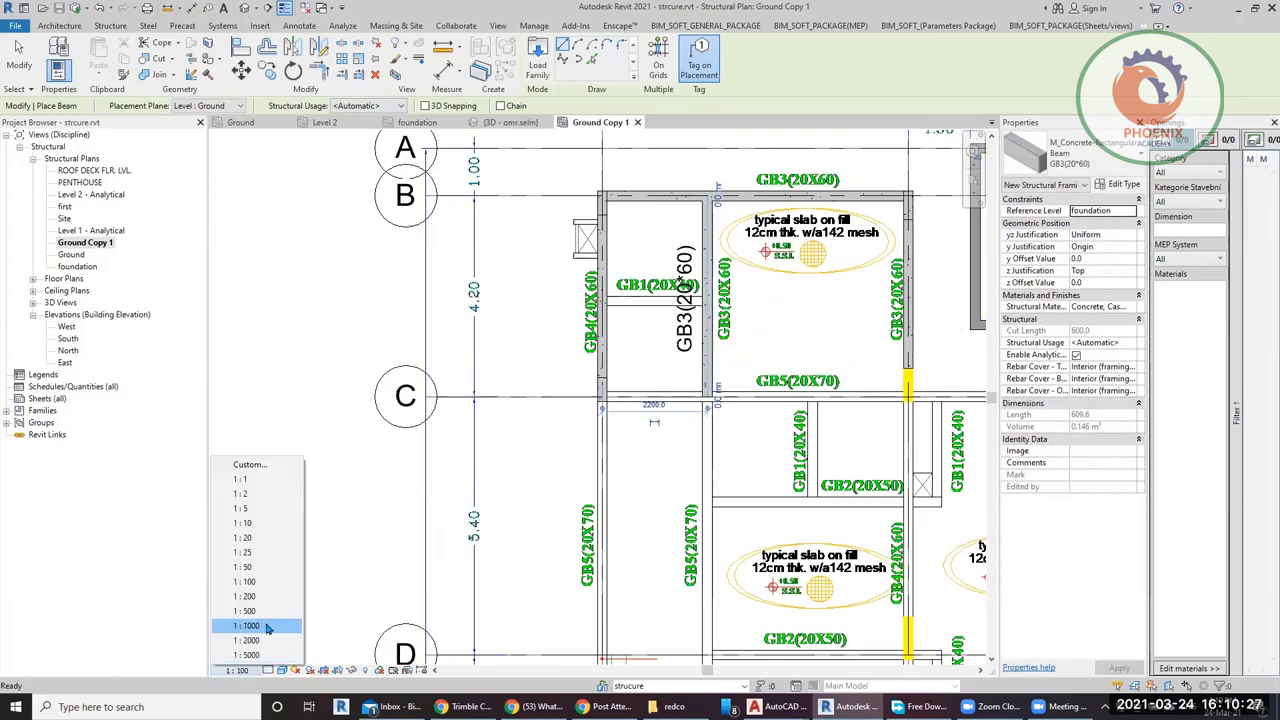
click(258, 566)
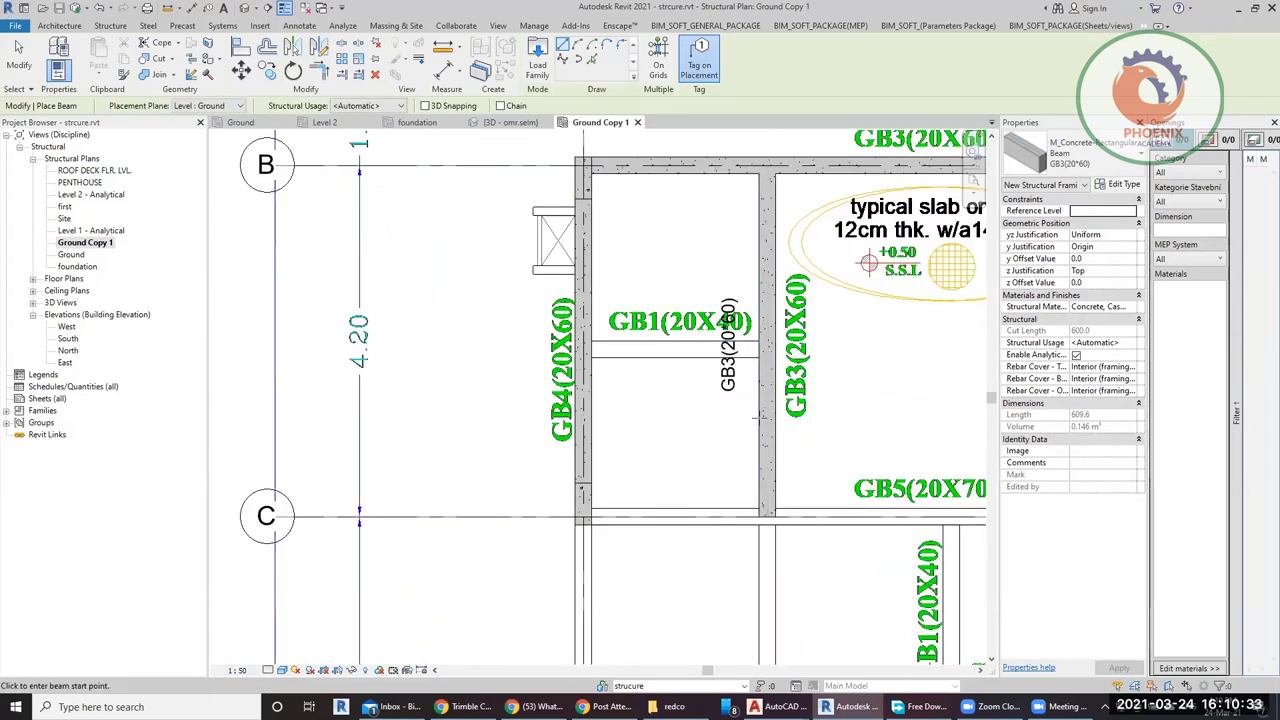
scroll(700, 377, down, 2)
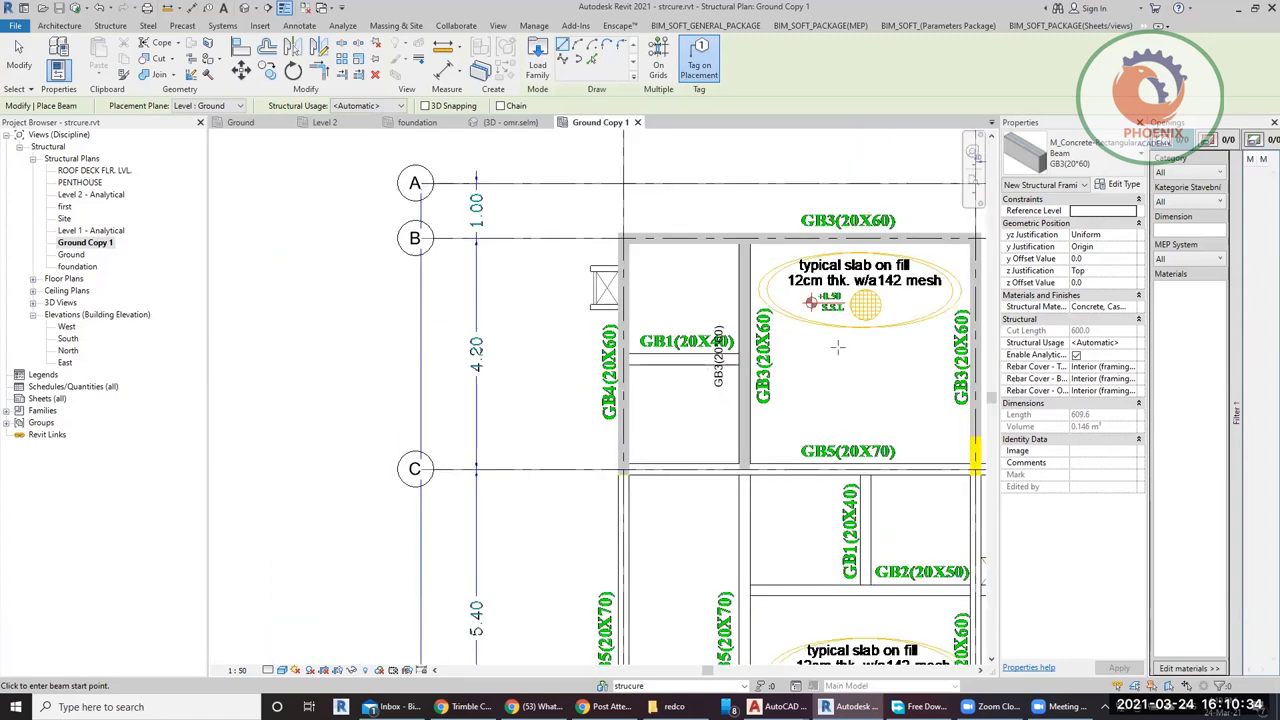
Duplicate the GB3(20*60) beam type as GB1(20*40) and set its height h to 400 mm.
click(622, 474)
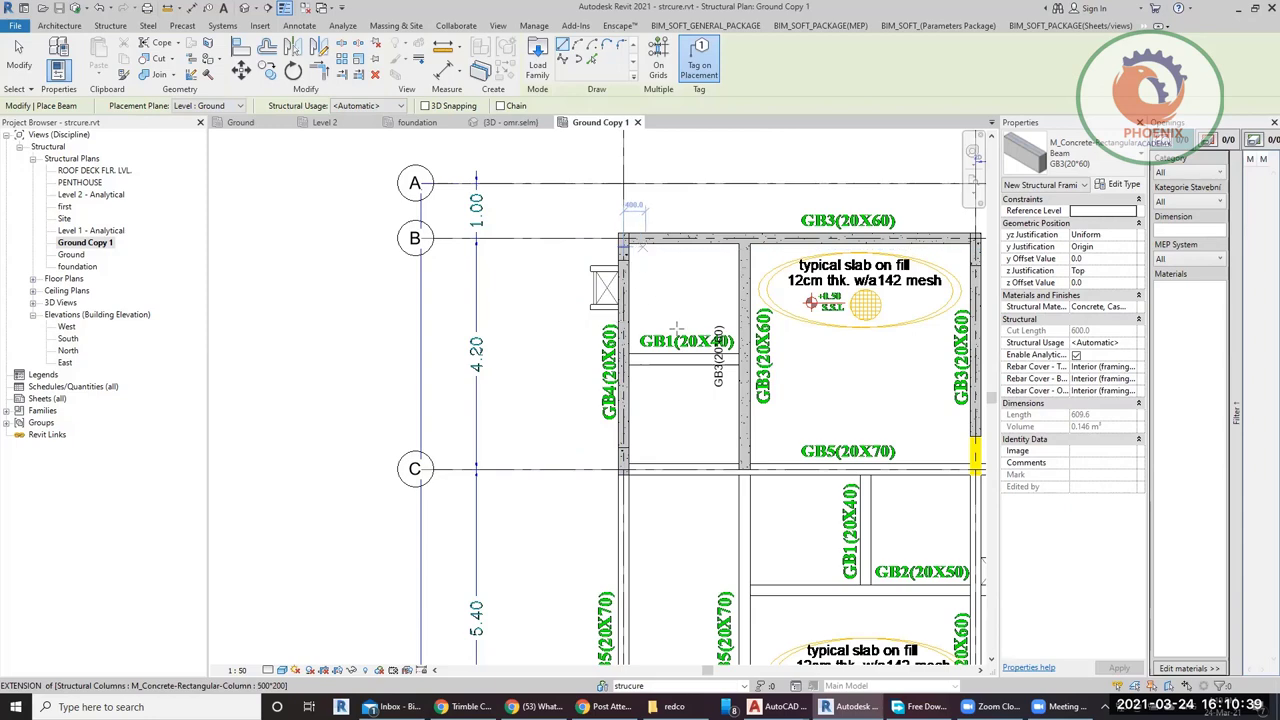
scroll(800, 462, up, 3)
scroll(690, 465, down, 3)
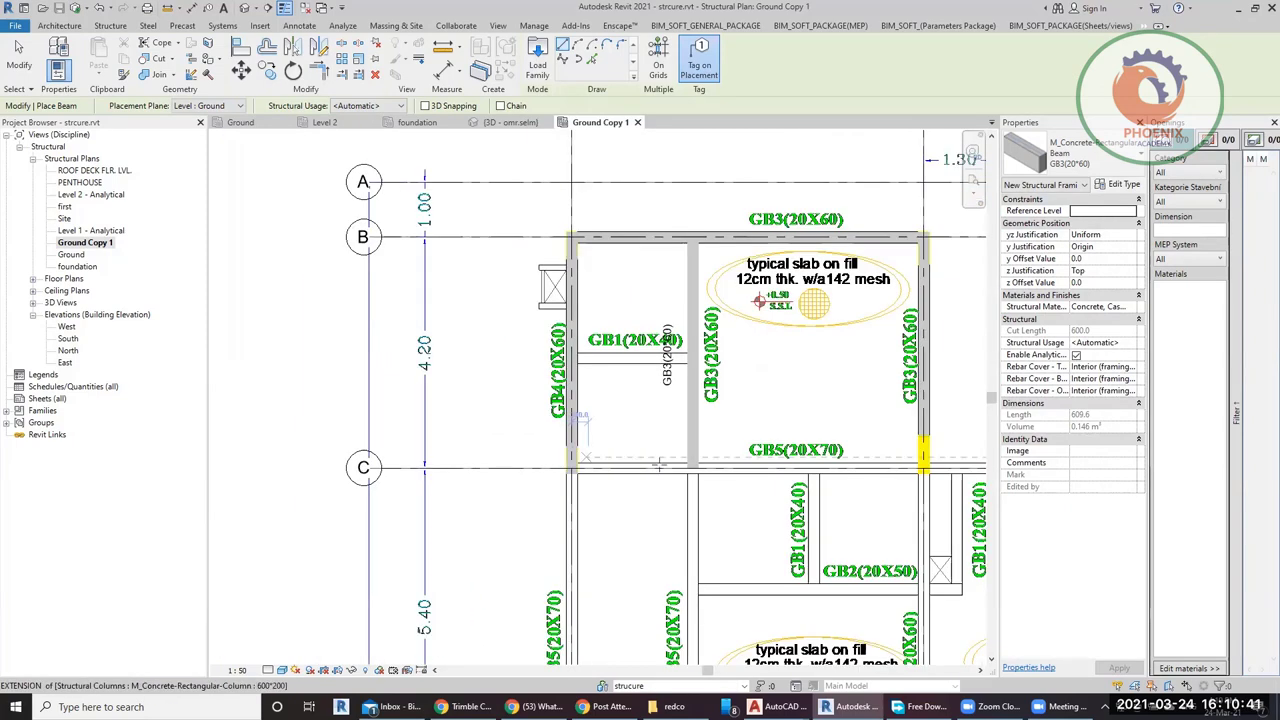
scroll(600, 360, up, 4)
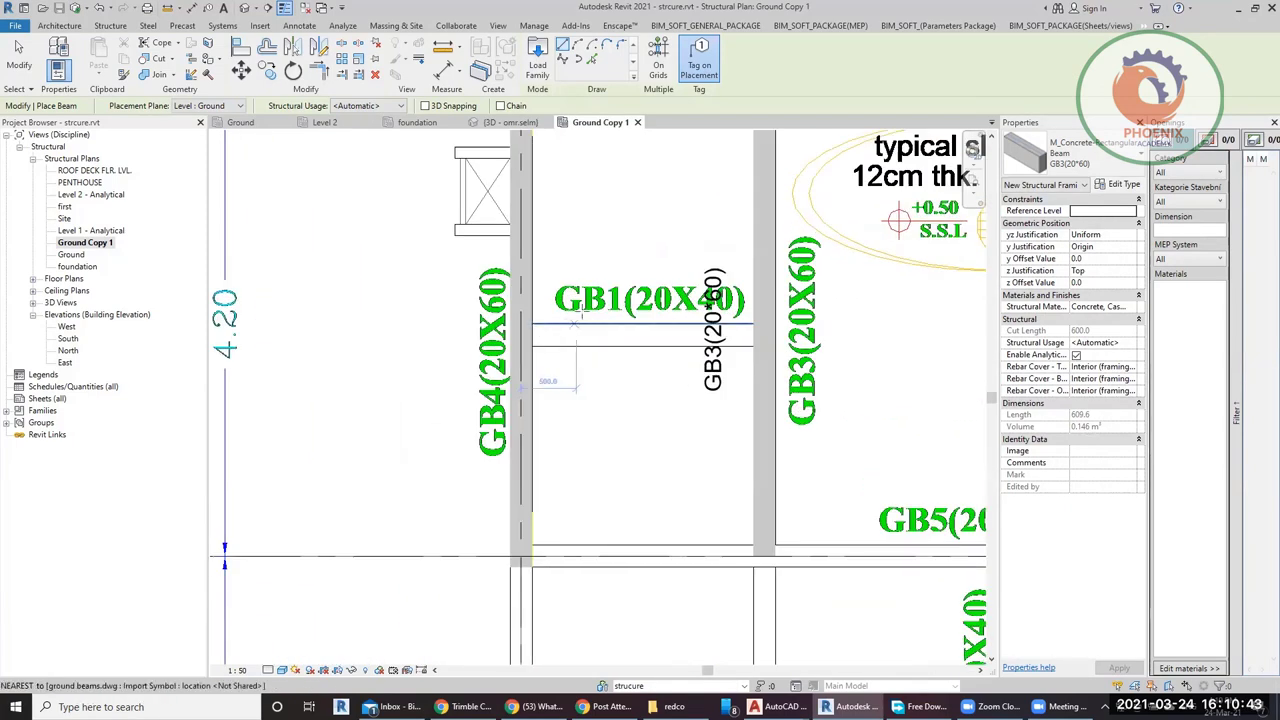
key(Escape)
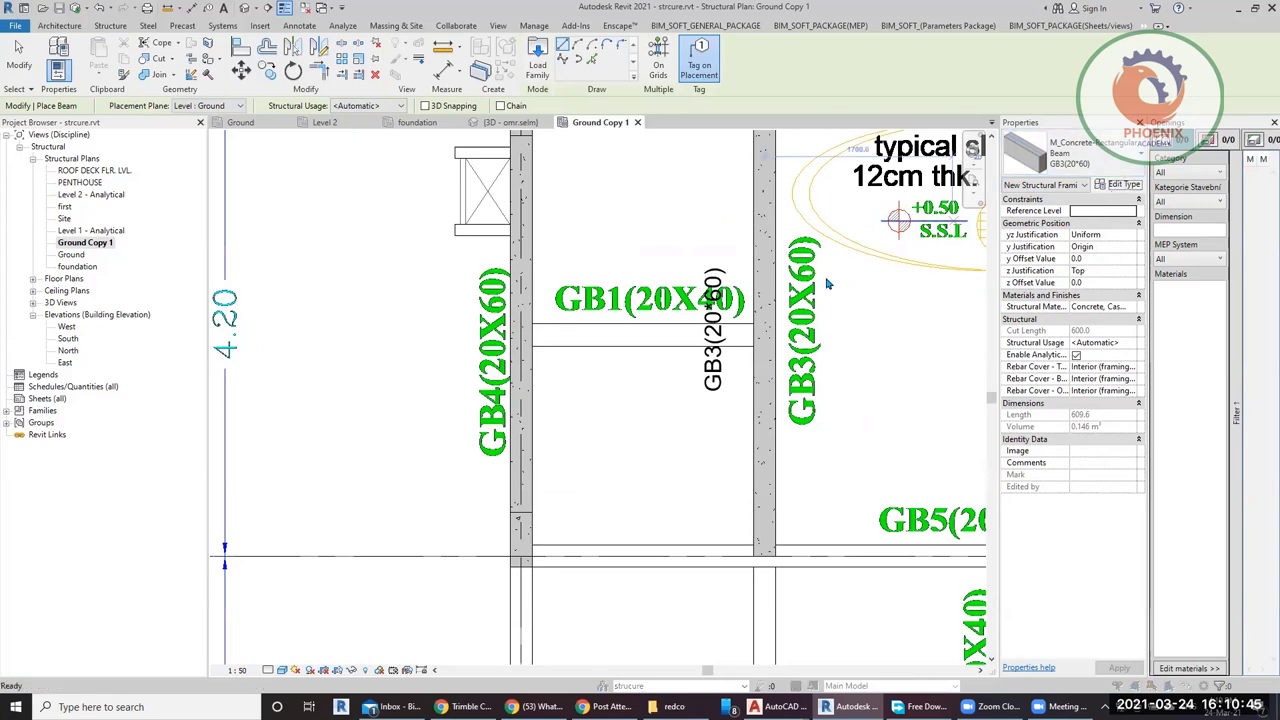
click(1068, 133)
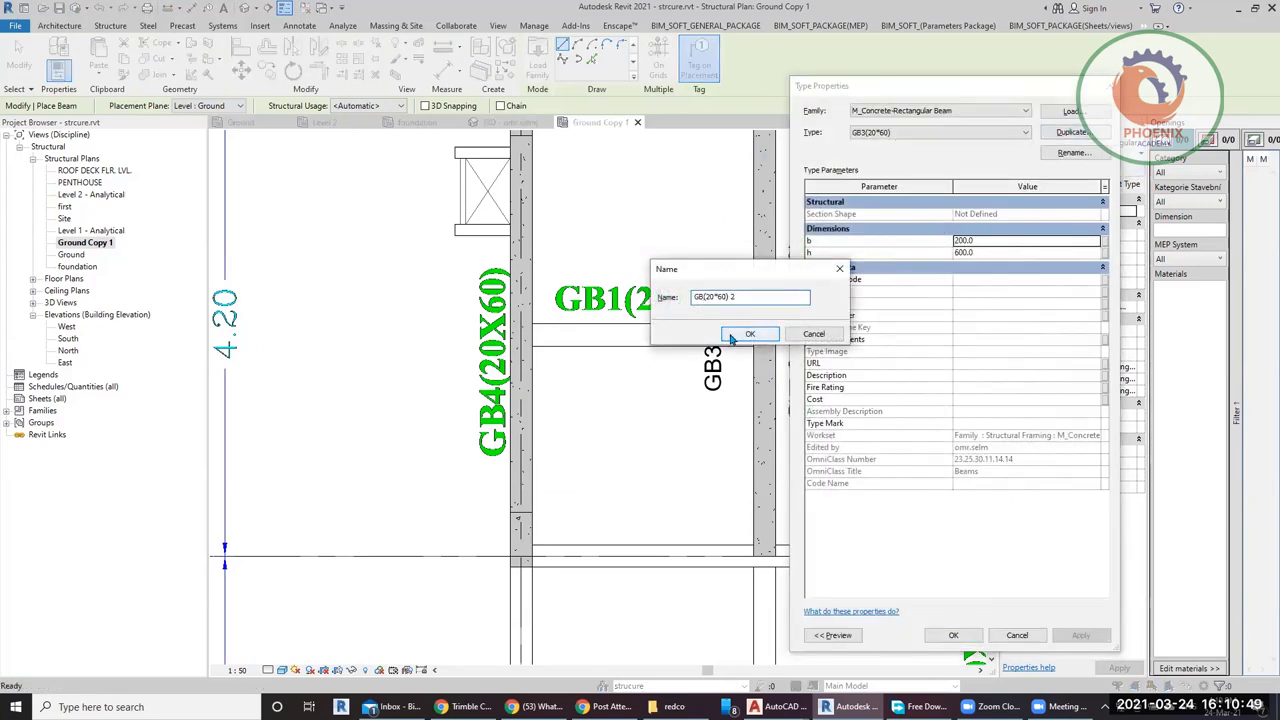
drag(753, 273, 793, 288)
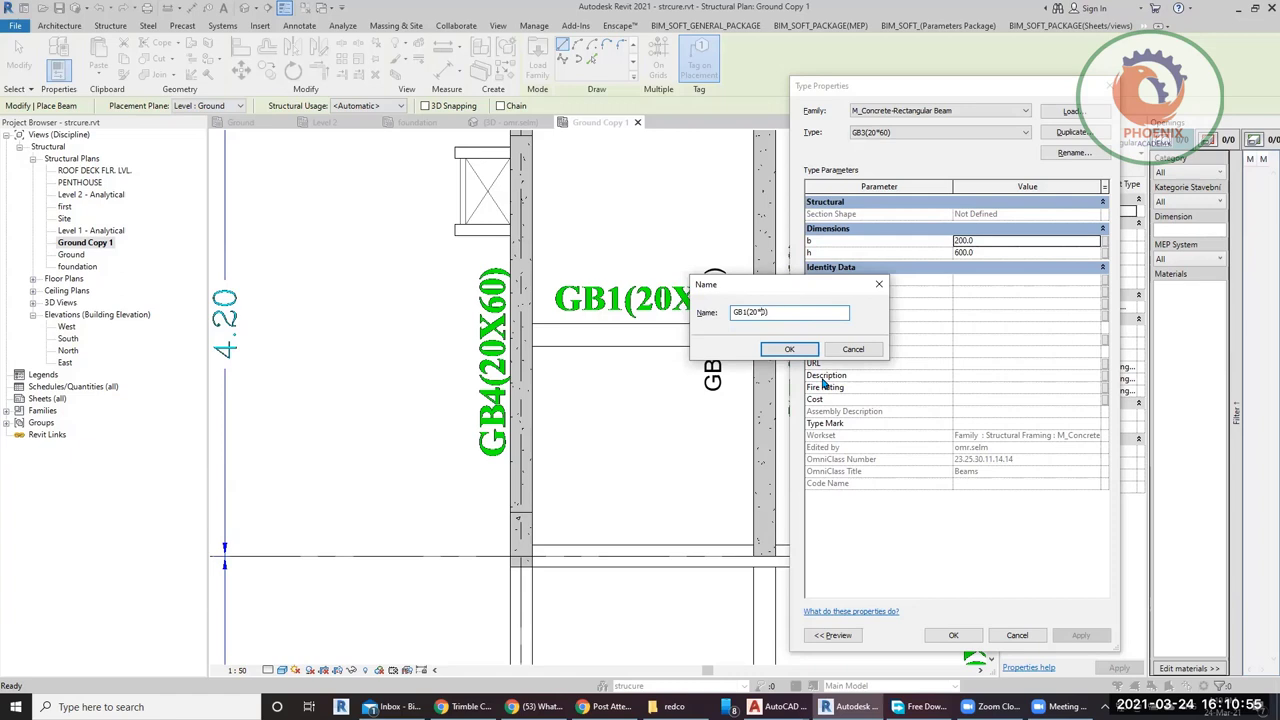
click(792, 349)
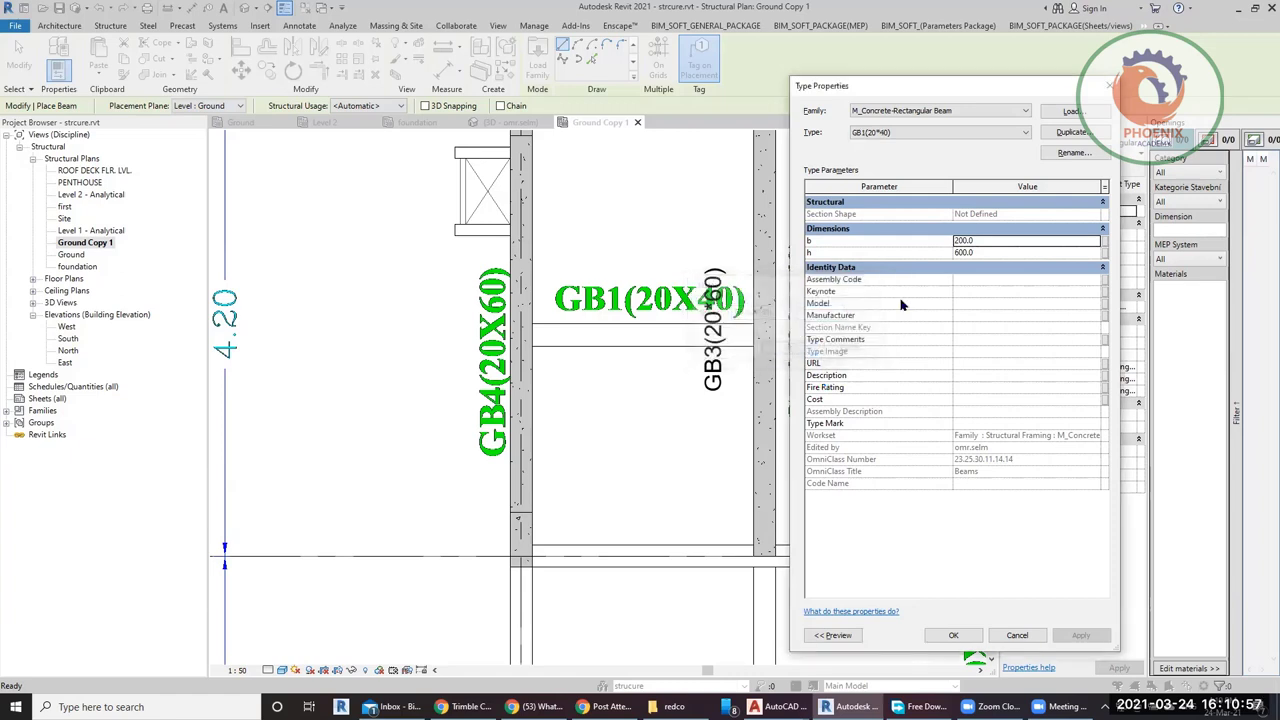
click(1050, 243)
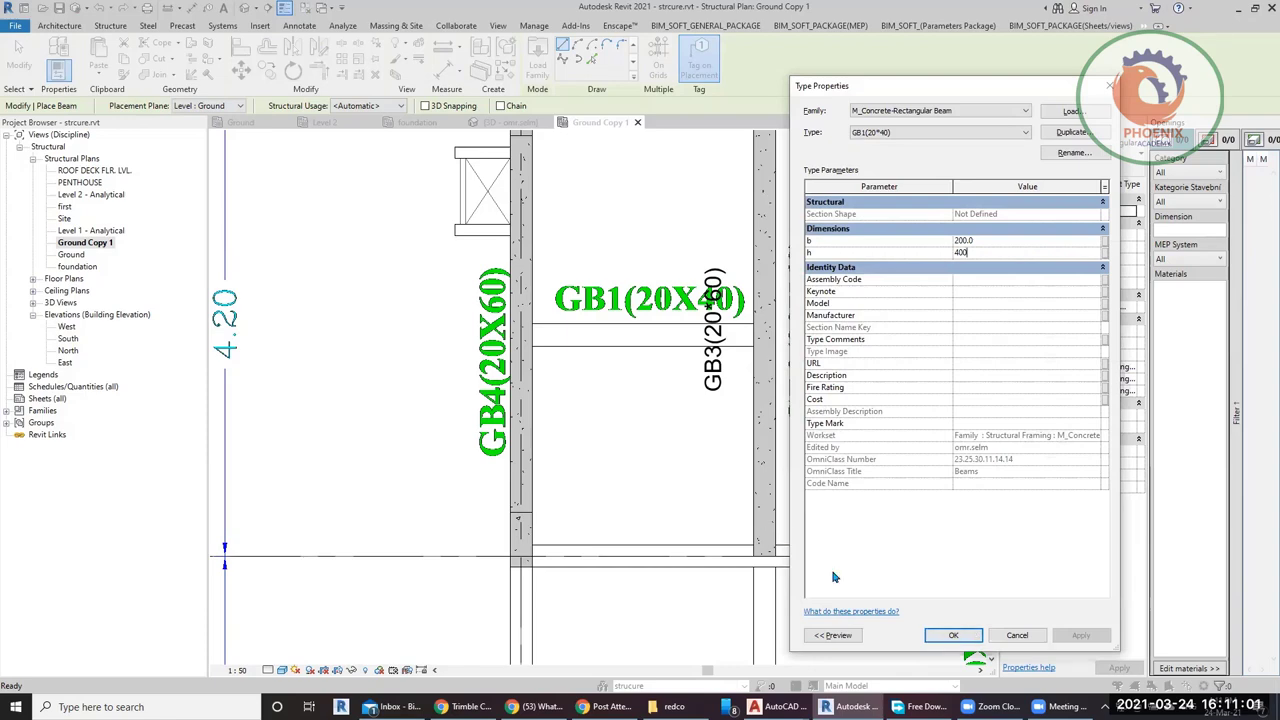
click(966, 639)
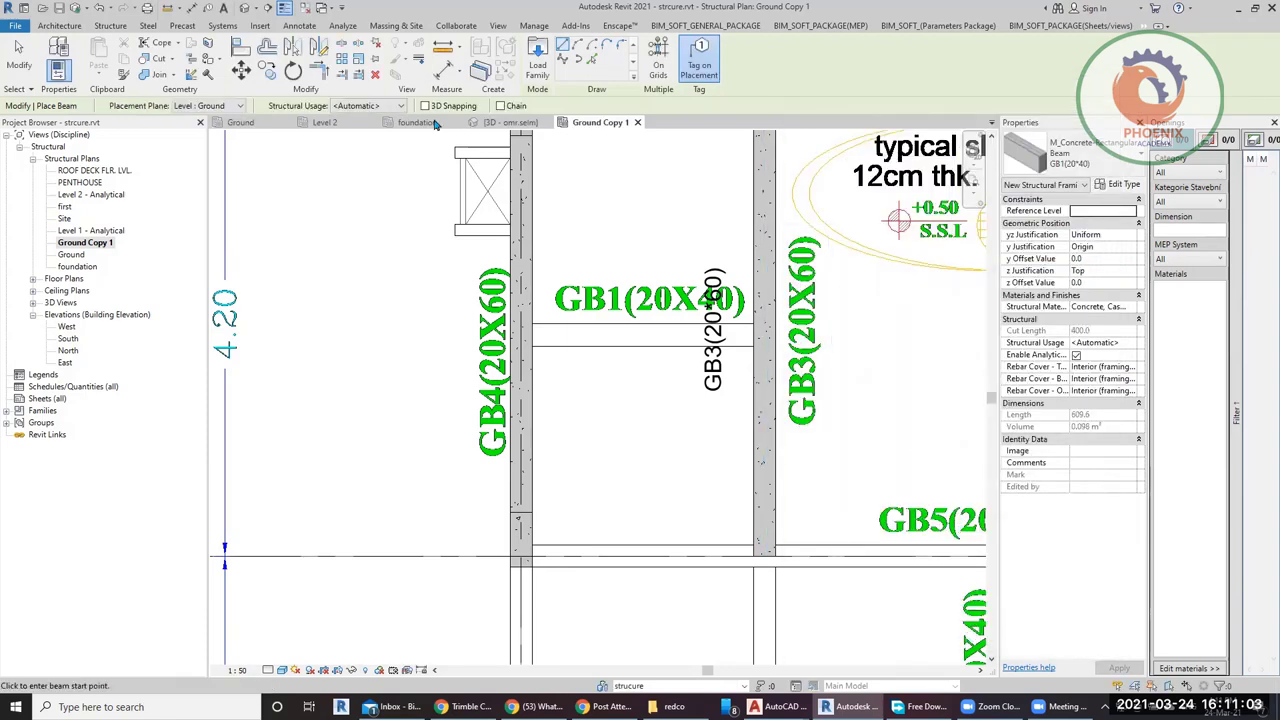
Draw the tagged GB1(20*40) beam between the inner GB3 beam and the GB4 beam, centred on its outline, and end beam placement.
scroll(760, 340, up, 3)
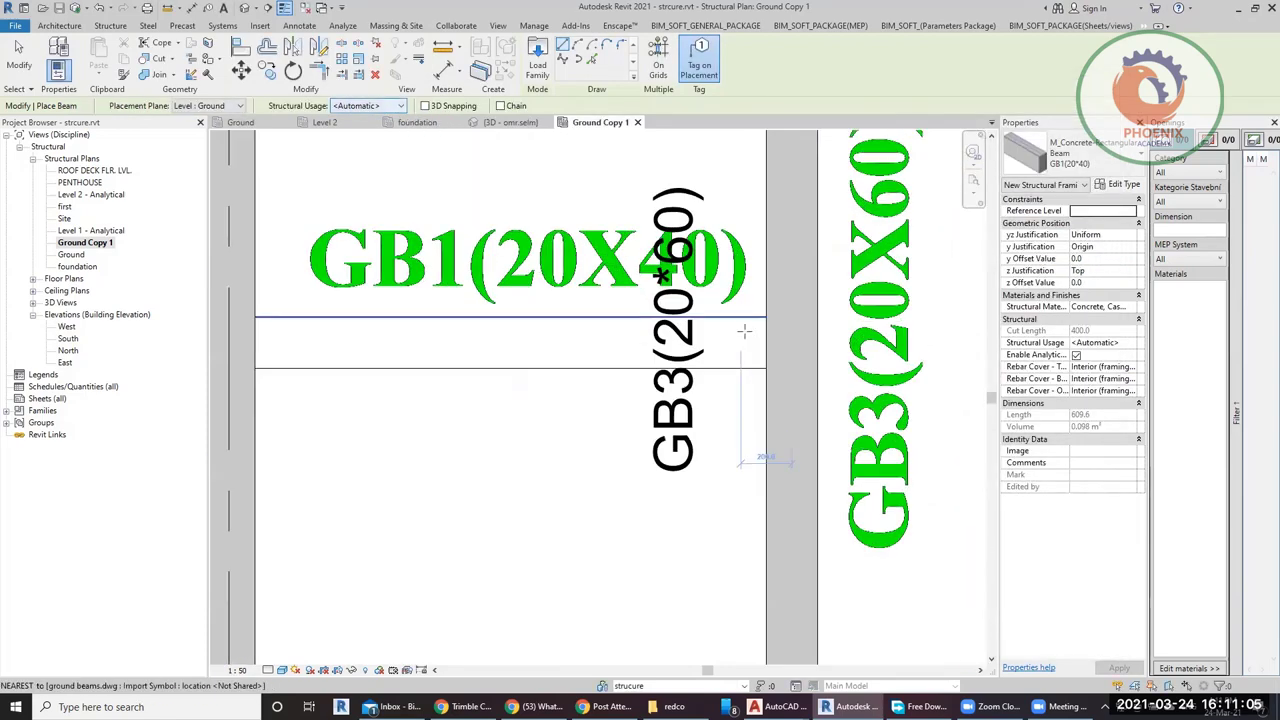
click(766, 343)
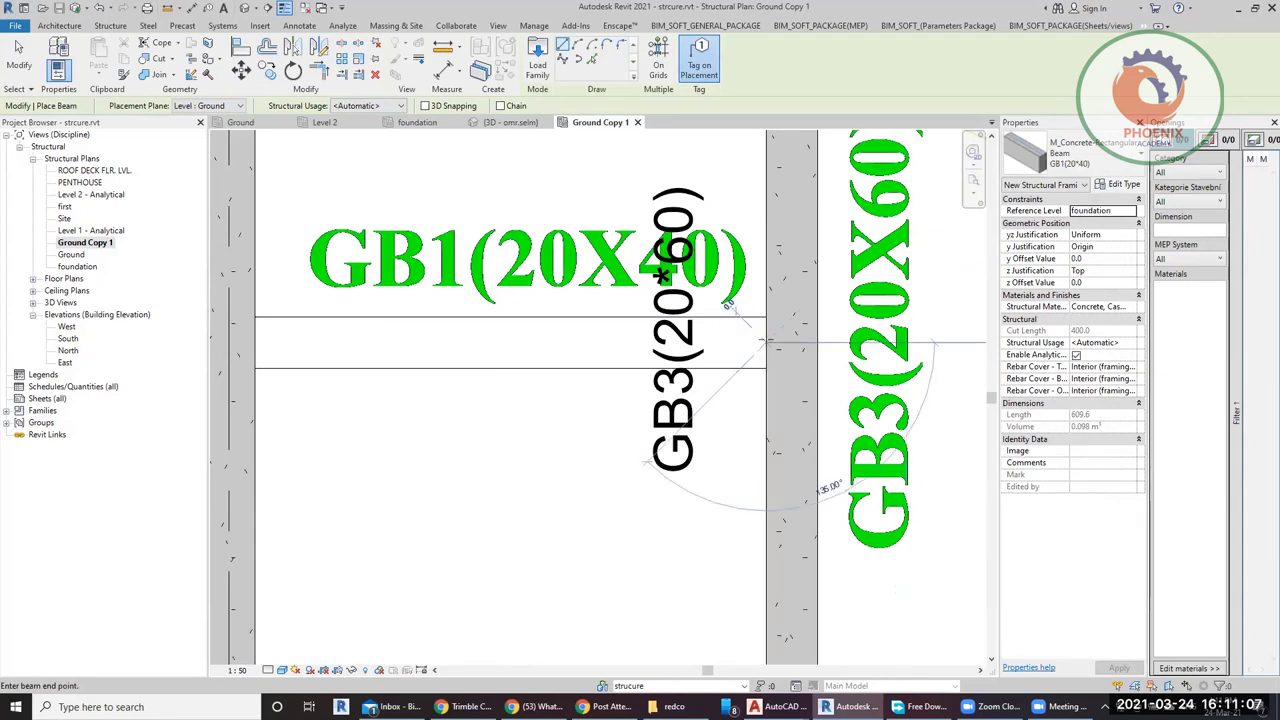
click(256, 343)
key(Escape)
key(Escape)
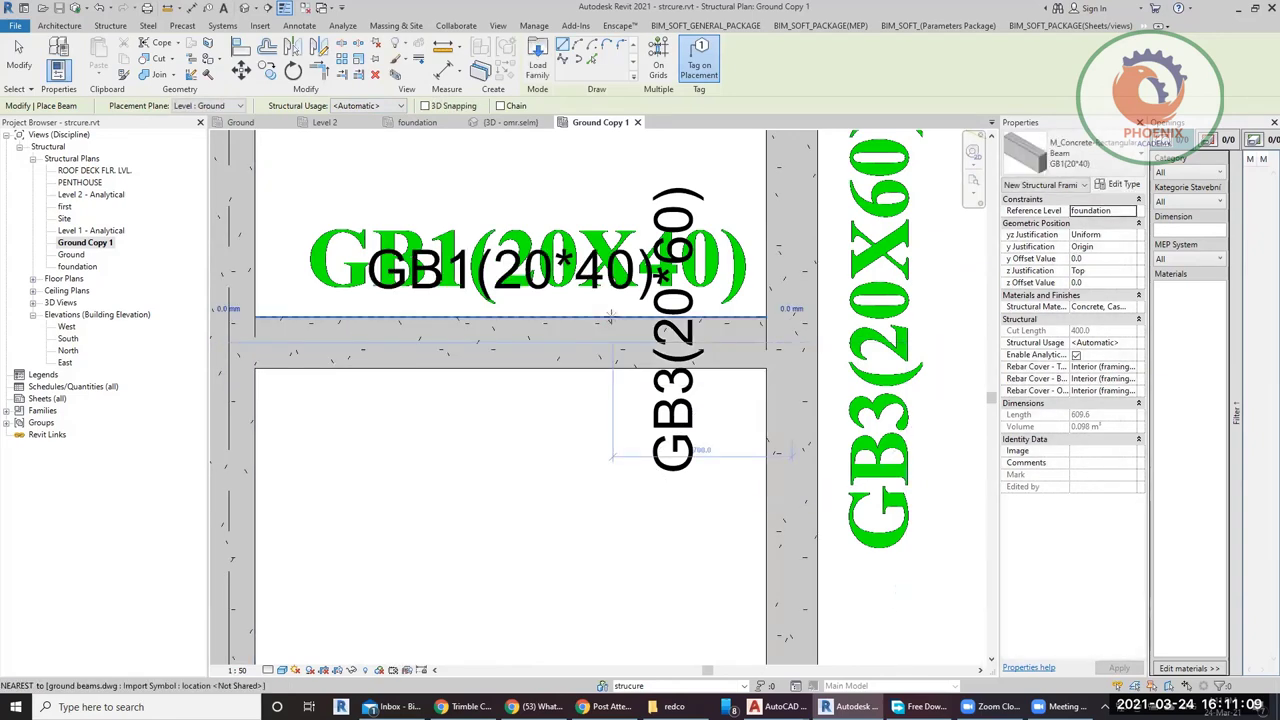
scroll(700, 270, up, 4)
scroll(745, 275, down, 4)
scroll(745, 275, down, 6)
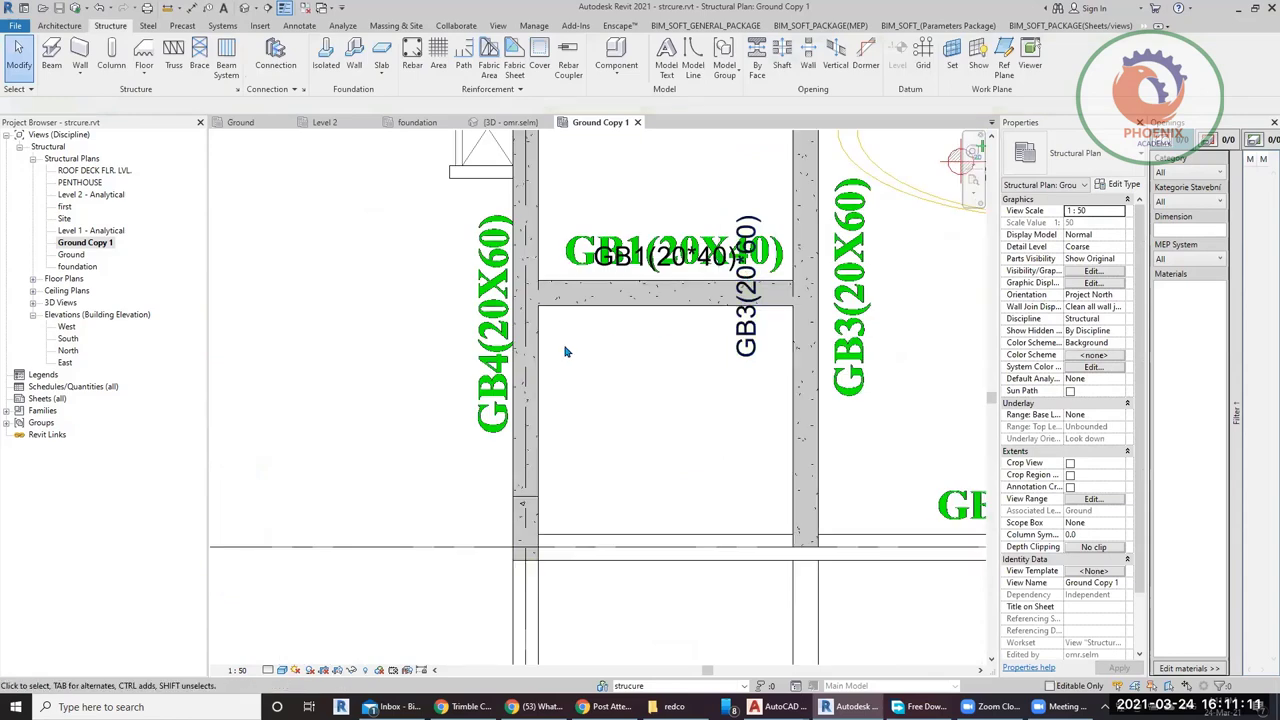
Draw a tagged GB1(20*40) beam about 2200 mm long from grid C to the GB2(20X50) outline, centred on its GB1 outline.
middle_drag(640, 317, 626, 354)
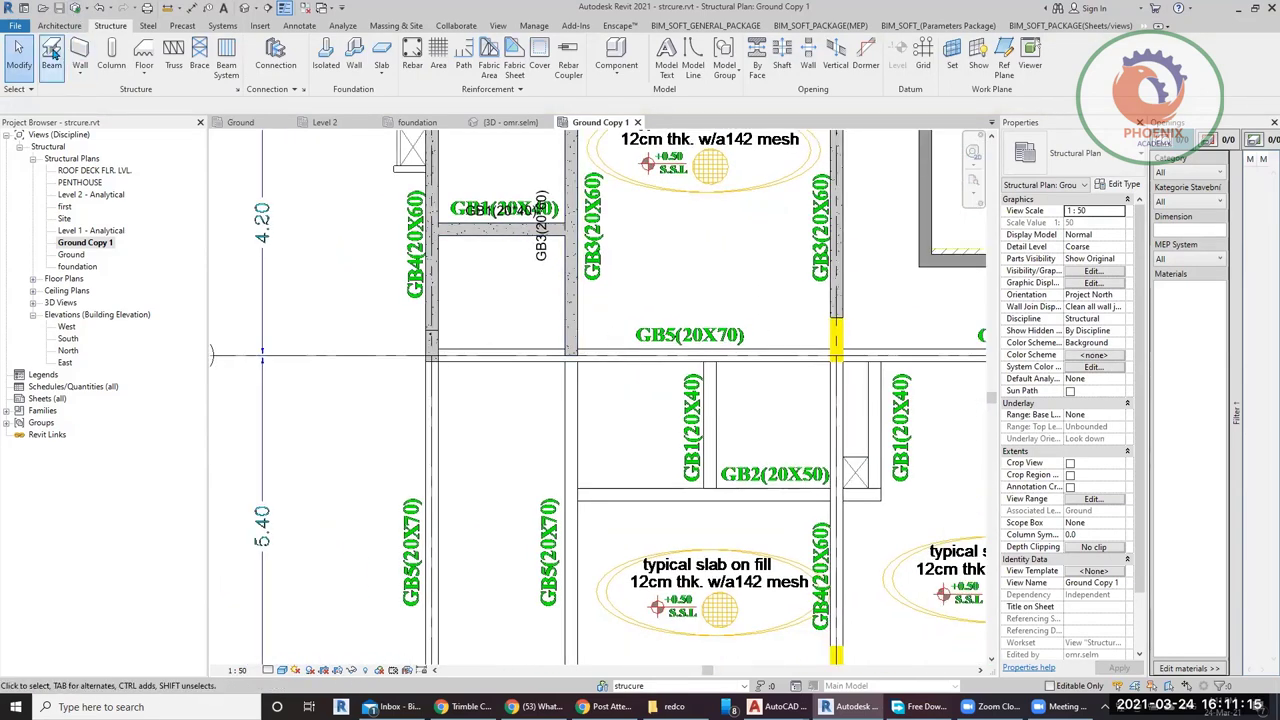
click(52, 55)
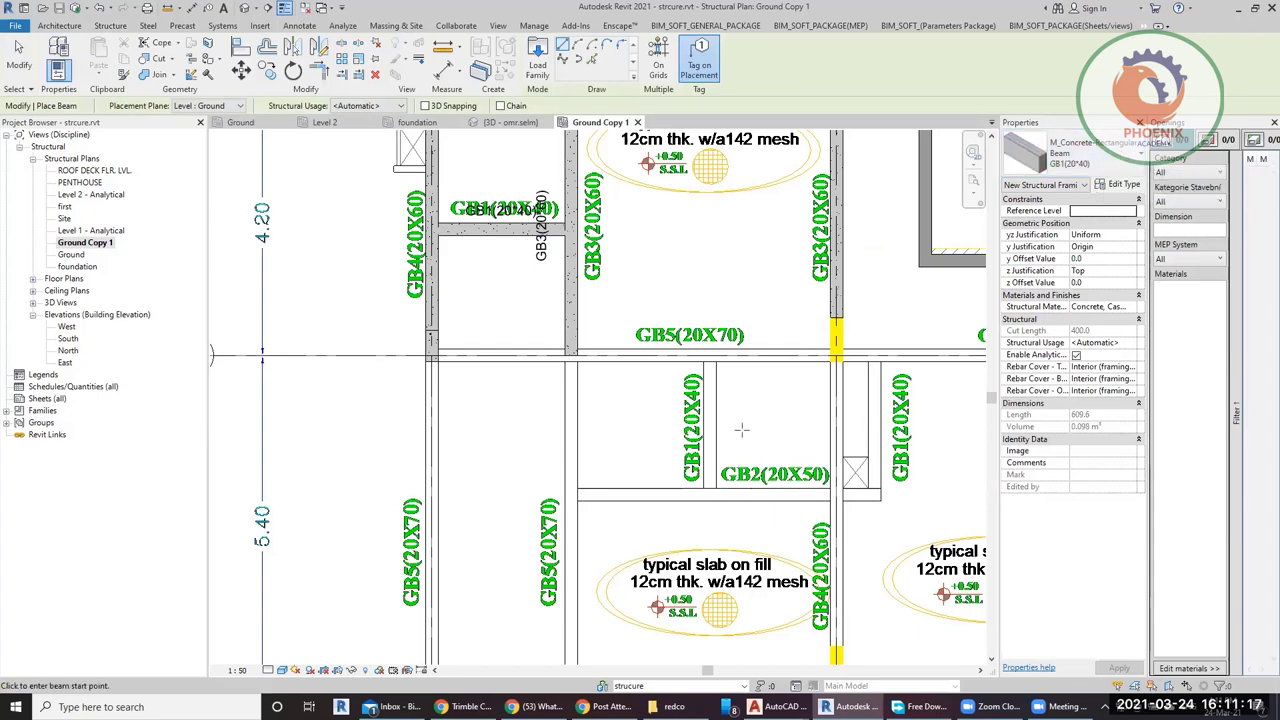
middle_drag(776, 493, 772, 389)
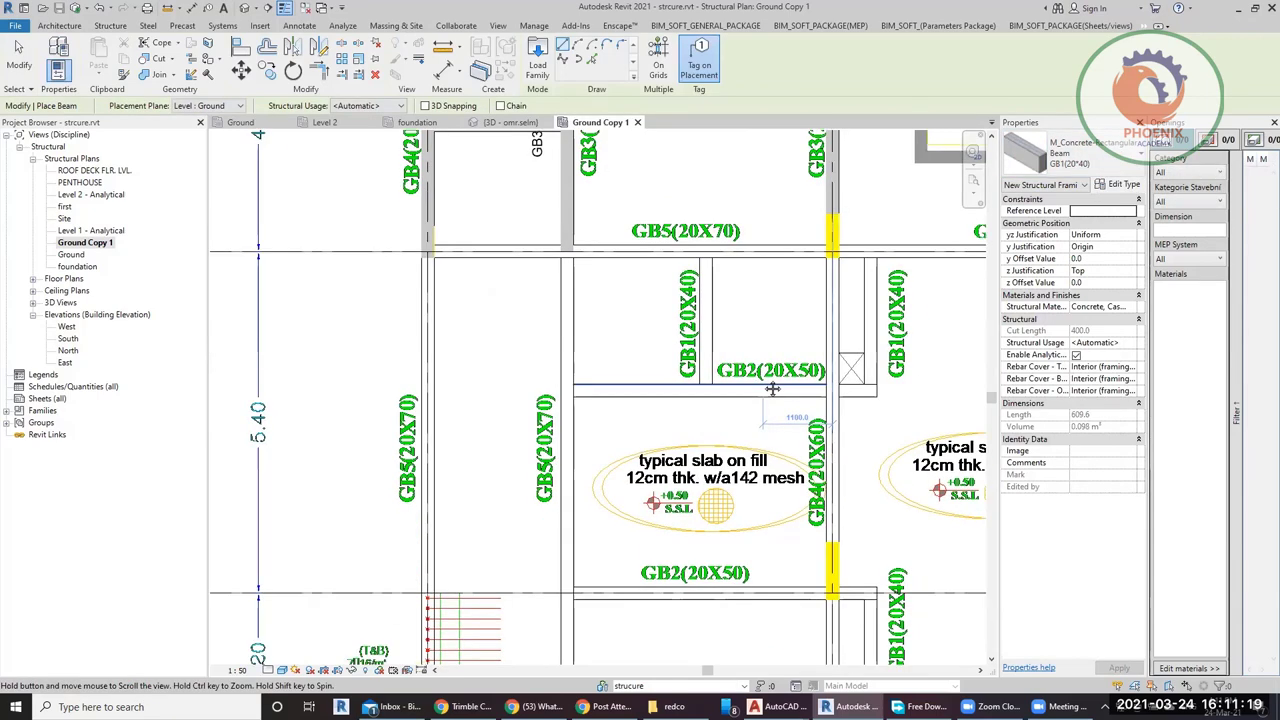
middle_drag(493, 384, 544, 388)
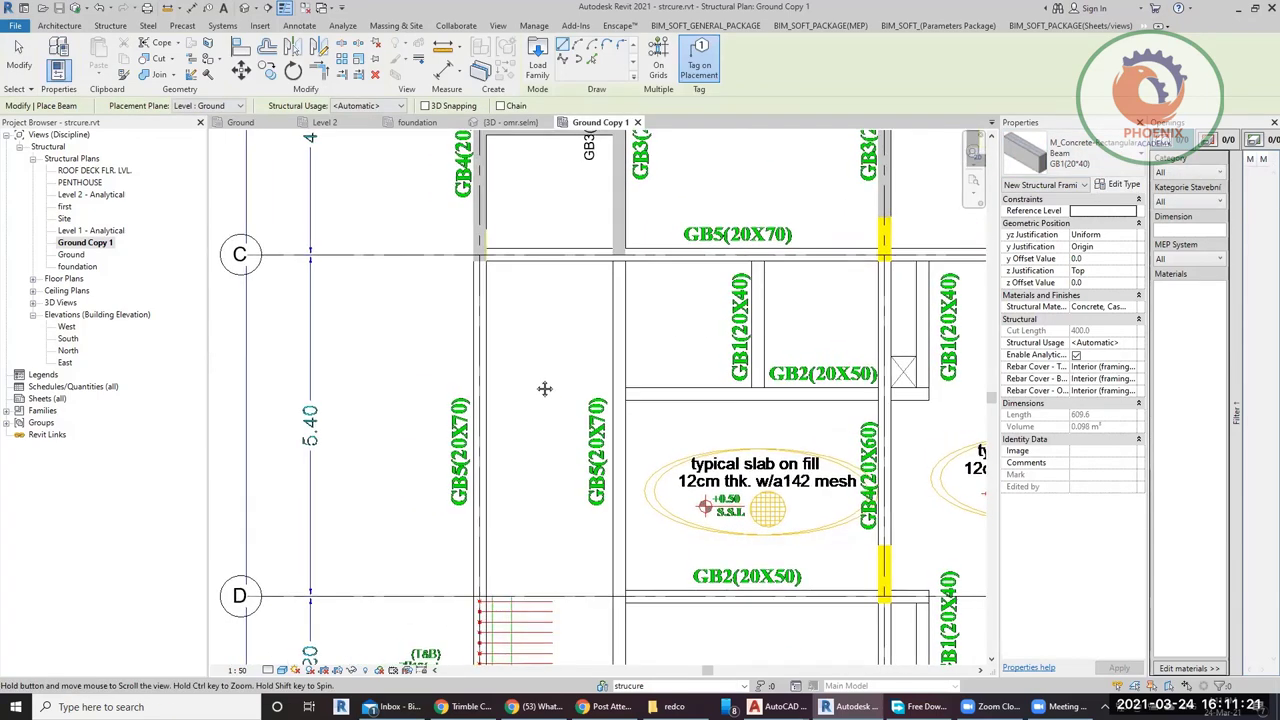
scroll(758, 430, up, 2)
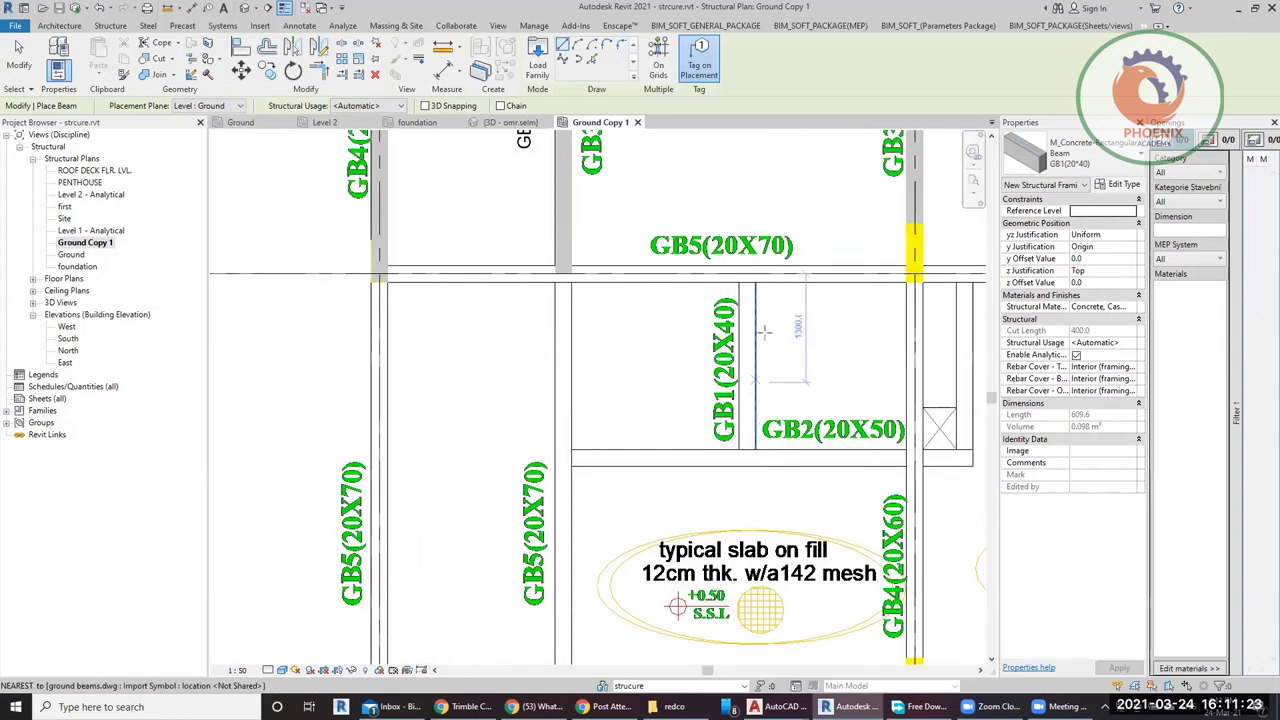
click(1060, 158)
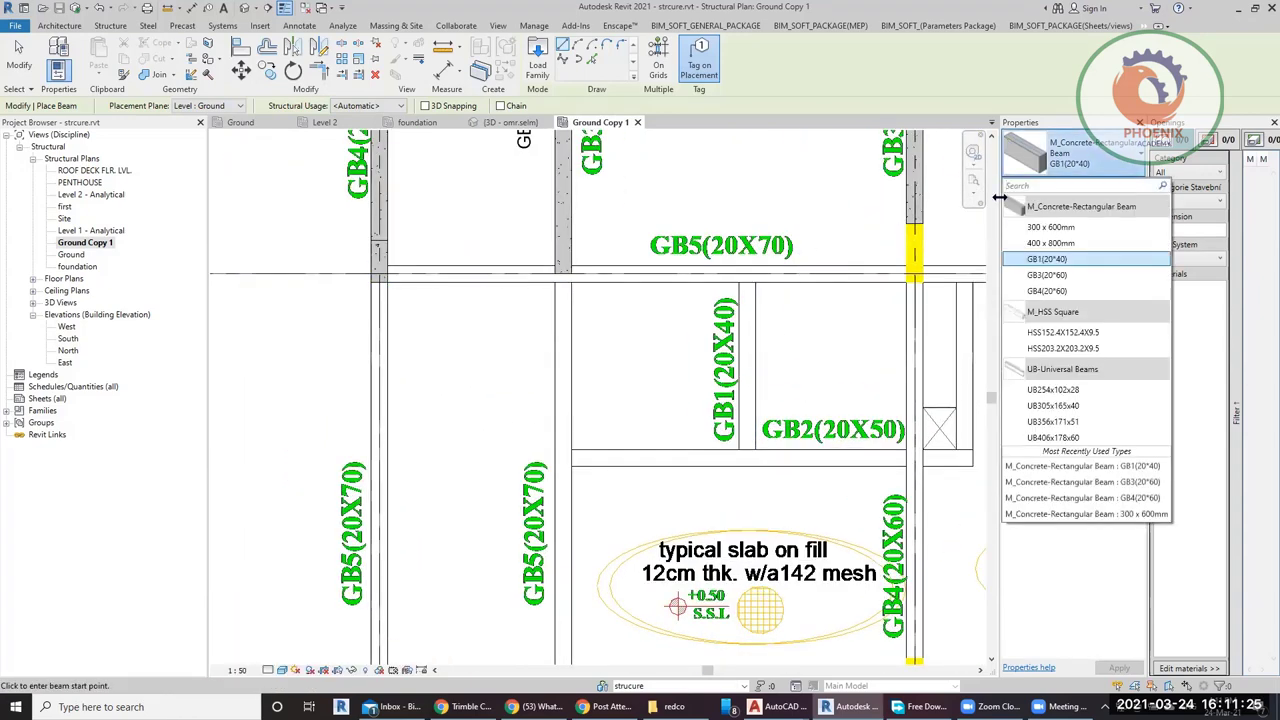
click(1050, 259)
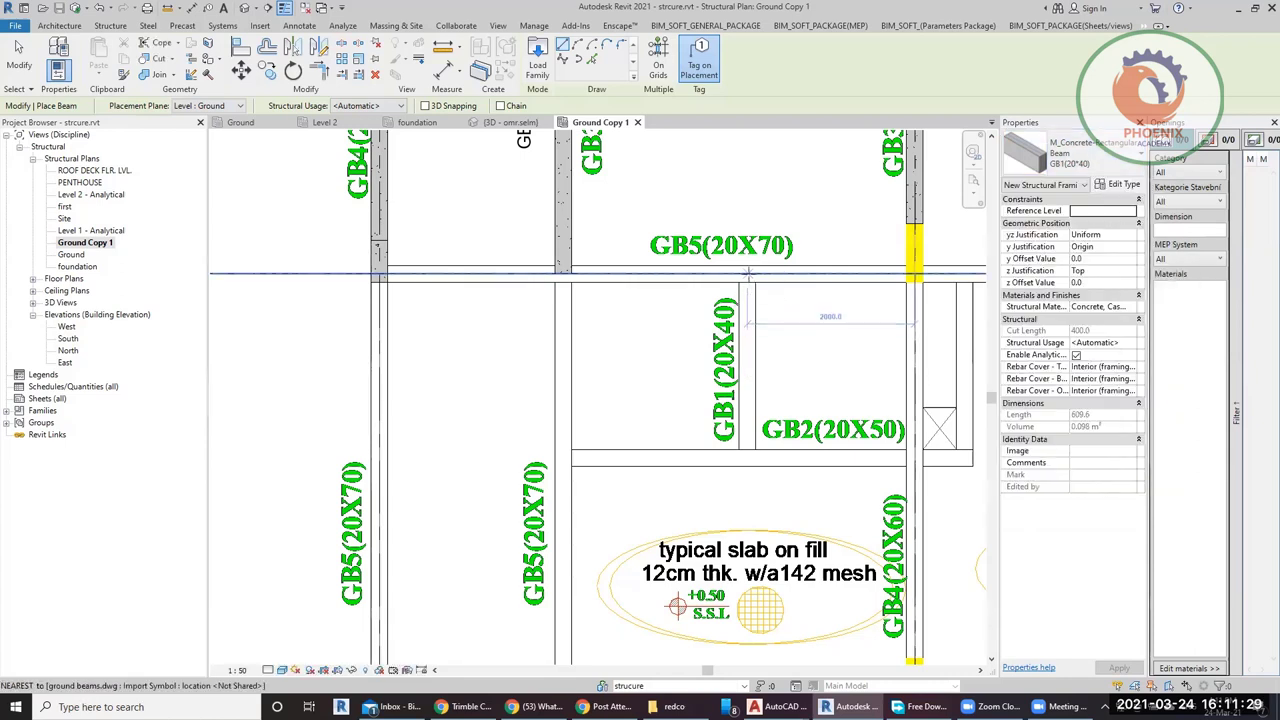
click(746, 272)
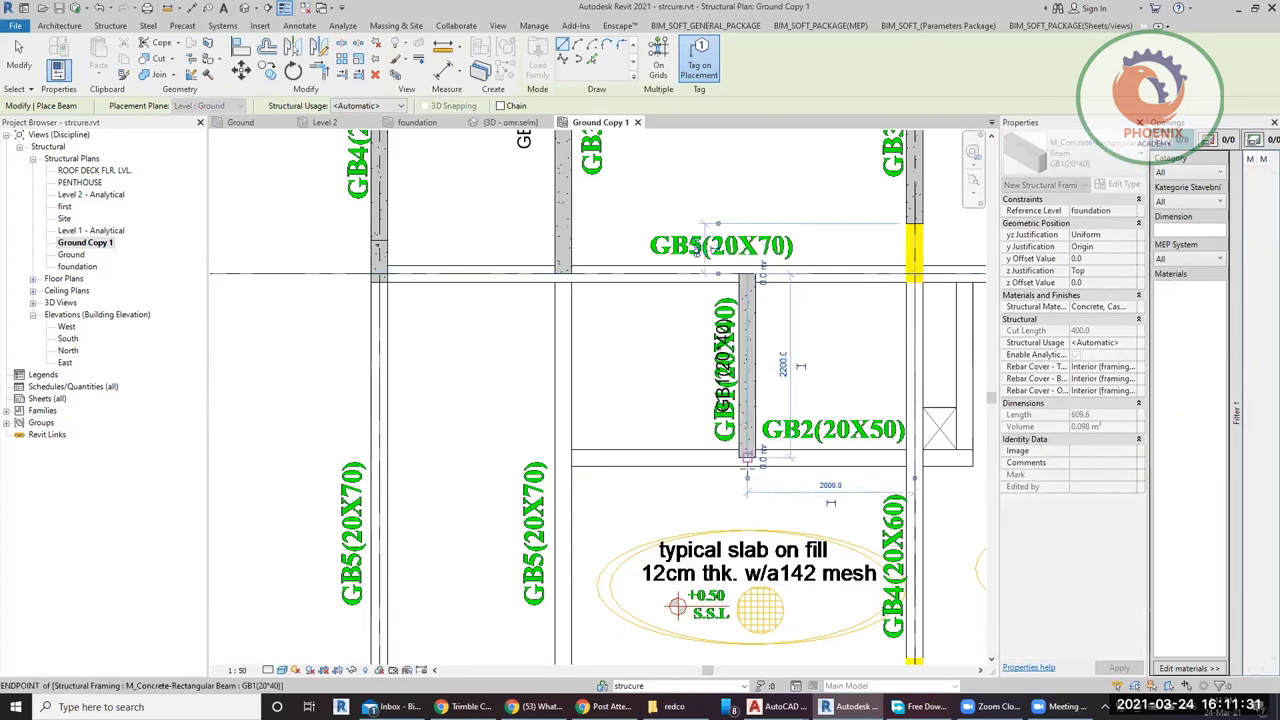
click(746, 458)
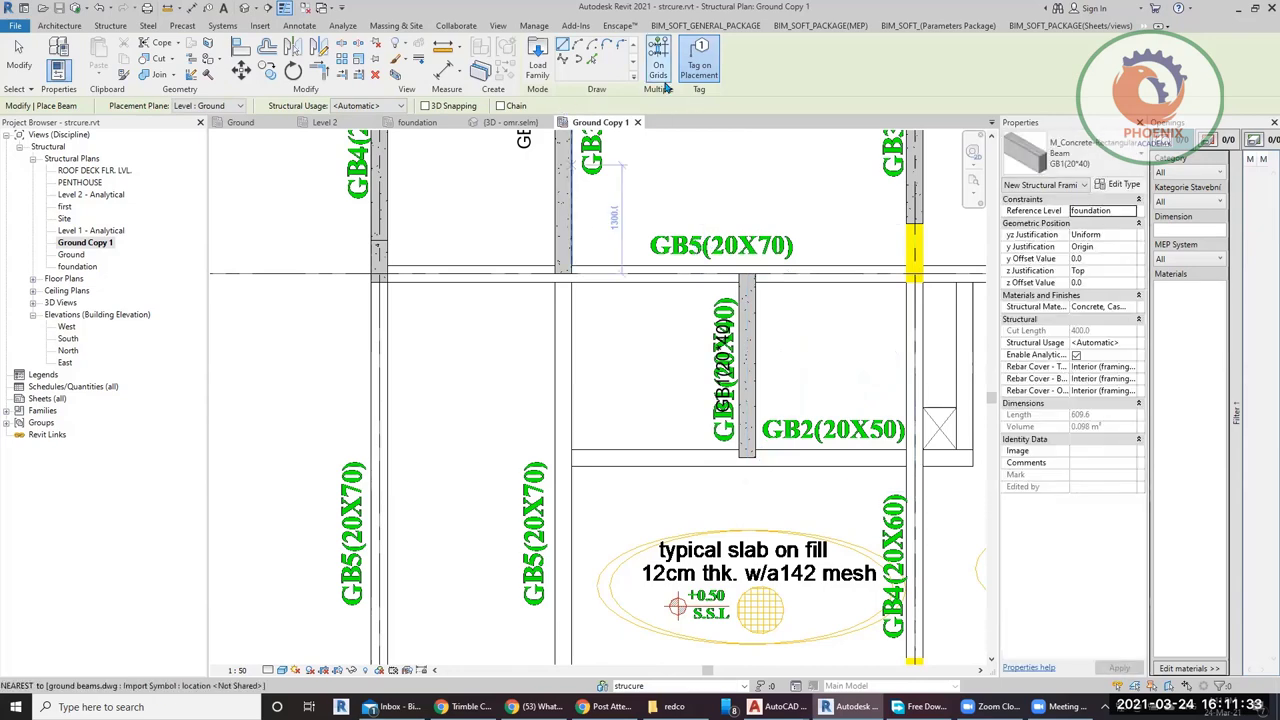
Duplicate the GB1(20*40) beam type as GB5(20*70) and set its height h to 700 mm.
scroll(816, 329, down, 3)
scroll(816, 329, up, 2)
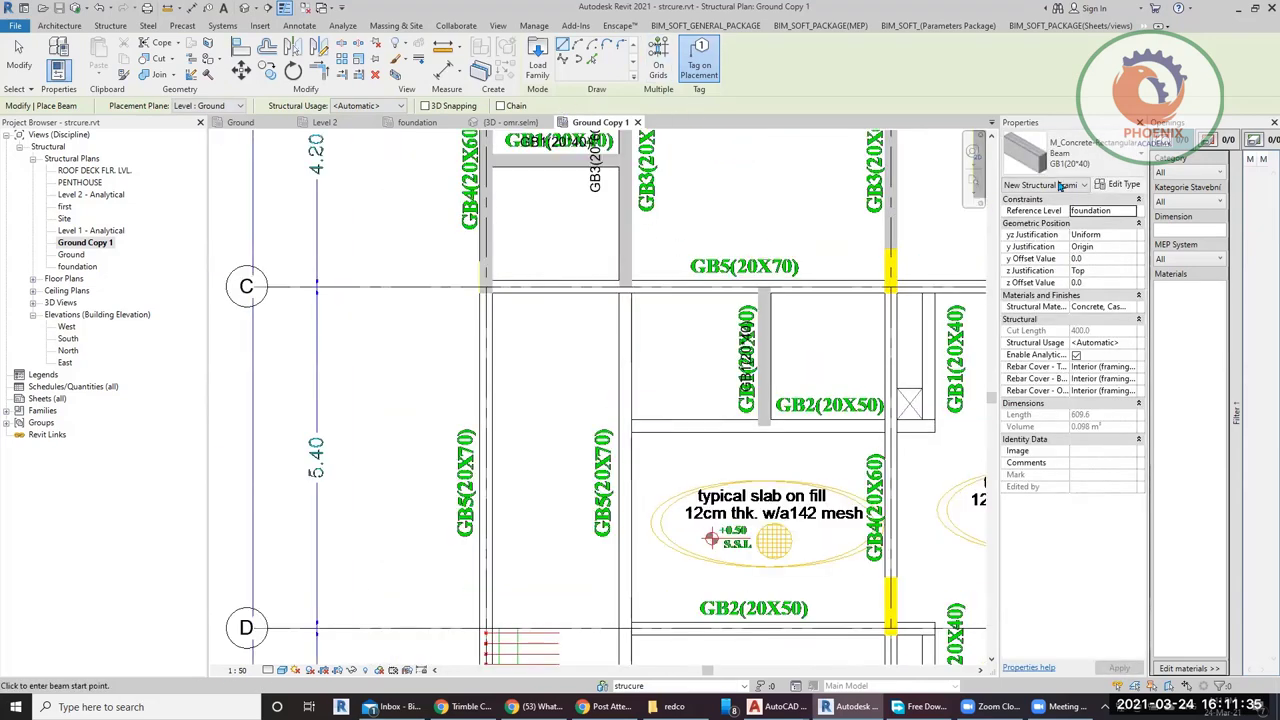
click(1115, 150)
click(1115, 150)
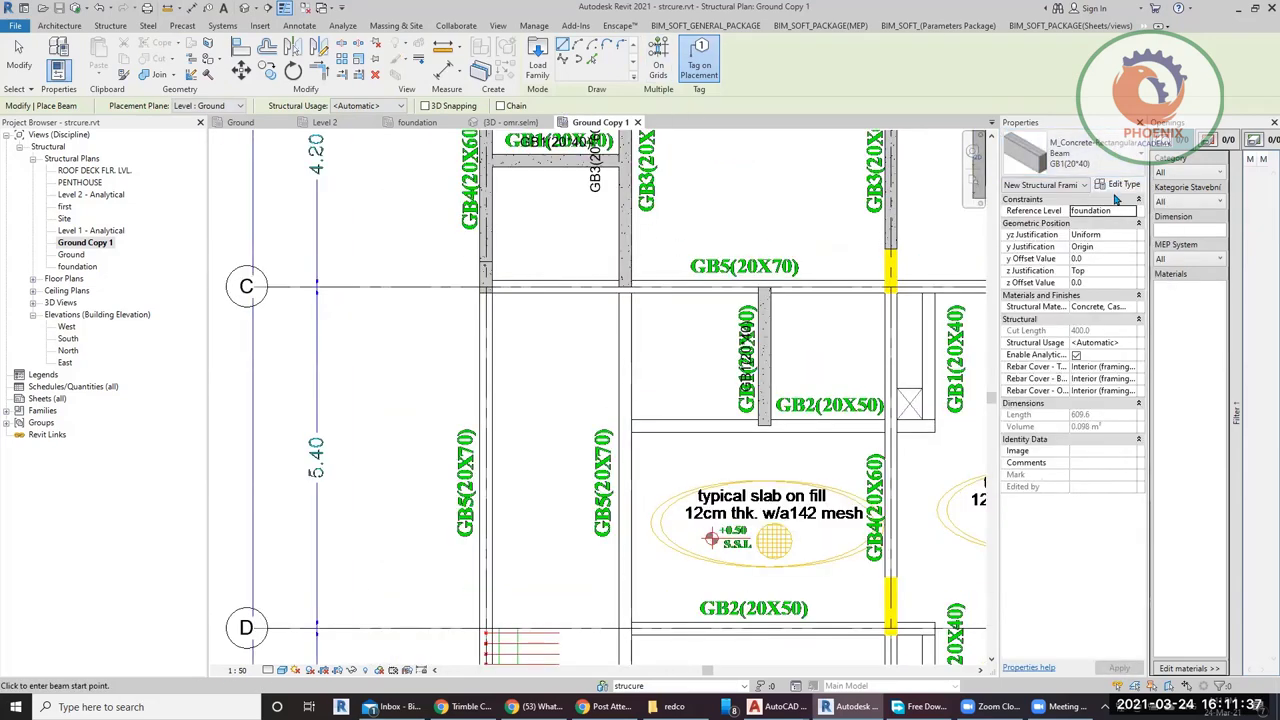
click(1122, 186)
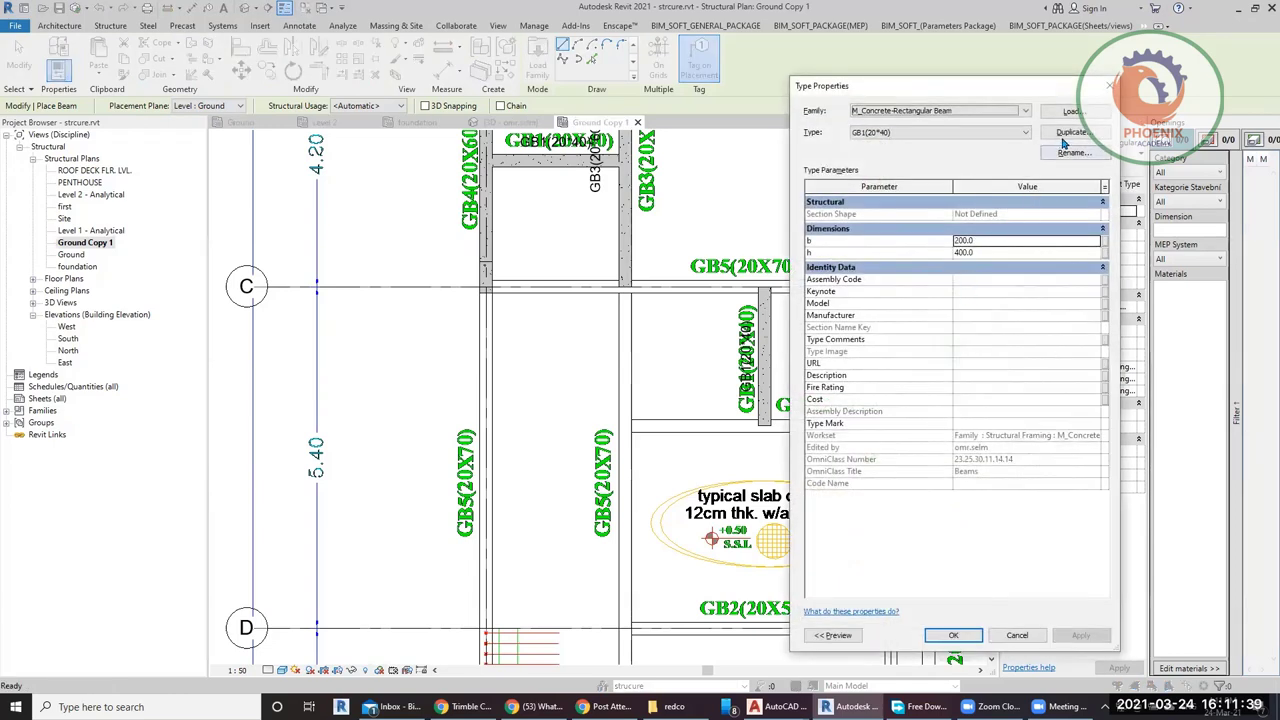
click(1066, 136)
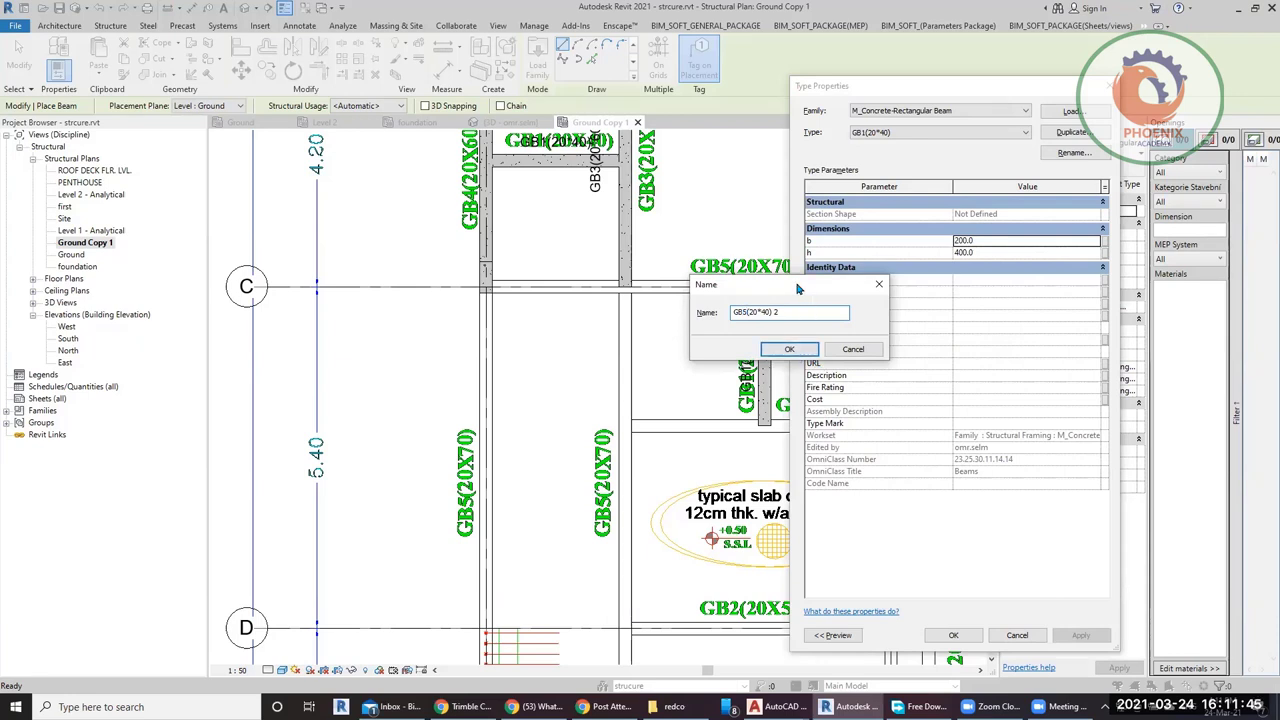
drag(798, 289, 802, 336)
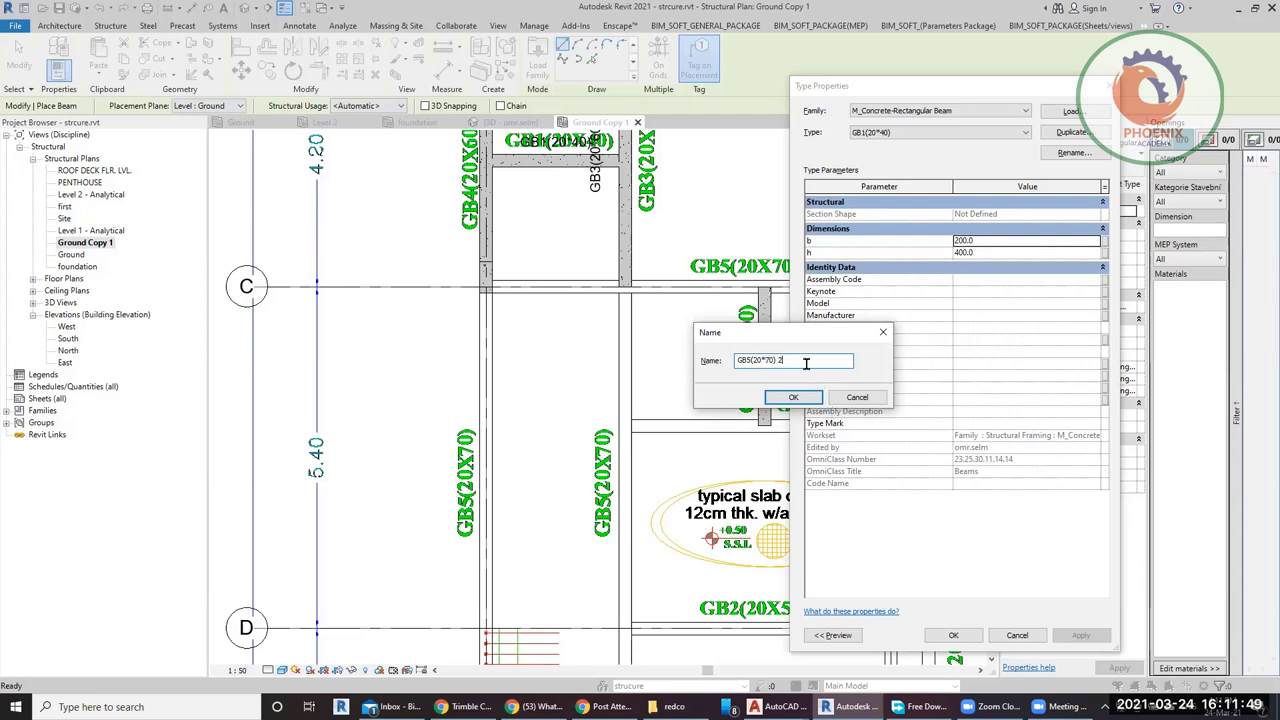
click(796, 398)
click(986, 252)
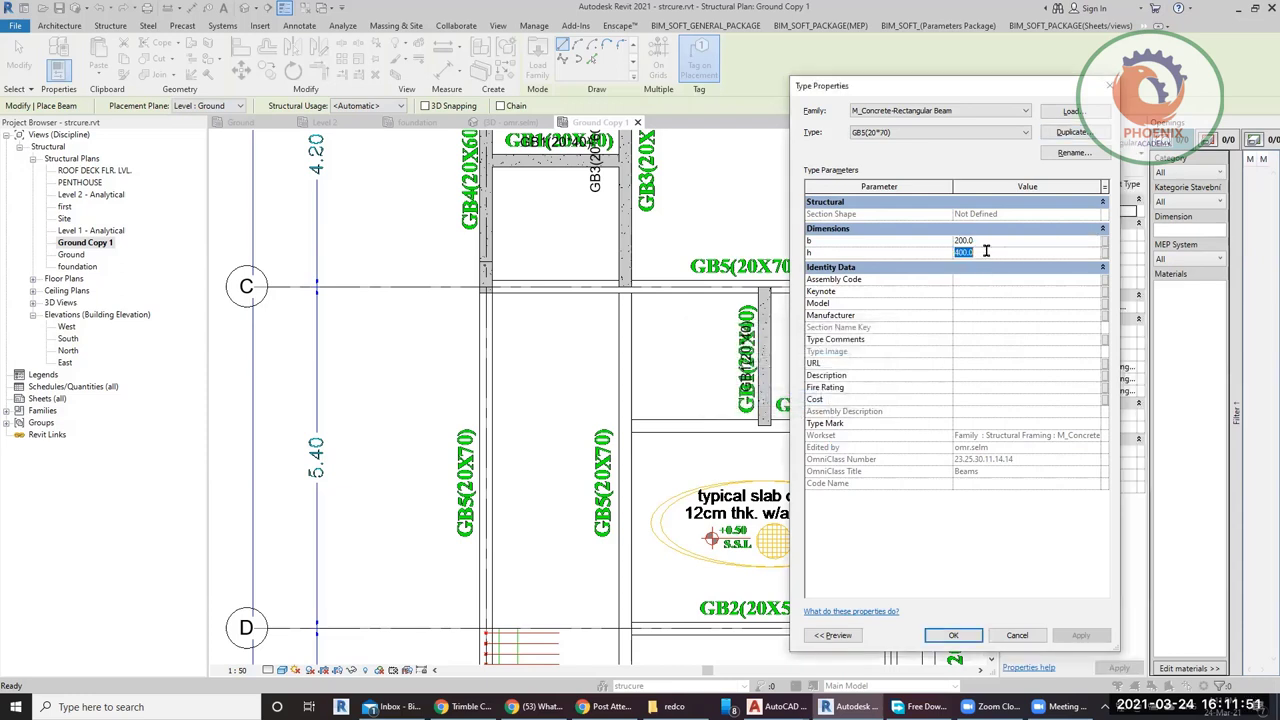
click(955, 636)
Draw the tagged GB5(20*70) beam about 6400 mm long along grid C, from the outer GB4 beam's column to the highlighted column.
scroll(490, 286, down, 2)
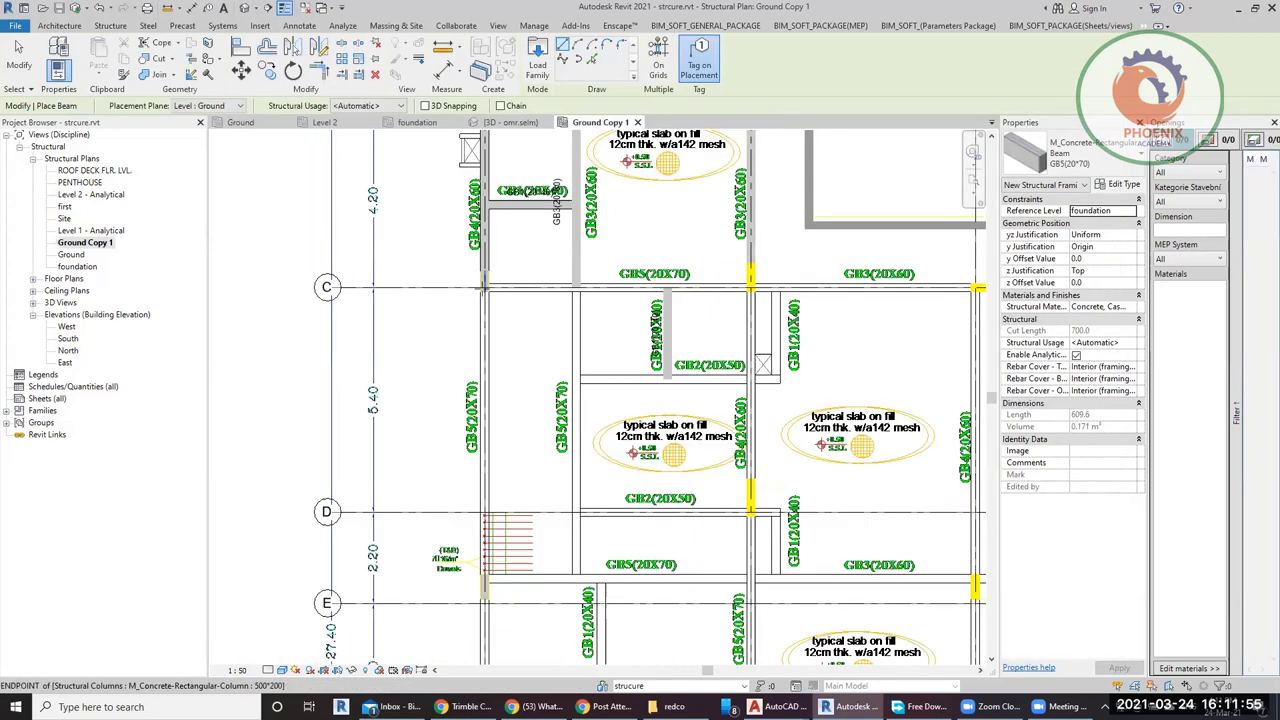
scroll(490, 285, up, 5)
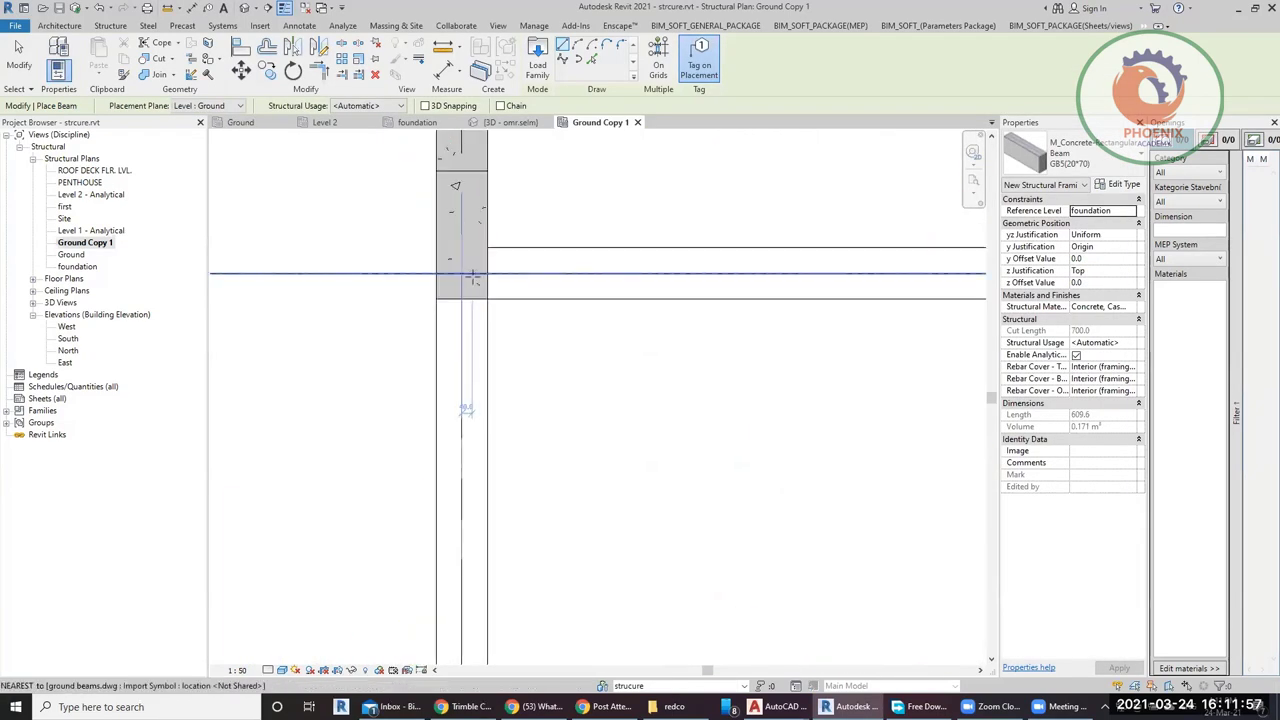
click(460, 272)
scroll(400, 270, down, 3)
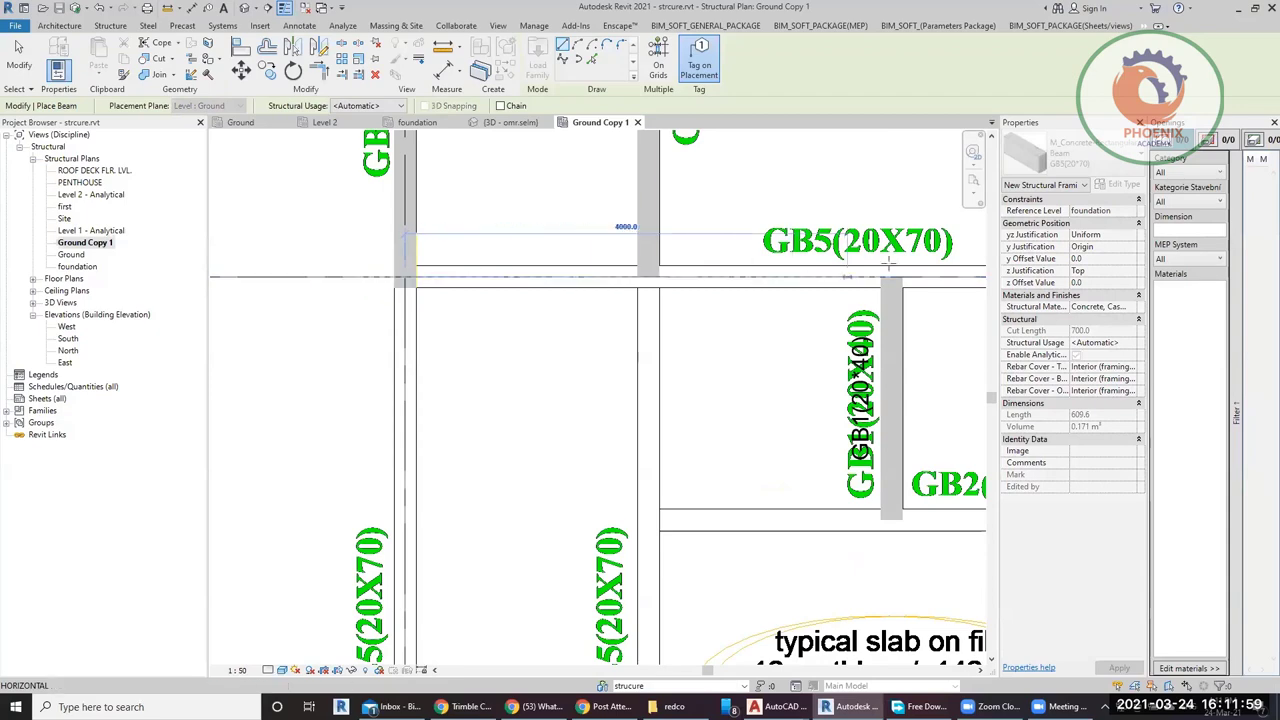
middle_drag(900, 283, 640, 280)
scroll(836, 291, up, 4)
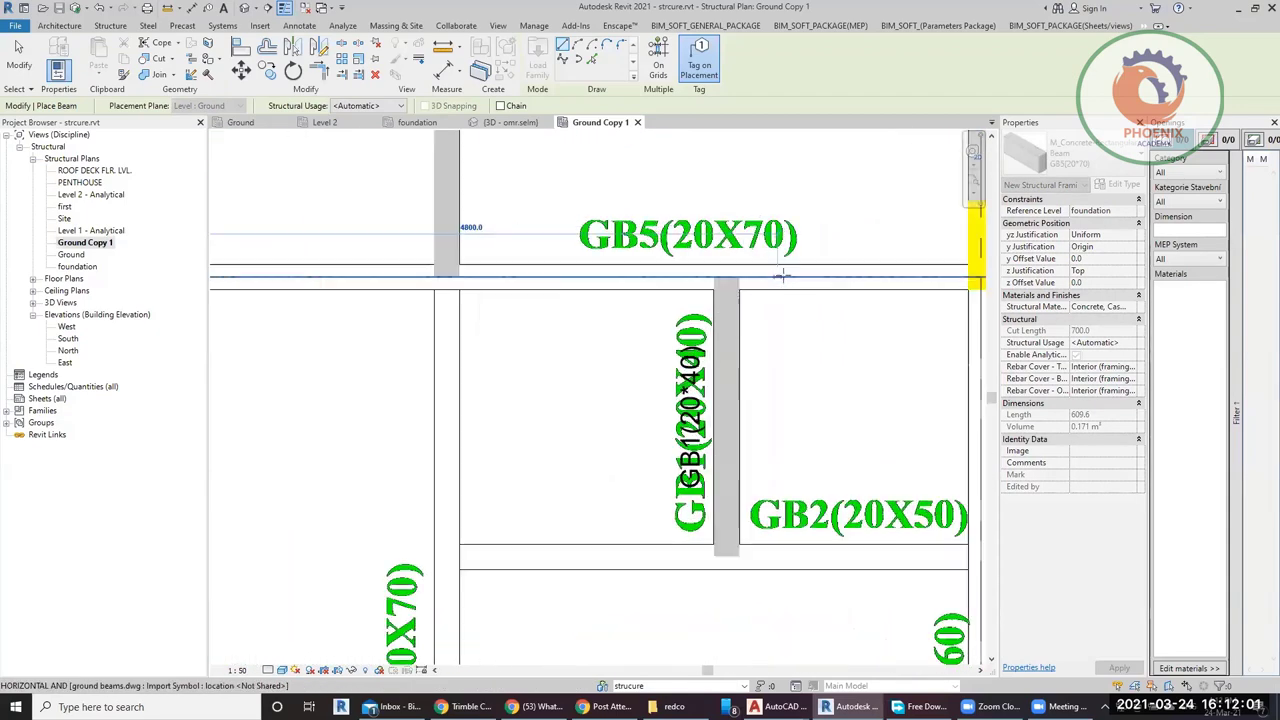
scroll(836, 291, down, 3)
scroll(855, 270, up, 3)
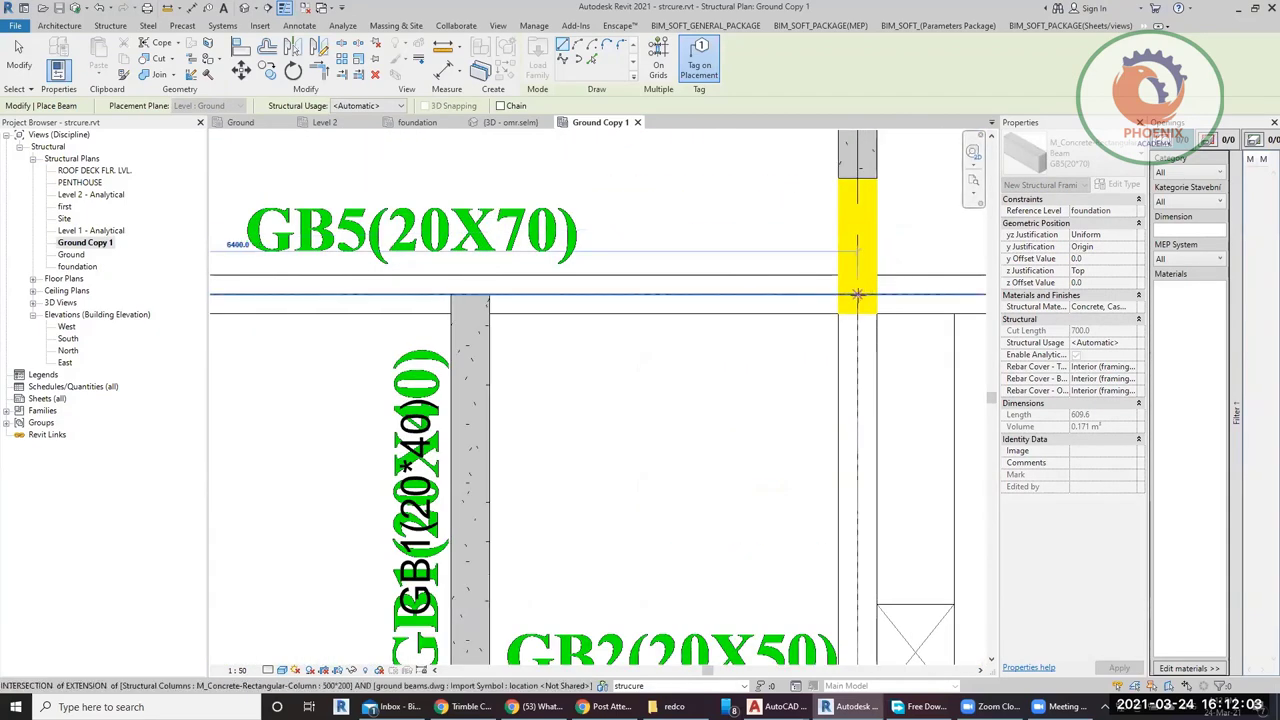
click(857, 295)
scroll(770, 322, down, 5)
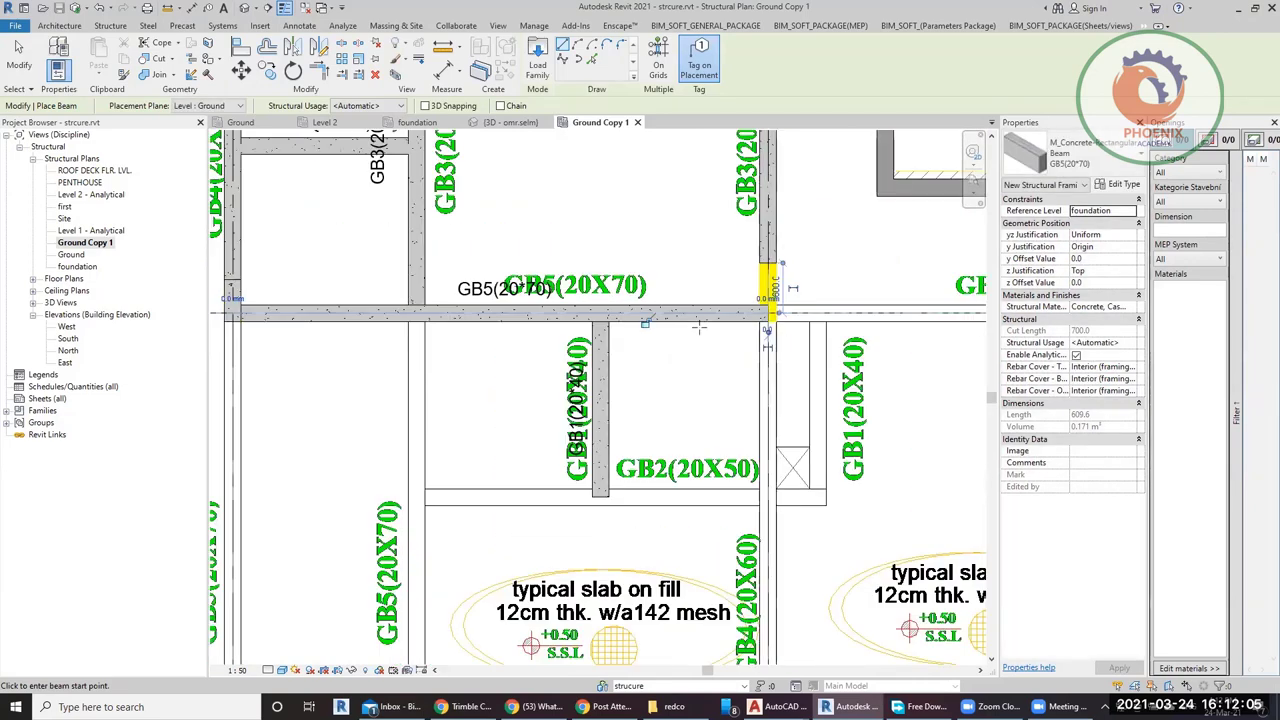
Draw a tagged GB3(20*60) beam along grid C from the end of the GB5 beam across both GB3 spans, and end beam placement.
middle_drag(872, 350, 583, 480)
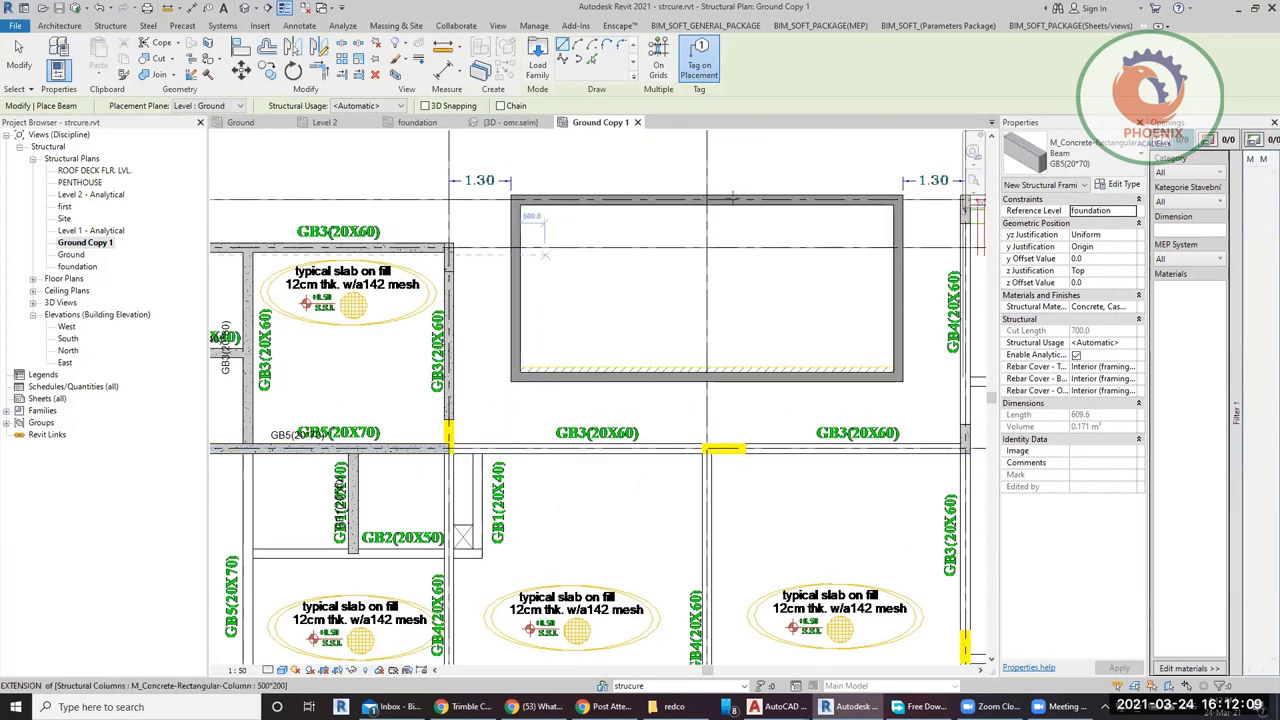
click(1083, 160)
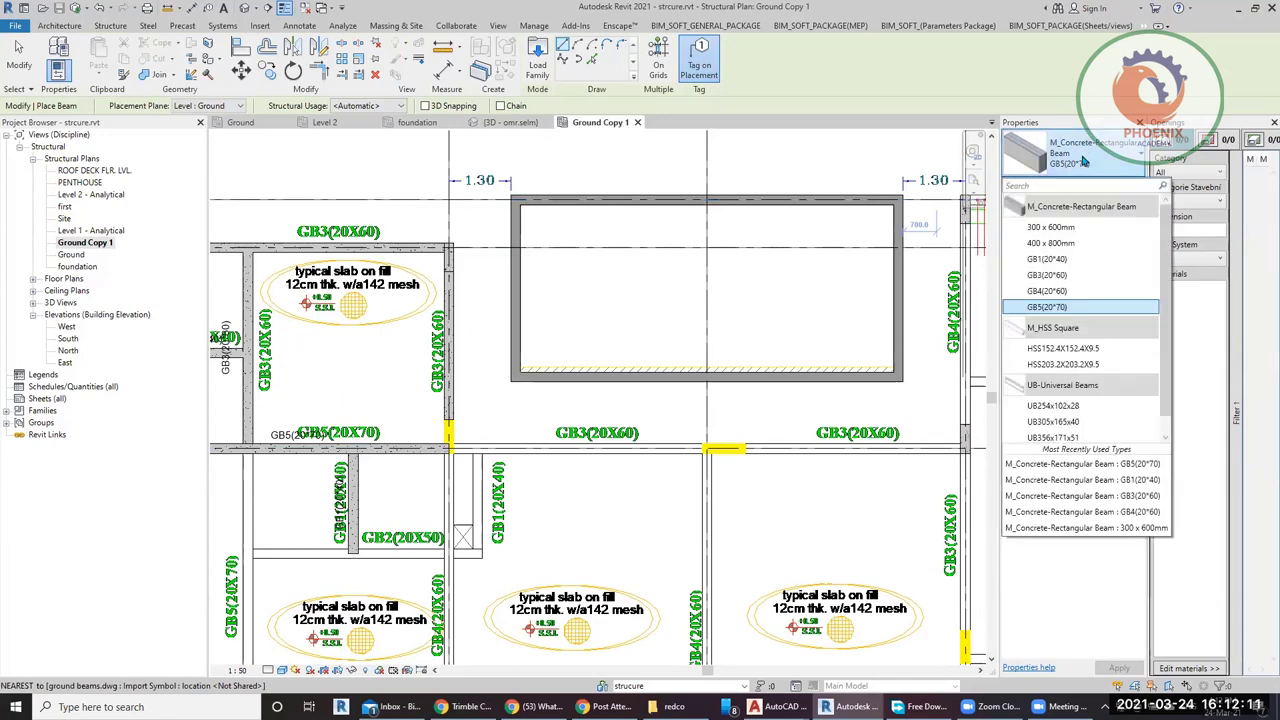
click(1046, 274)
scroll(452, 460, up, 5)
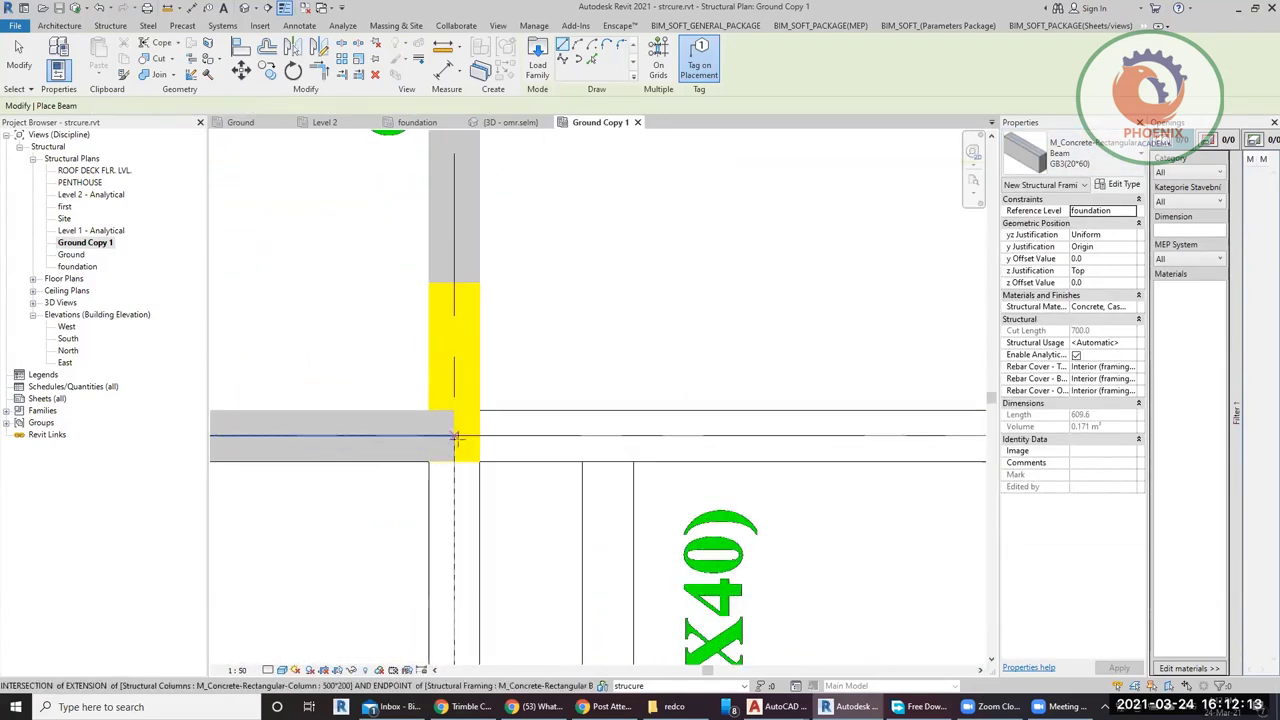
click(452, 466)
scroll(380, 360, down, 4)
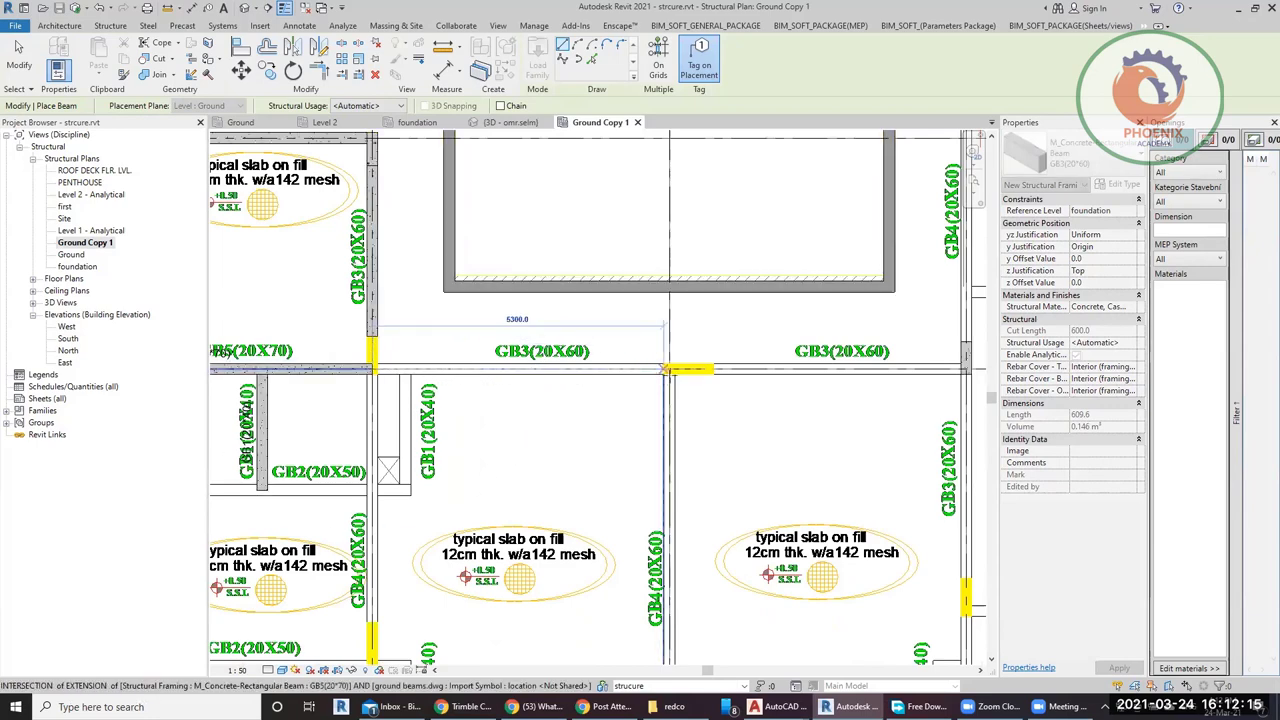
middle_drag(954, 378, 760, 372)
scroll(760, 372, up, 4)
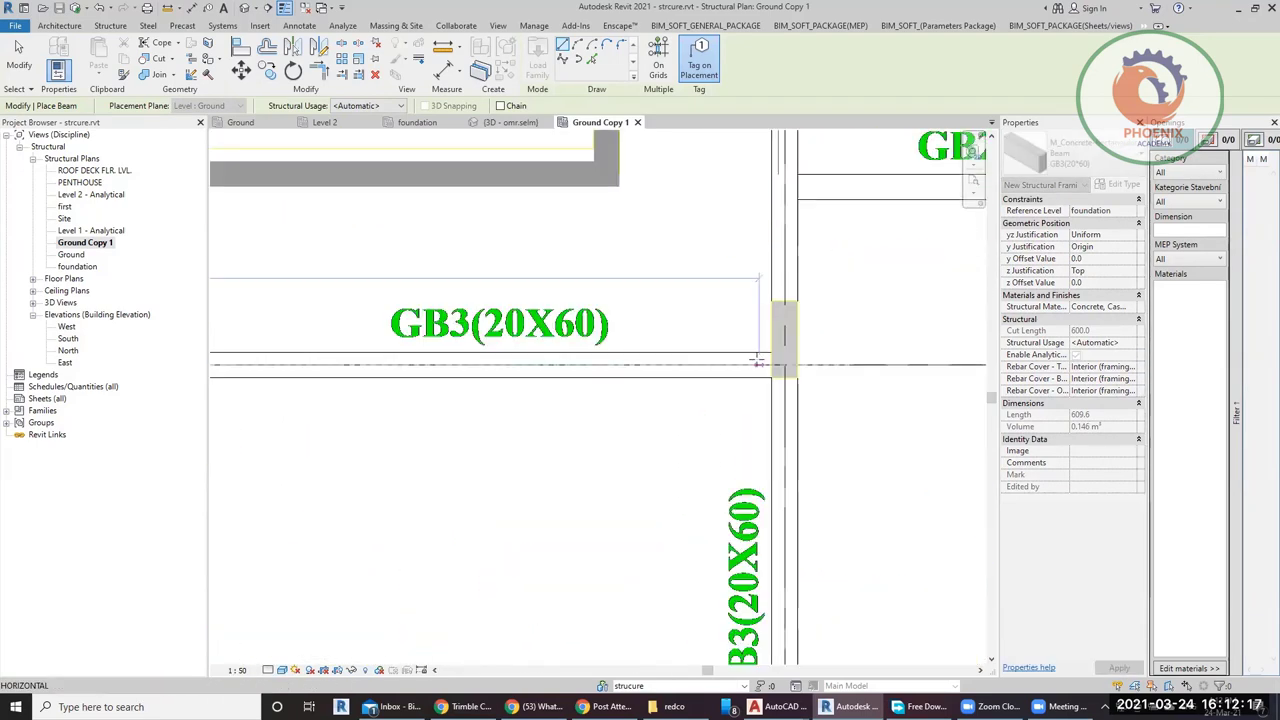
click(772, 366)
scroll(820, 390, down, 4)
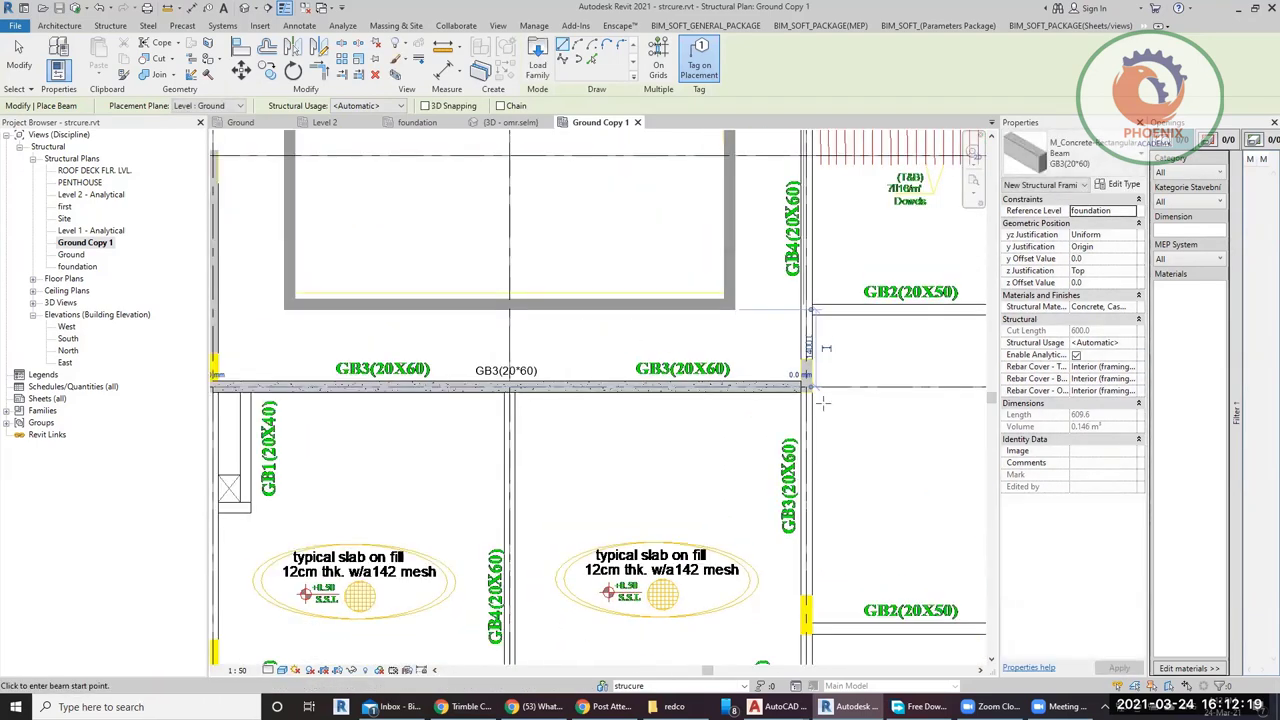
scroll(758, 384, down, 2)
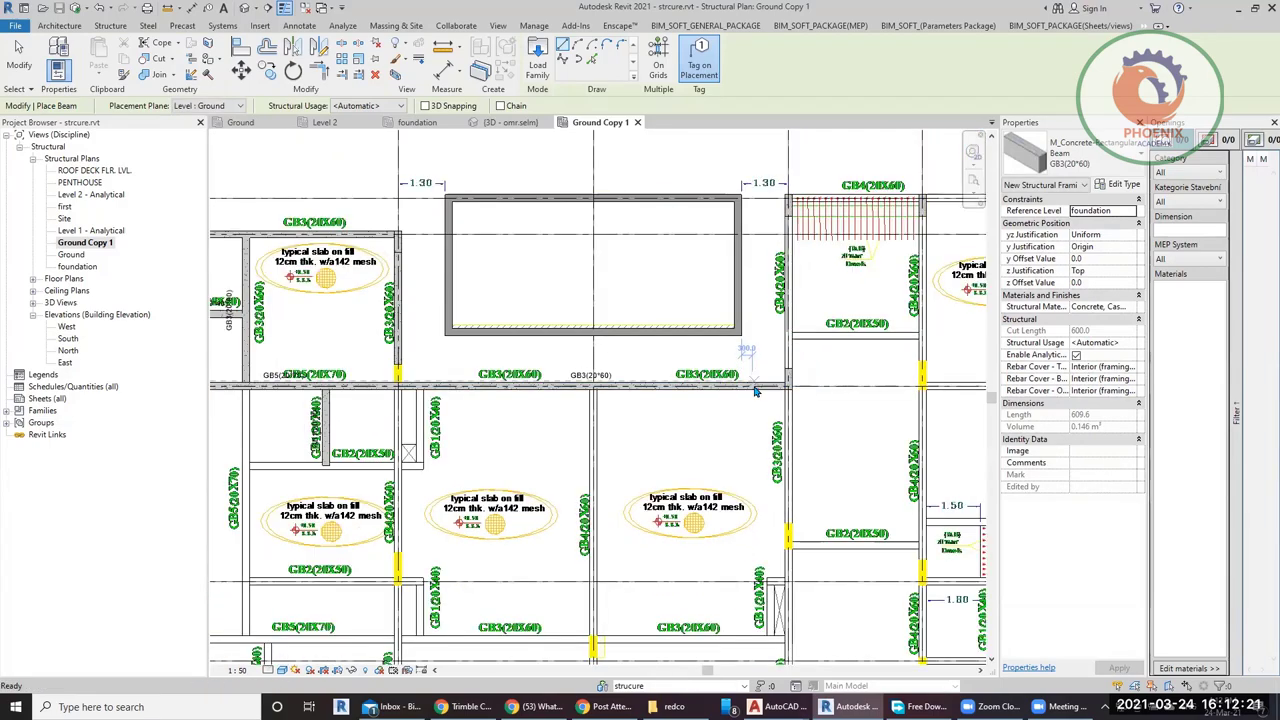
key(Escape)
key(Escape)
Examine the typical slab on fill notes between the ground beams for slab thickness, mesh and level.
middle_drag(881, 392, 617, 315)
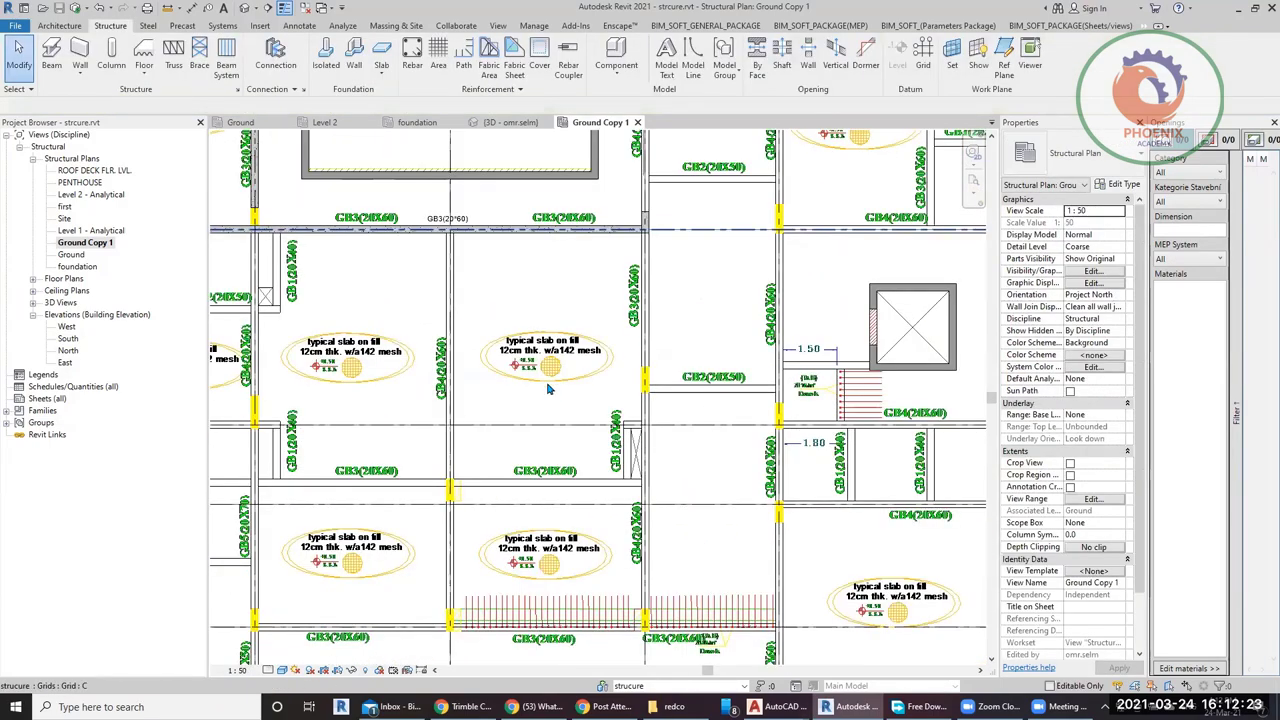
scroll(617, 315, up, 5)
scroll(617, 315, up, 2)
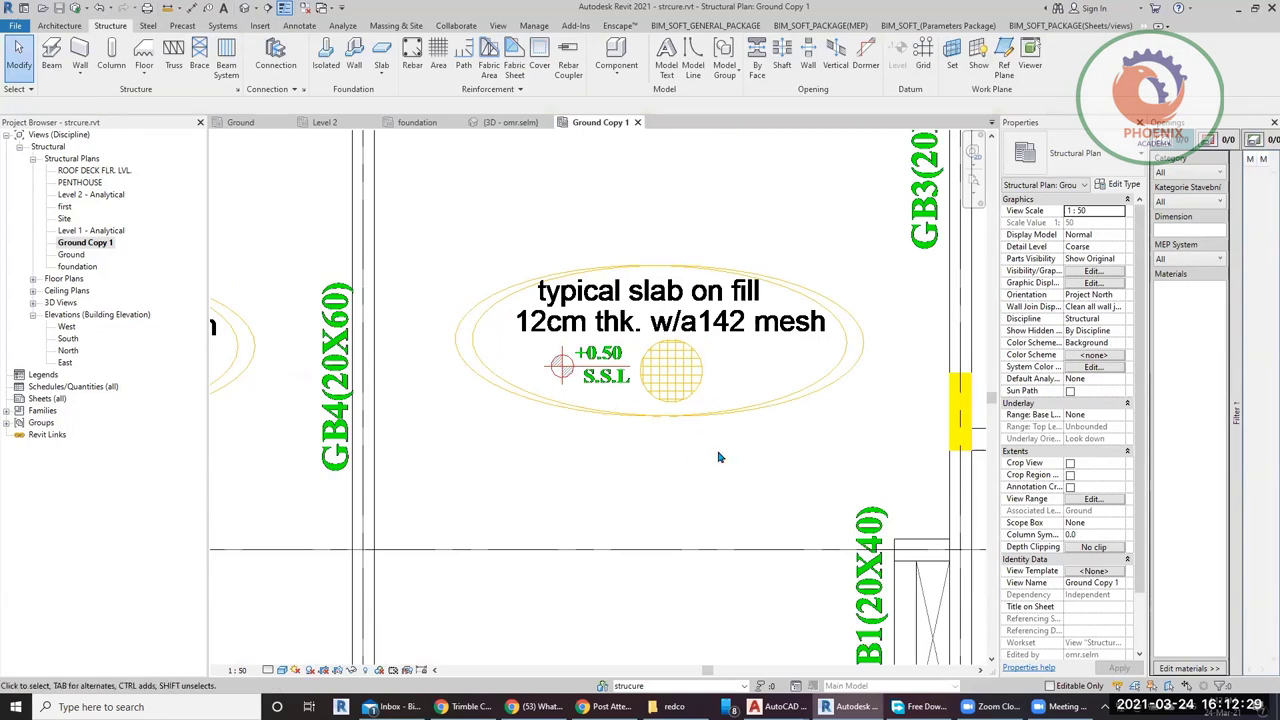
scroll(718, 457, down, 1)
scroll(718, 457, down, 1)
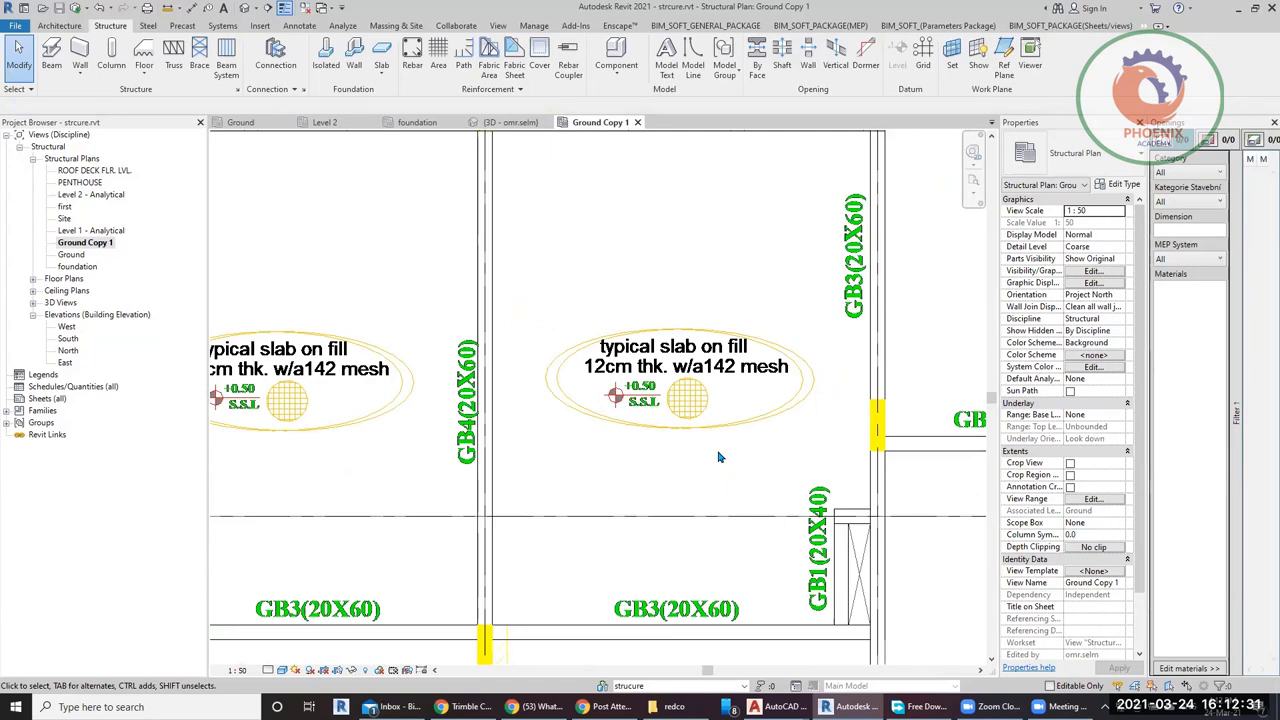
scroll(718, 457, down, 1)
middle_drag(718, 457, 818, 424)
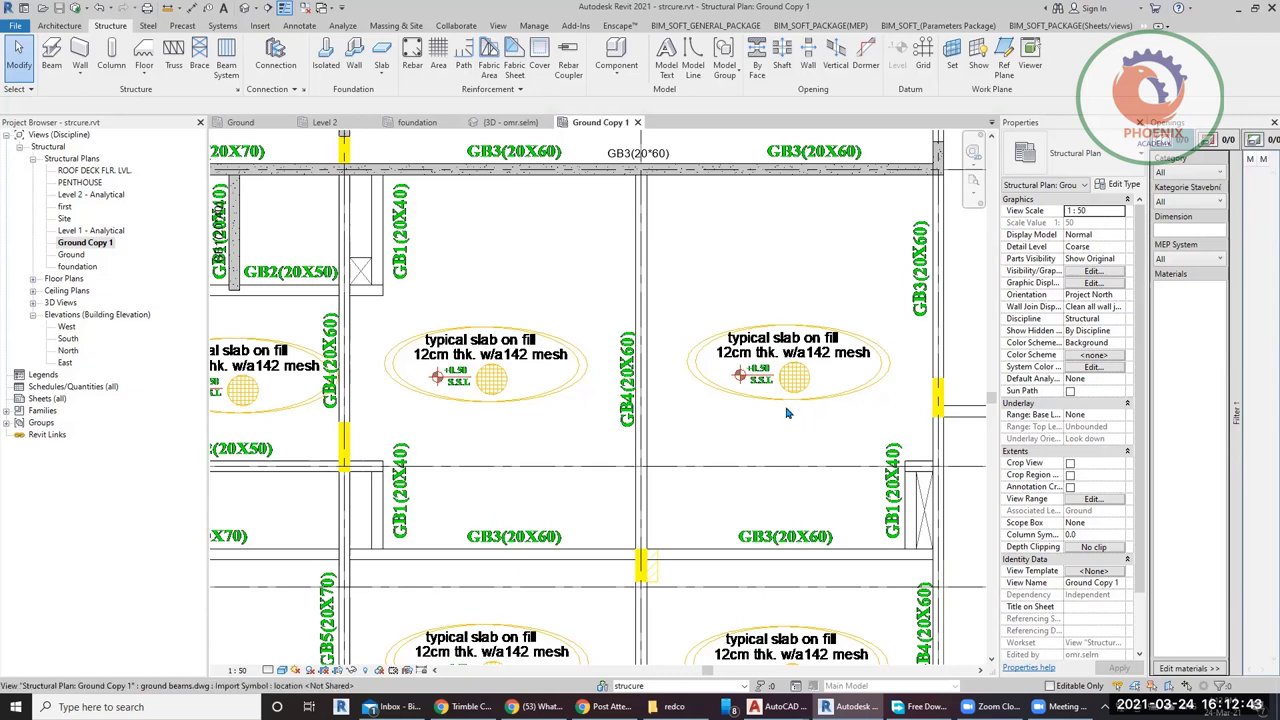
Start a structural floor for the typical slab on fill in the ground plan.
scroll(780, 425, up, 2)
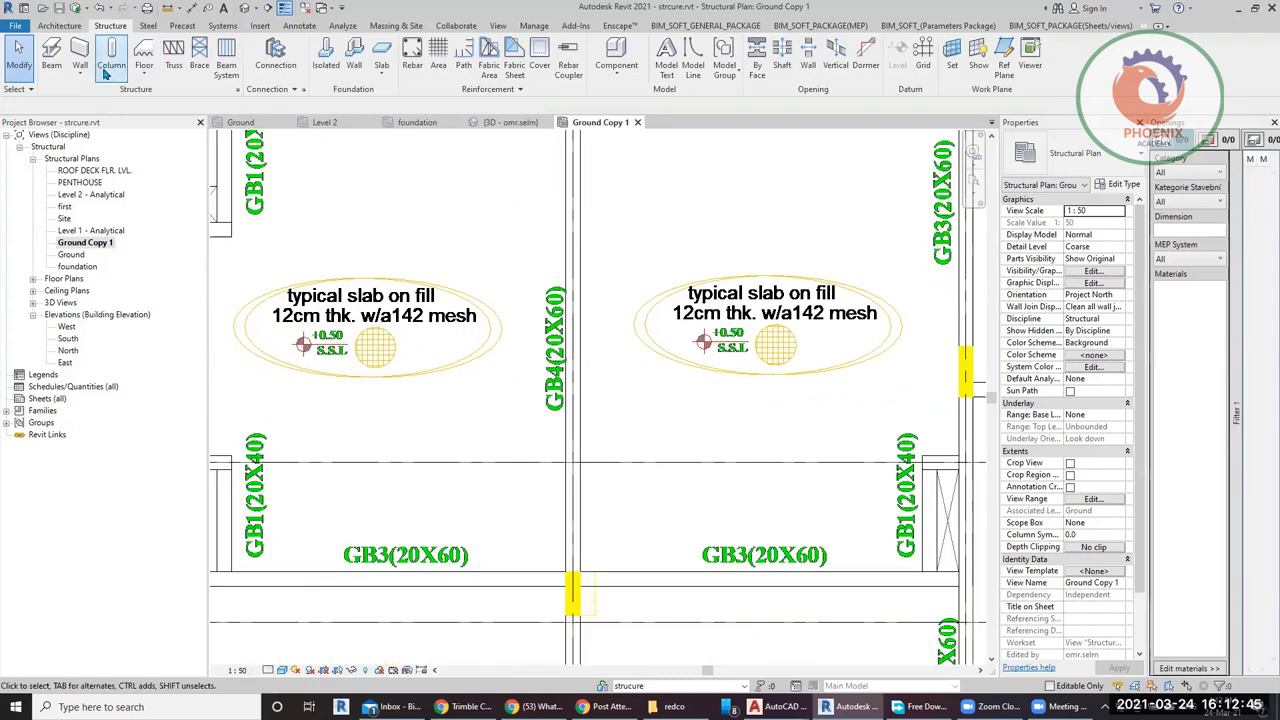
click(150, 78)
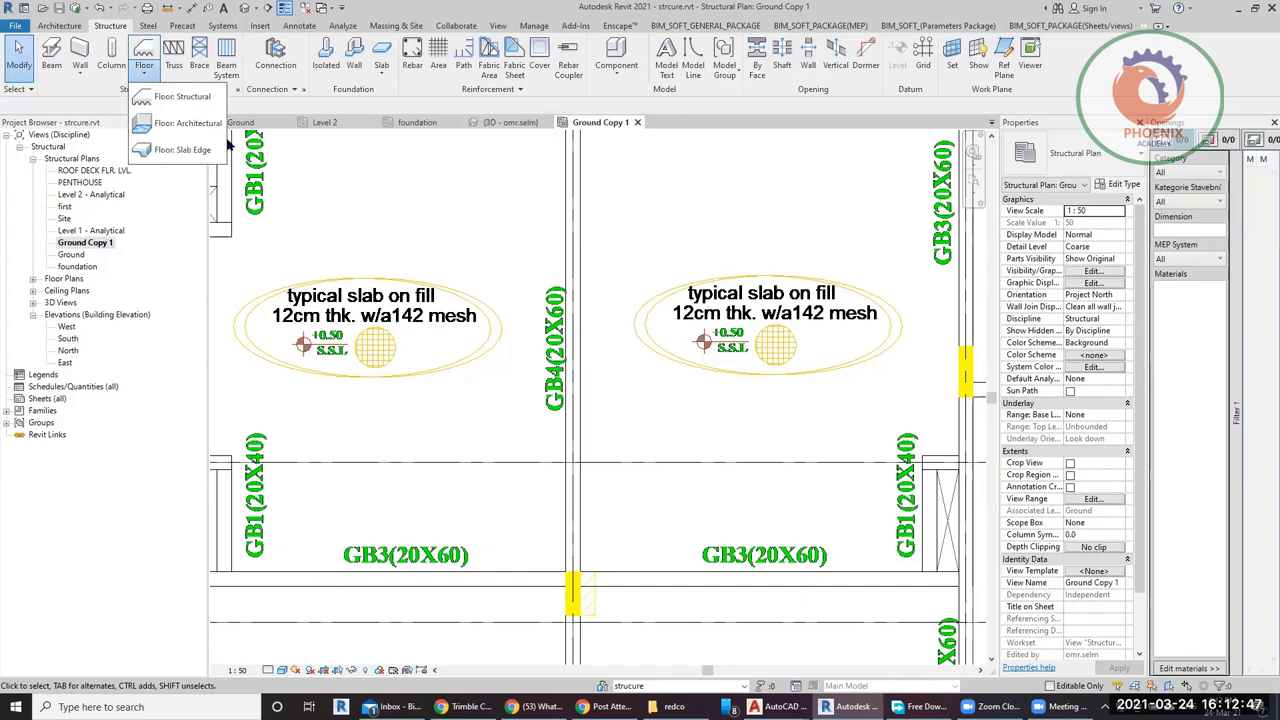
click(182, 96)
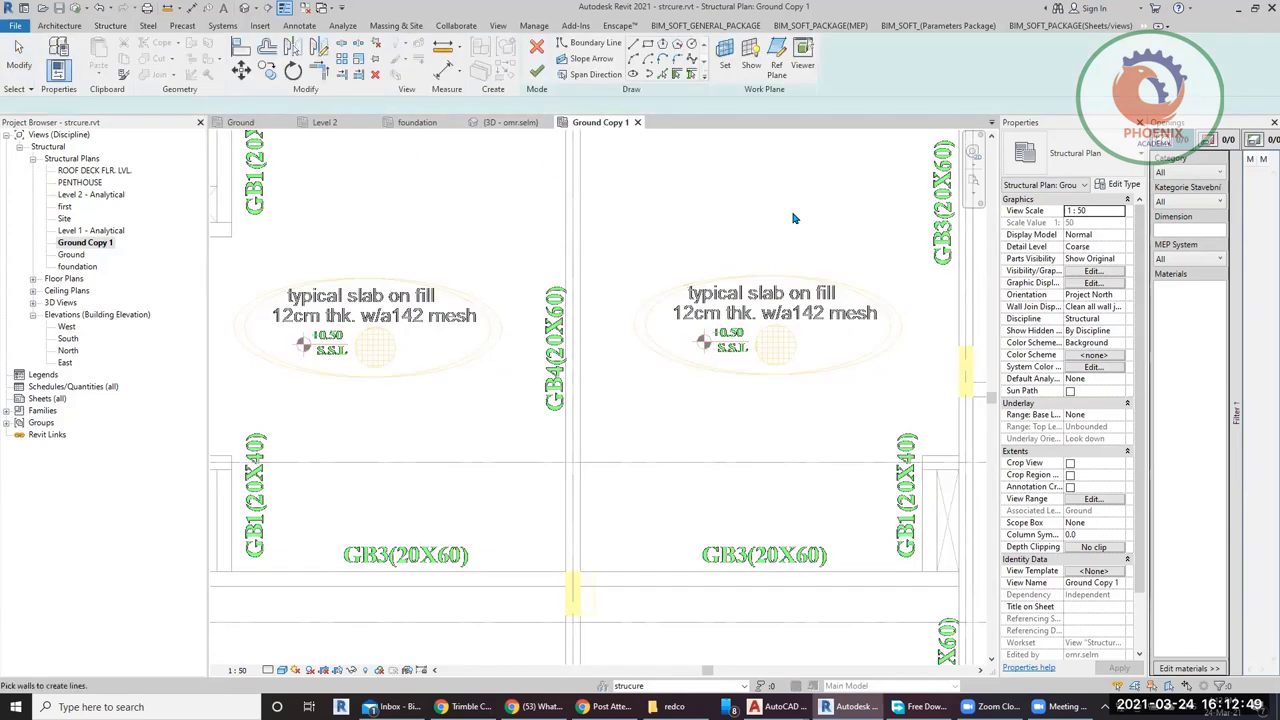
scroll(710, 241, down, 2)
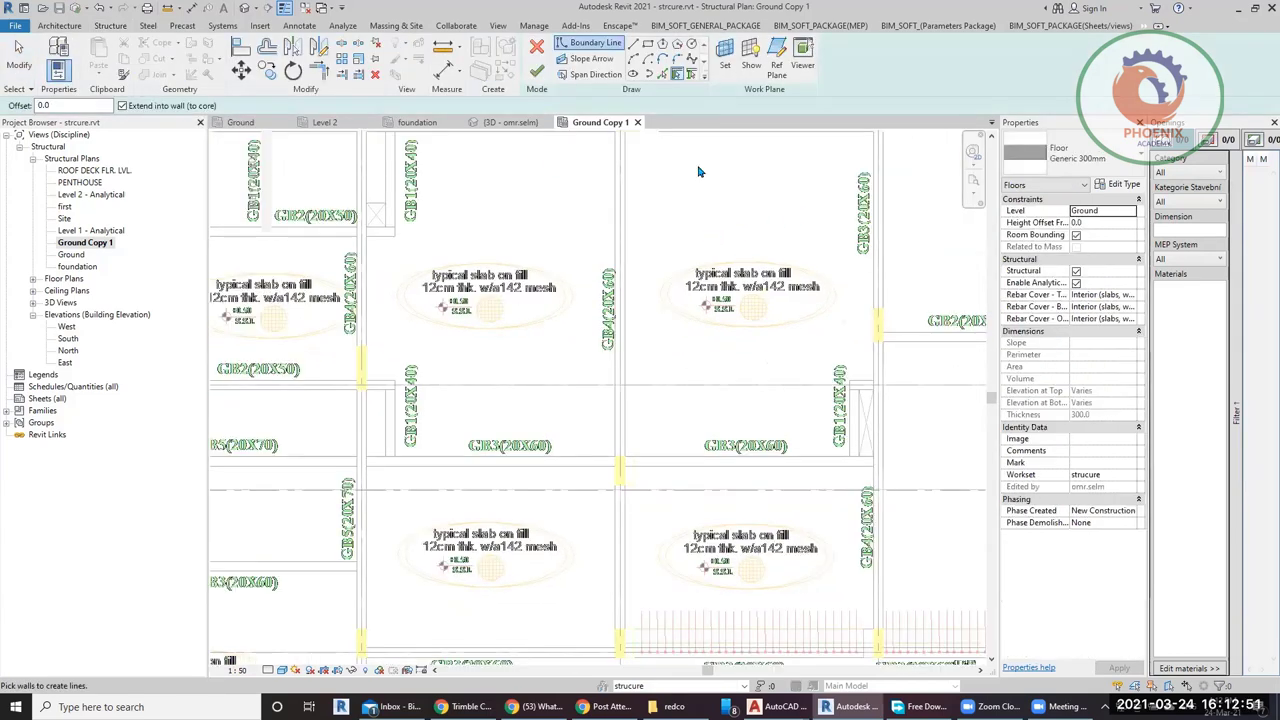
click(647, 45)
mouse_move(705, 338)
middle_down()
mouse_move(768, 443)
mouse_move(760, 370)
middle_up()
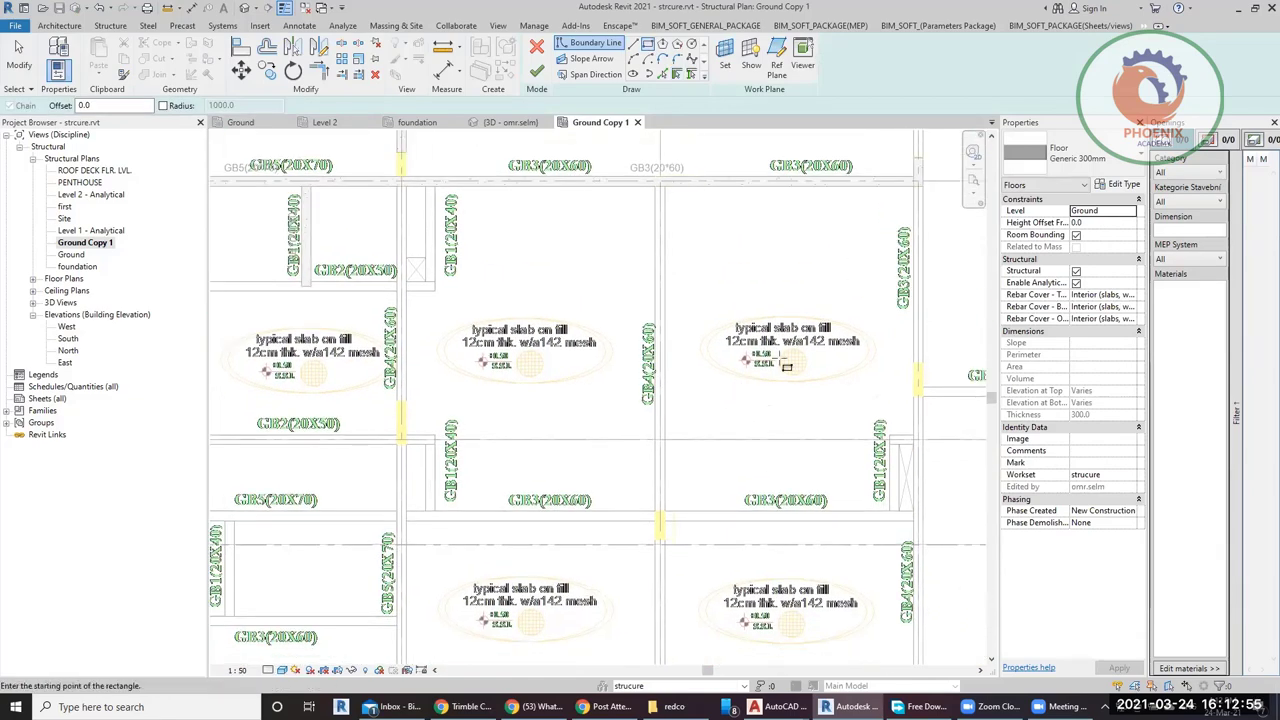
scroll(922, 197, up, 3)
click(911, 183)
scroll(911, 183, down, 4)
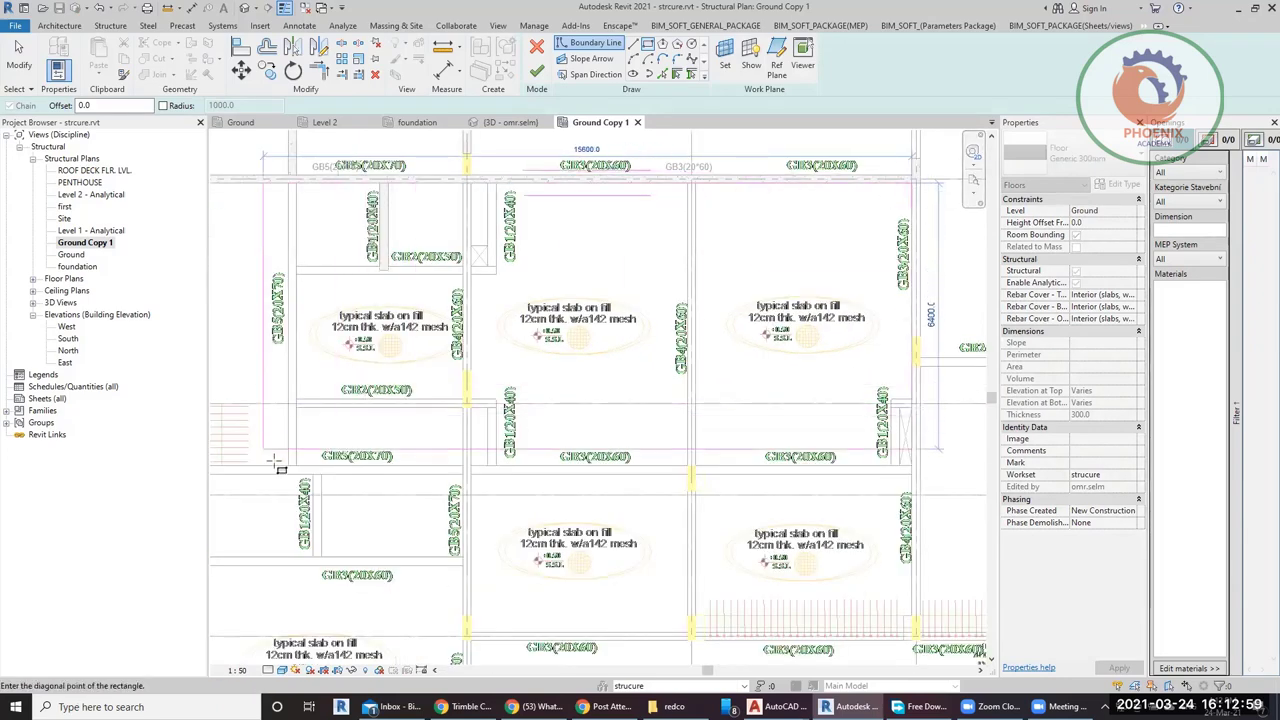
scroll(370, 440, down, 2)
scroll(372, 430, down, 2)
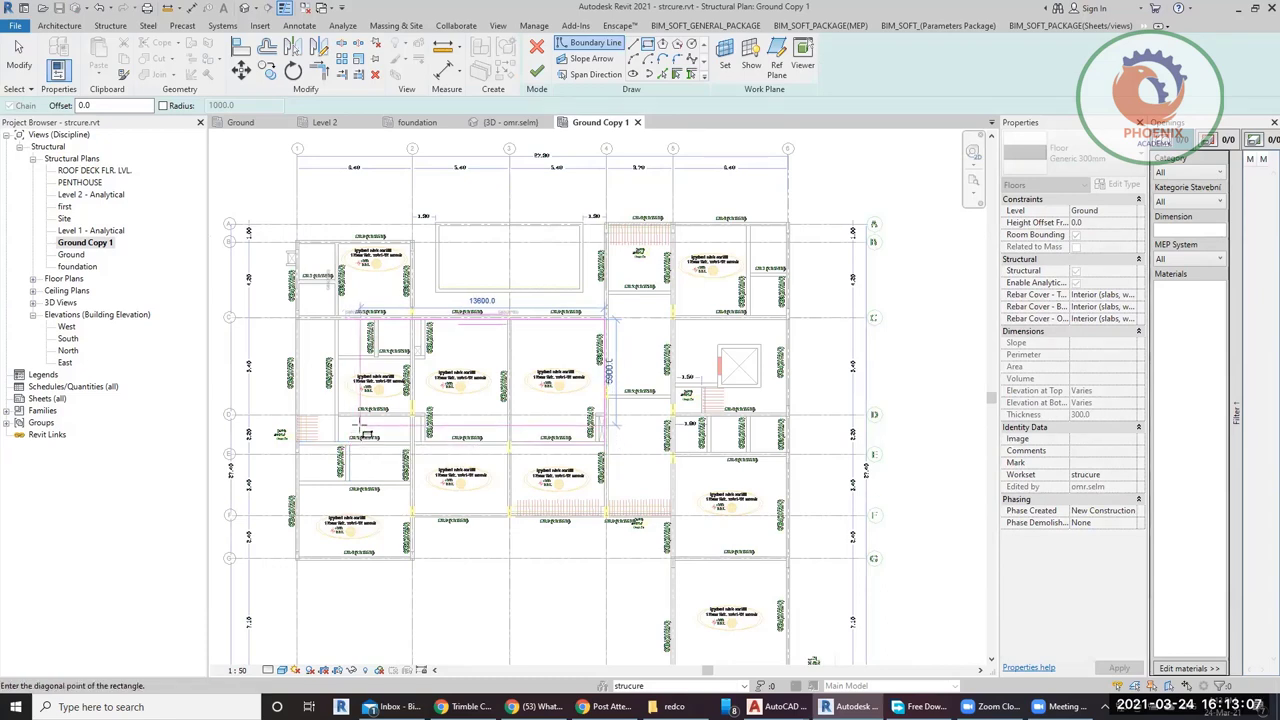
key(Escape)
scroll(459, 229, down, 2)
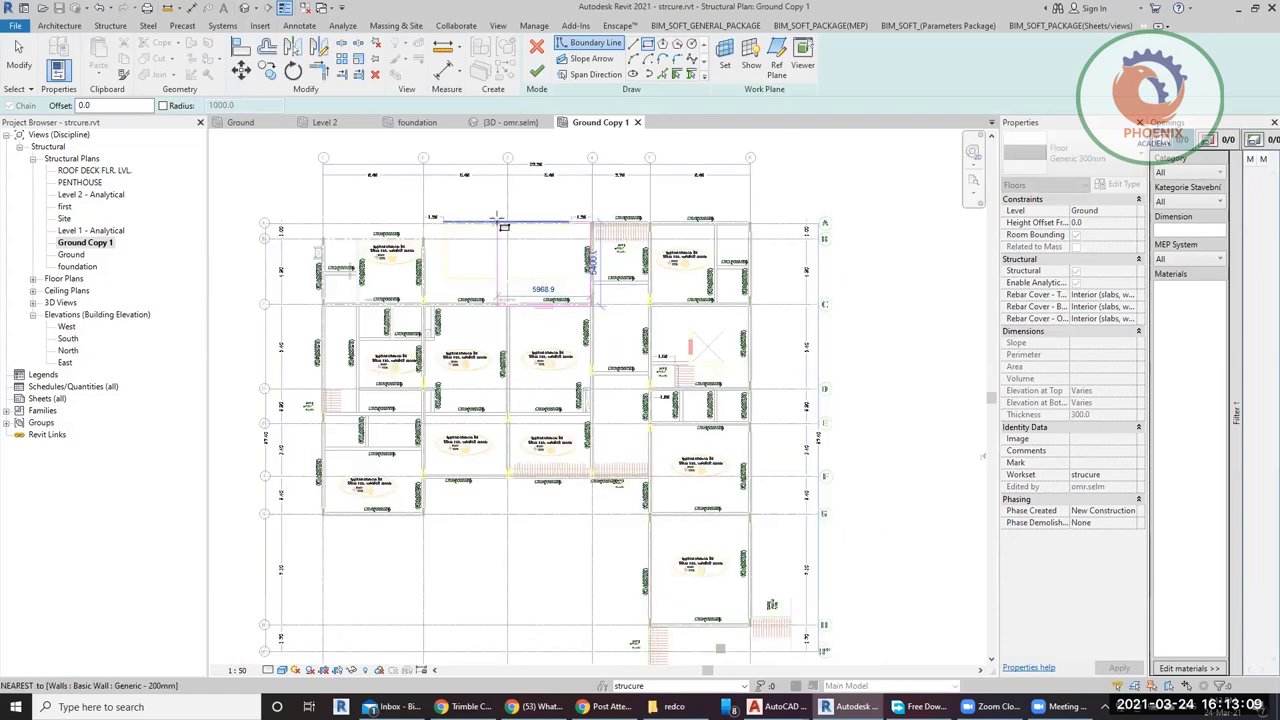
key(Escape)
scroll(459, 229, up, 5)
key(Return)
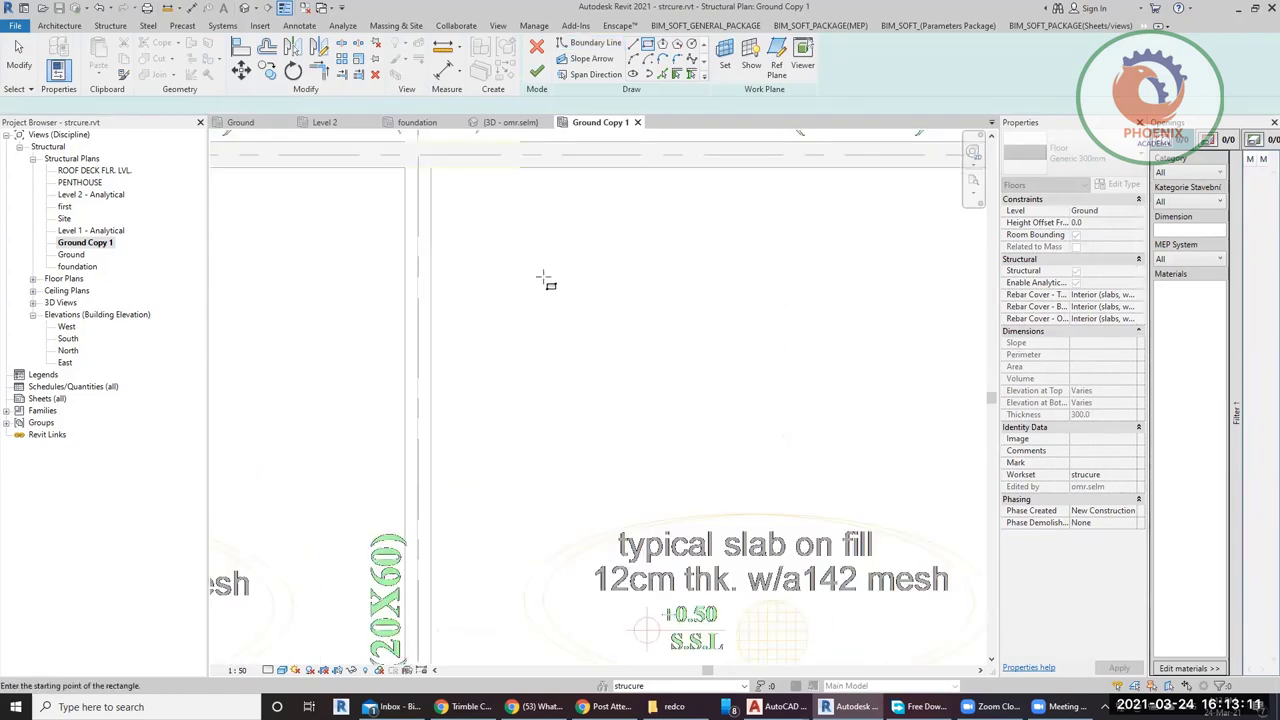
scroll(543, 277, down, 4)
scroll(483, 241, down, 2)
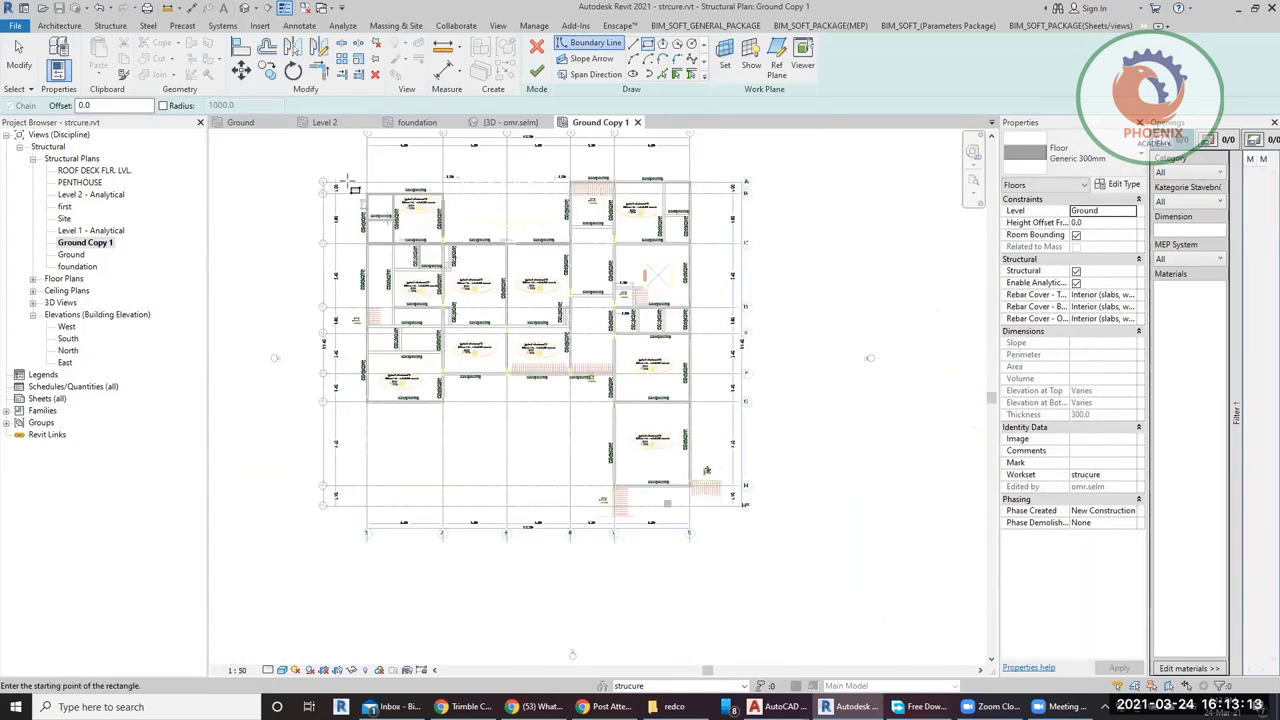
scroll(483, 241, up, 3)
key(Escape)
Sketch straight slab boundary lines along the outer beam faces, about 6600 mm along grid B from grid 1 to grid 2, and along grid 2 to grid C.
click(633, 43)
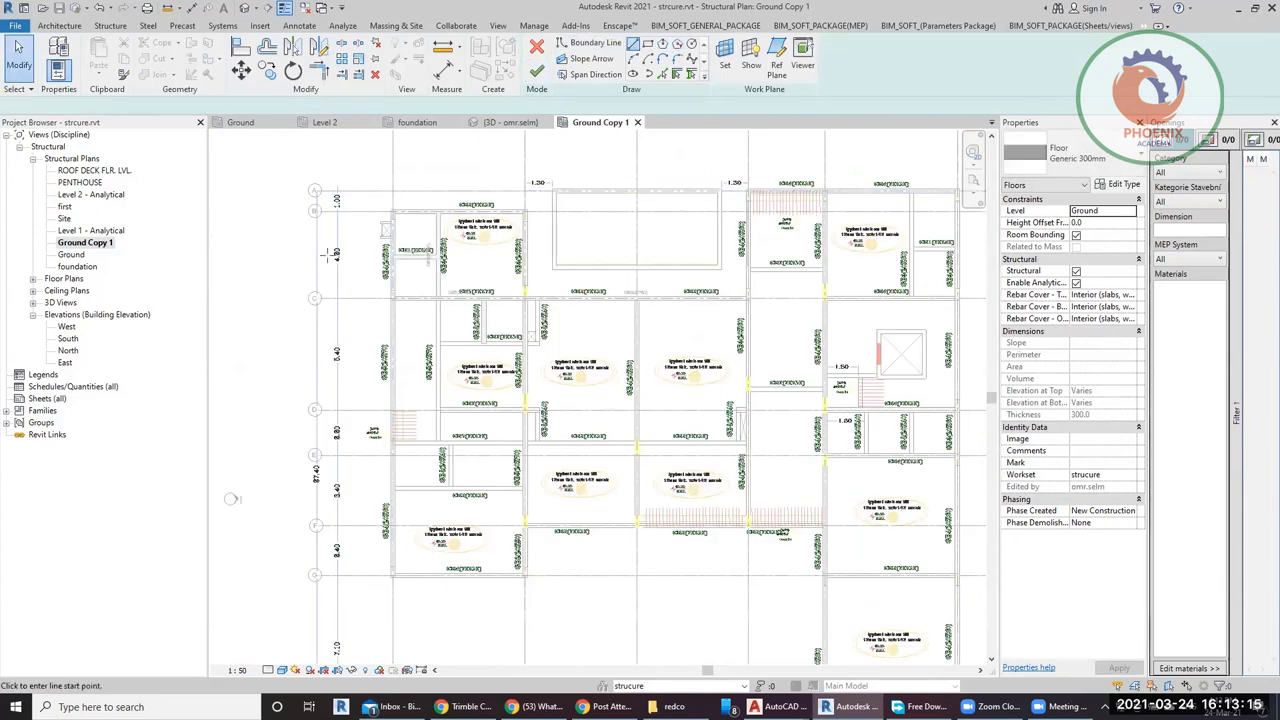
scroll(393, 212, up, 3)
scroll(400, 212, up, 2)
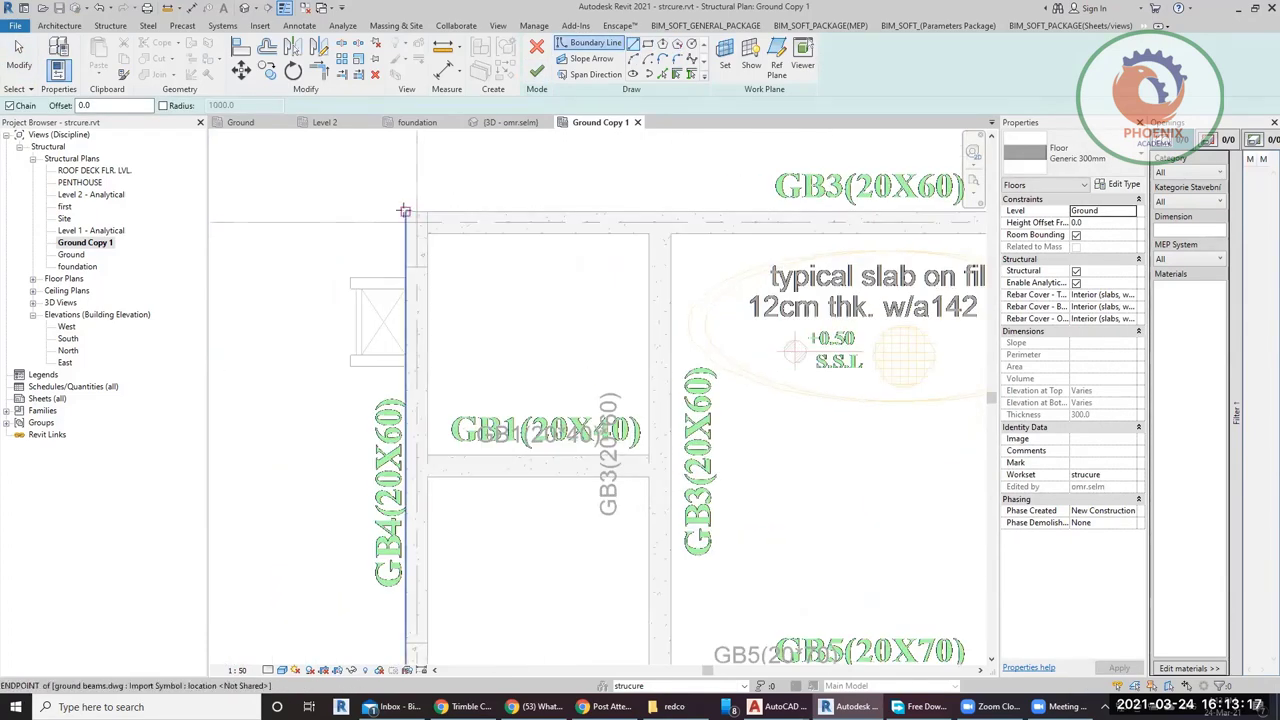
click(423, 209)
scroll(286, 220, down, 3)
scroll(286, 220, down, 2)
scroll(508, 216, up, 4)
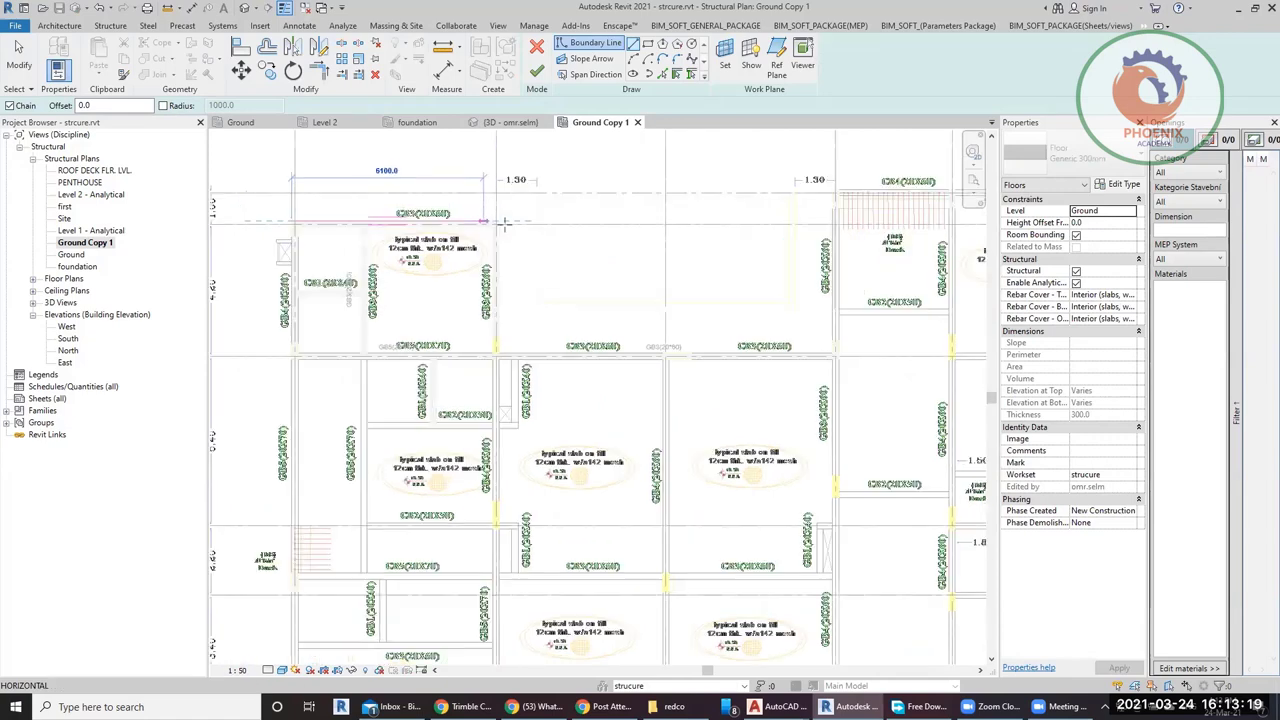
click(508, 216)
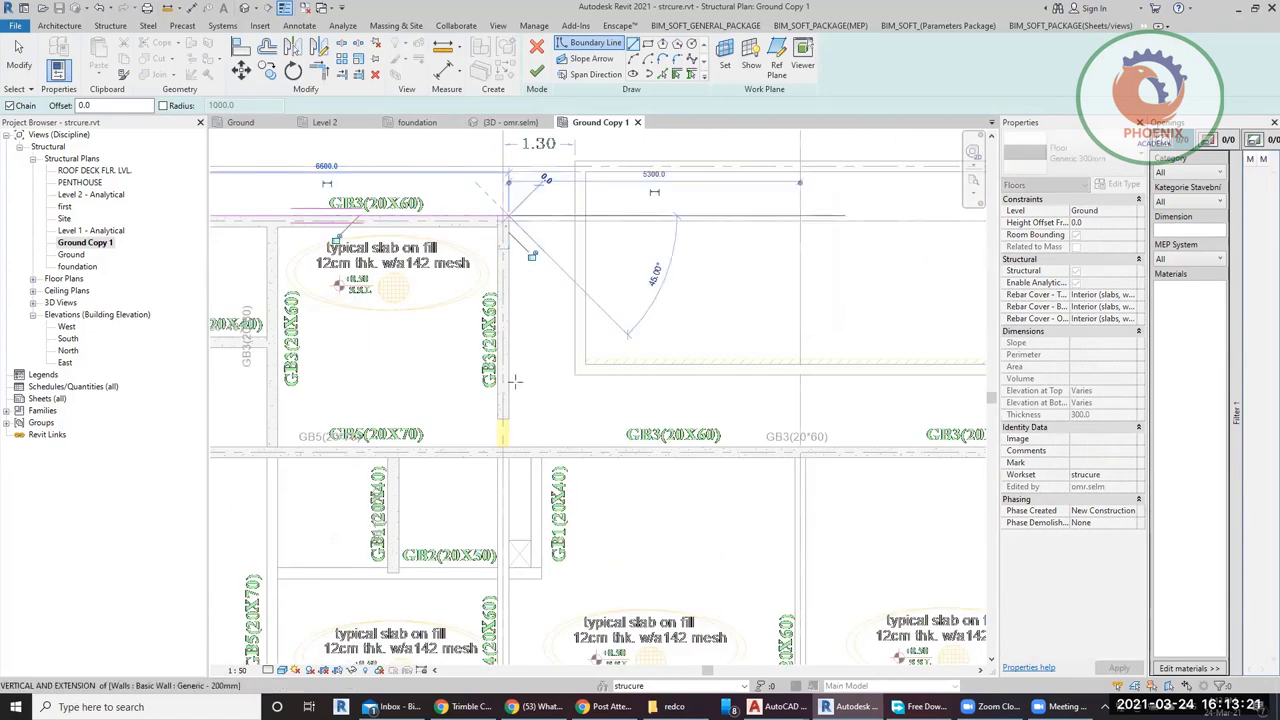
click(508, 444)
Continue the slab boundary about 10600 mm along the GB3 beam on grid C to grid 4, and end the line chain.
scroll(508, 444, down, 4)
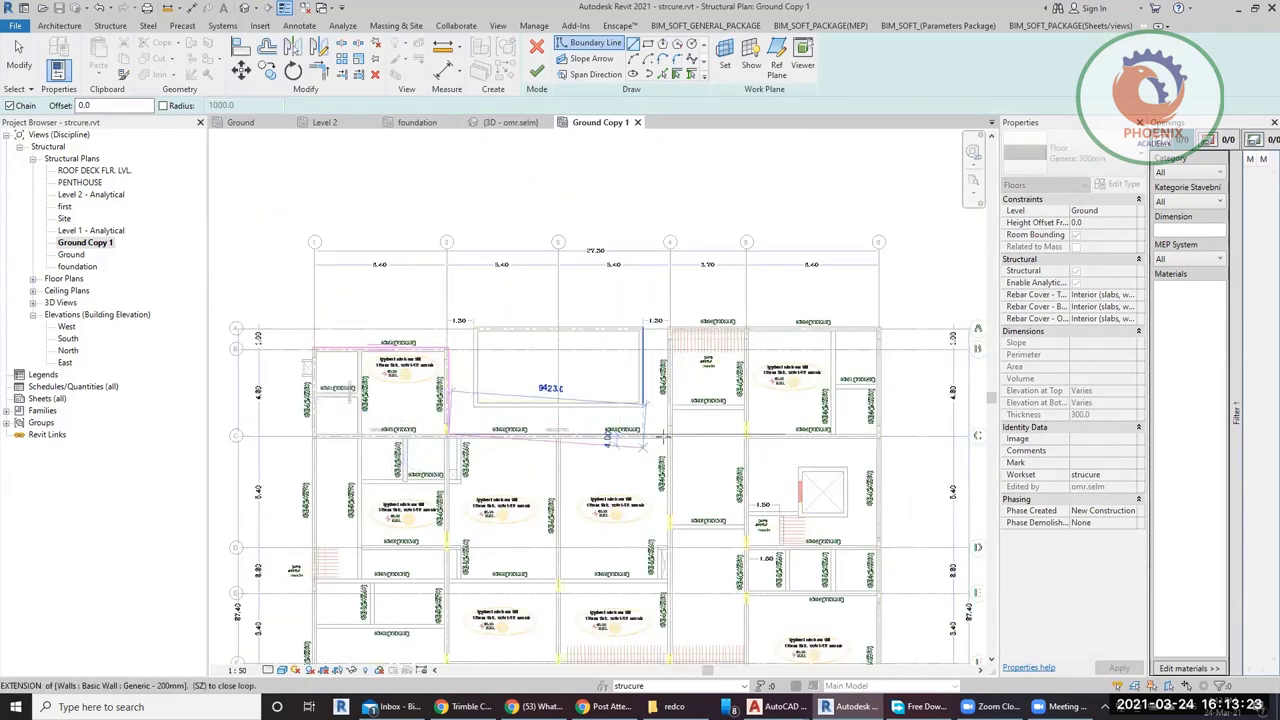
scroll(698, 402, up, 4)
click(698, 402)
scroll(700, 360, down, 3)
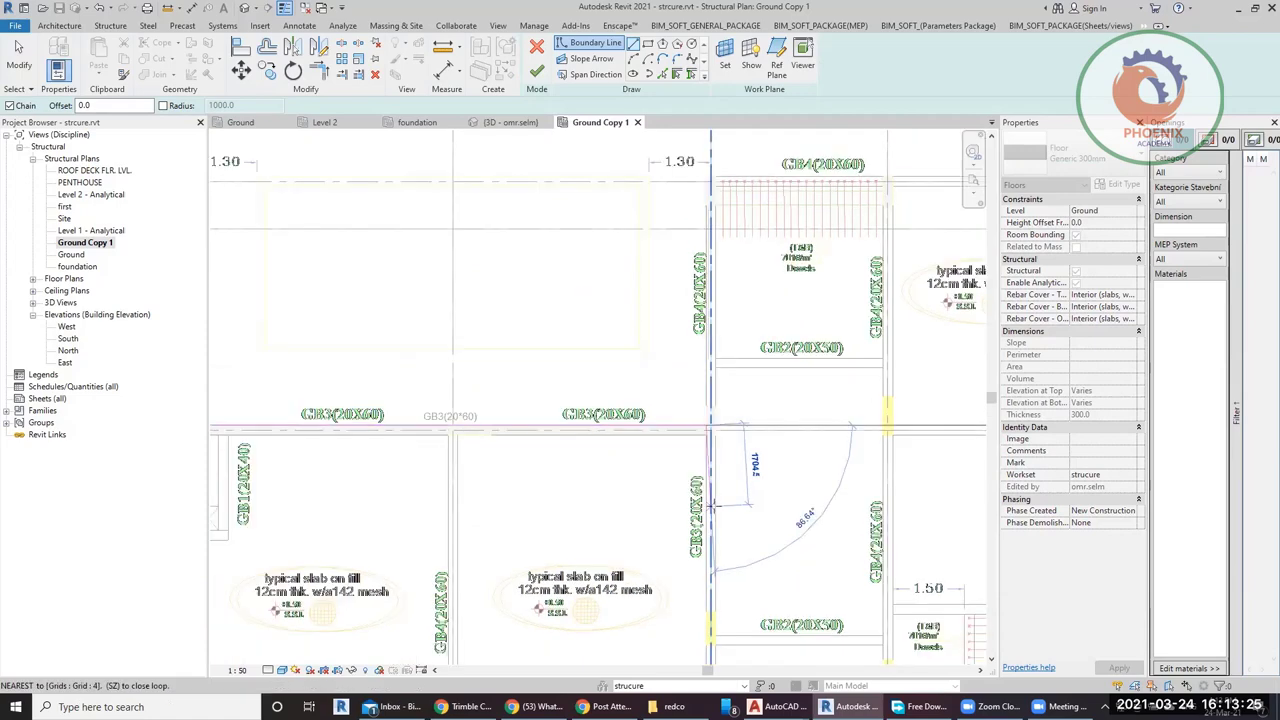
scroll(700, 330, up, 3)
scroll(718, 308, up, 2)
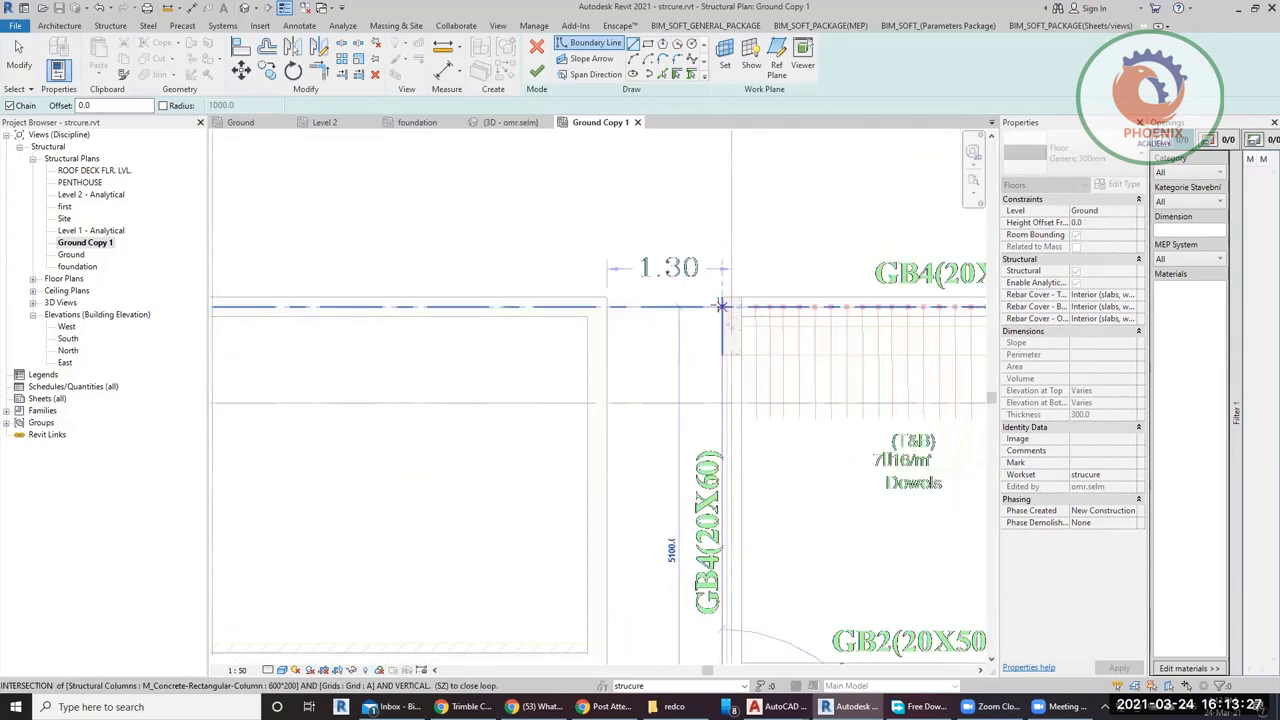
scroll(720, 305, down, 4)
key(Escape)
scroll(491, 486, down, 3)
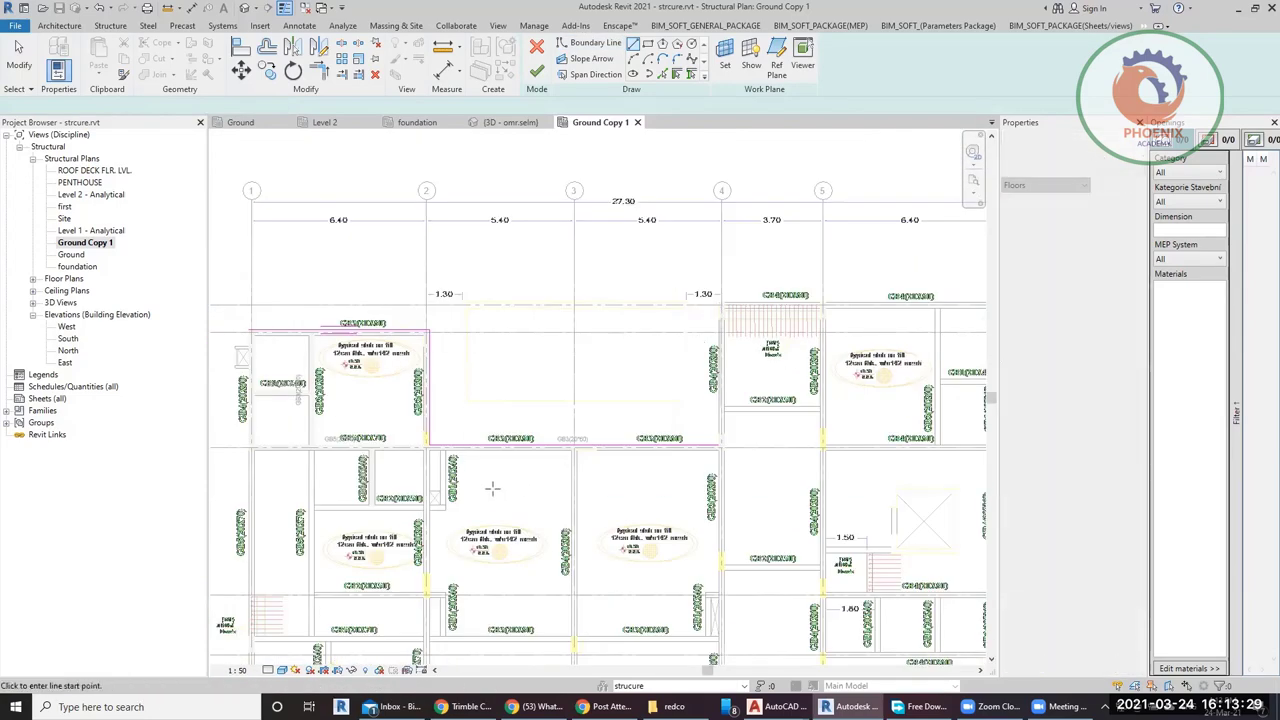
scroll(491, 457, up, 3)
key(Escape)
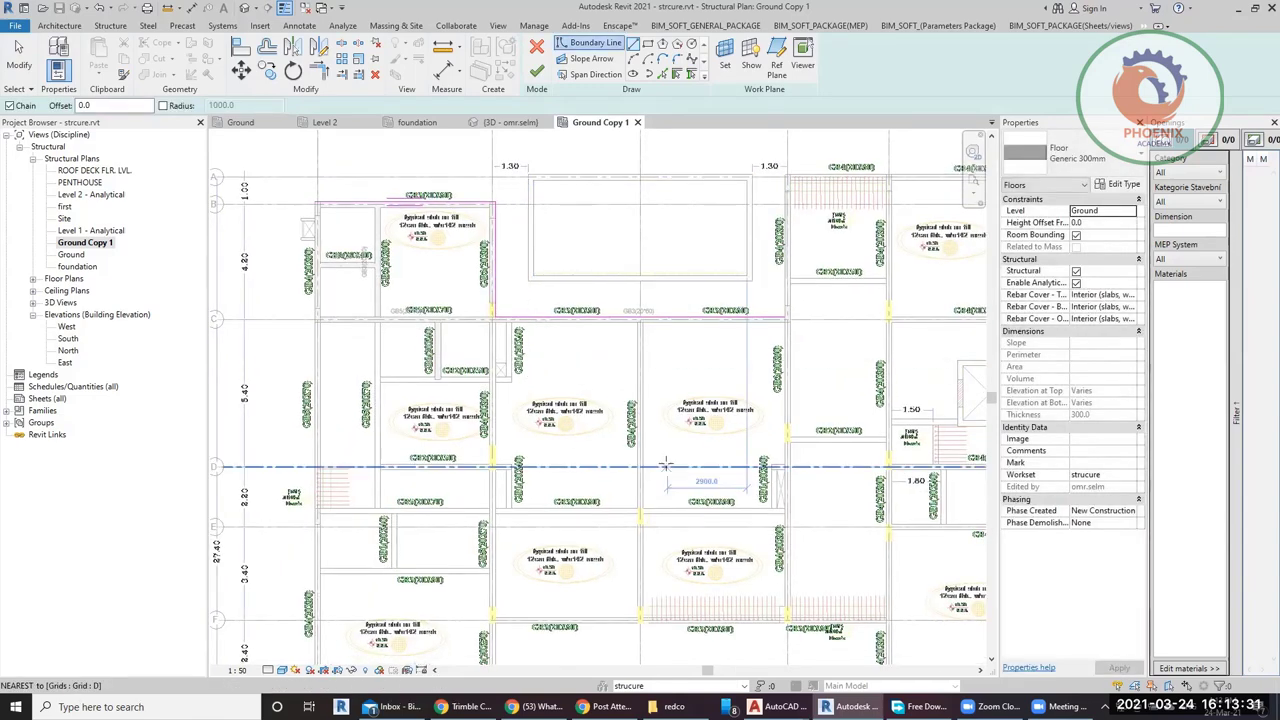
key(Escape)
Try moving the grid C boundary line to the GB3 beams near grid E, and move it back to grid C.
drag(587, 320, 668, 492)
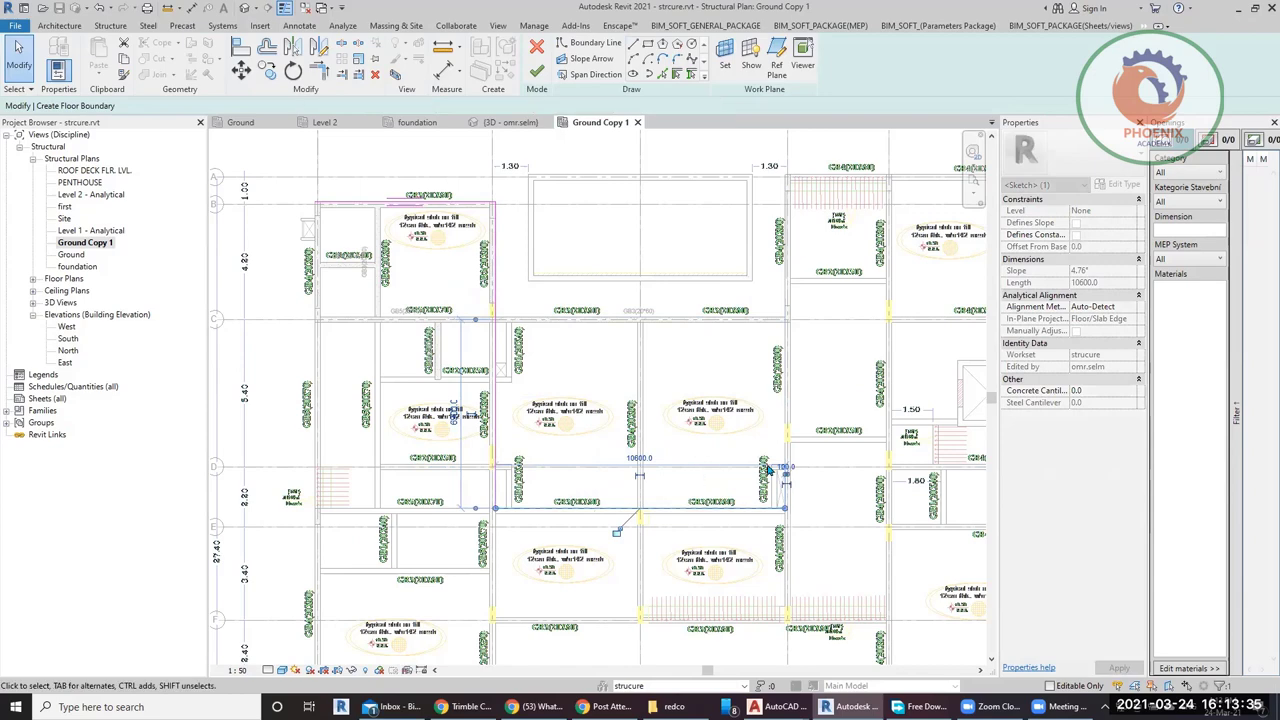
key(Escape)
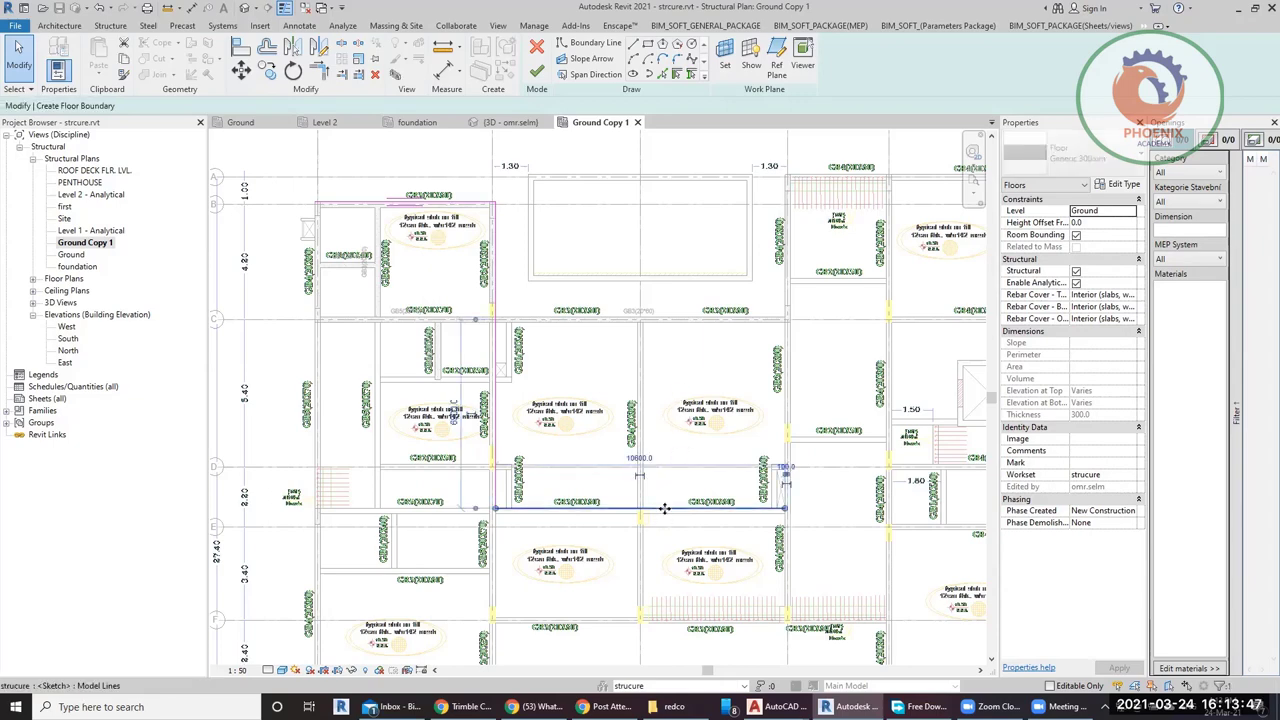
drag(660, 509, 674, 320)
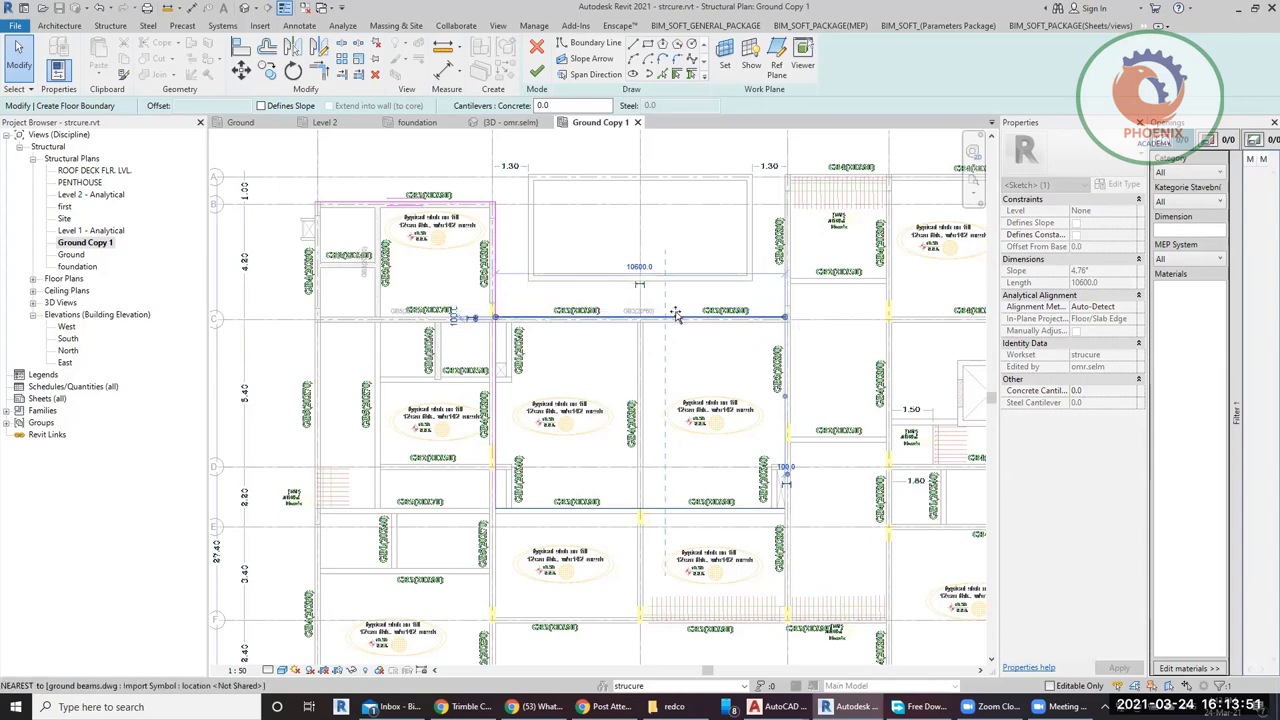
Resume the boundary from the grid C line's end at grid 4, about 1400 mm up to the GB2(20X50) beam and about 3900 mm along it past grid 5.
scroll(824, 338, up, 2)
middle_drag(824, 338, 723, 534)
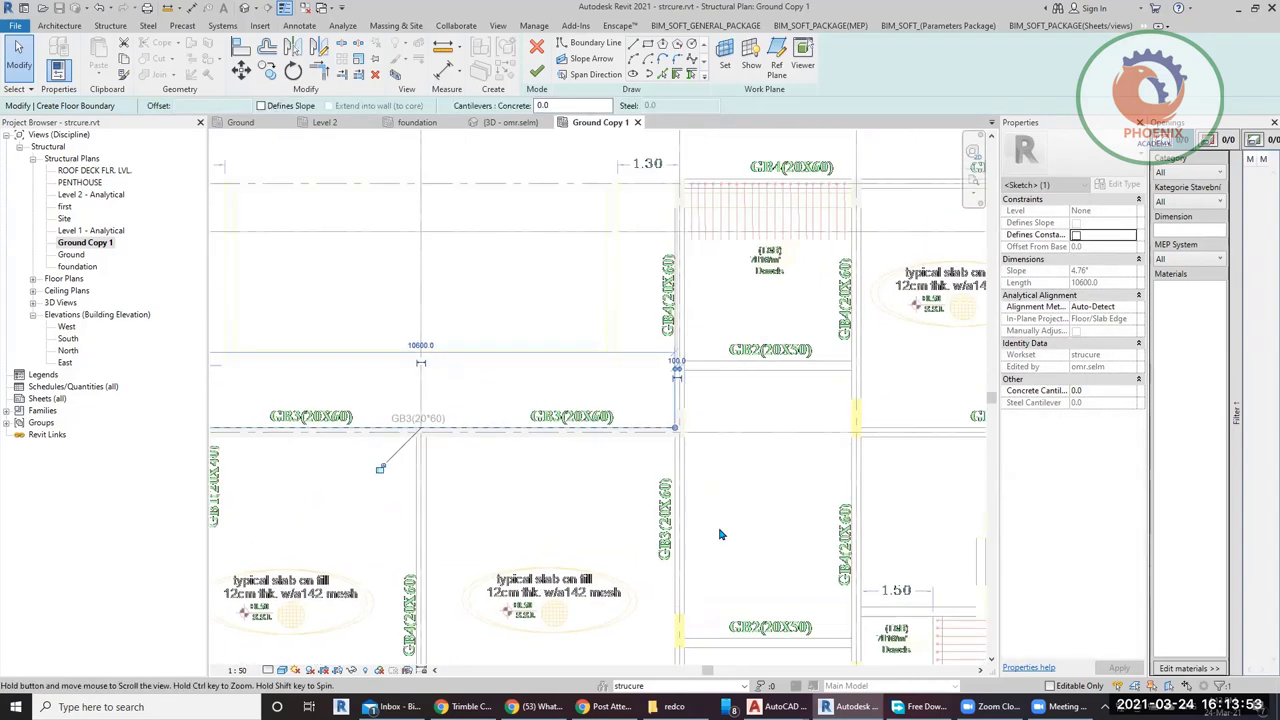
click(633, 45)
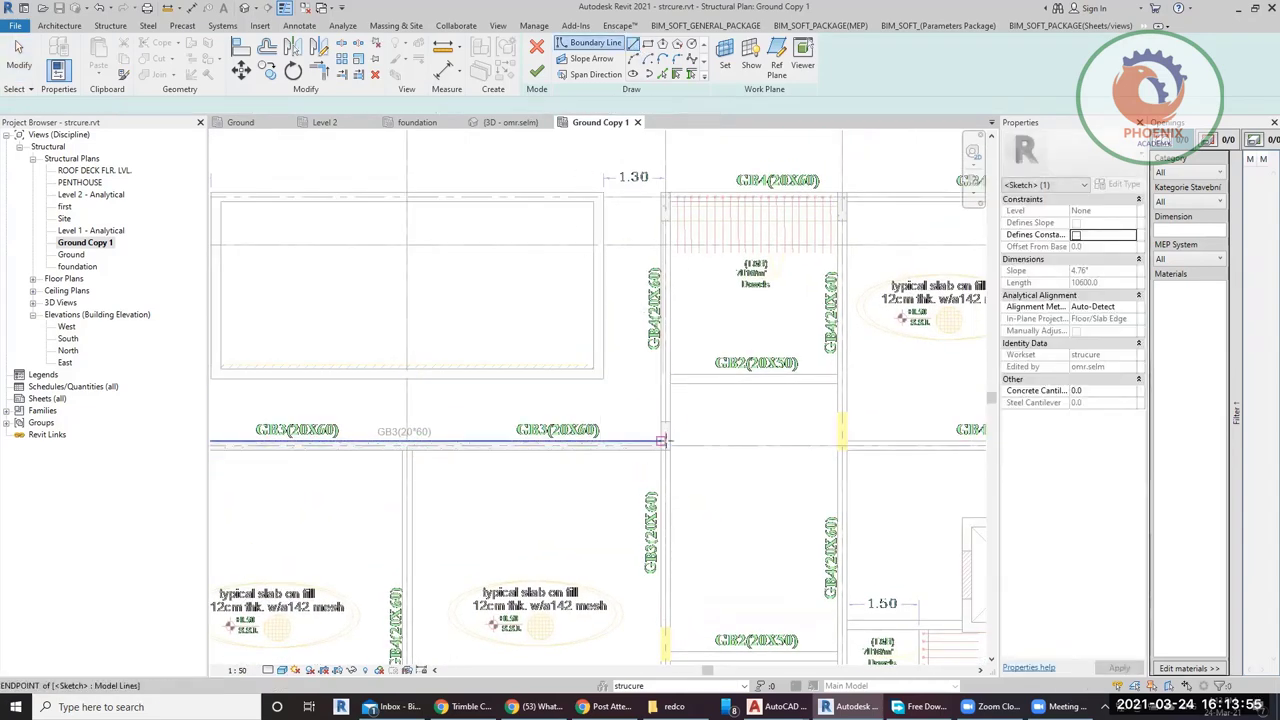
click(660, 440)
scroll(658, 378, up, 3)
click(659, 377)
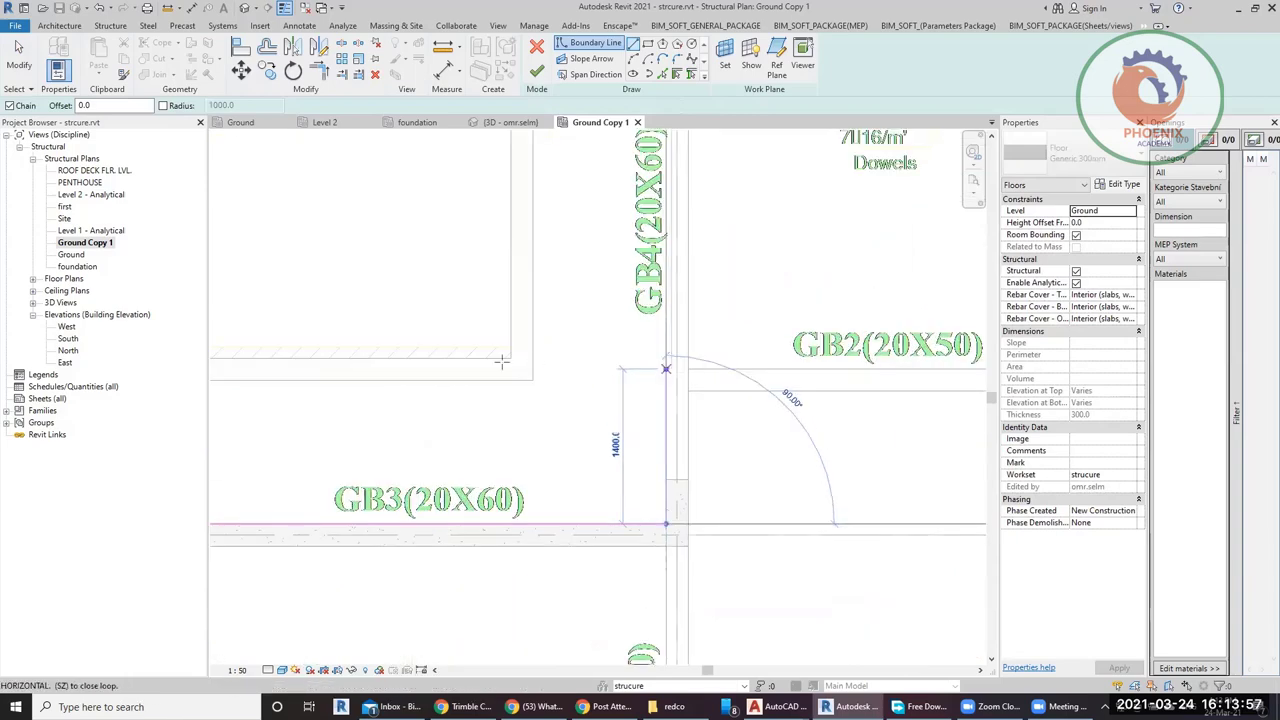
scroll(600, 368, down, 3)
scroll(741, 360, up, 4)
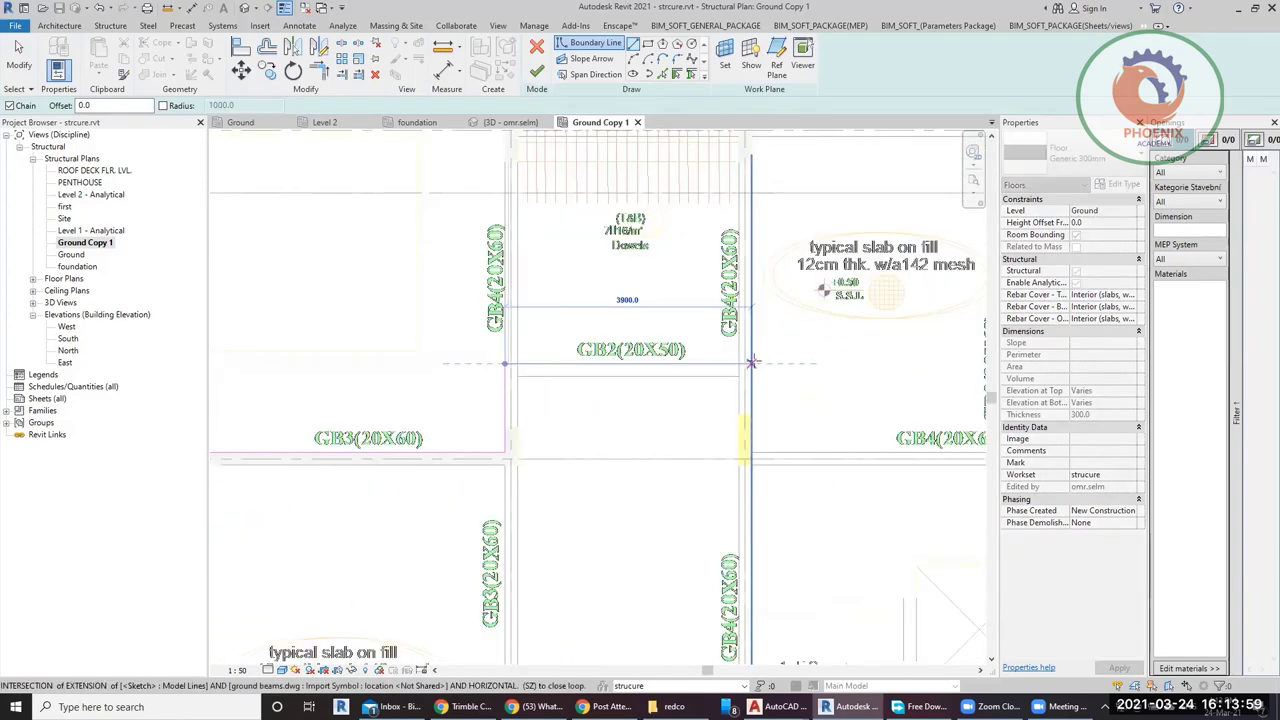
click(690, 325)
scroll(690, 325, down, 3)
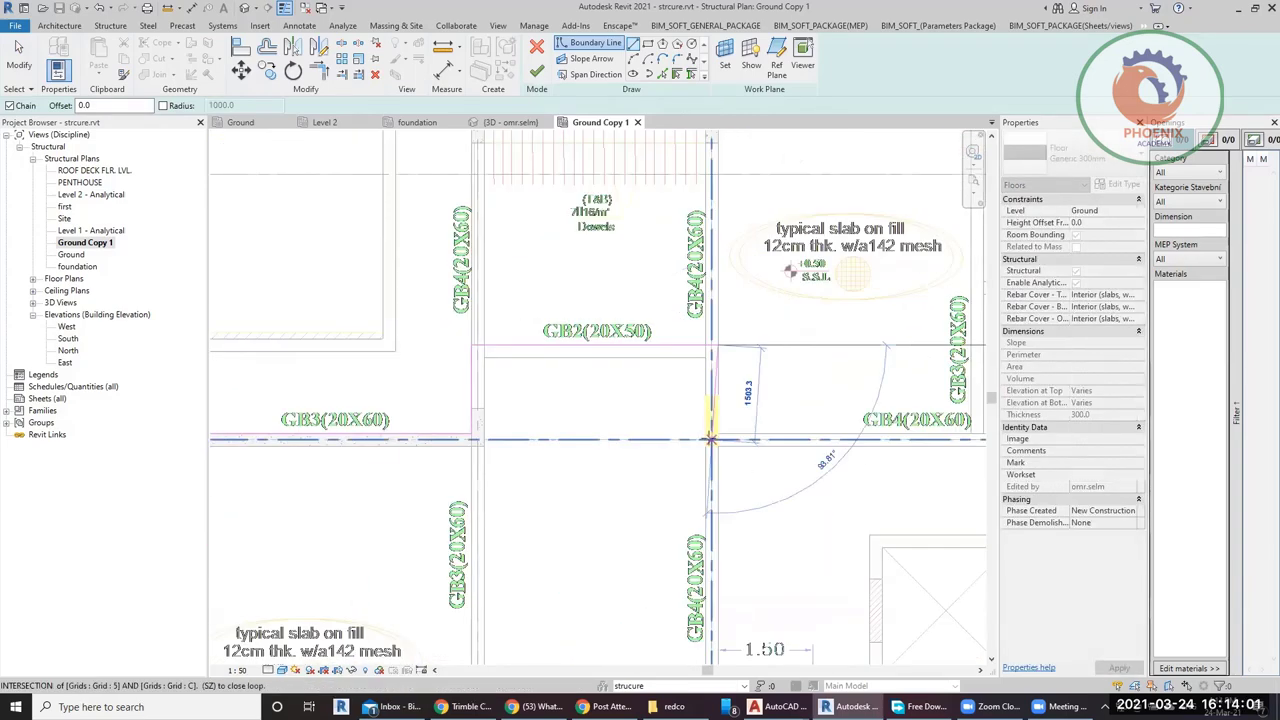
Continue the slab boundary up the grid 5 beam face to grid A and along the GB4 beam to the outer corner at grid 6.
scroll(709, 423, down, 3)
click(713, 258)
scroll(713, 258, up, 5)
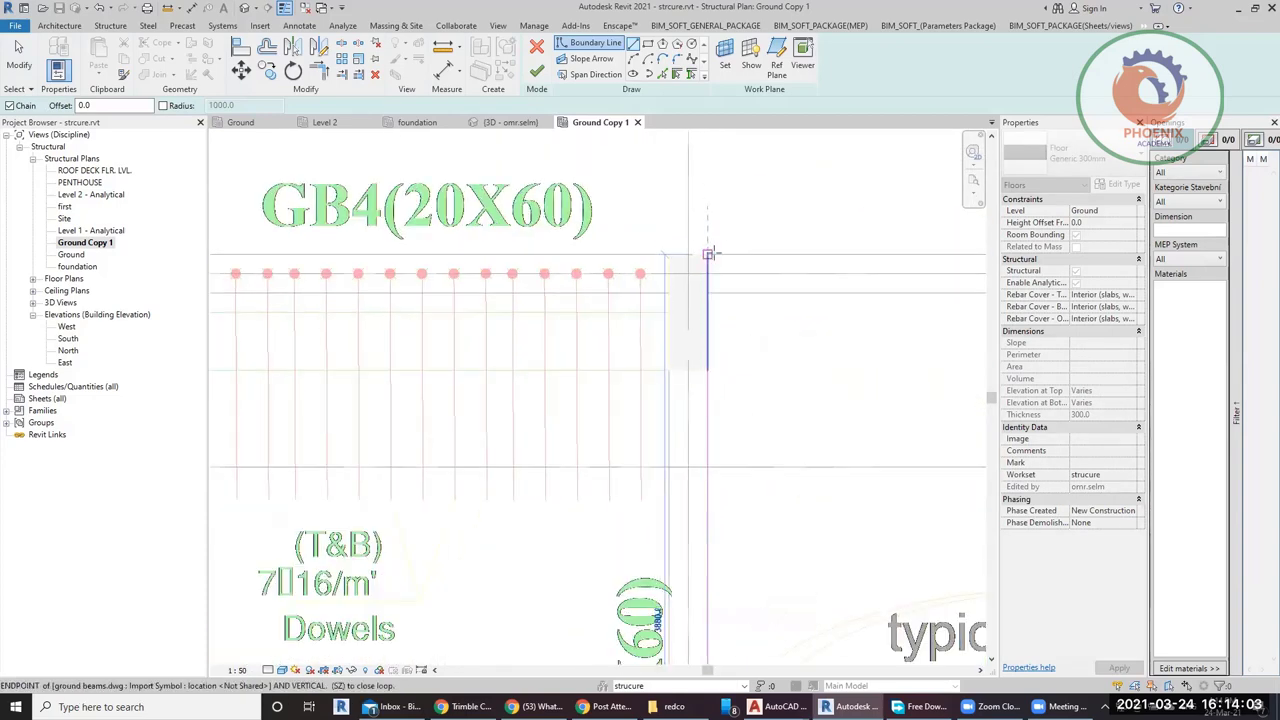
scroll(516, 247, down, 3)
scroll(516, 247, down, 3)
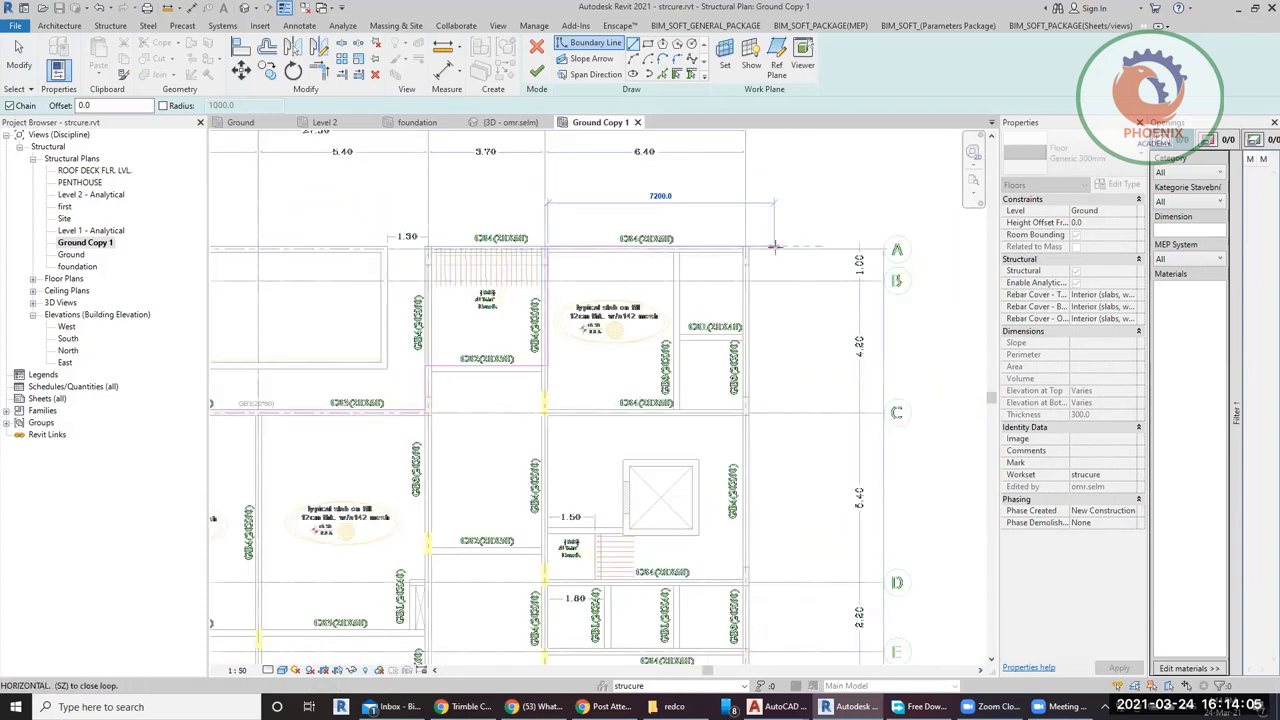
scroll(771, 243, up, 3)
click(729, 244)
Continue the slab boundary down the outer face of grid 6 to grid H and along the GB3 beam to the outer corner at grid 5.
scroll(729, 244, down, 5)
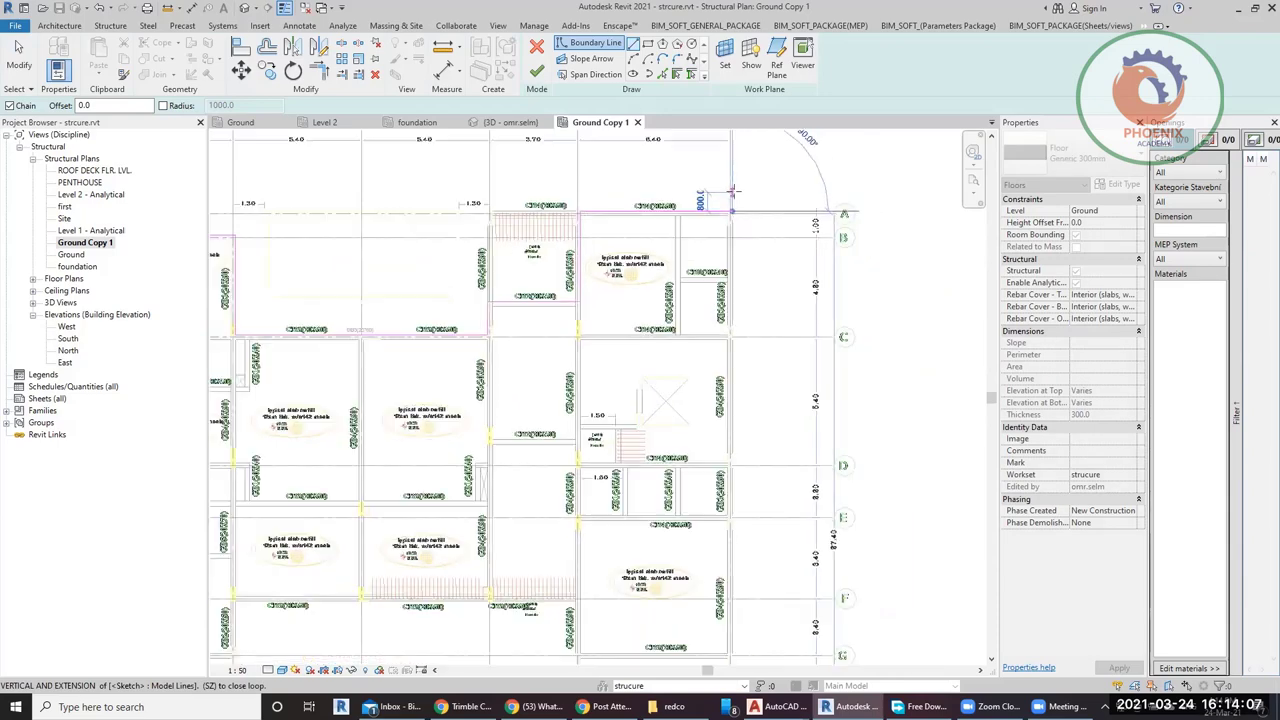
scroll(733, 380, up, 6)
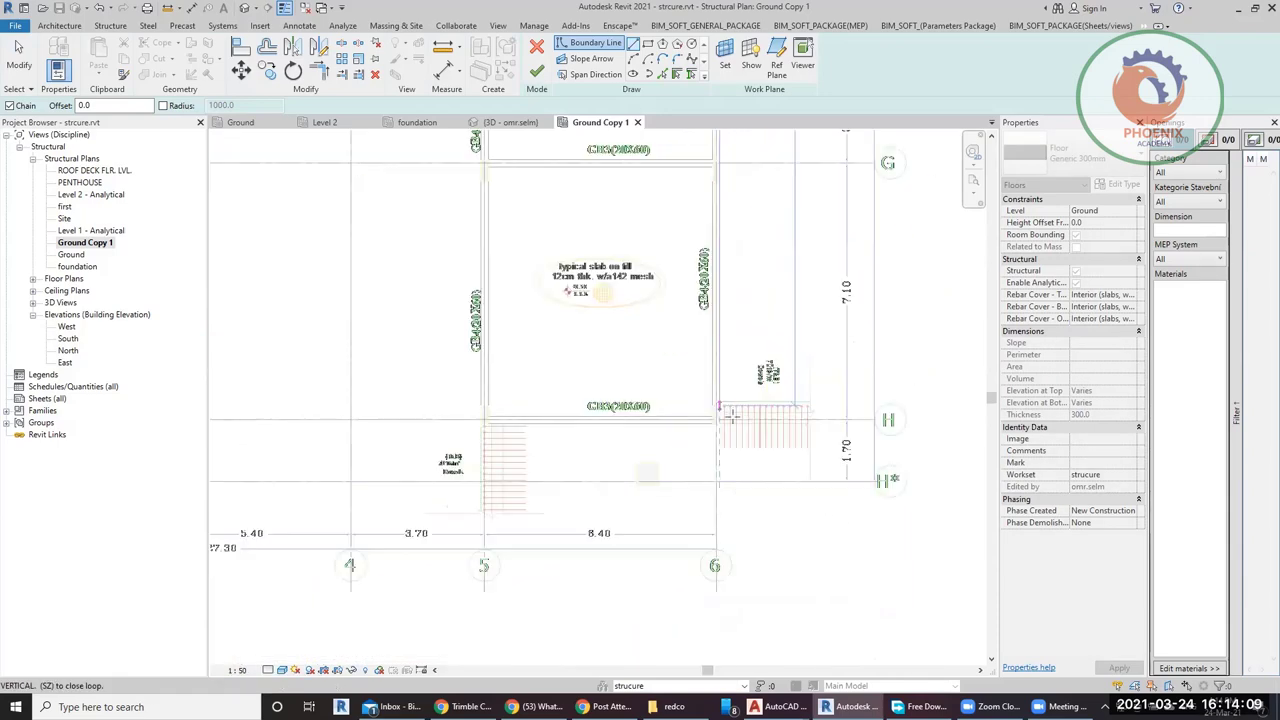
click(704, 427)
scroll(704, 427, down, 5)
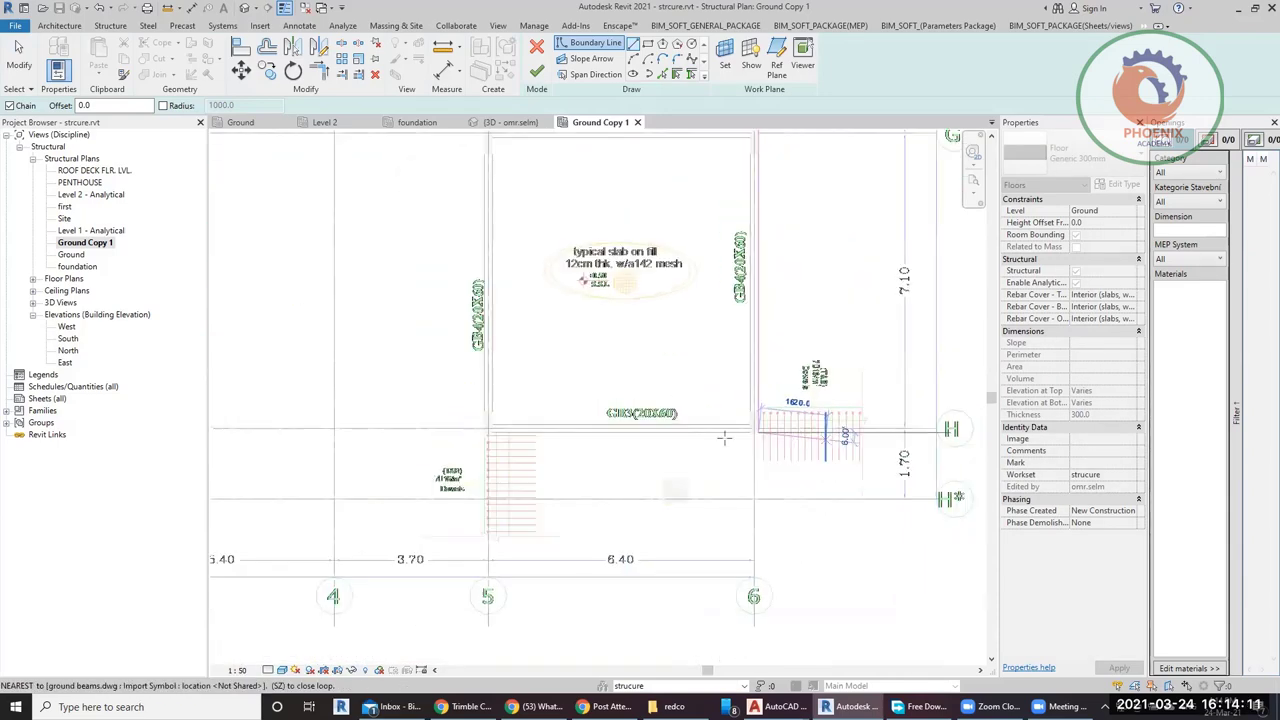
scroll(519, 407, up, 5)
click(519, 407)
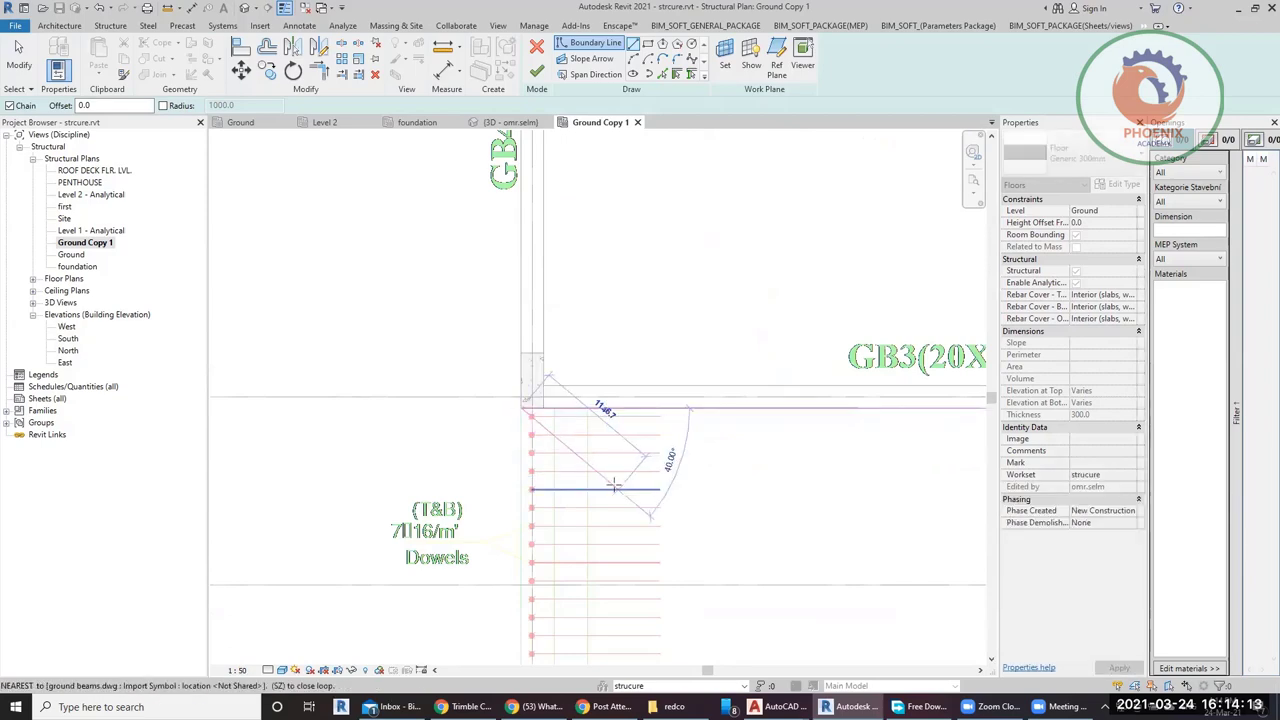
Continue the slab boundary along the outer face of the GB4 beams on grid 5, from grid H up to the beam at grid F.
scroll(519, 407, down, 5)
scroll(578, 343, up, 4)
click(578, 343)
scroll(578, 343, down, 4)
scroll(605, 196, up, 6)
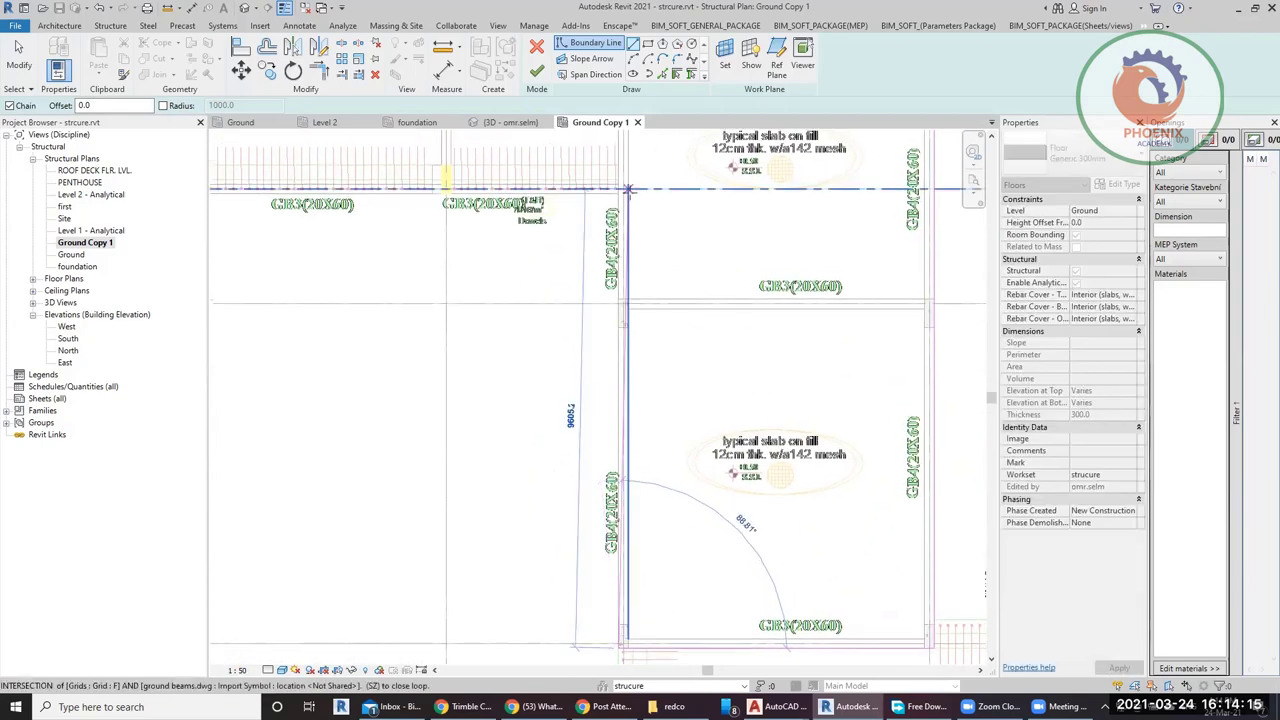
click(605, 196)
scroll(605, 196, down, 5)
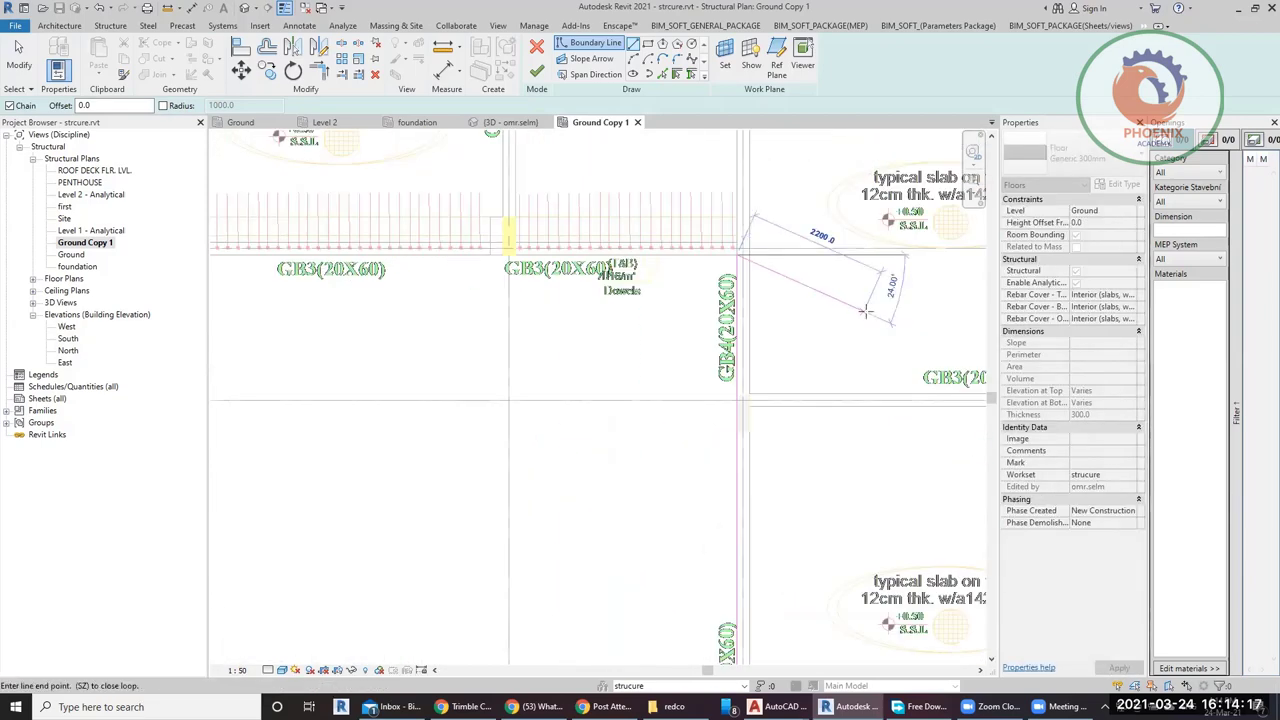
Continue the slab boundary along the GB3(20X60) beams on grid F to grid 2 and 2400 mm down the GB2(20X50) beam to grid G.
scroll(466, 282, up, 5)
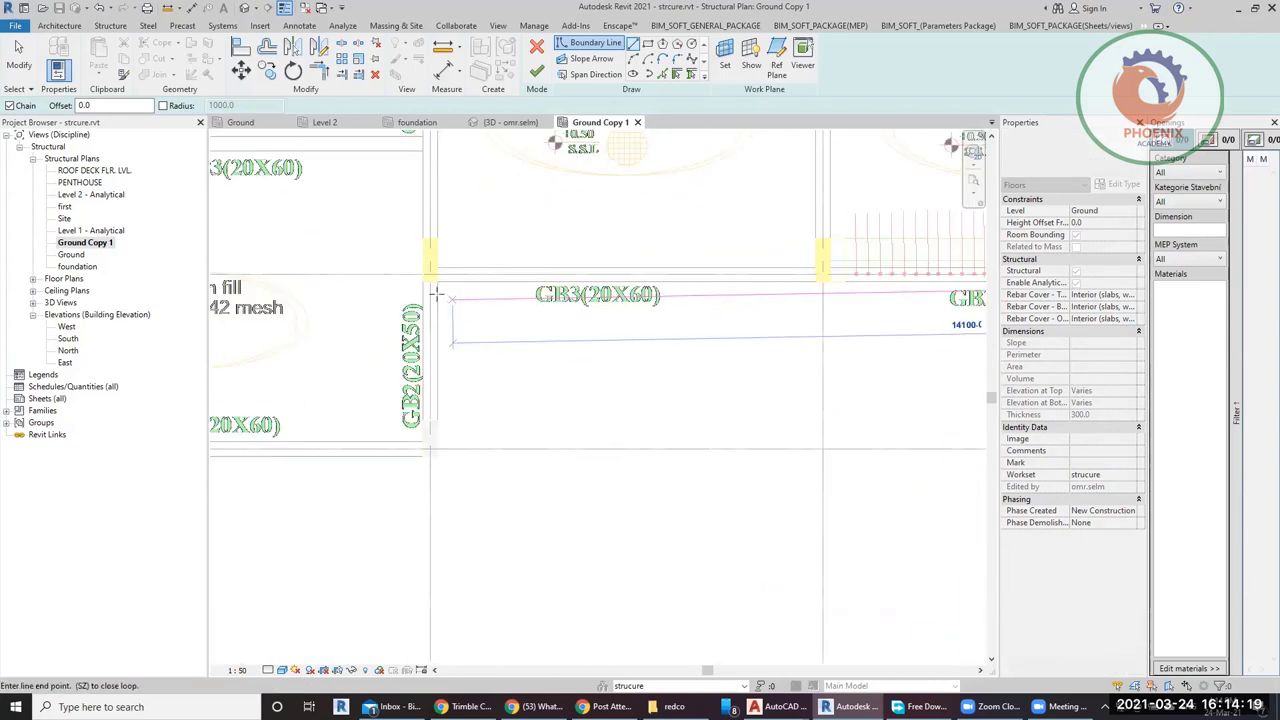
click(437, 282)
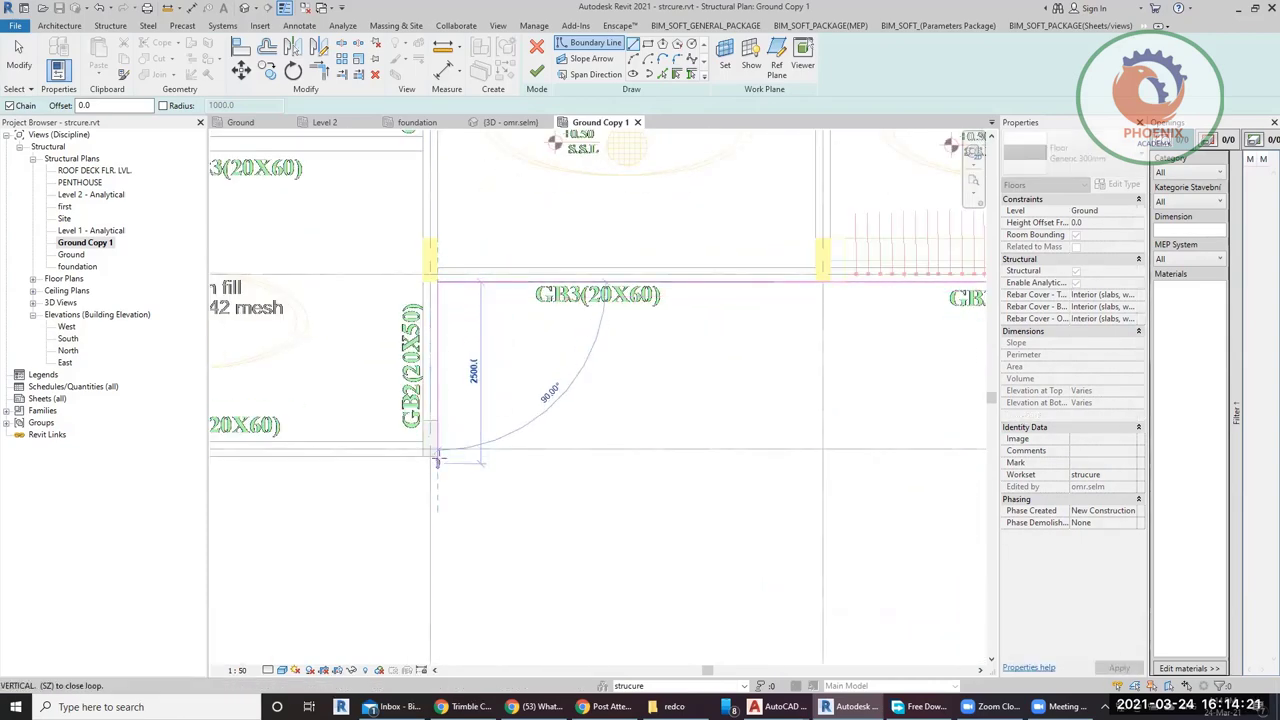
scroll(415, 460, up, 3)
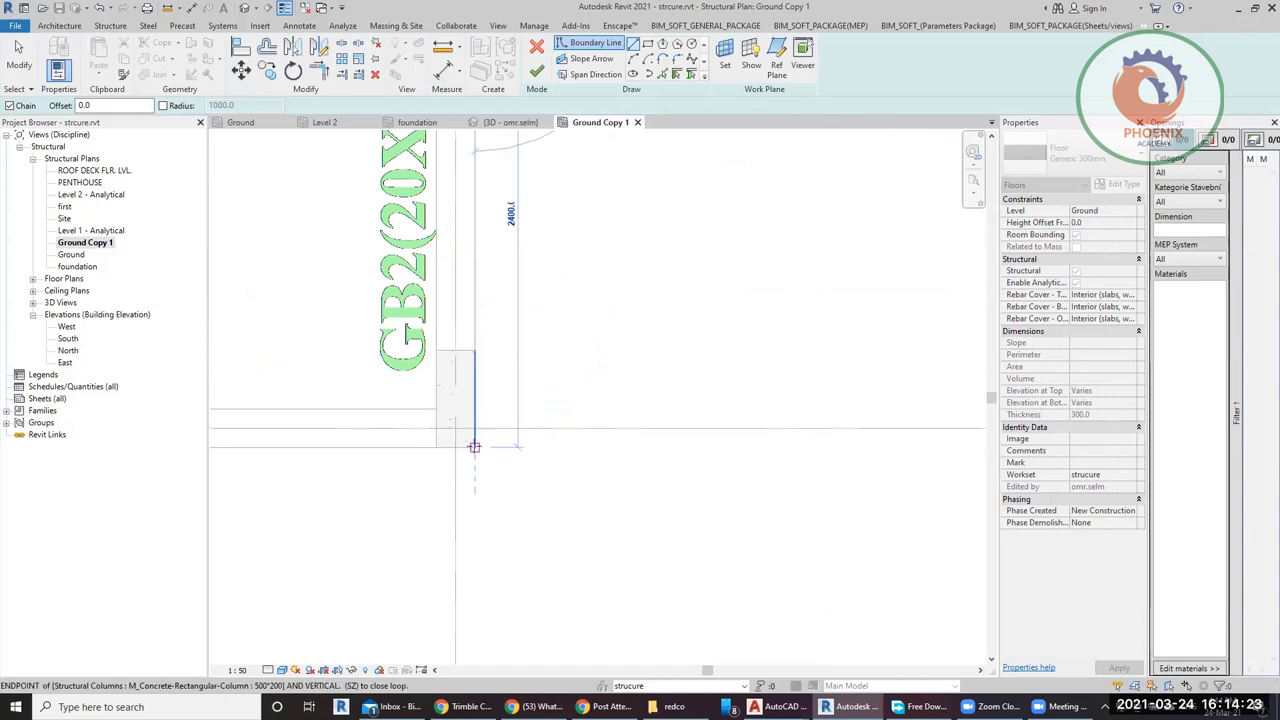
click(455, 440)
Continue the slab boundary along the outer face of the GB4(20X60) beam on grid G to the outer corner at grid 1.
scroll(843, 523, down, 3)
scroll(843, 523, down, 4)
scroll(520, 520, up, 5)
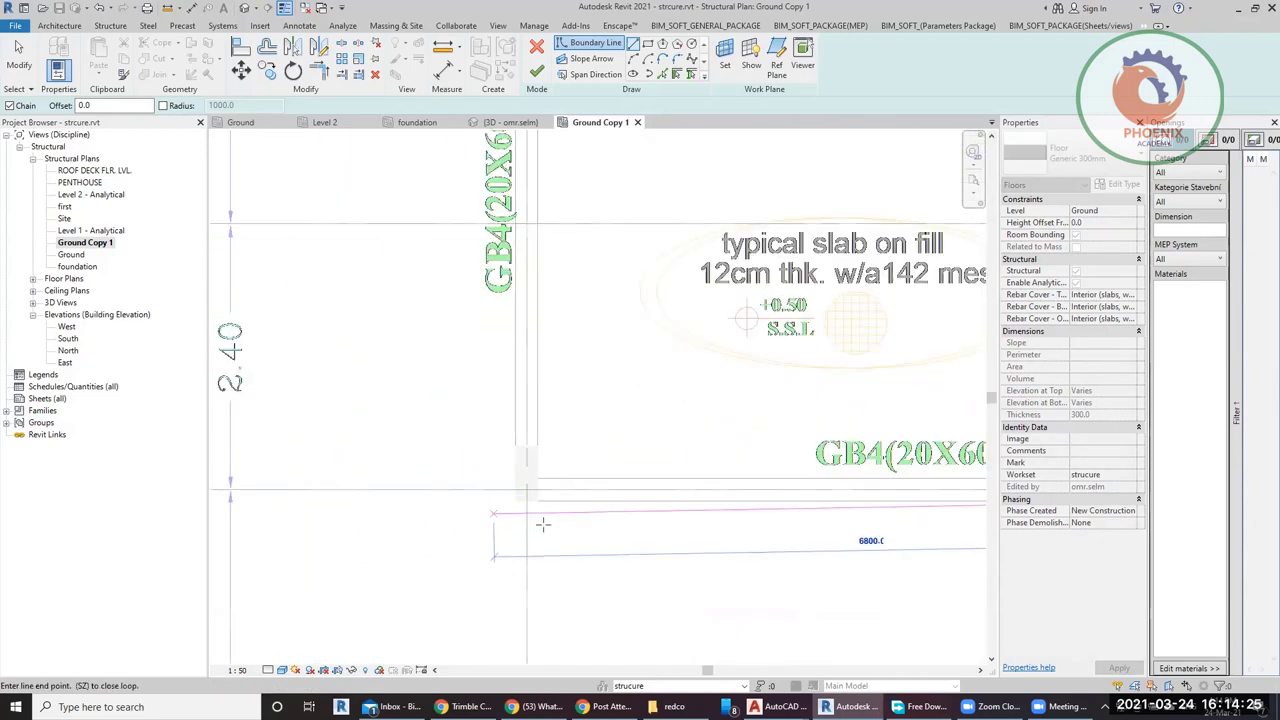
click(515, 501)
scroll(515, 530, down, 4)
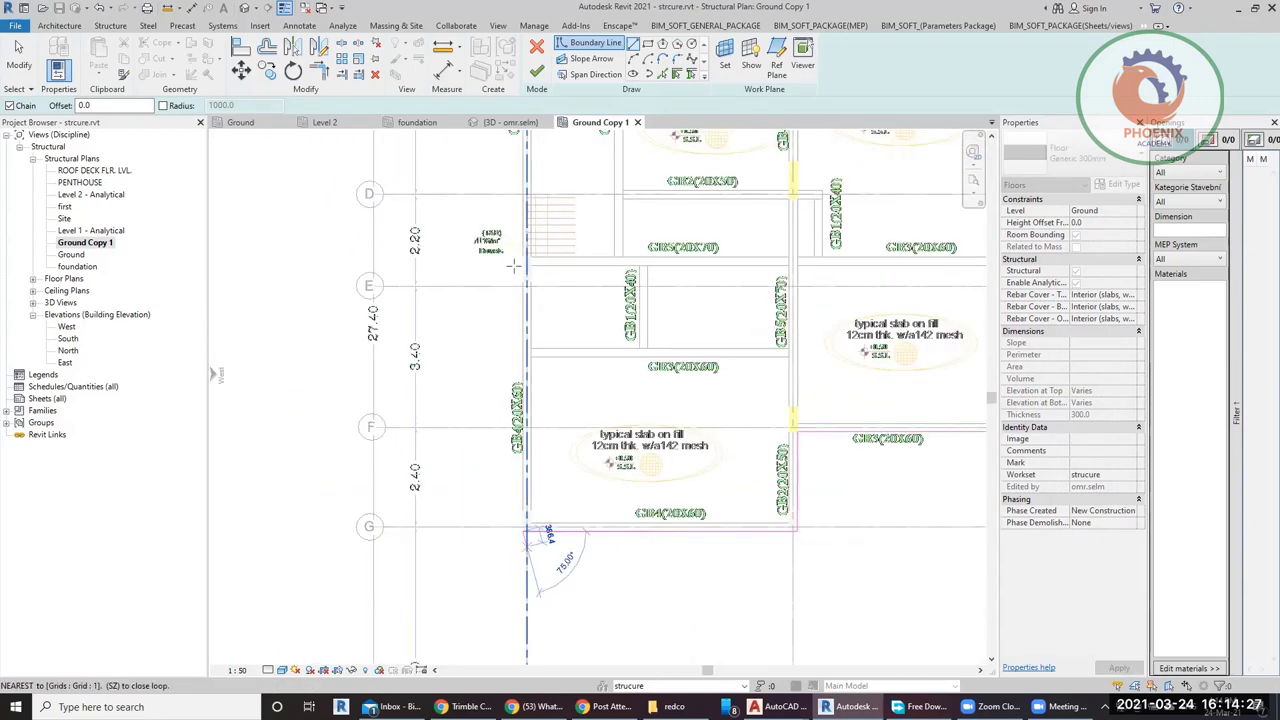
Close the slab boundary up the outer face of the grid 1 beams to the corner at grid B.
scroll(480, 560, up, 2)
mouse_move(480, 408)
middle_down()
mouse_move(531, 380)
mouse_move(529, 514)
middle_up()
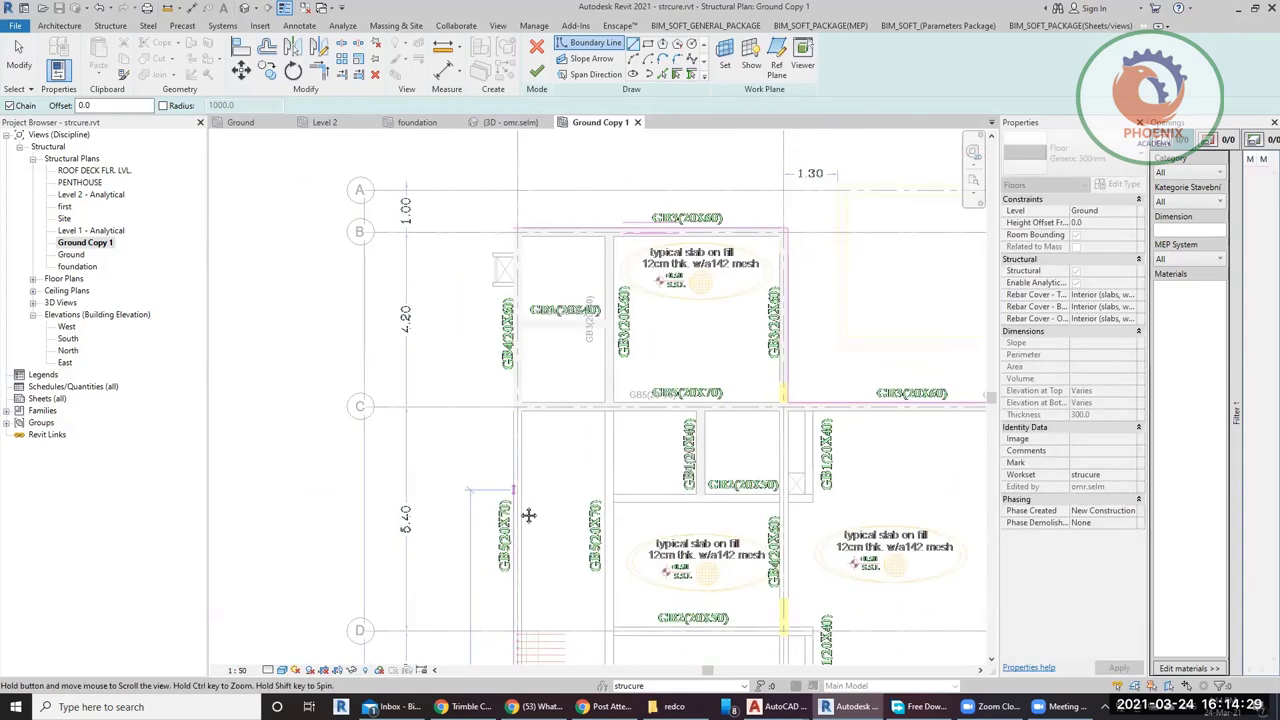
scroll(494, 244, up, 4)
click(494, 244)
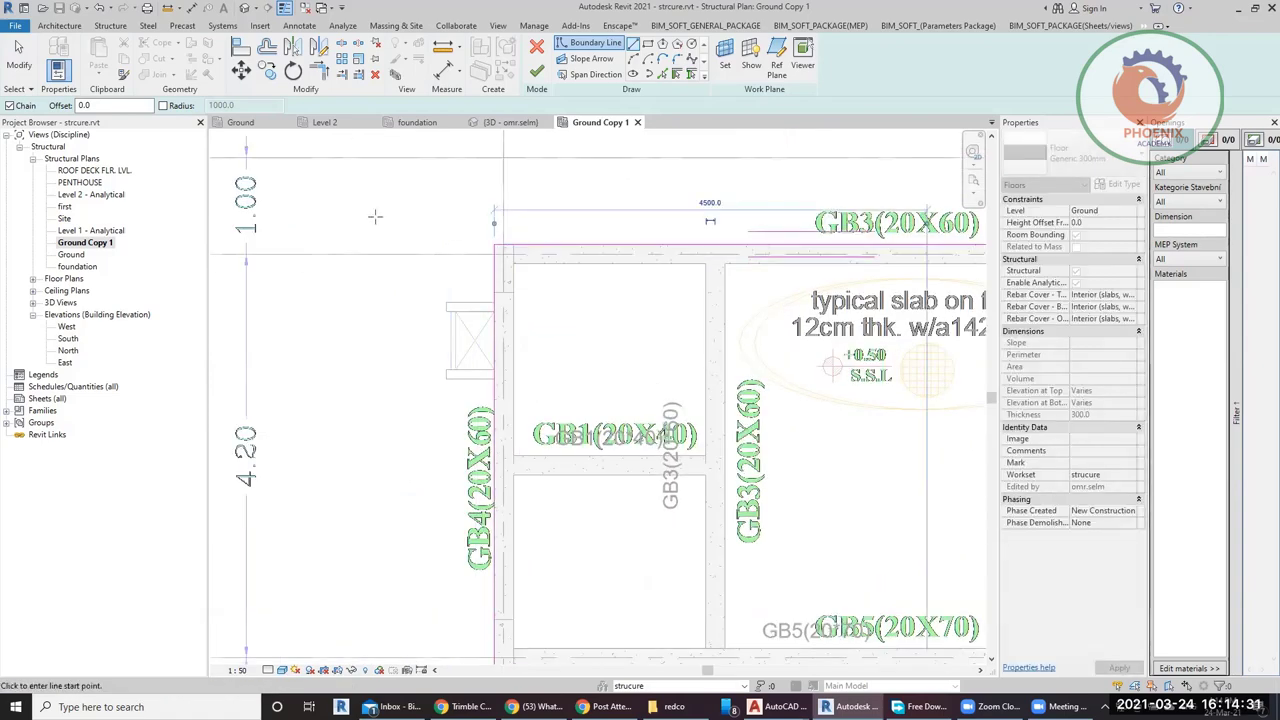
scroll(380, 230, down, 4)
key(Escape)
key(Escape)
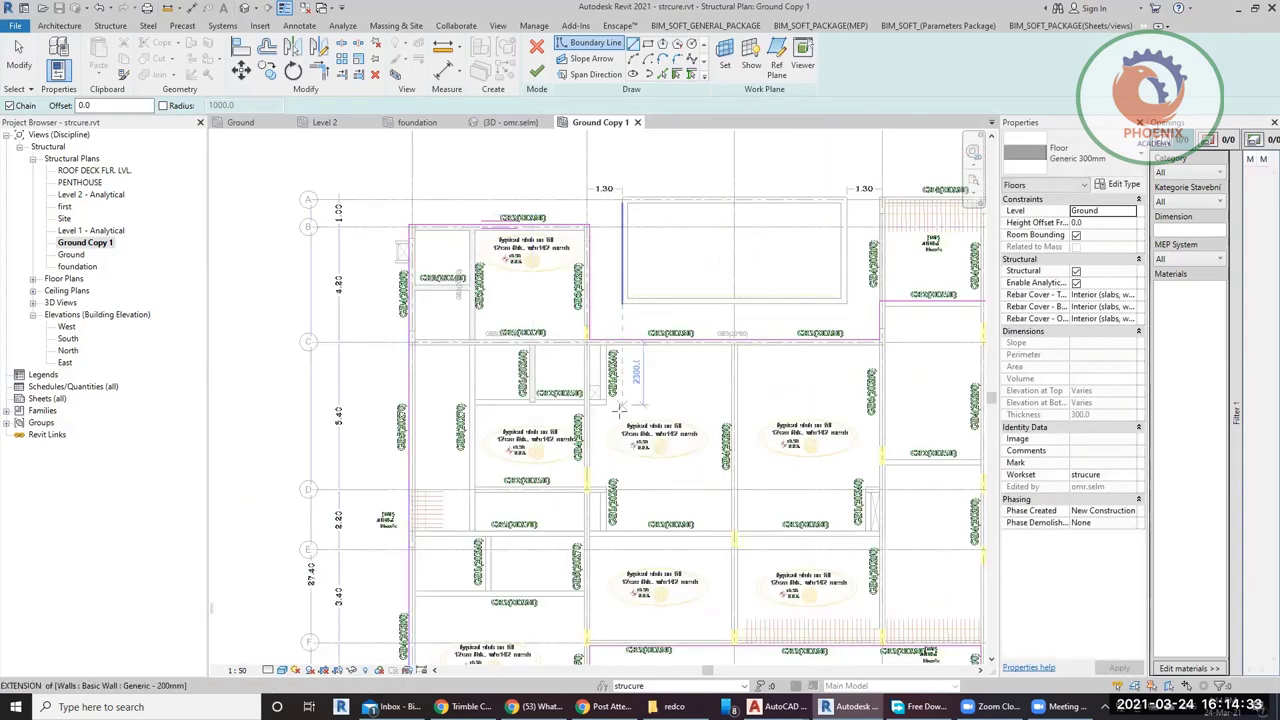
Duplicate the Generic 300mm floor type as Generic 120mm to match the 12 cm slab note.
scroll(666, 477, up, 4)
scroll(607, 415, up, 1)
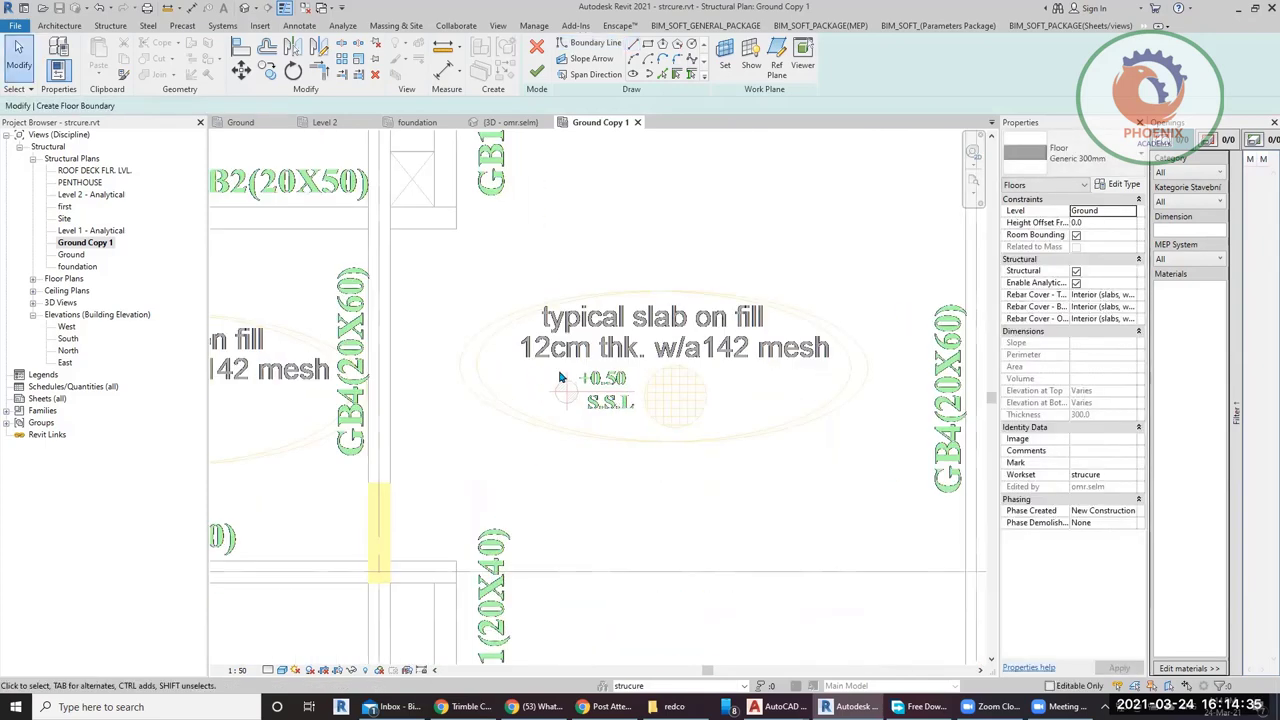
click(1120, 143)
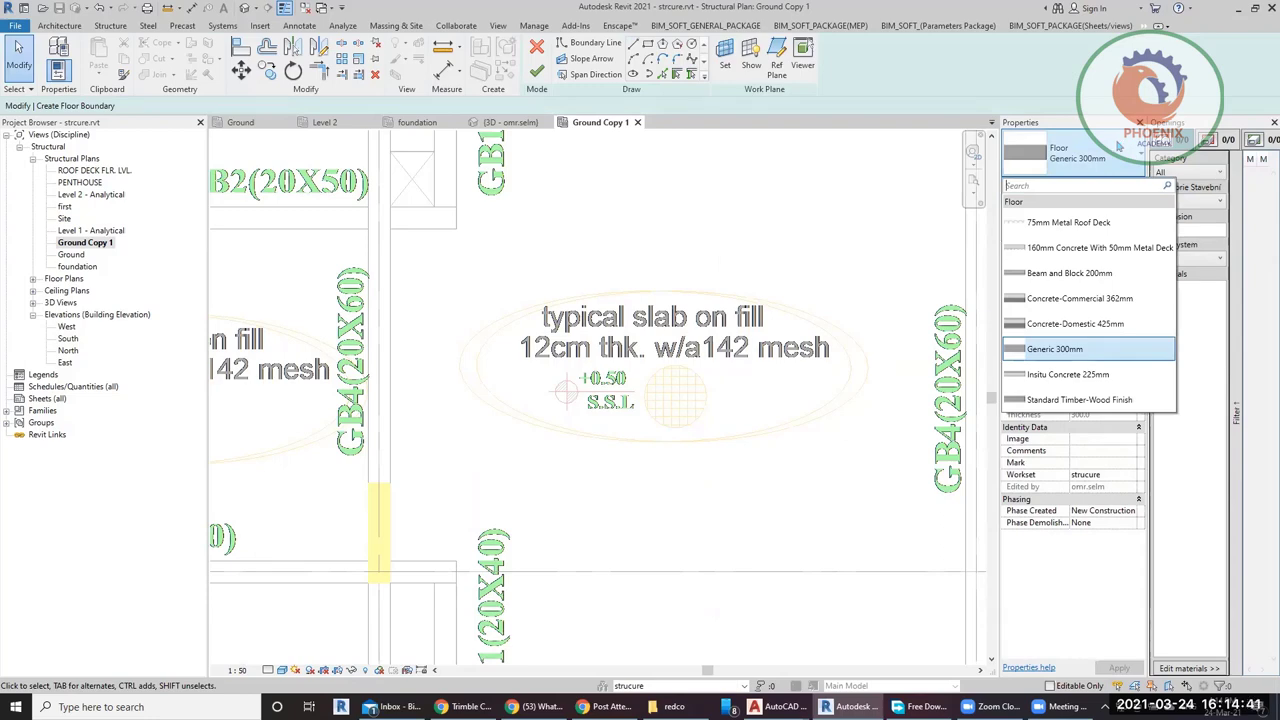
click(1103, 174)
click(1115, 180)
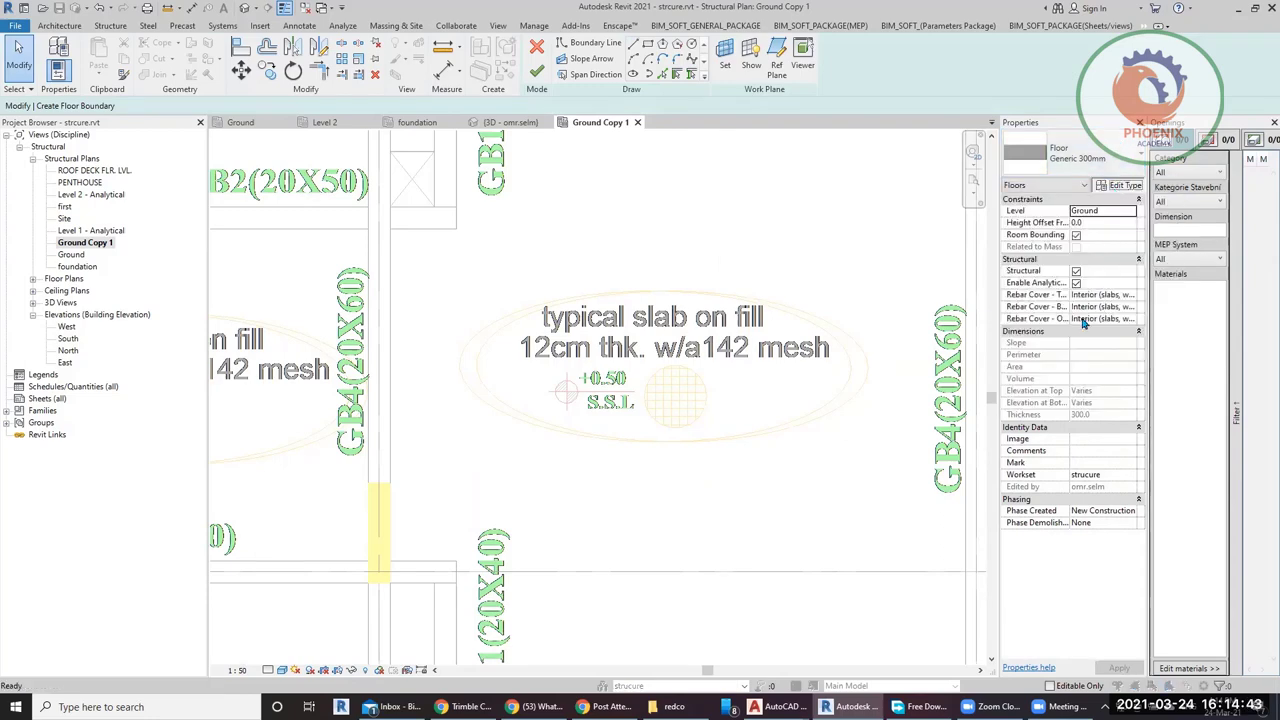
click(1070, 133)
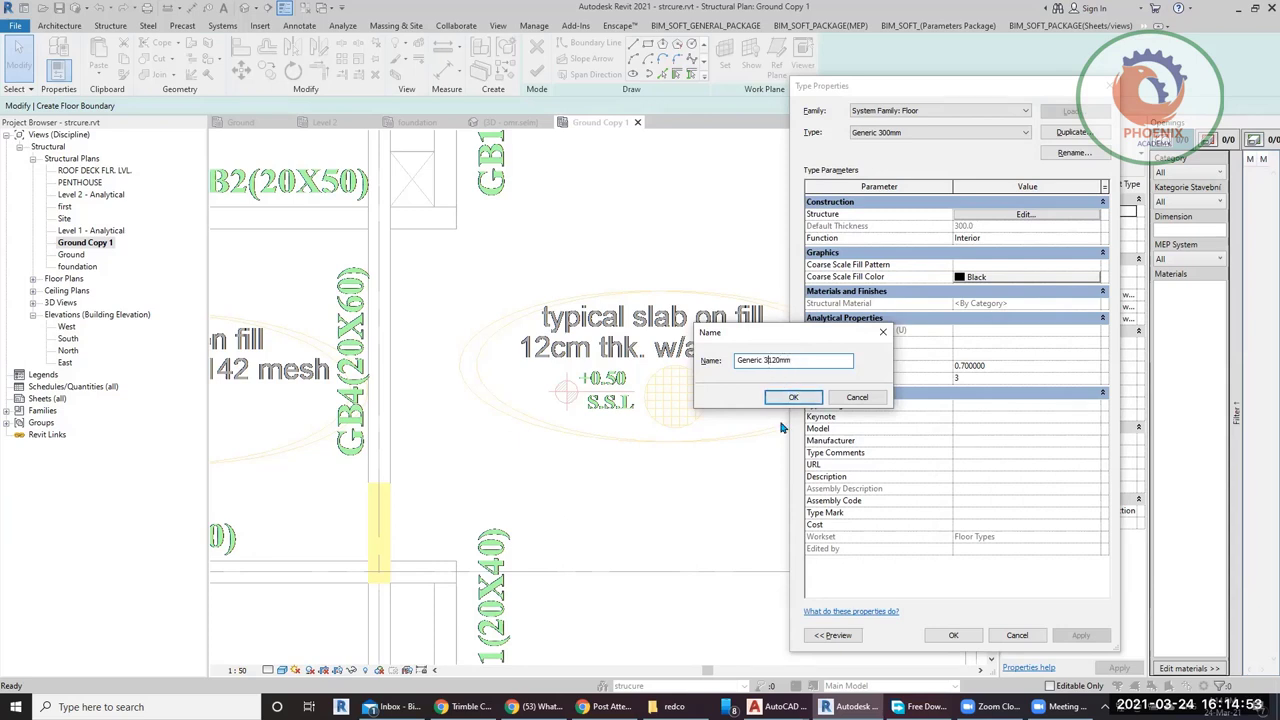
click(791, 398)
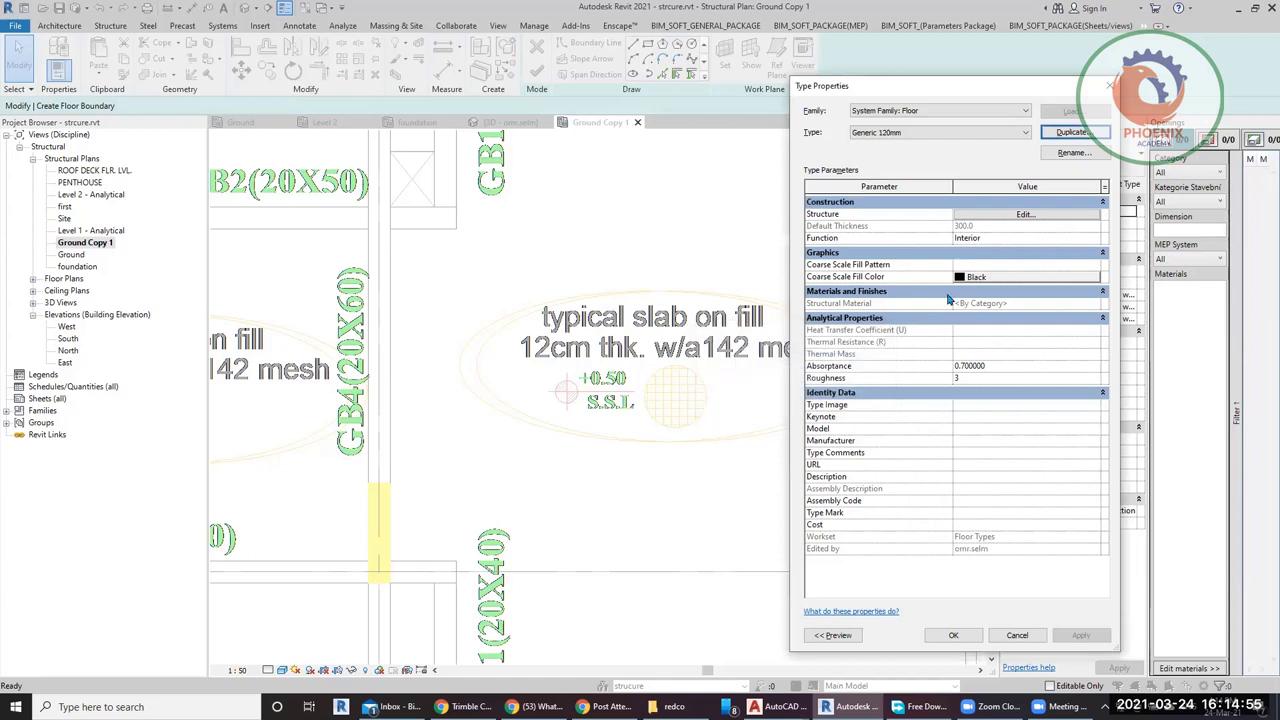
Set the structure layer thickness of the Generic 120mm floor type to 120 mm.
click(1022, 214)
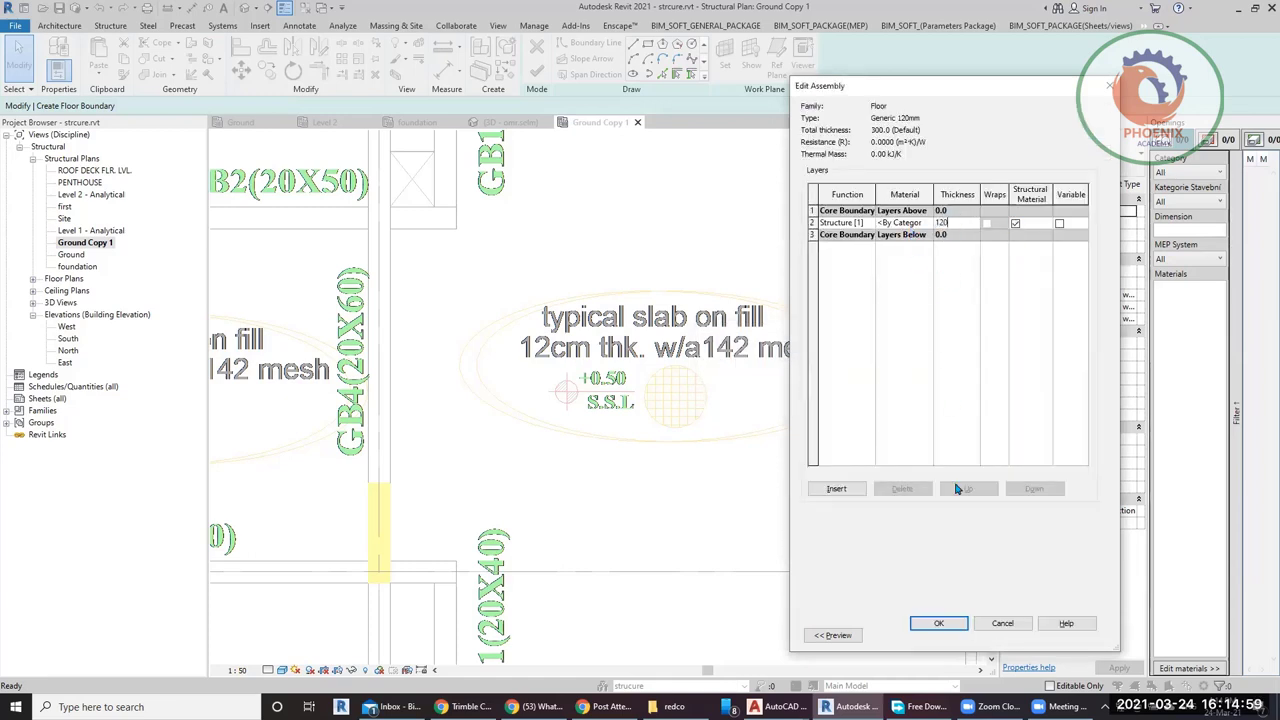
key(Return)
key(Return)
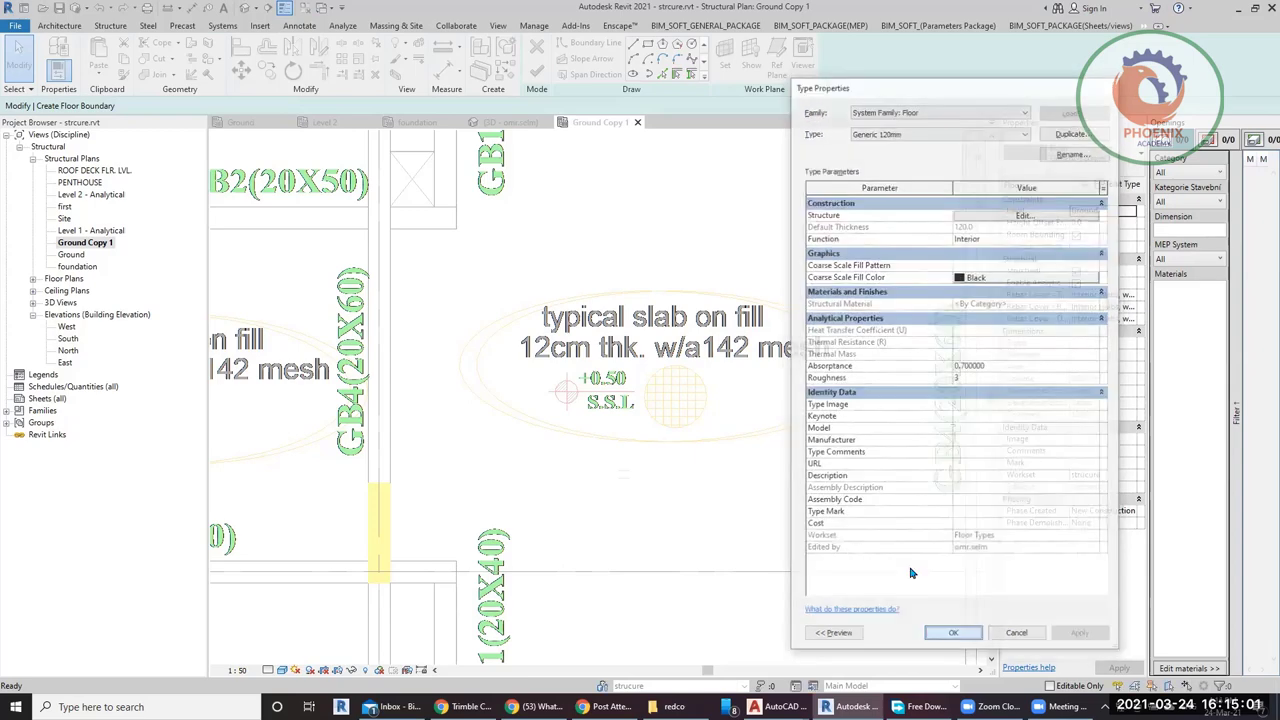
Finish the floor on the Ground level with a height offset of 50 mm, without attaching the walls to it.
scroll(750, 347, down, 6)
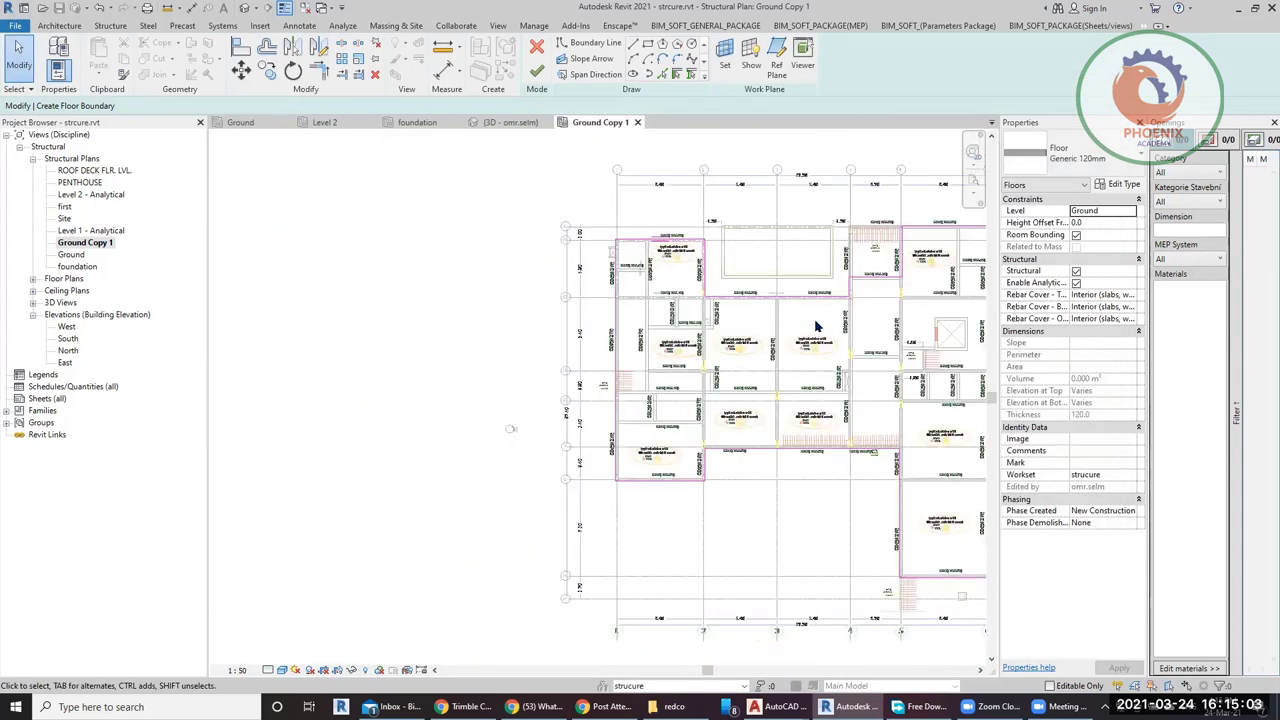
middle_drag(690, 345, 616, 360)
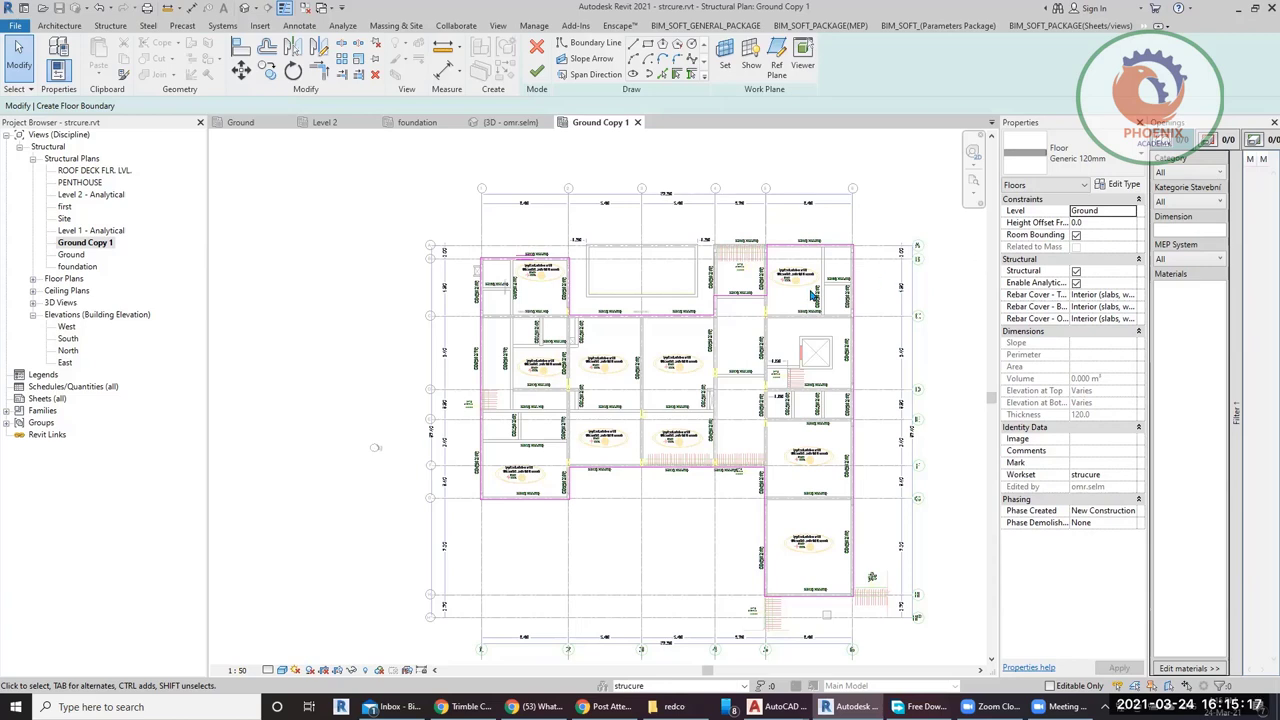
click(1134, 212)
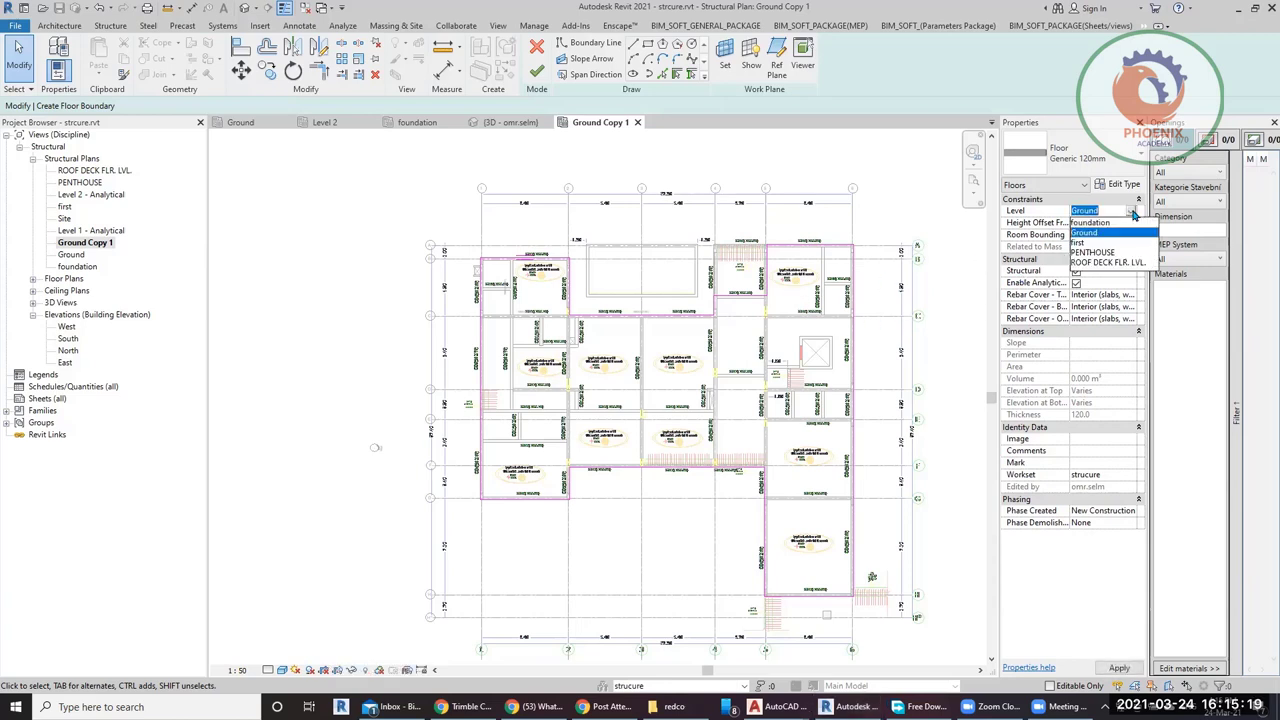
click(1101, 233)
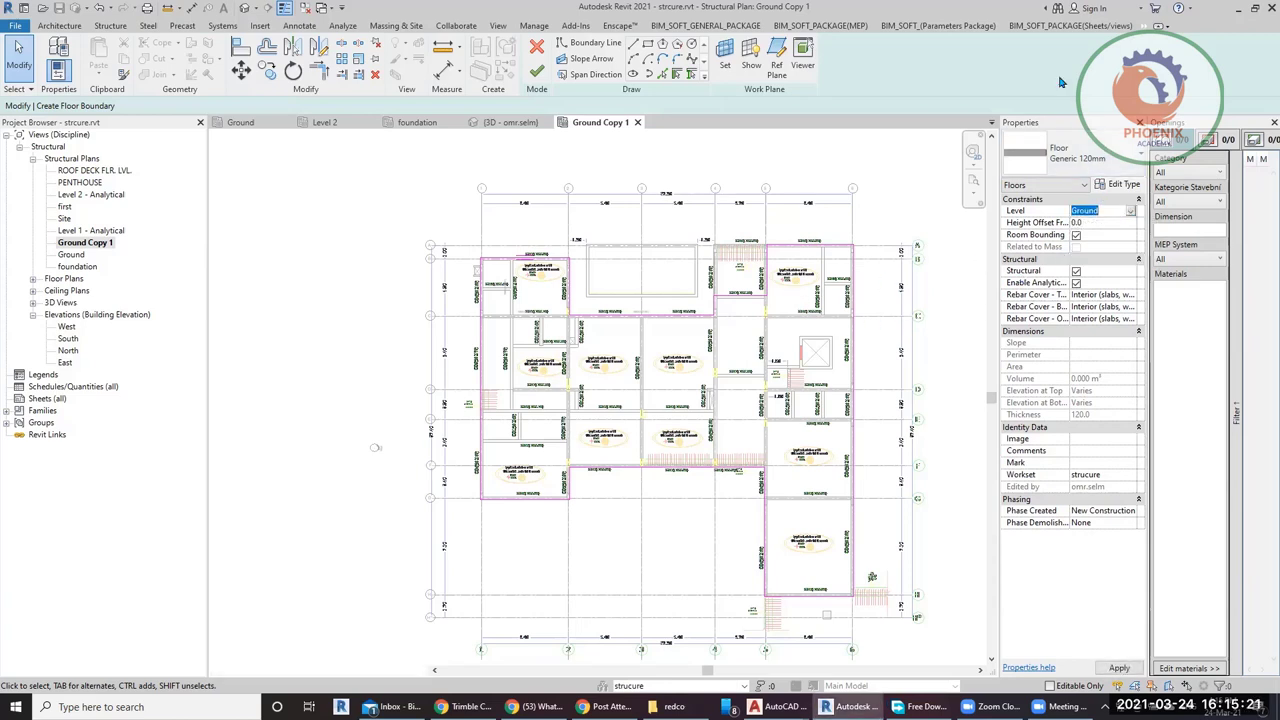
click(1106, 221)
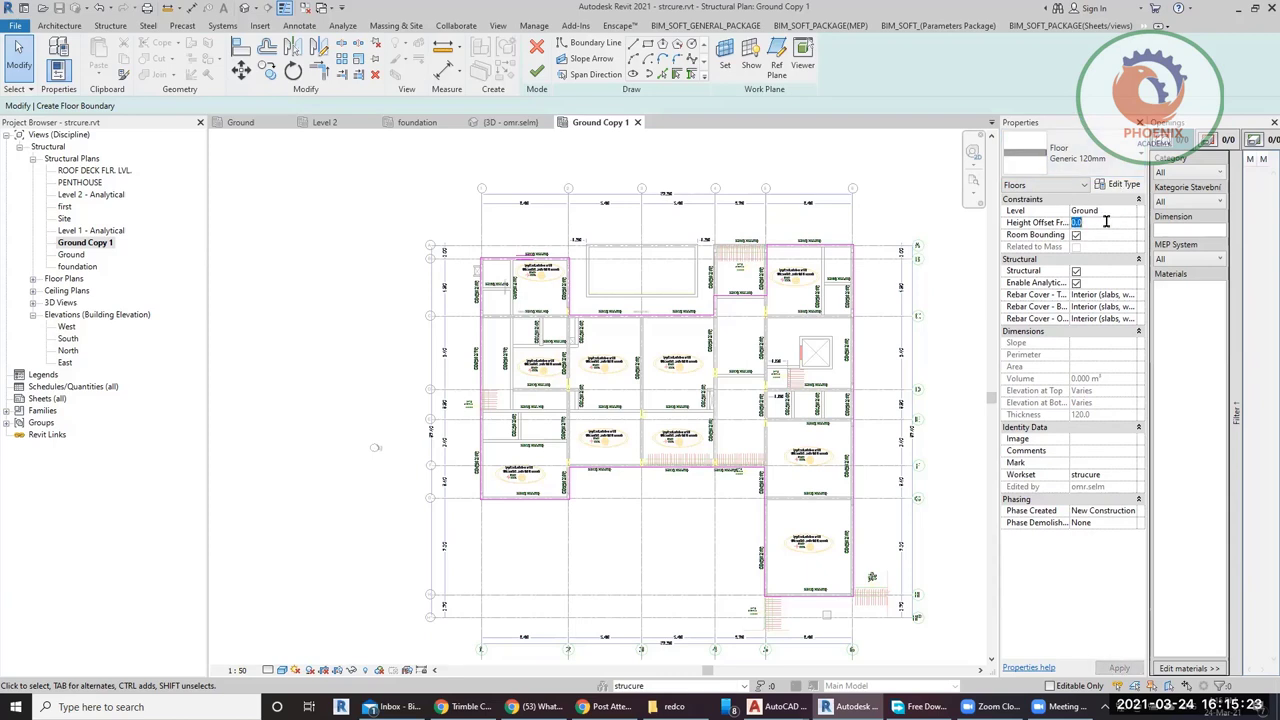
text(50.0)
click(536, 72)
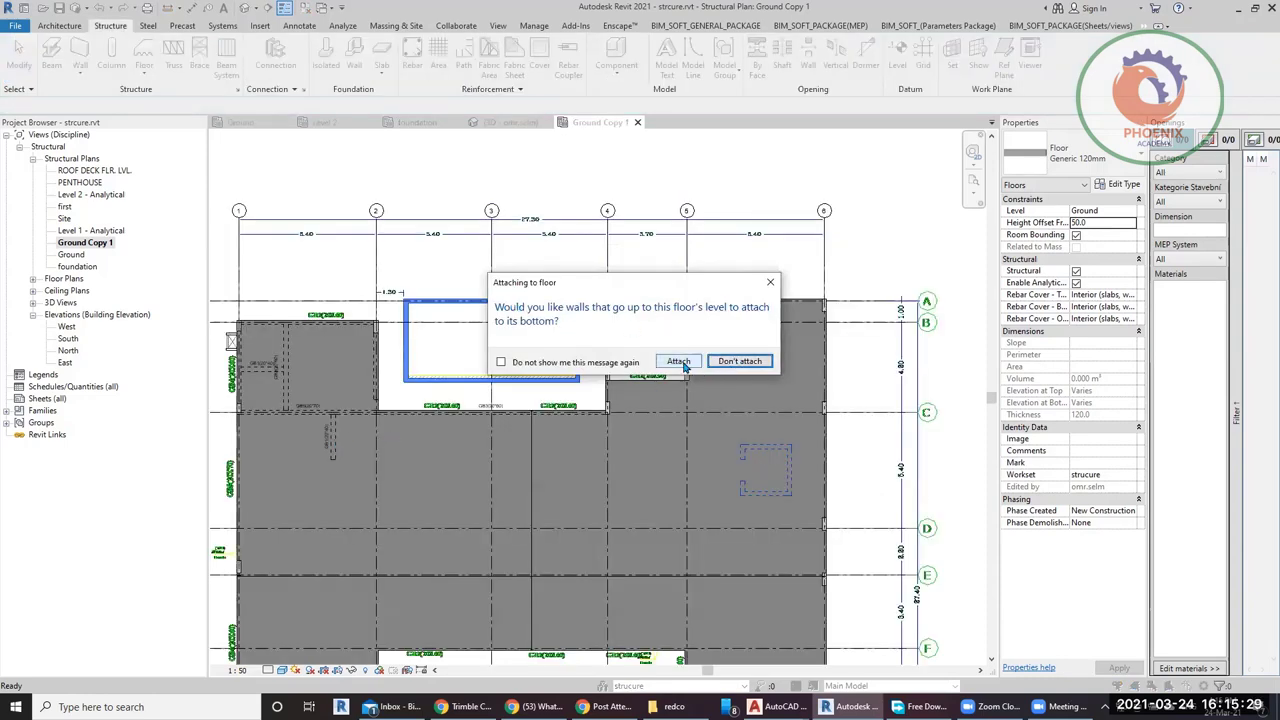
click(738, 361)
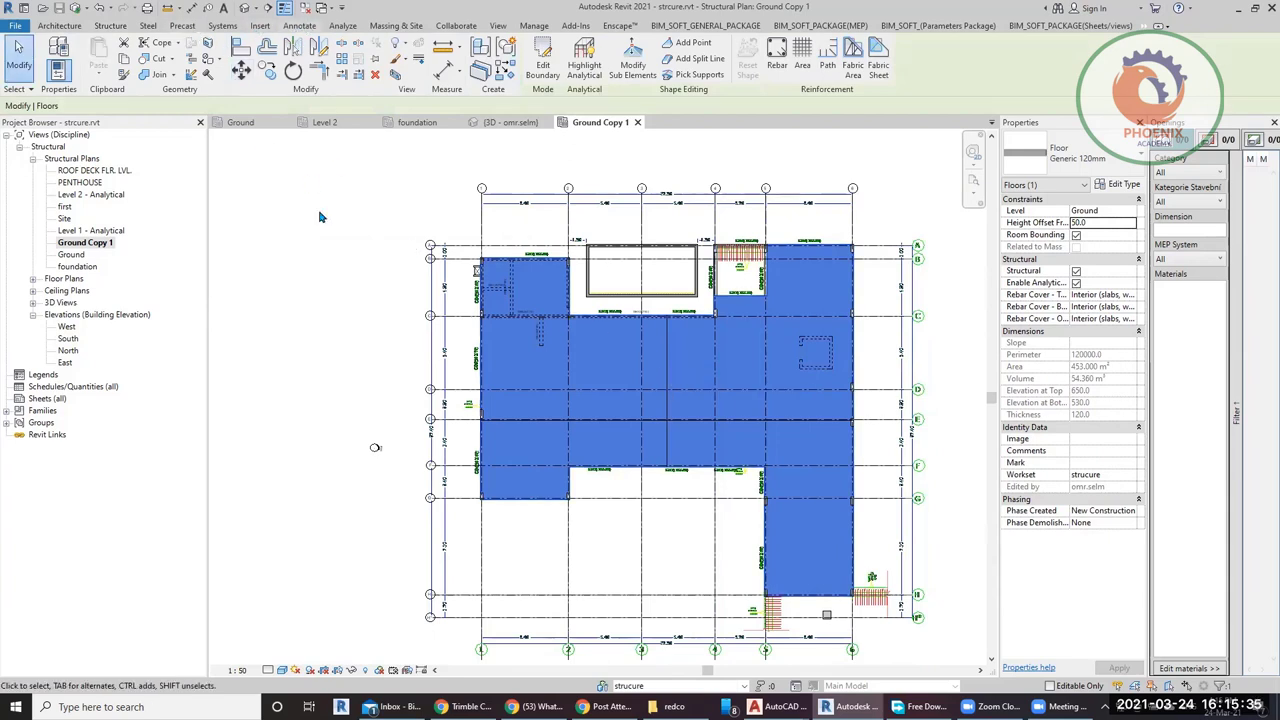
Place a spot elevation with a leader on the slab between grids 2 and 3, below grid C.
click(299, 25)
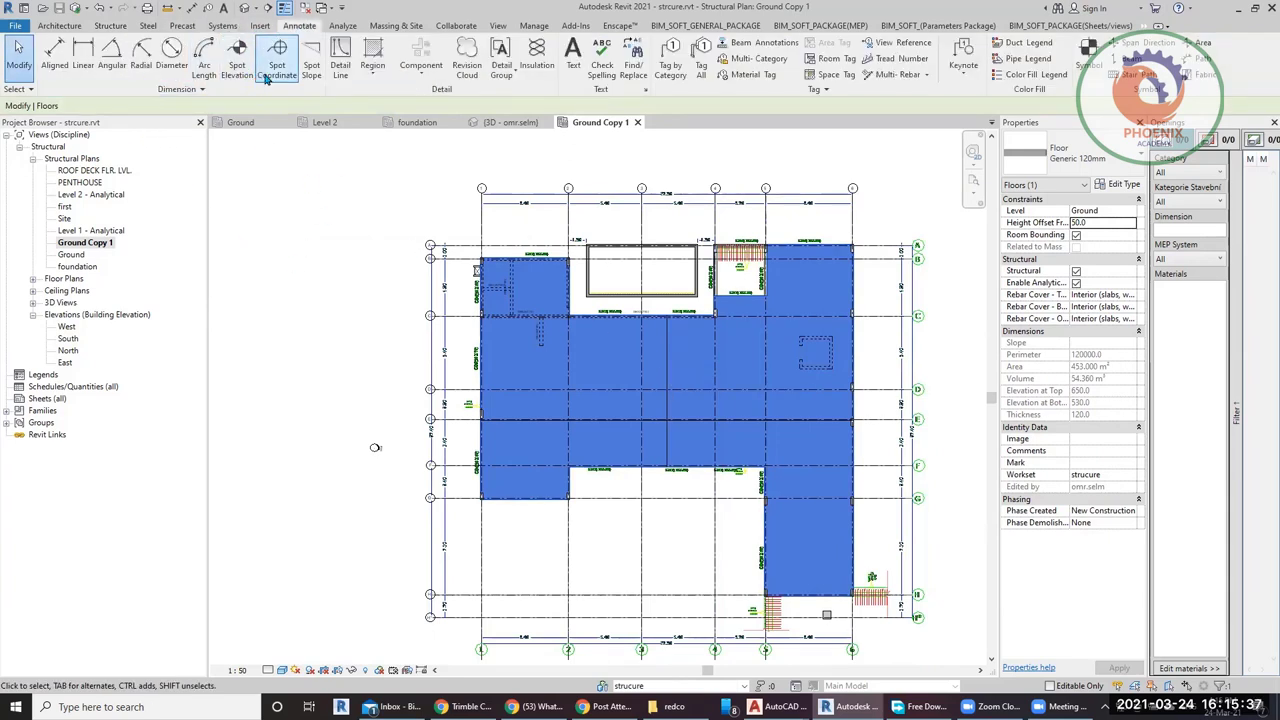
click(238, 65)
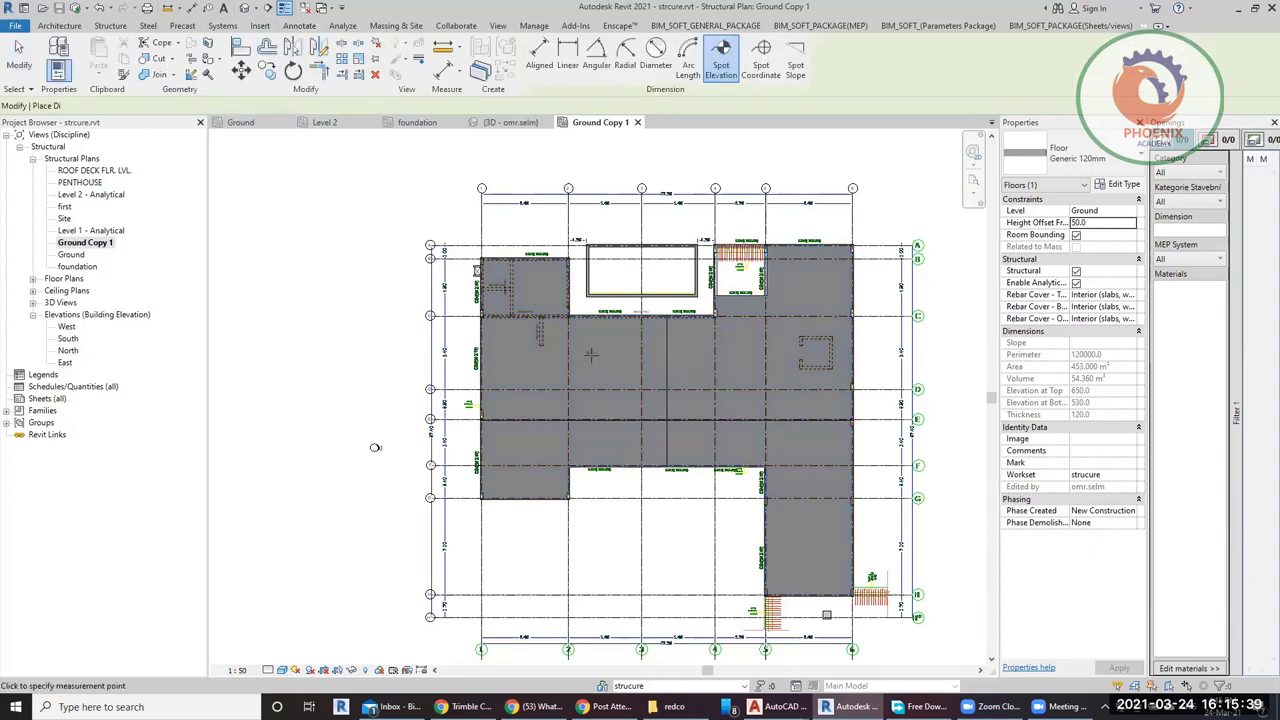
scroll(591, 354, up, 7)
click(603, 369)
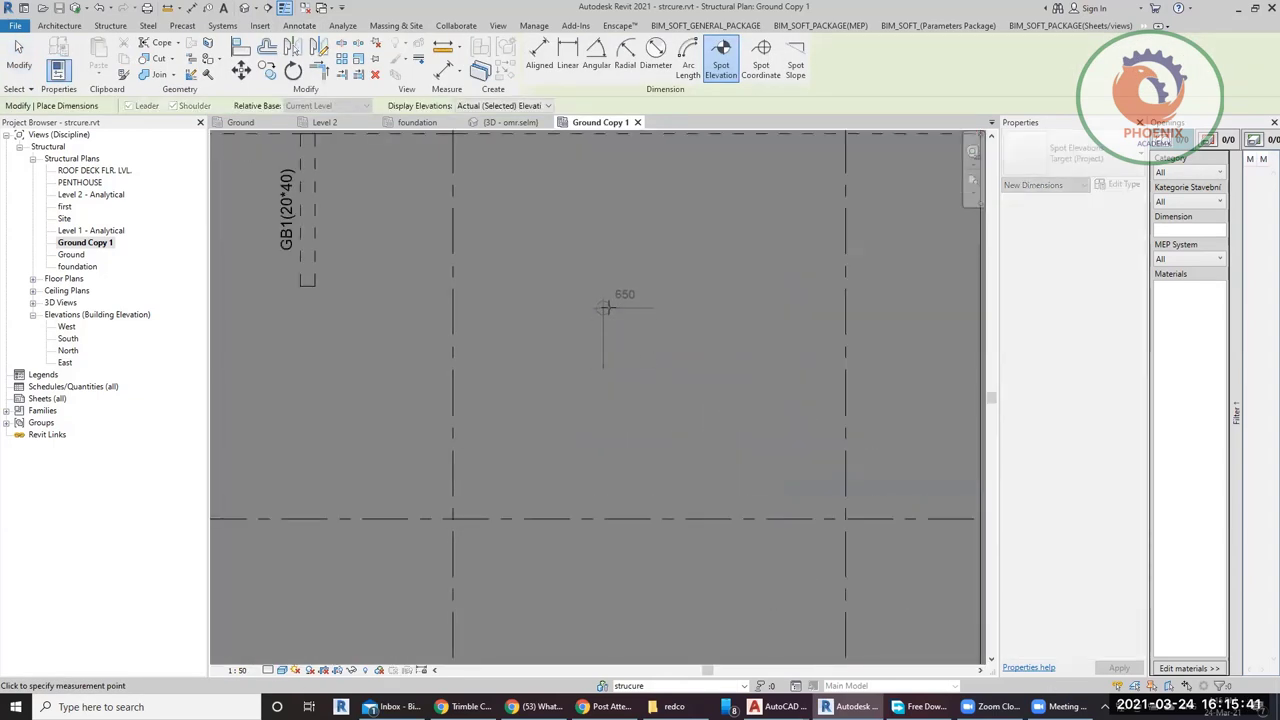
click(686, 306)
scroll(497, 361, down, 3)
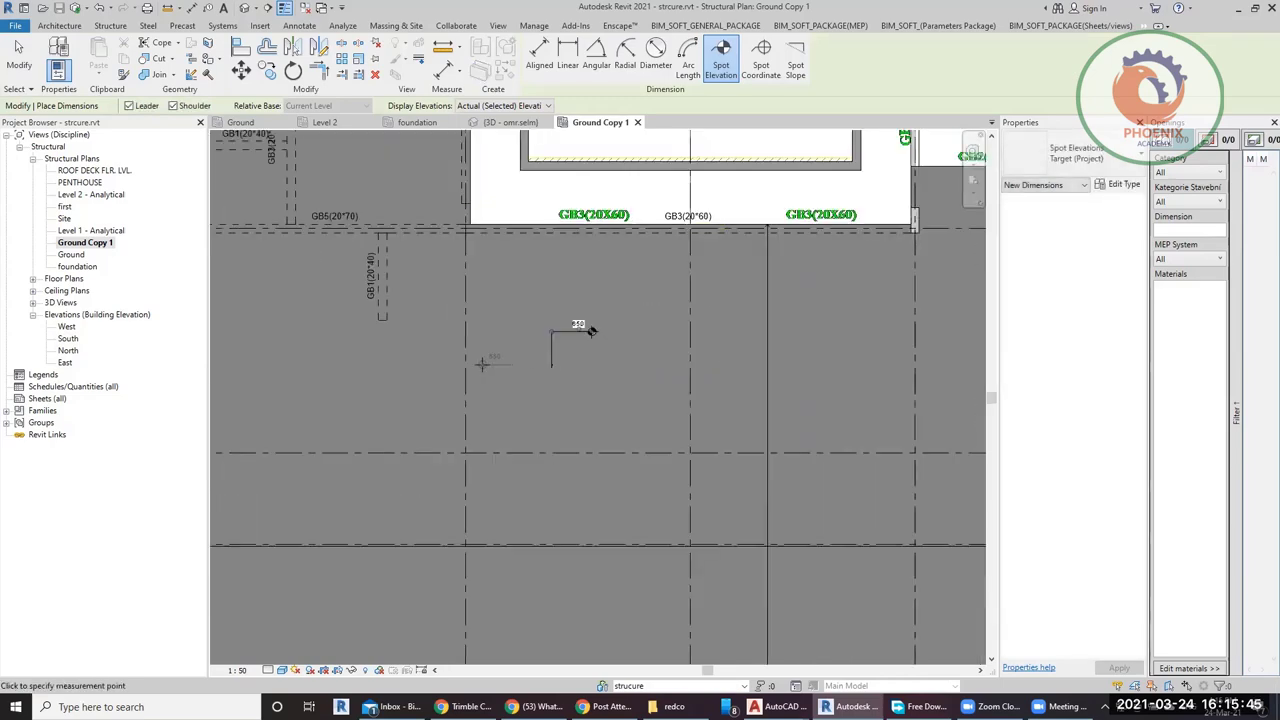
key(Escape)
key(Escape)
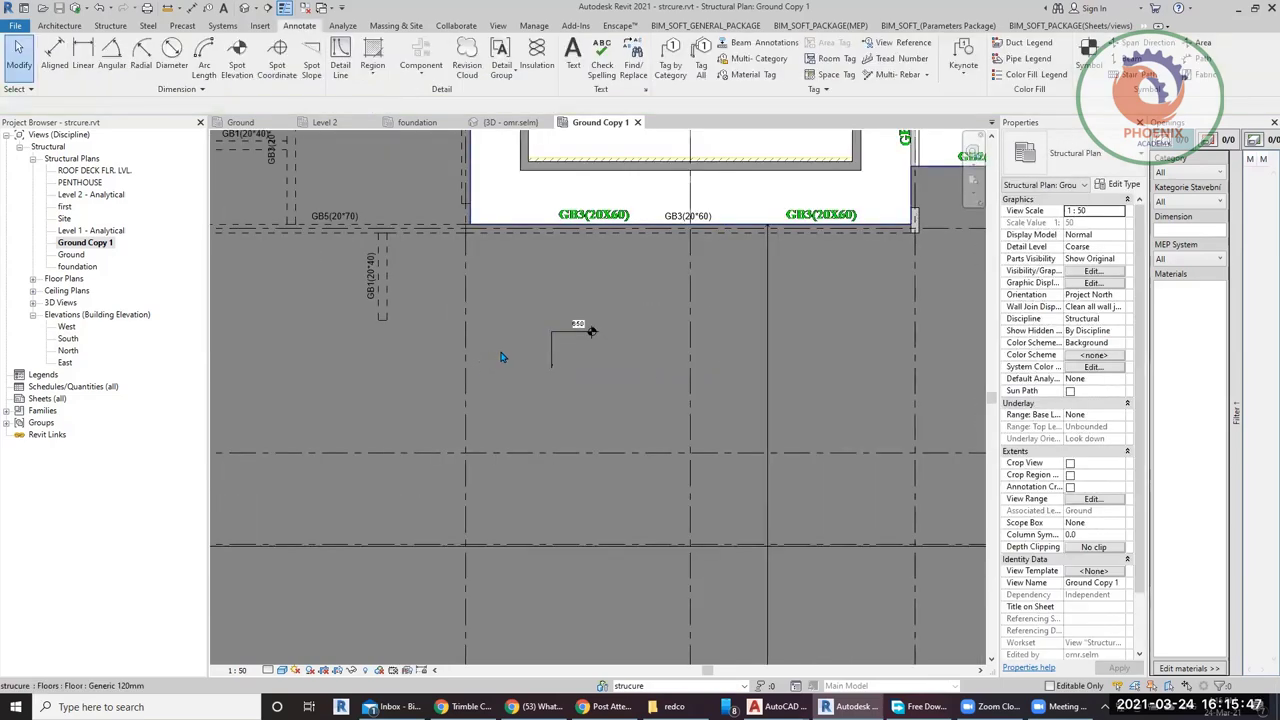
Move the slab to an elevation of 50 by editing its spot elevation value.
click(502, 357)
click(563, 319)
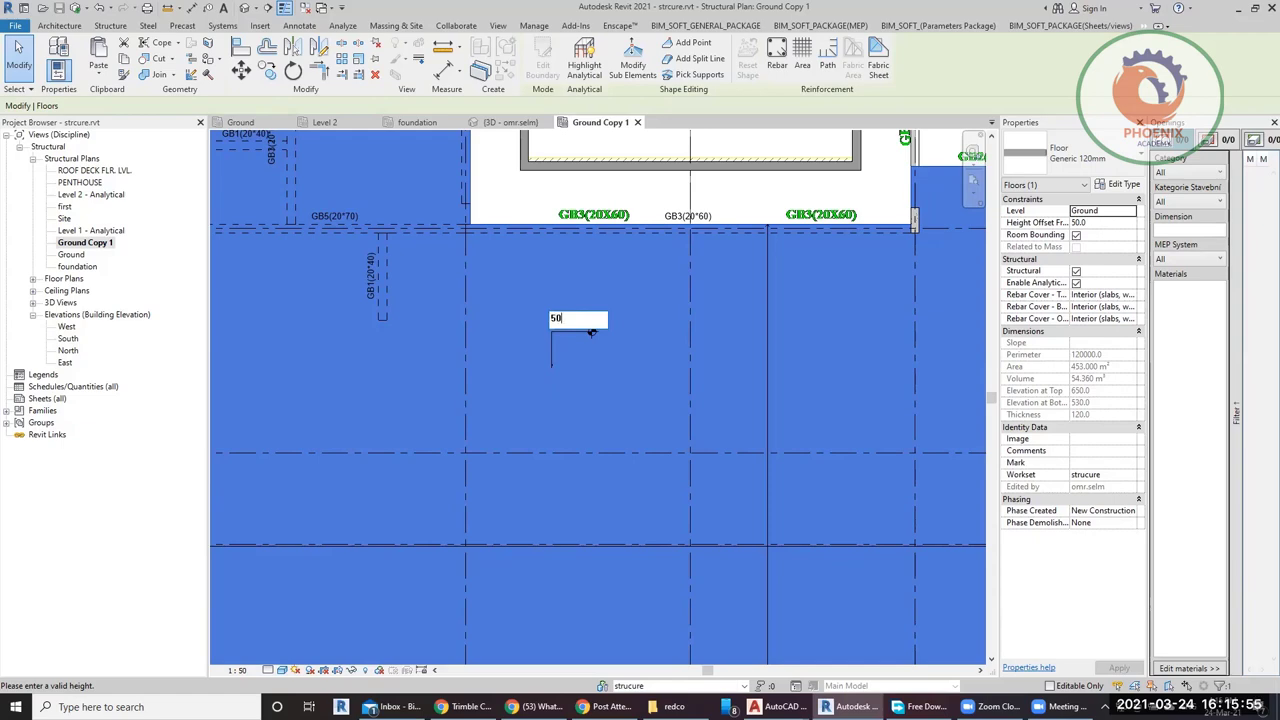
key(Return)
scroll(575, 335, down, 3)
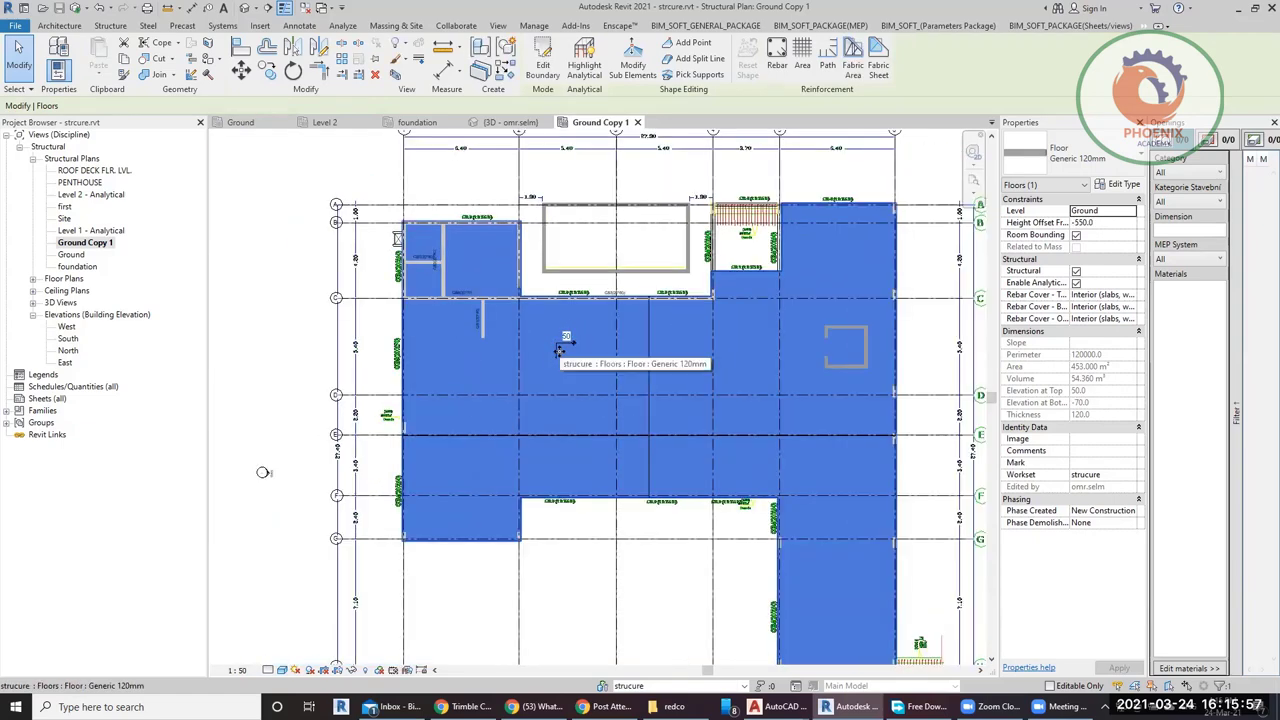
Inspect the slab in 3D and, in the West elevation, add an aligned dimension between the slab's top face and the Ground level.
click(245, 12)
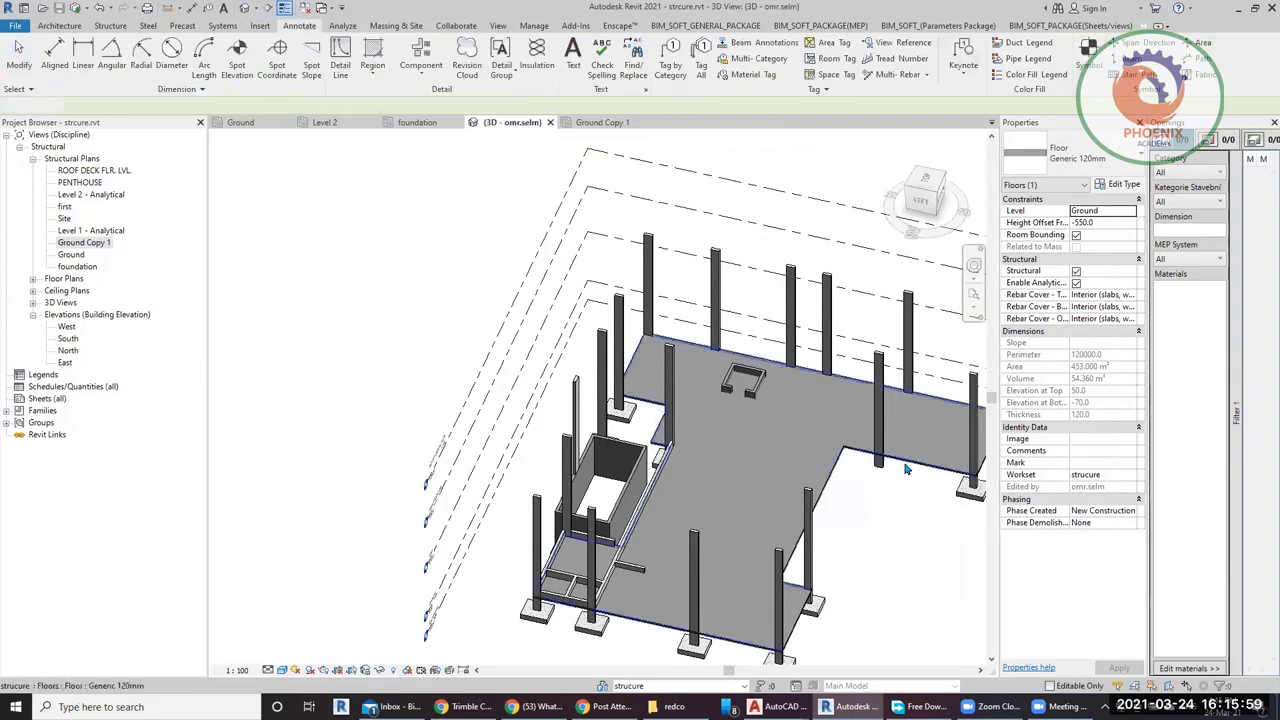
shift+middle_drag(521, 280, 590, 490)
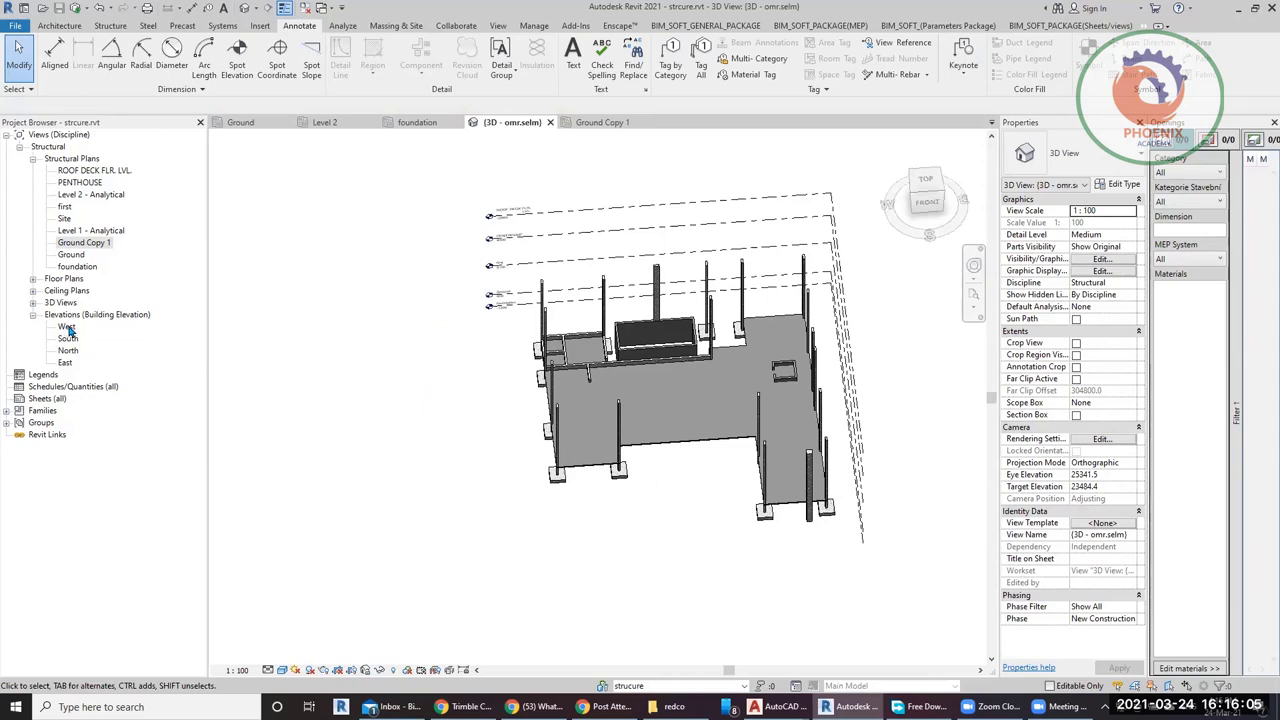
double_click(67, 327)
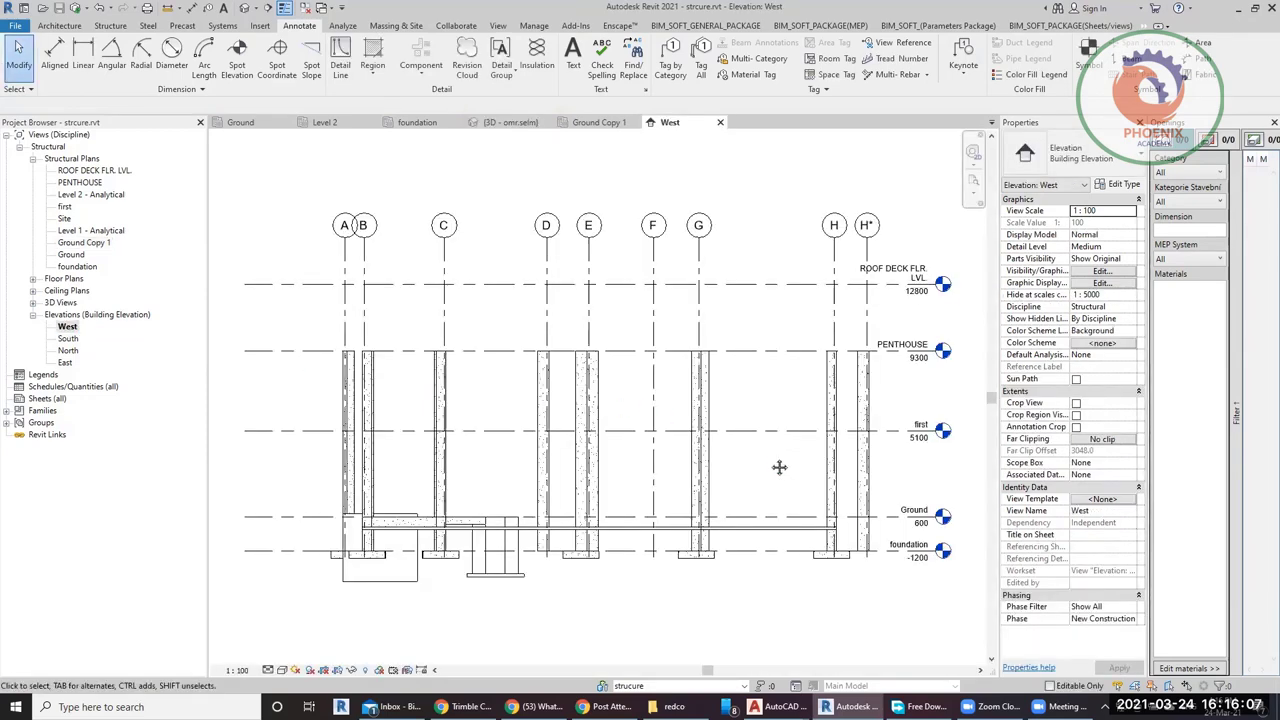
scroll(779, 467, up, 4)
scroll(754, 405, up, 2)
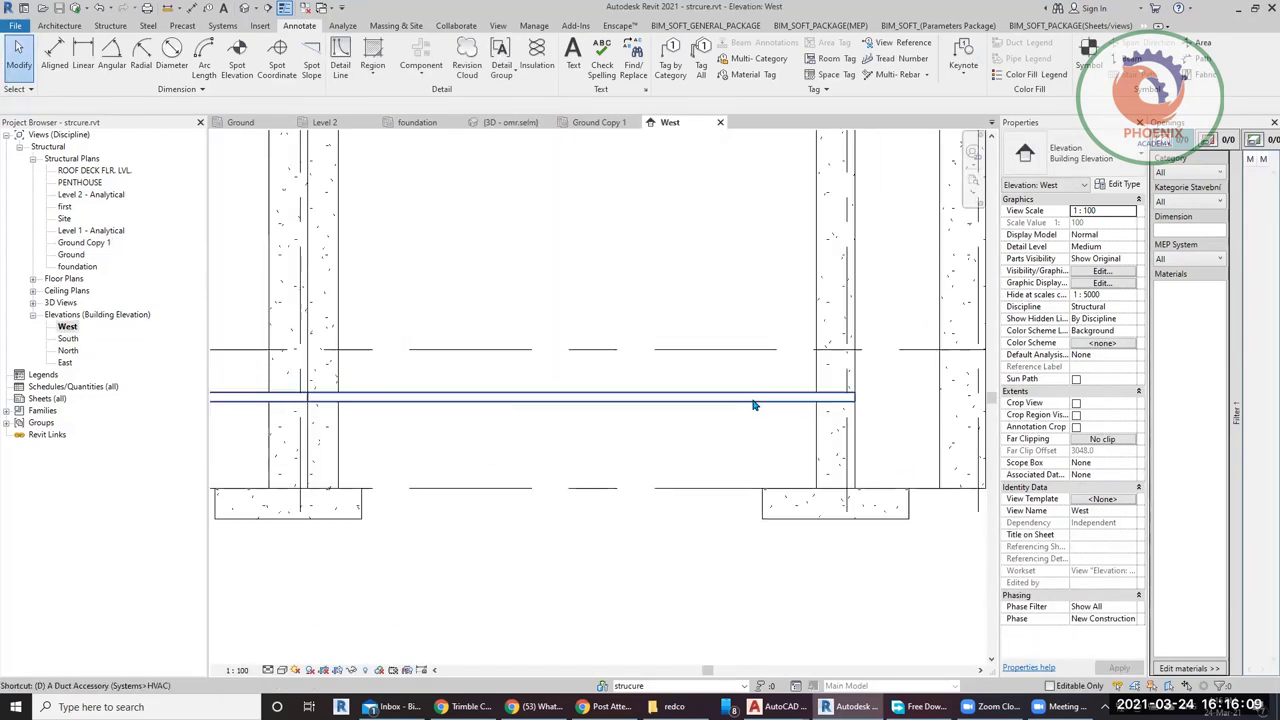
key(d)
key(i)
click(768, 393)
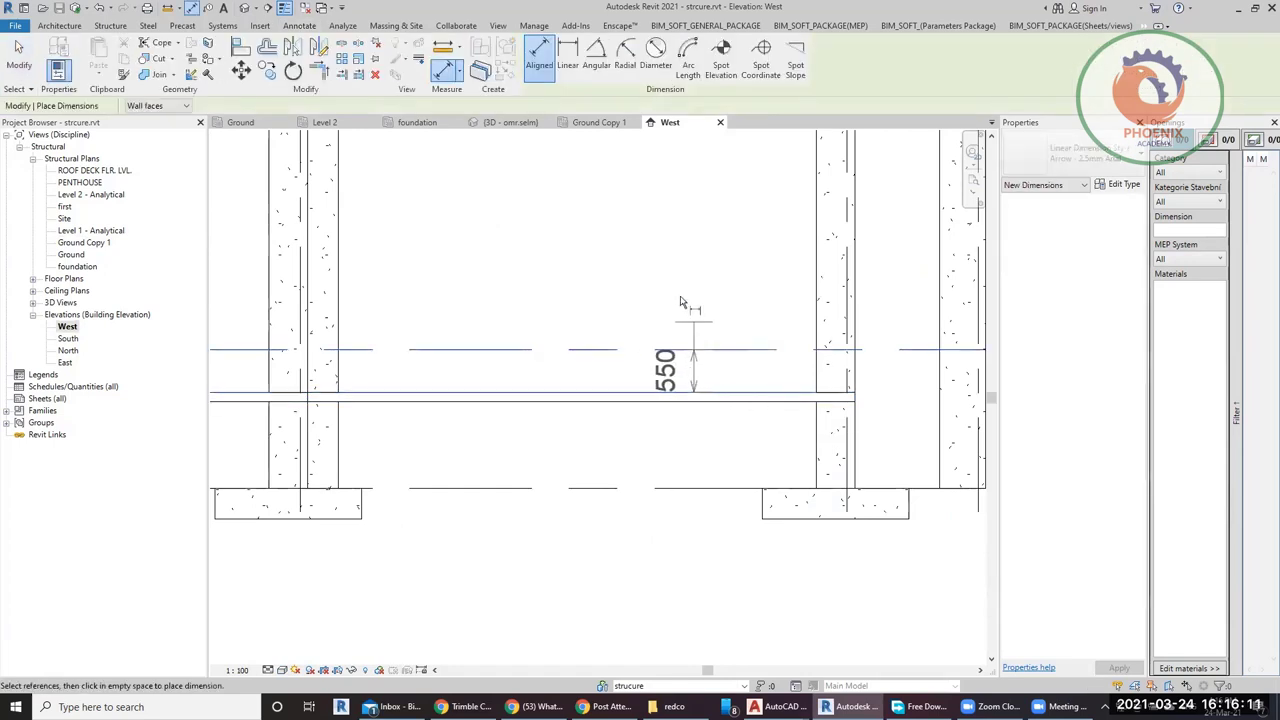
click(665, 300)
scroll(345, 314, down, 2)
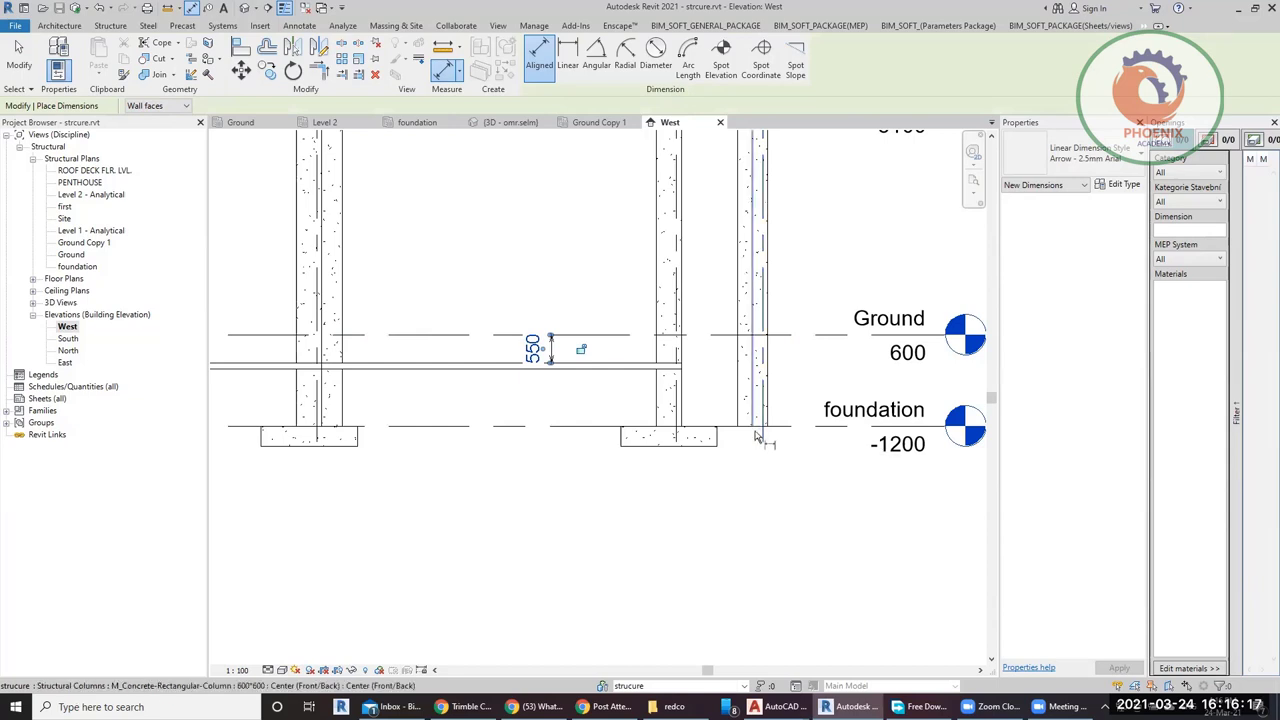
Select the slab in the West elevation and set its dimension below the Ground level to 500 mm.
key(Escape)
key(Escape)
click(534, 356)
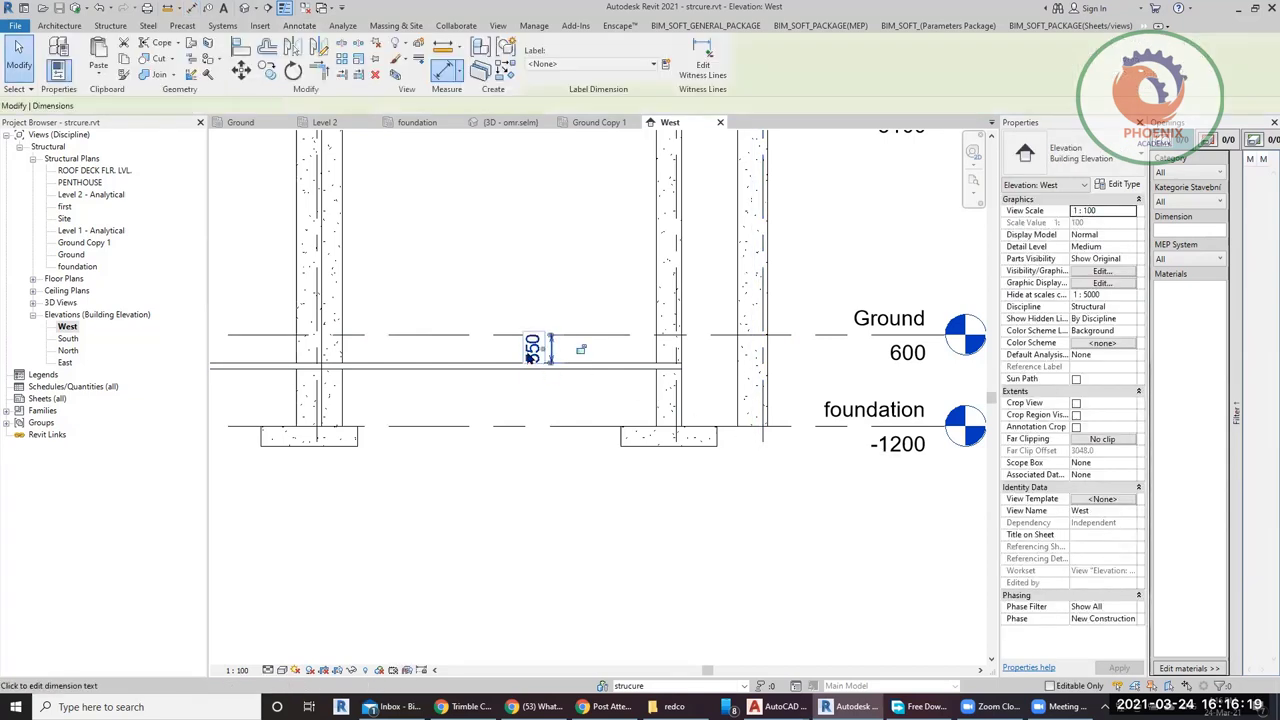
click(534, 356)
click(743, 488)
key(Escape)
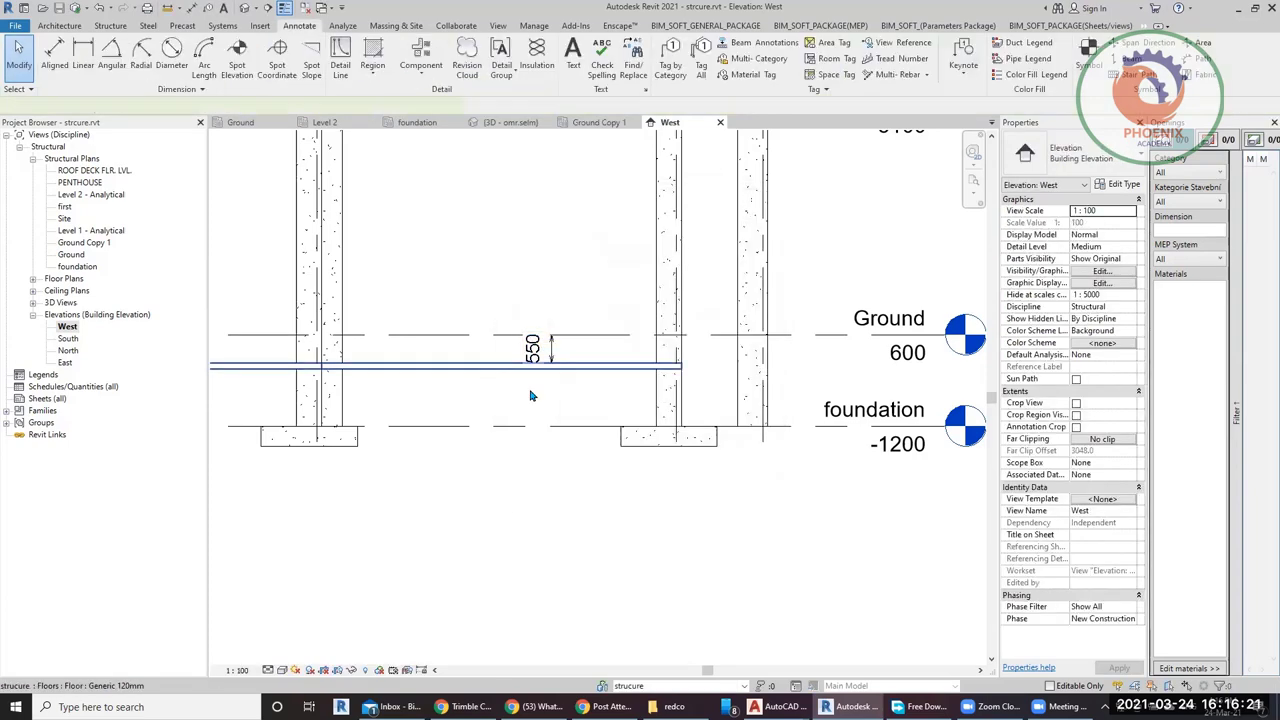
click(505, 366)
click(537, 349)
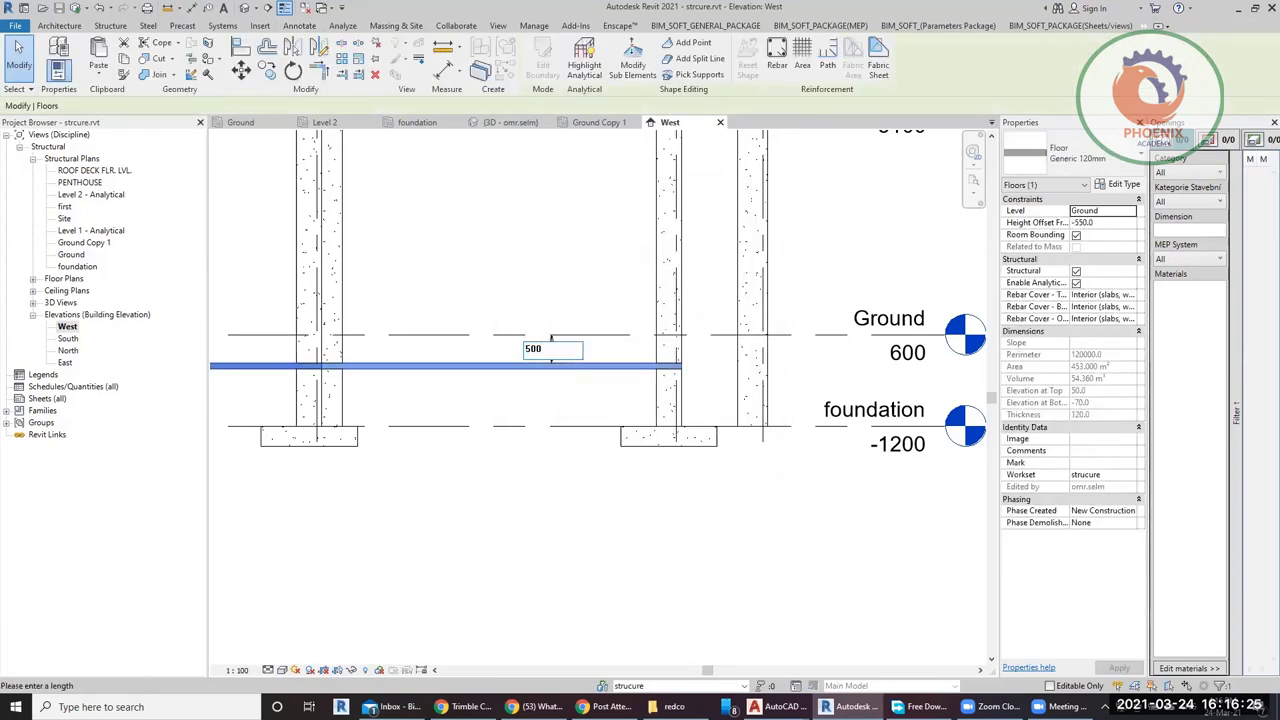
text(500)
key(Return)
key(Escape)
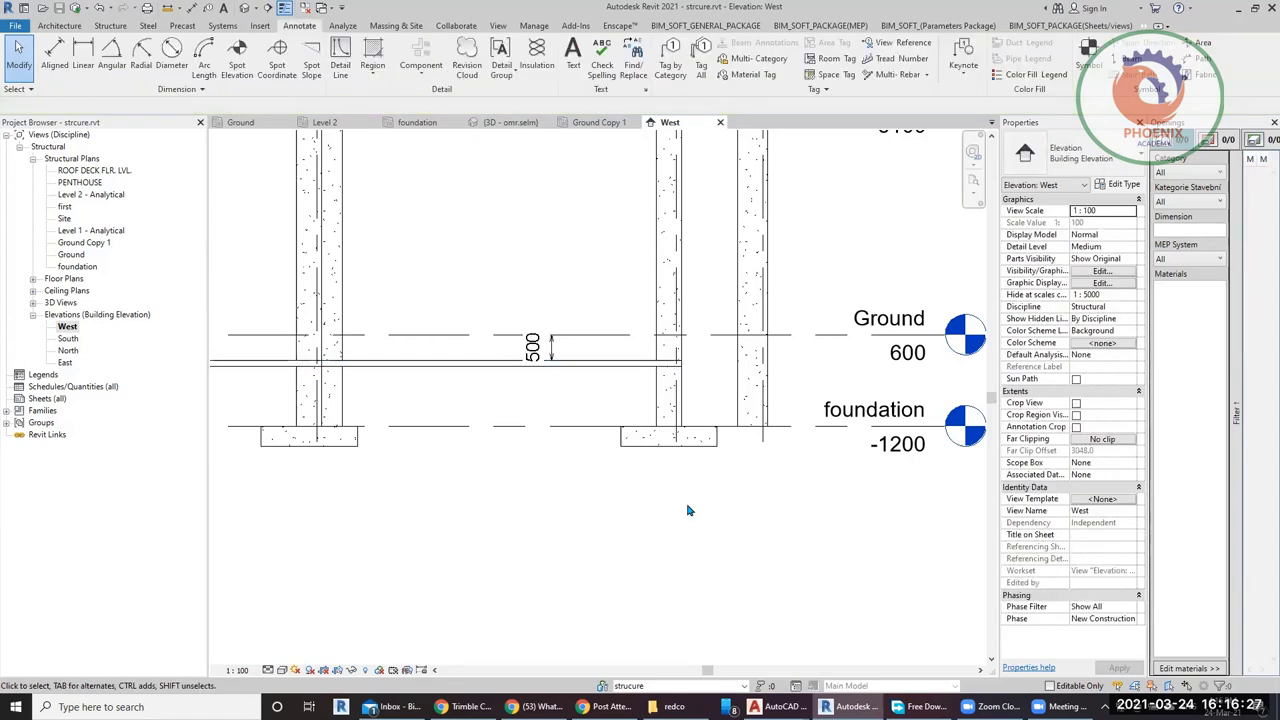
Set the slab's dimension below the Ground level to 100 mm and deselect the slab.
scroll(608, 509, down, 2)
scroll(771, 396, down, 3)
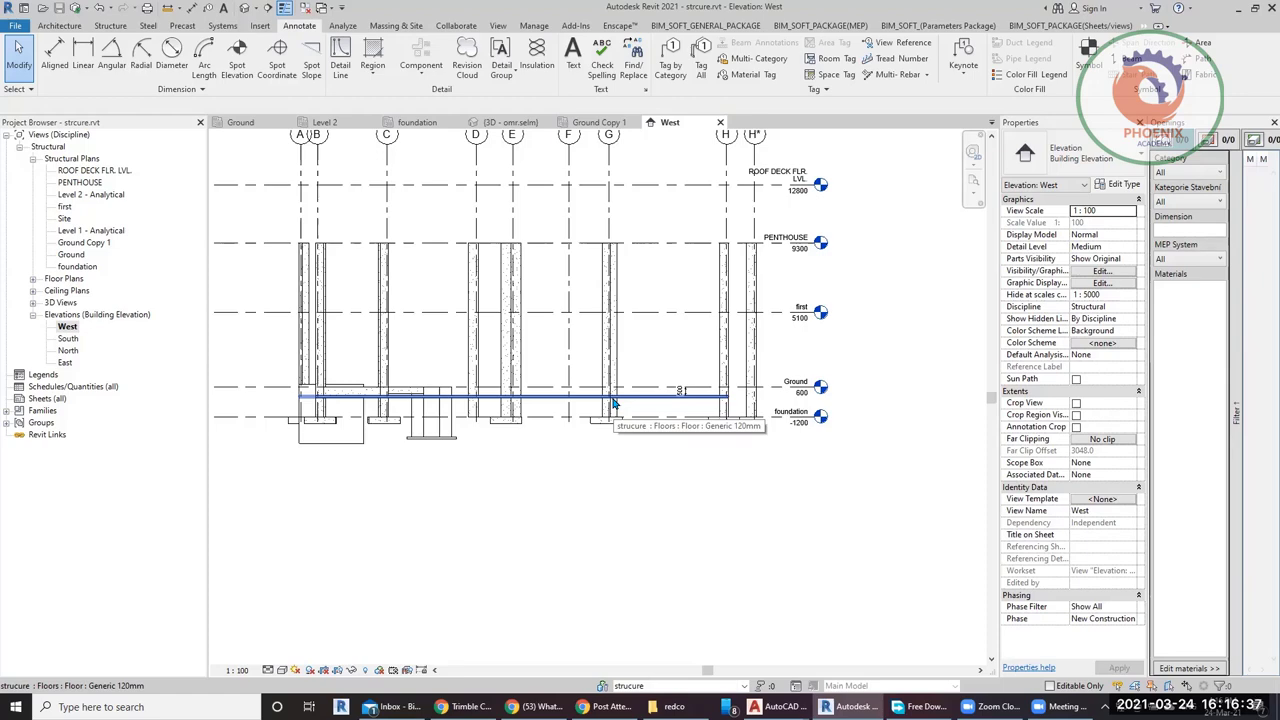
scroll(680, 400, up, 5)
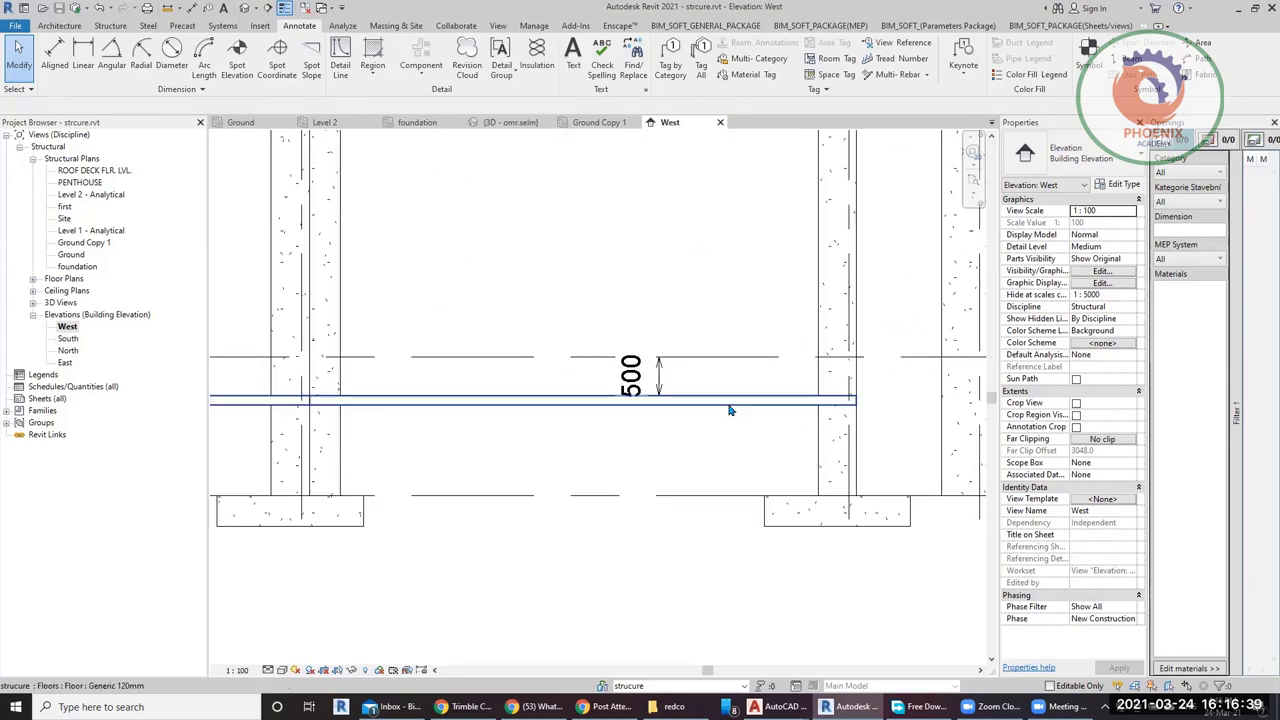
click(729, 410)
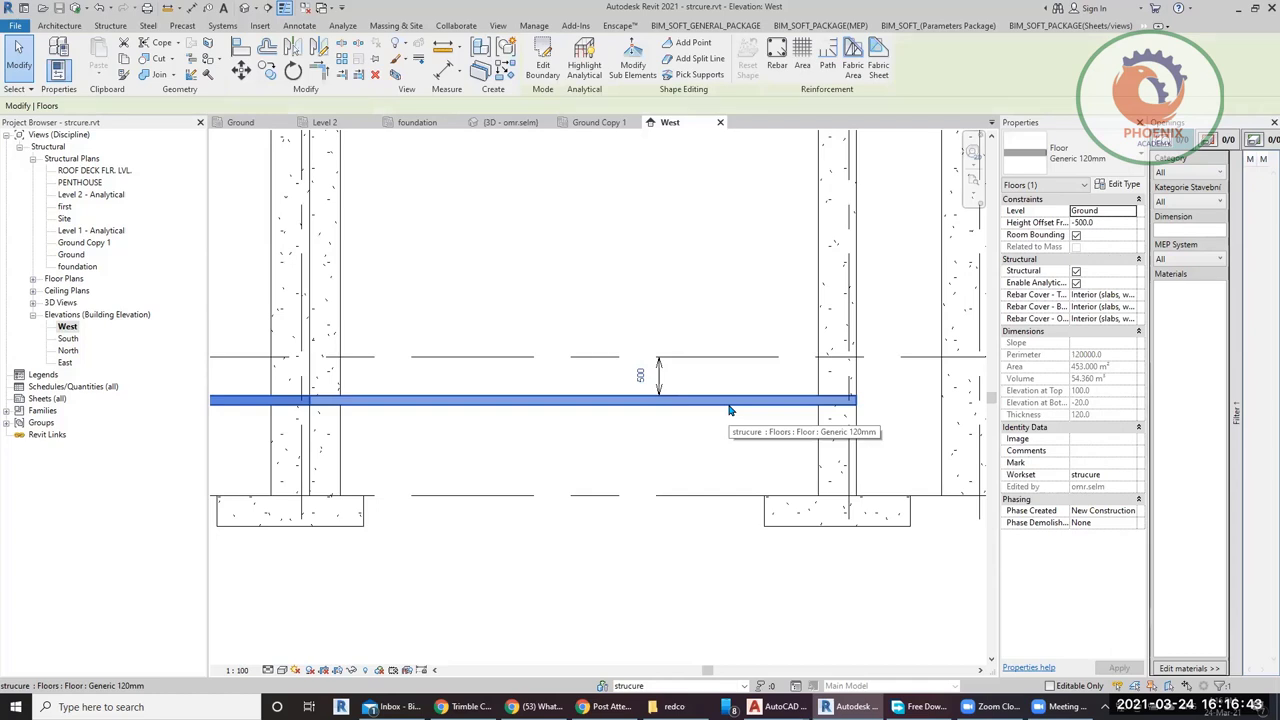
scroll(673, 465, down, 2)
scroll(673, 465, down, 1)
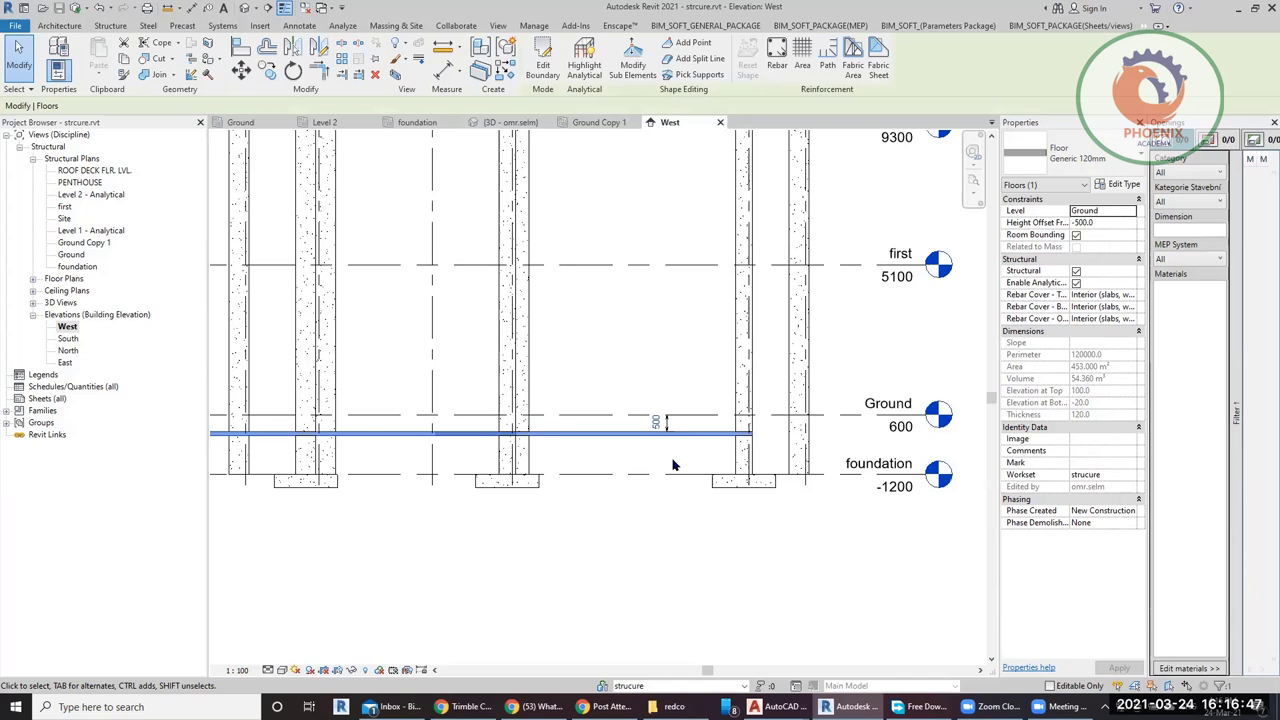
click(655, 422)
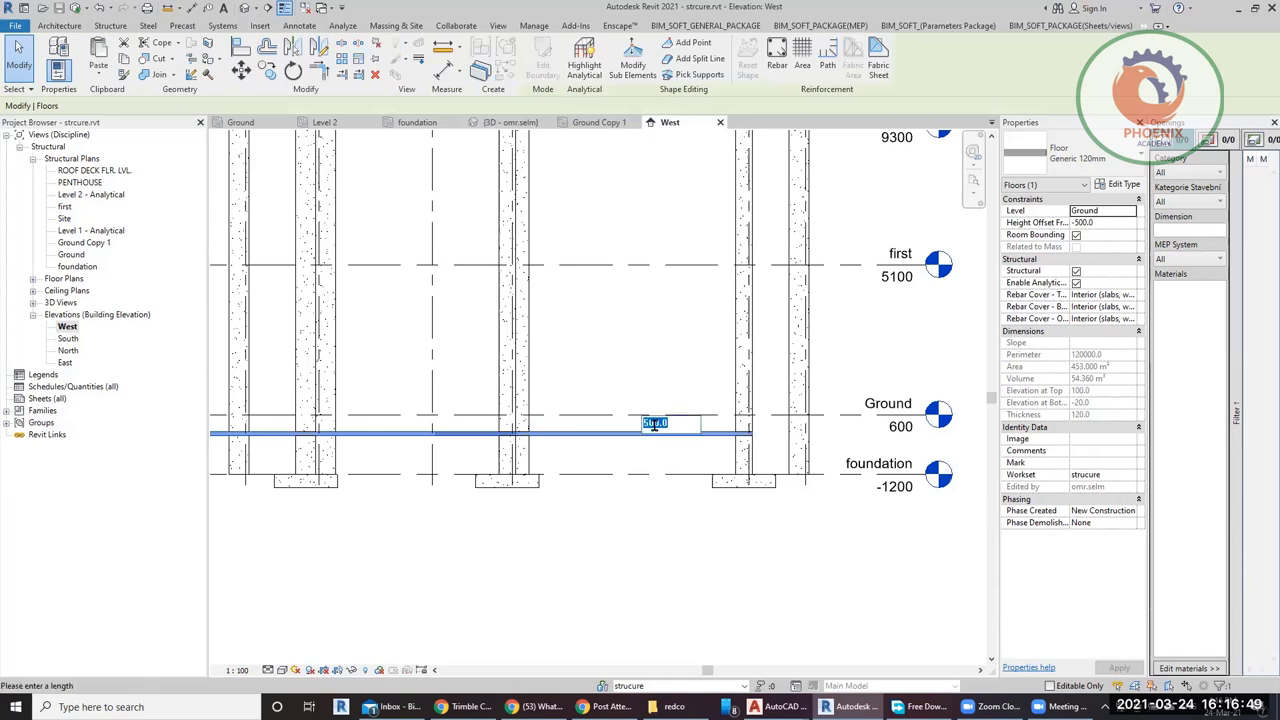
text(100)
key(Return)
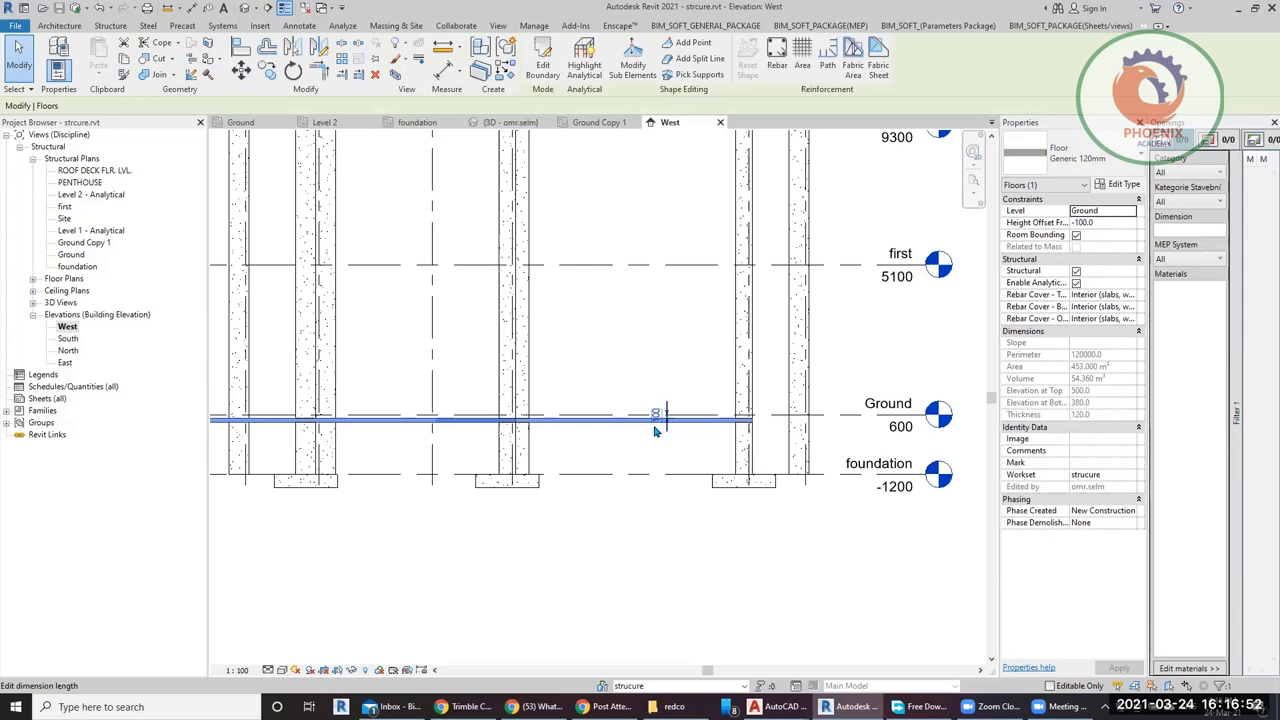
click(676, 550)
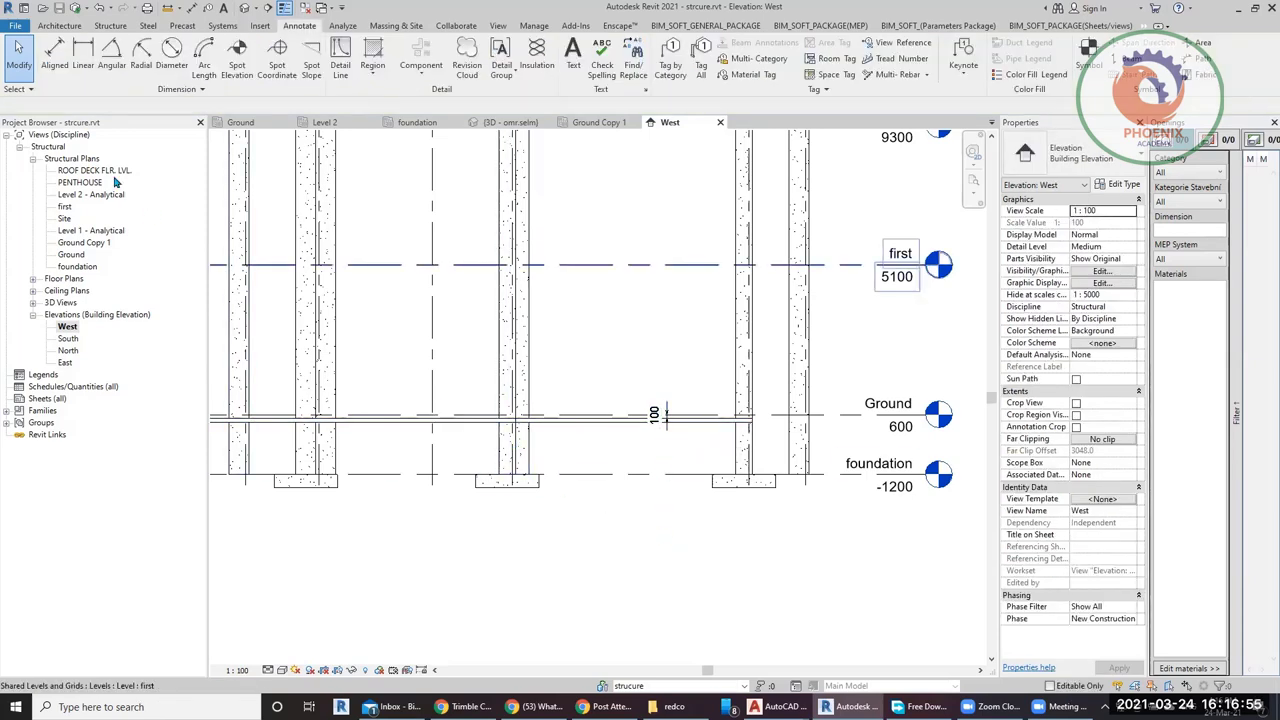
Open the slab type's structure with its preview and insert a layer below the core boundary with the Structural Deck [1] function.
click(539, 427)
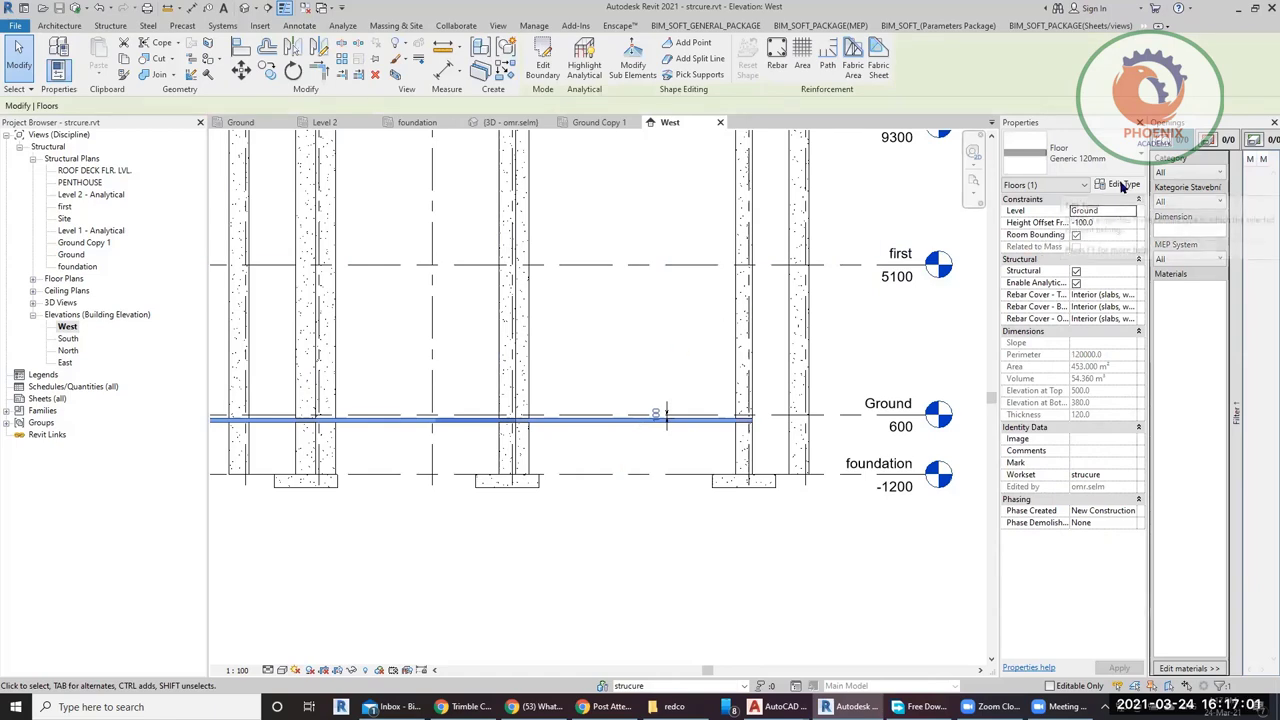
click(1122, 186)
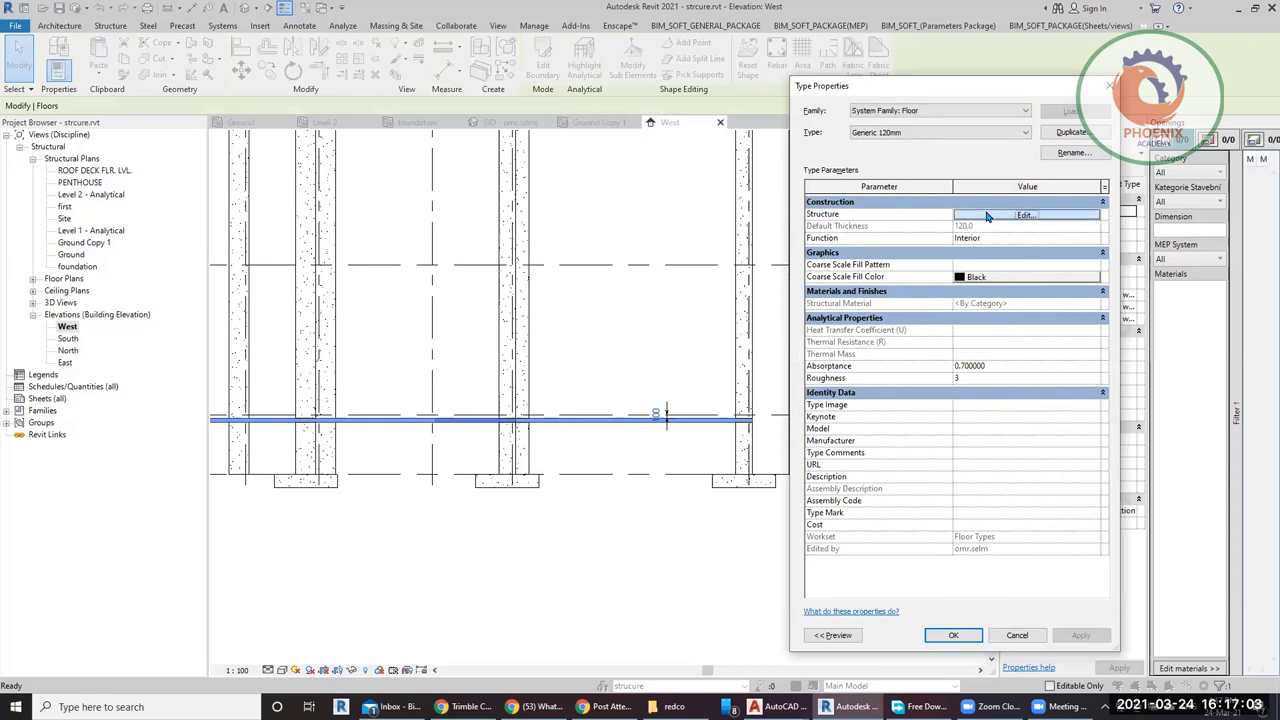
click(1025, 215)
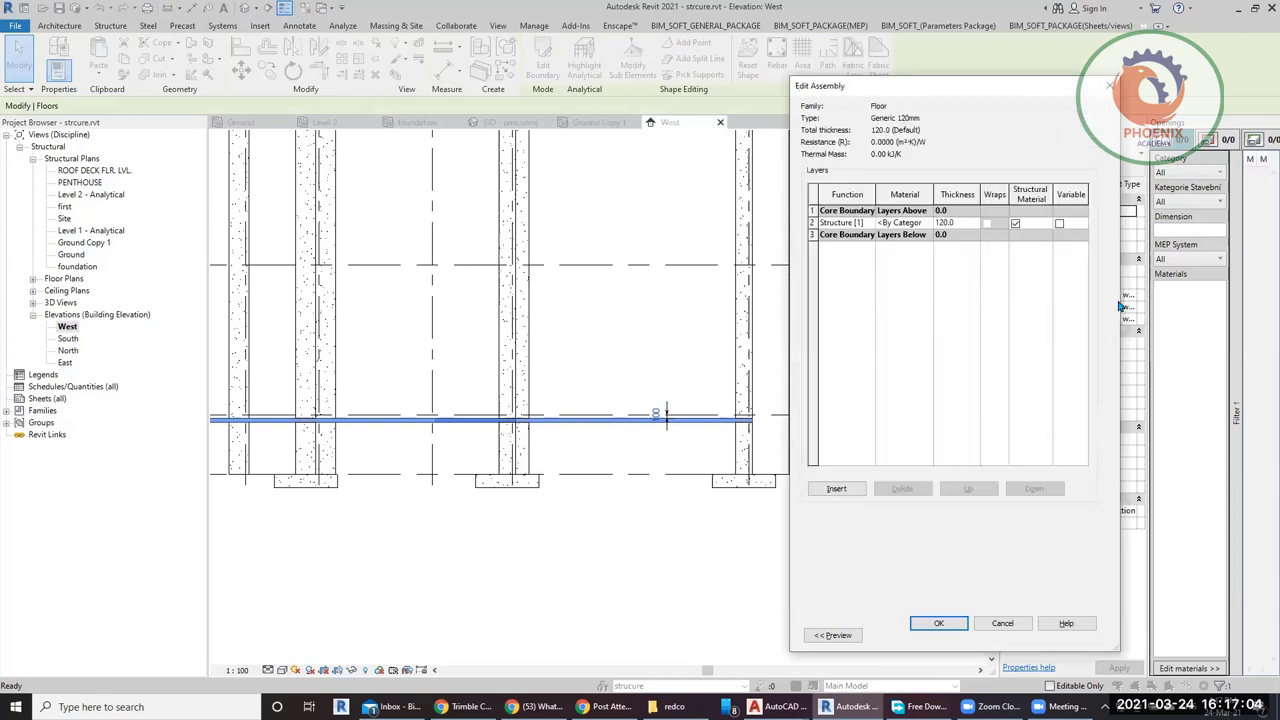
click(833, 635)
click(975, 488)
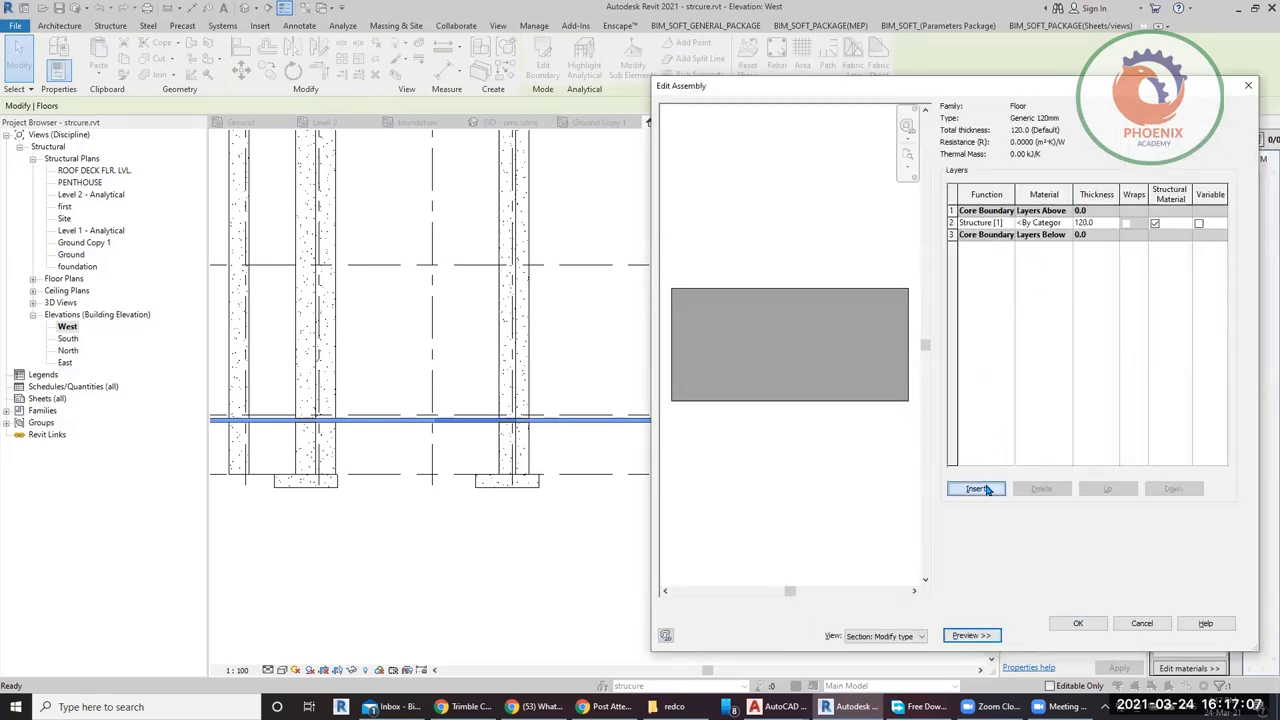
click(1012, 246)
click(1008, 246)
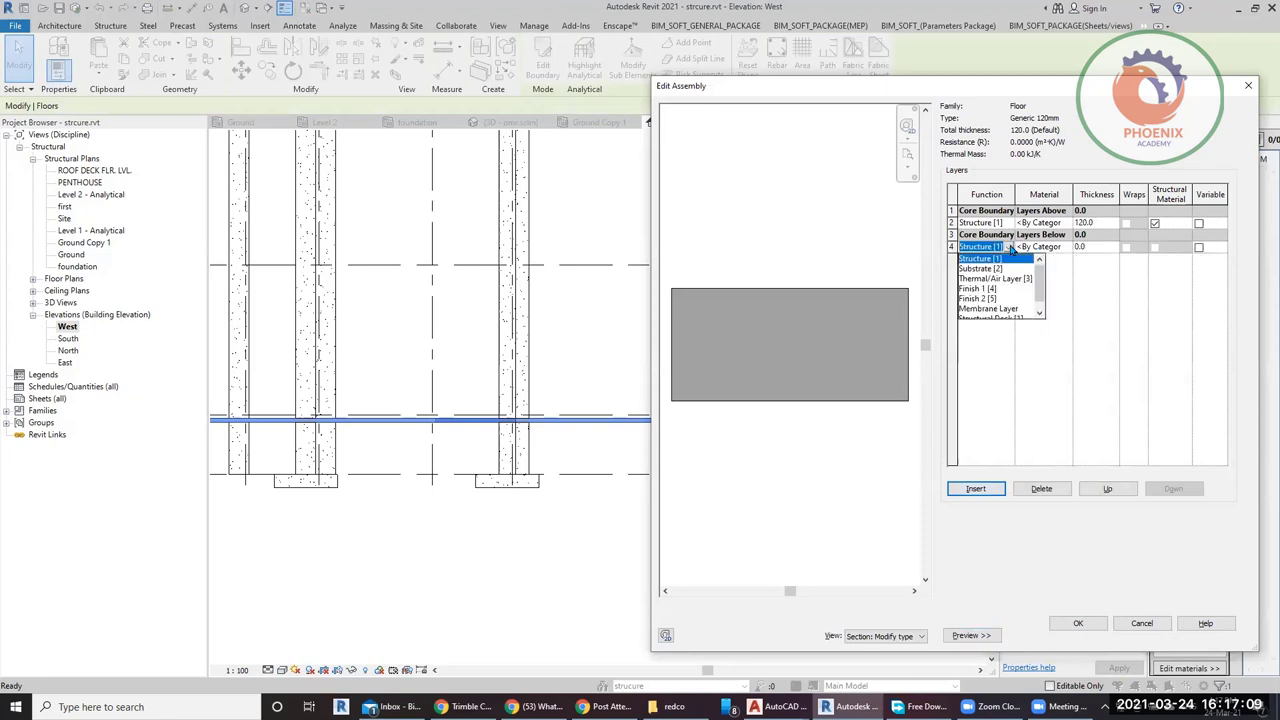
scroll(1018, 305, down, 1)
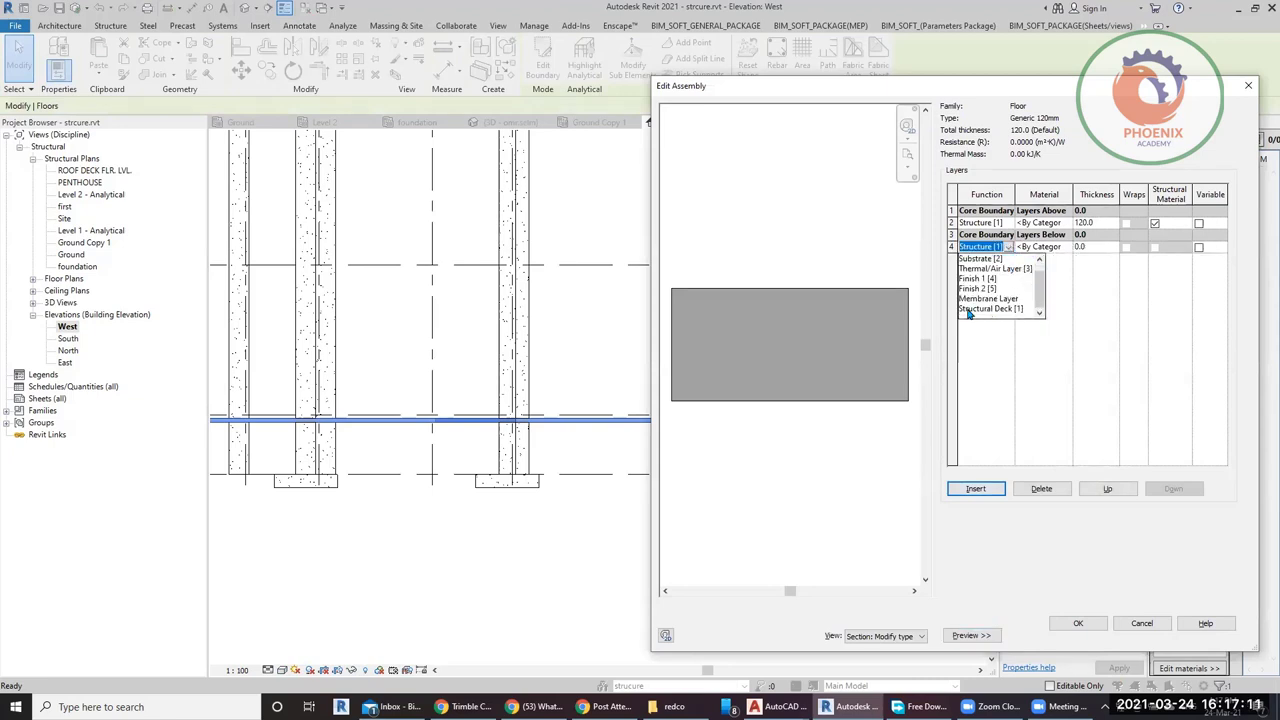
click(982, 310)
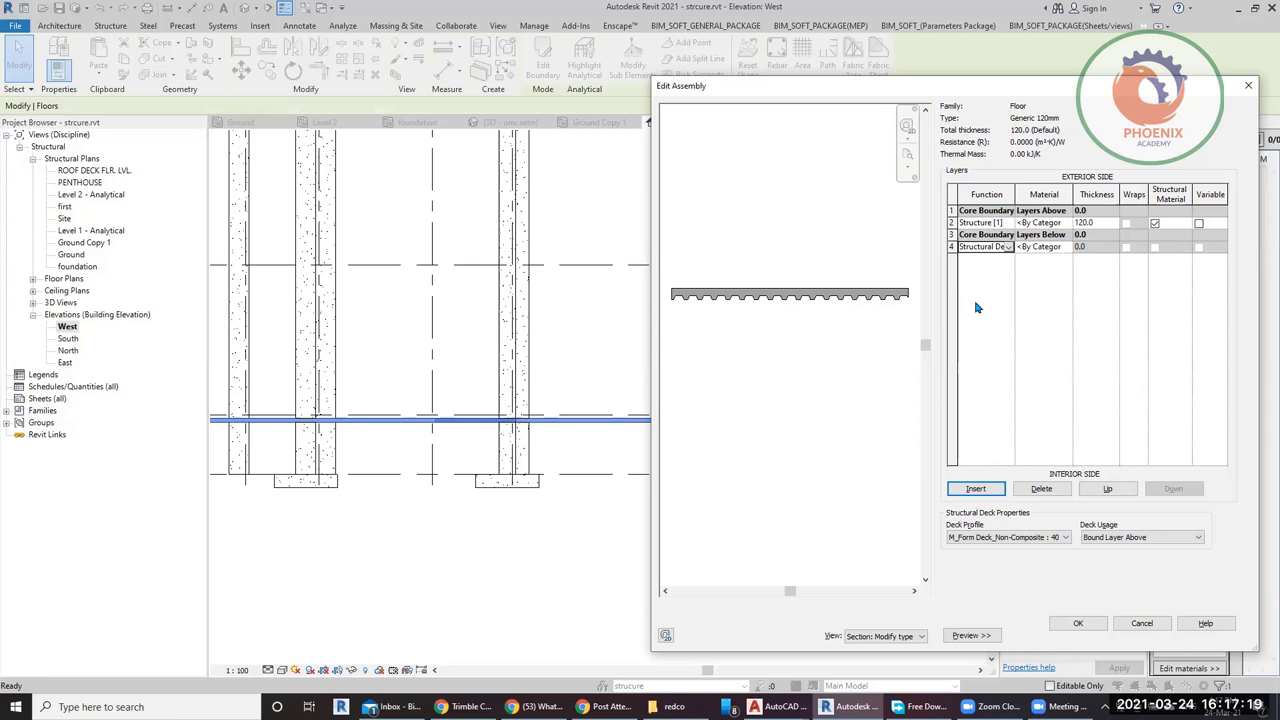
Try several deck profiles for the structural deck layer, ending with M_Roof Deck : 75 x 200mm.
click(1018, 540)
click(1015, 567)
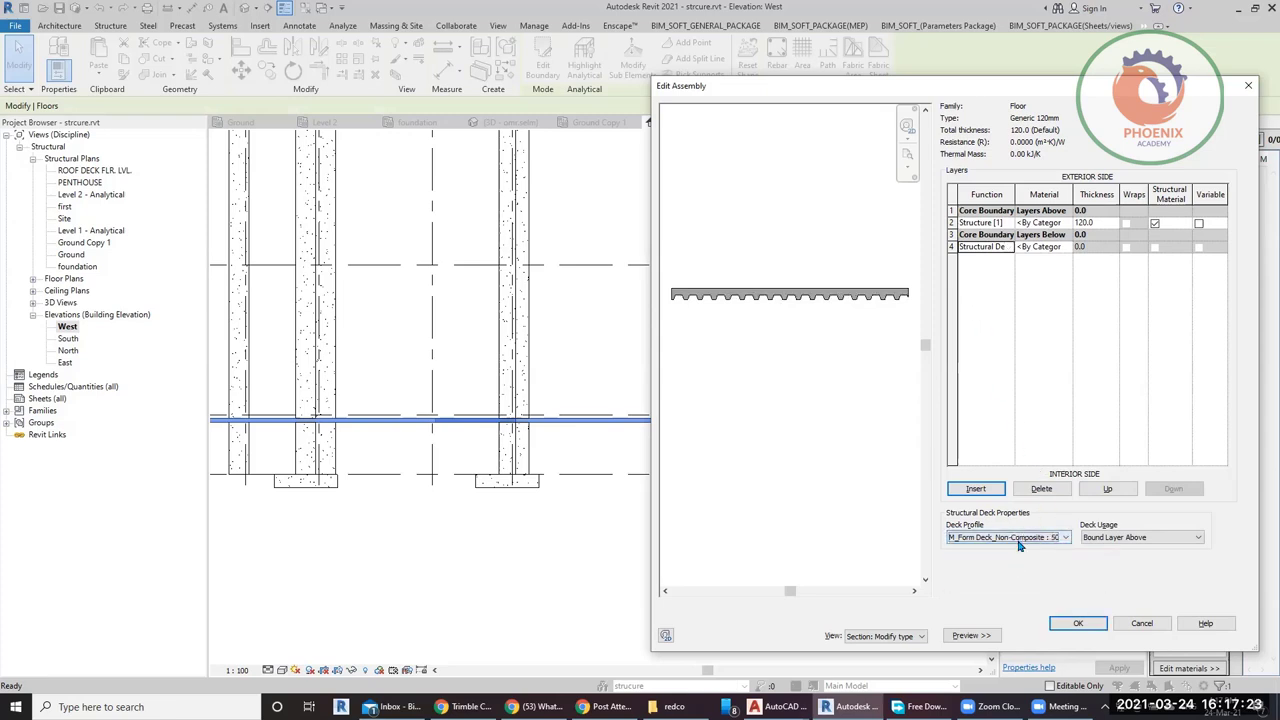
click(1018, 538)
click(1013, 568)
click(1007, 540)
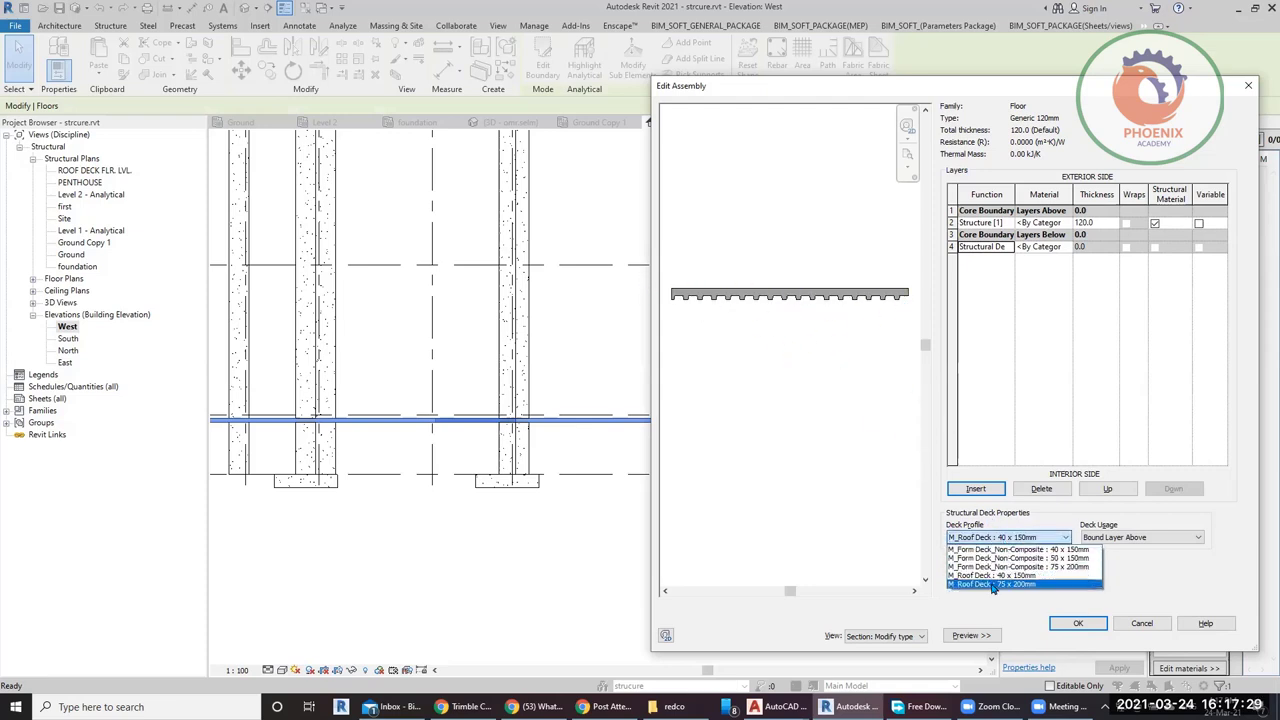
click(993, 588)
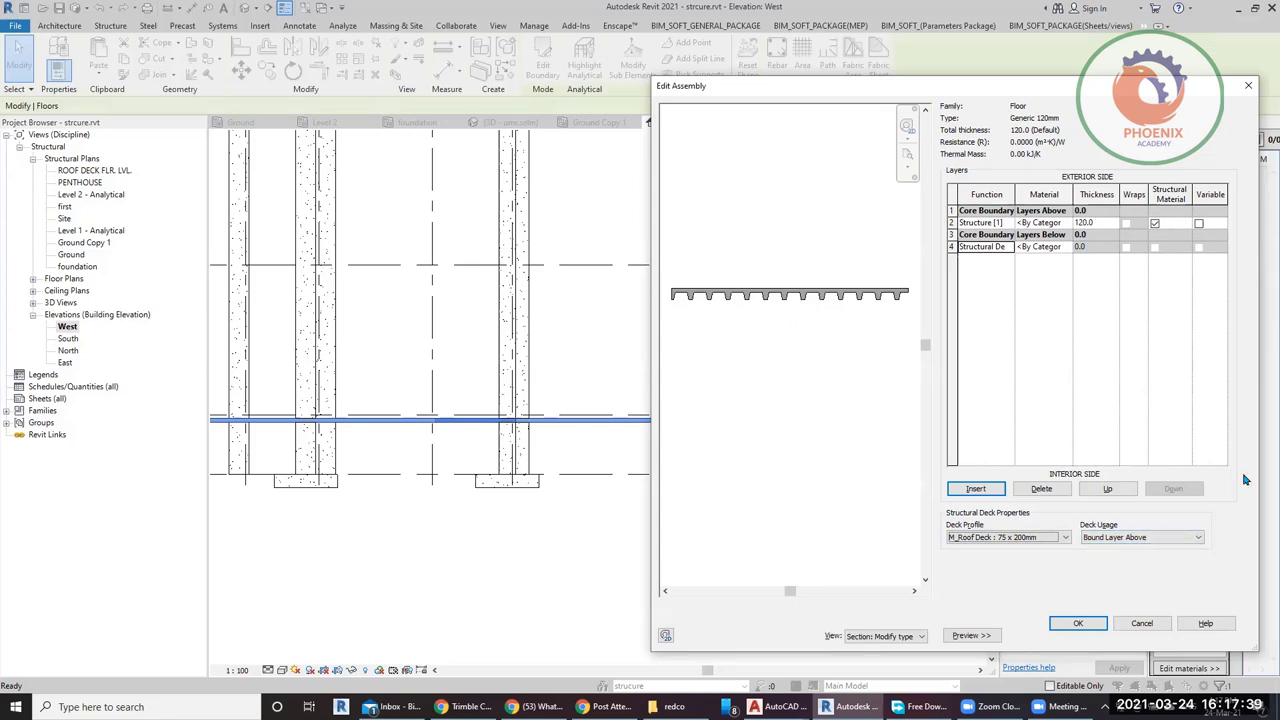
Switch the deck usage to Standalone Deck and back to Bound Layer Above, and discard the floor type edits.
click(1080, 250)
click(1168, 537)
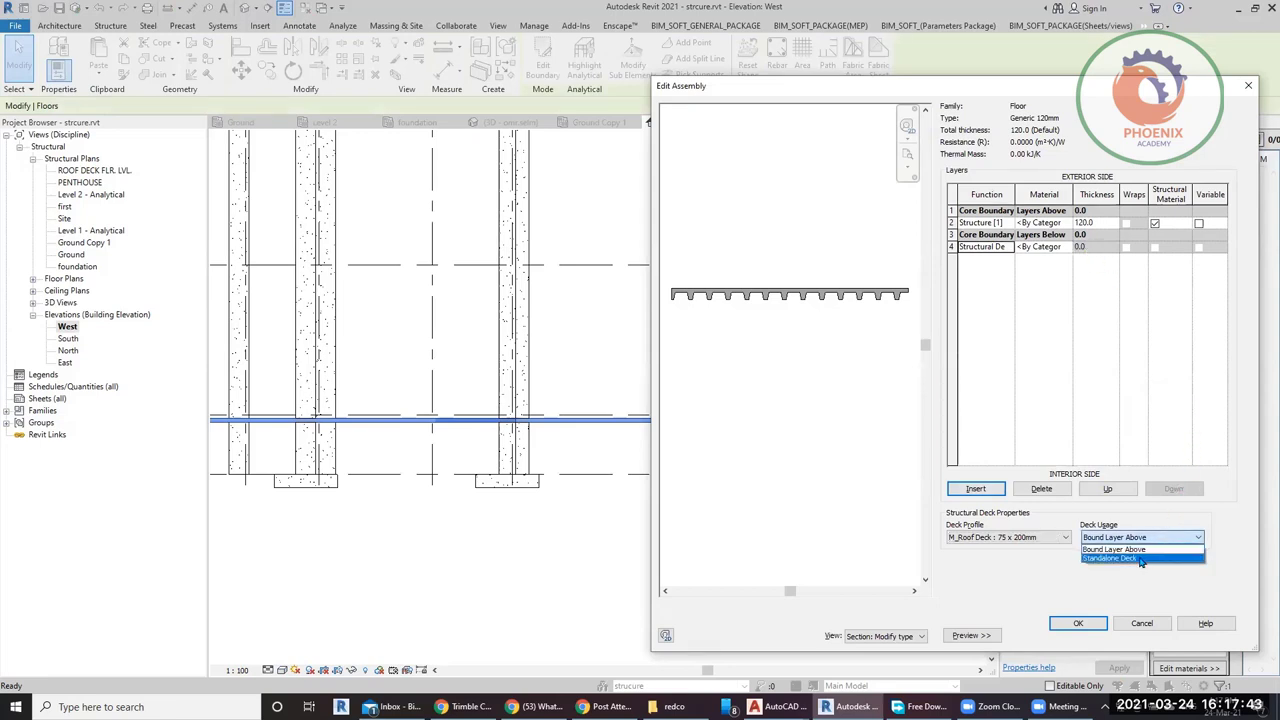
click(1140, 560)
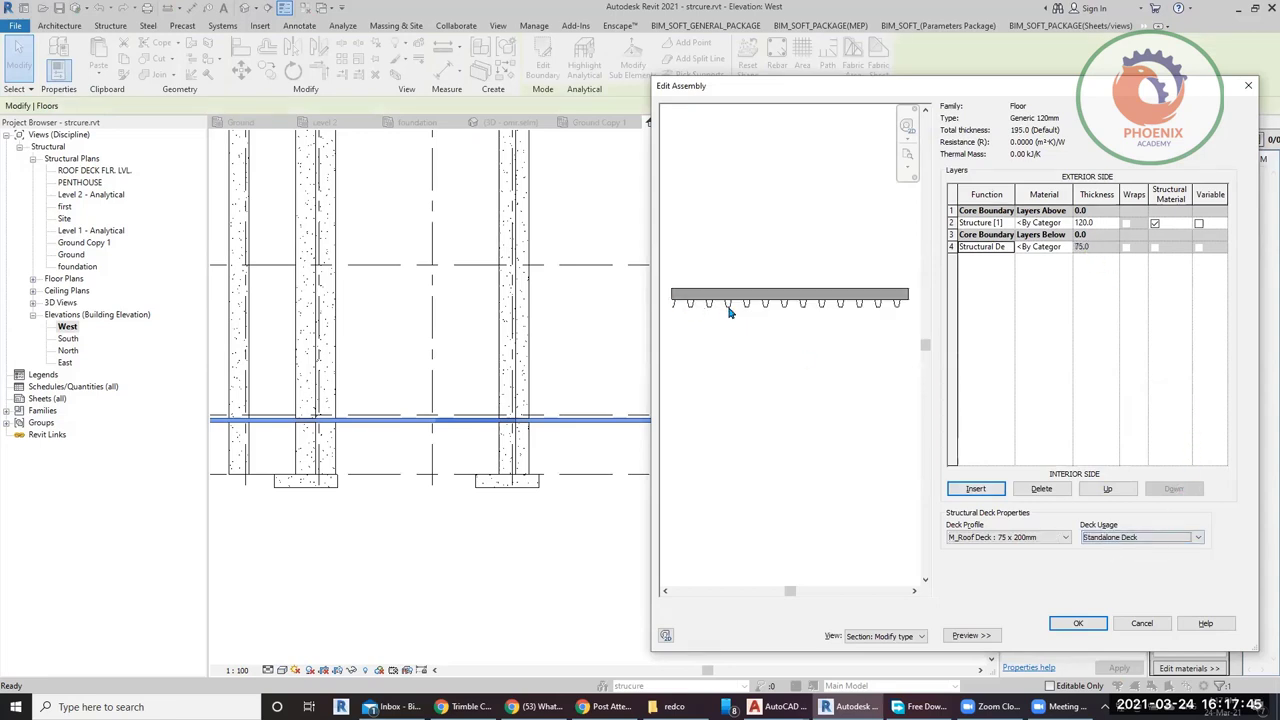
click(1144, 540)
click(1128, 550)
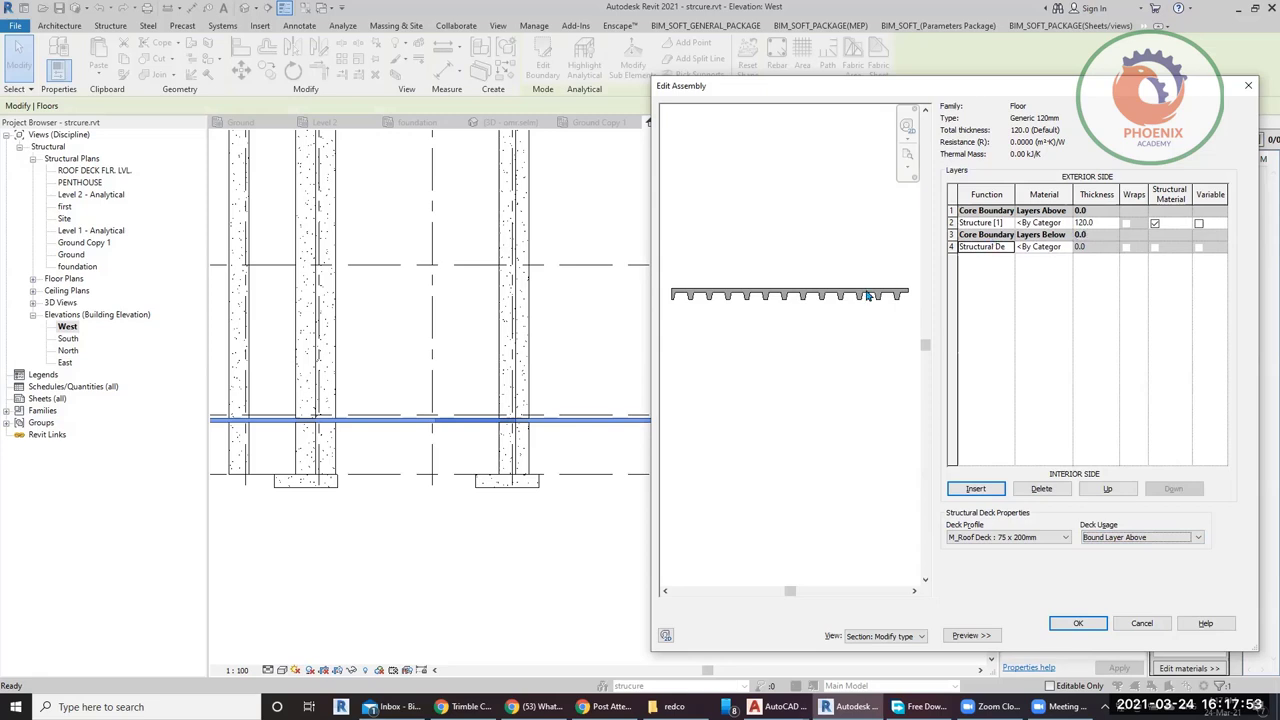
click(1126, 625)
click(1145, 634)
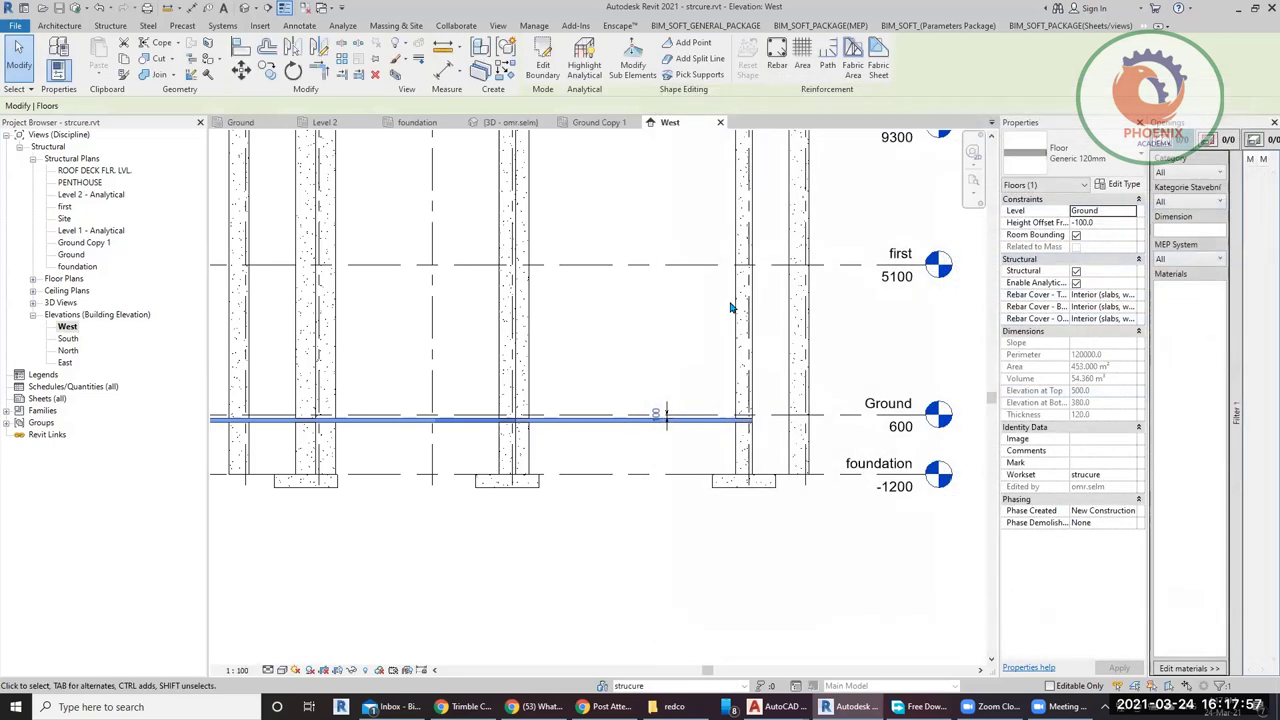
Open the first structural plan and link the CAD file ceiling of gf.dwg into it.
scroll(840, 330, down, 3)
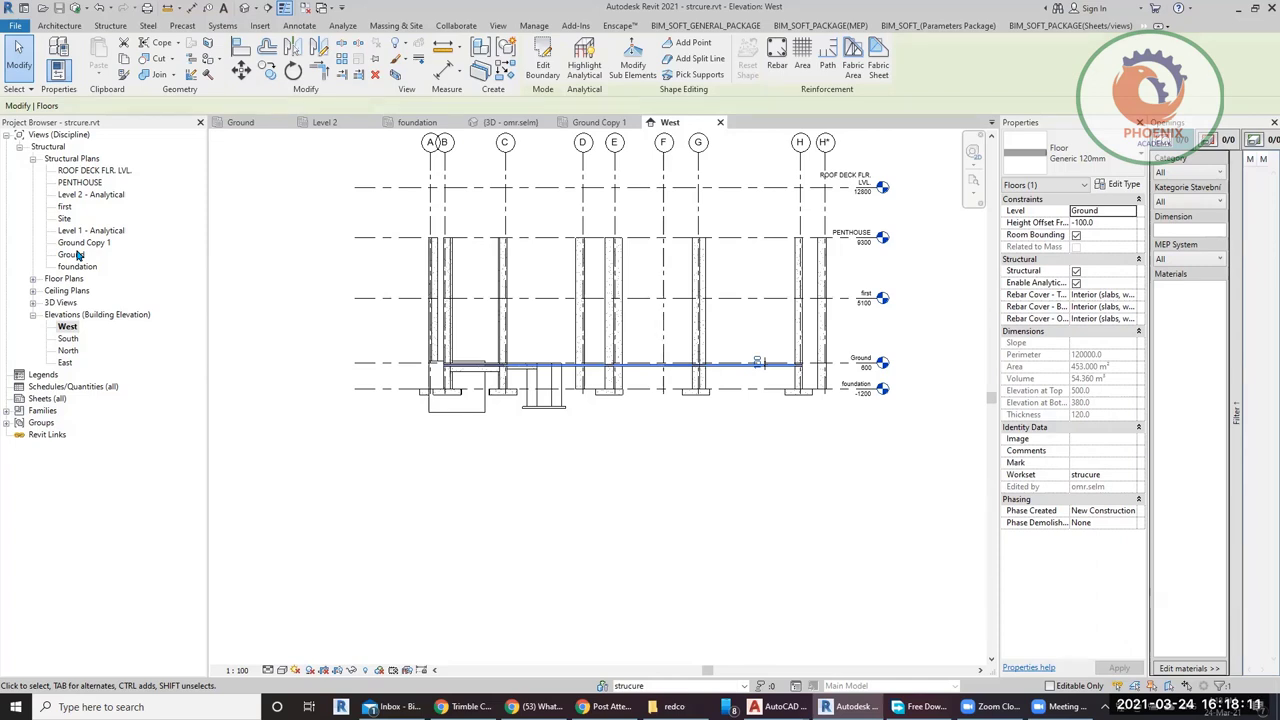
click(64, 206)
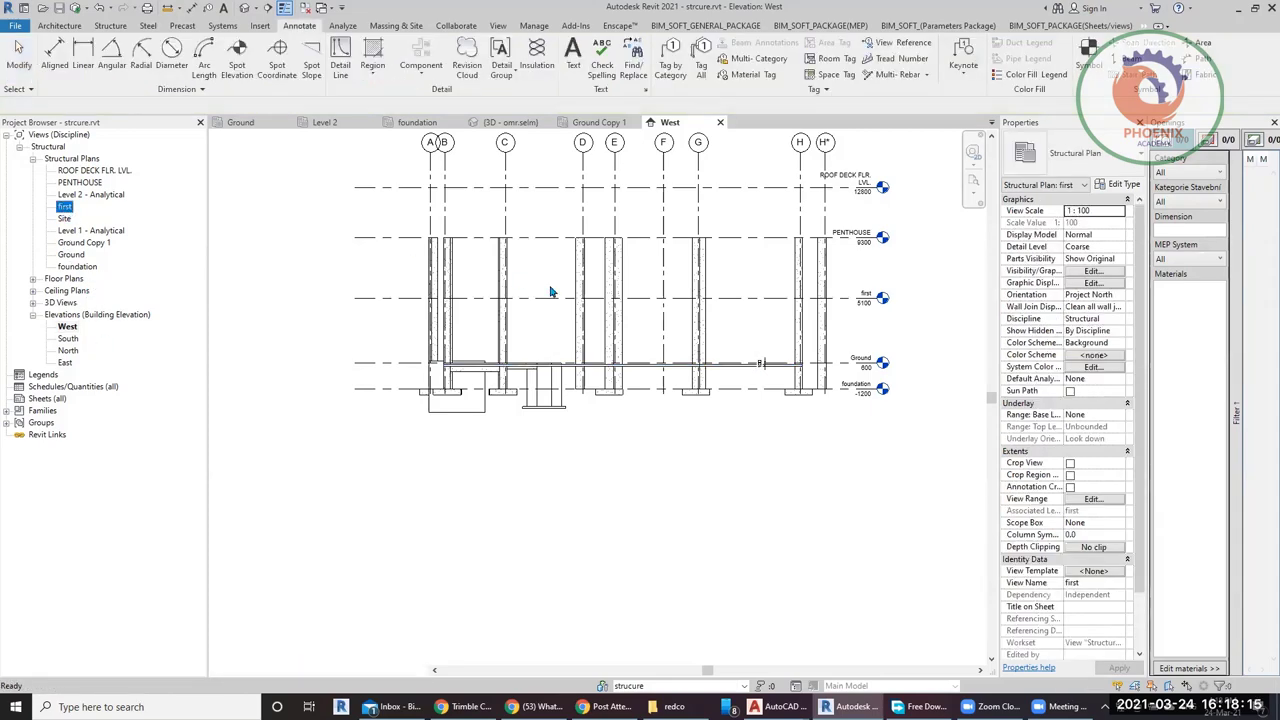
click(587, 307)
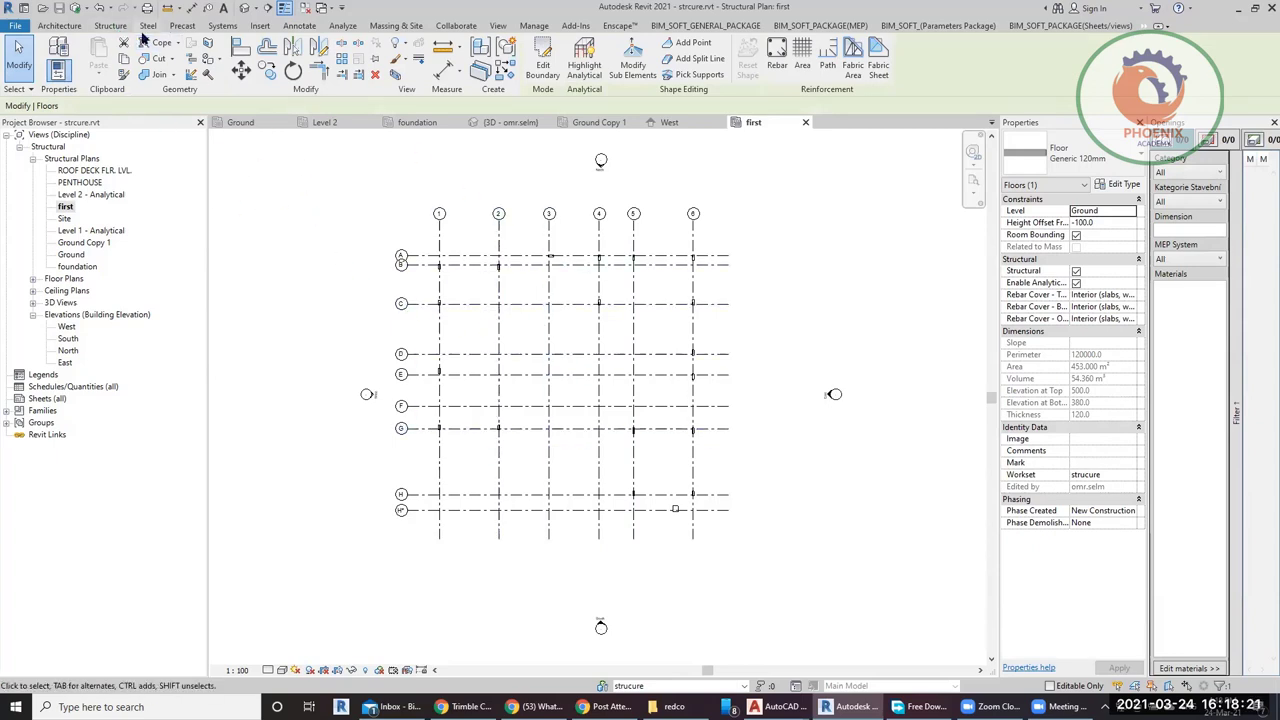
click(259, 25)
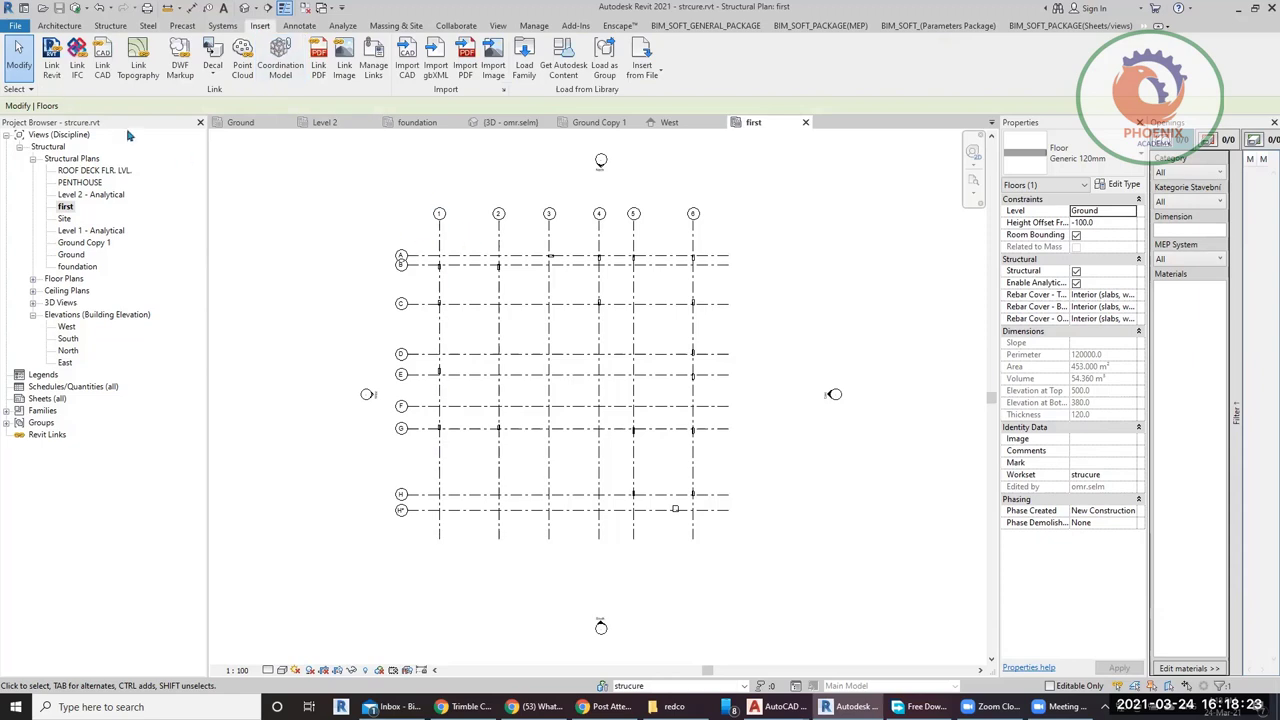
click(104, 78)
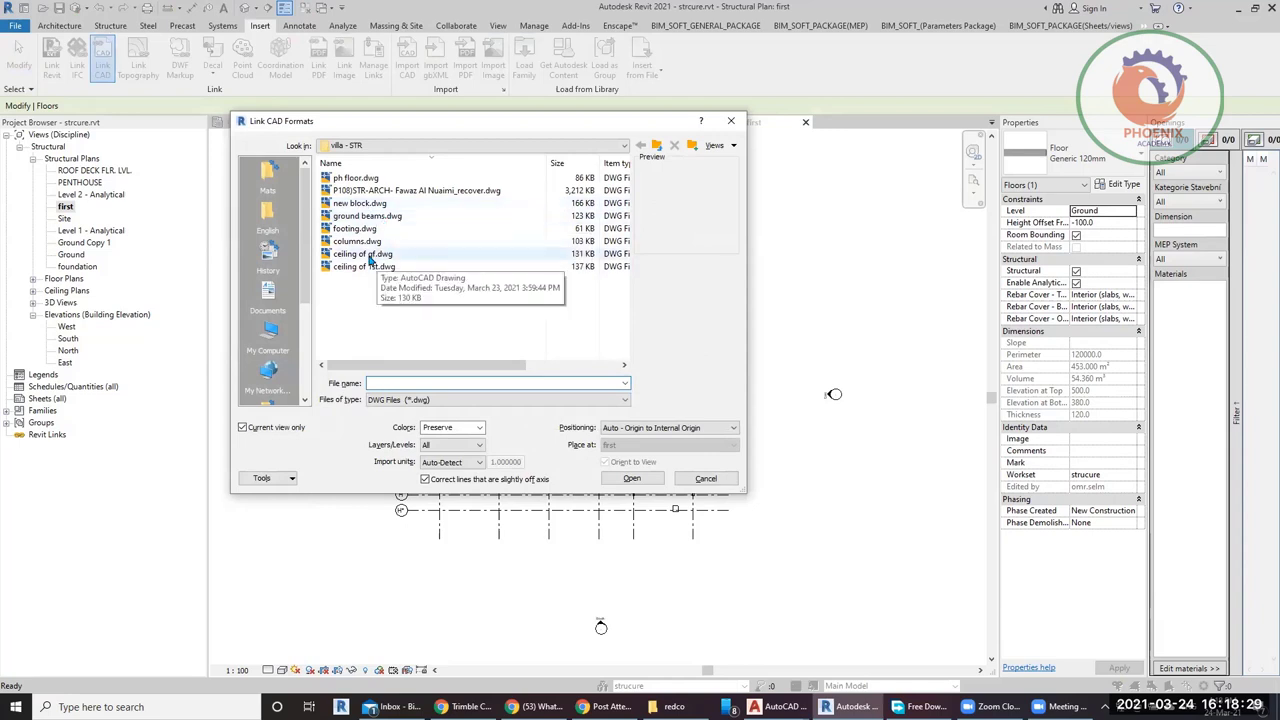
click(370, 256)
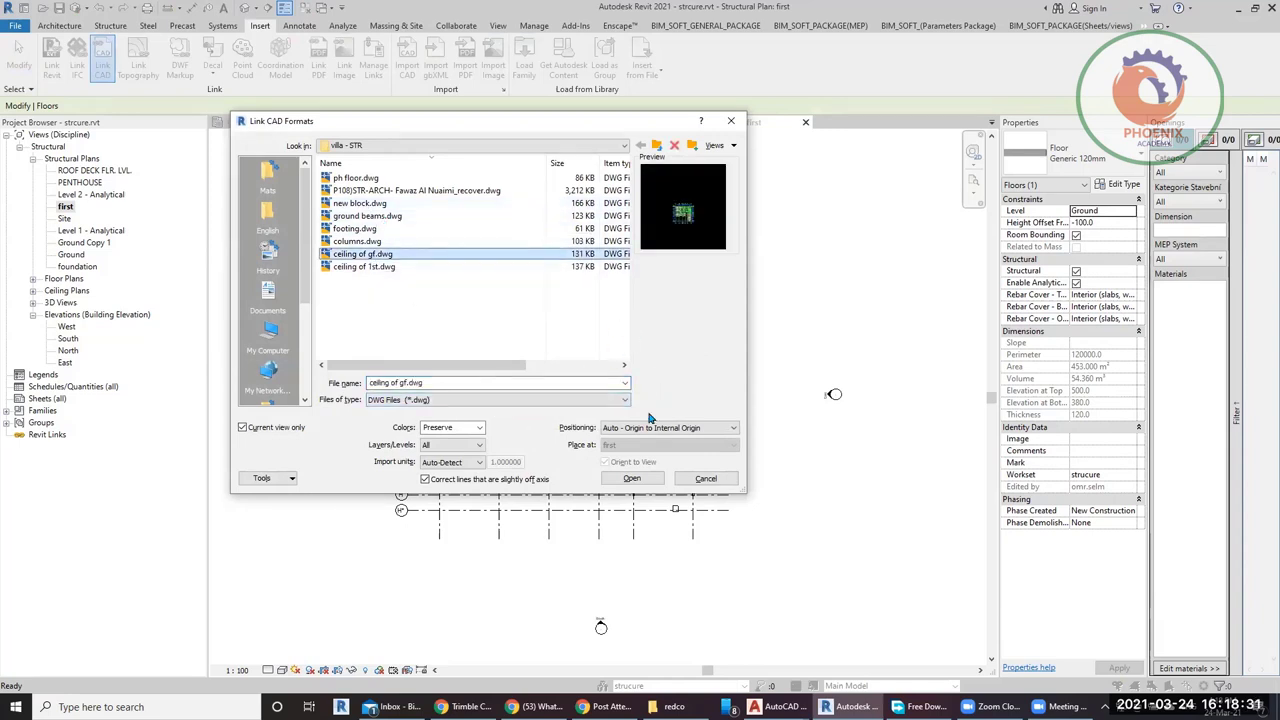
click(632, 478)
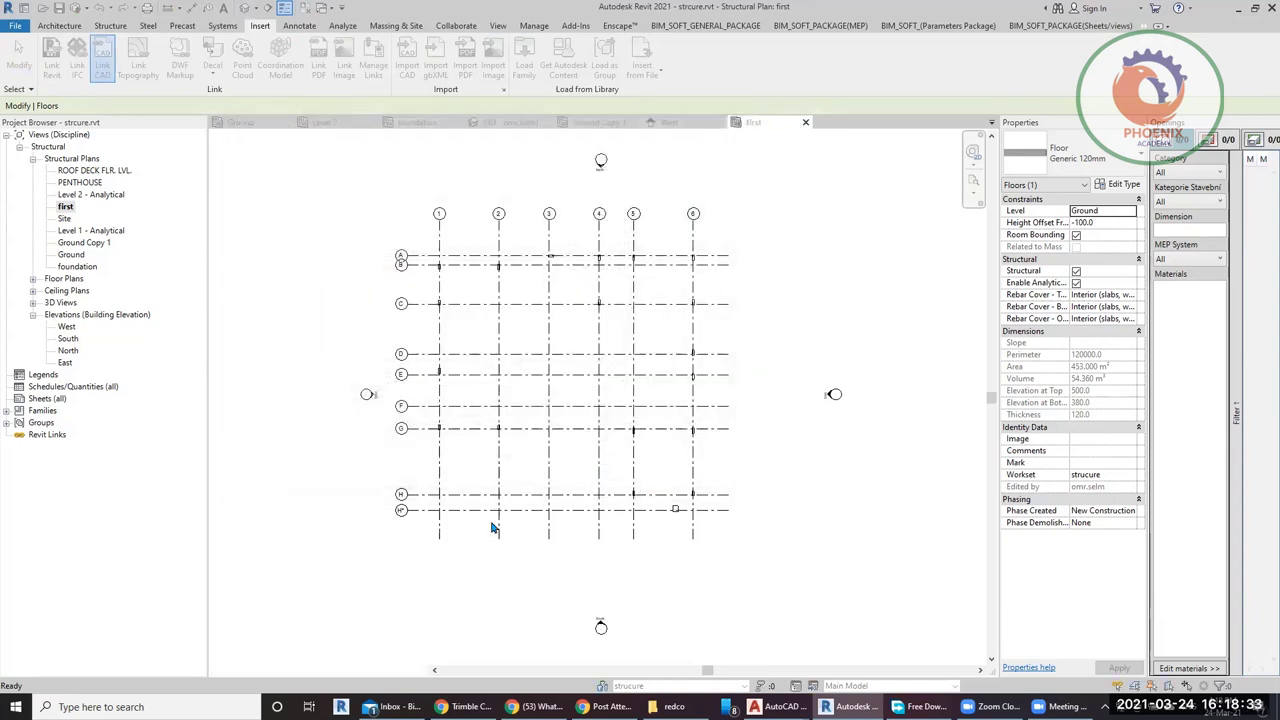
click(303, 509)
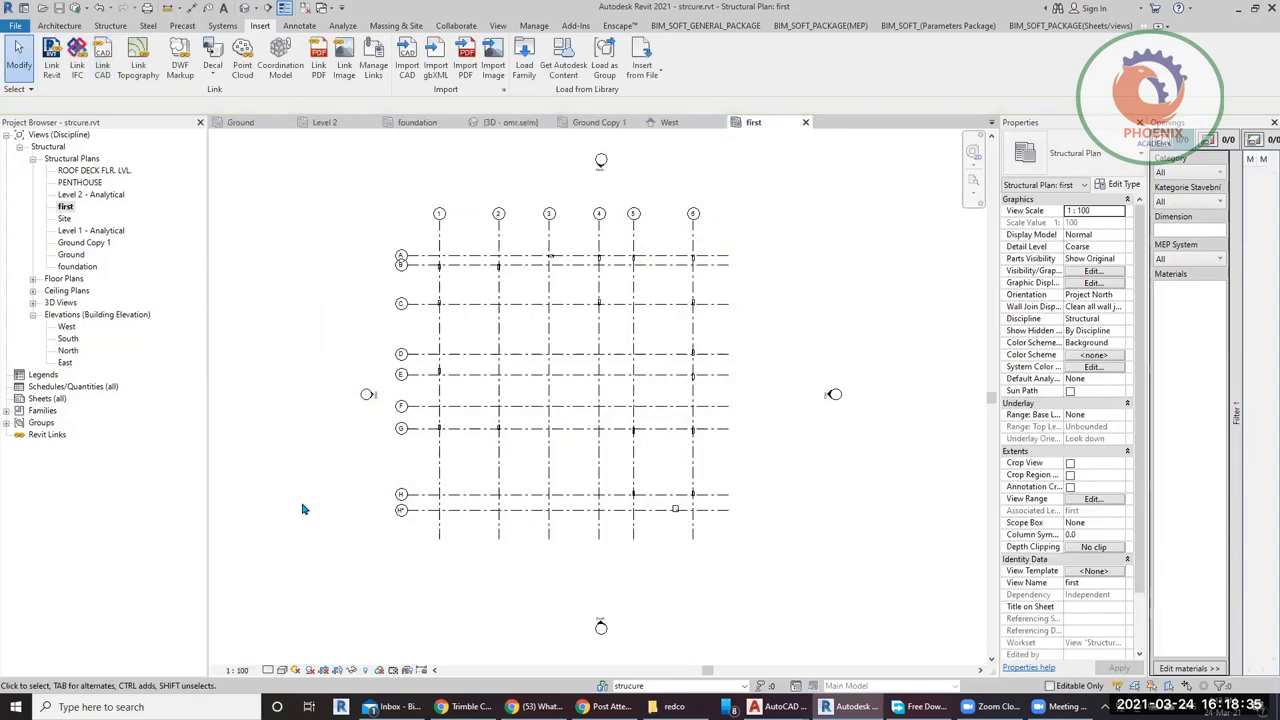
Move the linked ceiling of gf.dwg drawing onto the model grids, lining it up at the grid 1 and H* corner.
key(z)
key(f)
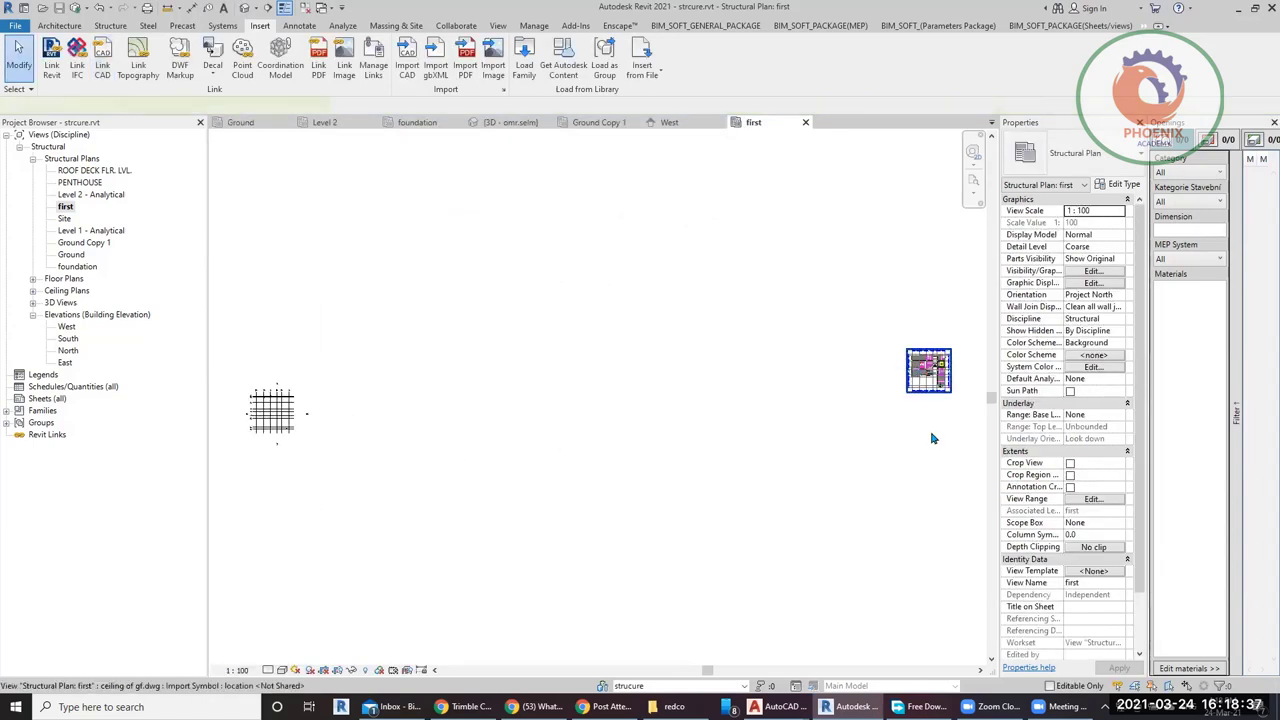
click(928, 370)
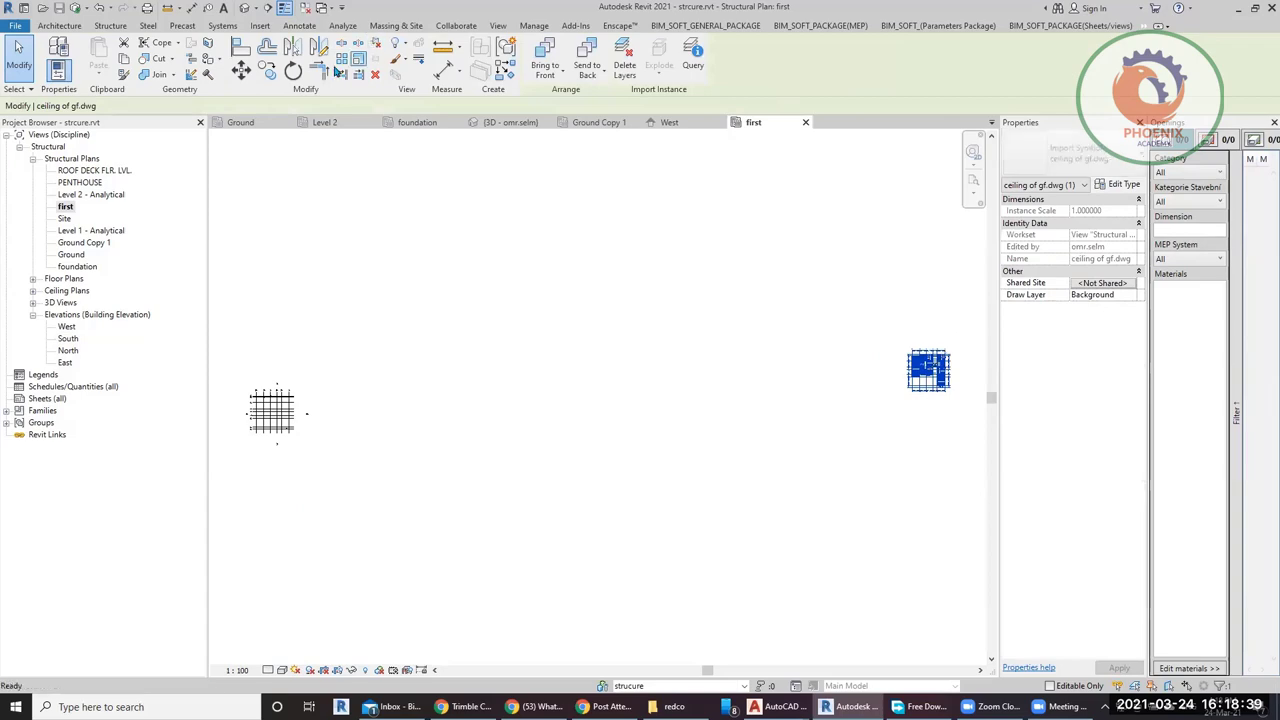
click(241, 68)
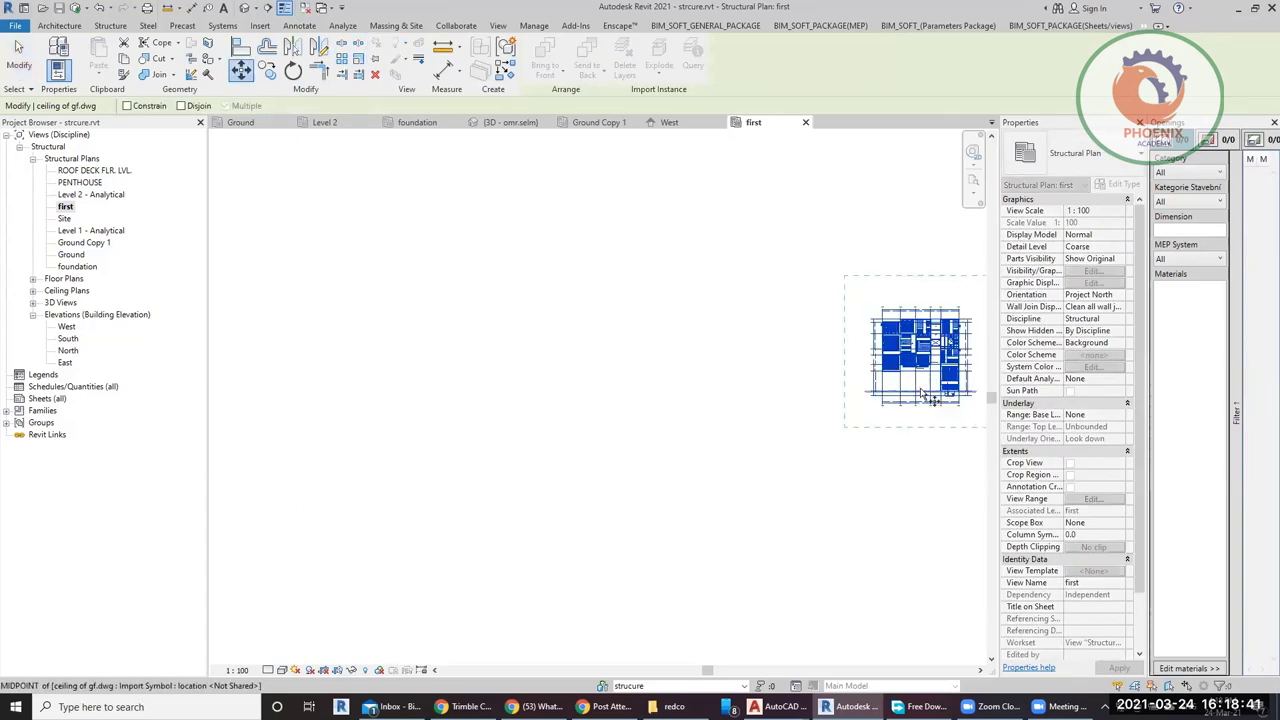
scroll(928, 398, up, 4)
click(862, 380)
scroll(942, 375, down, 5)
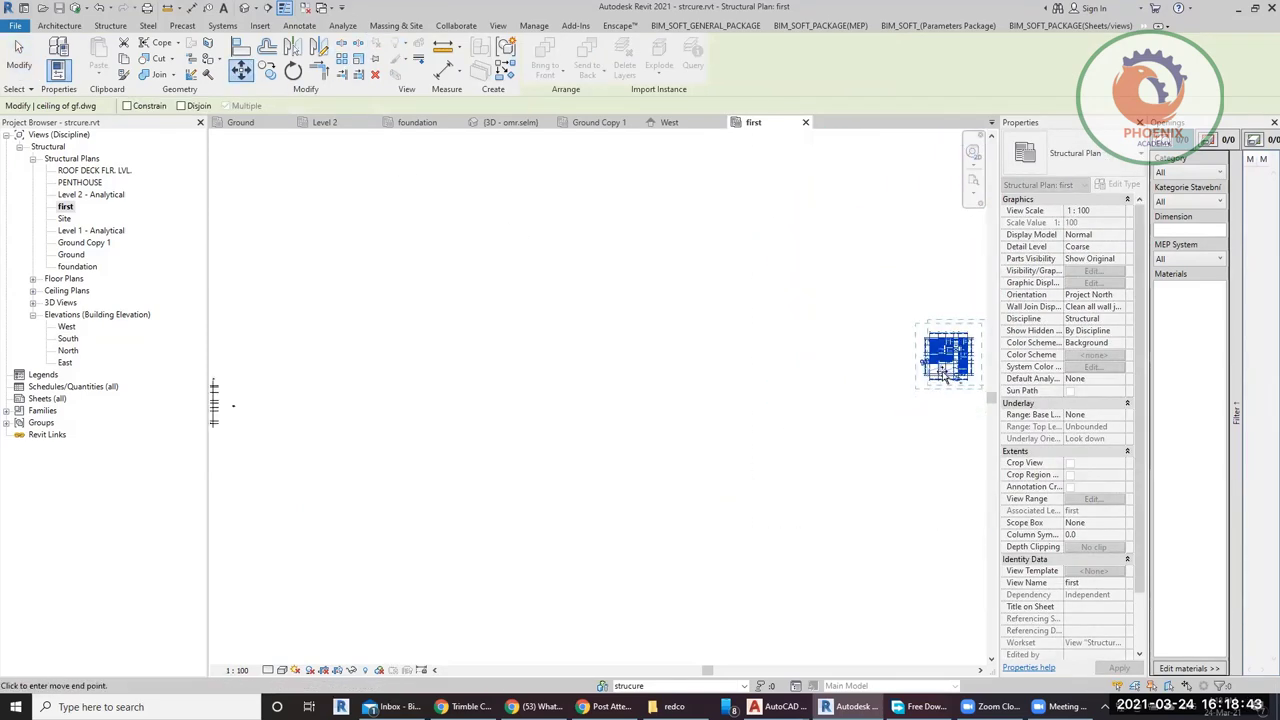
scroll(643, 400, up, 8)
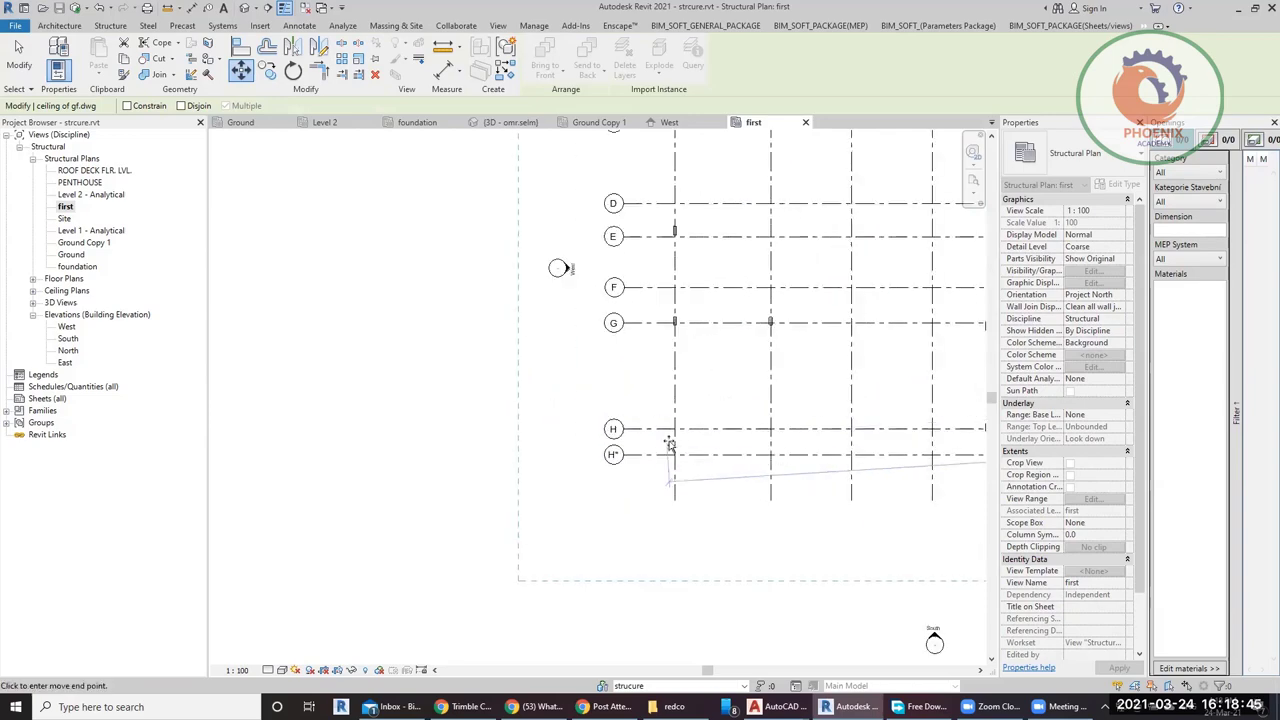
click(672, 447)
scroll(571, 490, down, 6)
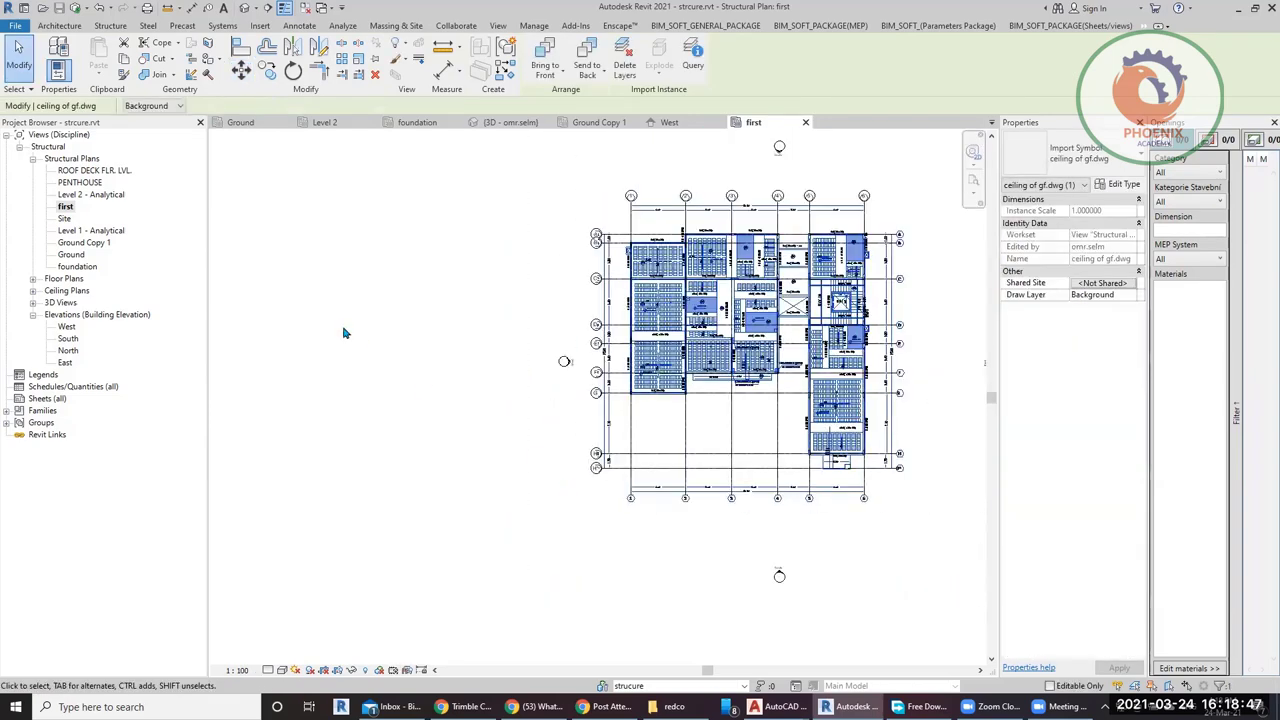
click(526, 303)
Start placing a structural beam for the upper bay beside the lift and open the GB3(20*60) beam type's properties.
scroll(879, 350, up, 5)
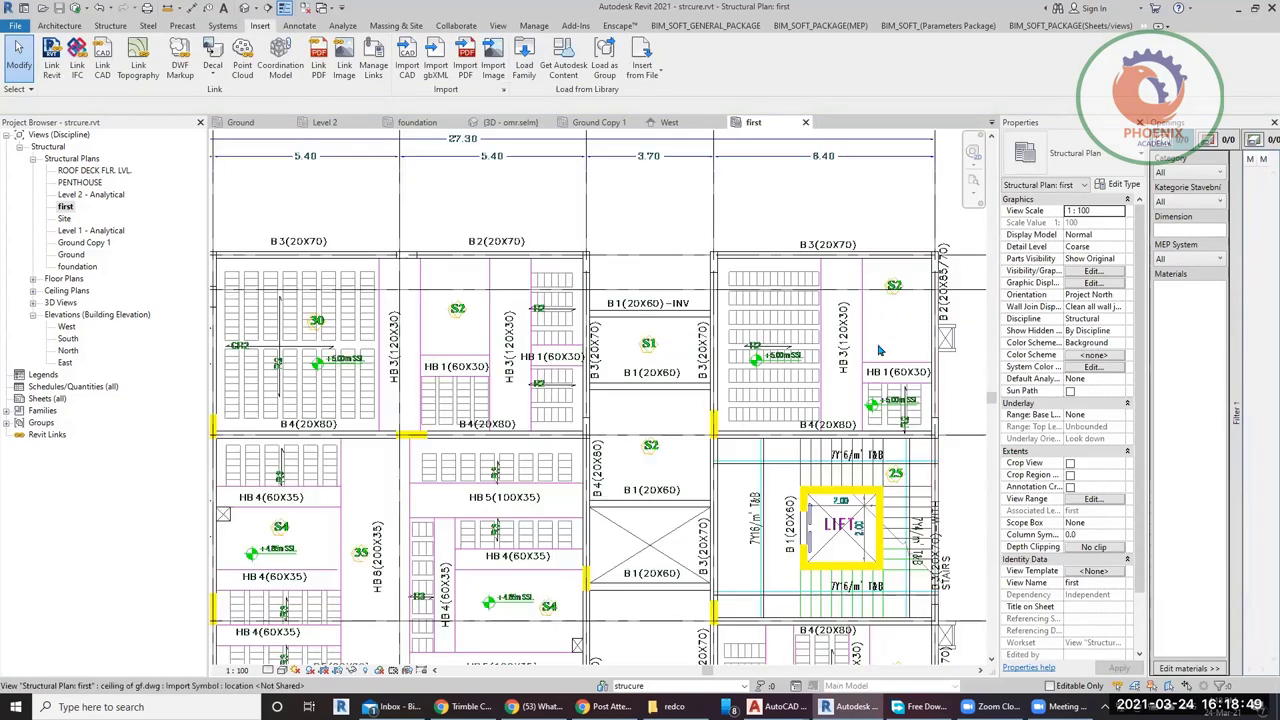
scroll(750, 270, up, 3)
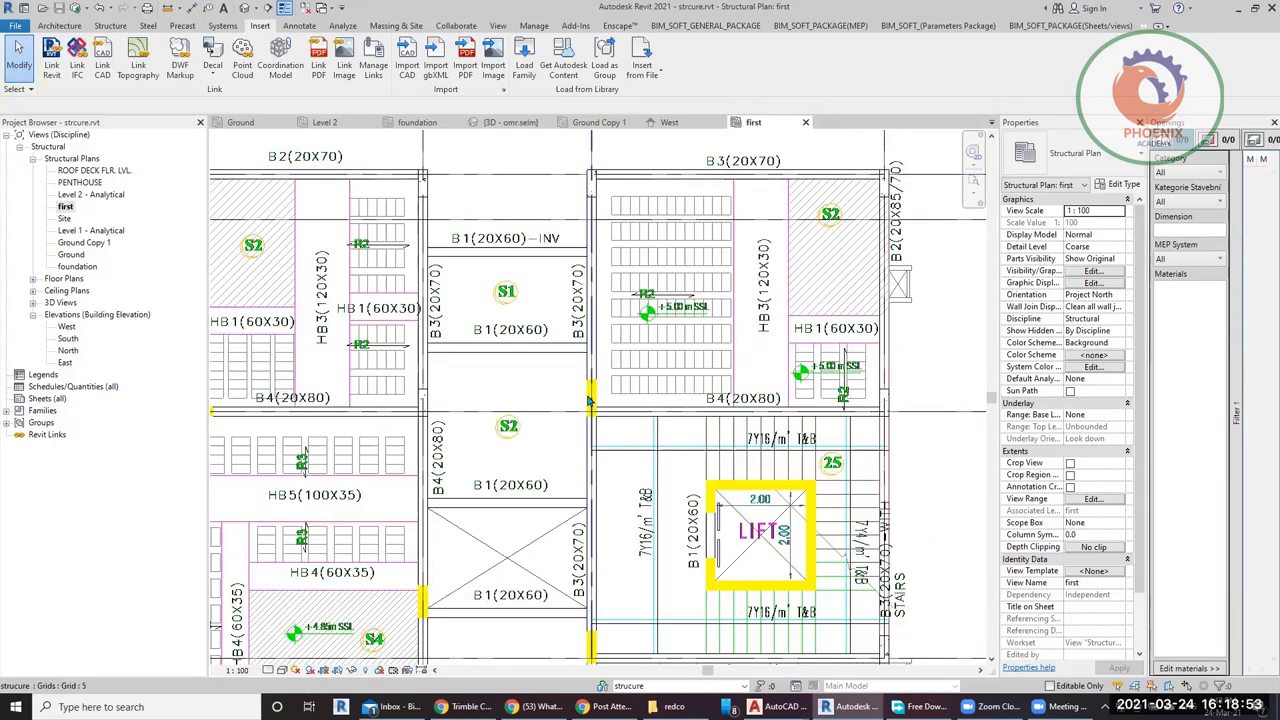
scroll(846, 251, up, 1)
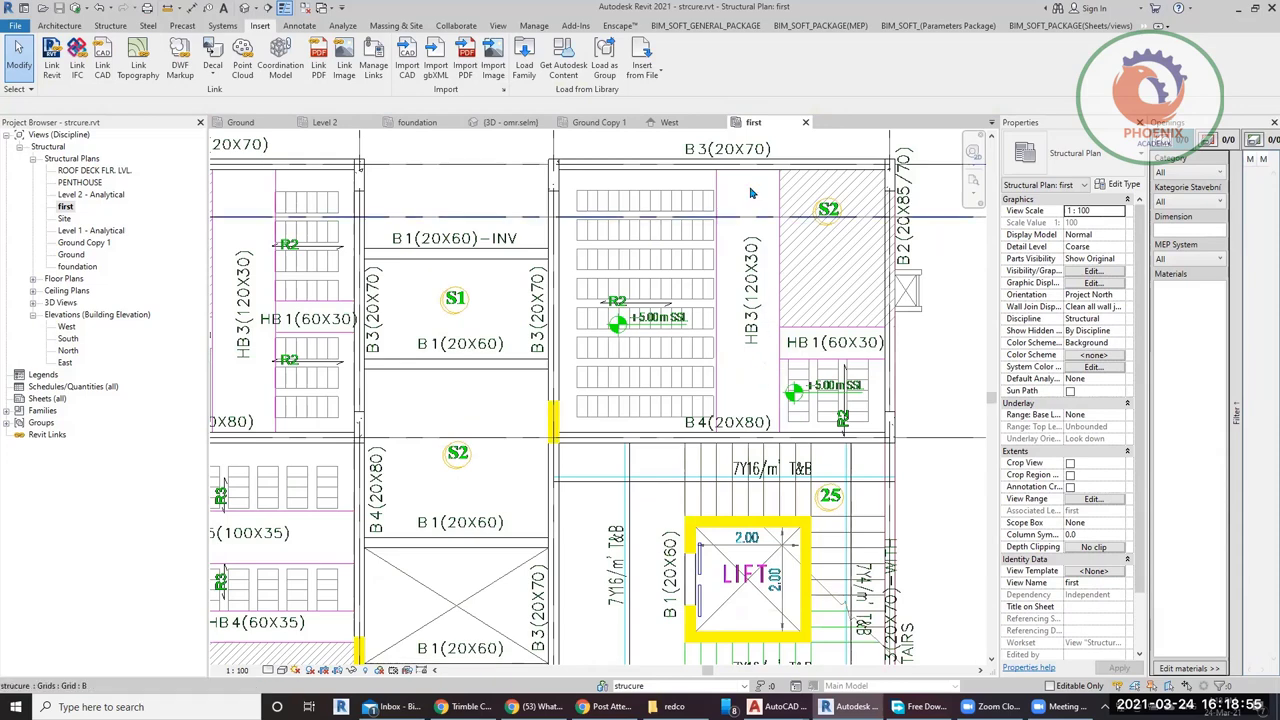
middle_drag(746, 371, 758, 399)
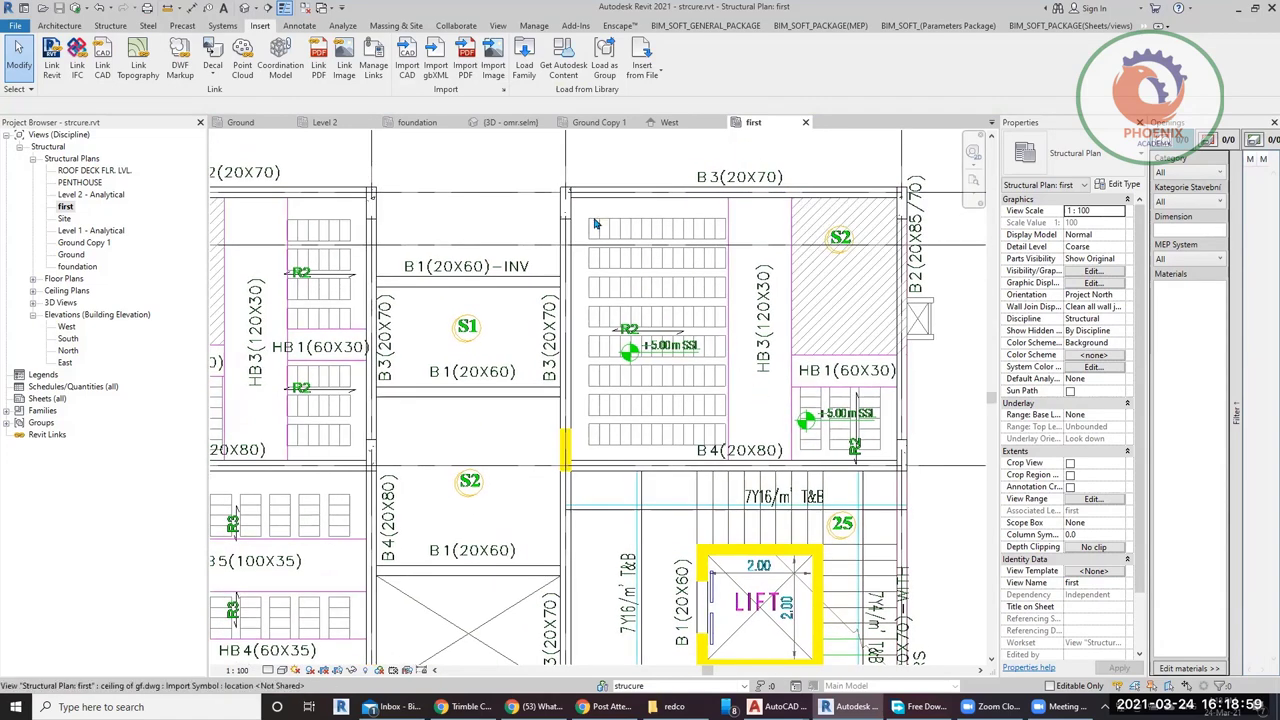
click(182, 26)
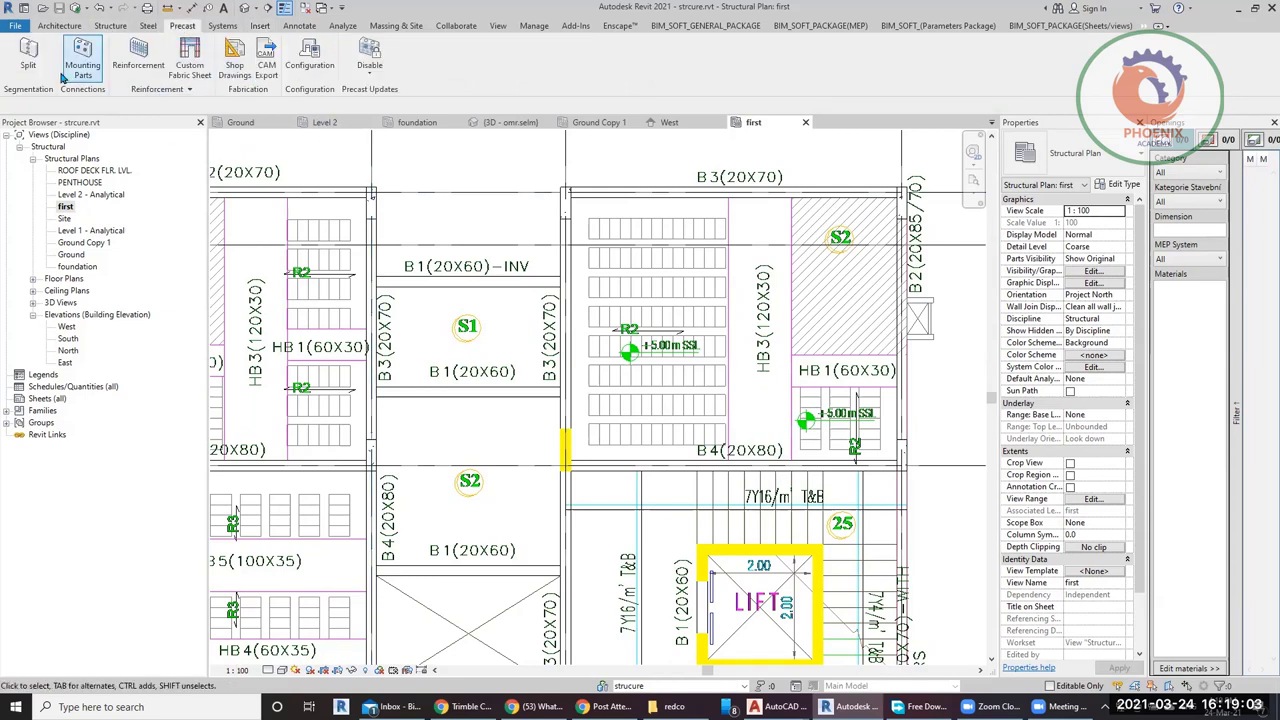
click(110, 26)
click(46, 70)
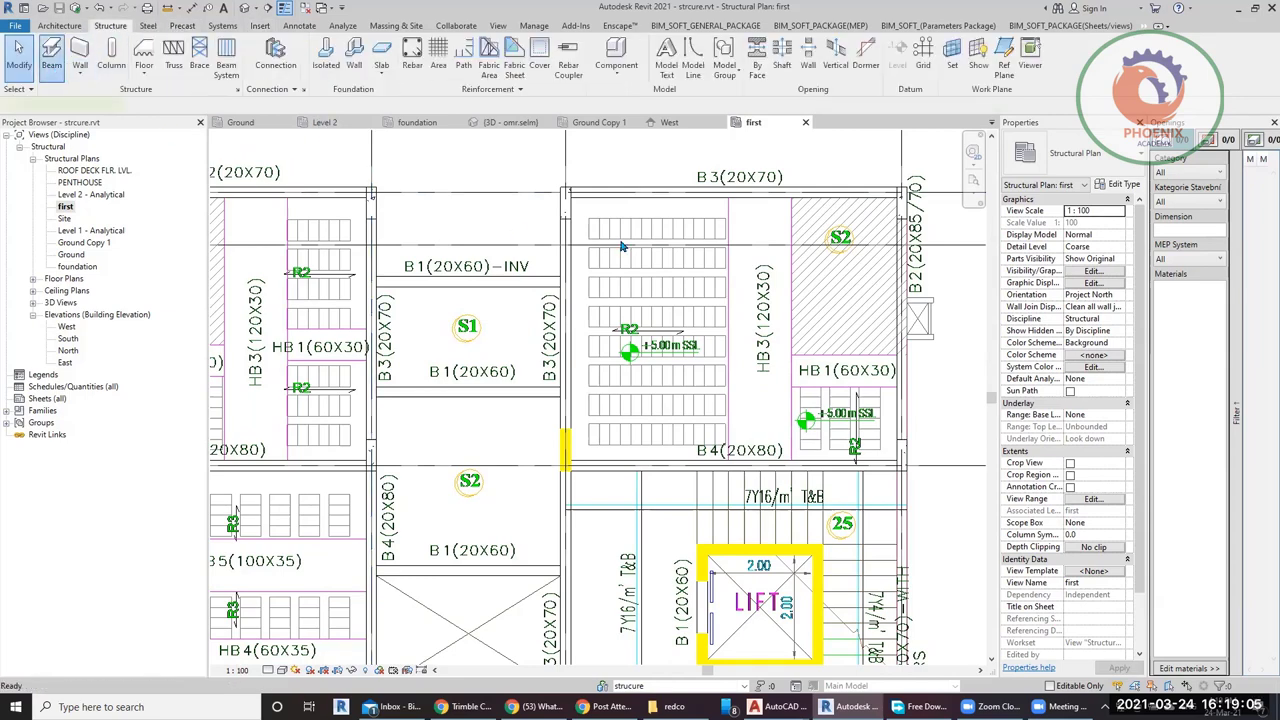
click(1085, 158)
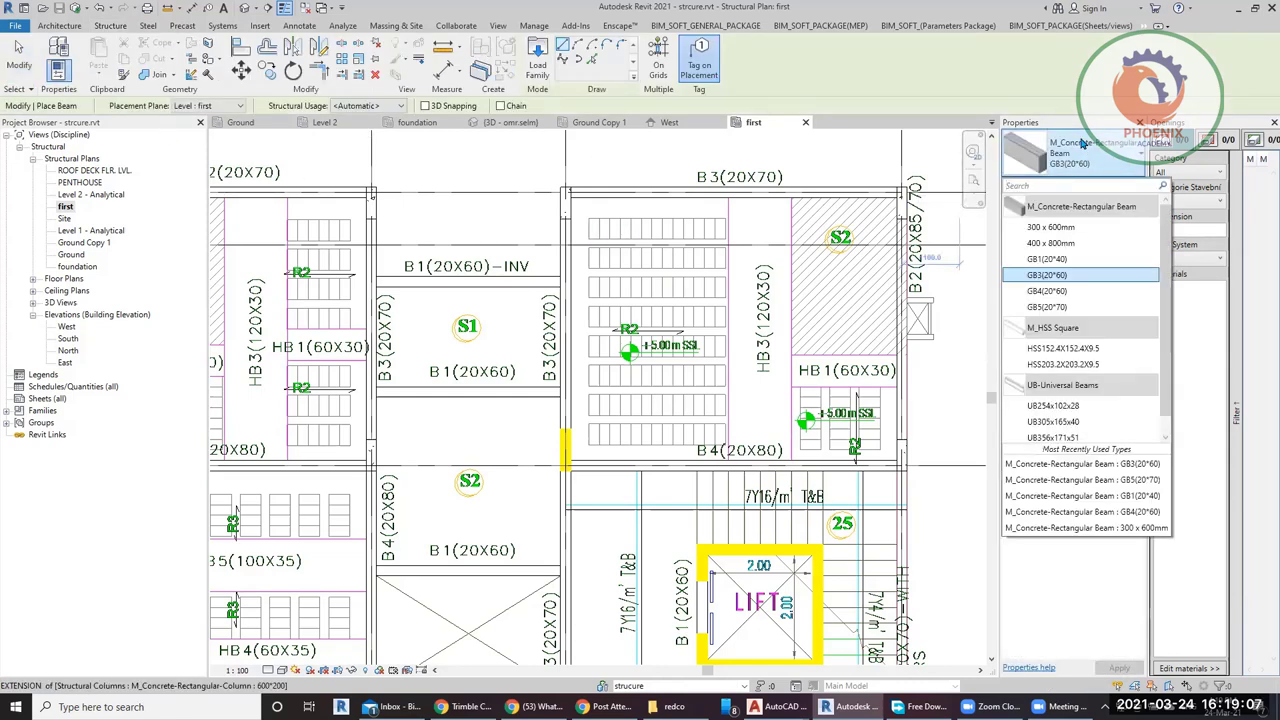
click(1086, 160)
click(1120, 185)
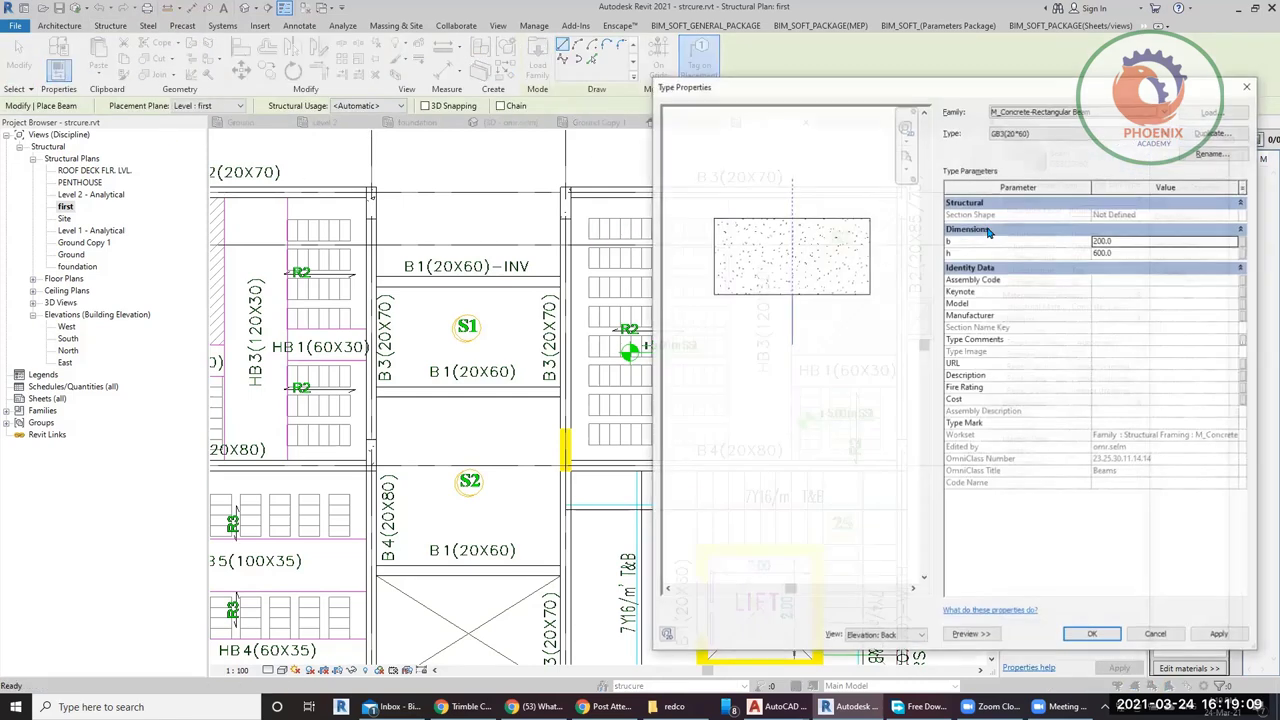
click(1216, 134)
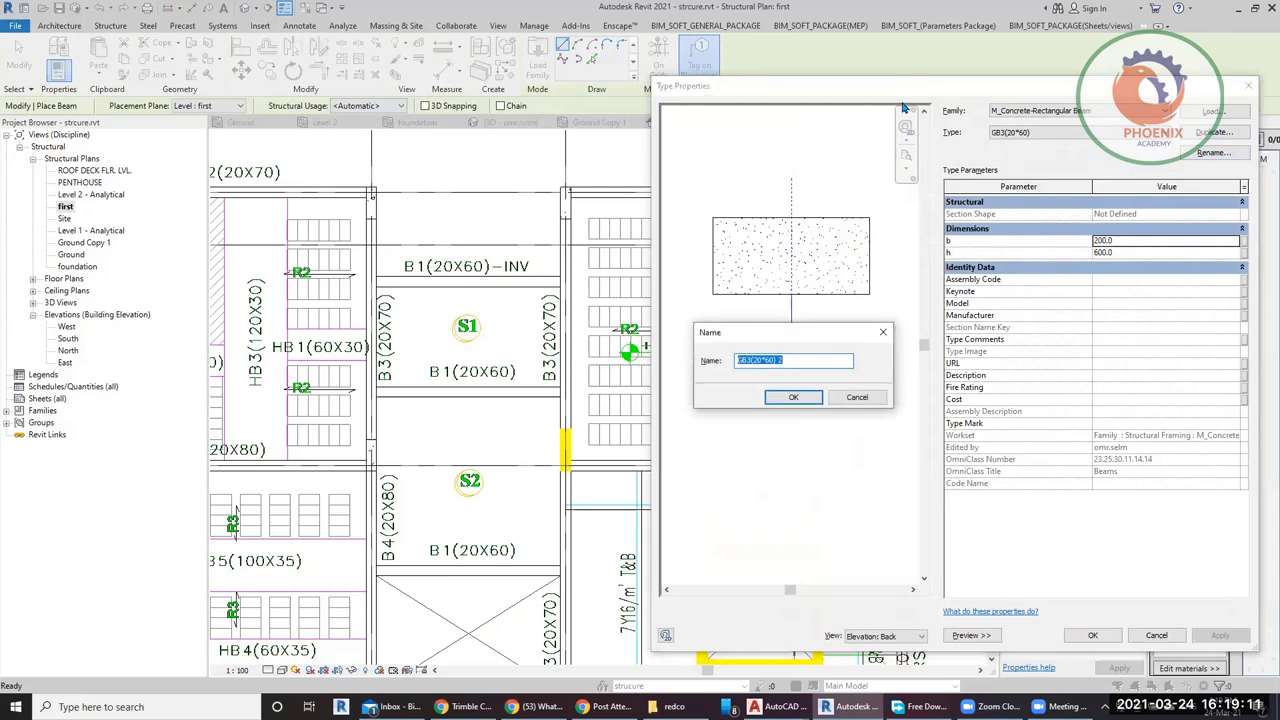
drag(855, 341, 984, 296)
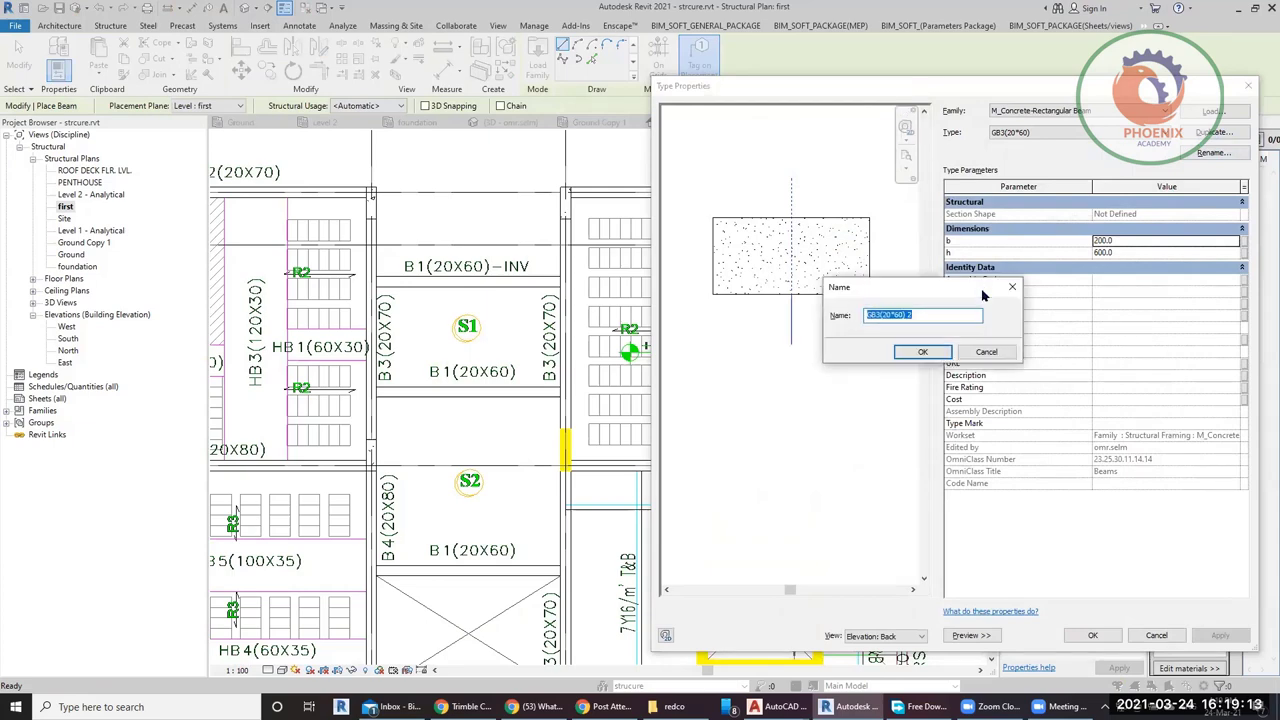
click(1010, 291)
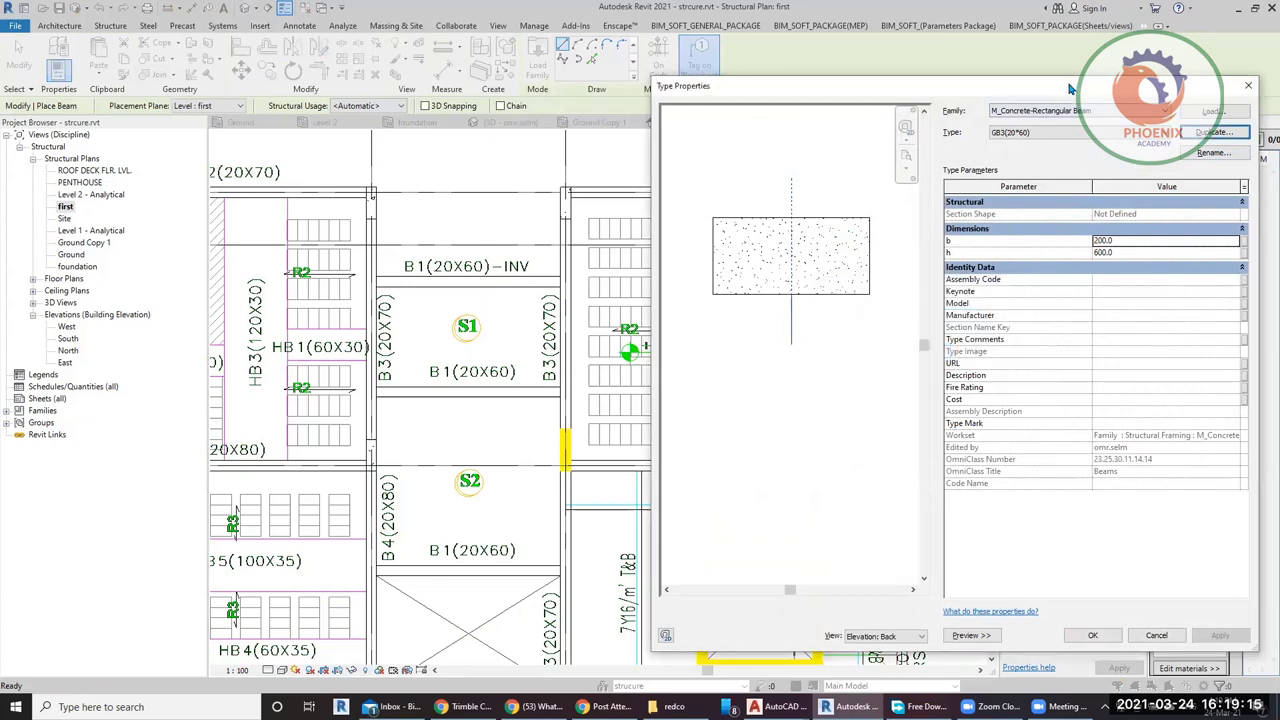
Duplicate the GB3(20*60) beam type as B3(20*70) and set its height h to 700 mm.
drag(1072, 89, 773, 218)
click(914, 260)
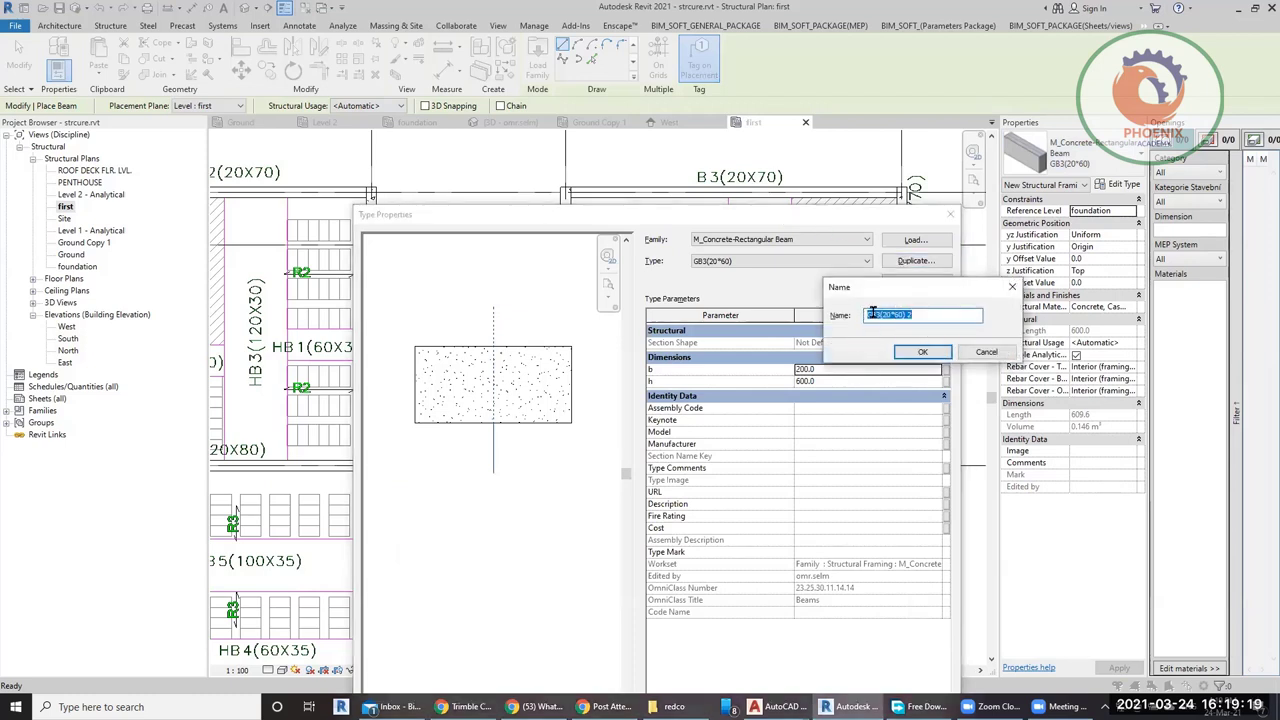
click(872, 313)
key(BackSpace)
key(Delete)
text(B)
text(7)
click(926, 353)
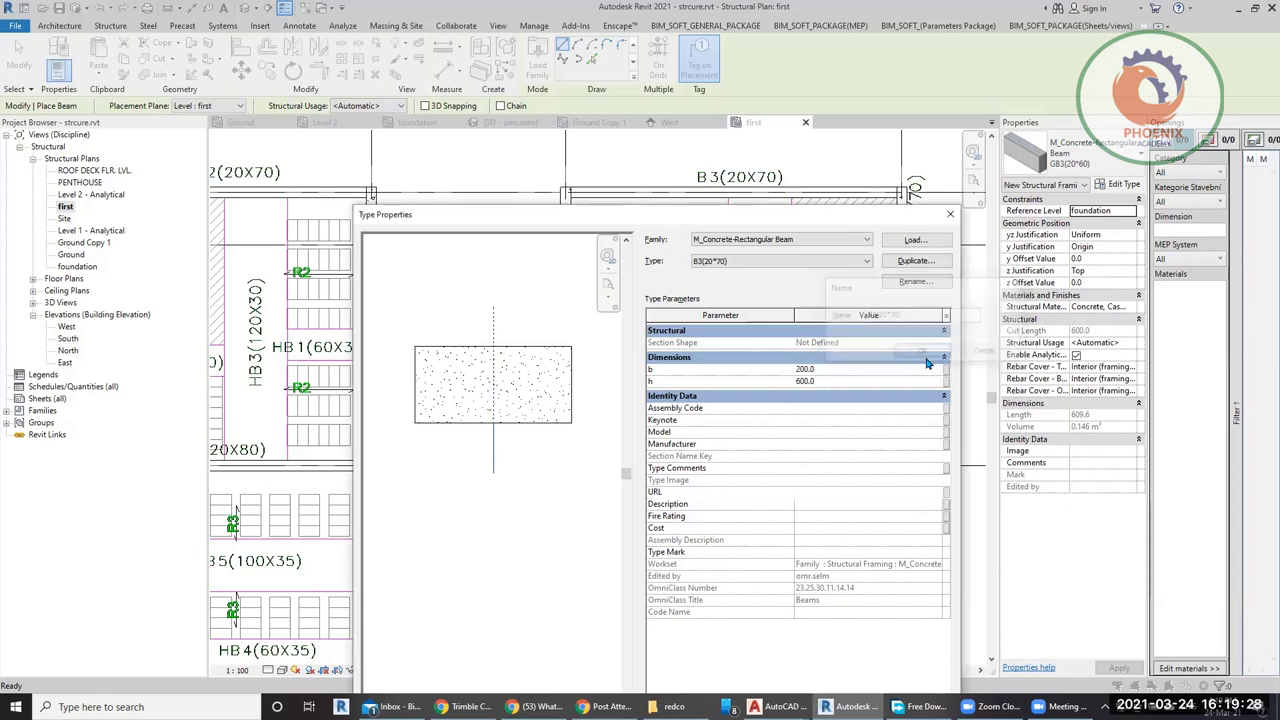
click(855, 382)
text(700)
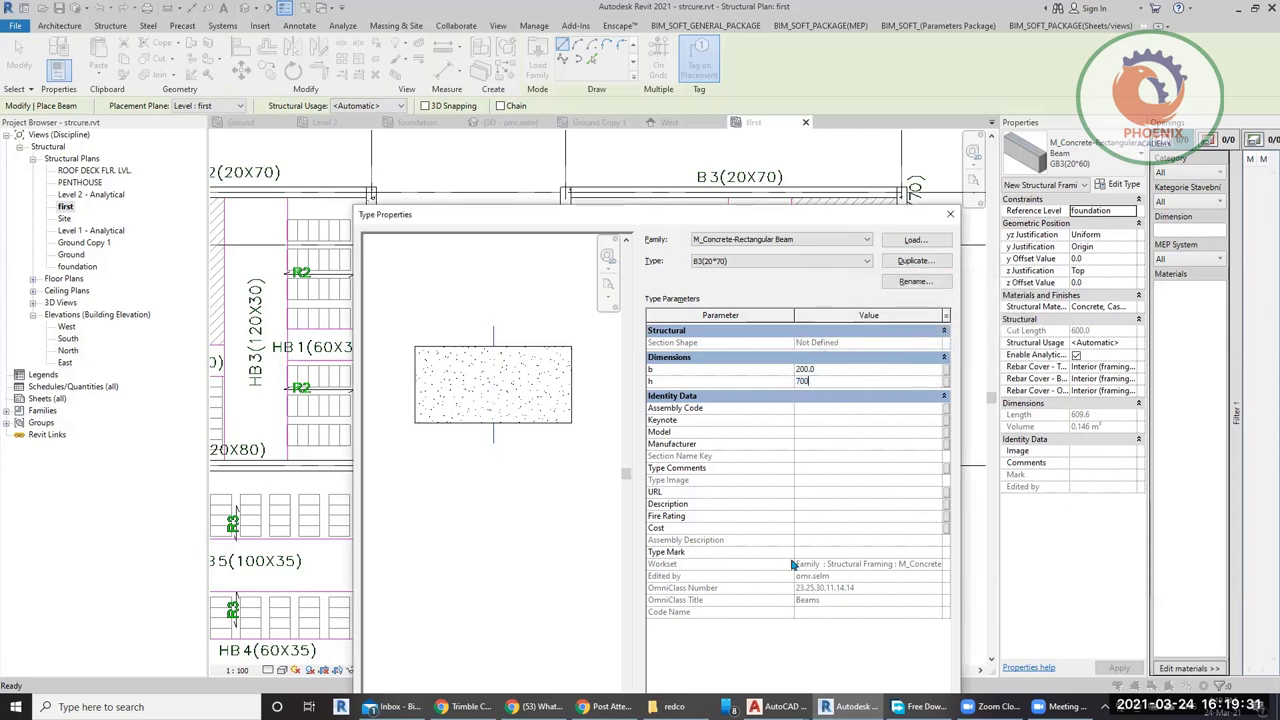
drag(725, 216, 436, 27)
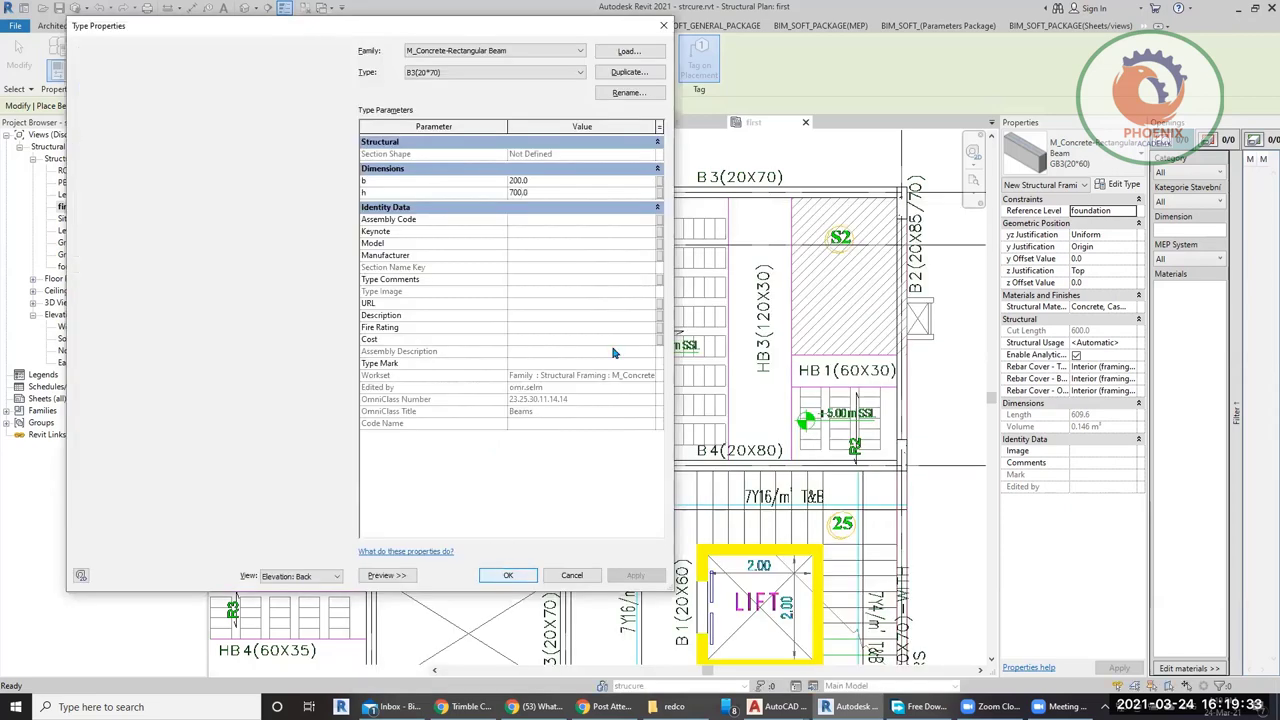
key(Return)
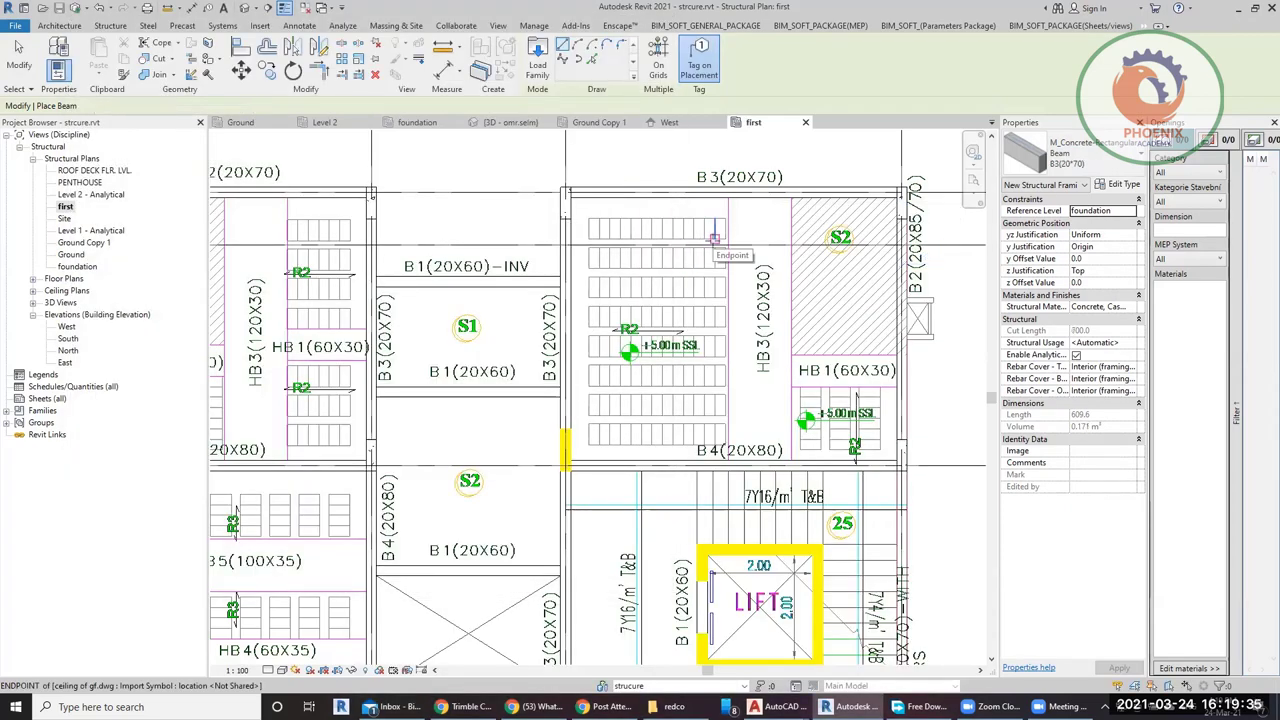
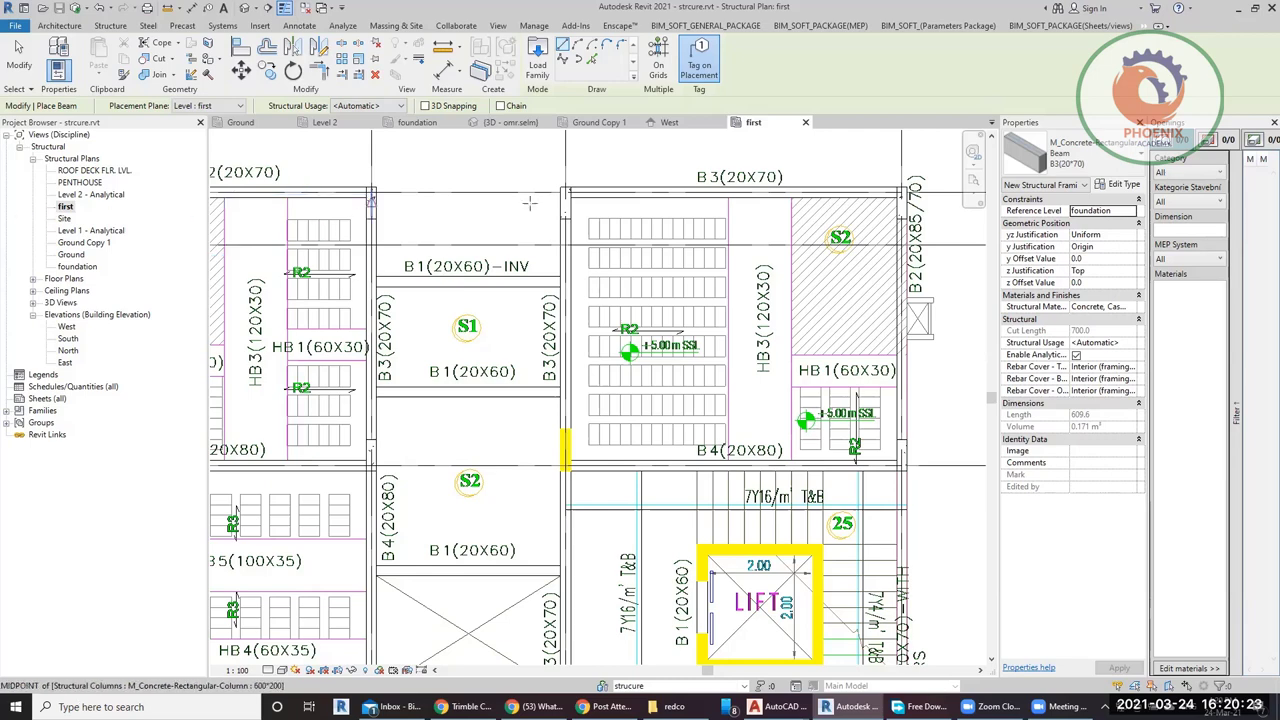
Draw a B3(20*70) beam about 6200 mm long between the columns along the upper edge of the bay above the lift.
scroll(478, 190, up, 5)
scroll(286, 194, down, 2)
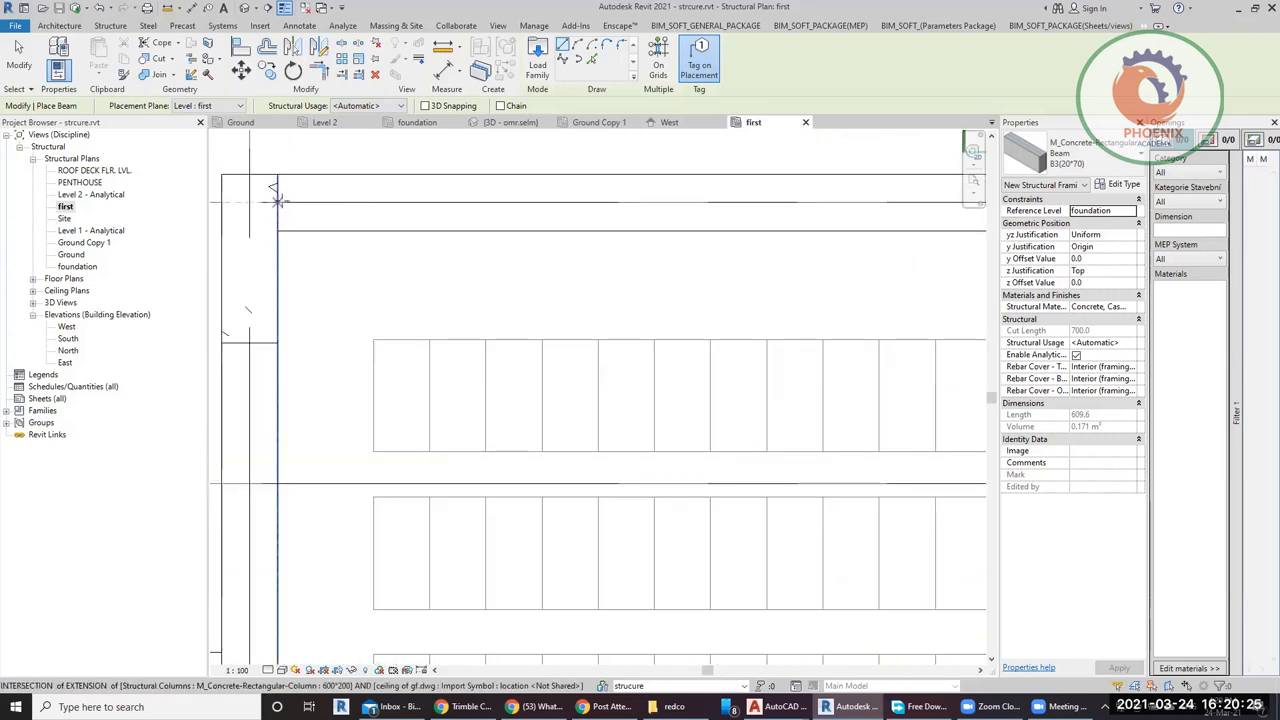
click(282, 194)
scroll(410, 230, down, 2)
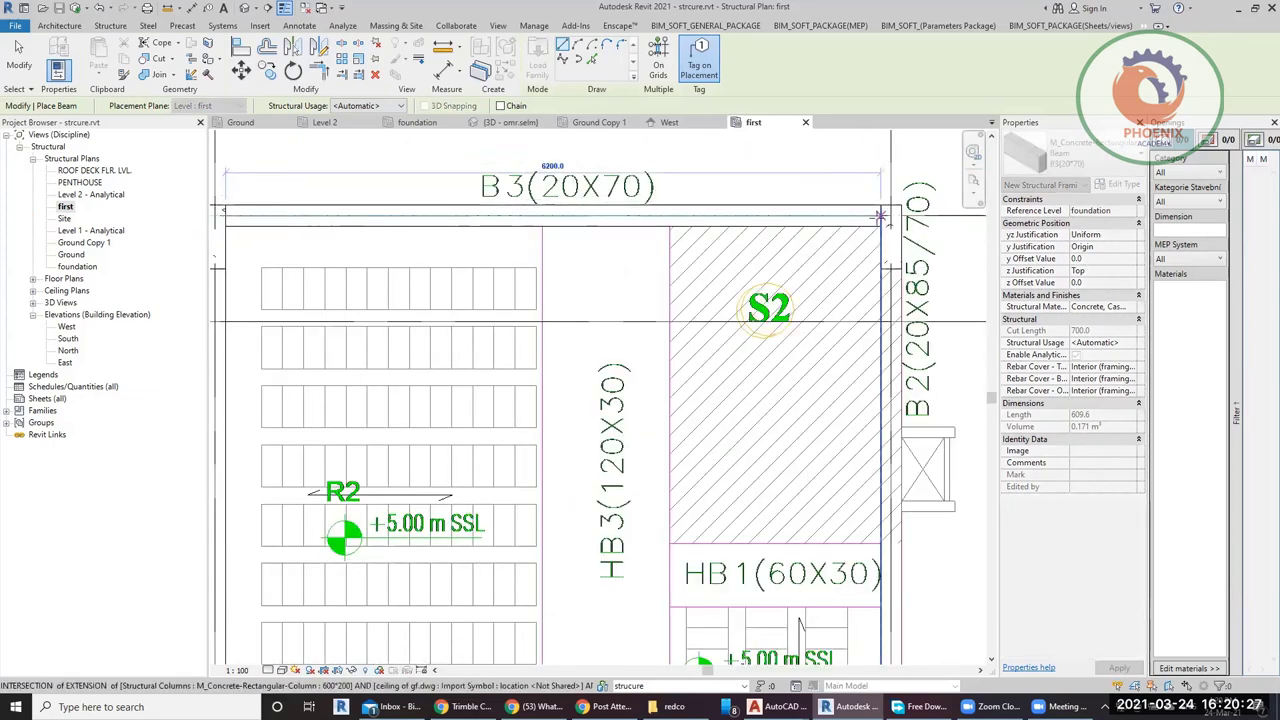
click(876, 217)
scroll(762, 155, down, 1)
scroll(762, 155, down, 1)
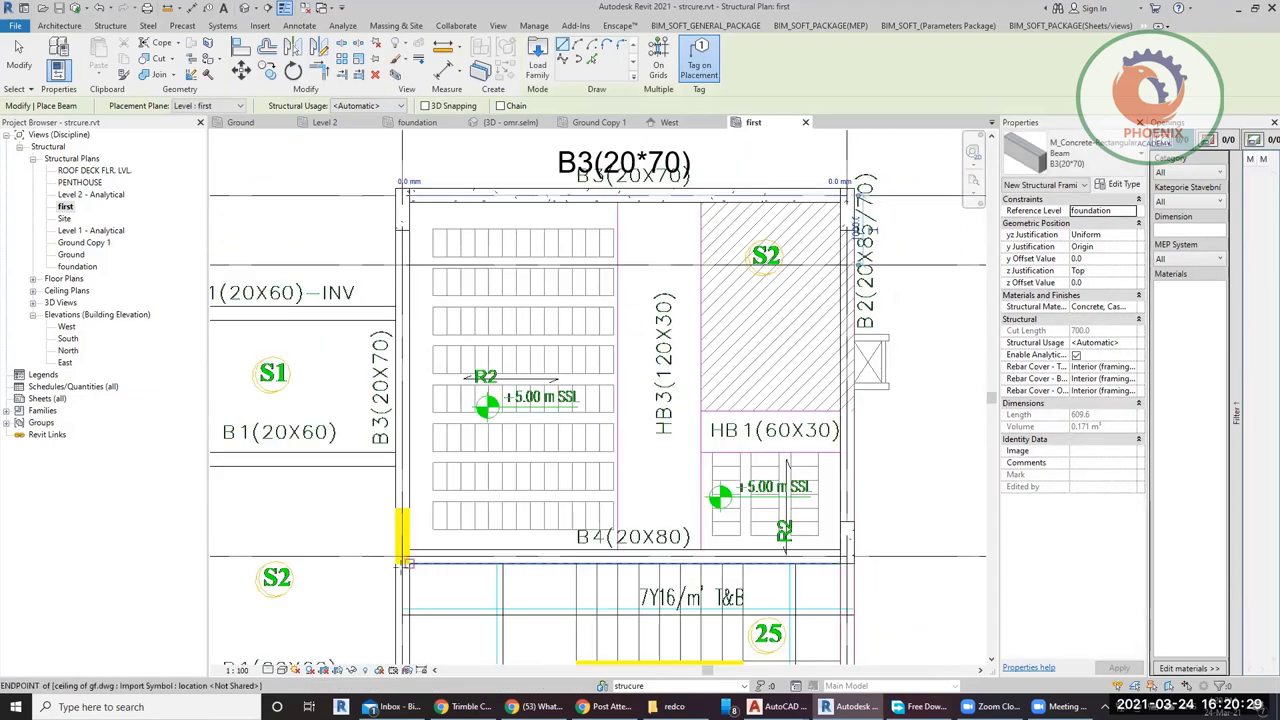
Set the first plan's visual style to Shaded.
right_click(287, 676)
click(300, 637)
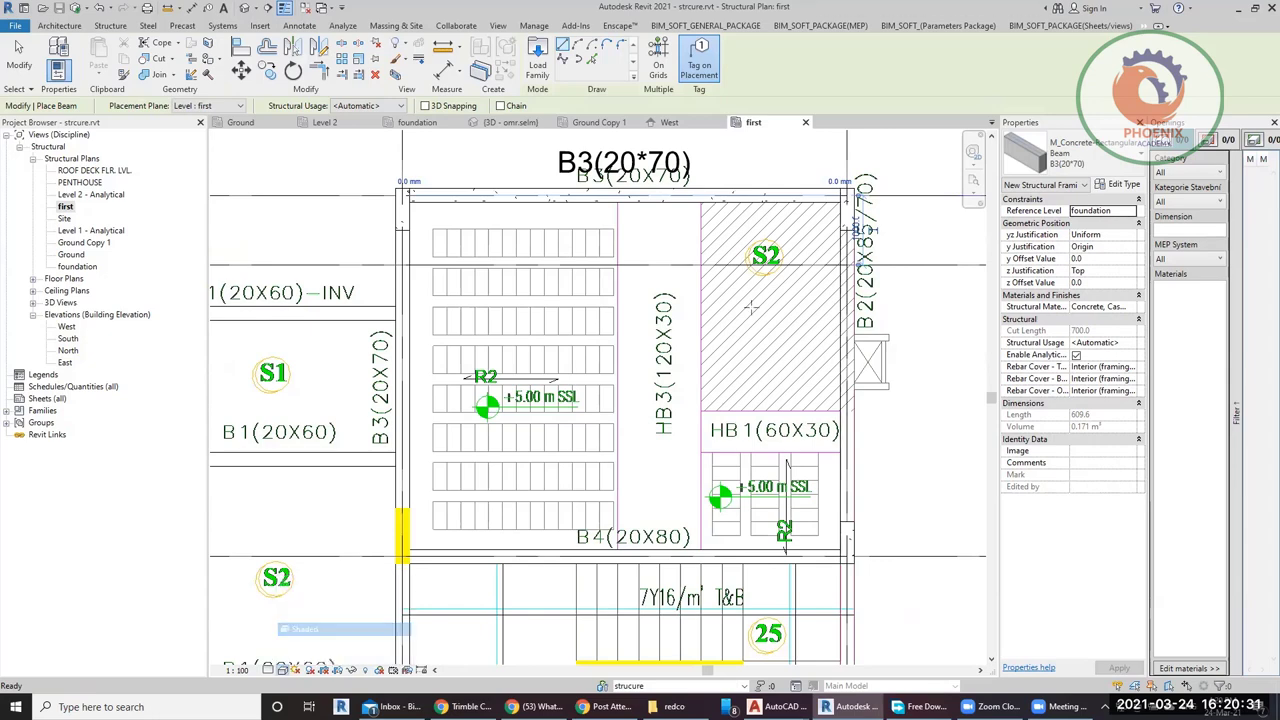
mouse_move(930, 342)
middle_down()
mouse_move(860, 292)
mouse_move(851, 344)
middle_up()
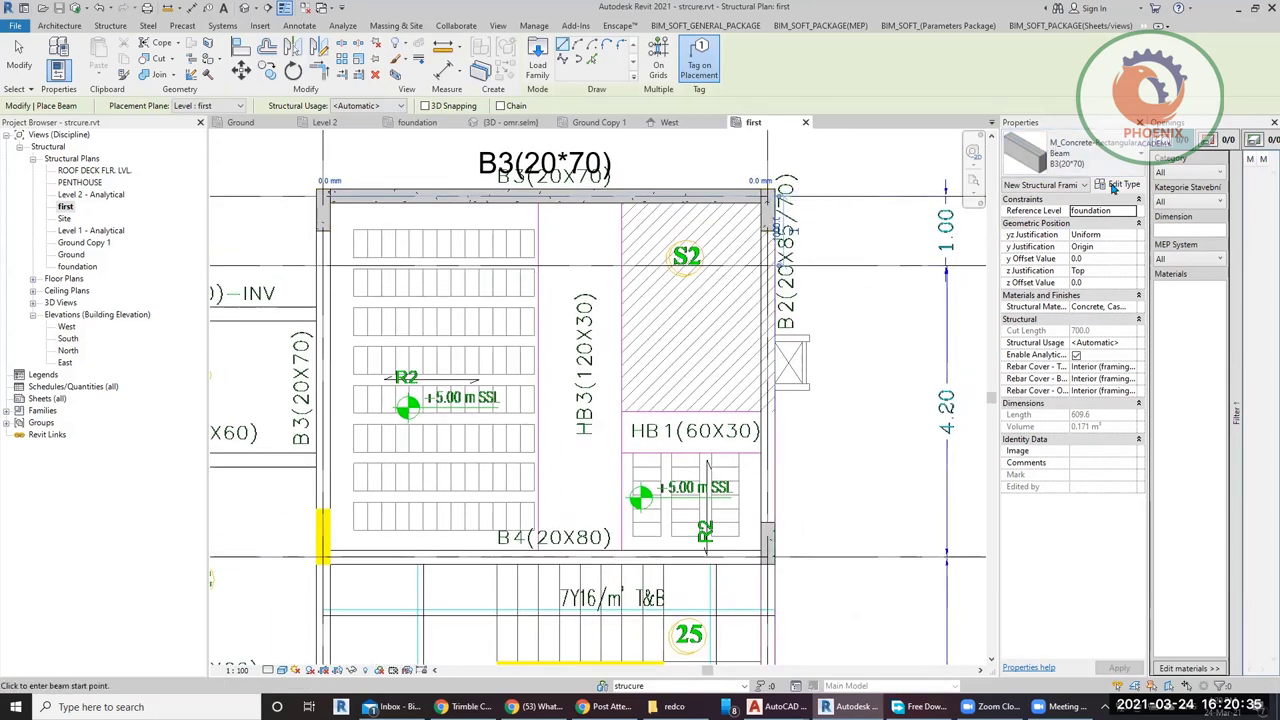
Duplicate the B3(20*70) beam type as B2(20*85) and set its height h to 850 mm.
click(1120, 185)
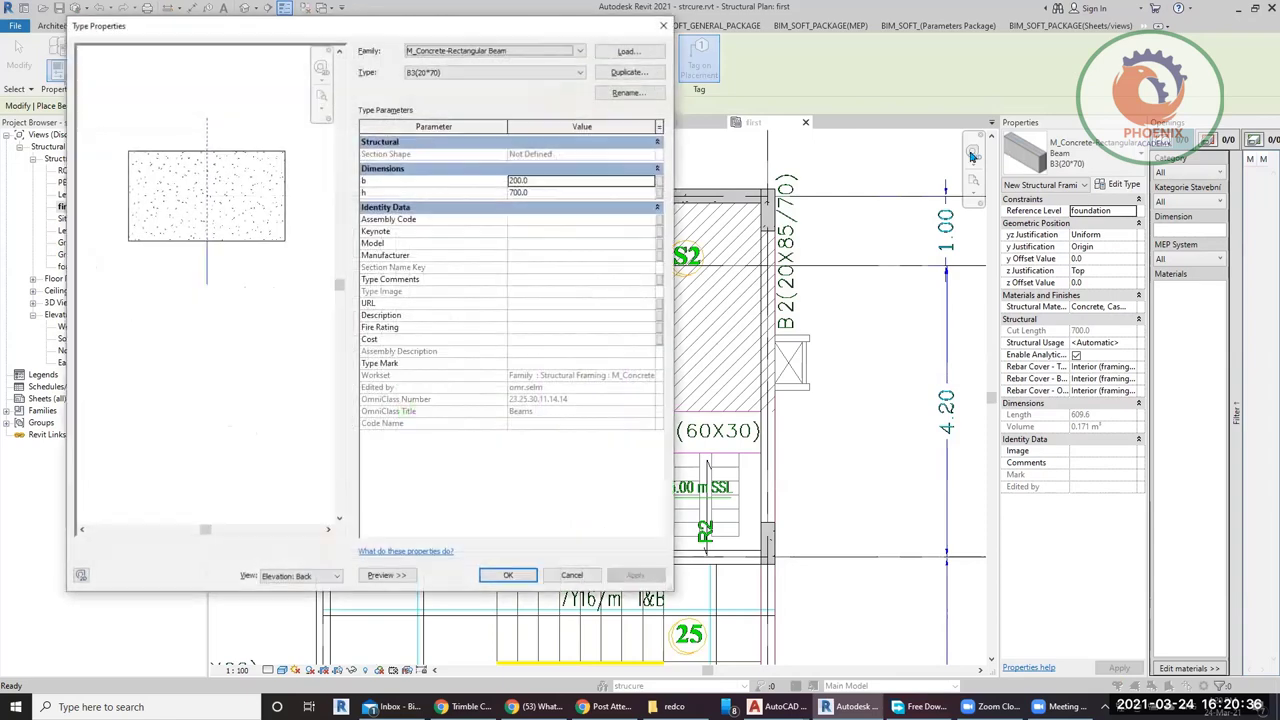
click(629, 72)
click(872, 315)
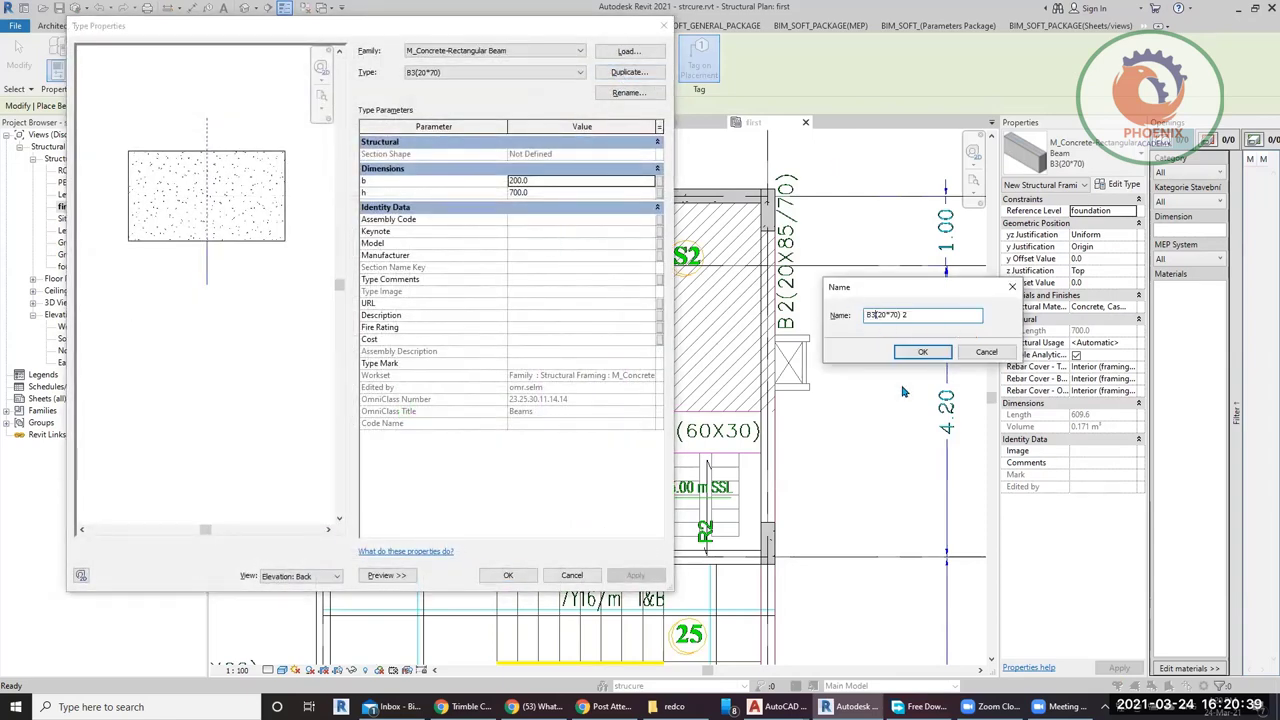
key(BackSpace)
text(2)
double_click(896, 316)
text(85)
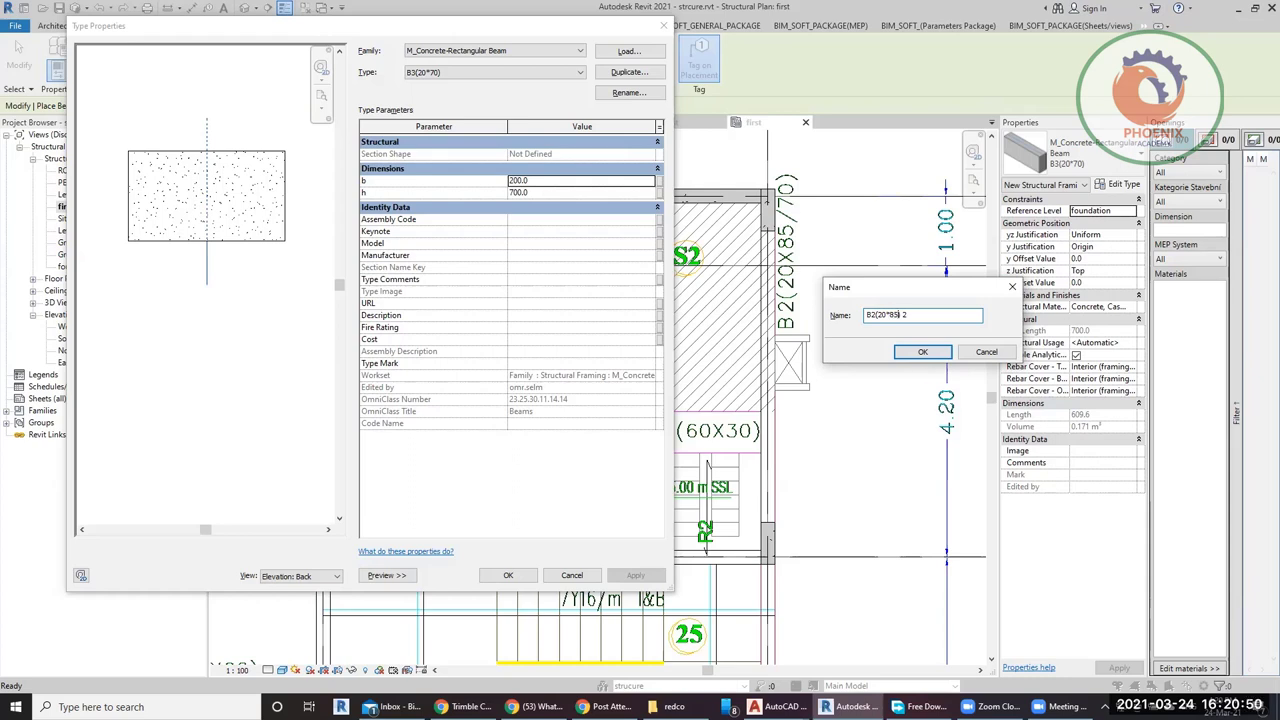
click(923, 354)
click(584, 192)
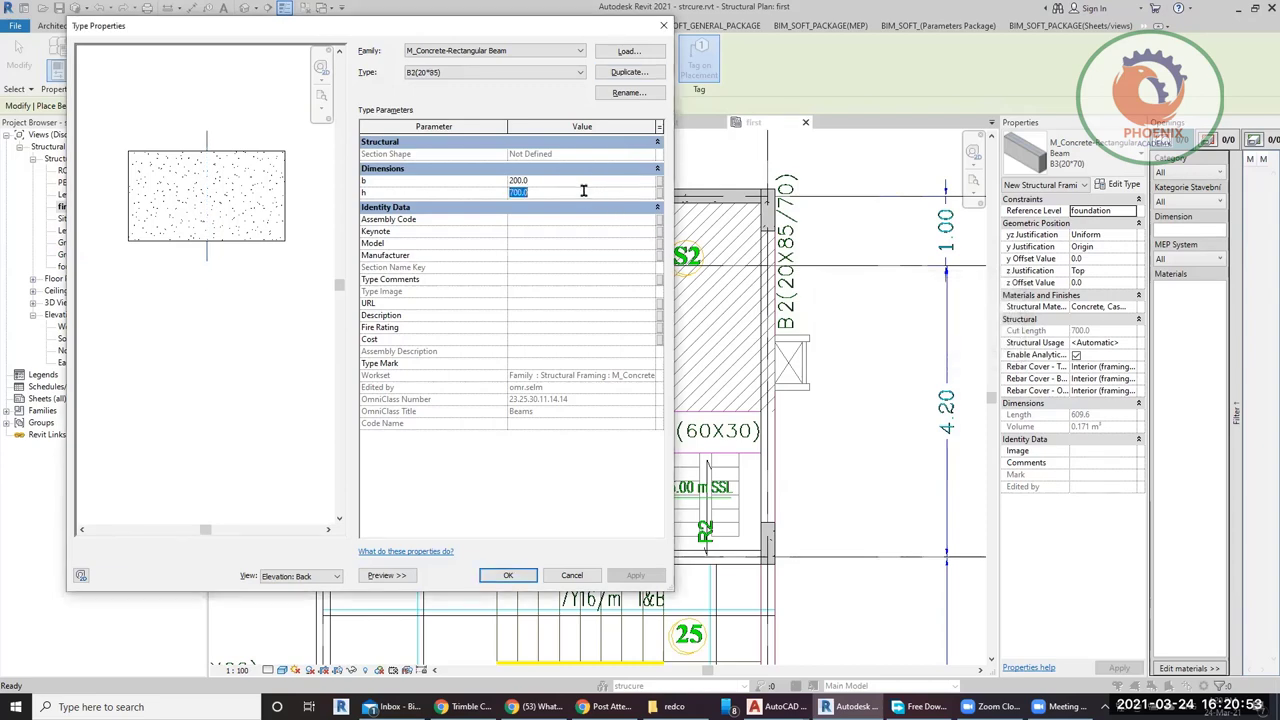
text(850)
click(508, 575)
Draw a B2(20*85) beam between the two columns on grid 6 along the outer side of the bay above the lift.
click(790, 232)
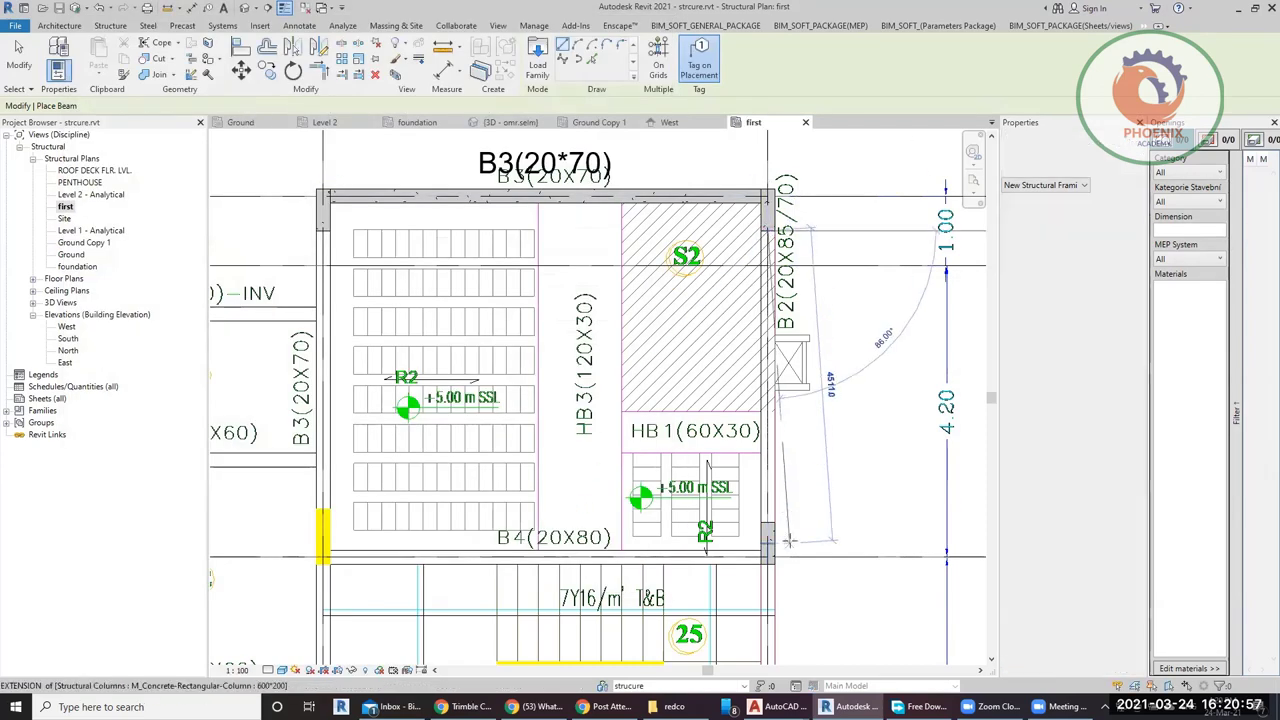
click(768, 521)
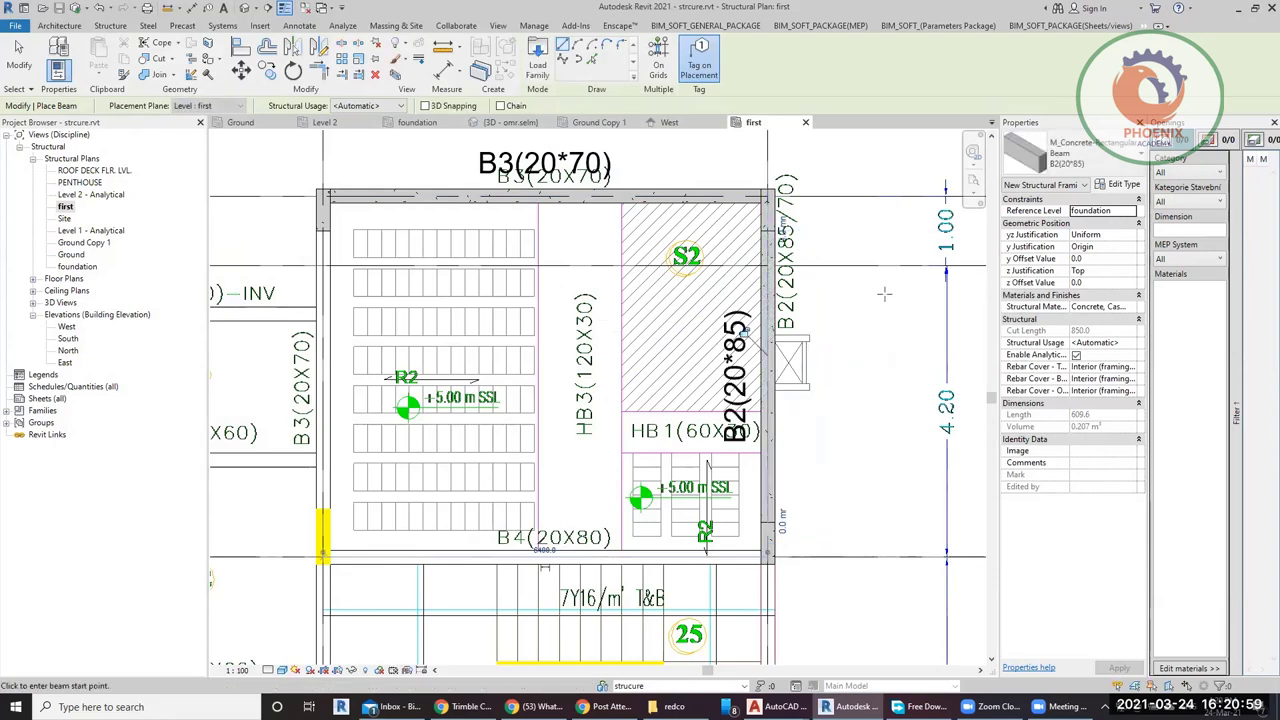
scroll(876, 253, down, 2)
scroll(878, 452, up, 2)
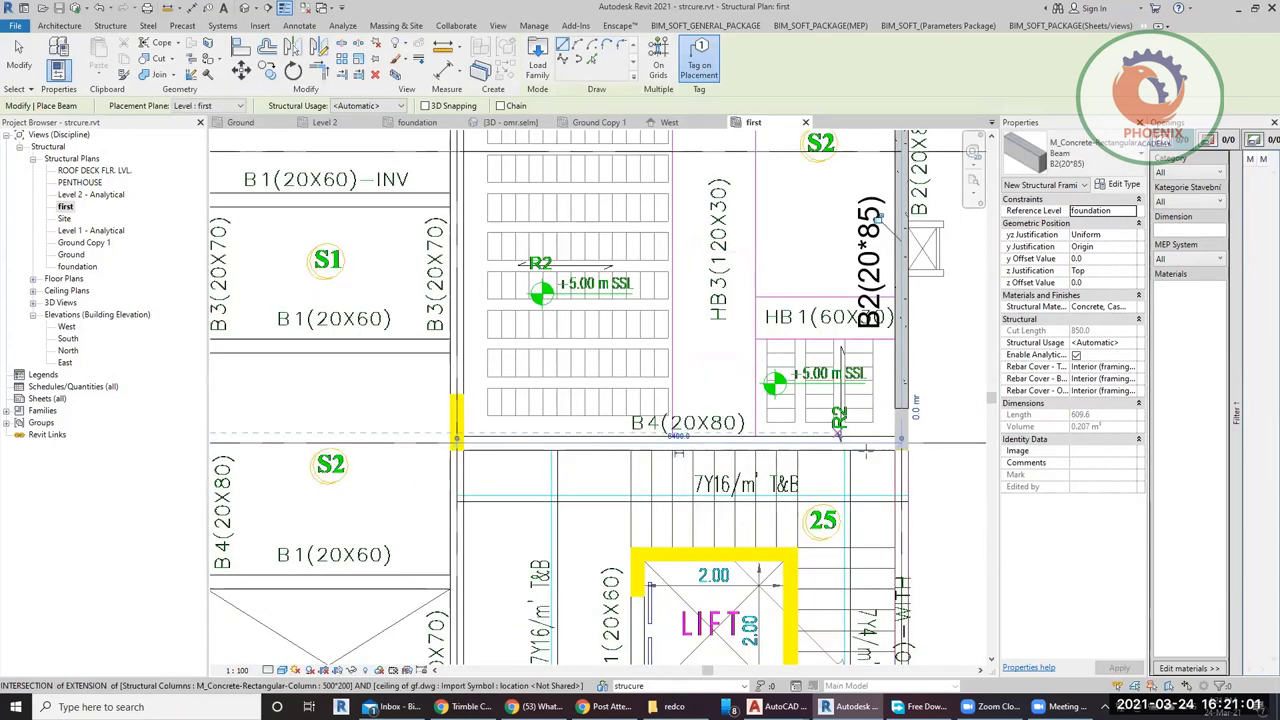
Duplicate the B2(20*85) beam type as B4(20*85) and set its height h to 800 mm.
scroll(884, 448, up, 2)
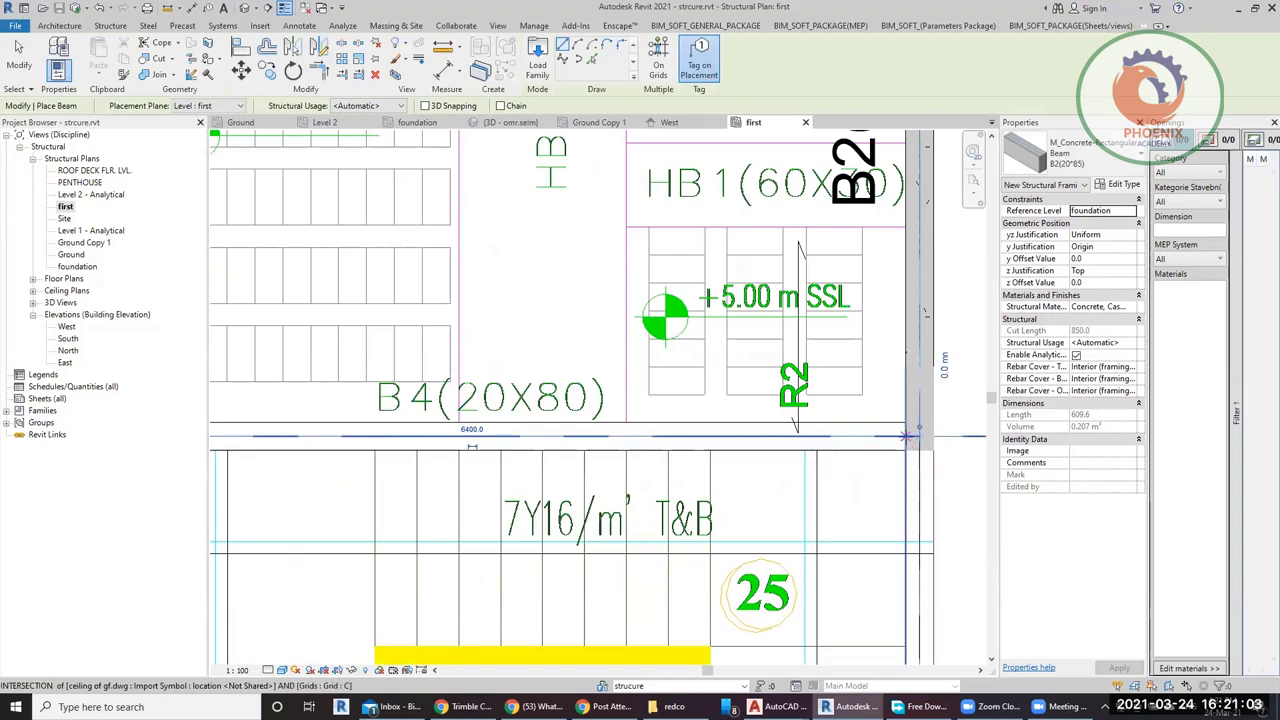
click(1120, 184)
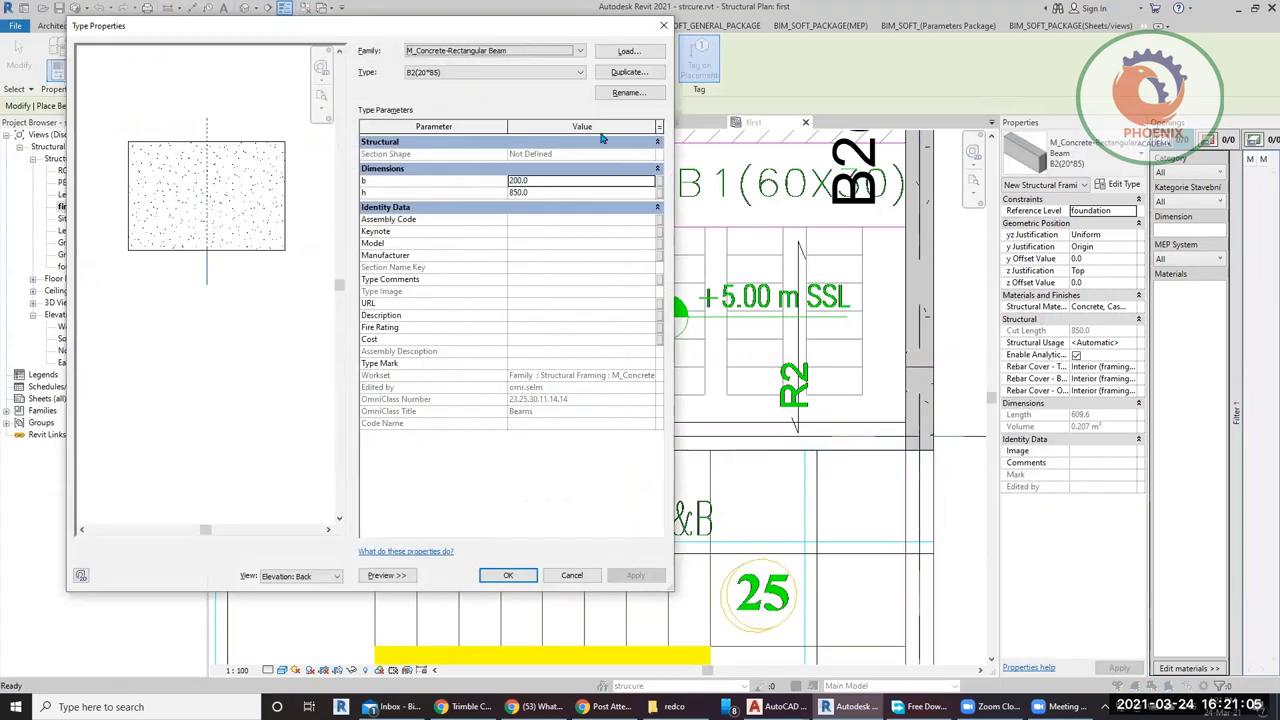
click(629, 72)
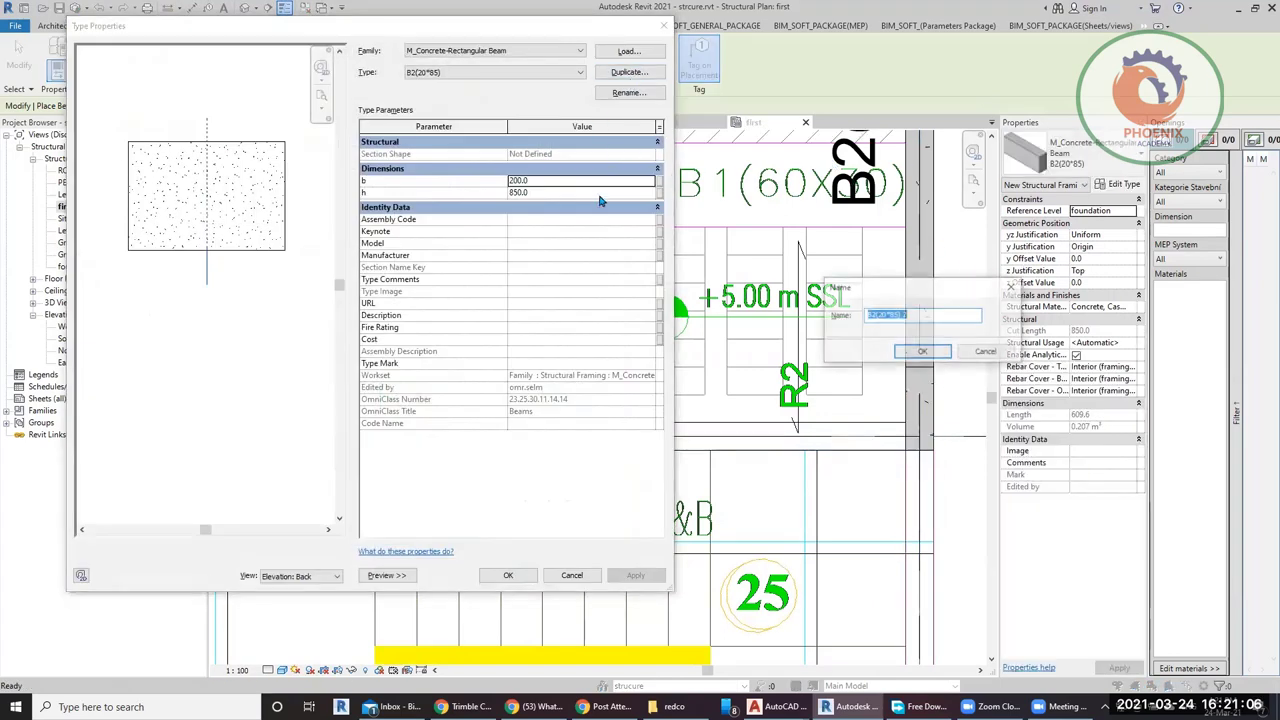
click(872, 314)
key(BackSpace)
text(4)
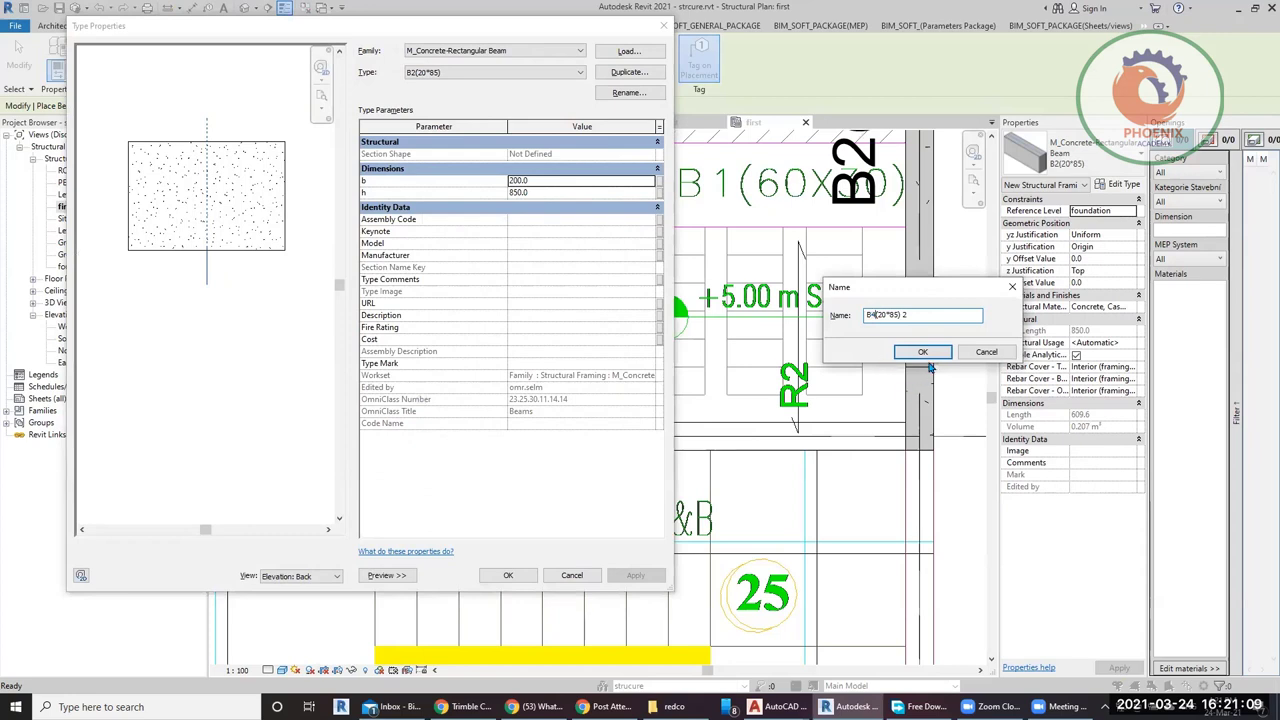
click(938, 314)
click(922, 352)
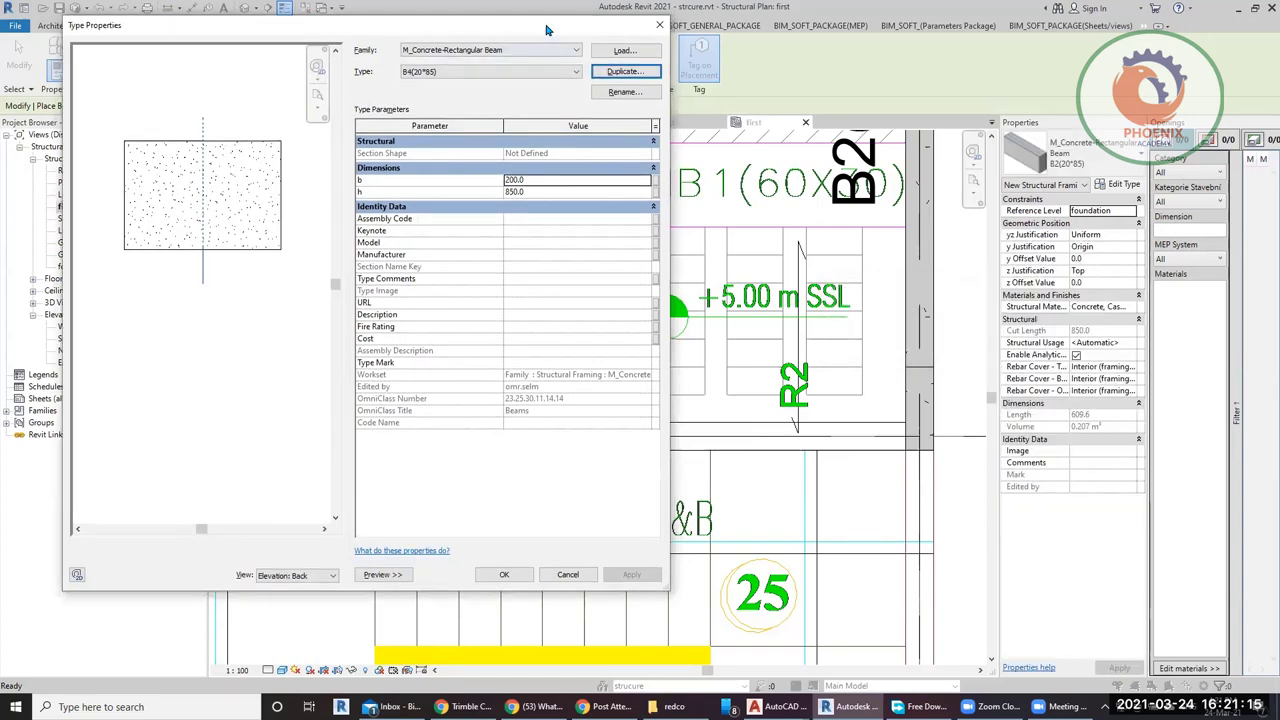
drag(546, 30, 508, 101)
click(543, 260)
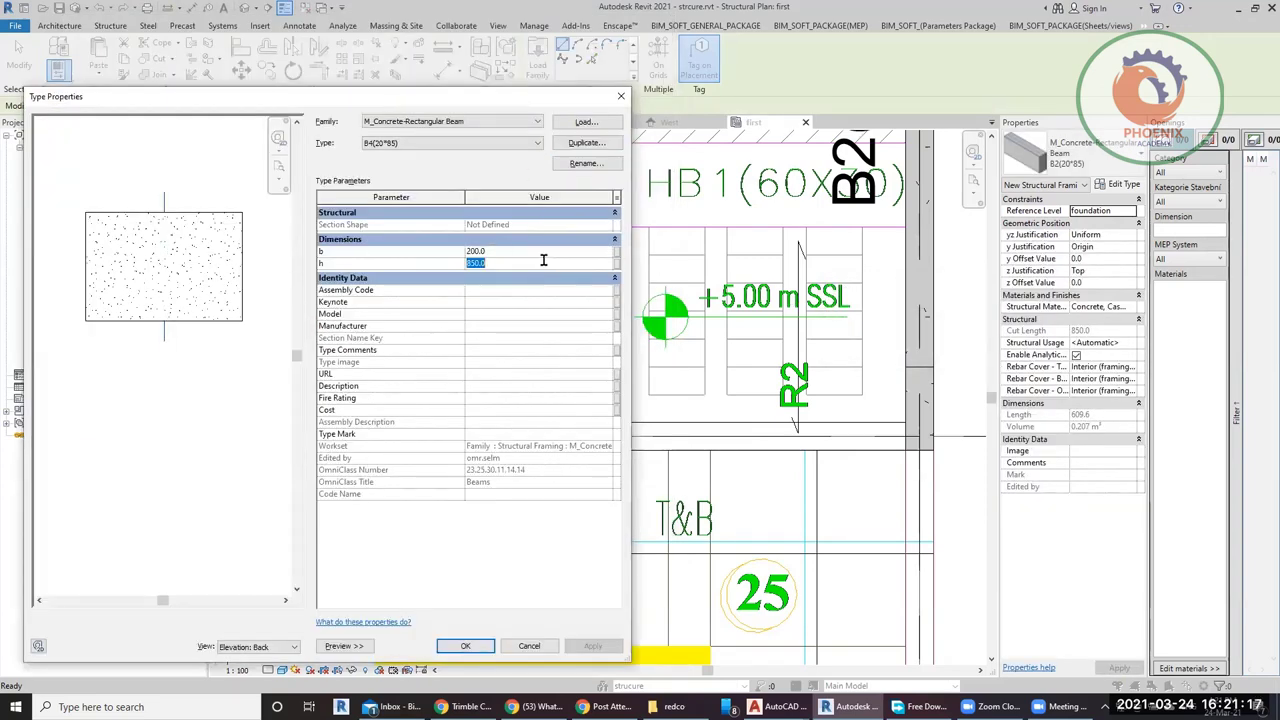
text(800)
click(586, 142)
click(899, 315)
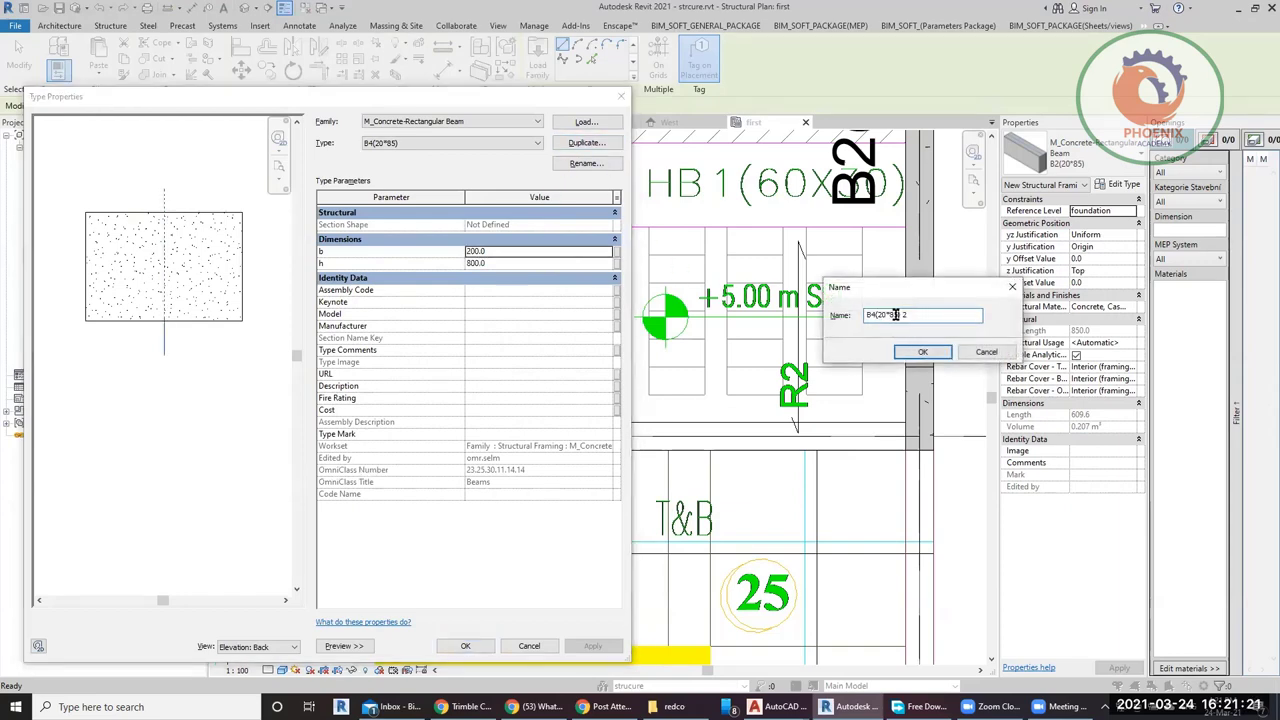
click(986, 352)
Rename the new B4 beam type to B4(20*80) and apply the type properties.
click(586, 163)
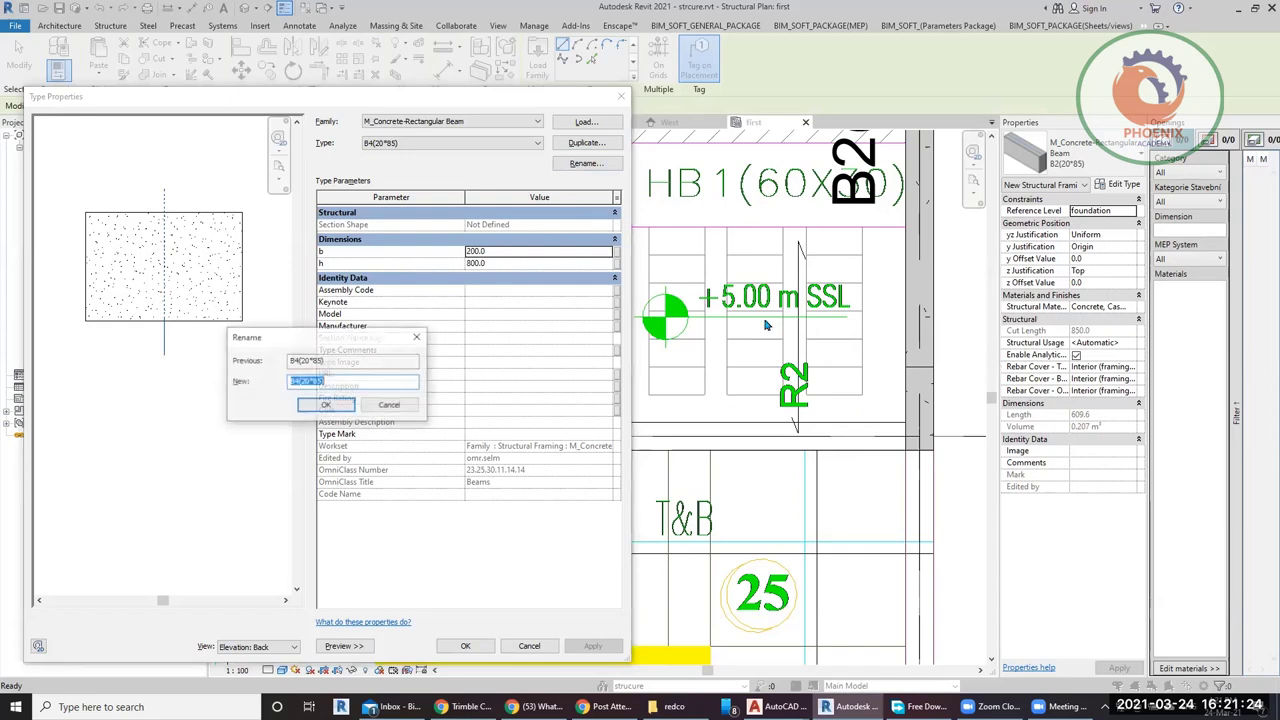
click(323, 382)
key(BackSpace)
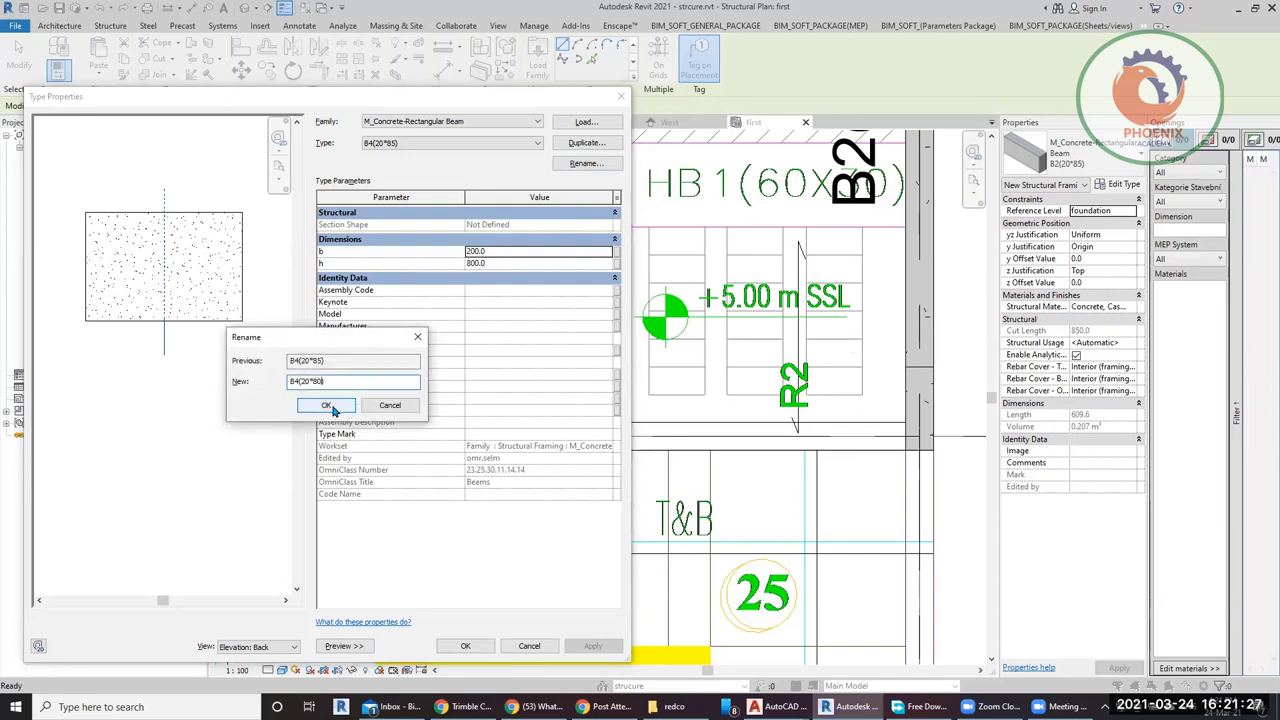
text(0)
click(327, 405)
click(465, 646)
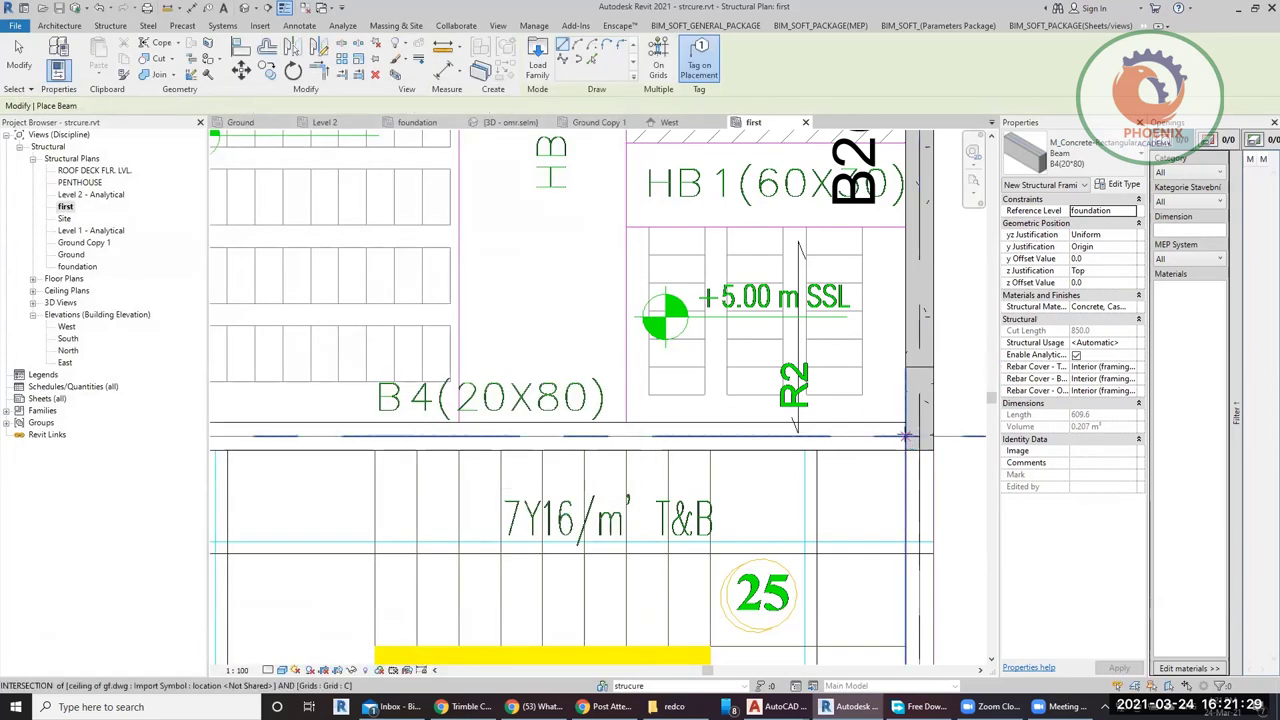
Draw a B4(20*80) beam between the two columns along grid C, on the lift side of the bay.
scroll(413, 449, down, 3)
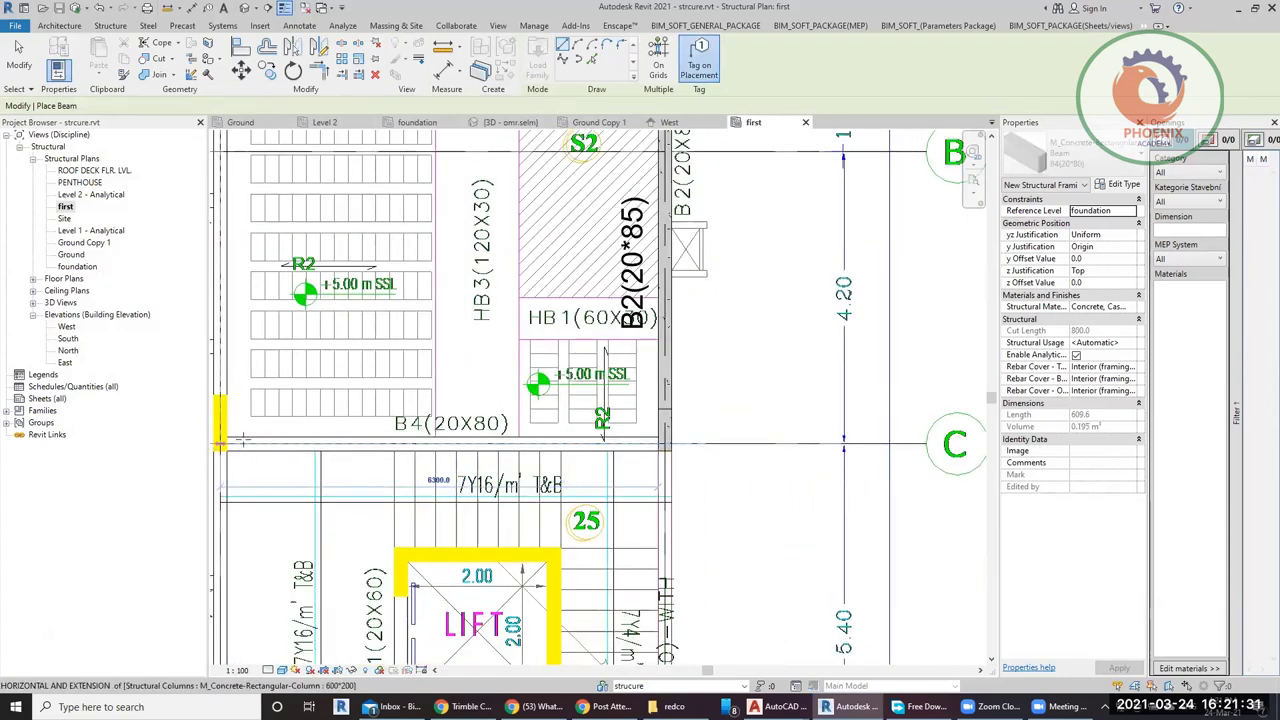
scroll(242, 440, up, 4)
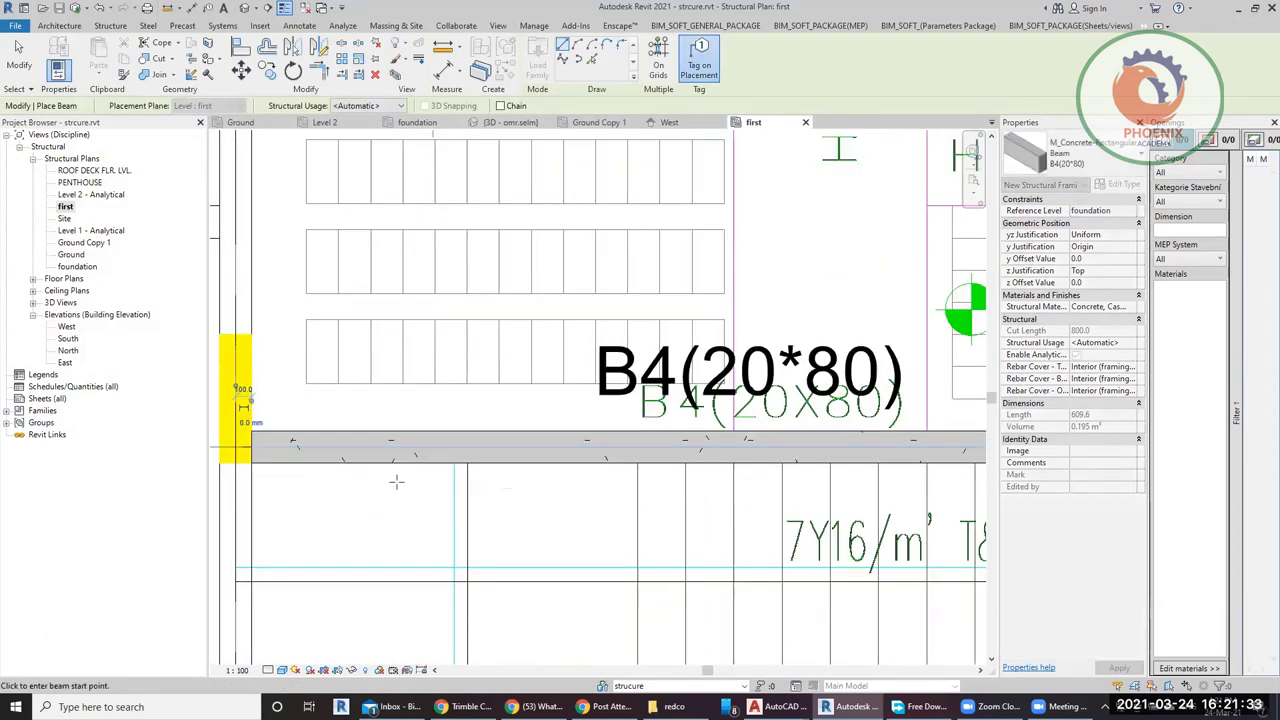
scroll(396, 482, down, 3)
middle_drag(340, 420, 477, 369)
Draw a B3(20*70) beam between the columns along the bay's inner side, opposite the B2(20*85) beam, and end beam placement.
click(1090, 155)
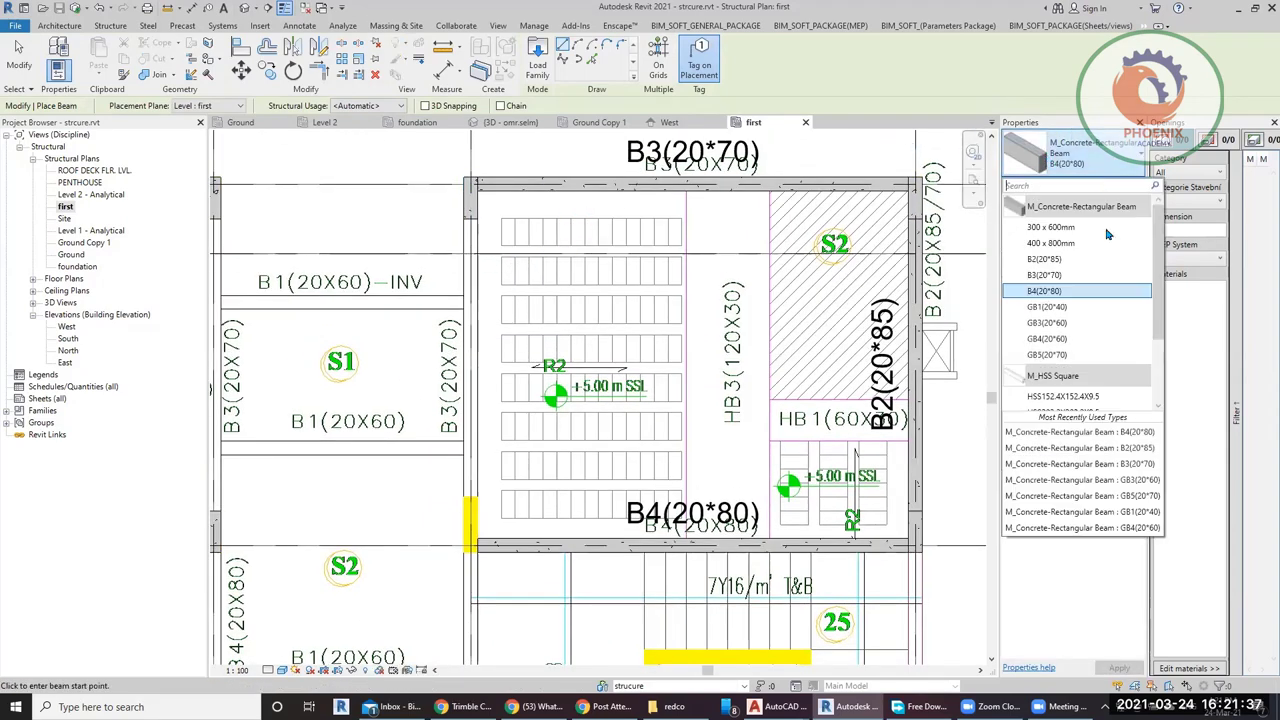
click(1078, 278)
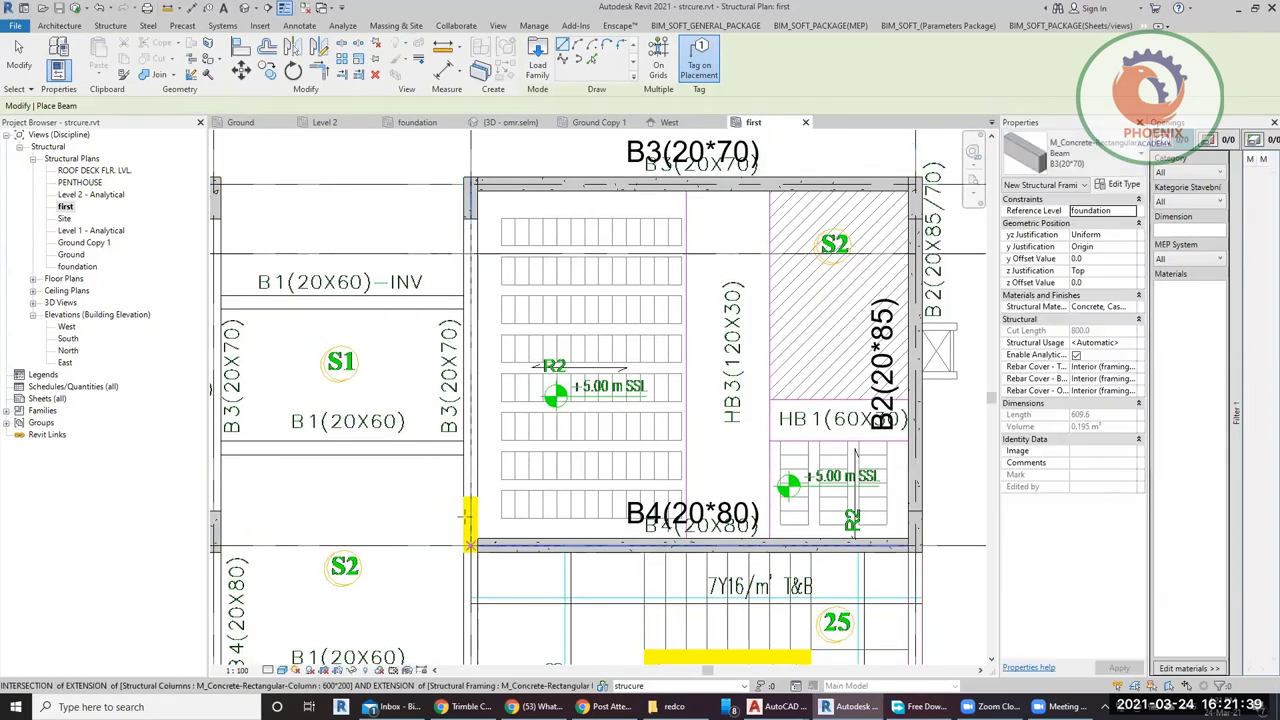
scroll(467, 517, up, 2)
click(469, 499)
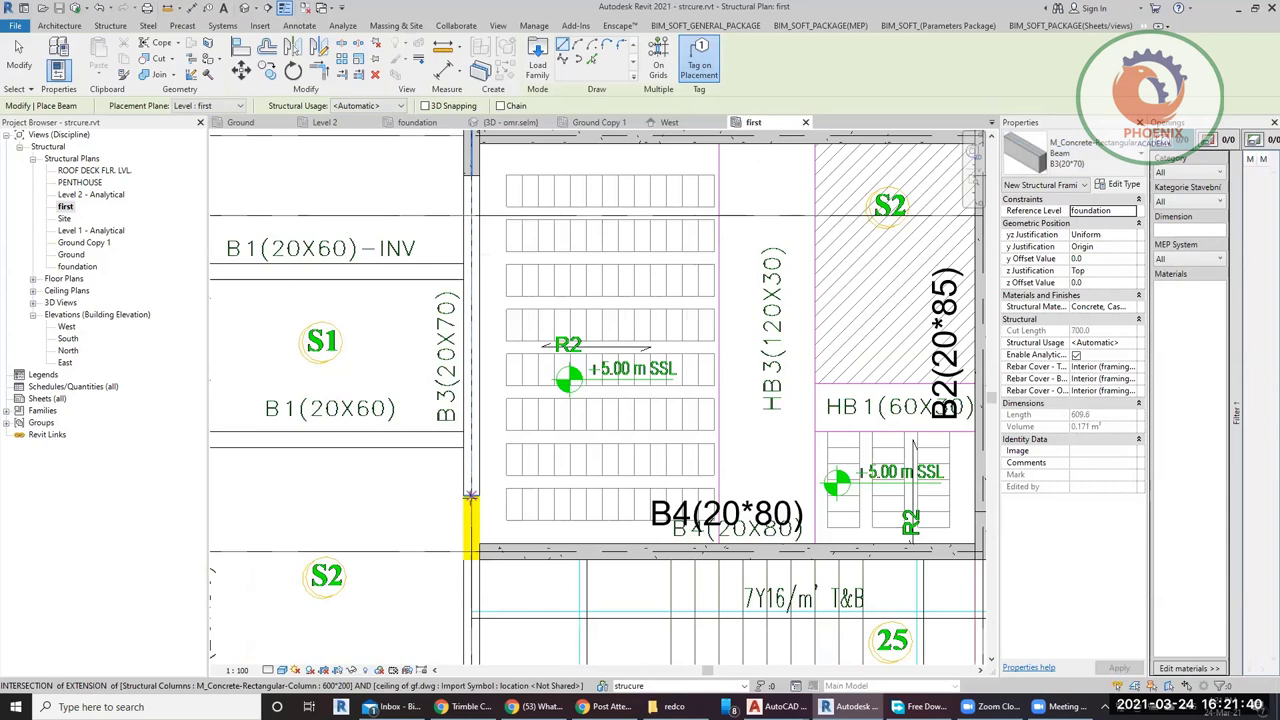
click(469, 174)
key(Escape)
key(Escape)
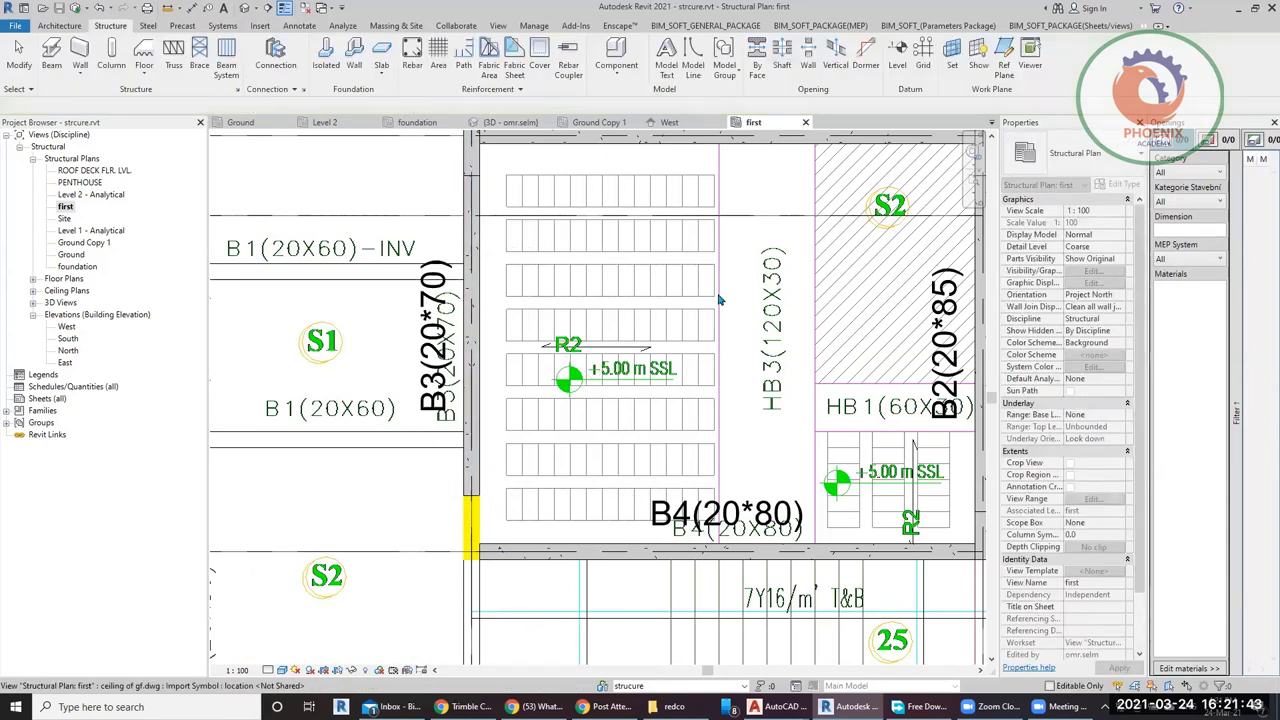
Start a new beam and duplicate the B3(20*70) type as HB1(60*30).
scroll(760, 364, down, 2)
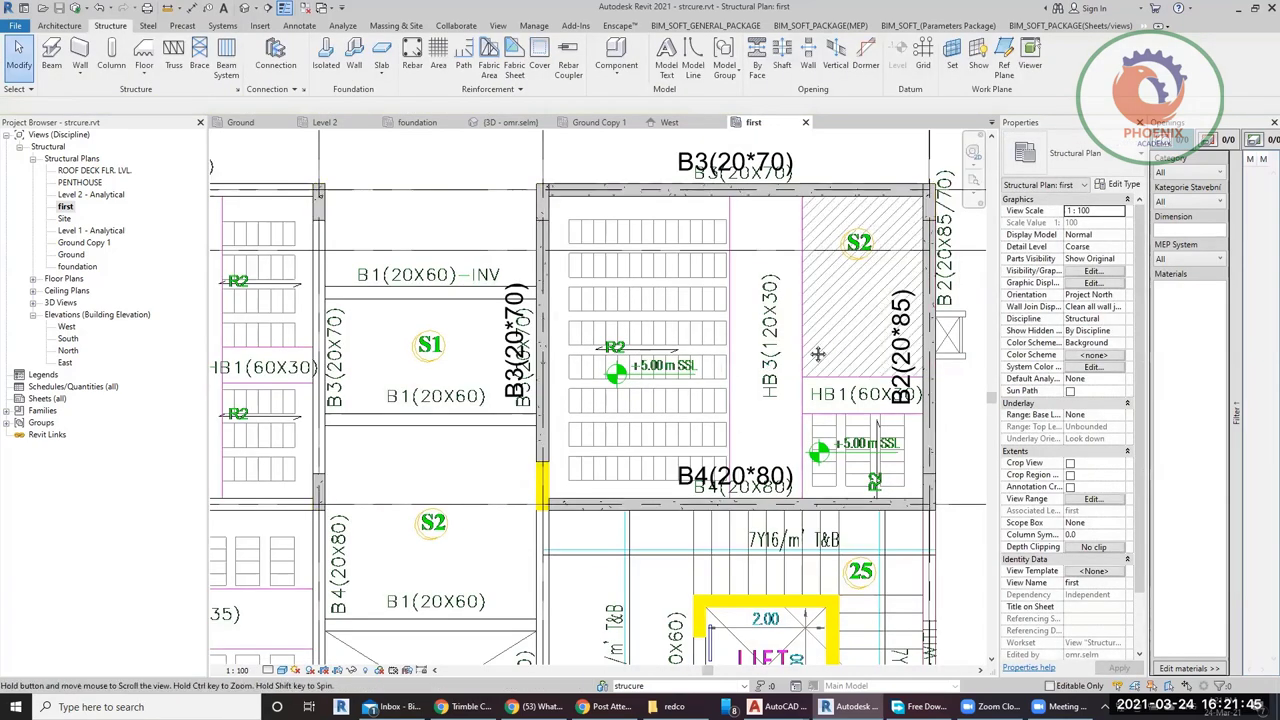
middle_drag(818, 354, 718, 375)
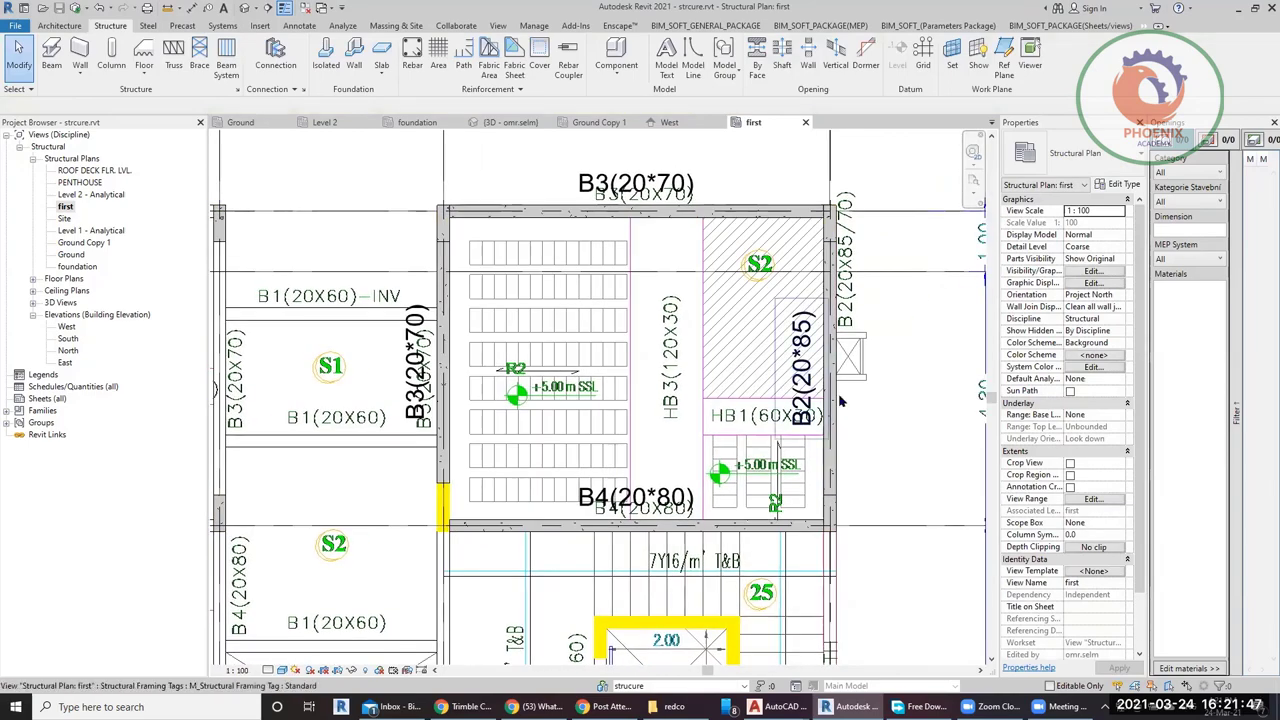
scroll(840, 401, up, 5)
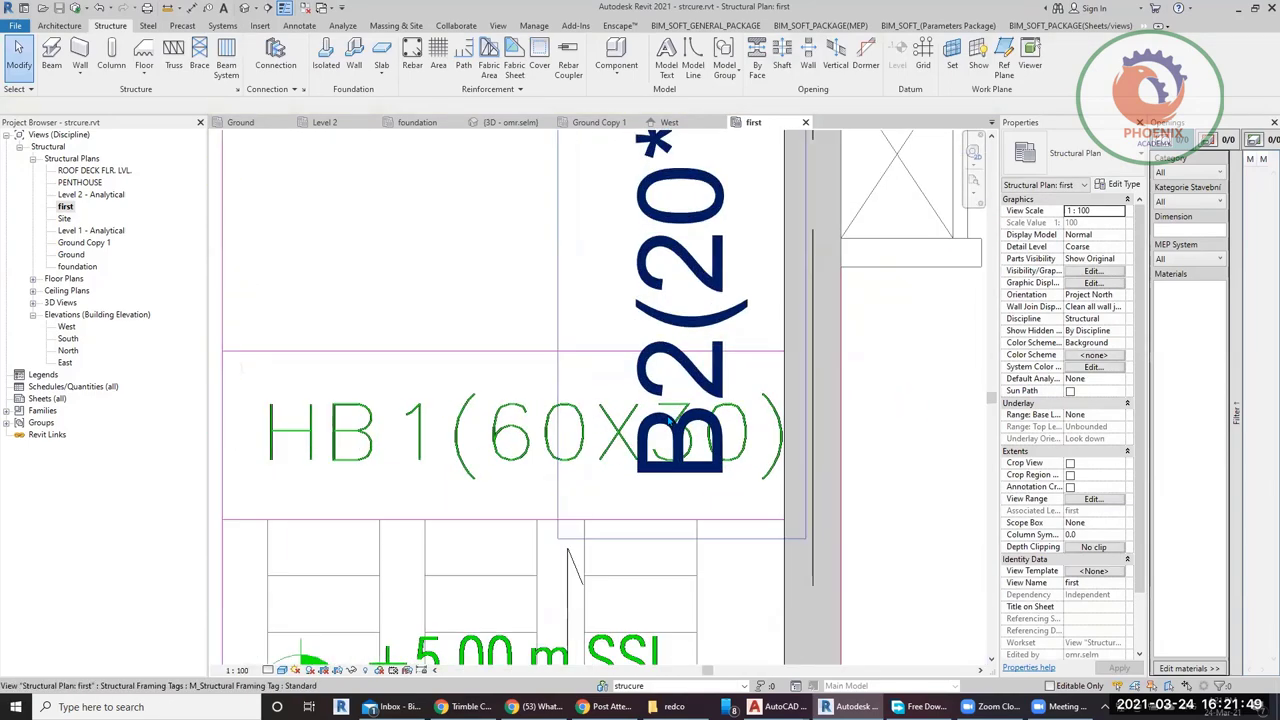
scroll(728, 464, down, 3)
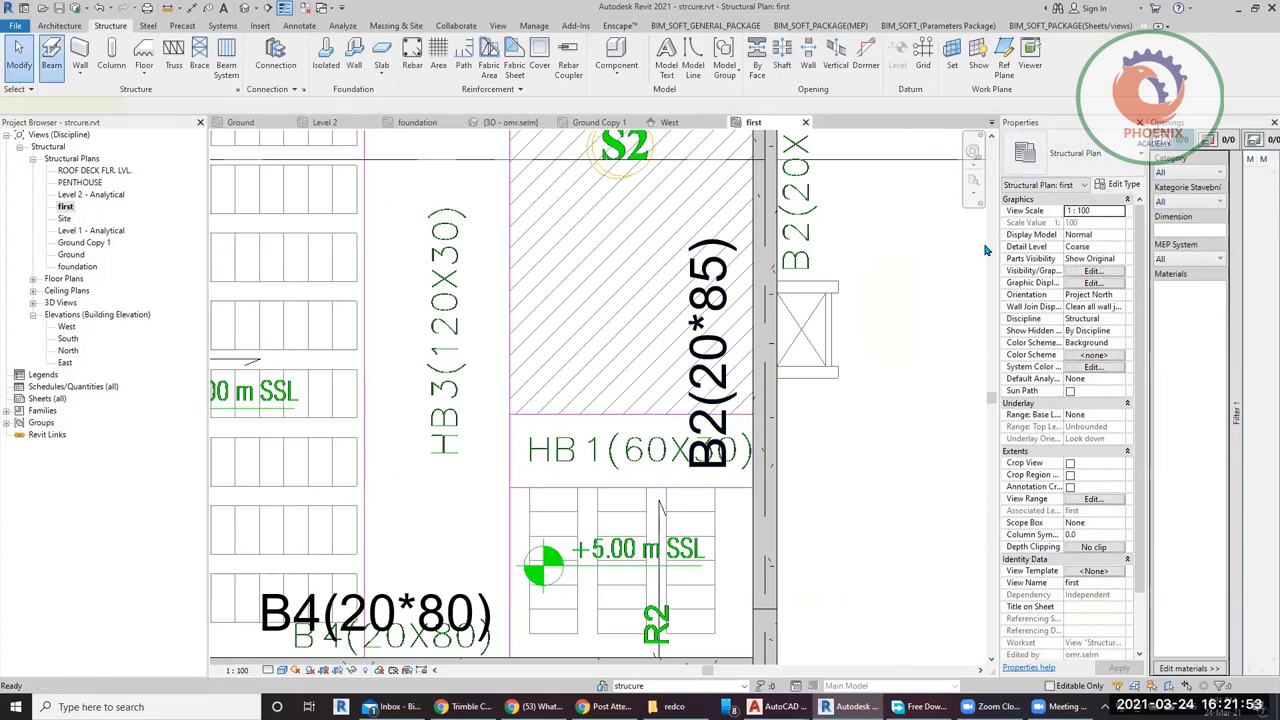
key(b)
key(m)
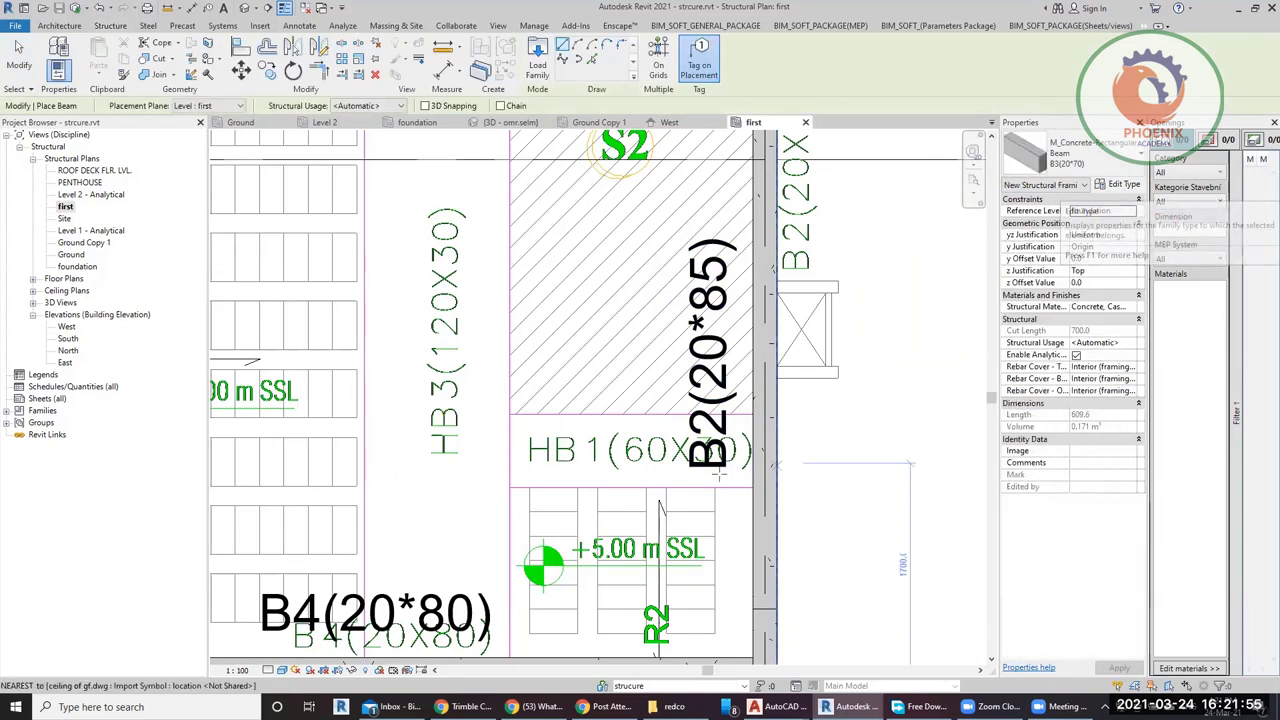
scroll(737, 465, down, 2)
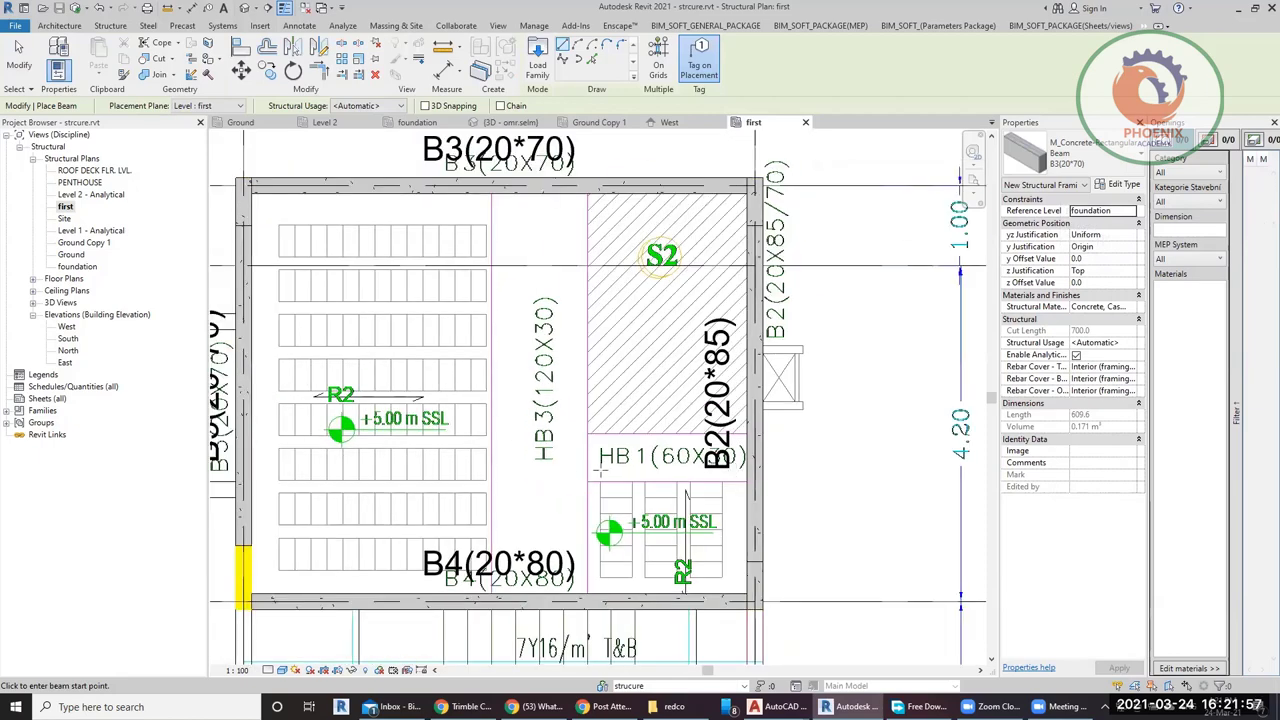
click(1116, 186)
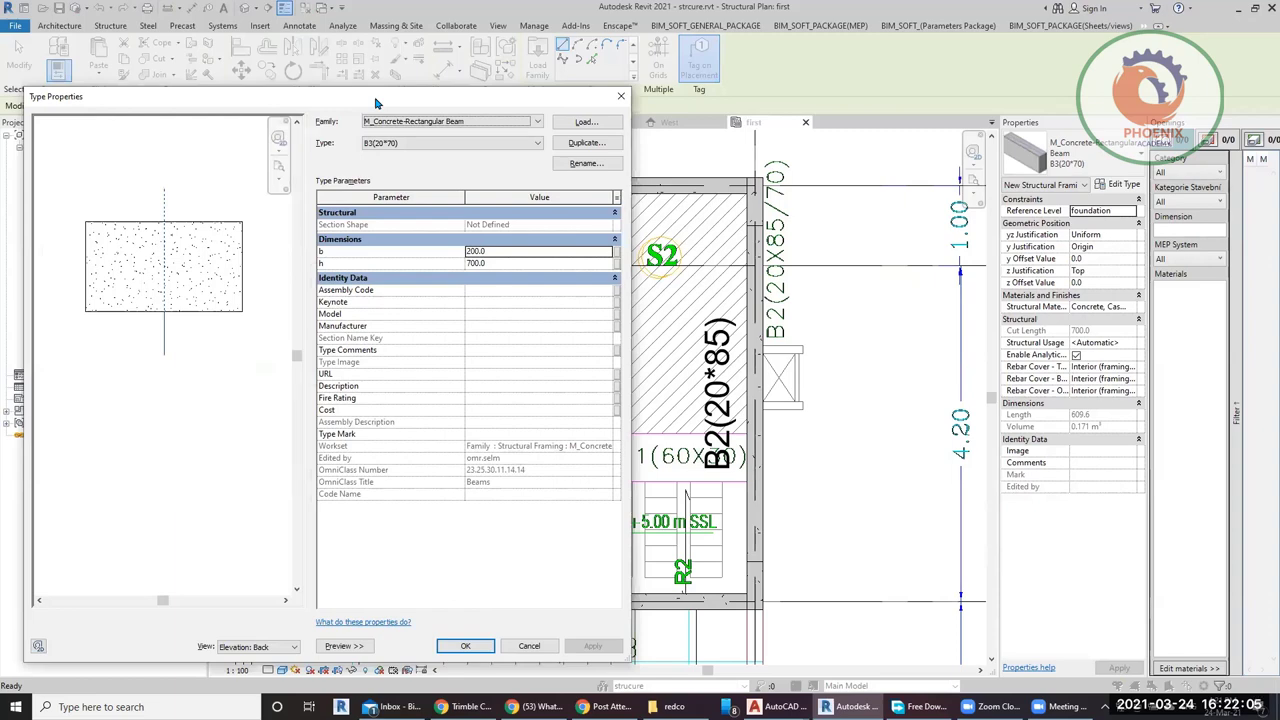
drag(375, 102, 417, 126)
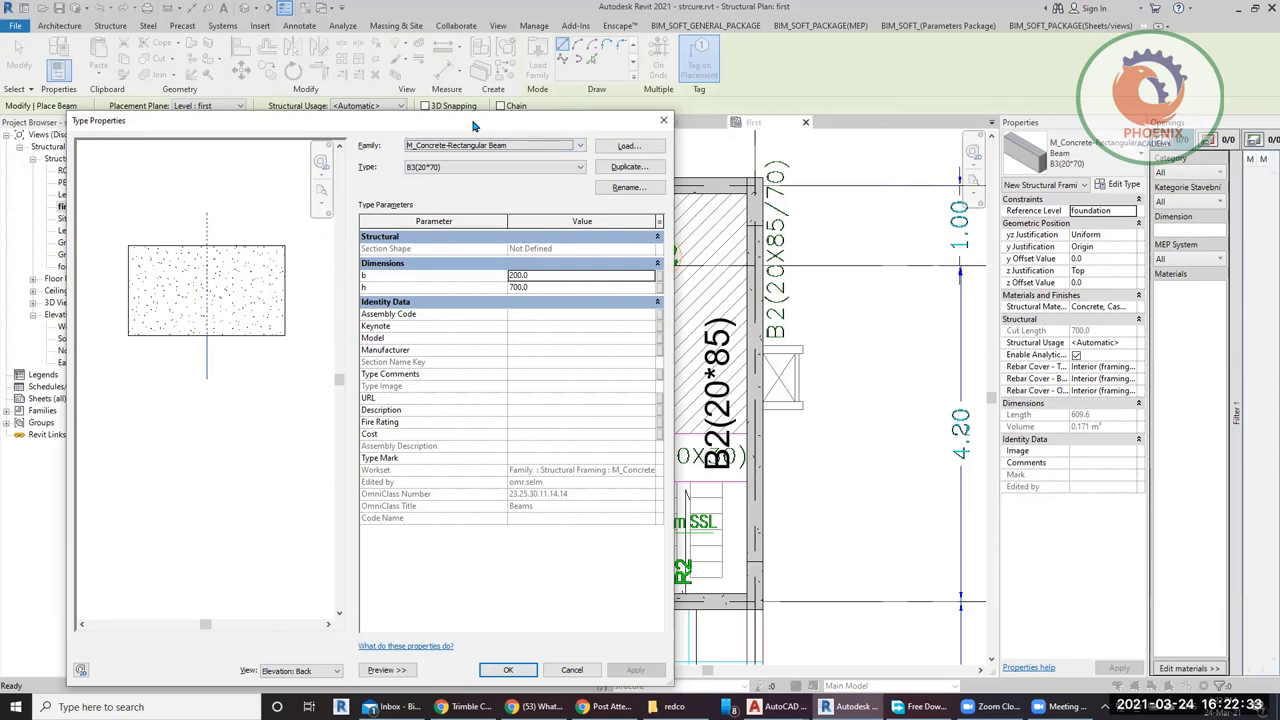
drag(474, 126, 353, 146)
click(508, 186)
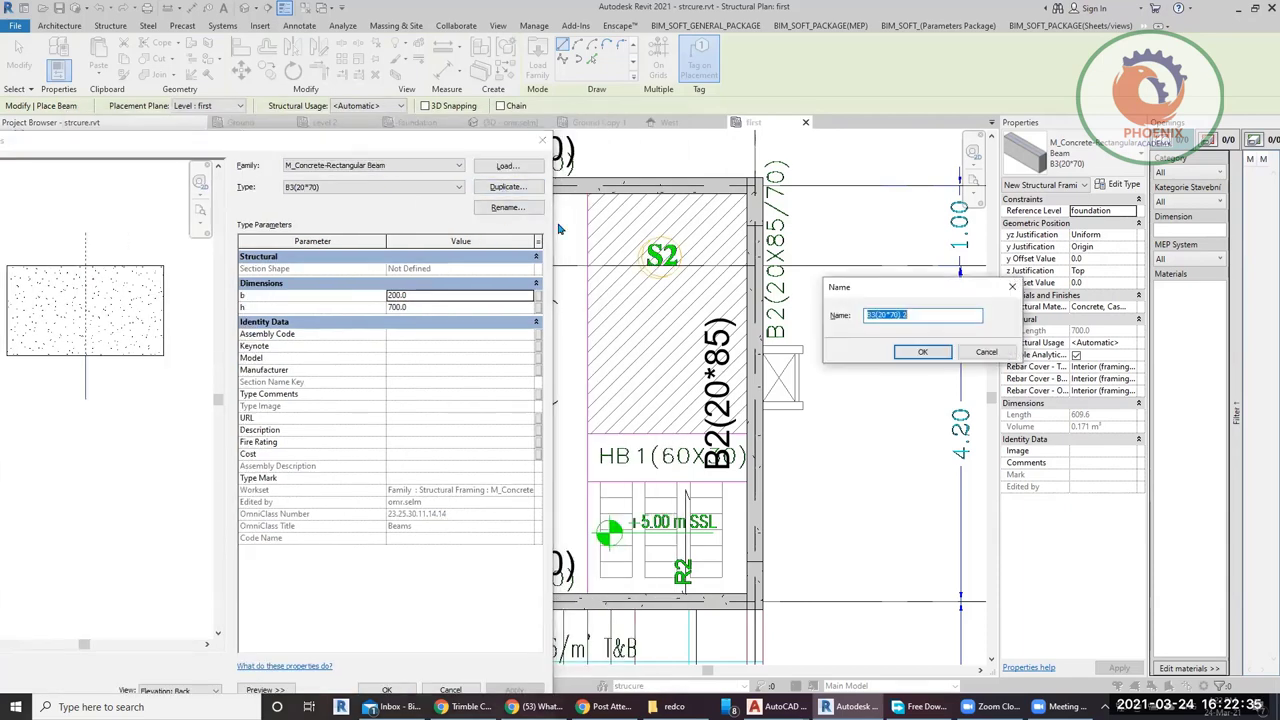
drag(877, 315, 832, 320)
text(HB1)
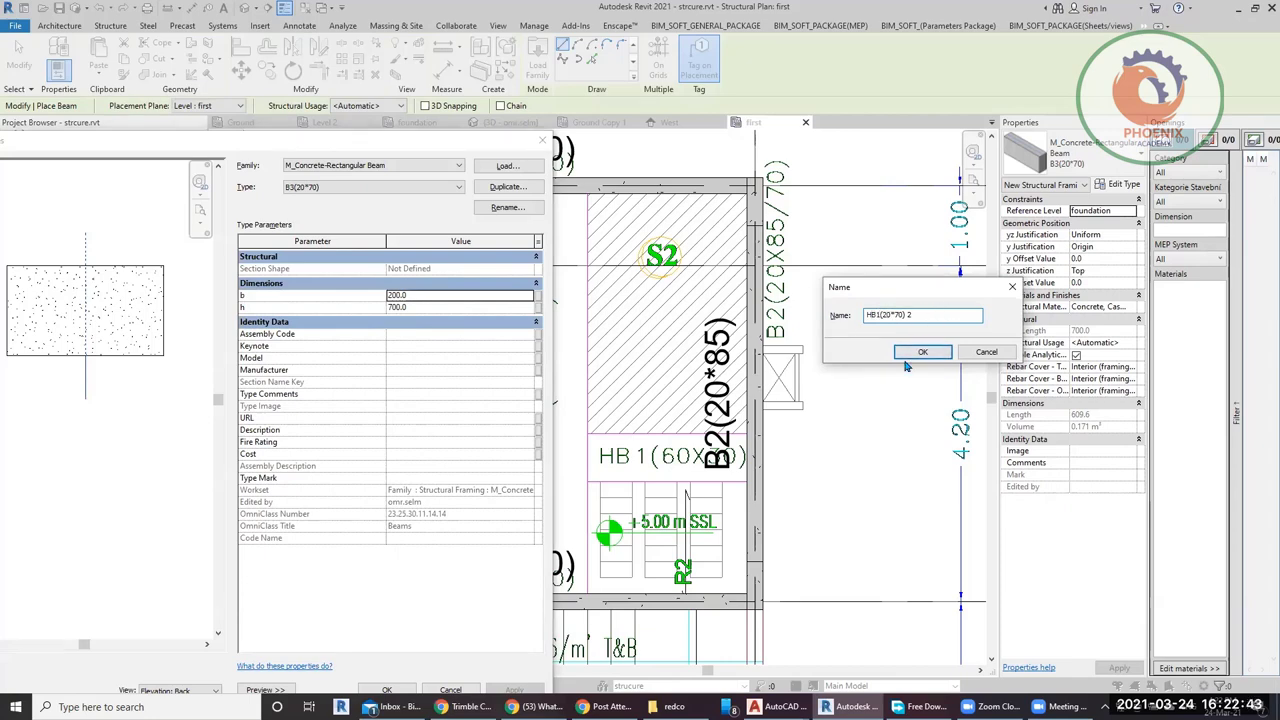
key(BackSpace)
text(60*3)
key(BackSpace)
key(BackSpace)
click(922, 352)
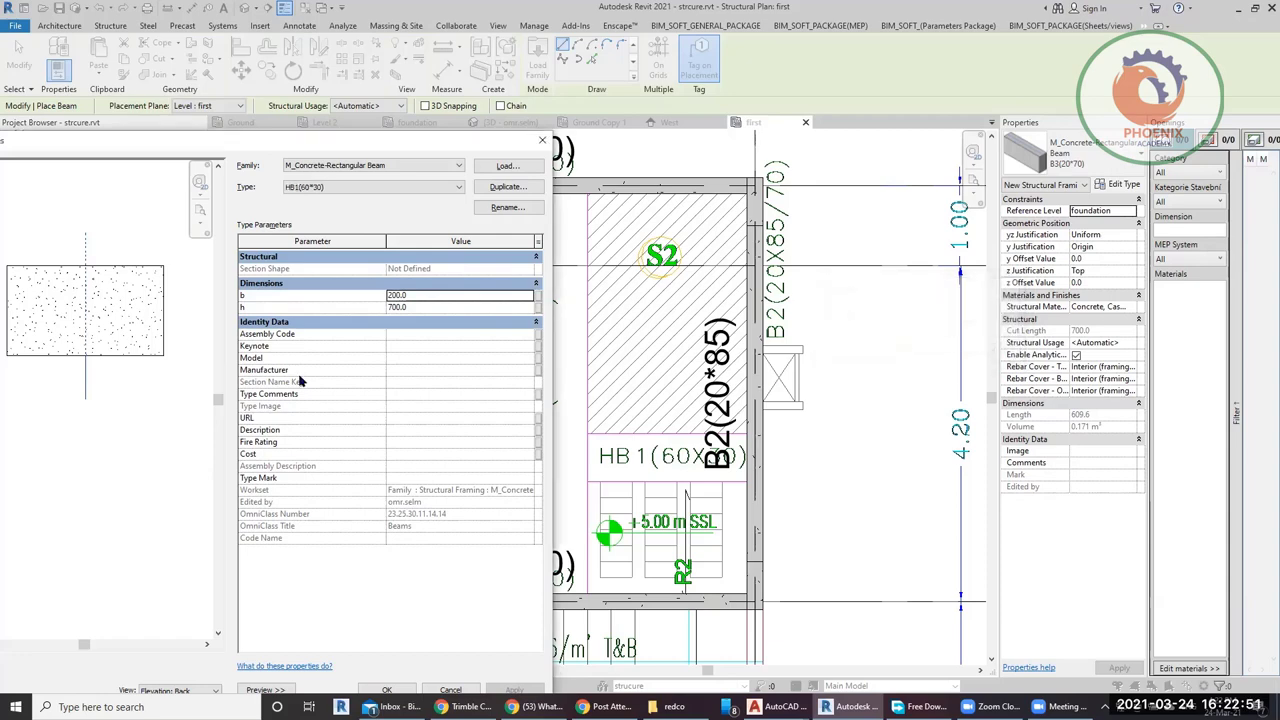
Set the HB1(60*30) type's height h to 300 mm and width b to 600 mm.
click(445, 308)
text(300)
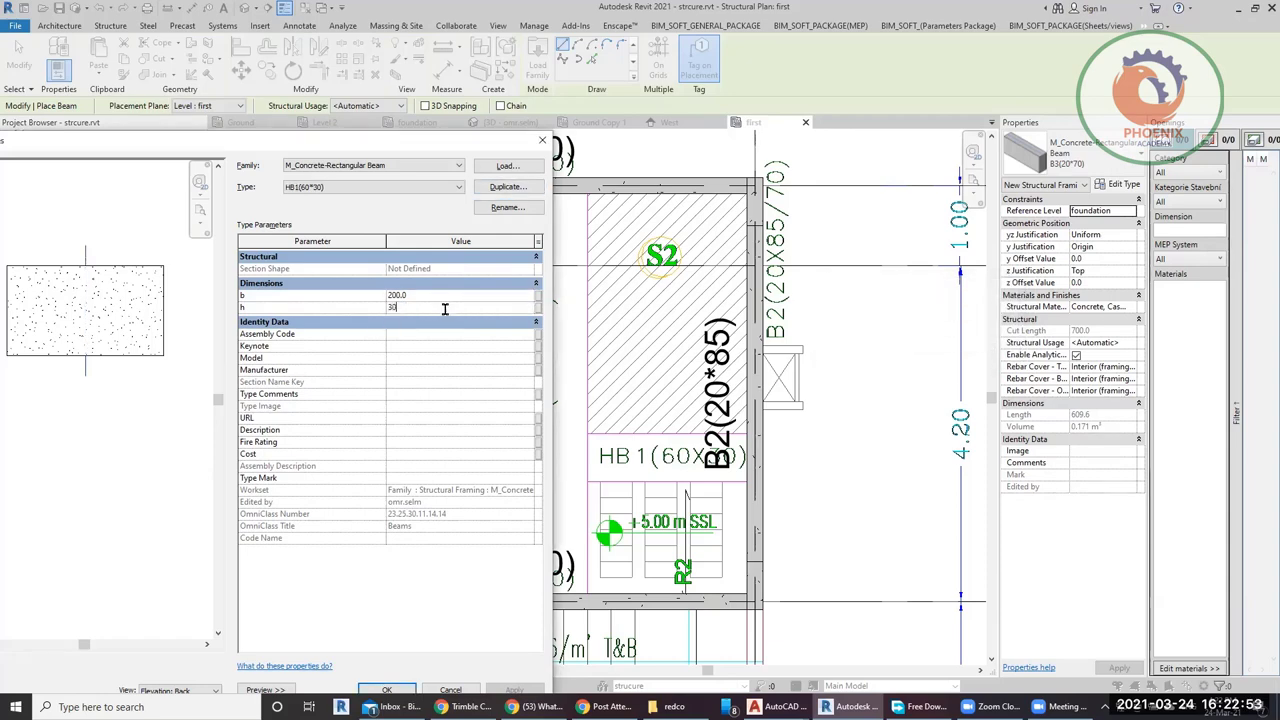
click(442, 296)
text(600)
click(400, 688)
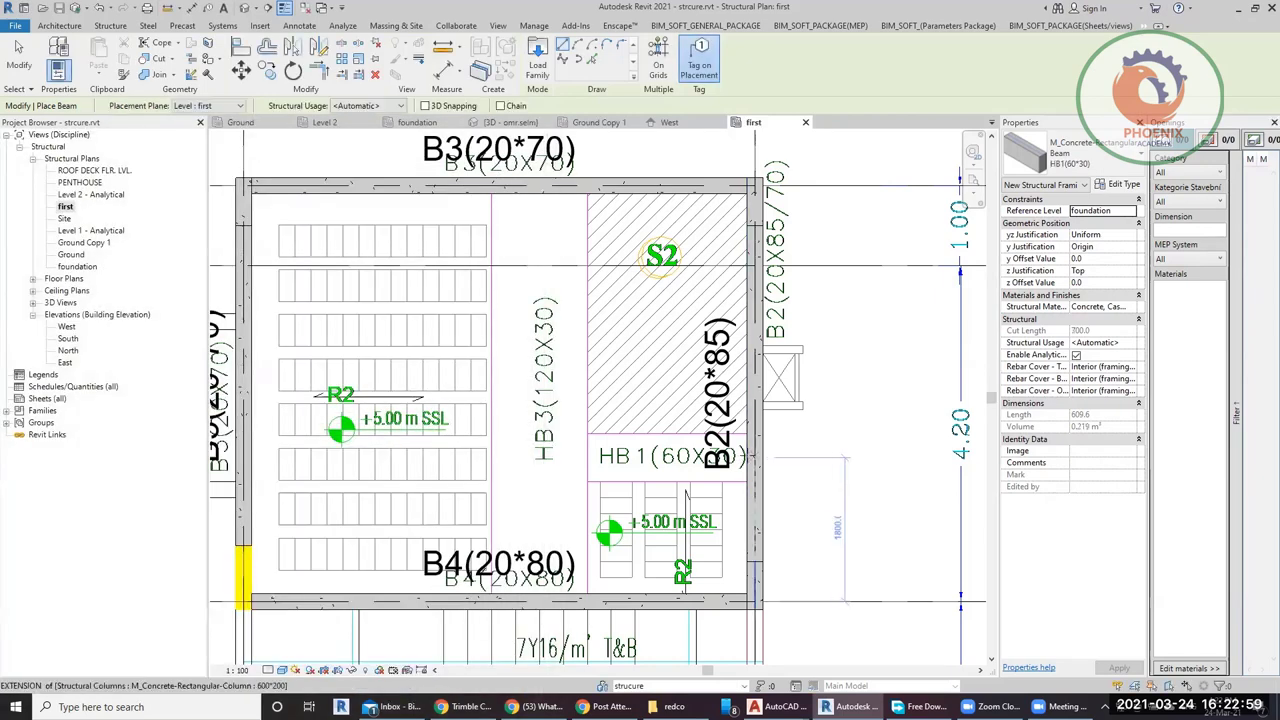
Draw an HB1(60*30) beam from the B2(20*85) beam to the edge of the HB3 strip, about 1800 mm from grid C.
click(586, 457)
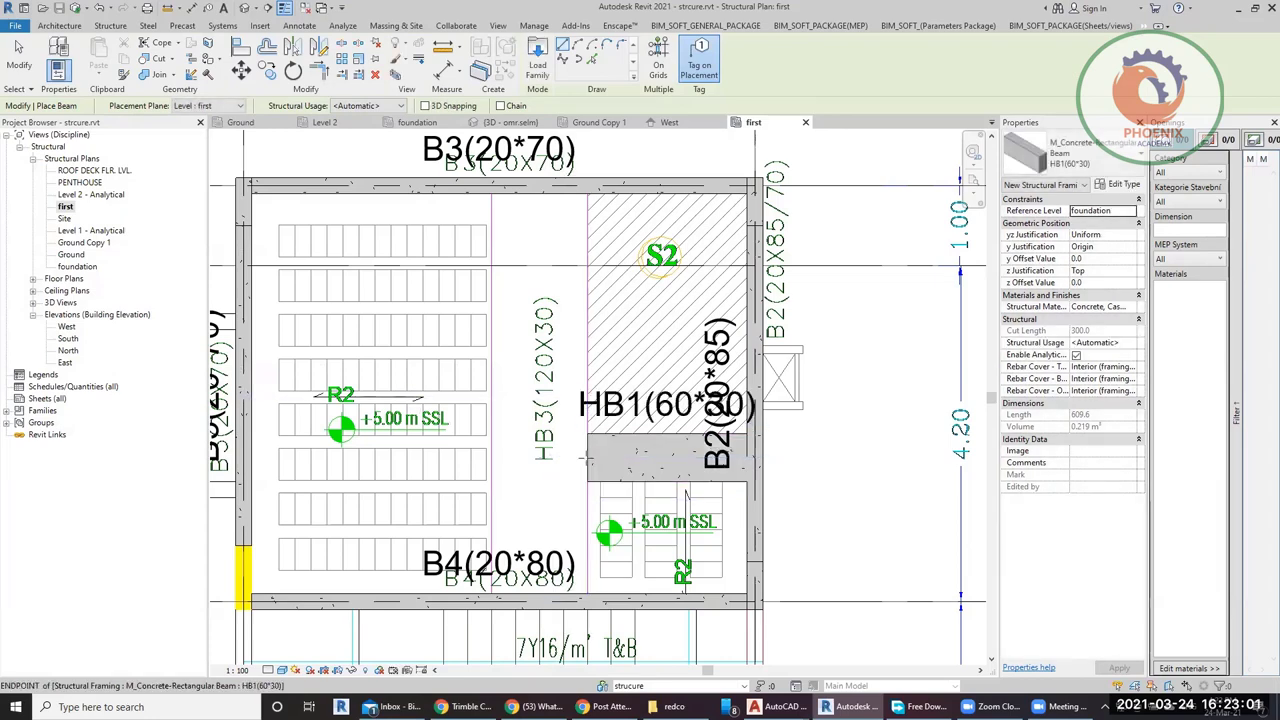
scroll(544, 244, down, 2)
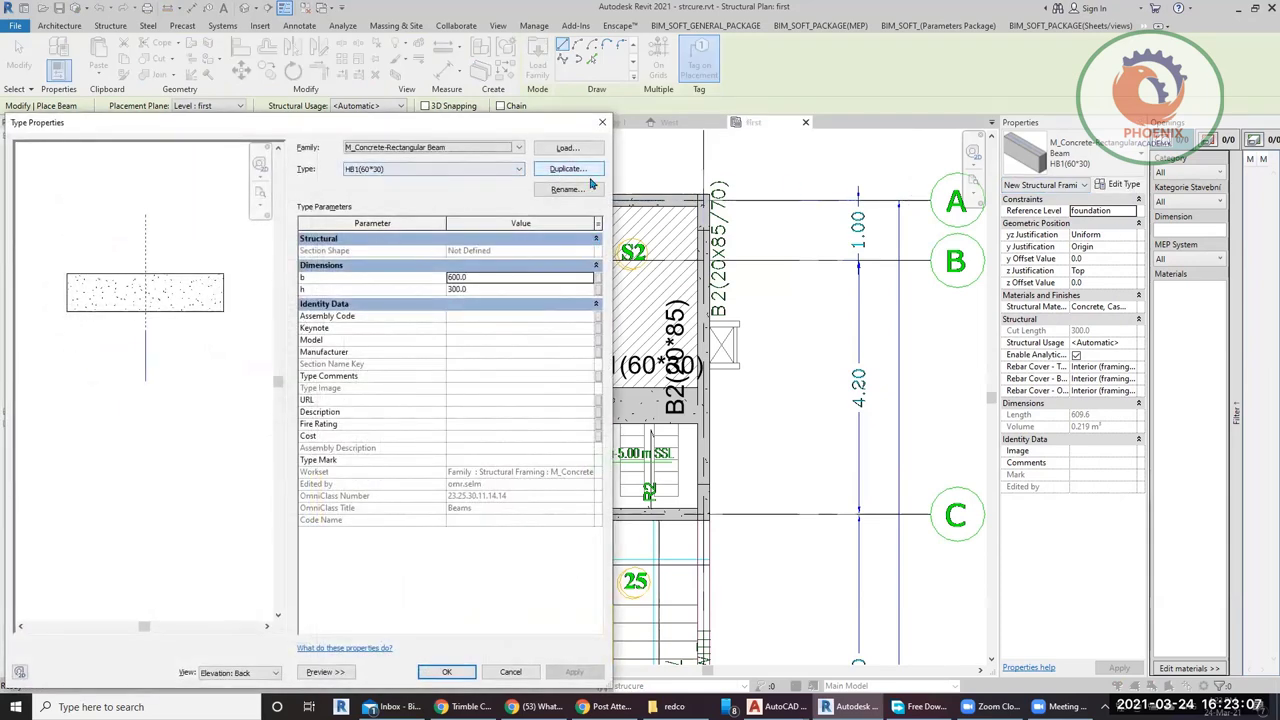
Duplicate the HB1(60*30) beam type as HB3(120*30).
drag(615, 200, 1030, 116)
click(1208, 172)
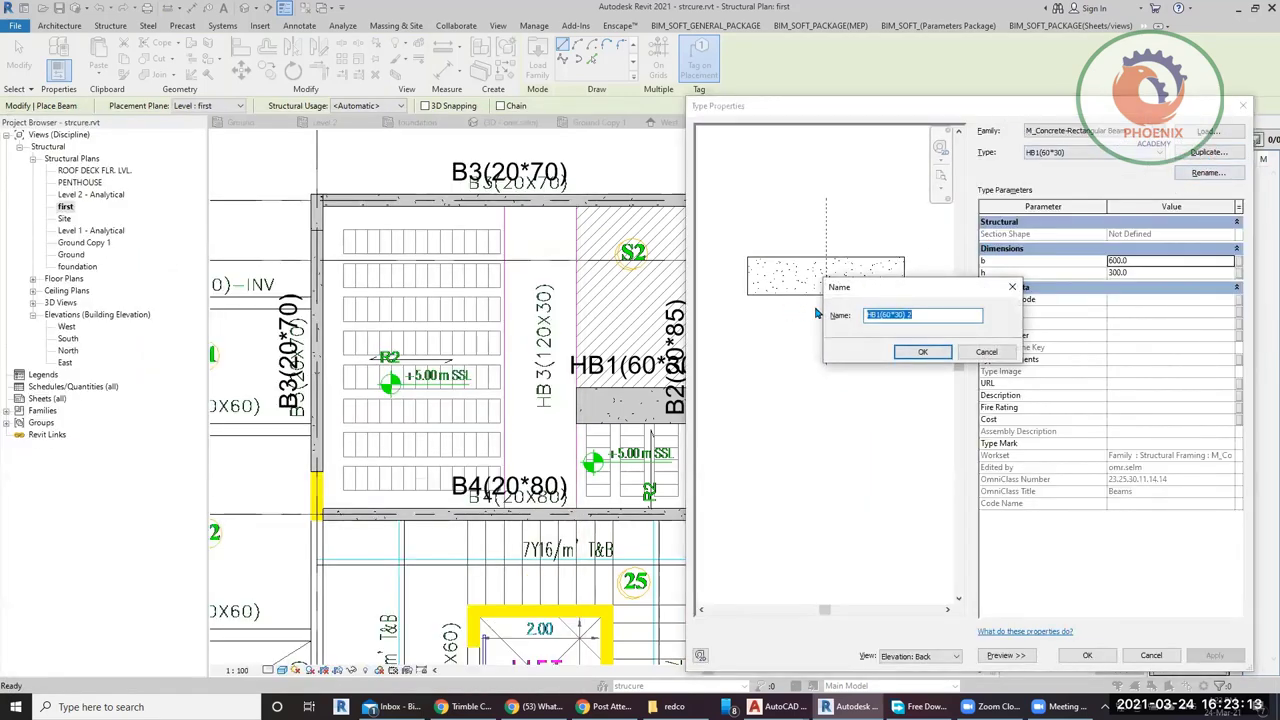
click(874, 315)
double_click(876, 315)
text(HB3)
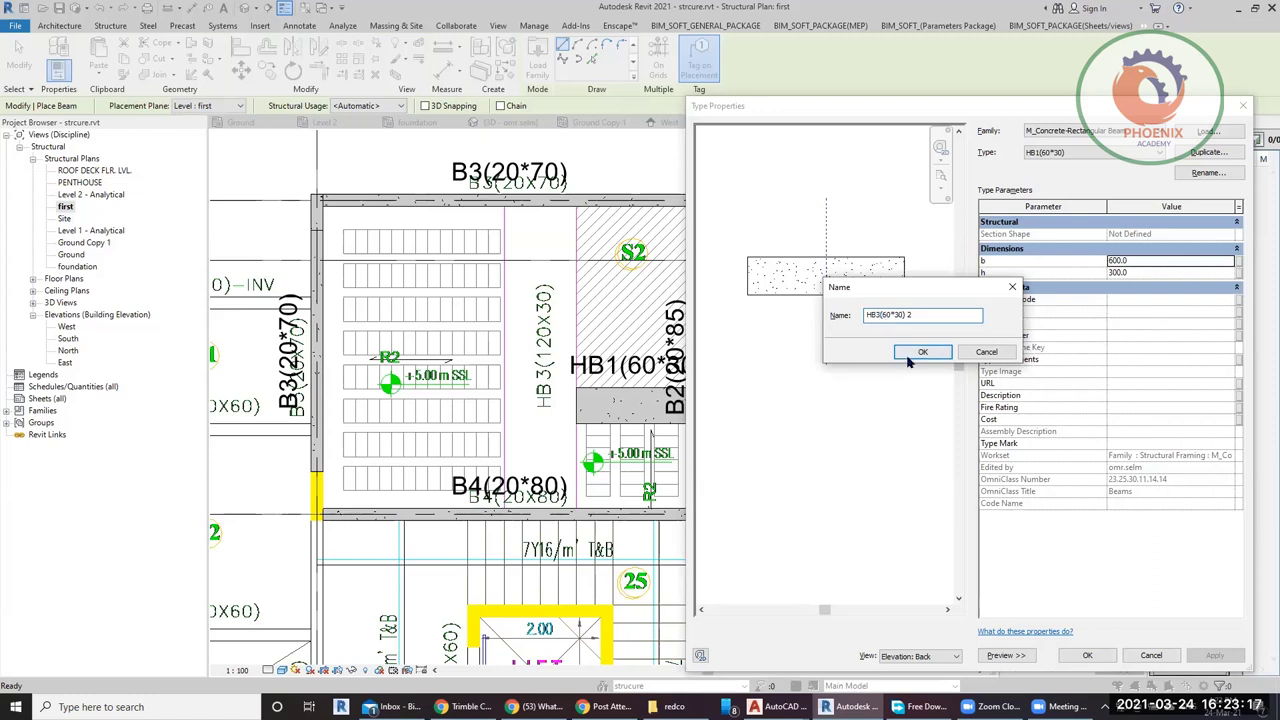
double_click(886, 315)
text(120)
key(End)
key(BackSpace)
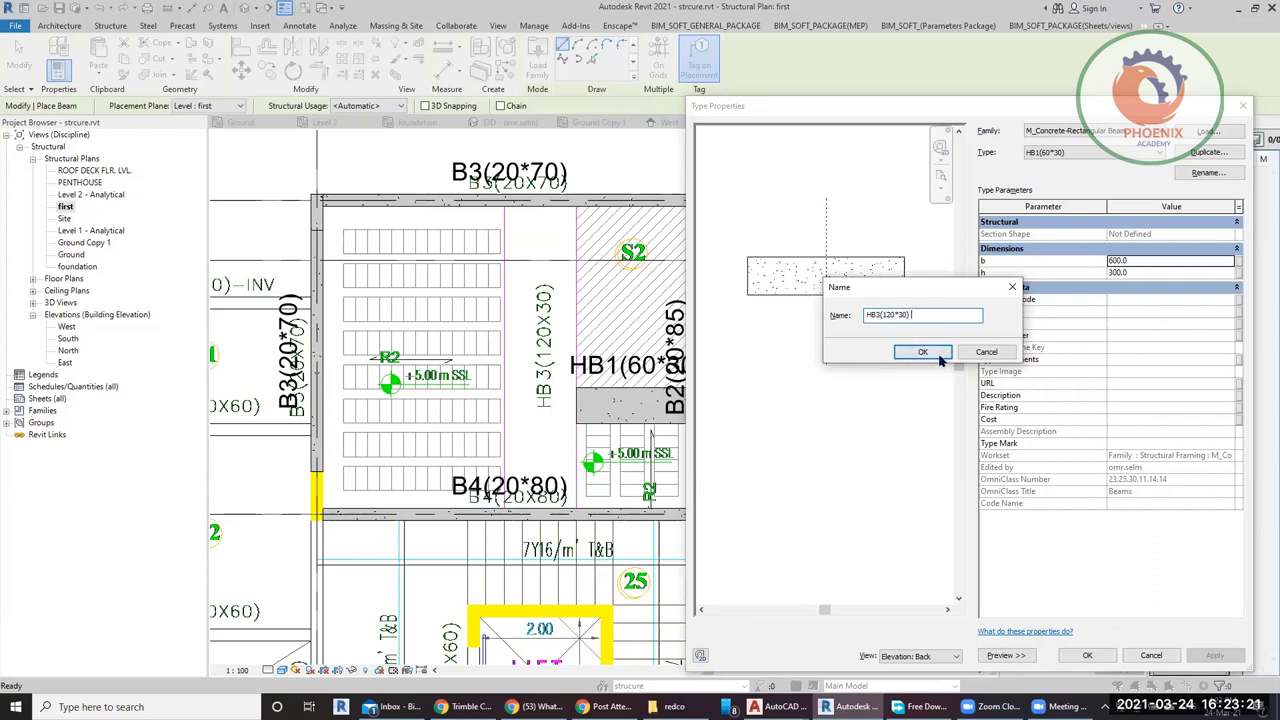
click(922, 352)
Set the HB3(120*30) type's width b to 1200 mm and accept the type properties.
click(1170, 278)
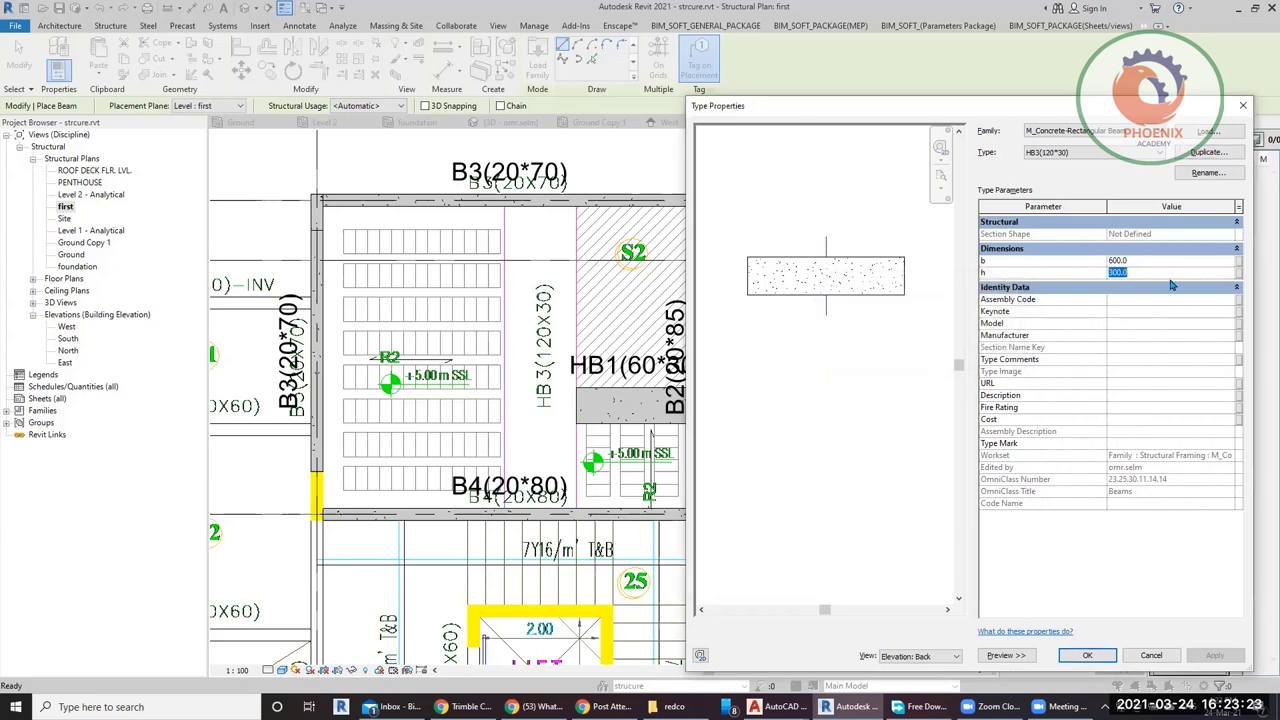
text(1200)
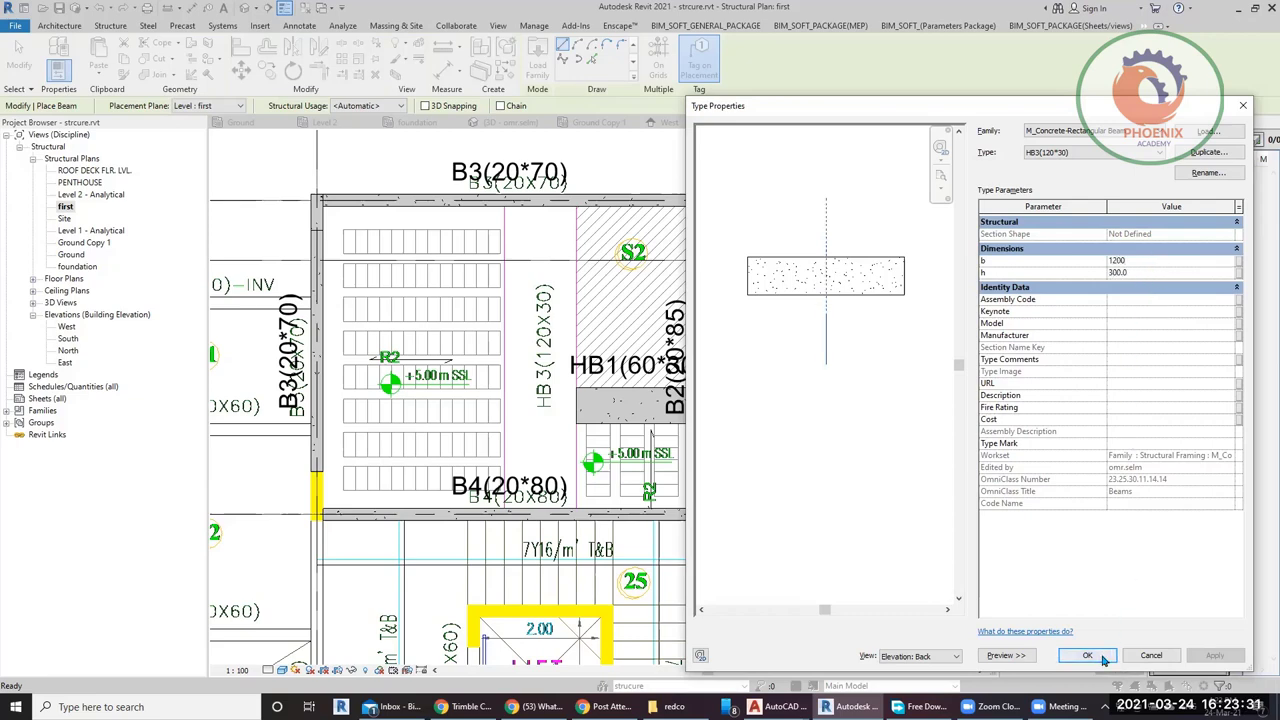
click(1088, 655)
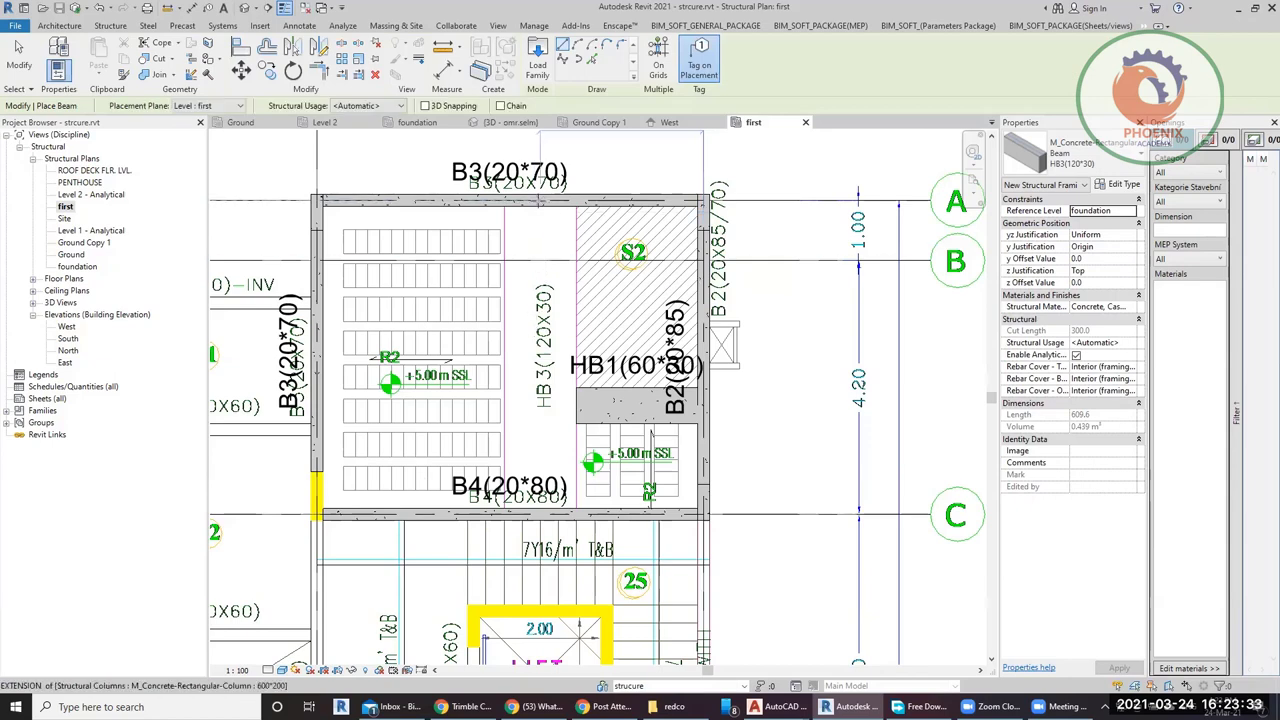
Draw an HB3(120*30) beam along the HB3 strip from the B3(20*70) beam on grid A to the B4(20*80) beam on grid C.
click(578, 202)
click(578, 512)
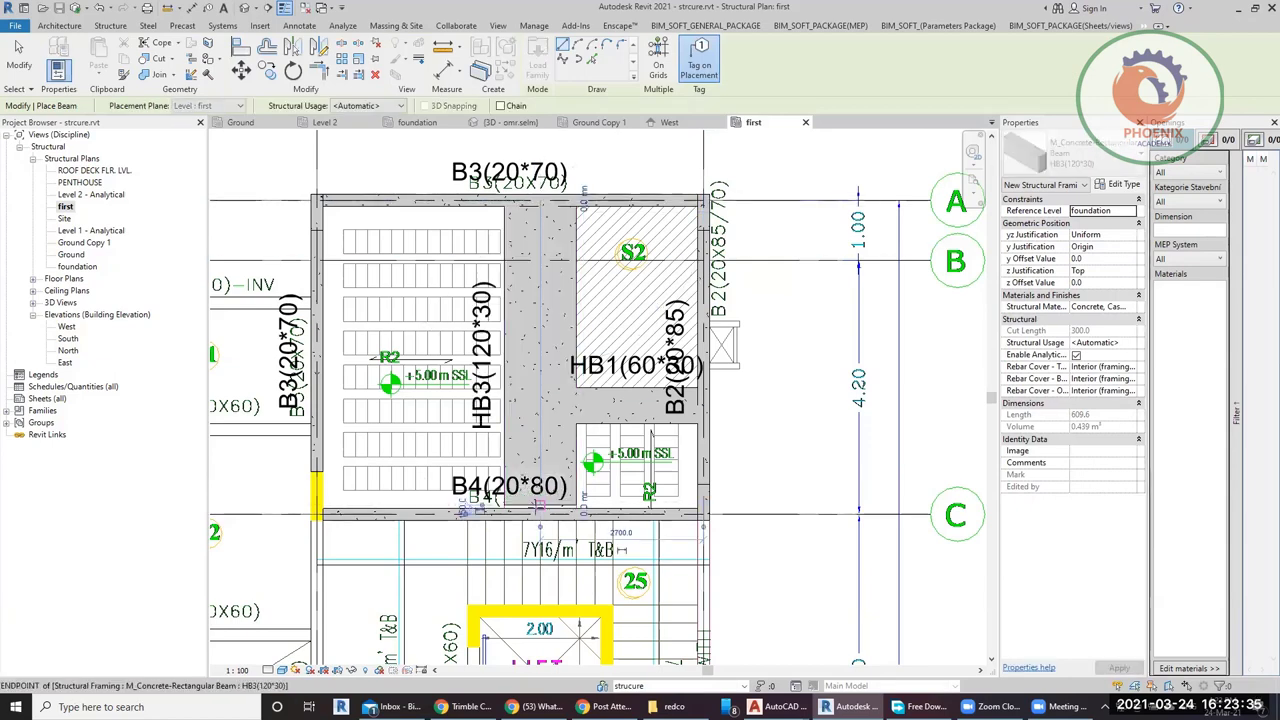
key(Escape)
key(Escape)
Isolate the B2(20*85) beam between grids A and C in a 3D selection box and view its outer side face.
scroll(631, 294, down, 1)
scroll(631, 294, down, 2)
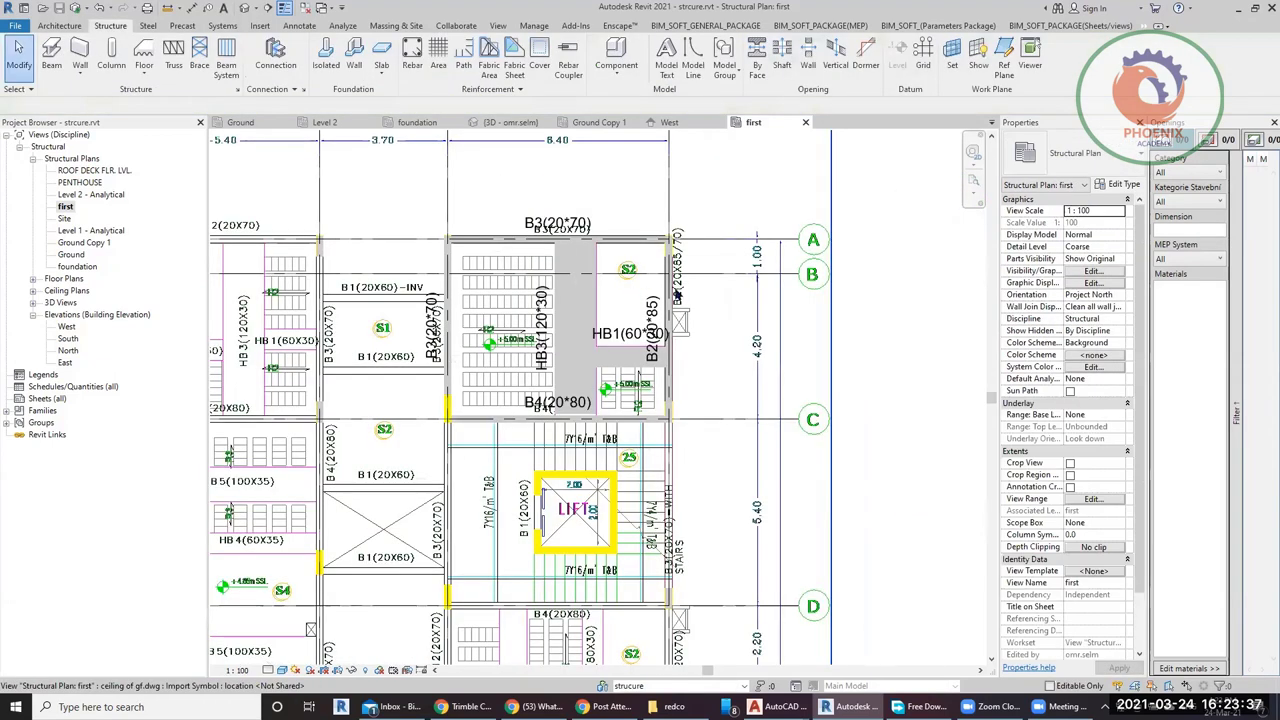
click(669, 330)
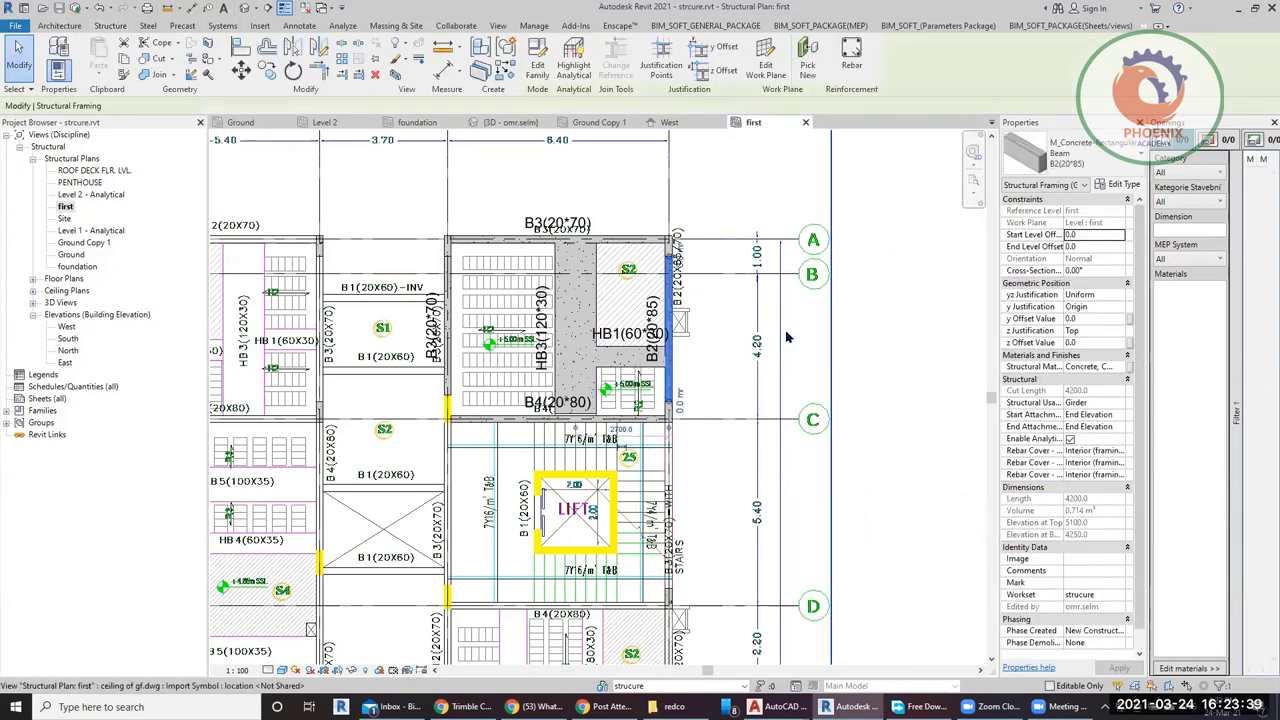
click(394, 77)
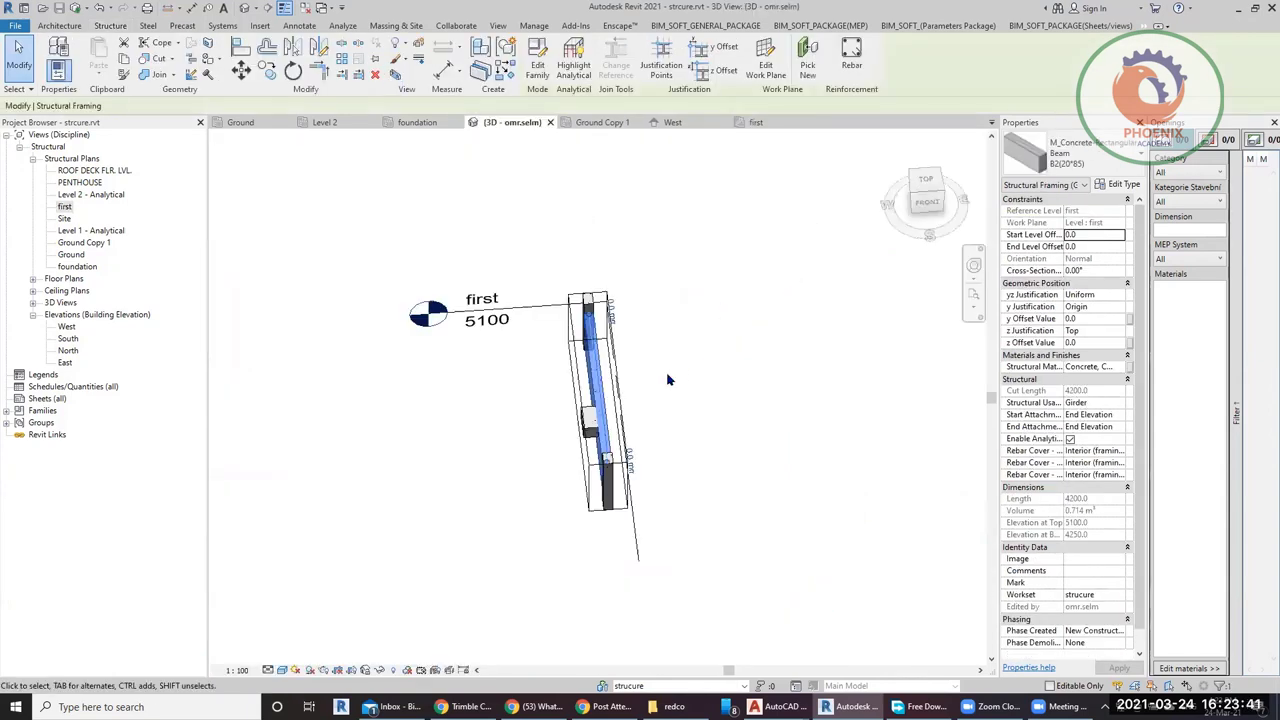
shift+middle_drag(700, 434, 510, 258)
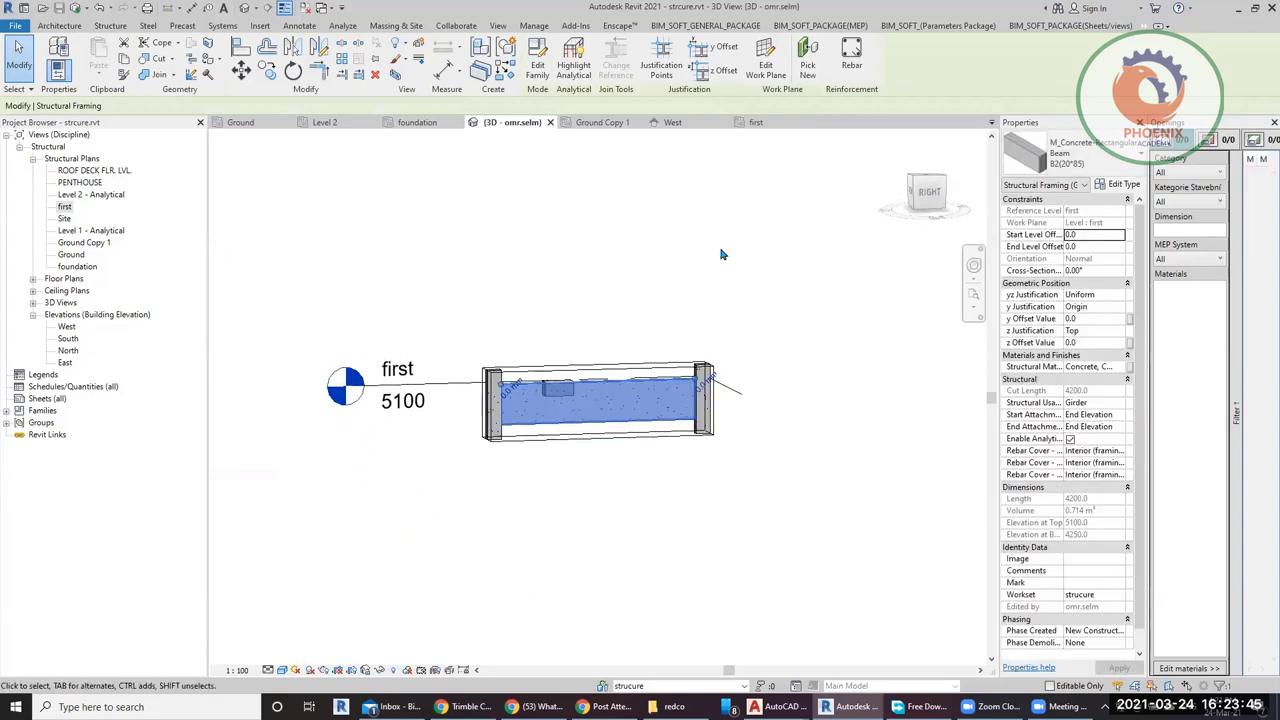
click(766, 70)
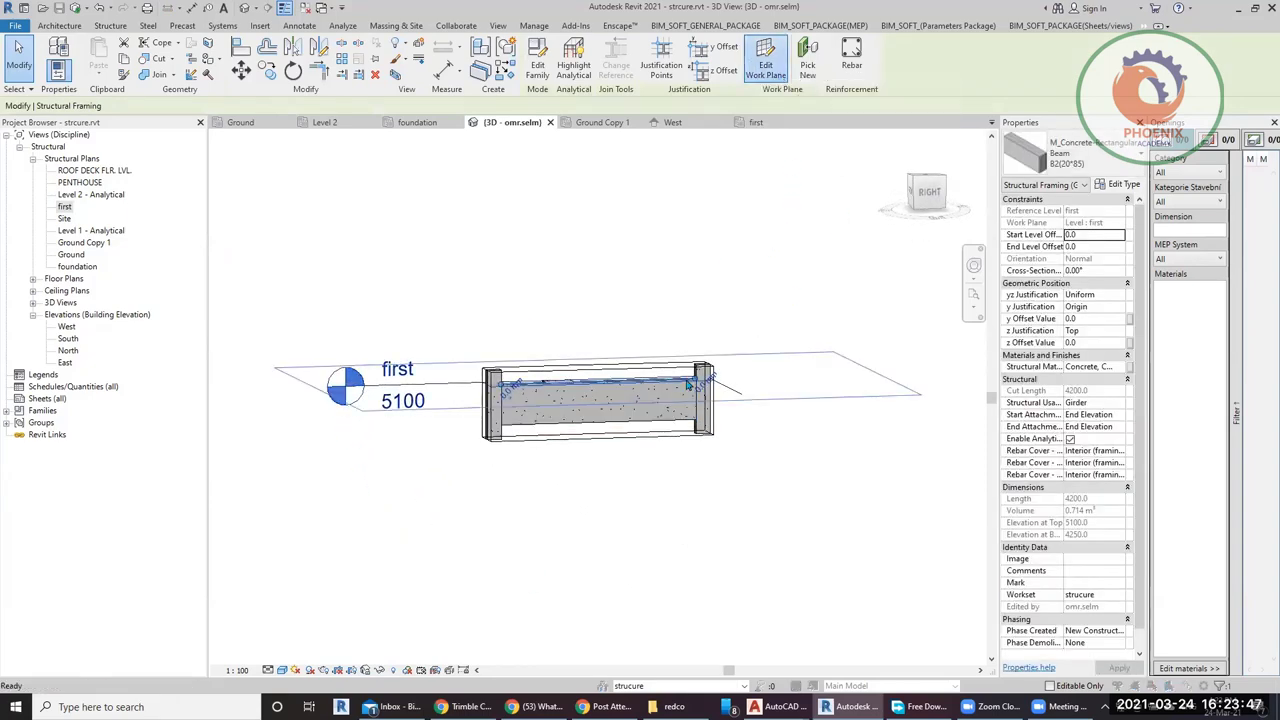
click(603, 431)
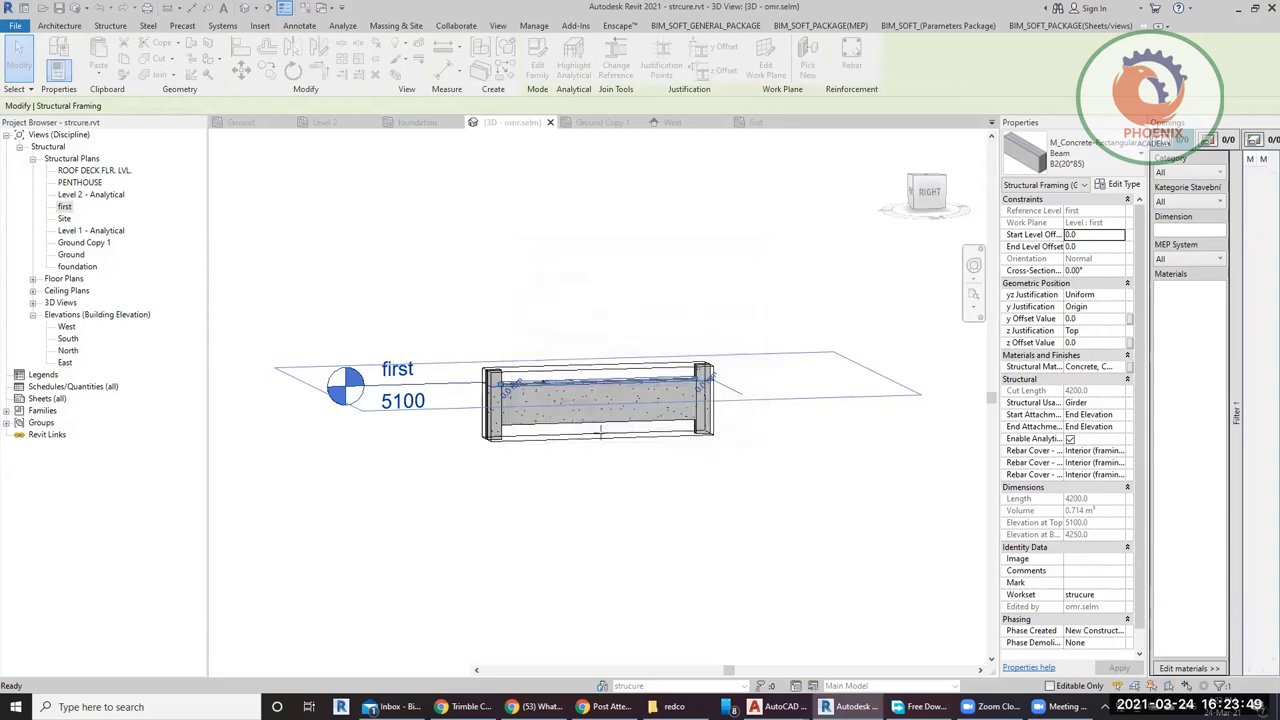
click(618, 423)
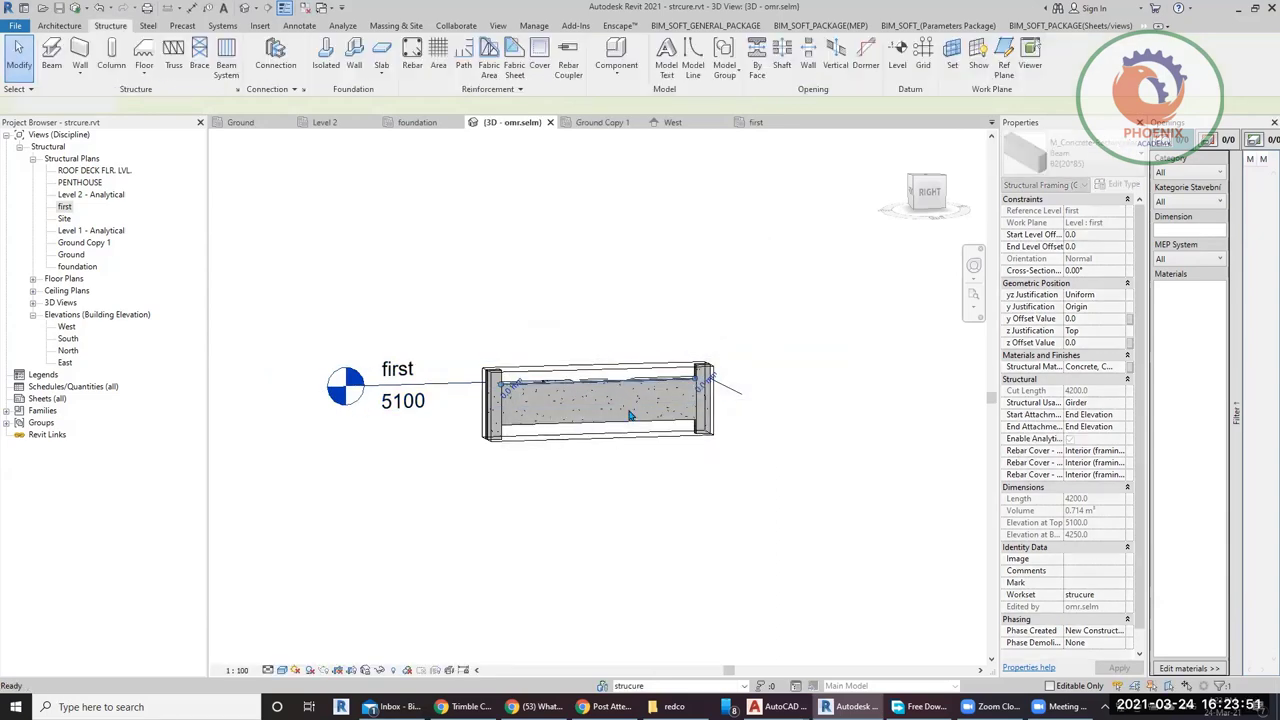
click(632, 410)
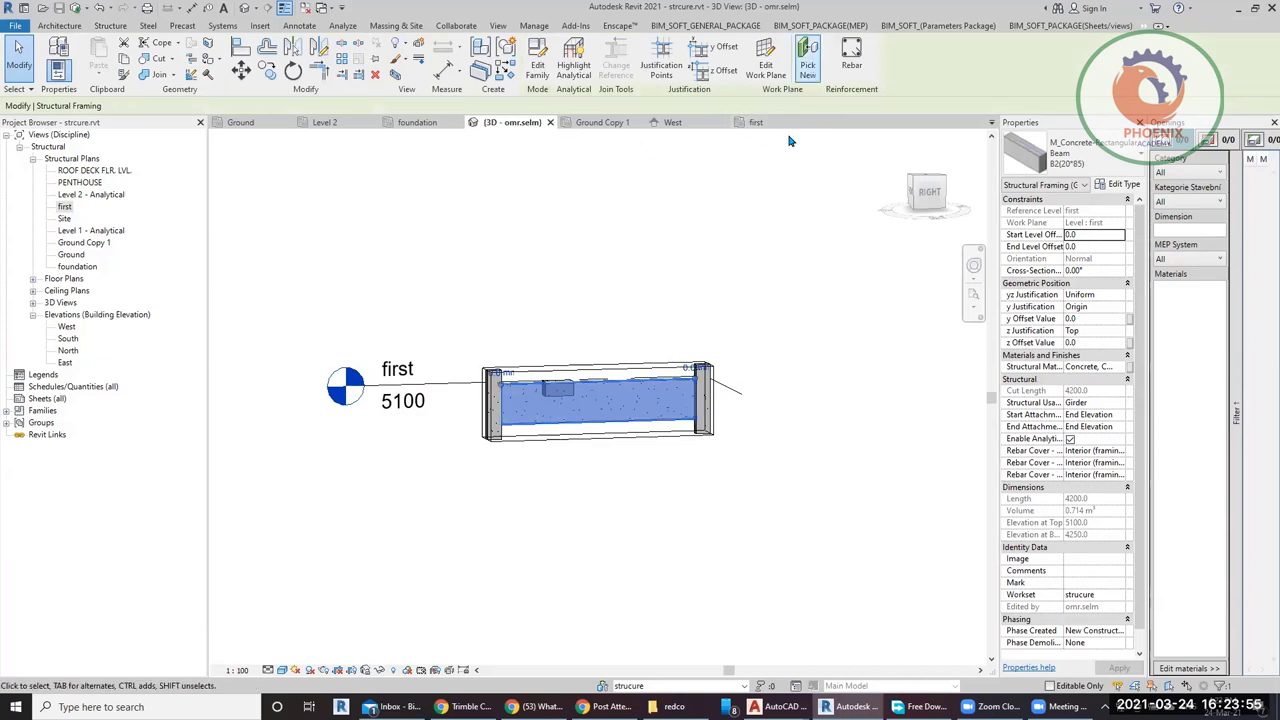
Try to sketch a rectangular opening by face in the side of the B2(20*85) beam.
click(60, 26)
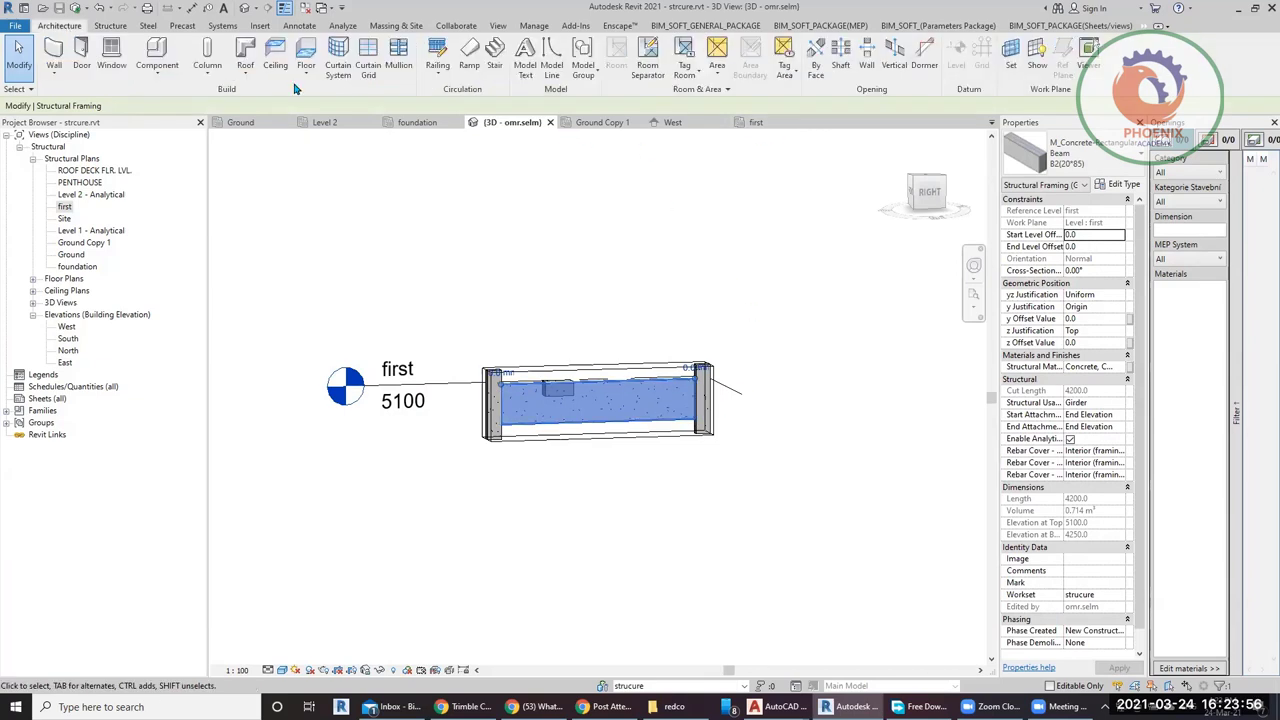
click(816, 68)
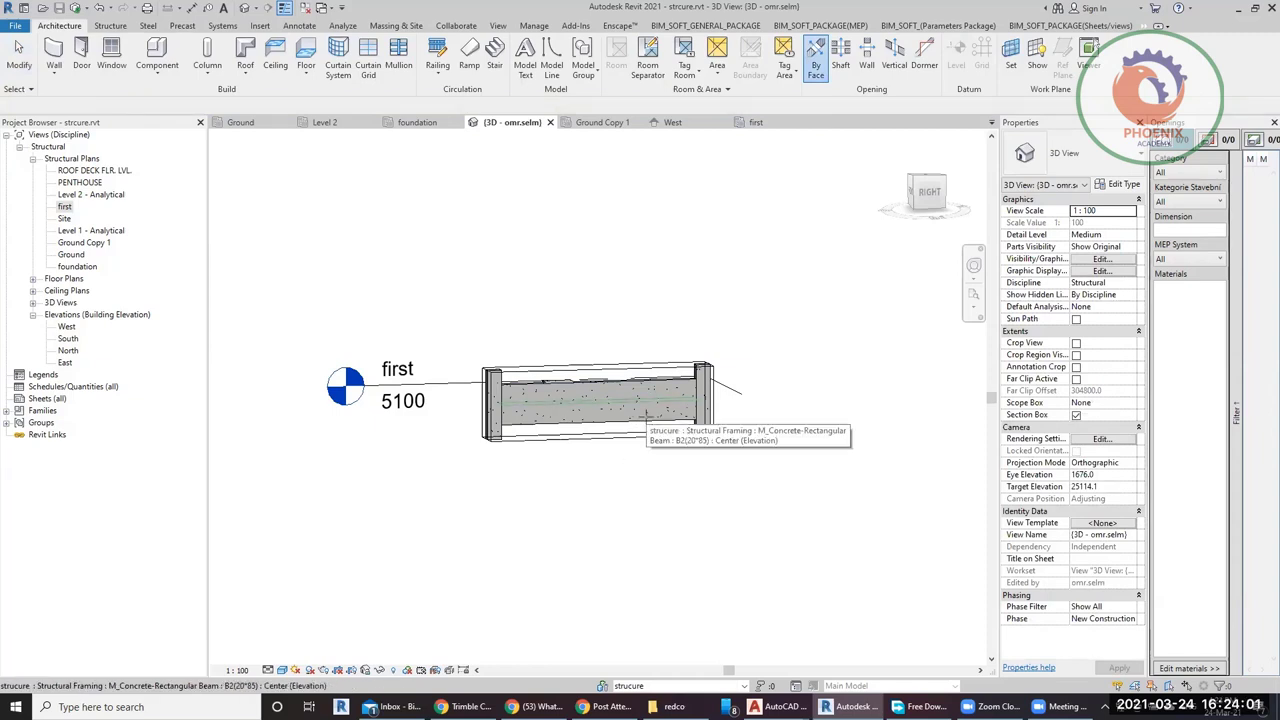
click(647, 430)
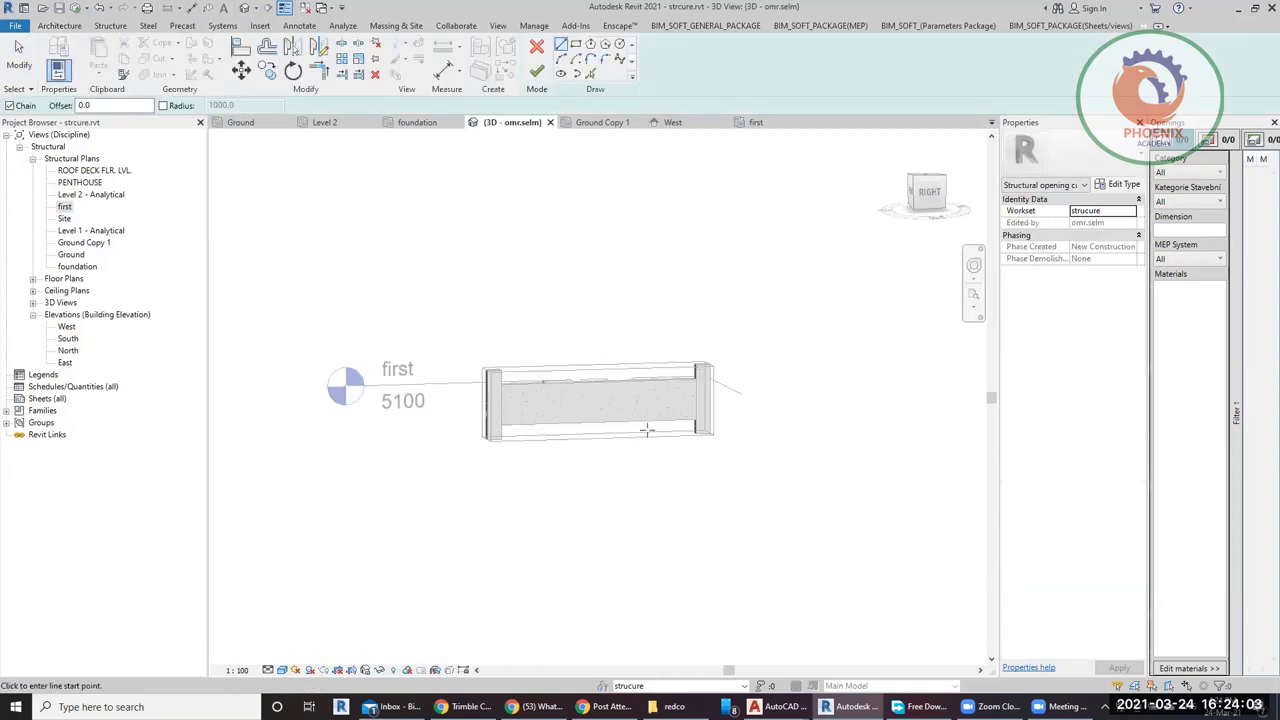
click(576, 44)
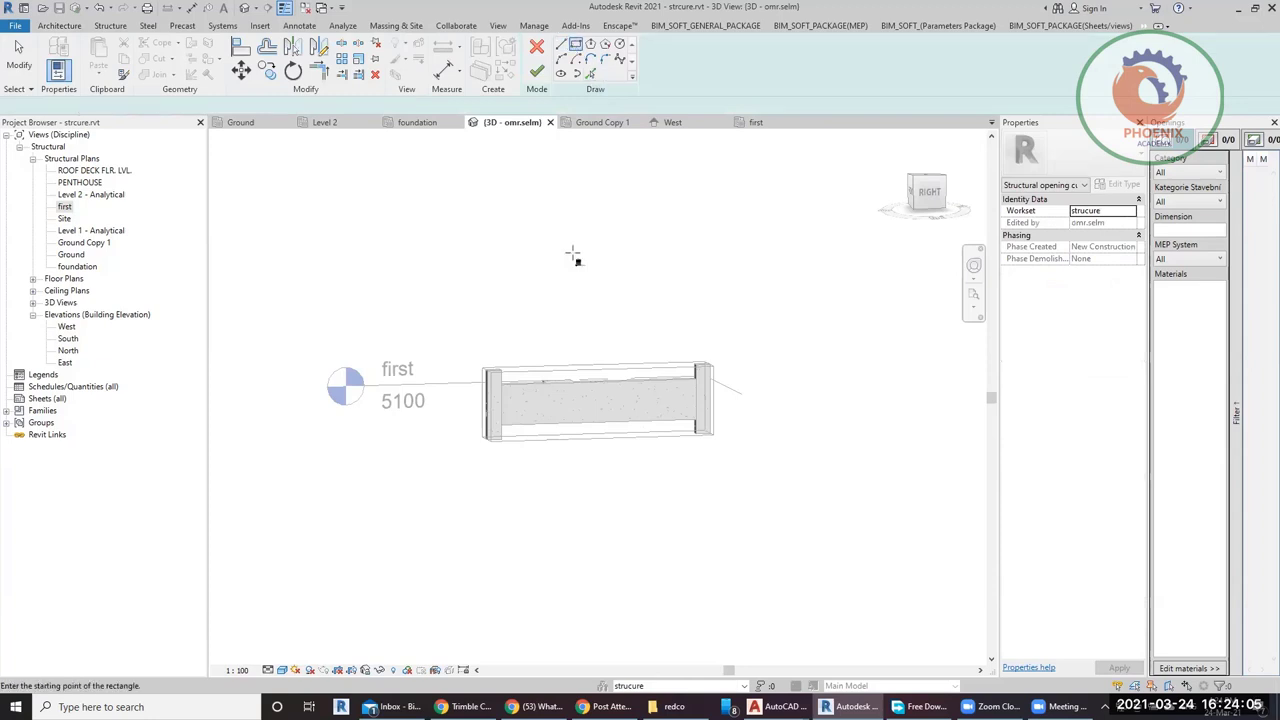
click(600, 403)
key(Escape)
key(Escape)
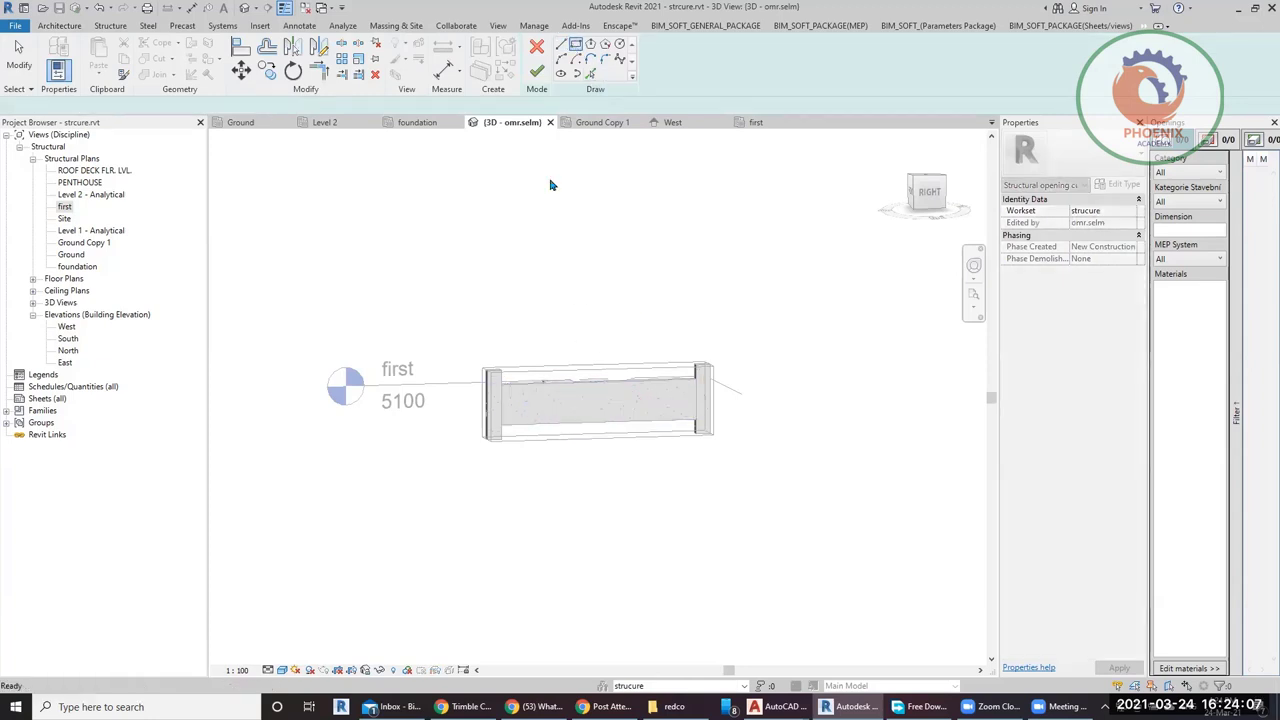
key(Escape)
click(648, 405)
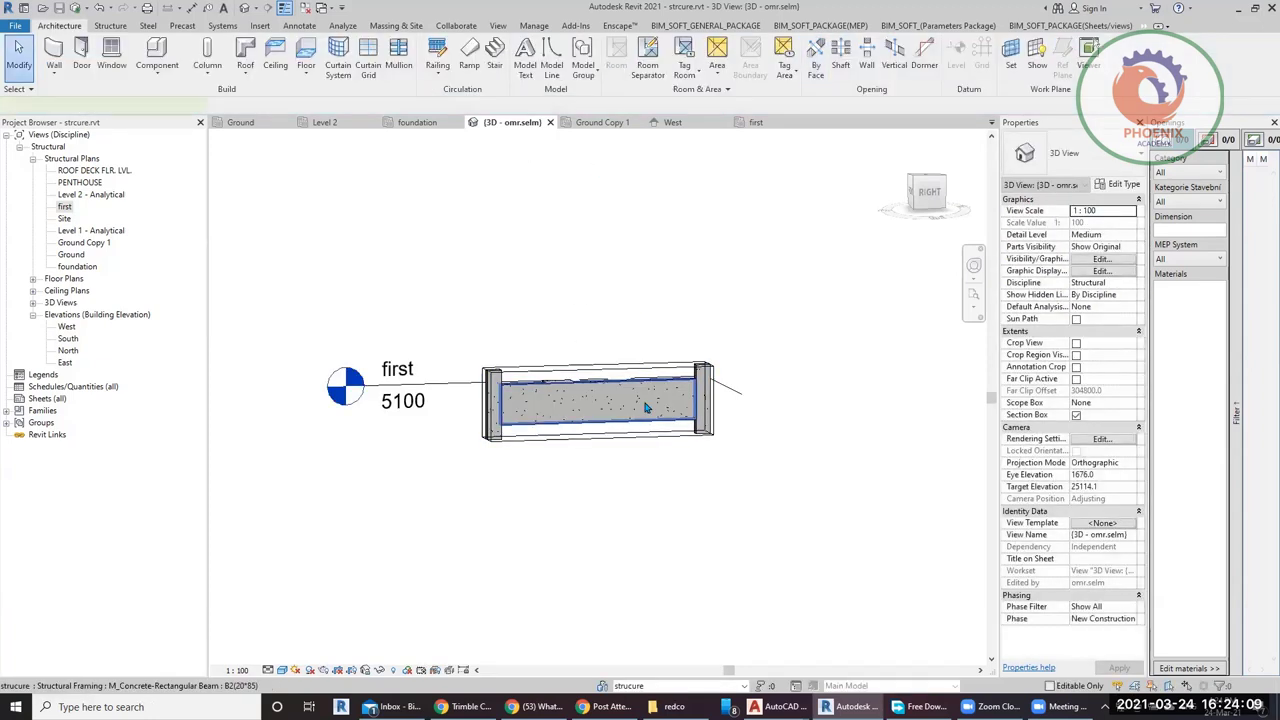
key(Escape)
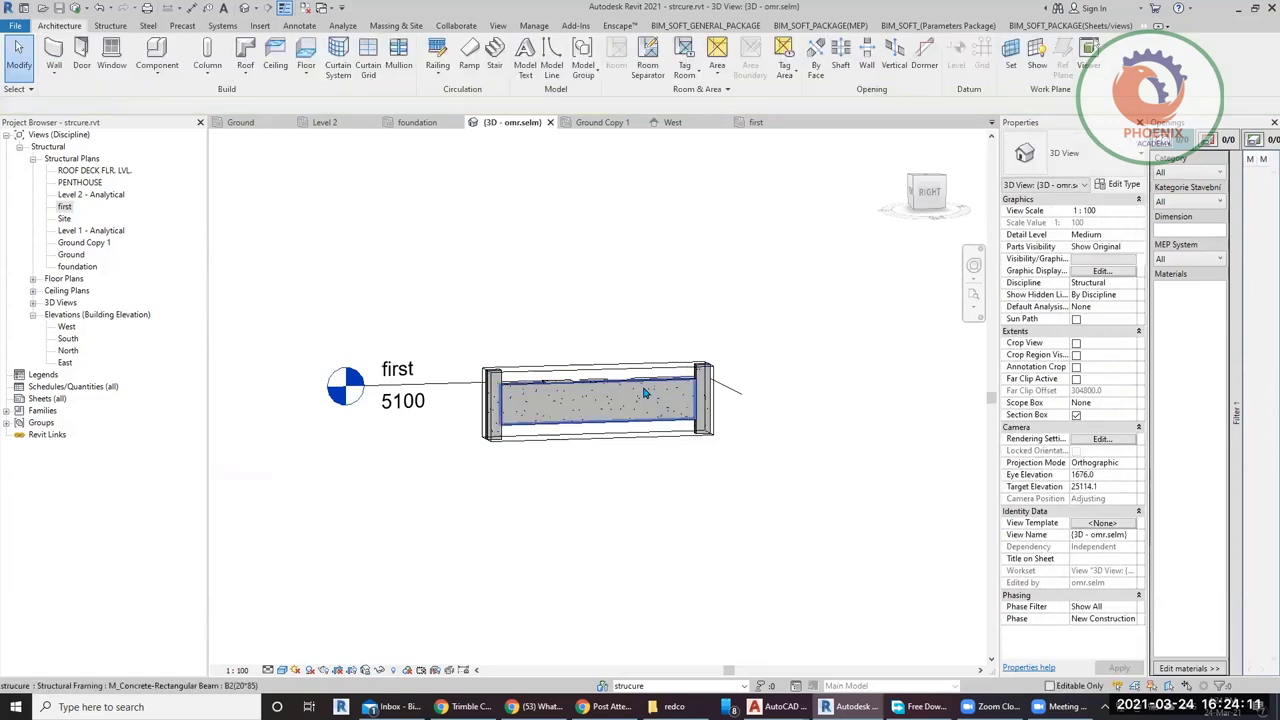
click(643, 407)
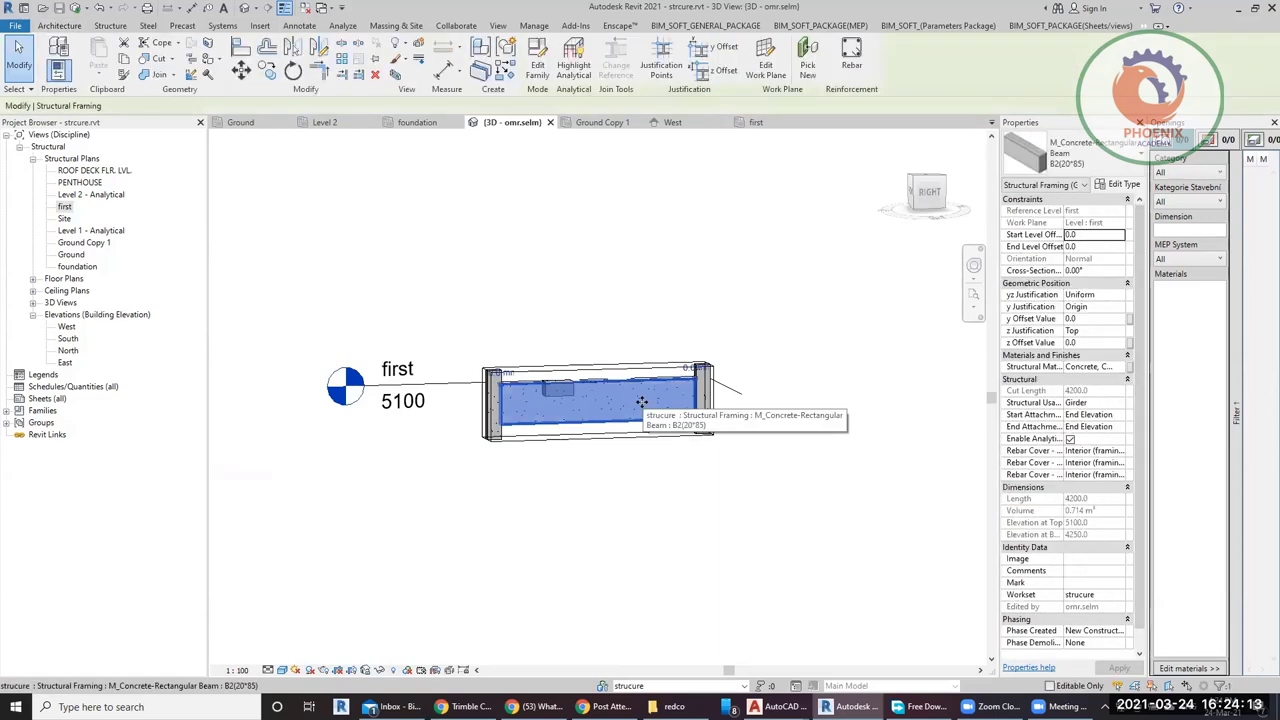
key(Escape)
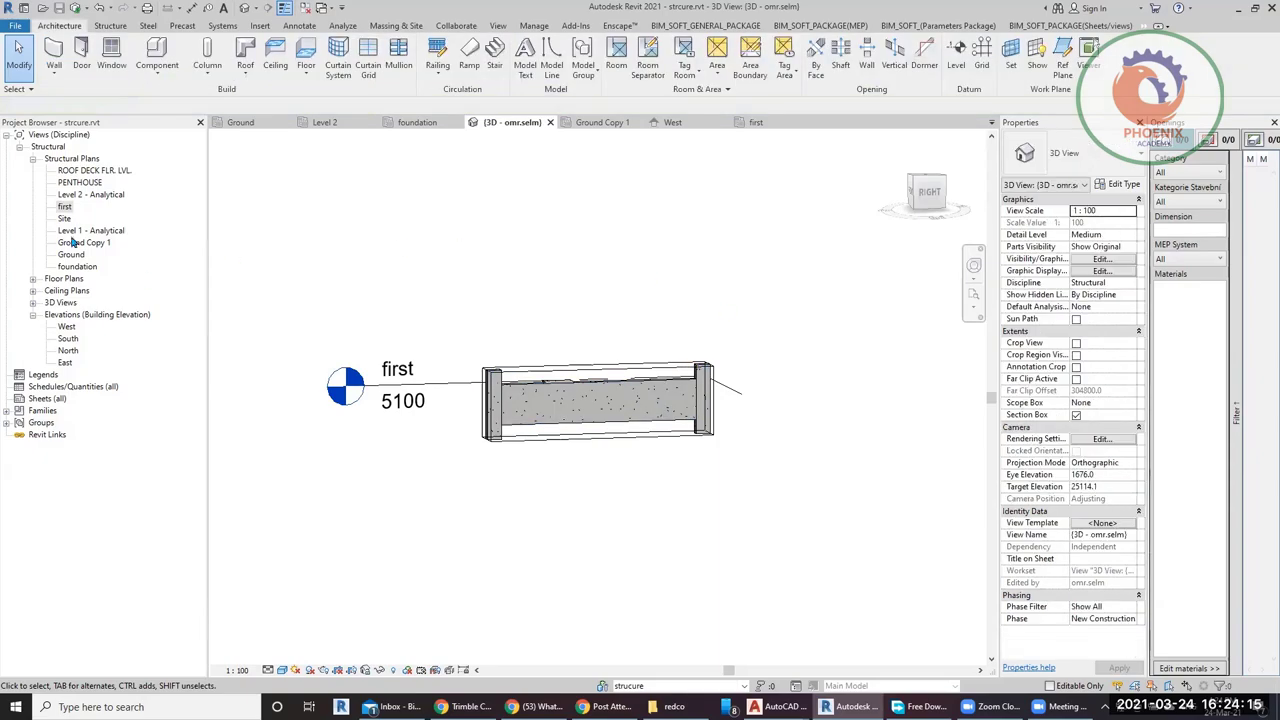
Open the "first" structural plan and dimension the gap between the upper B3(20*70) beam and the first row of hollow blocks.
double_click(65, 206)
scroll(750, 350, up, 4)
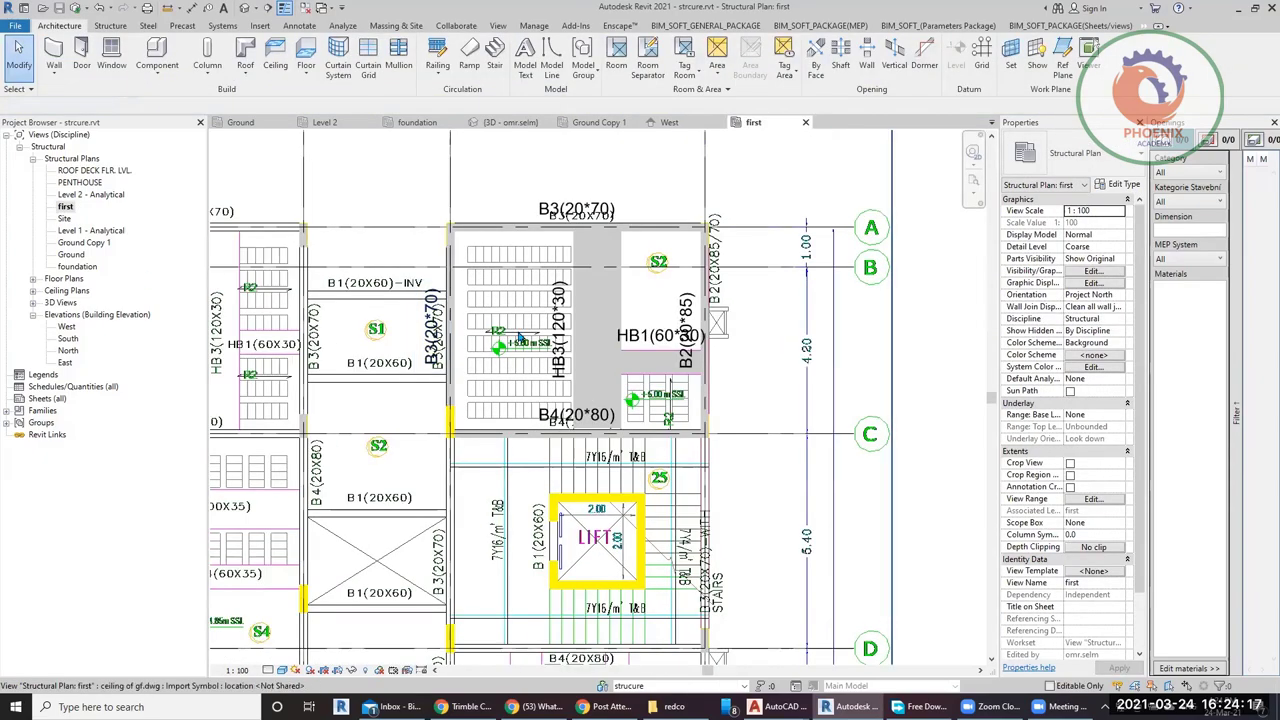
scroll(632, 345, up, 4)
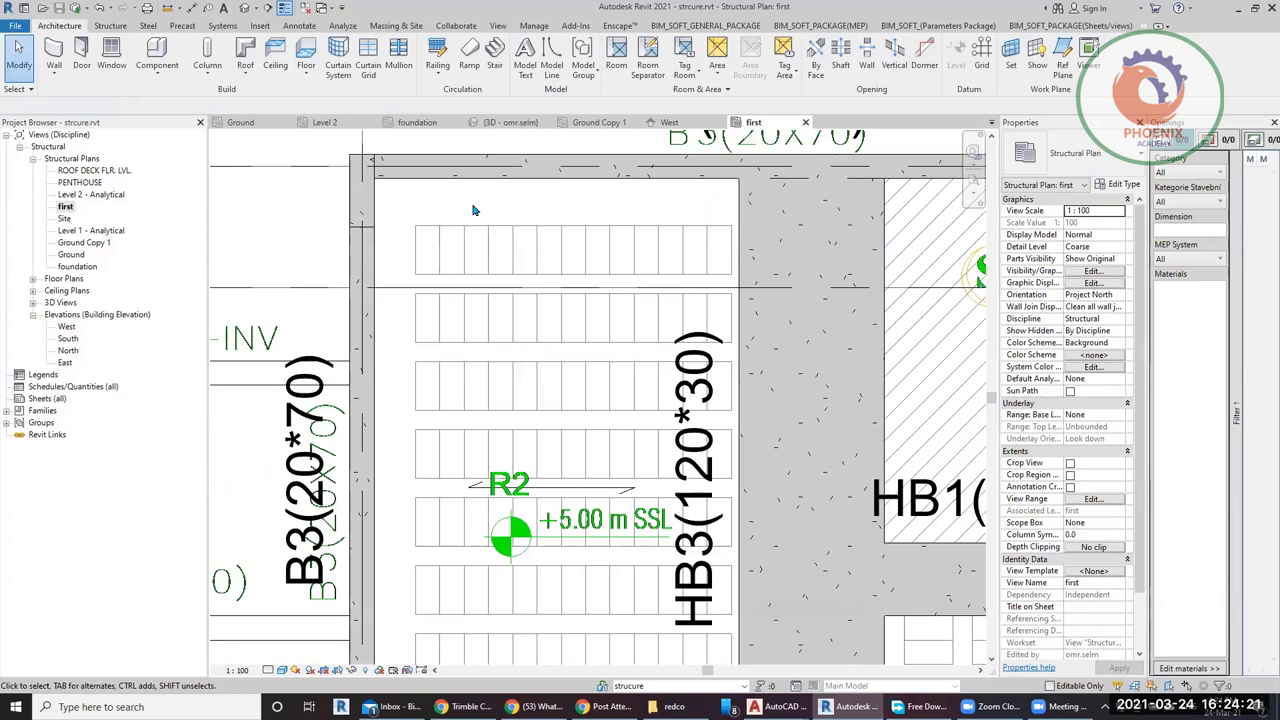
key(i)
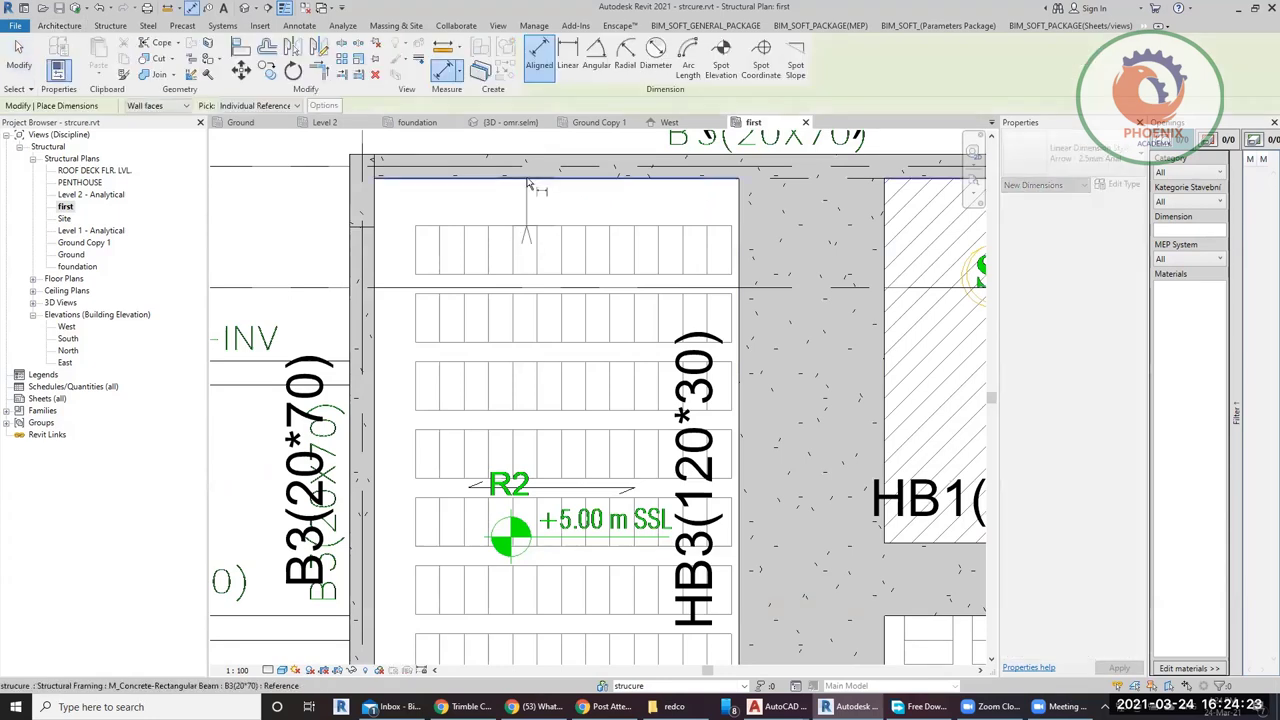
scroll(572, 215, down, 3)
scroll(483, 236, up, 4)
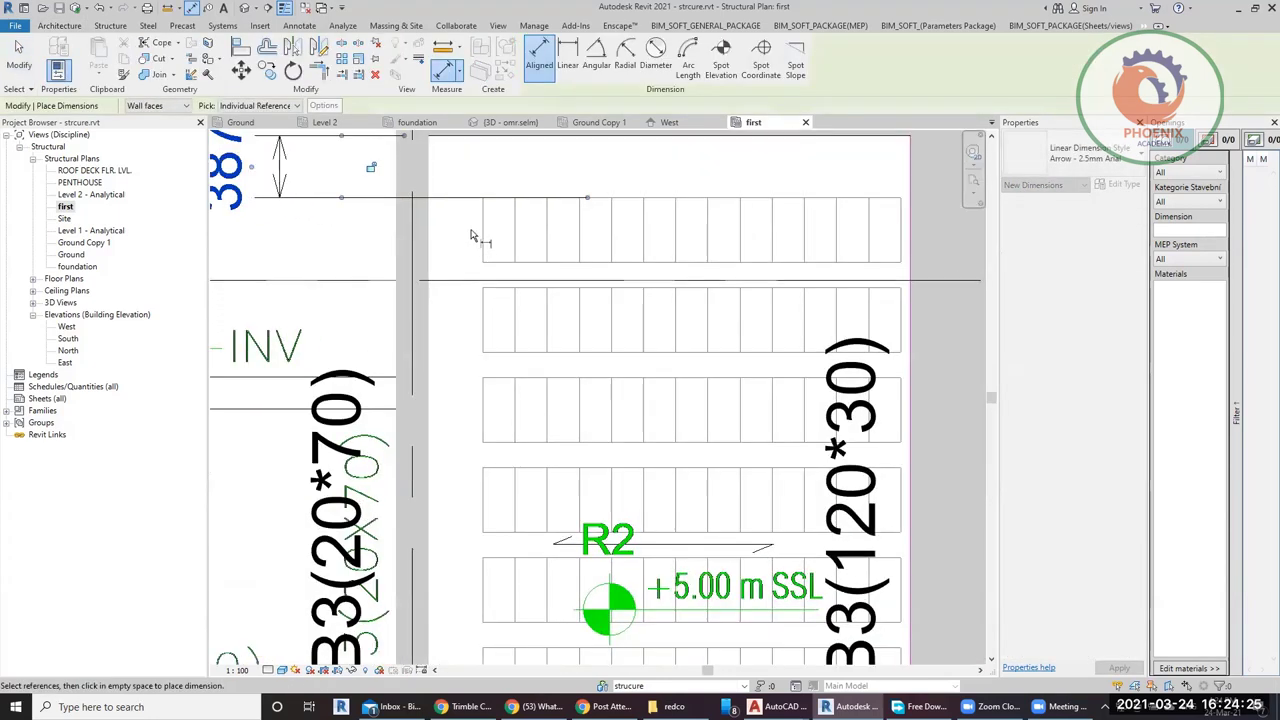
Dimension the horizontal gap between the left B3(20*70) beam face and the adjacent hollow block edge.
click(483, 236)
click(429, 243)
scroll(440, 200, up, 2)
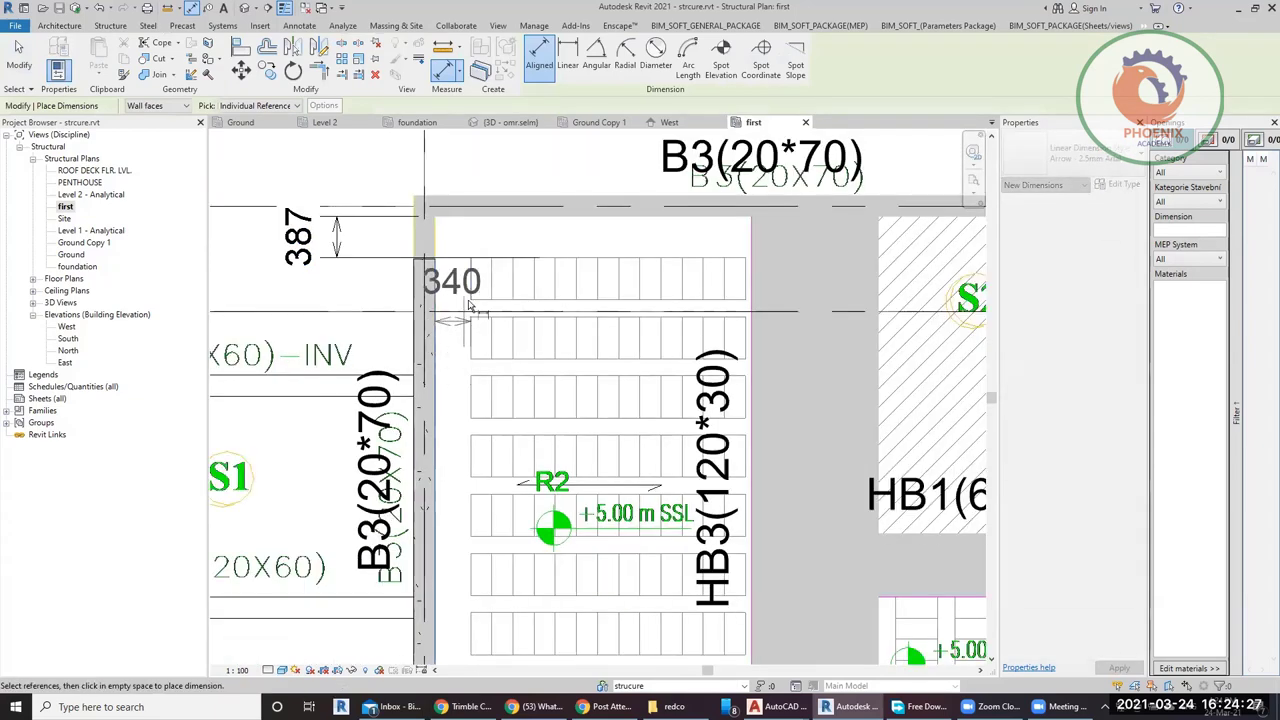
Dimension the gap between the right end of the first block row and the HB3(120*30) beam face.
scroll(455, 215, down, 3)
scroll(686, 266, up, 5)
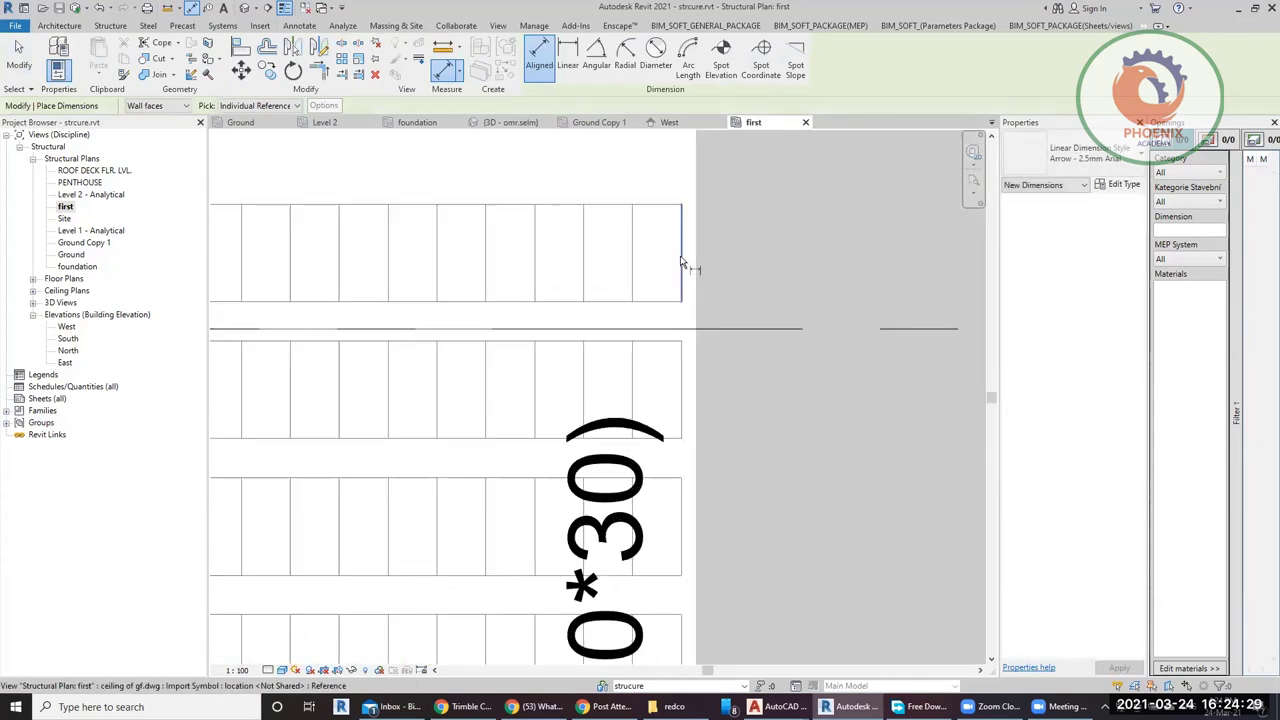
click(713, 272)
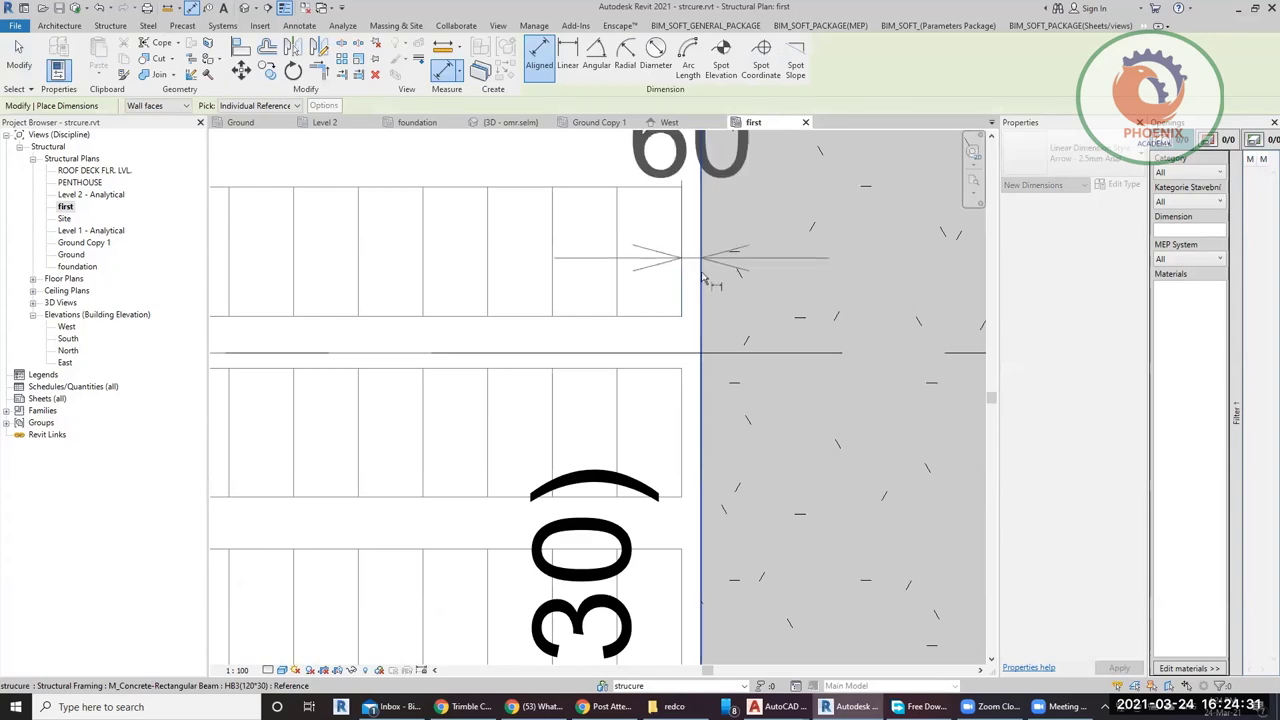
scroll(712, 385, down, 2)
scroll(713, 385, down, 2)
scroll(712, 380, down, 2)
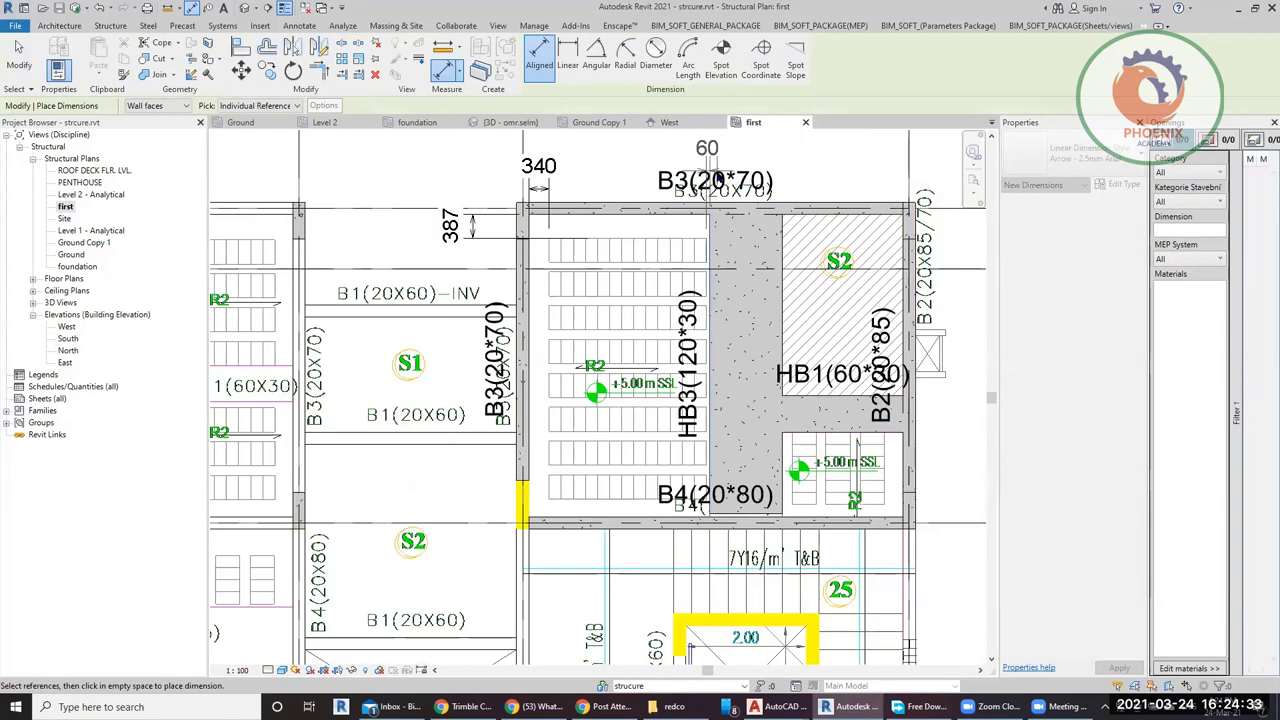
scroll(709, 191, up, 5)
key(Escape)
key(Escape)
scroll(709, 191, down, 4)
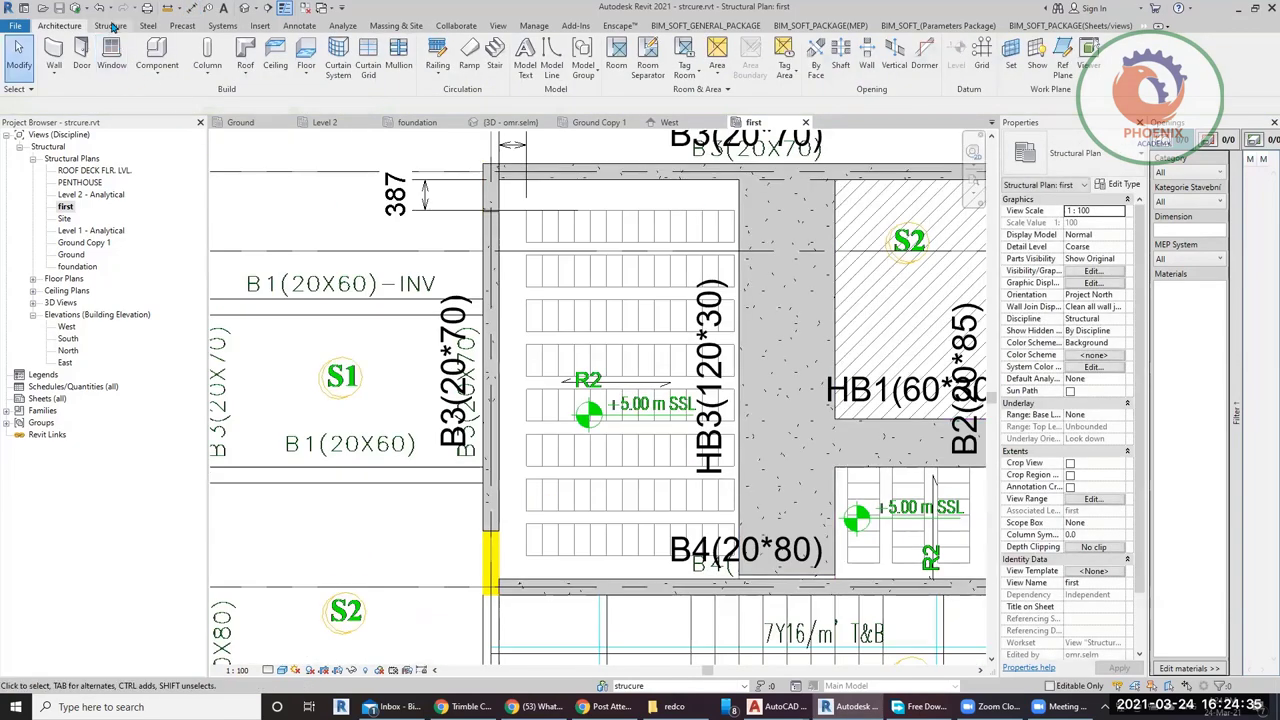
Start a structural floor and sketch a rectangular outer boundary along the inner faces of the beams around the R2 hollow-block bay.
click(110, 25)
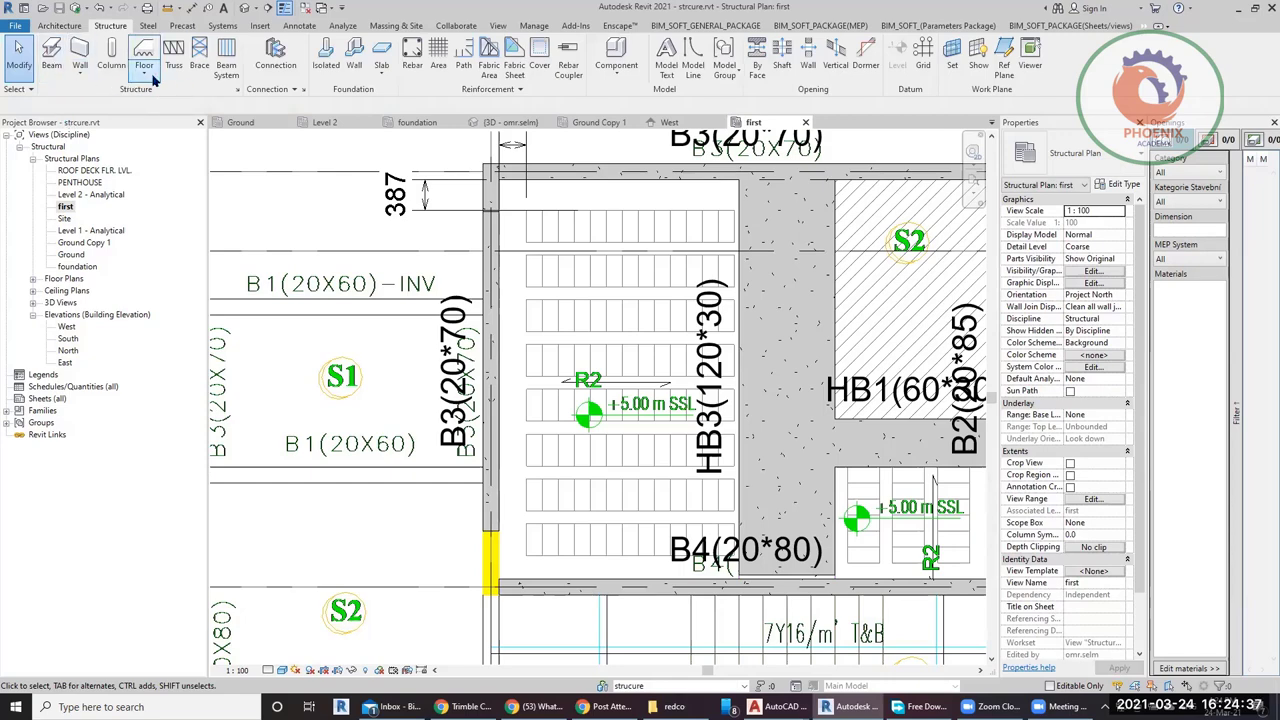
click(152, 80)
click(175, 97)
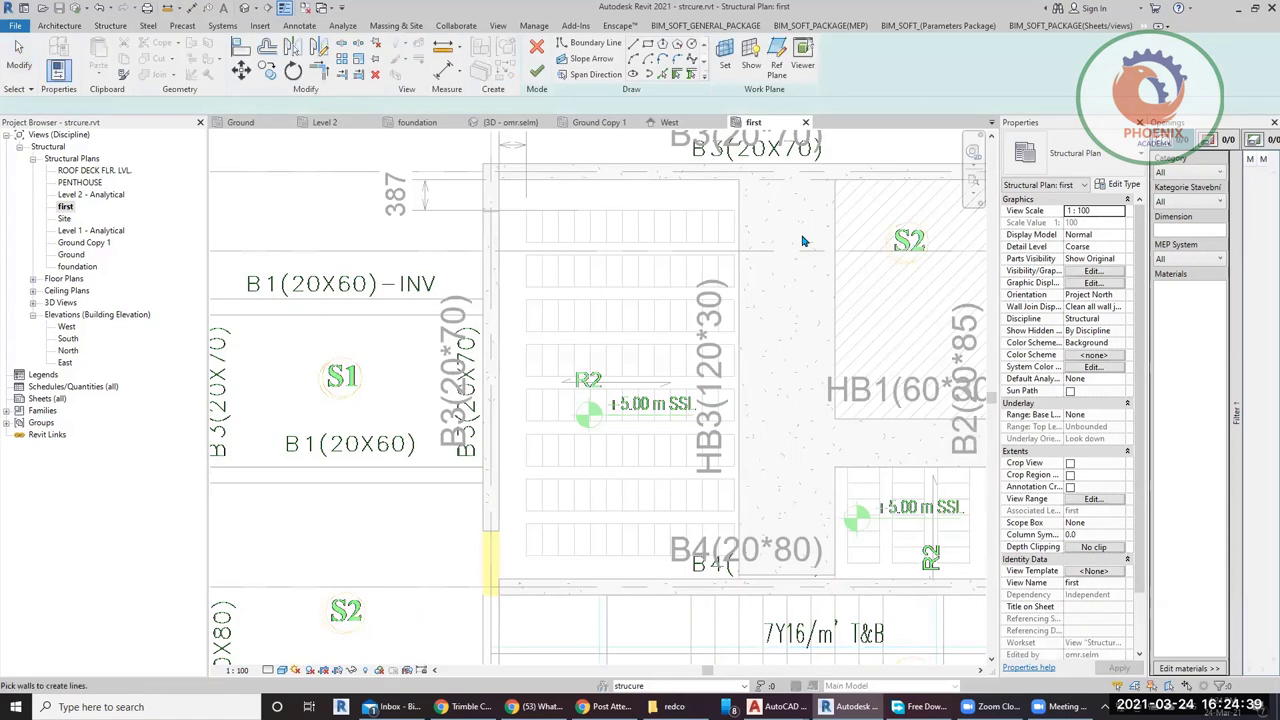
click(641, 60)
scroll(505, 180, up, 3)
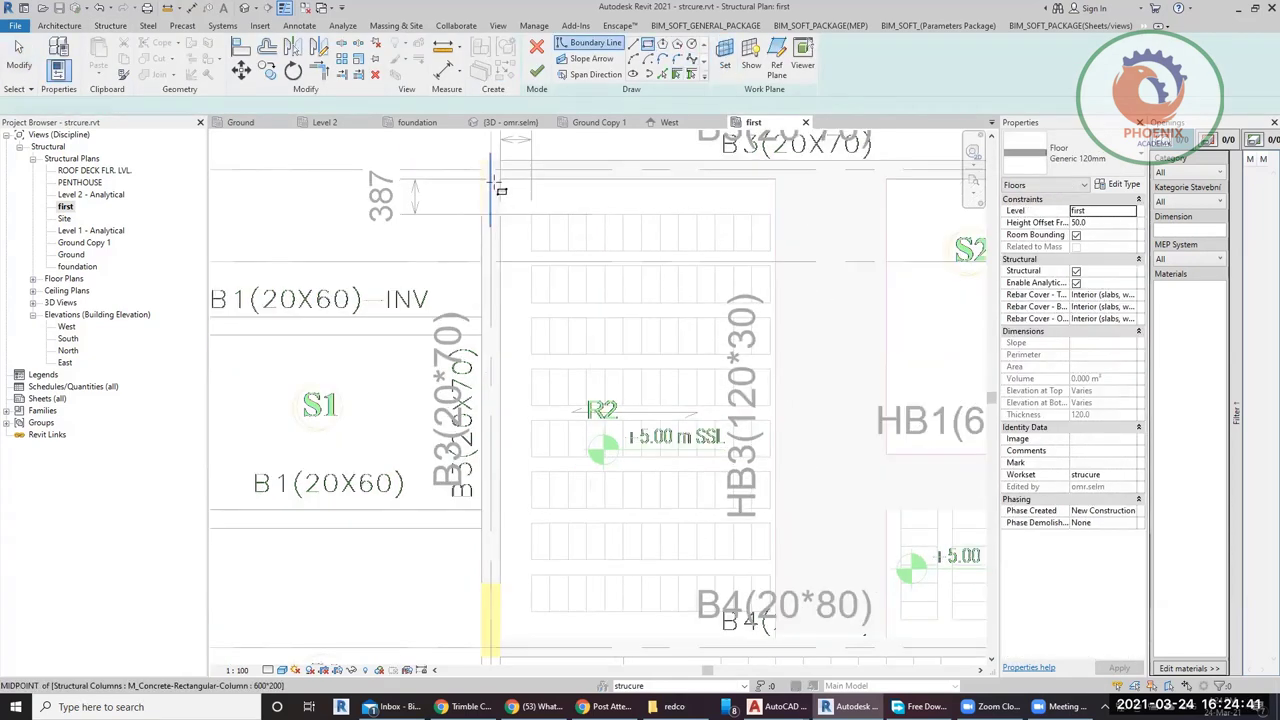
click(505, 177)
scroll(600, 330, down, 3)
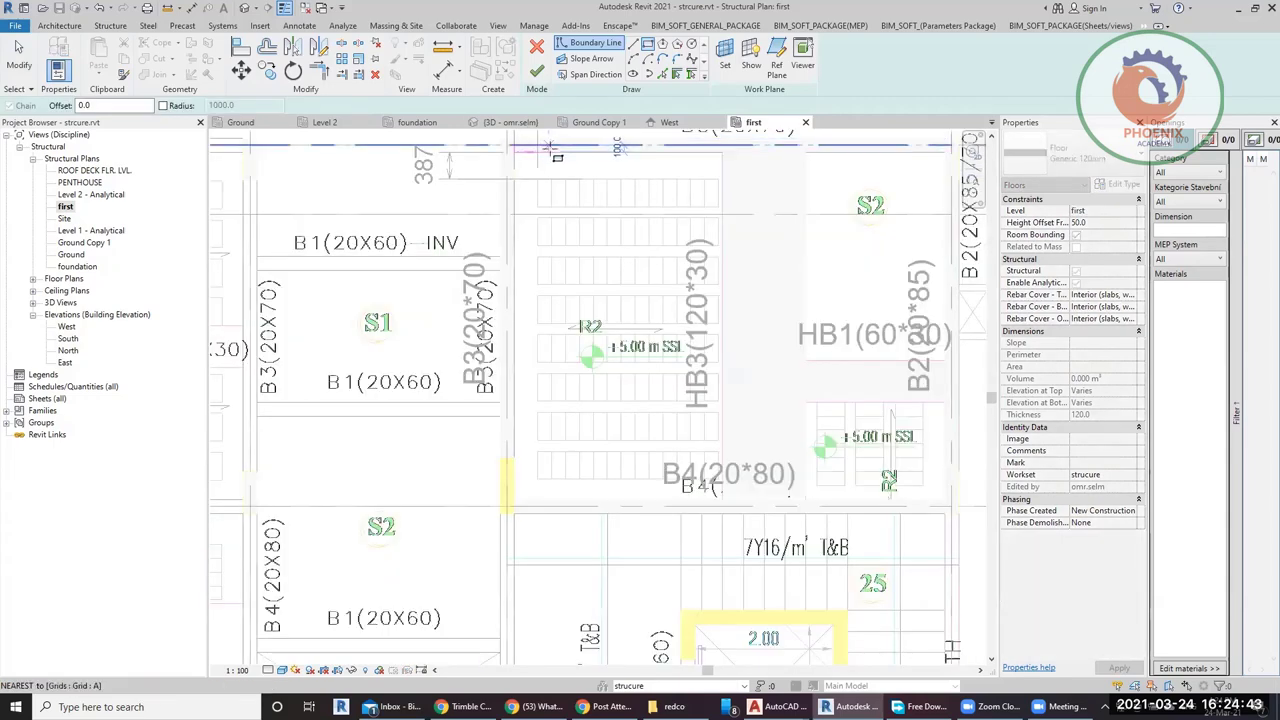
scroll(640, 357, up, 4)
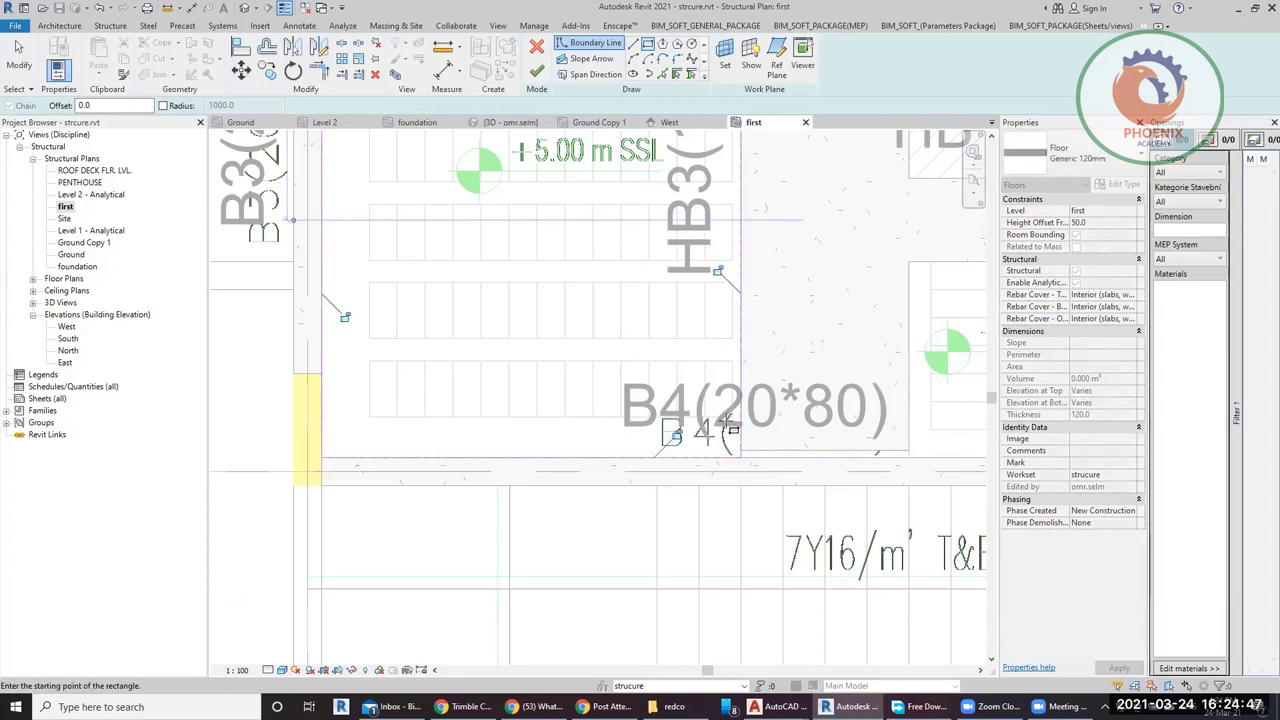
Sketch an inner rectangle around the outer limits of the R2 hollow blocks as an opening and finish the floor.
click(698, 460)
scroll(600, 343, down, 3)
click(543, 294)
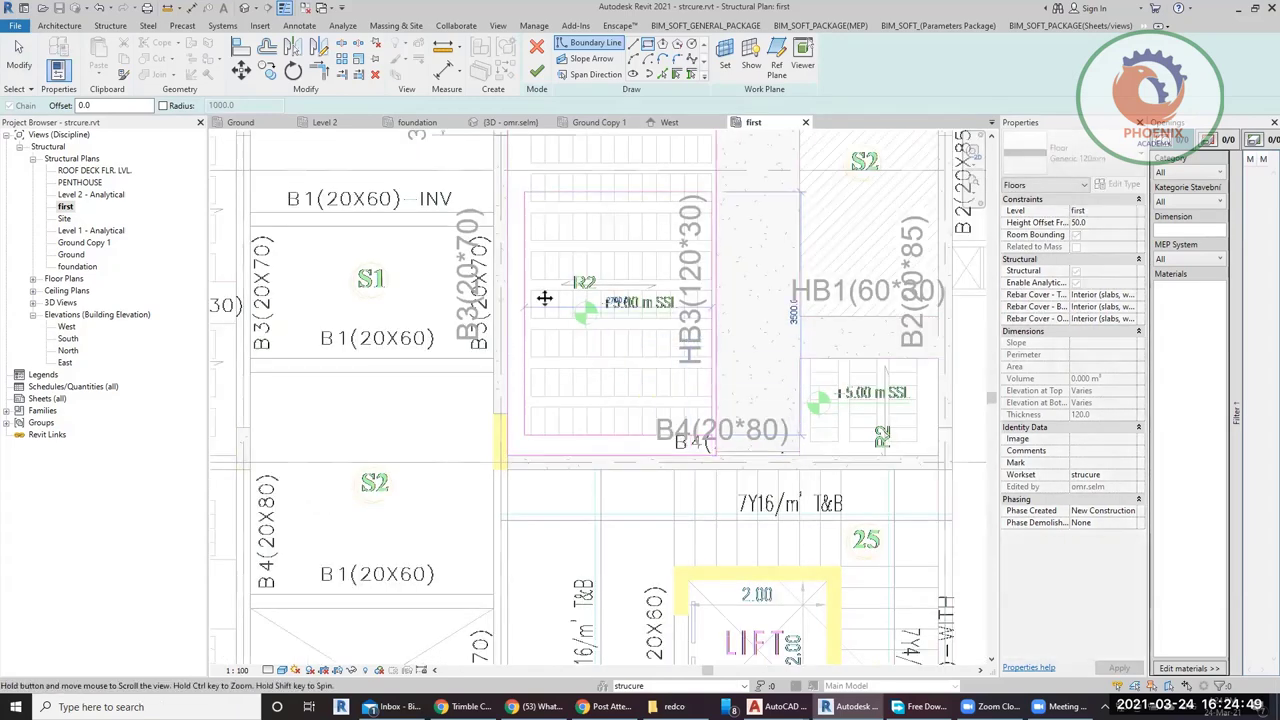
scroll(577, 340, up, 5)
click(560, 303)
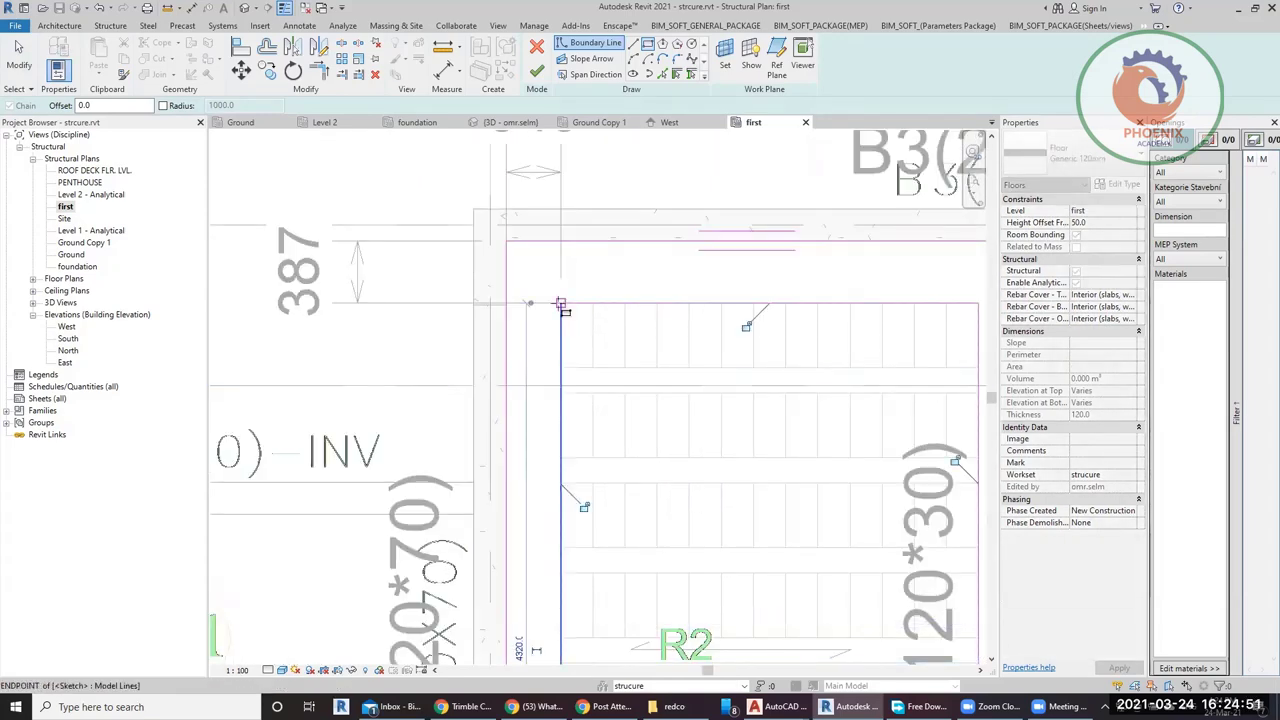
scroll(470, 250, down, 4)
click(537, 71)
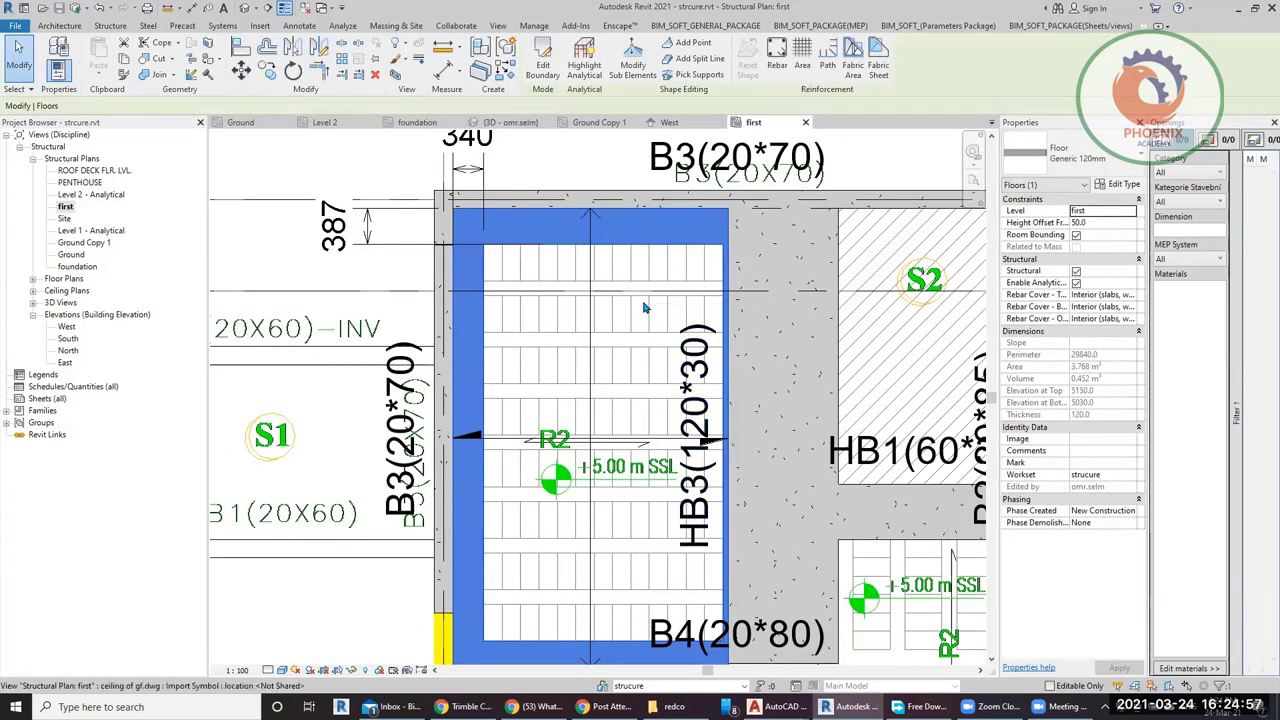
middle_drag(565, 345, 627, 358)
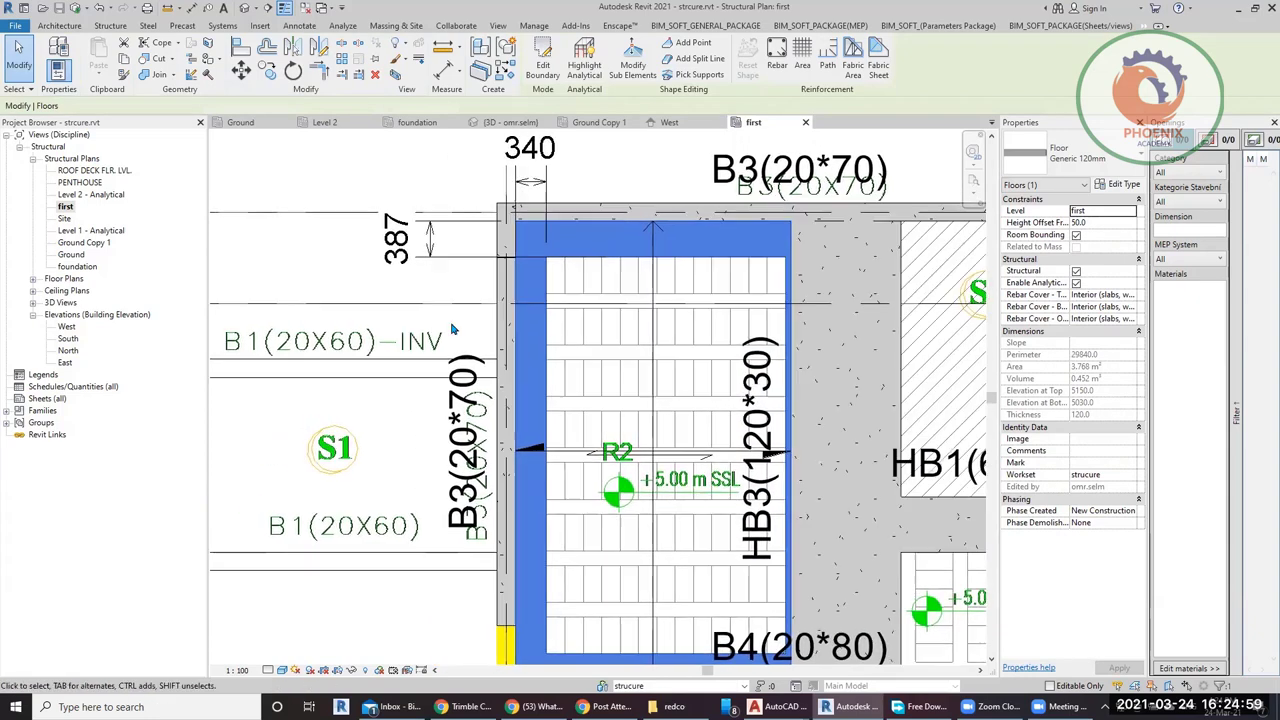
click(368, 318)
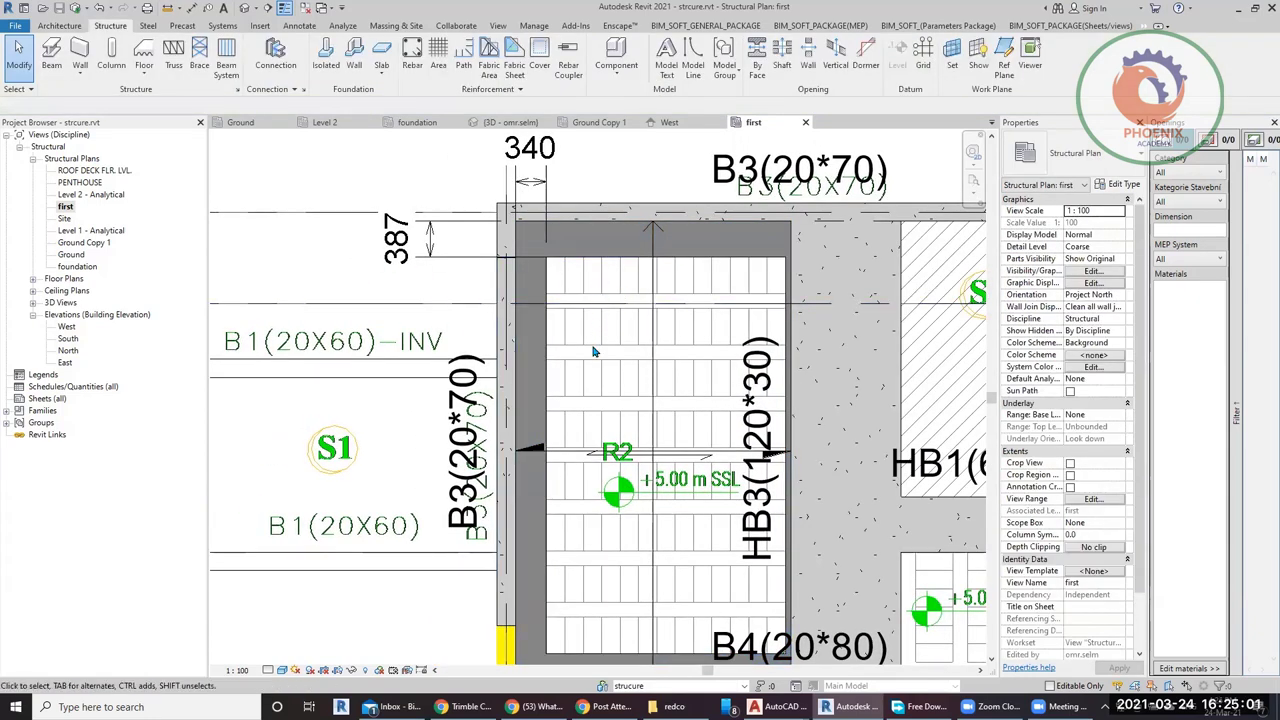
Dimension the width of one hollow block row, placing the dimension outside the left B3(20*70) beam.
scroll(593, 352, up, 3)
key(d)
key(i)
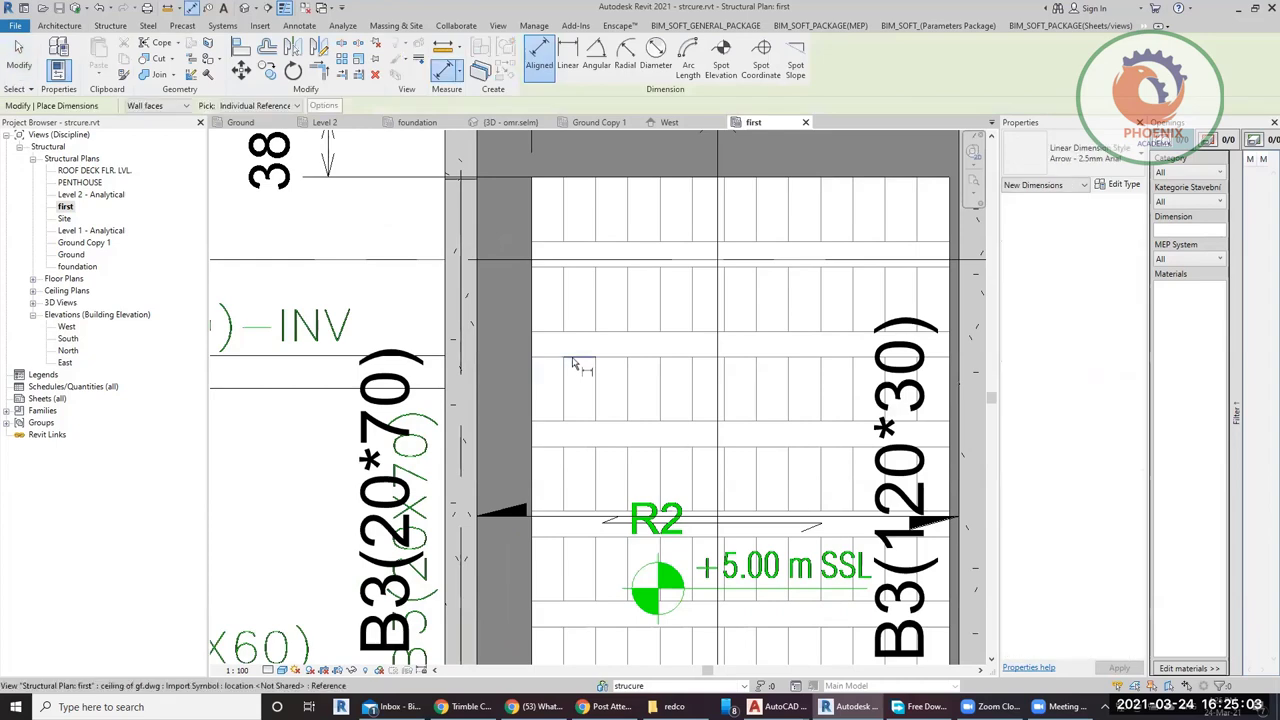
click(573, 360)
click(575, 421)
scroll(620, 411, down, 2)
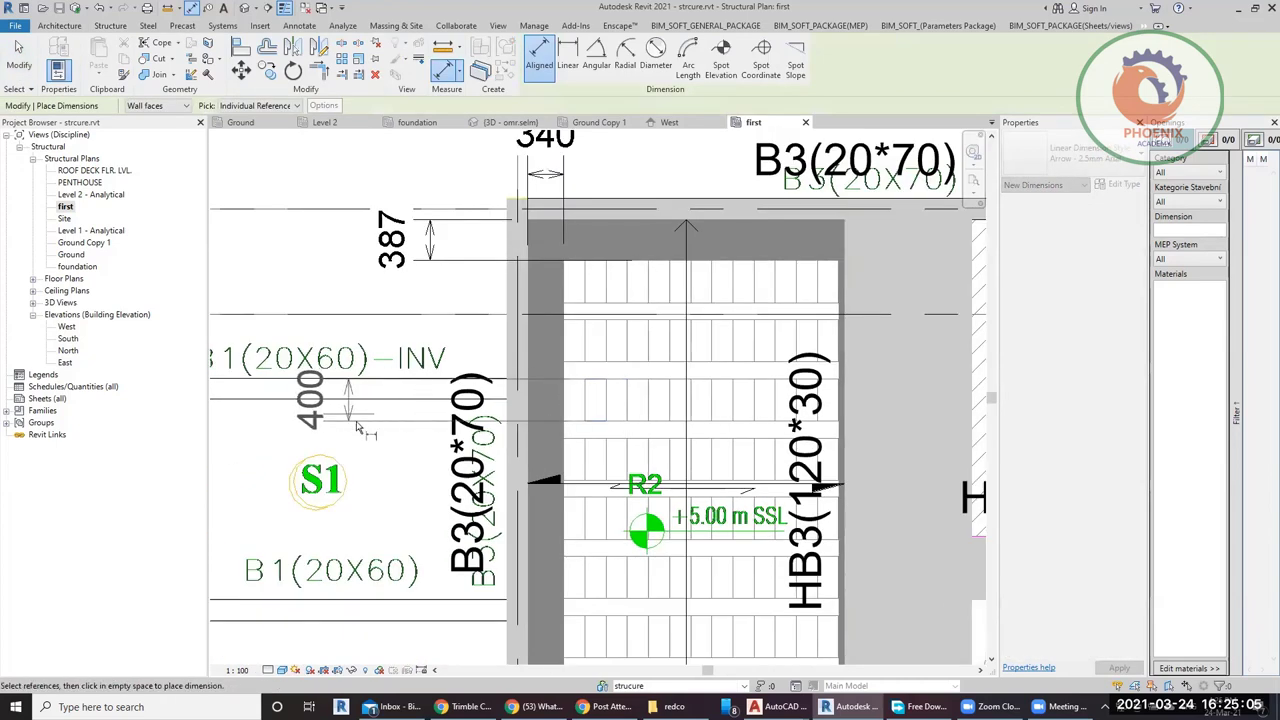
scroll(425, 420, up, 2)
click(423, 422)
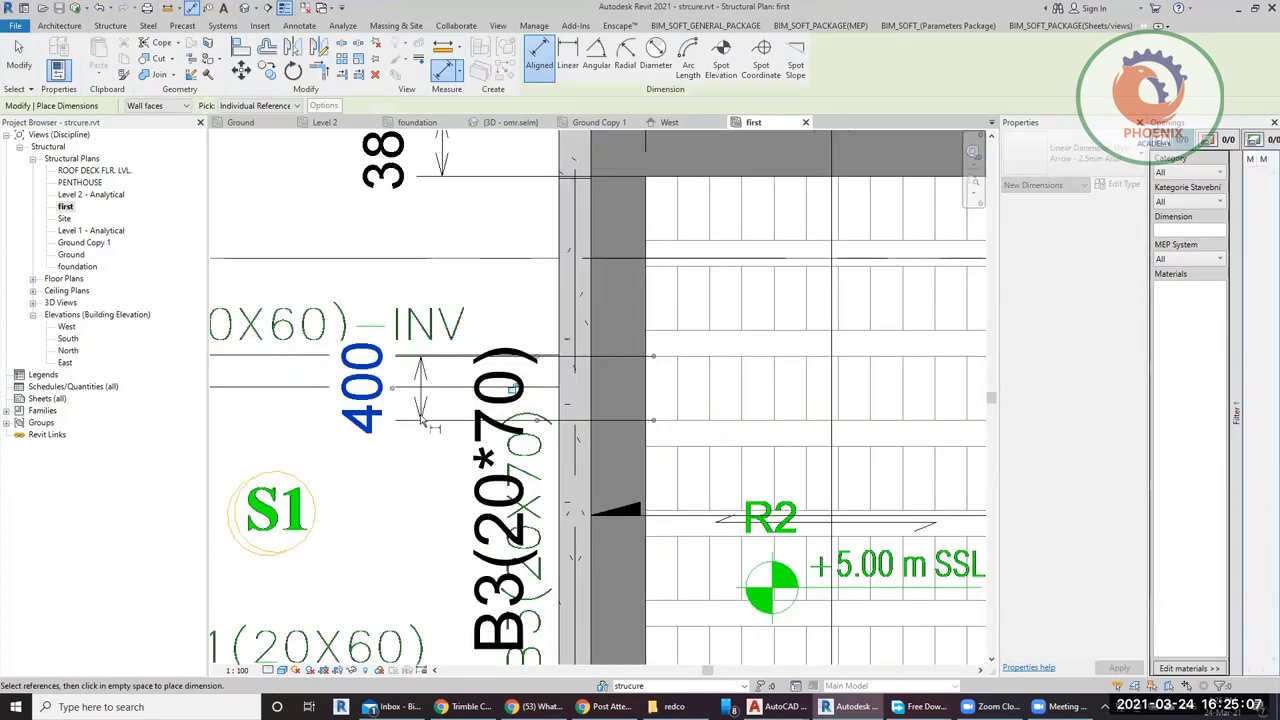
key(Escape)
key(Escape)
Edit the floor boundary, moving its upper and left edges to the outer faces of the B3(20*70) beams.
click(634, 381)
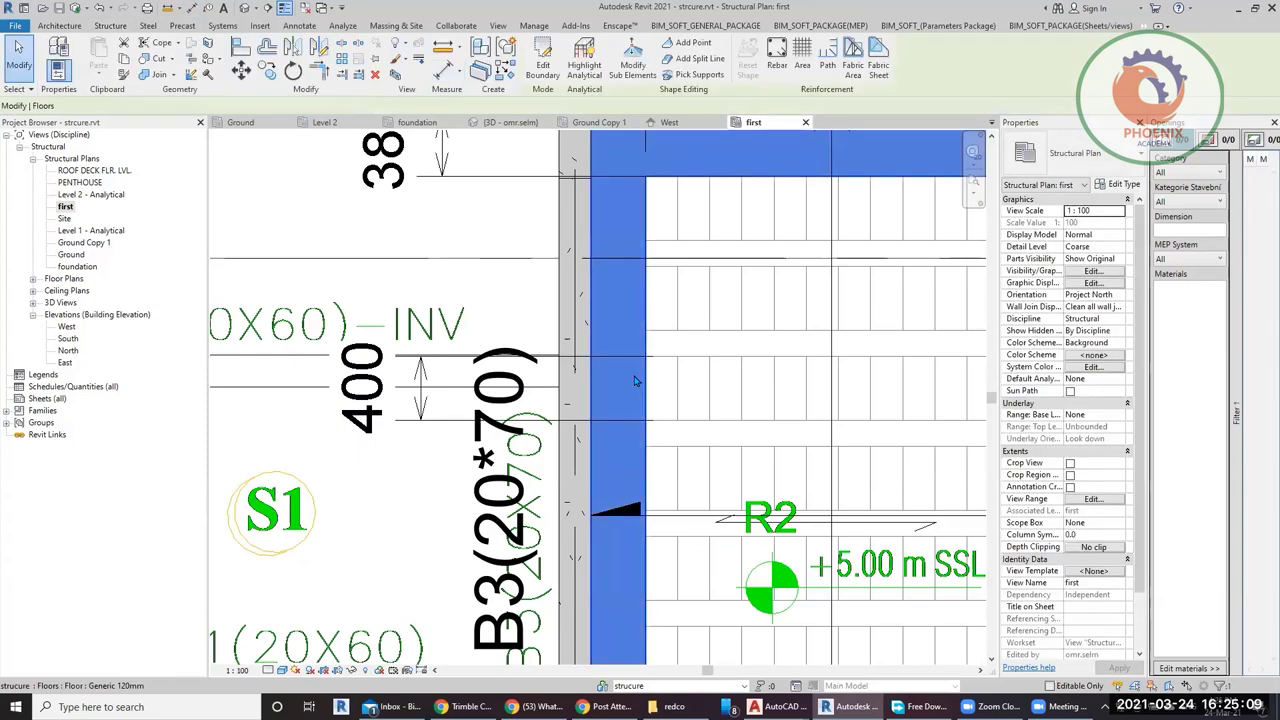
scroll(634, 381, down, 2)
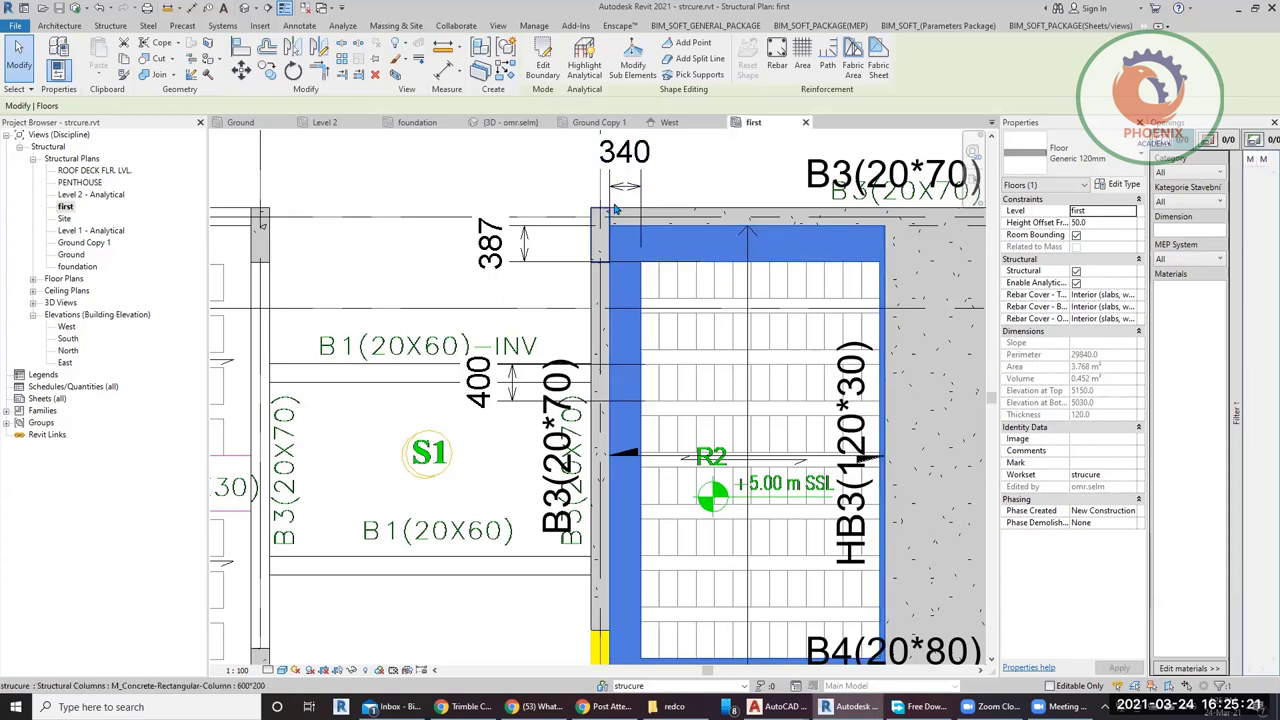
click(545, 68)
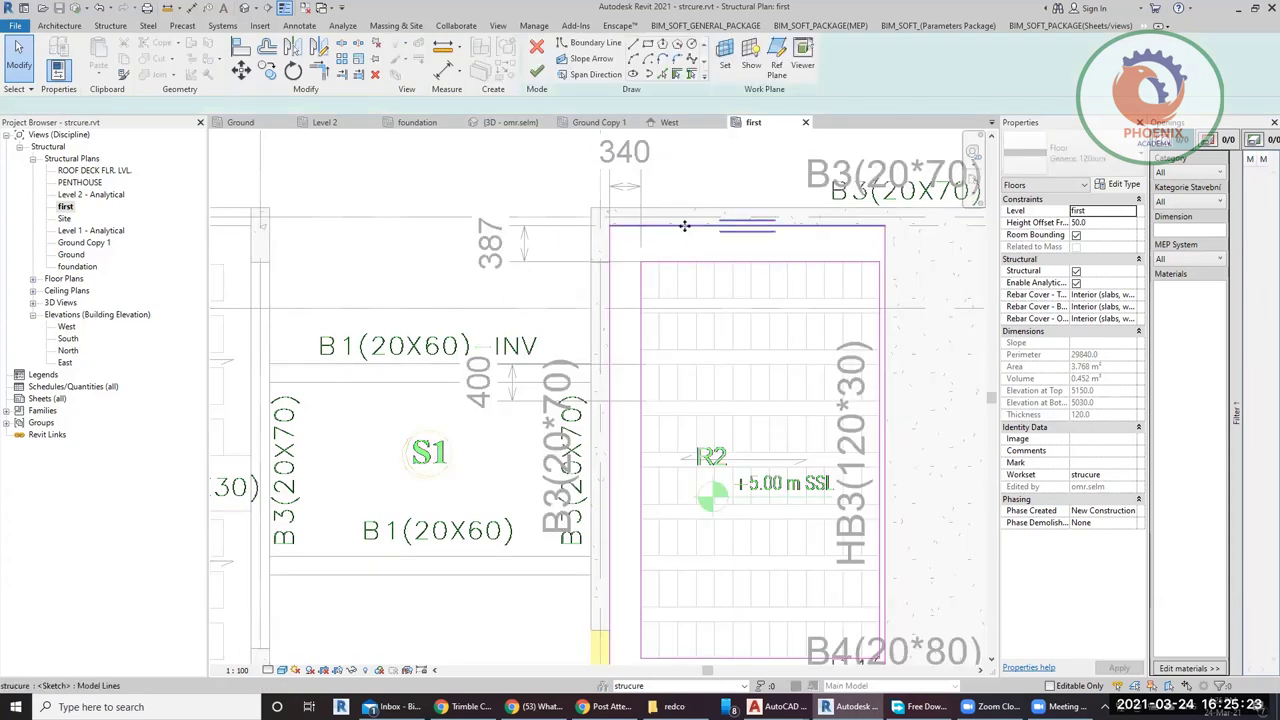
scroll(657, 229, up, 3)
click(657, 227)
drag(661, 203, 663, 179)
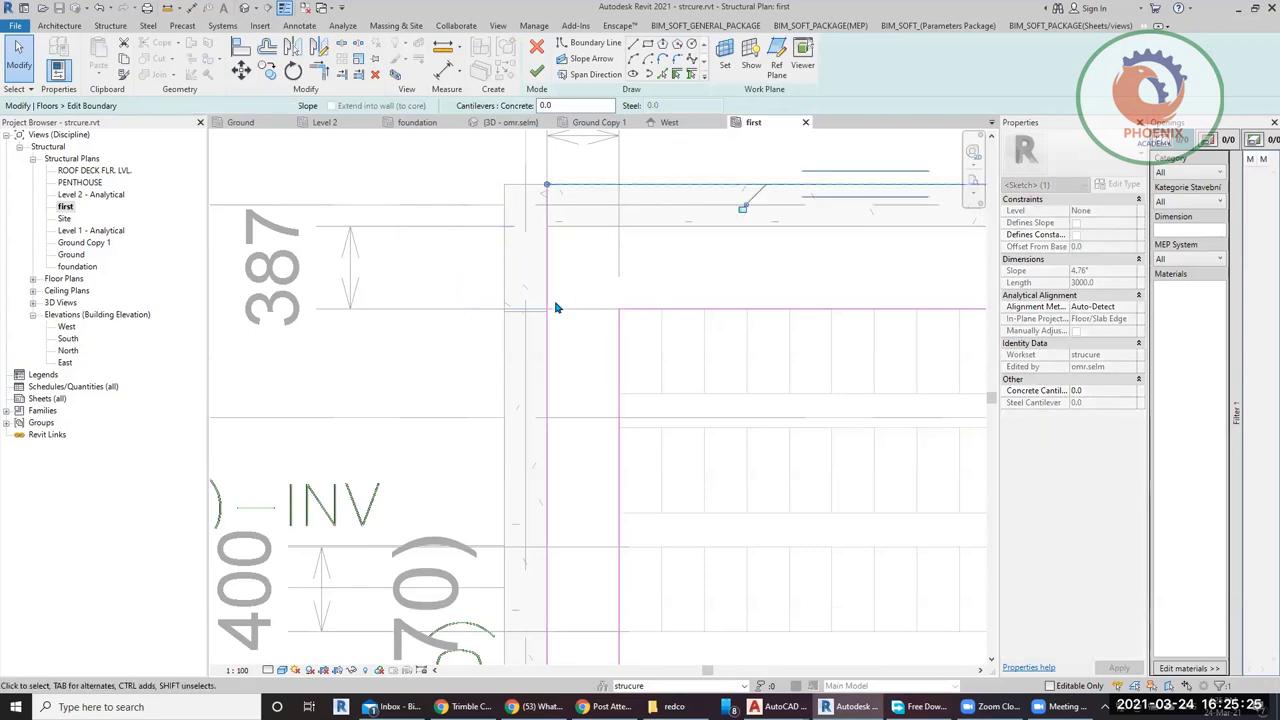
key(Escape)
drag(520, 283, 503, 286)
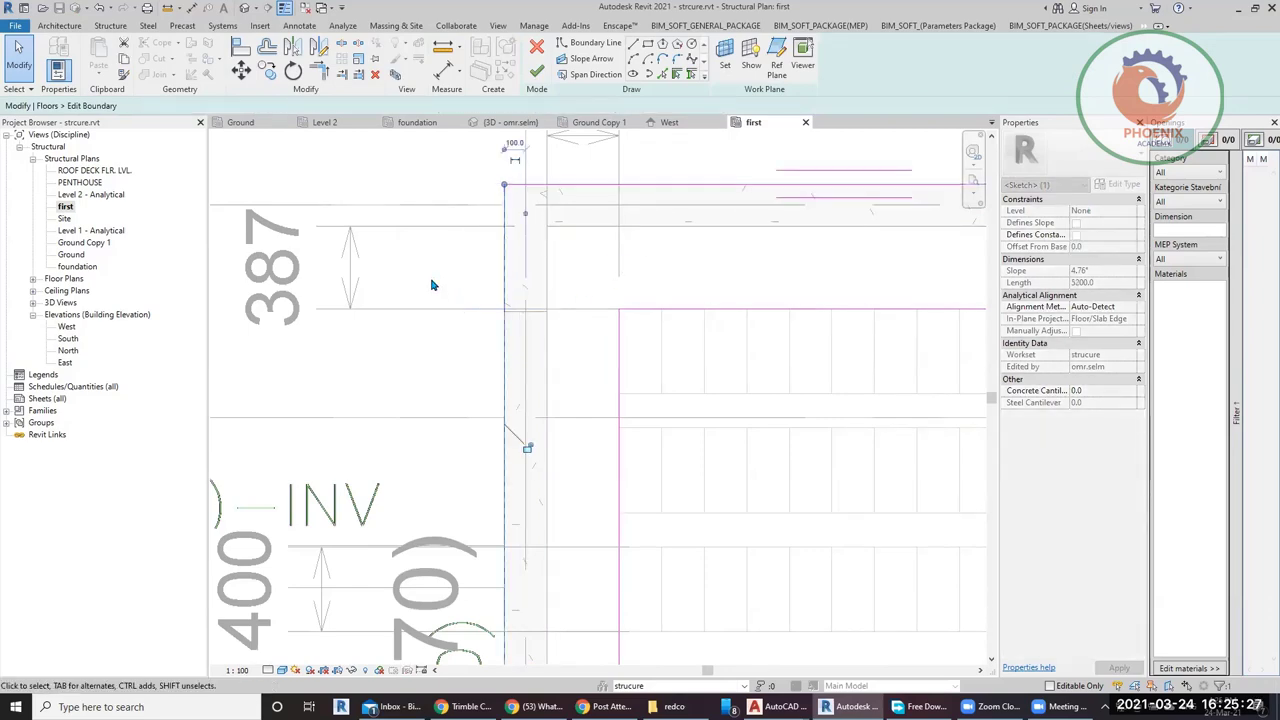
Move the floor's lower boundary edge to the outer face of the B4(20*80) beam and finish the boundary edit.
scroll(429, 283, down, 5)
scroll(528, 475, up, 4)
click(509, 457)
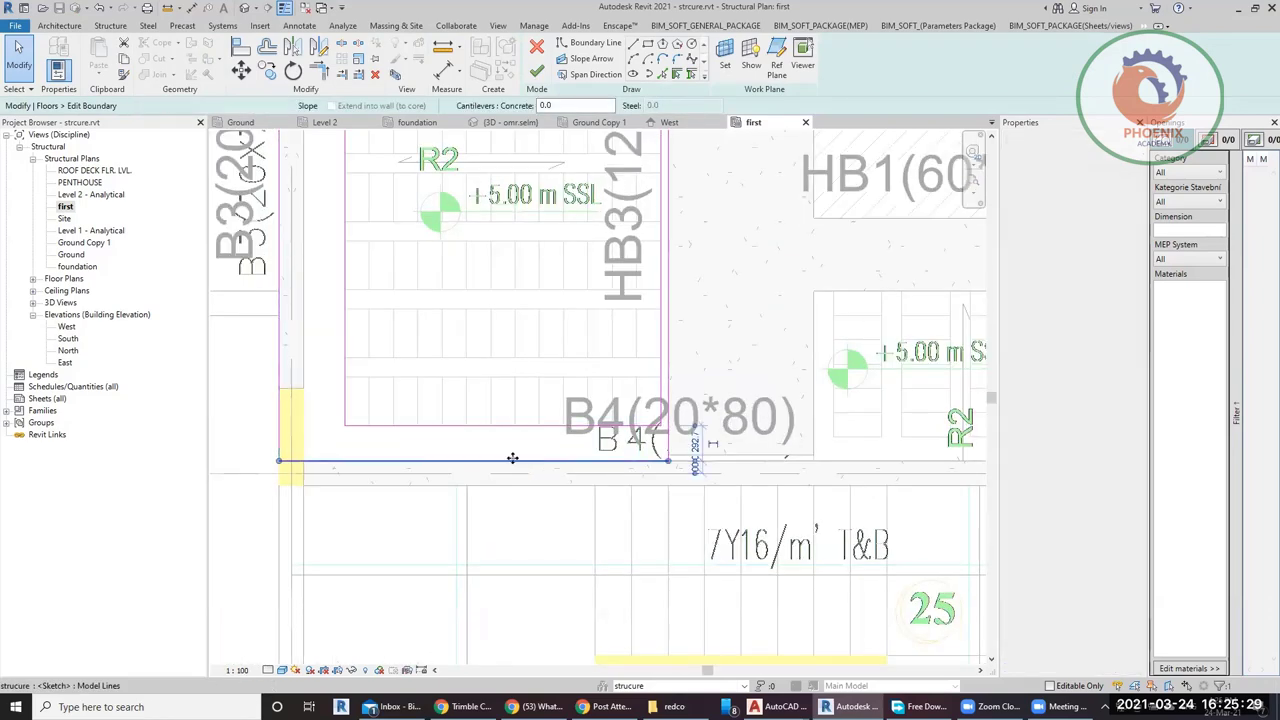
scroll(509, 457, up, 3)
drag(518, 482, 523, 514)
key(Escape)
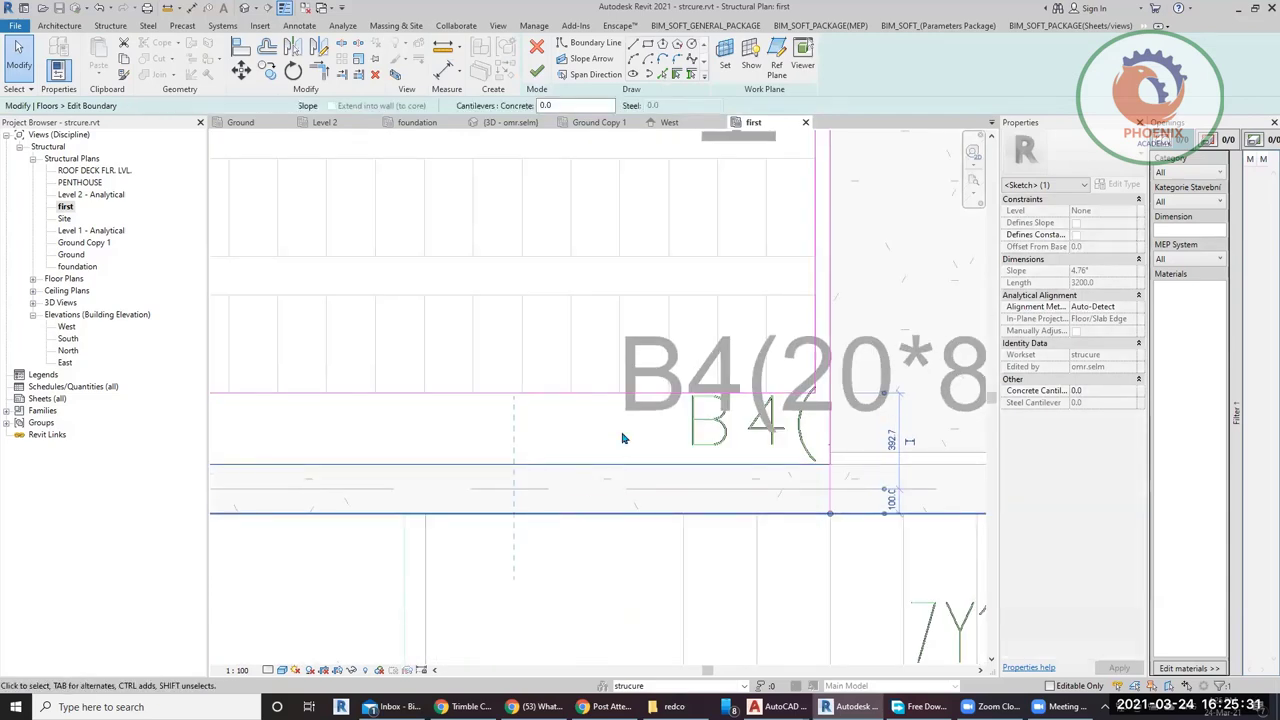
scroll(623, 437, down, 3)
click(543, 75)
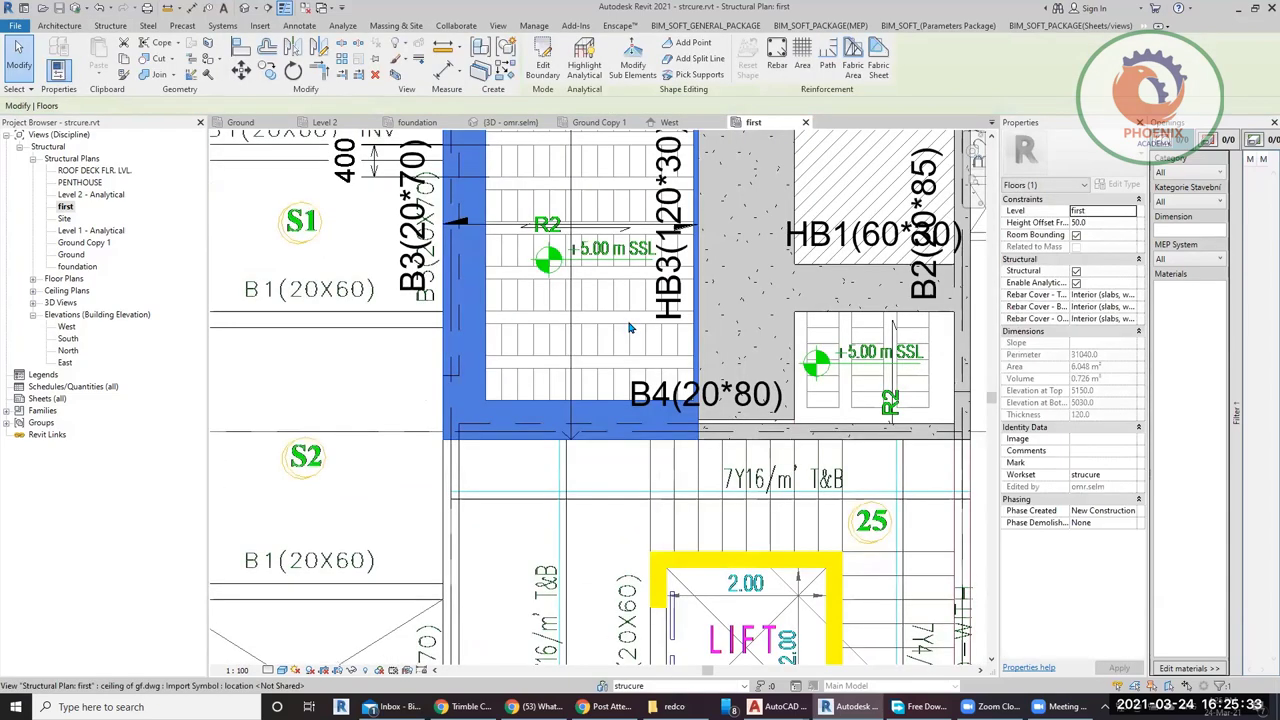
scroll(573, 338, up, 2)
key(Escape)
scroll(537, 249, up, 3)
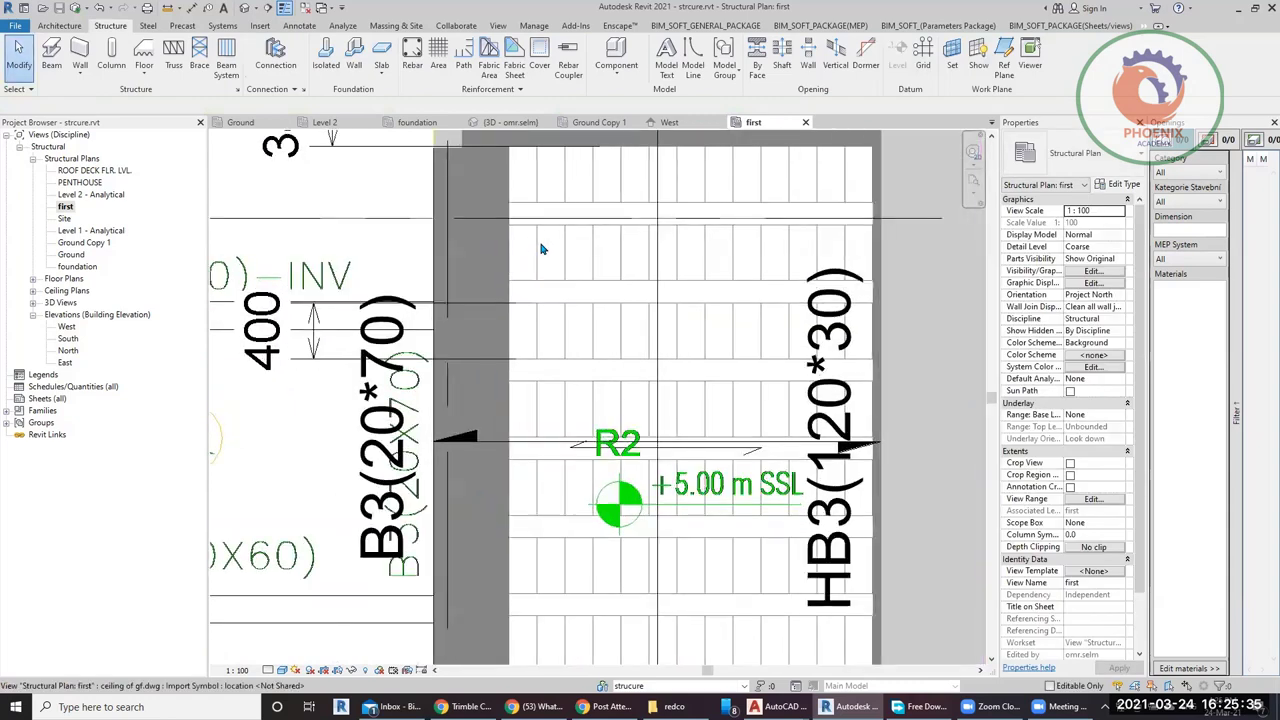
mouse_move(537, 249)
middle_down()
mouse_move(611, 334)
mouse_move(572, 285)
mouse_move(537, 274)
middle_up()
scroll(537, 274, down, 2)
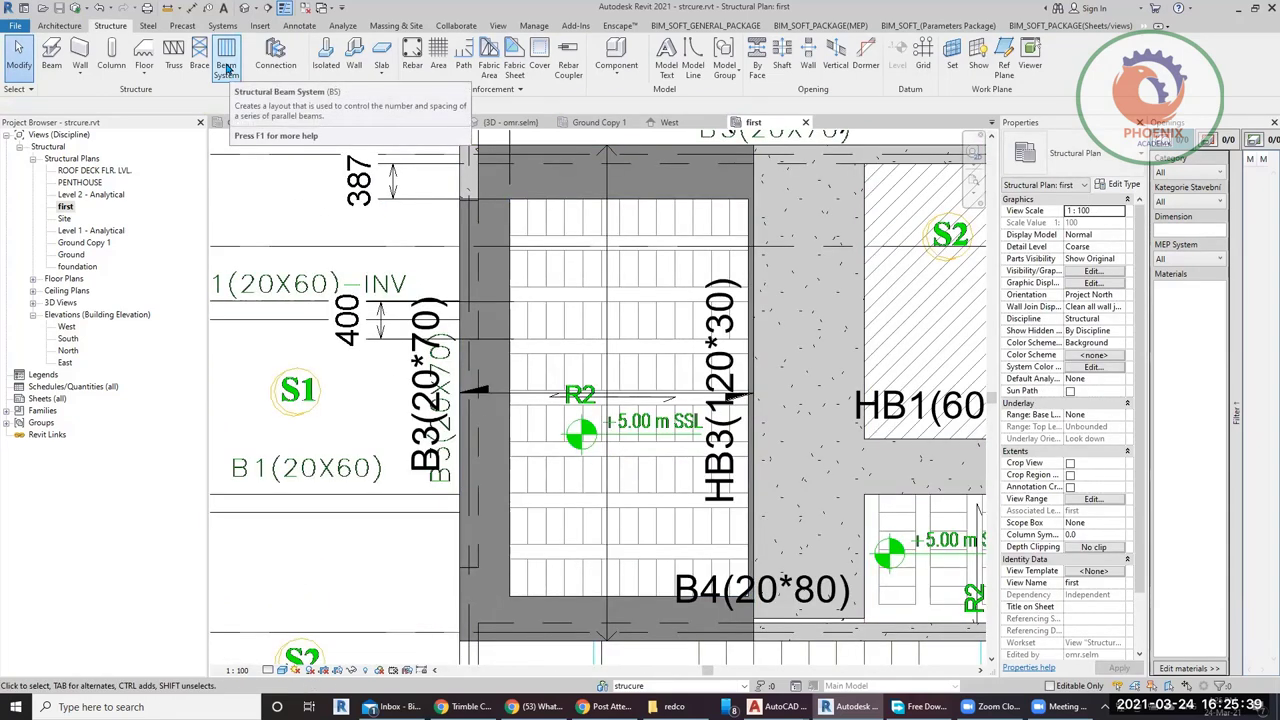
scroll(619, 327, down, 2)
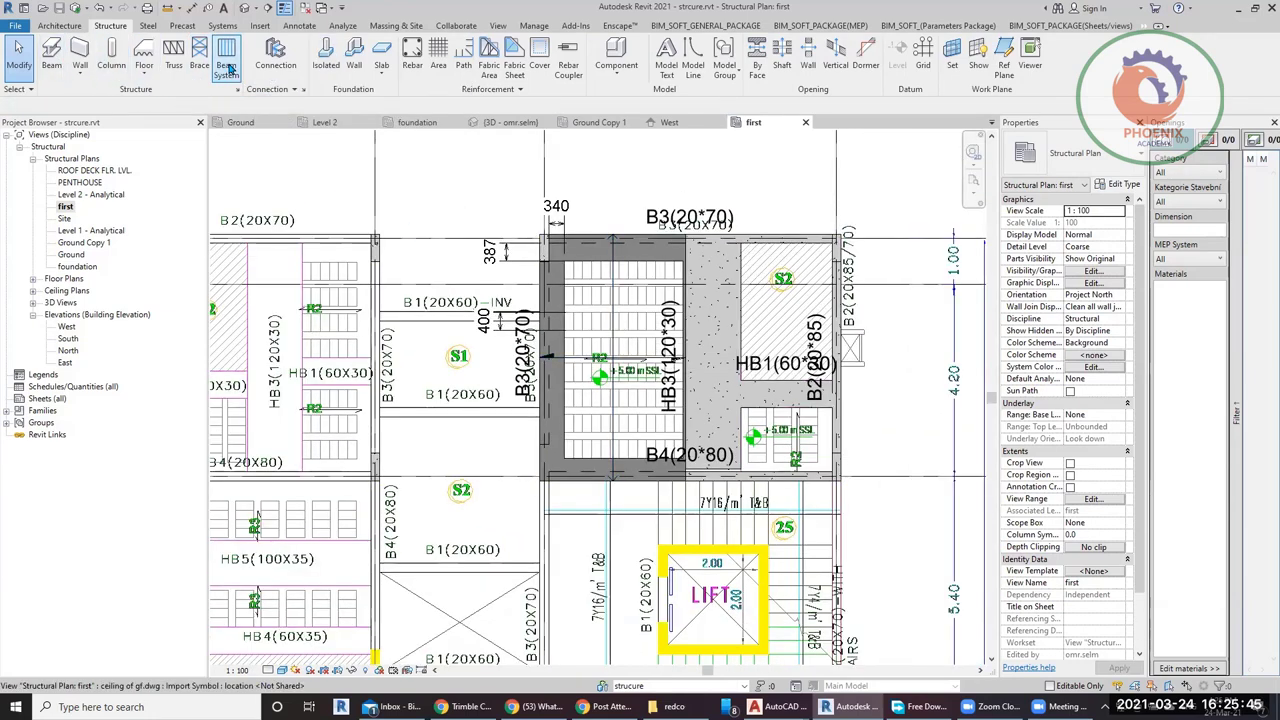
scroll(585, 298, up, 6)
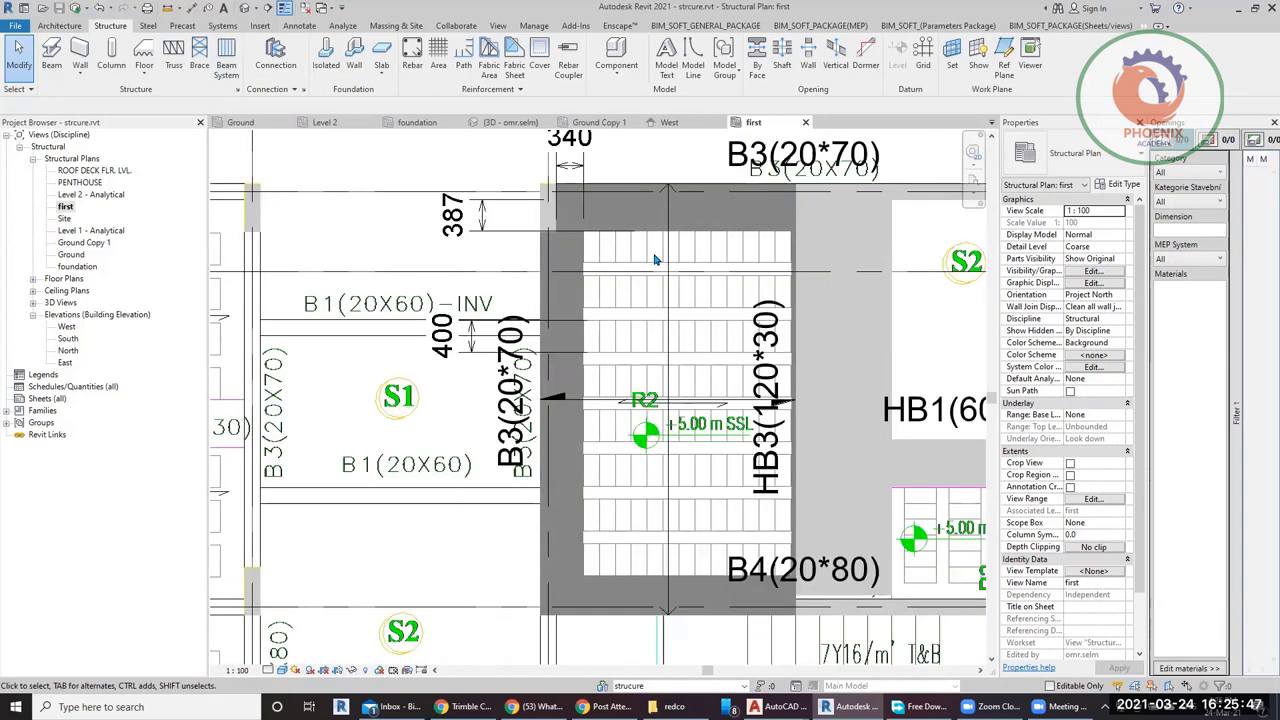
middle_drag(588, 305, 590, 365)
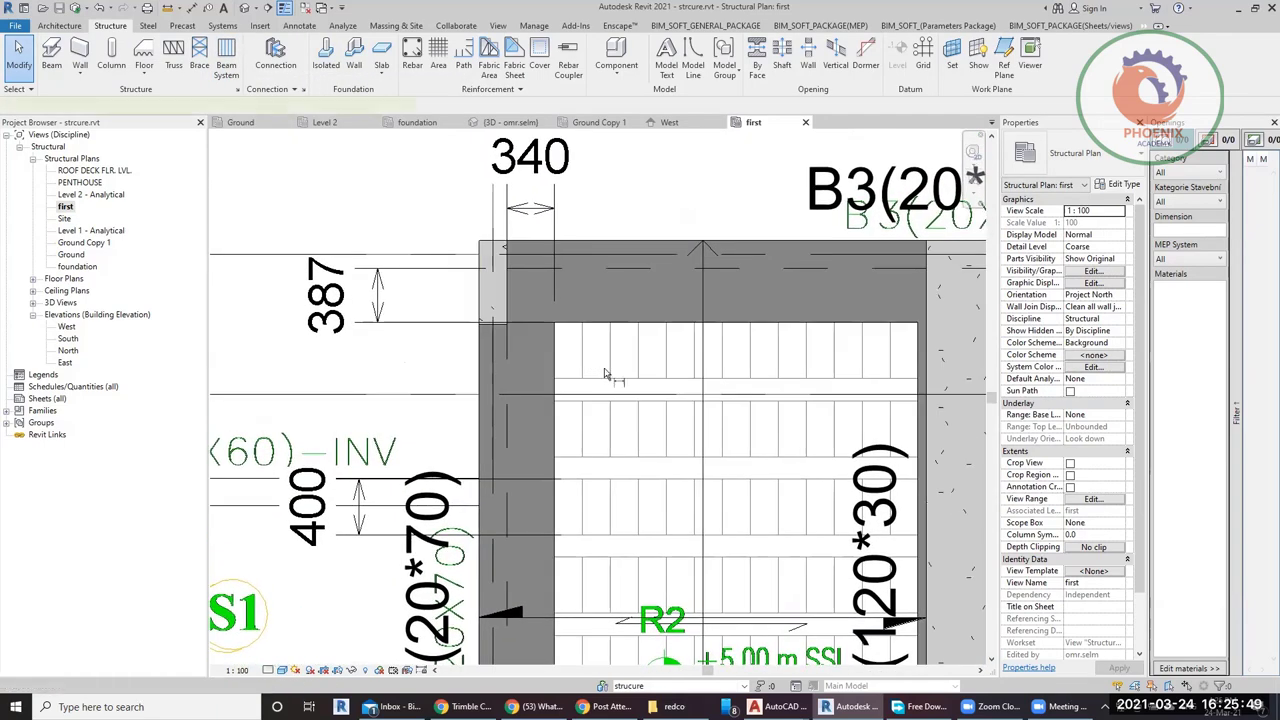
Dimension the topmost R2 hollow block row outside the B3(20*70) beam and check the rib gap below it.
key(d)
key(i)
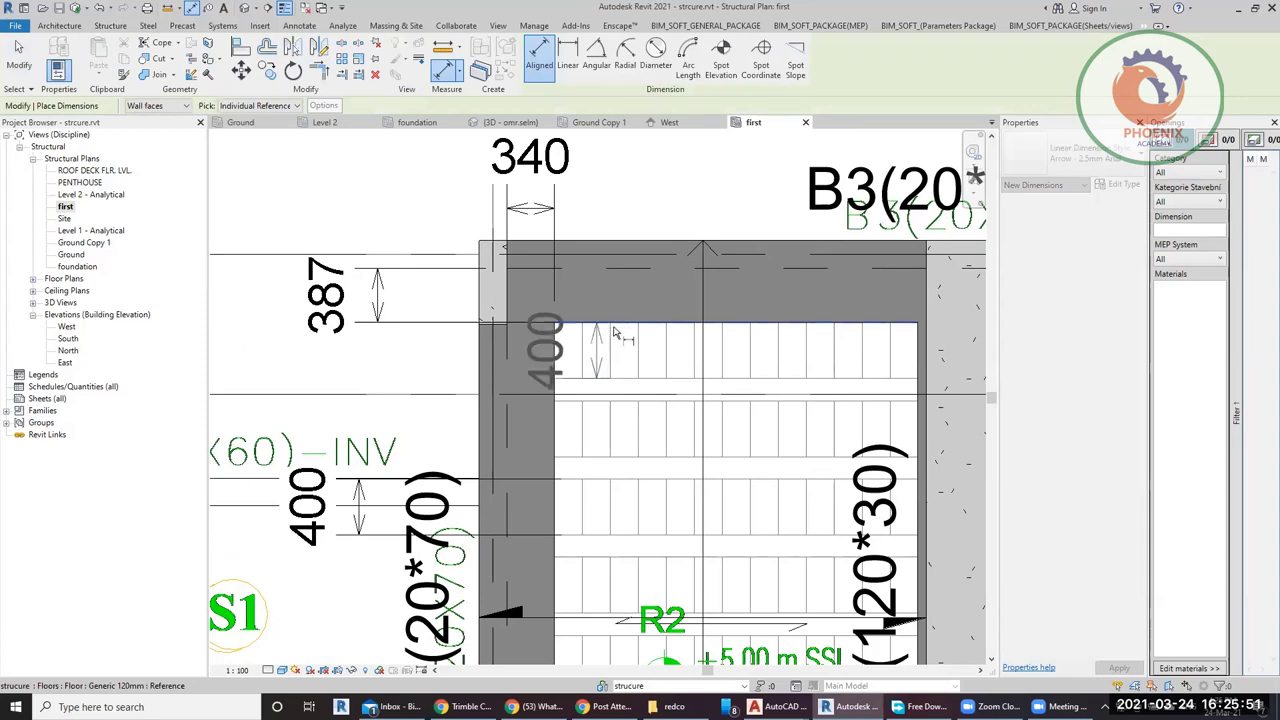
scroll(615, 333, down, 3)
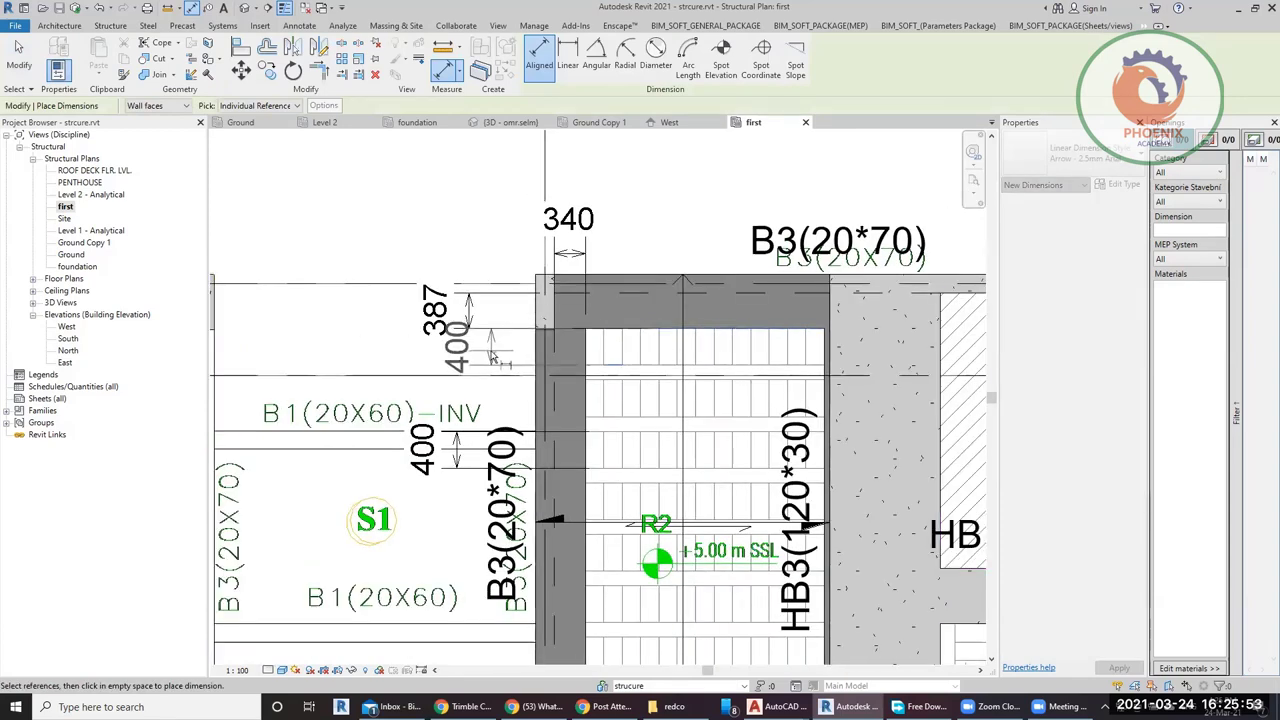
scroll(590, 368, up, 4)
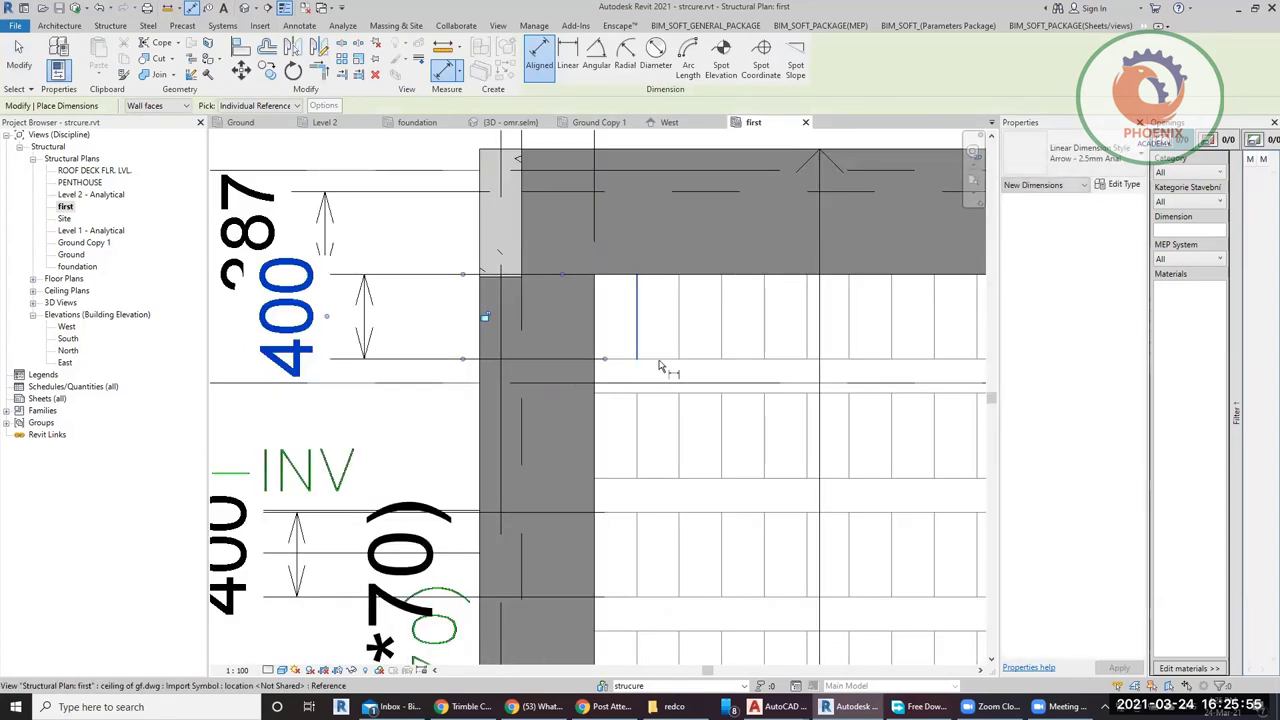
click(665, 388)
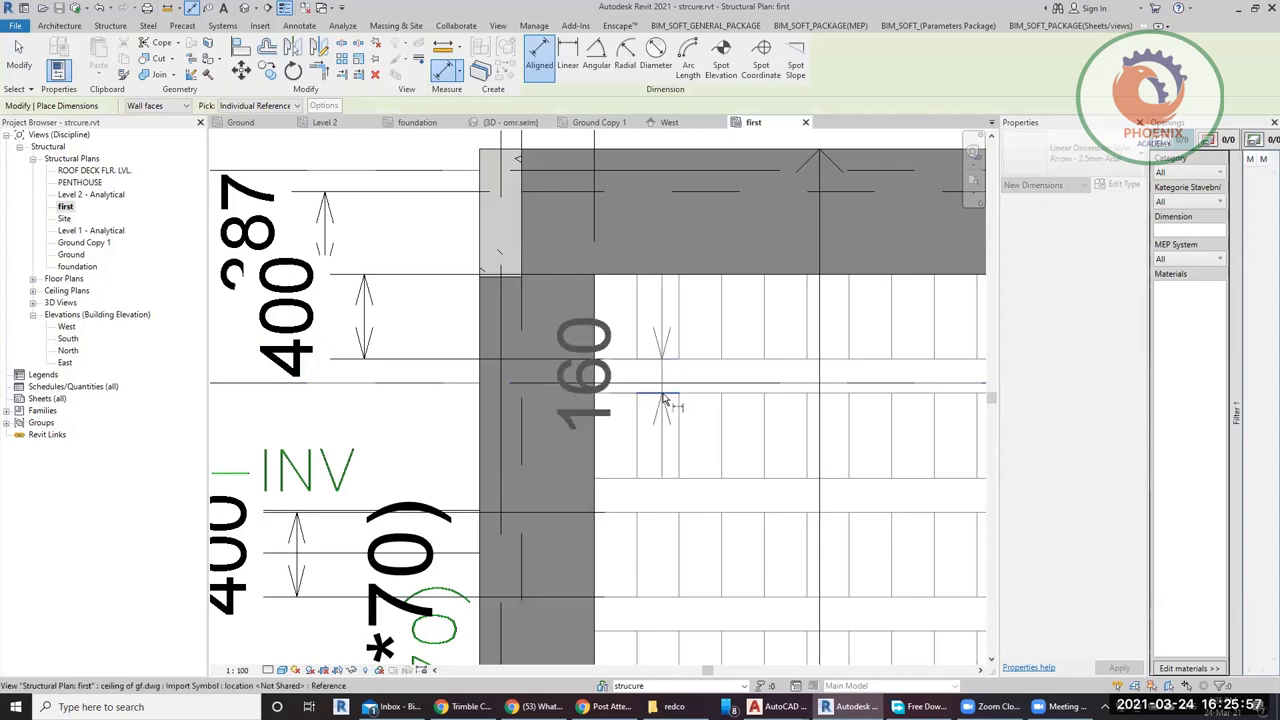
scroll(690, 408, down, 3)
scroll(710, 413, up, 3)
key(Escape)
key(Escape)
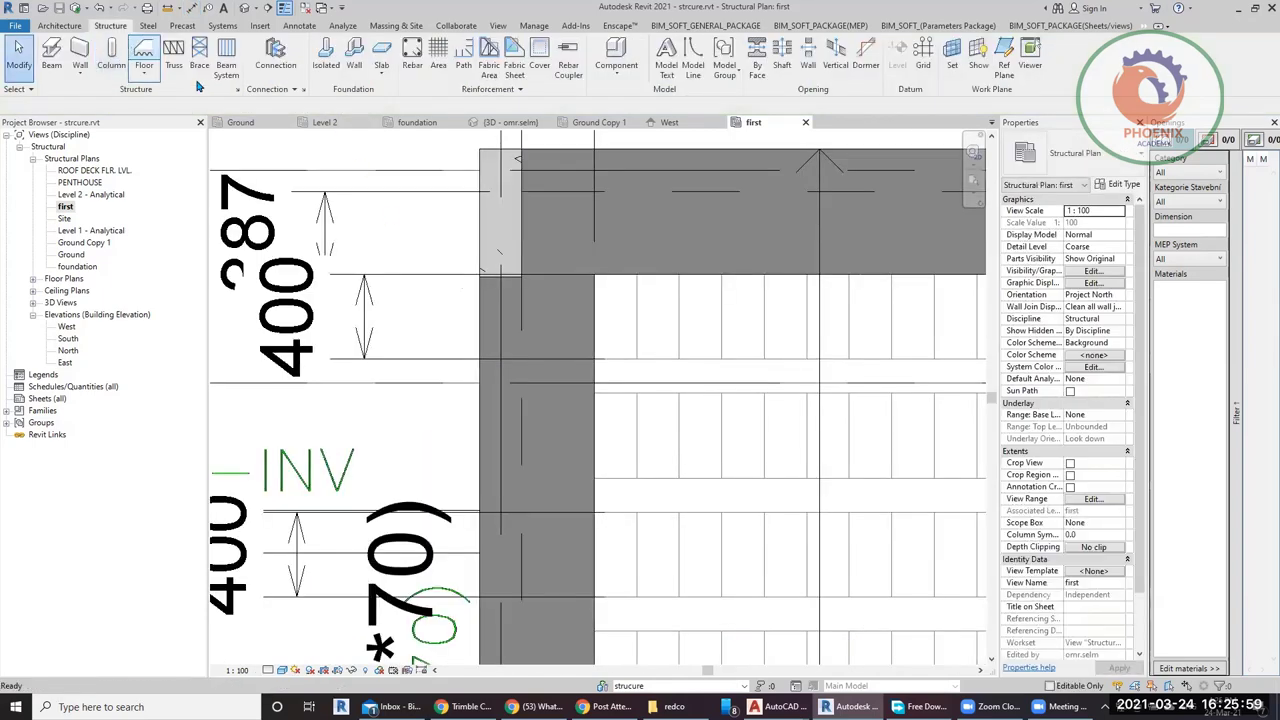
Create a structural beam system by sketching a rectangular boundary around the R2 hollow block opening and finish it.
key(b)
key(s)
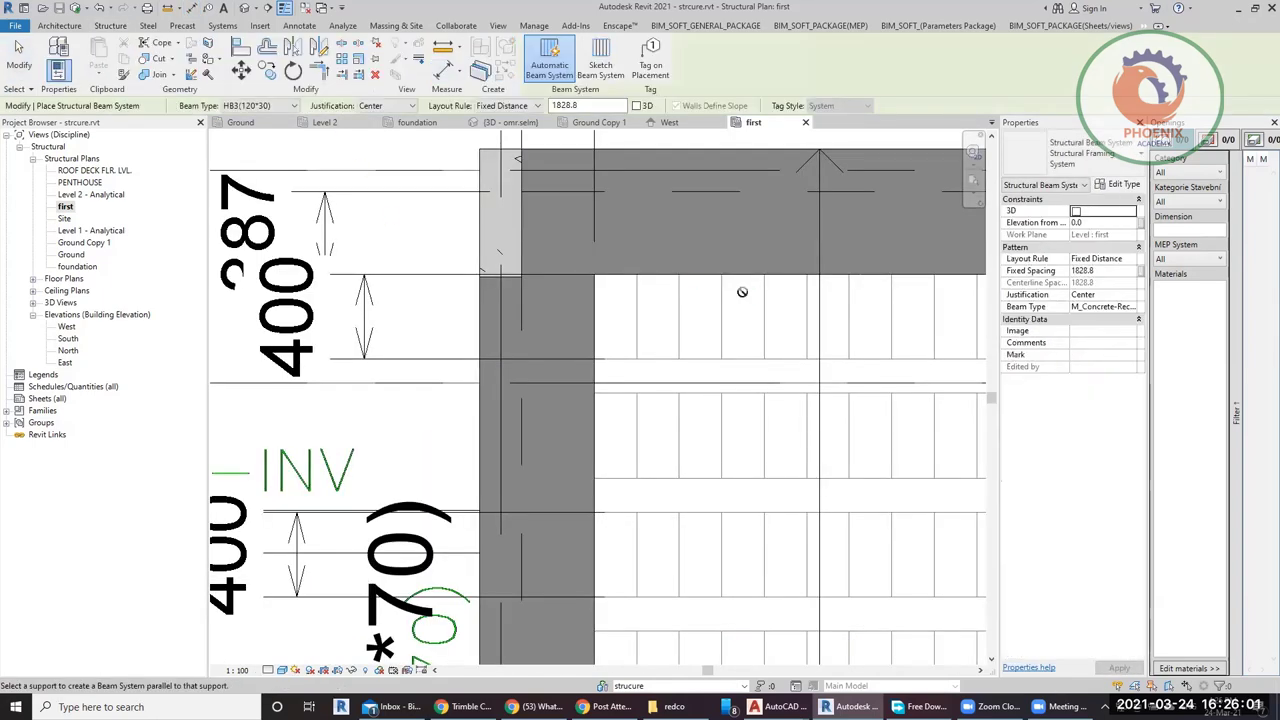
scroll(694, 333, down, 4)
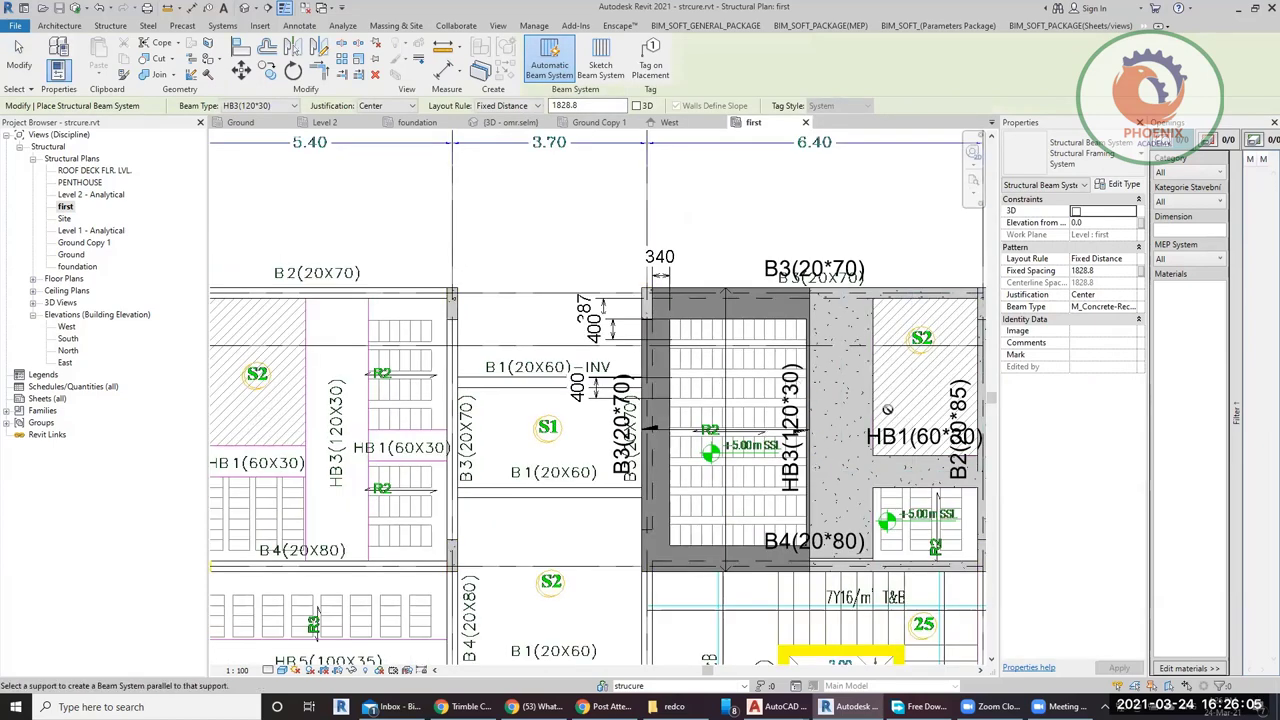
click(600, 62)
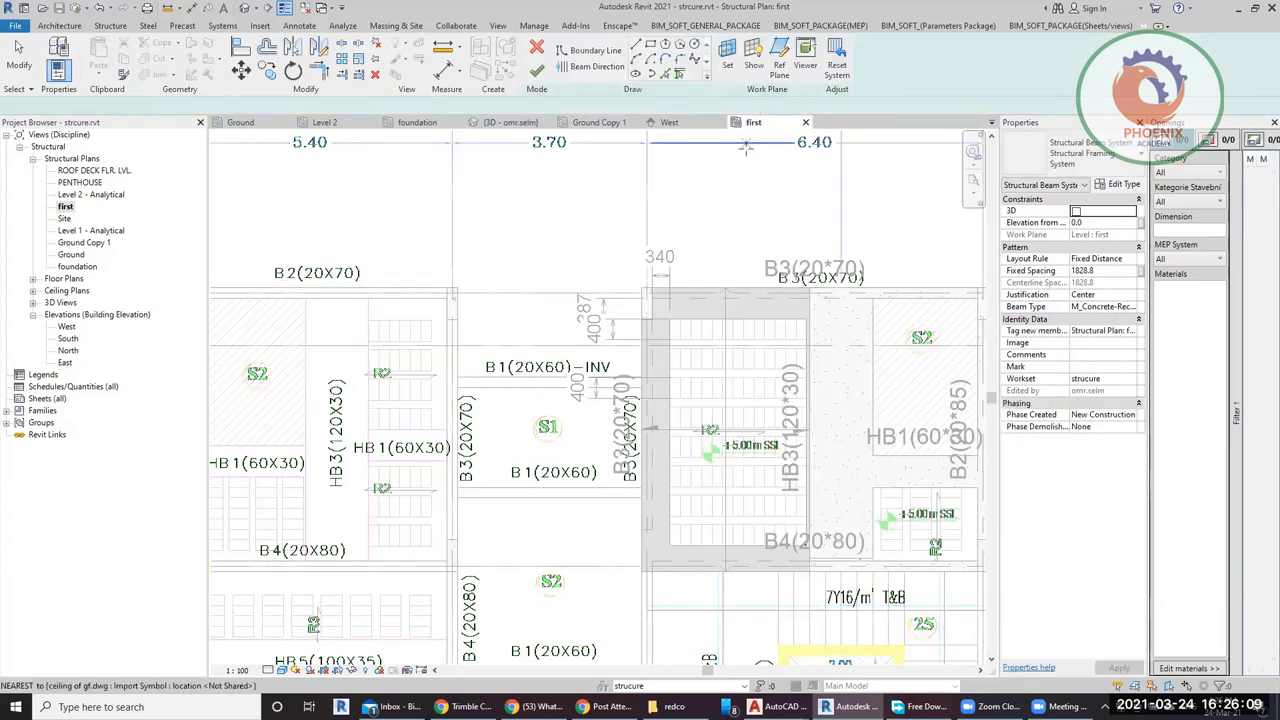
click(650, 47)
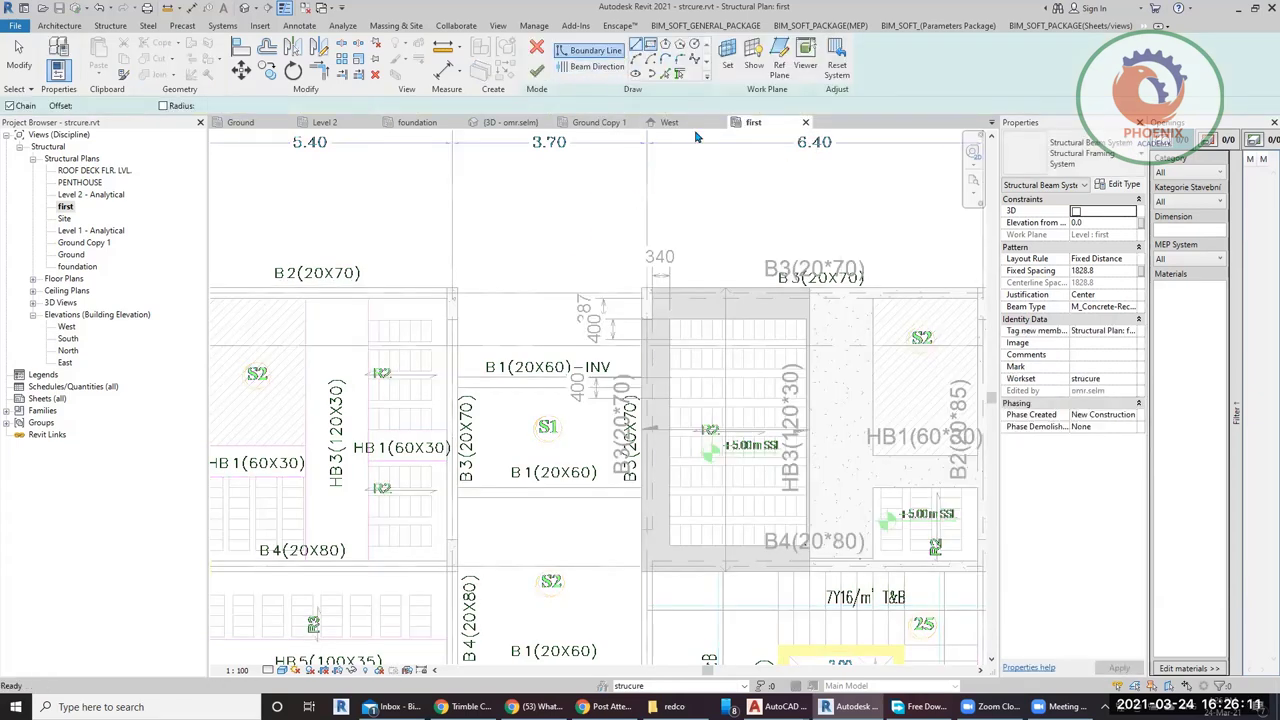
scroll(785, 278, up, 6)
click(785, 278)
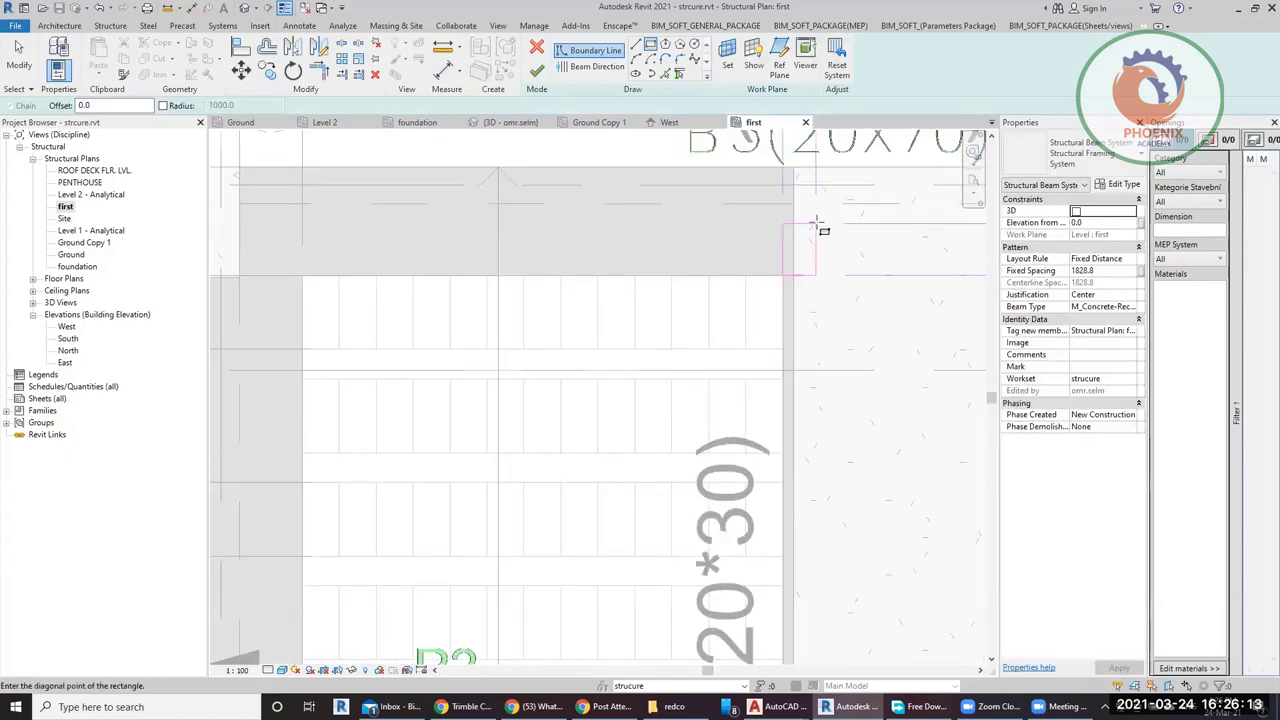
scroll(785, 278, down, 4)
scroll(655, 490, up, 3)
click(652, 490)
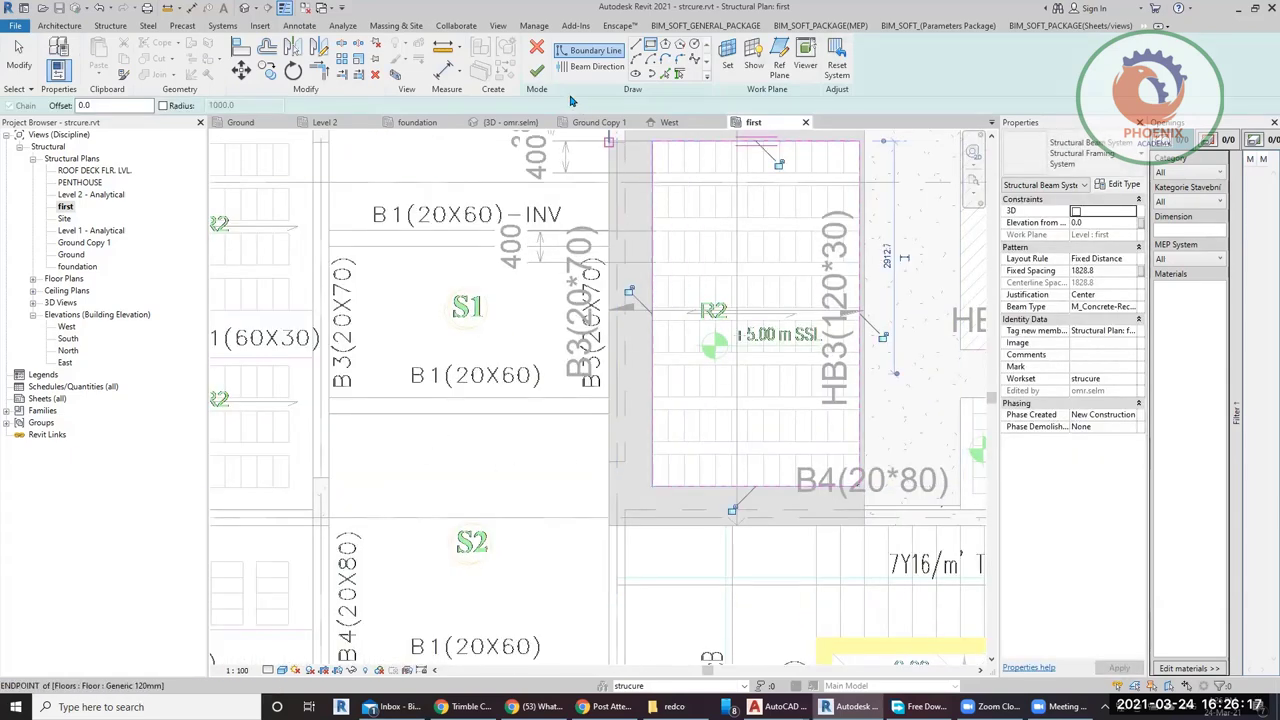
click(537, 74)
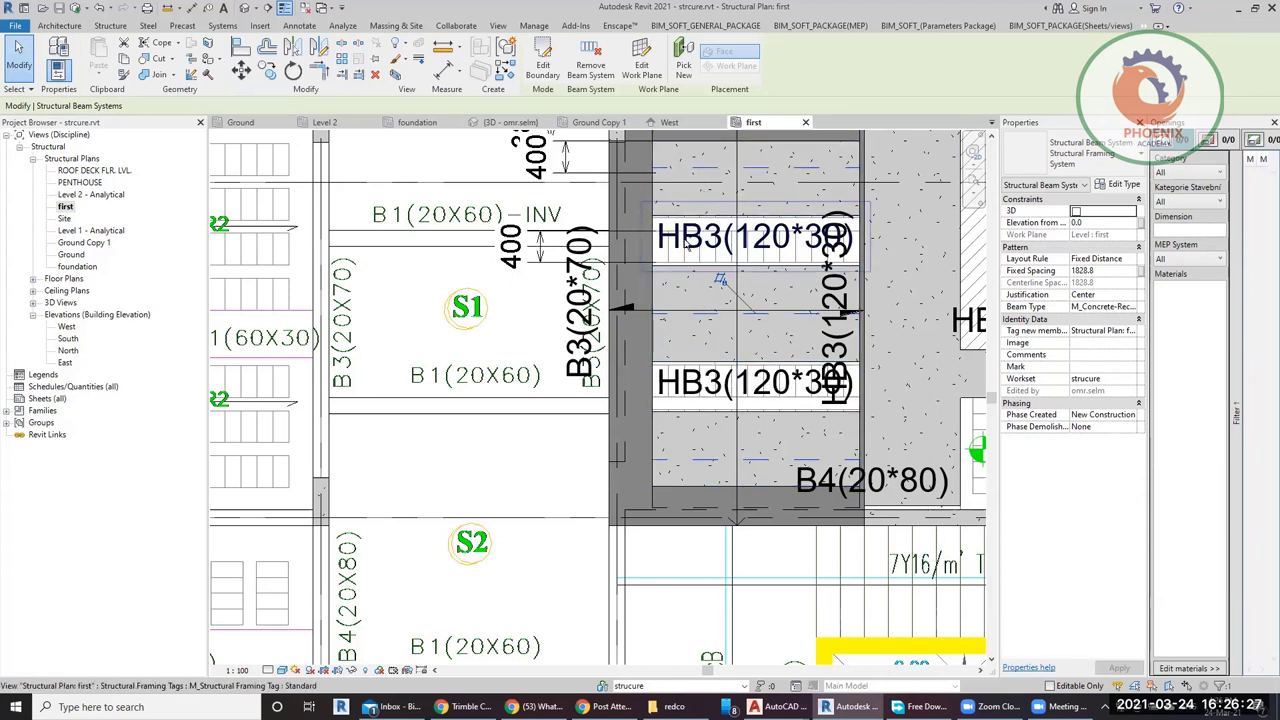
Edit the beam system, setting a fixed spacing of 200 and beam type M_Concrete-Rectangular Beam : 400 x 800mm, and finish the edit.
double_click(570, 183)
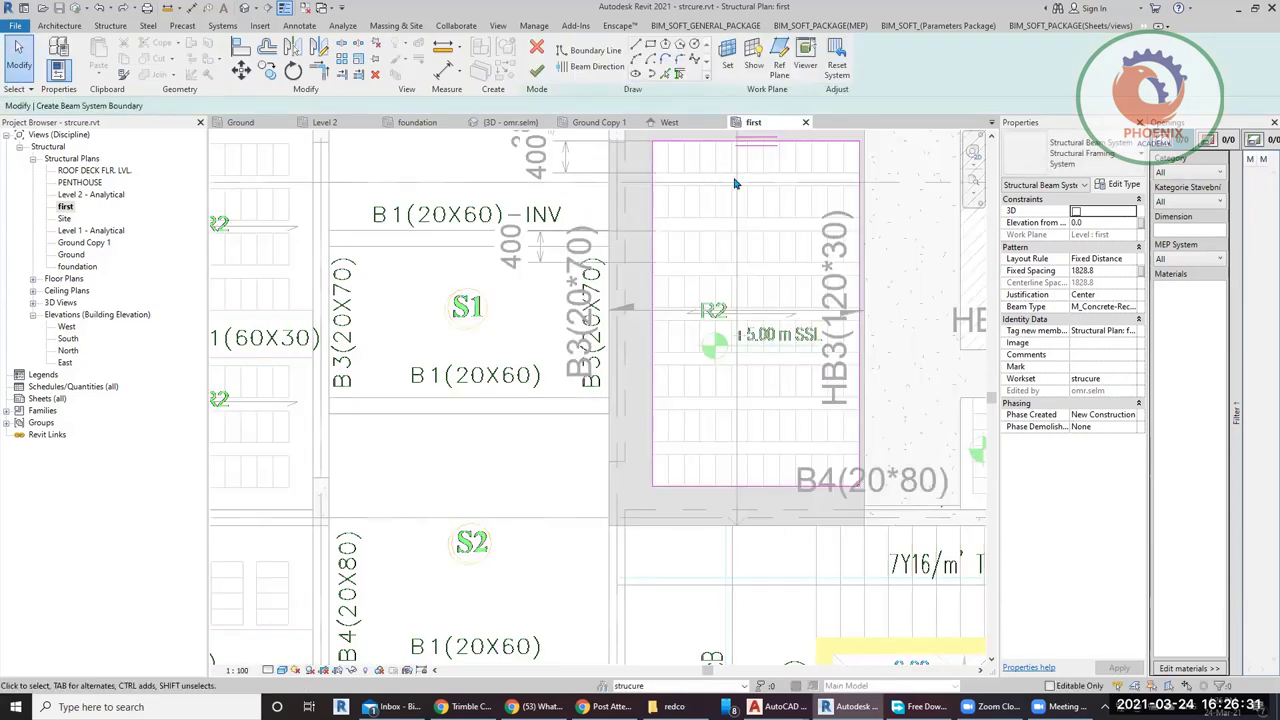
middle_drag(790, 203, 822, 345)
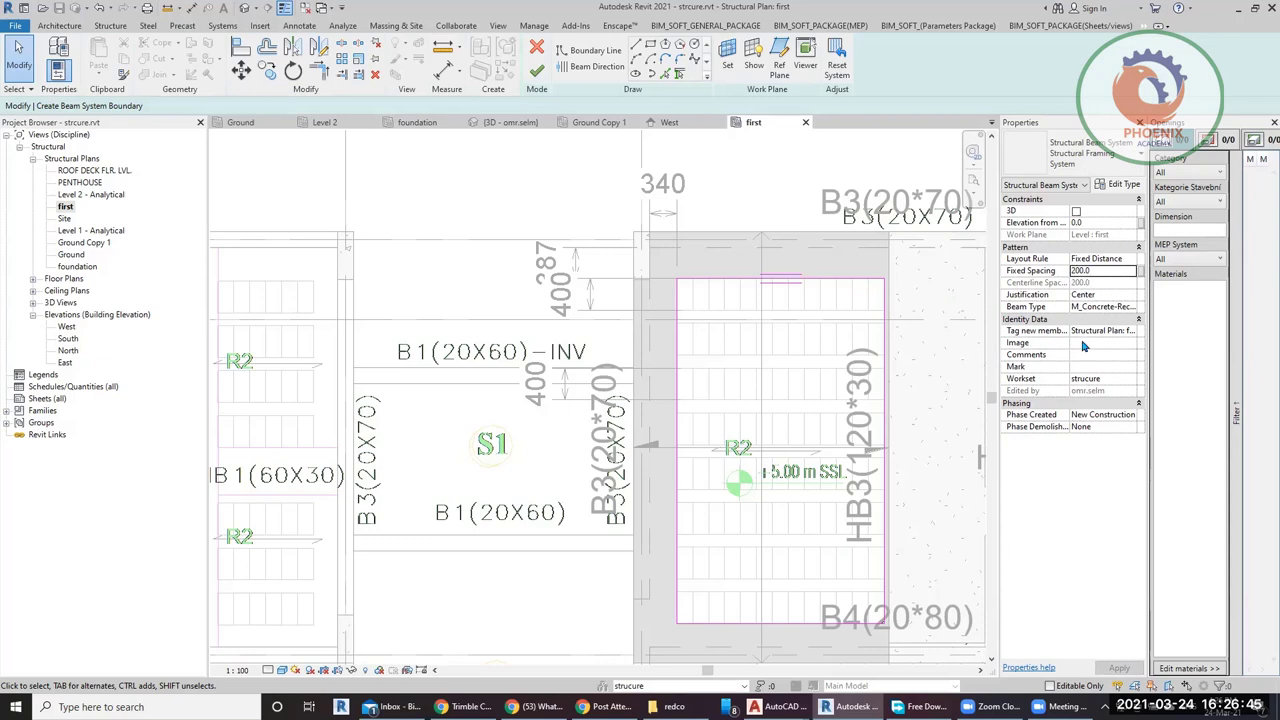
click(1131, 307)
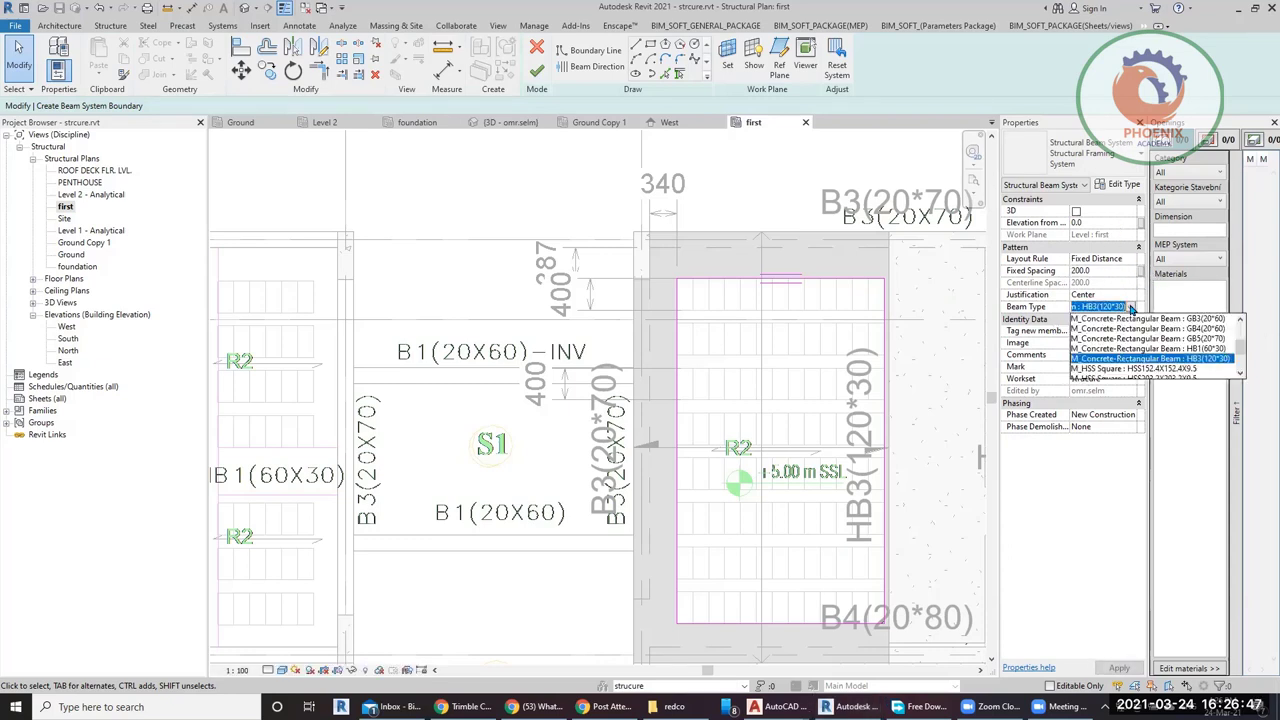
scroll(1178, 370, up, 2)
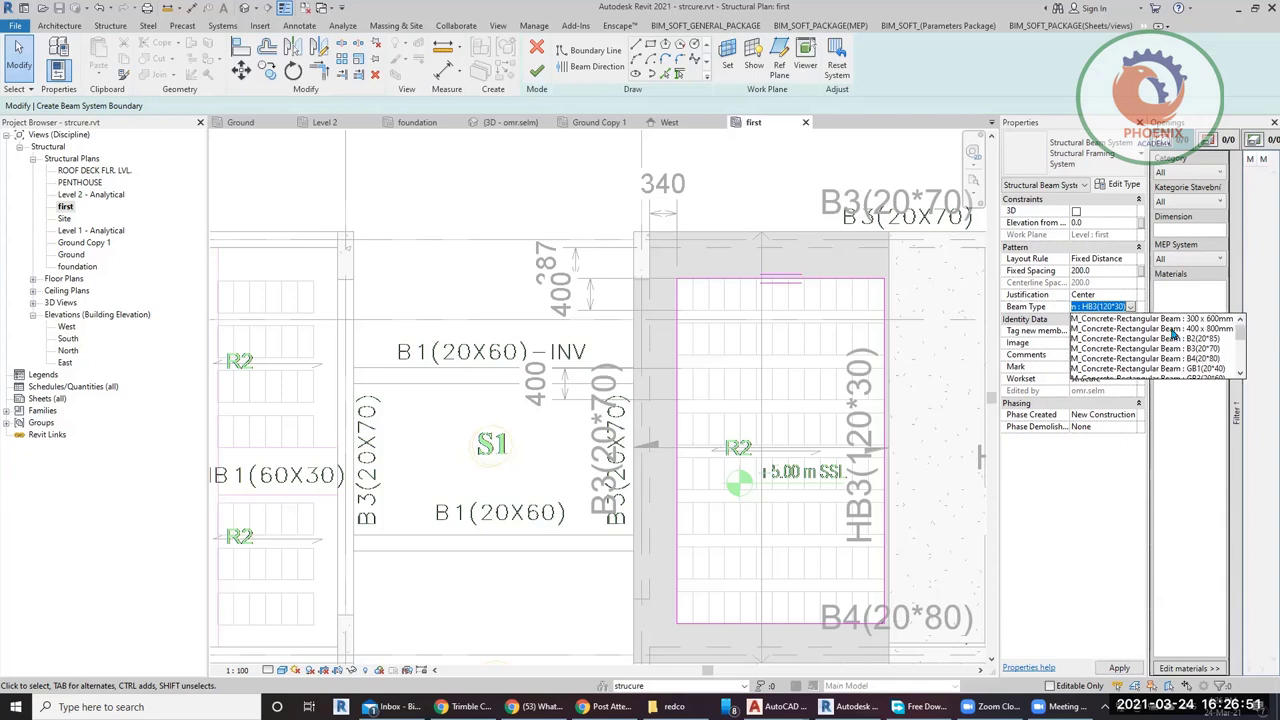
click(1176, 331)
click(537, 70)
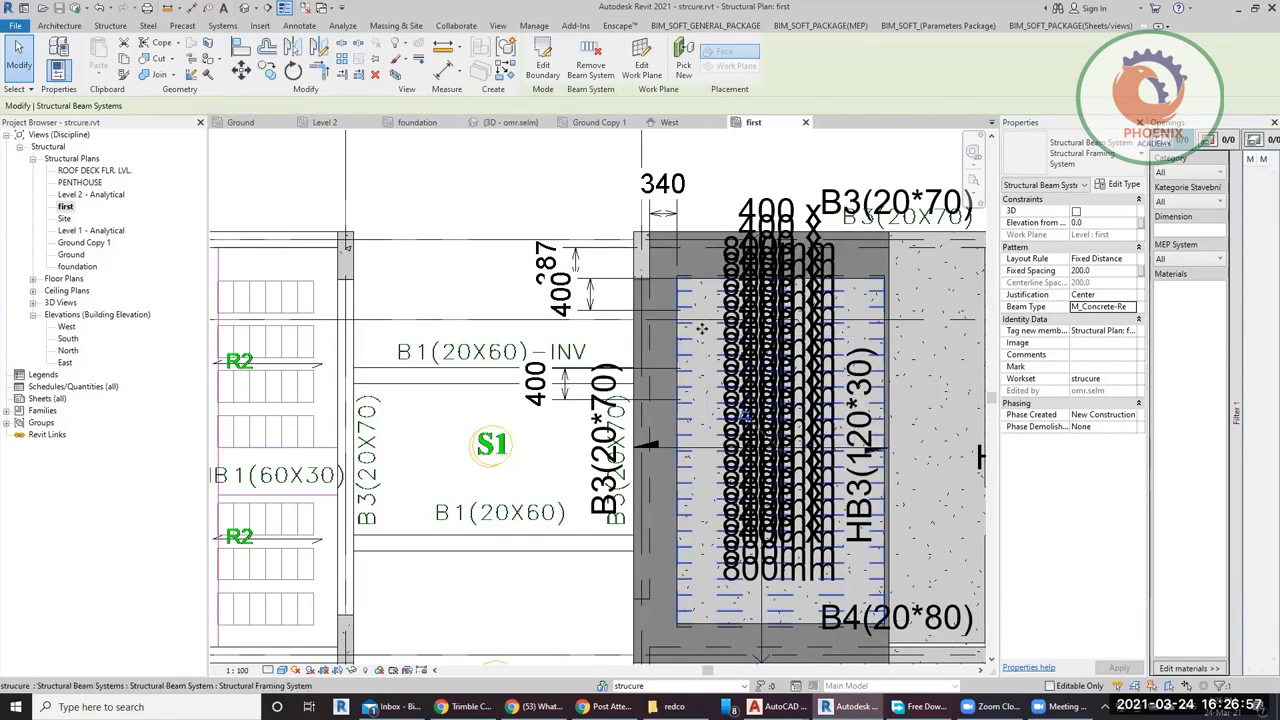
Delete the overlapping 400 x 800mm beam tags over the R2 beam system.
scroll(703, 330, up, 2)
scroll(705, 320, down, 3)
click(723, 194)
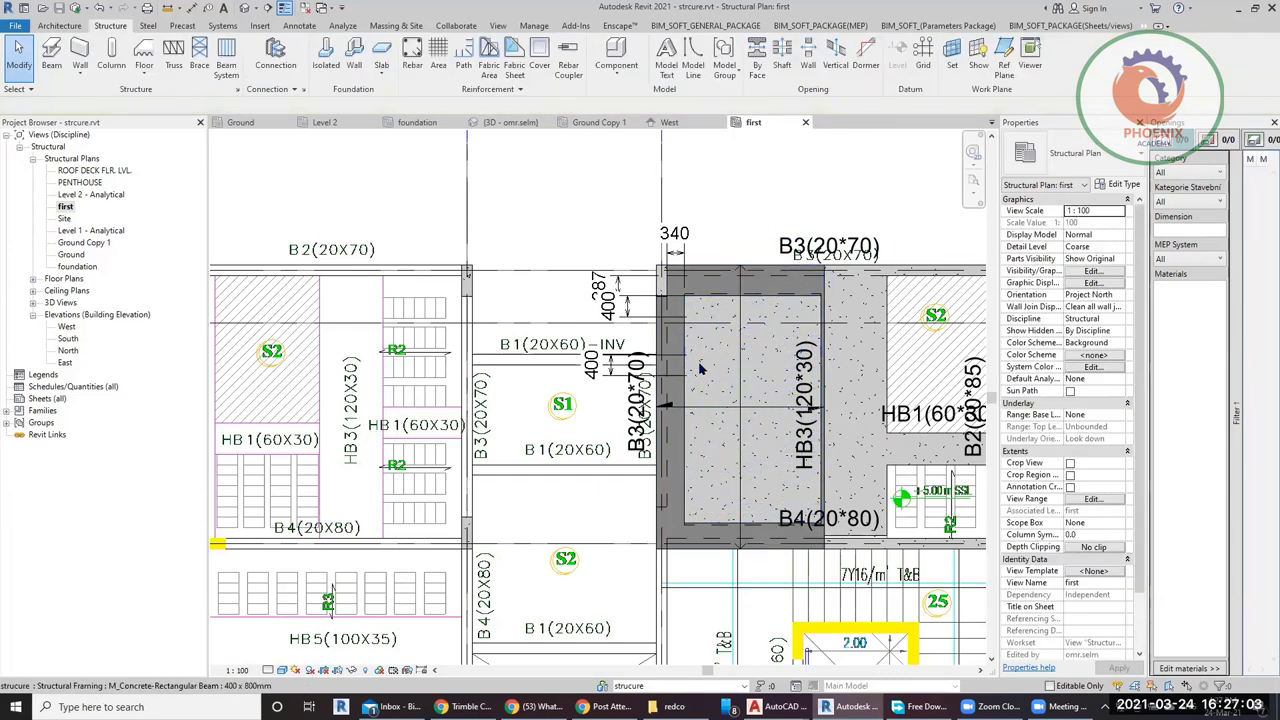
Try a fixed spacing of 2000 for the R2 beam system.
scroll(700, 370, up, 2)
click(703, 352)
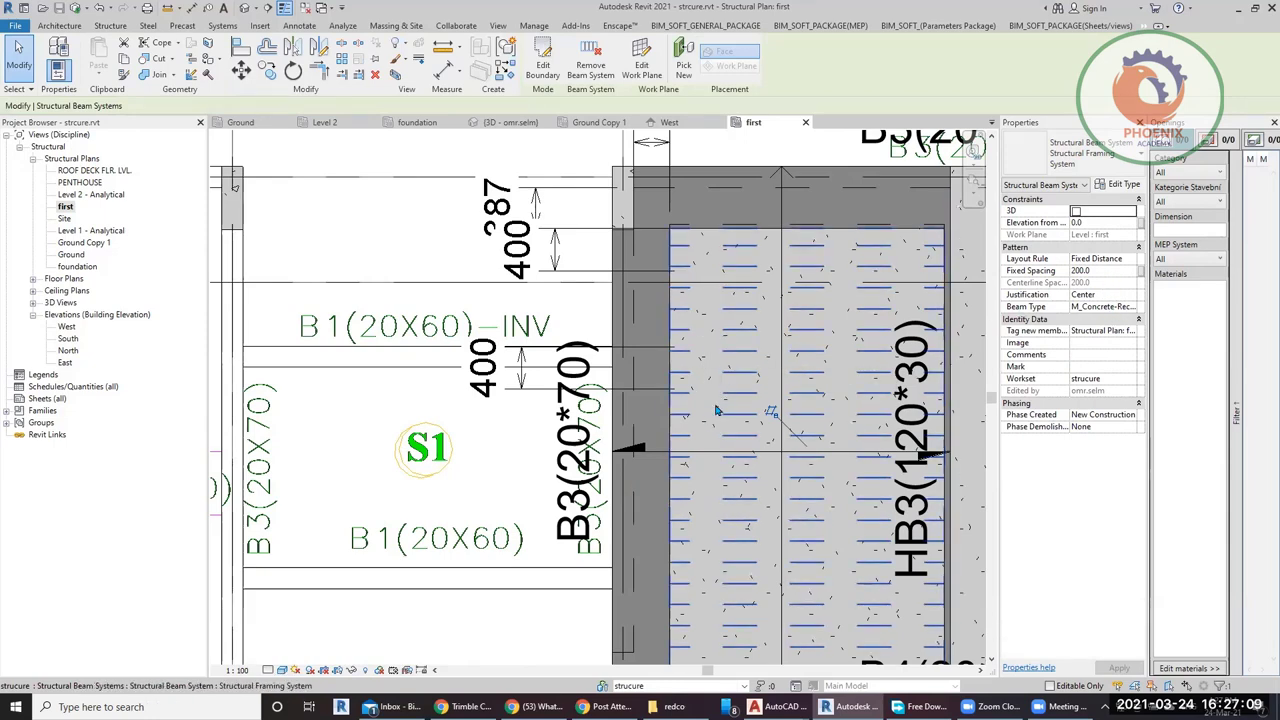
scroll(680, 170, up, 2)
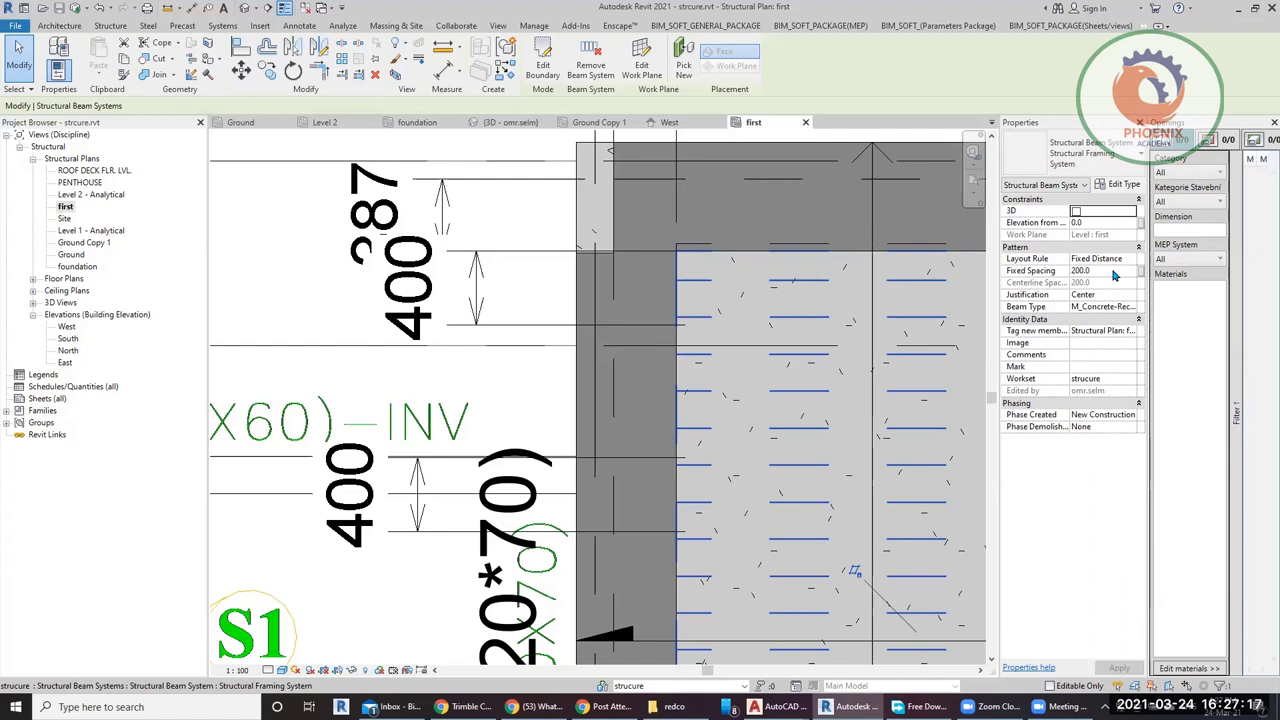
click(1112, 270)
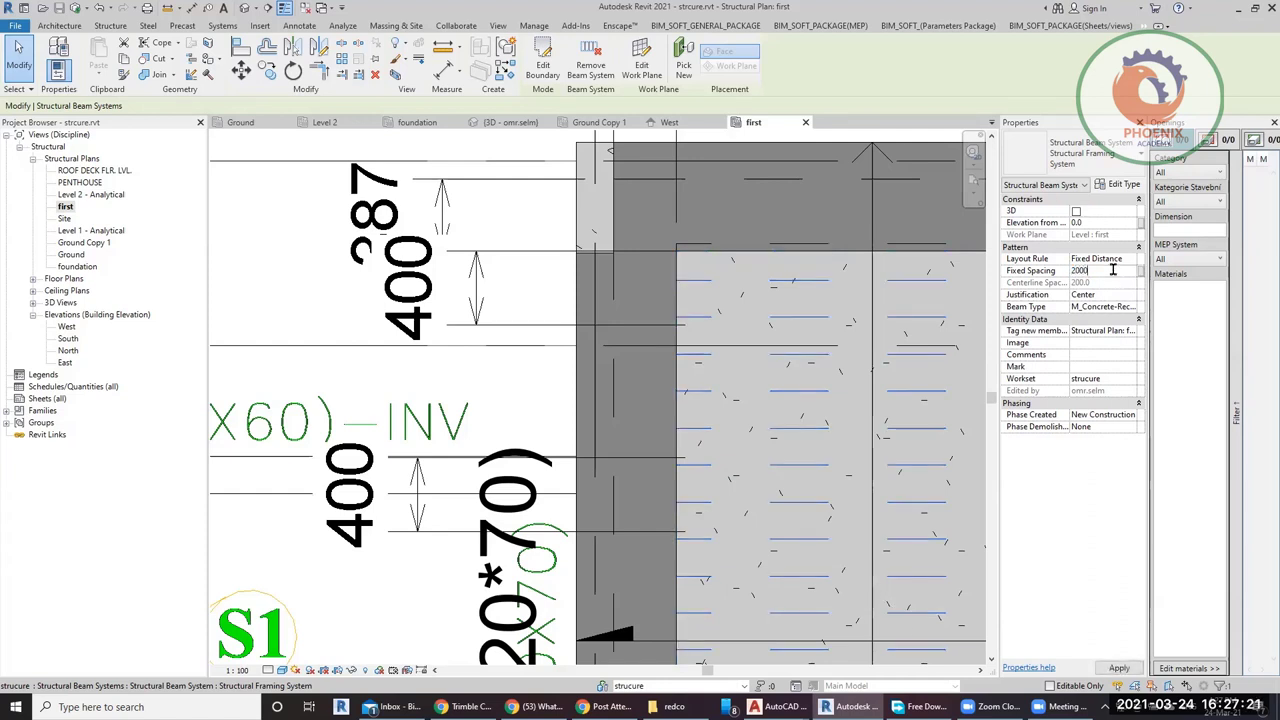
scroll(470, 365, down, 2)
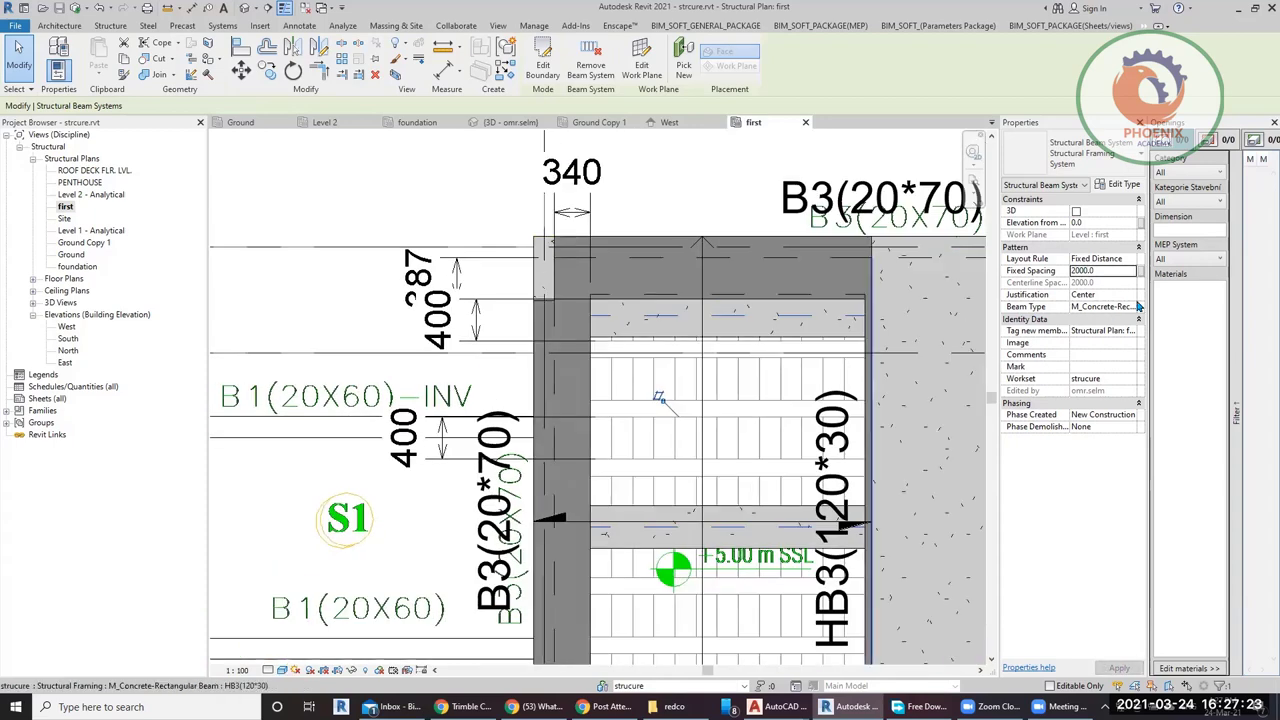
Set the R2 beam system's fixed spacing to 600, trying 400 for comparison, and deselect the system.
double_click(1122, 270)
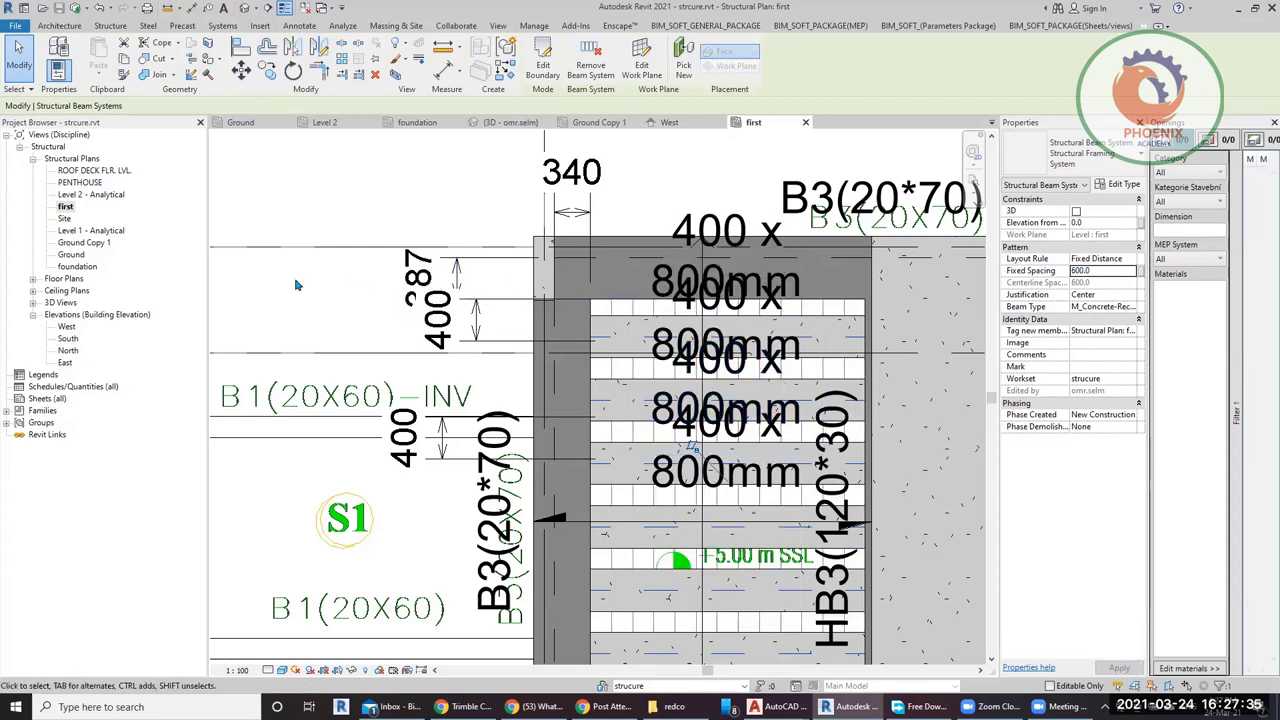
scroll(296, 285, down, 1)
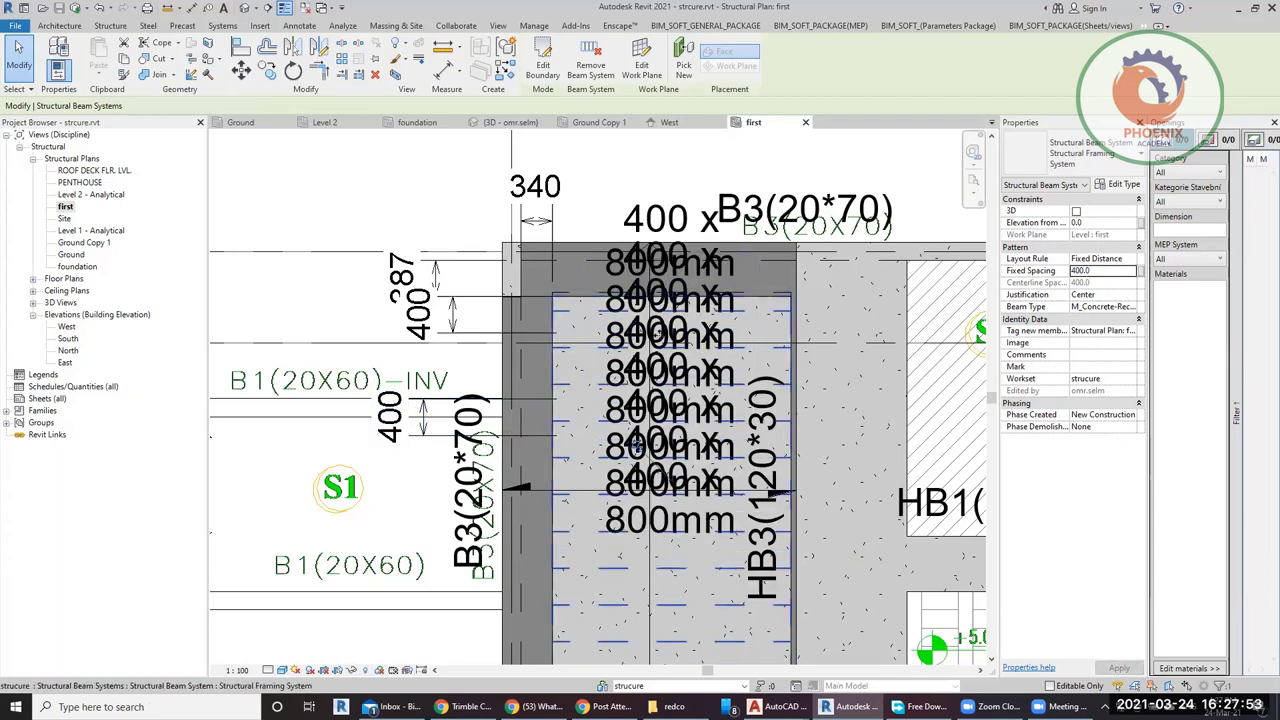
click(1105, 260)
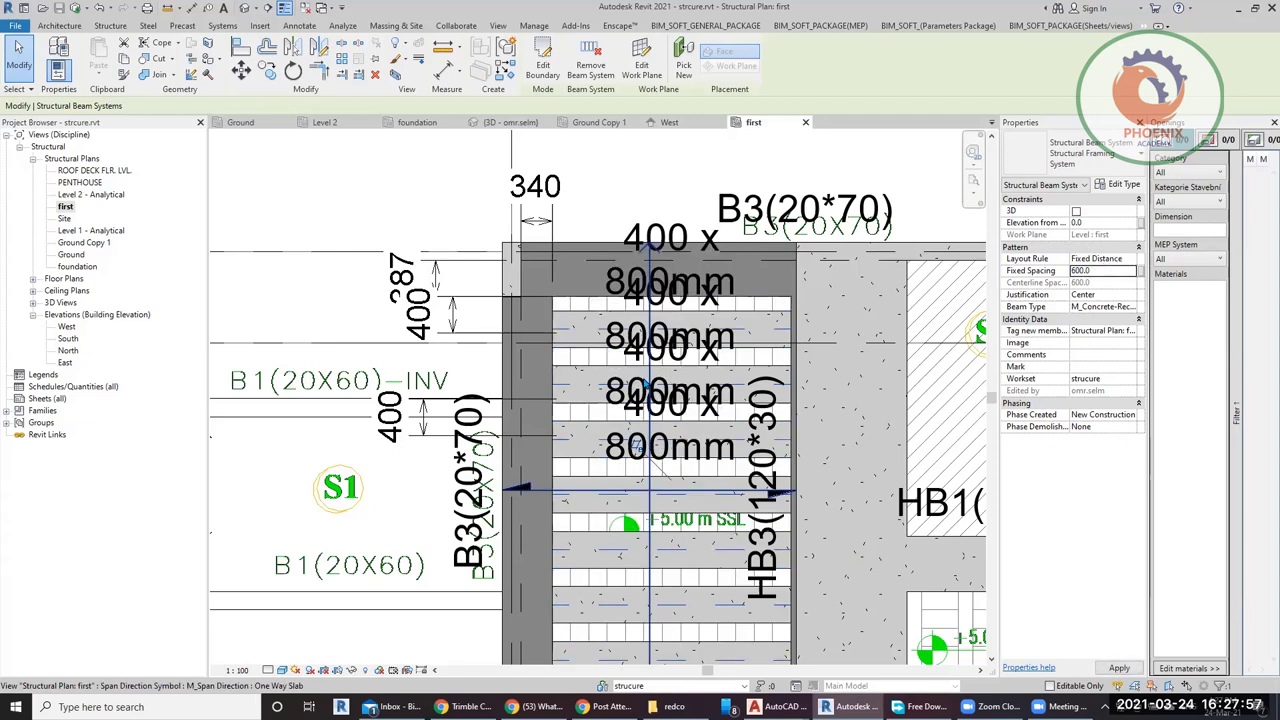
scroll(547, 301, up, 2)
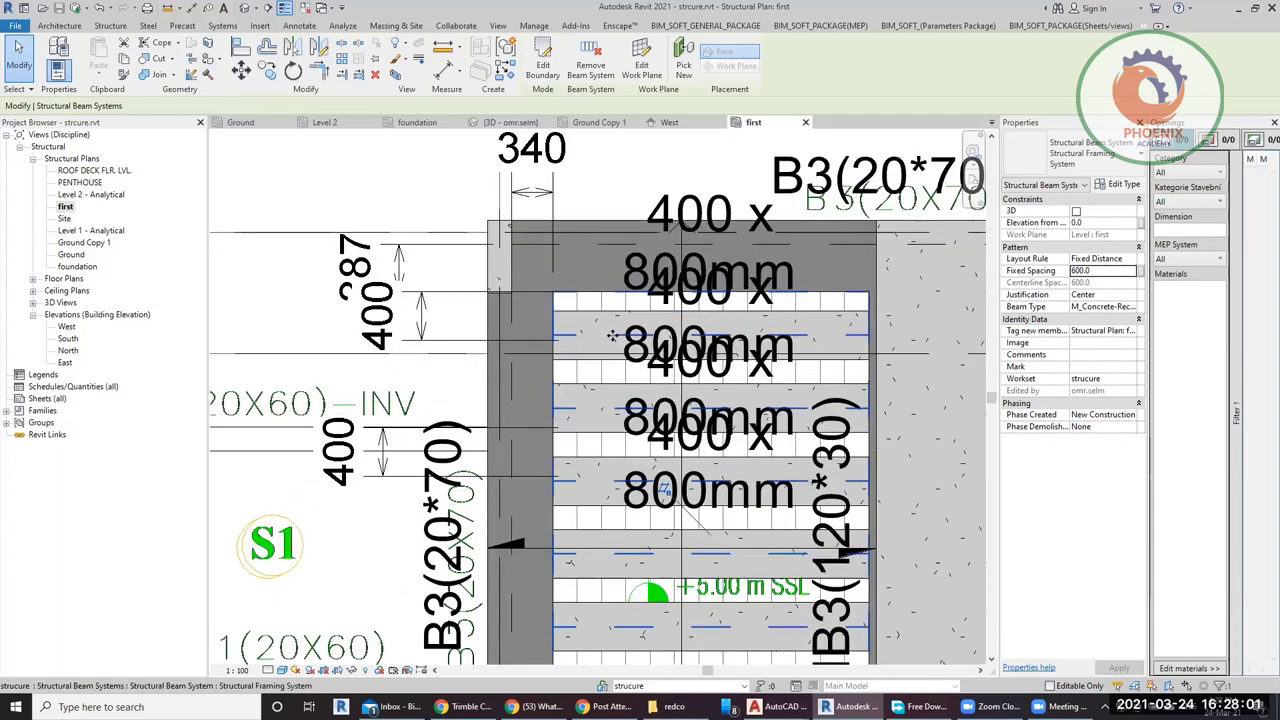
key(Escape)
Select all seven 400 x 800mm beams in the R2 opening and try to move them together.
scroll(602, 336, down, 3)
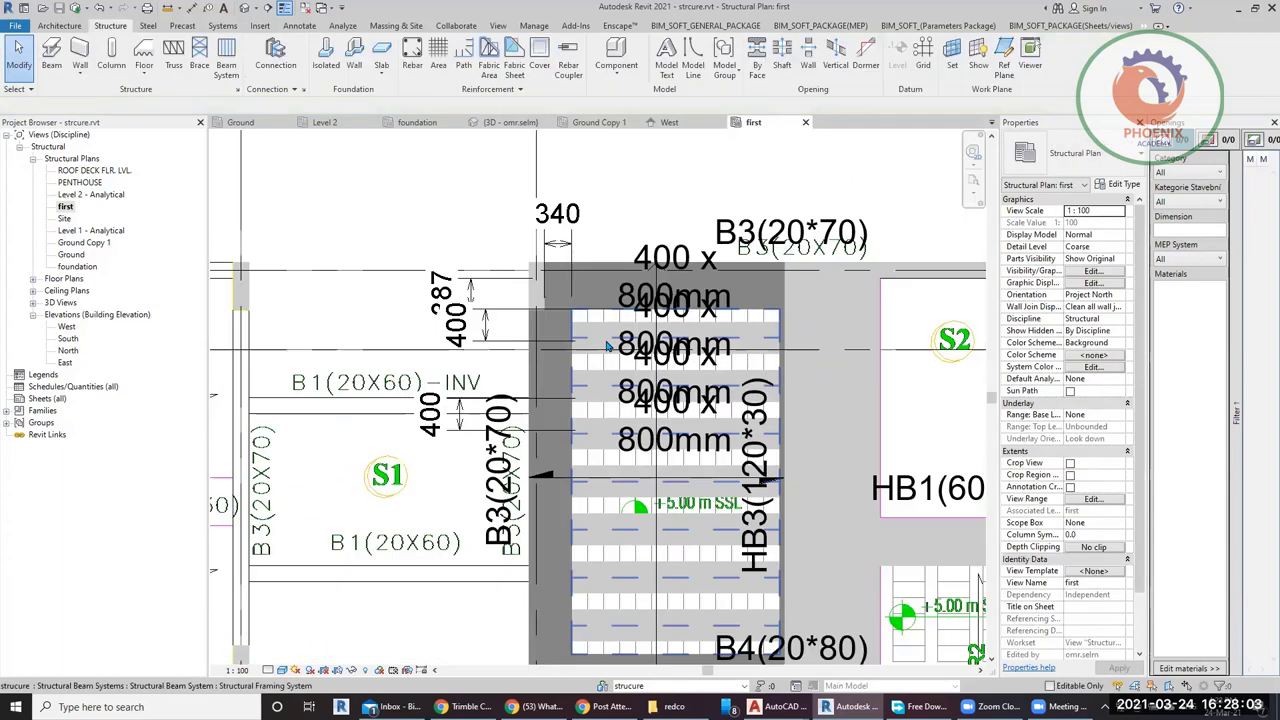
click(602, 336)
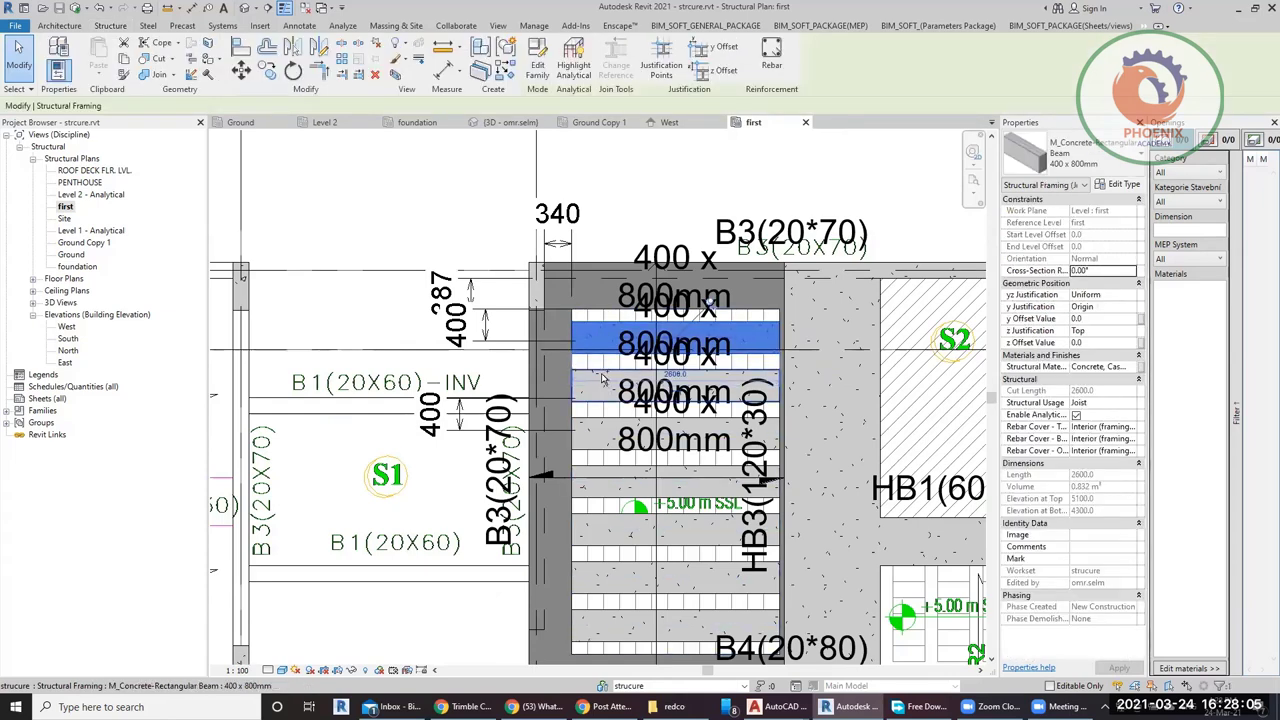
ctrl+click(602, 377)
scroll(598, 460, down, 2)
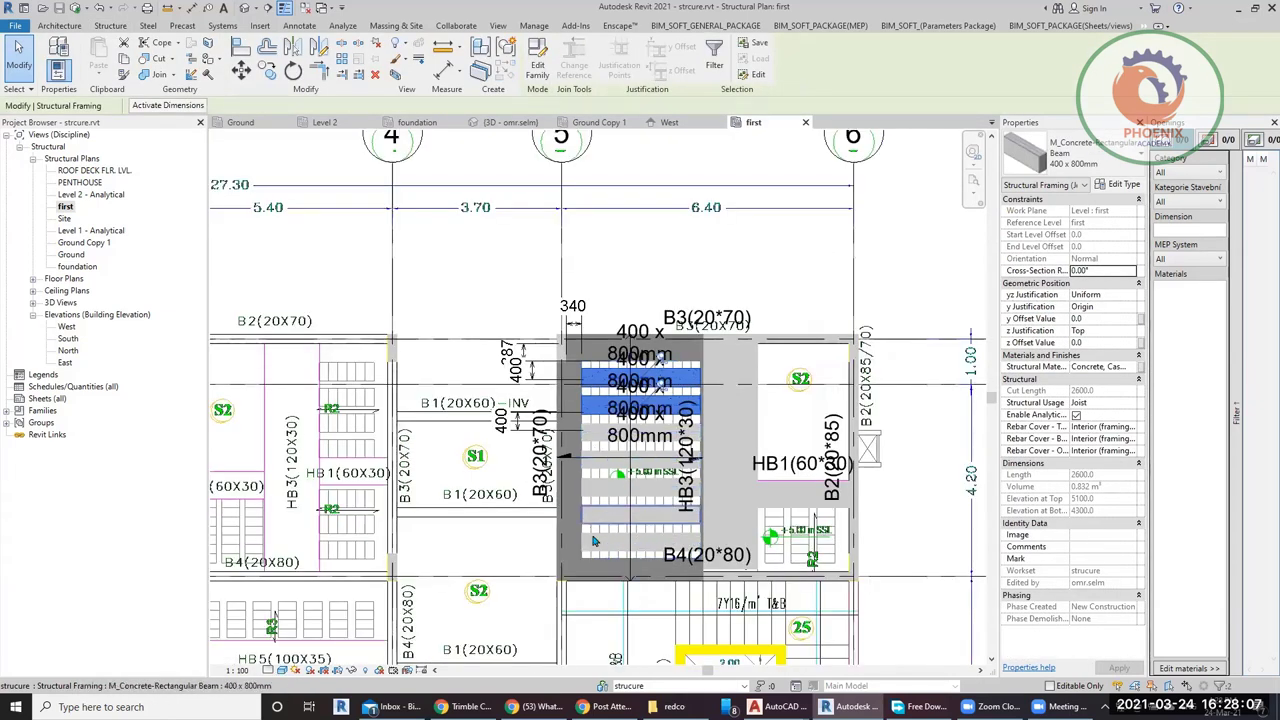
scroll(595, 546, up, 3)
ctrl+click(595, 541)
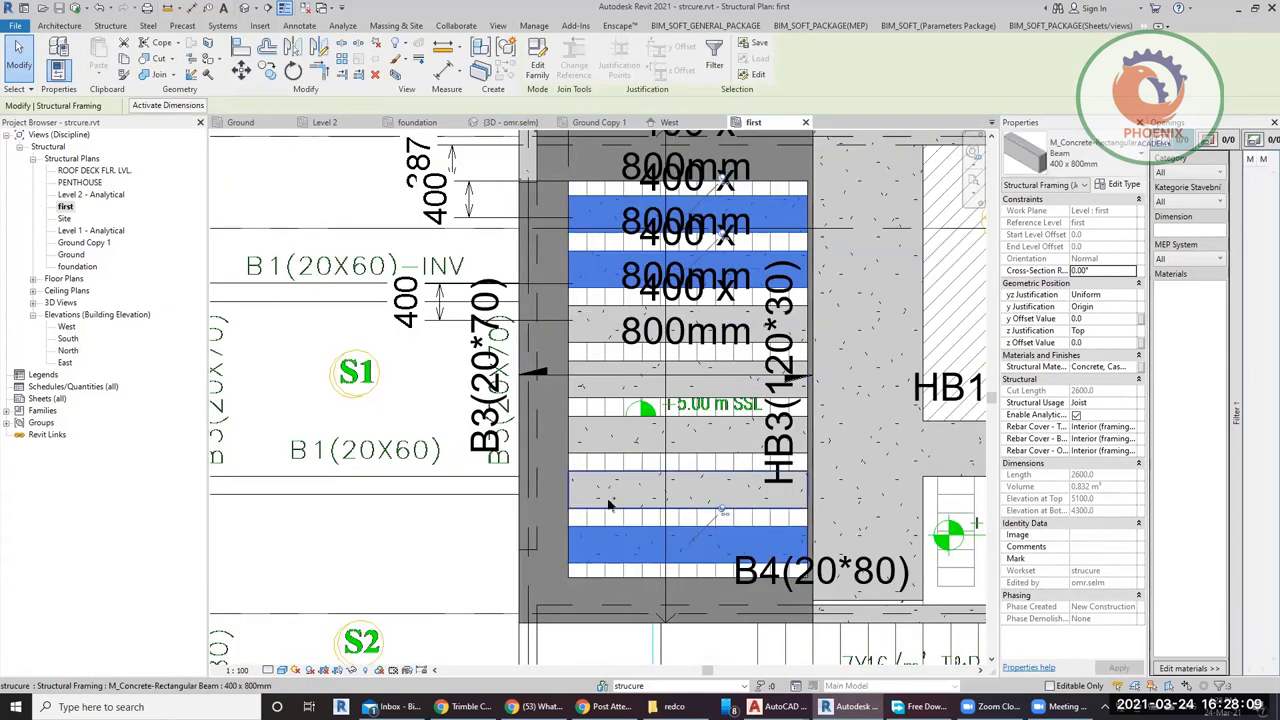
ctrl+click(610, 488)
ctrl+click(612, 435)
ctrl+click(616, 385)
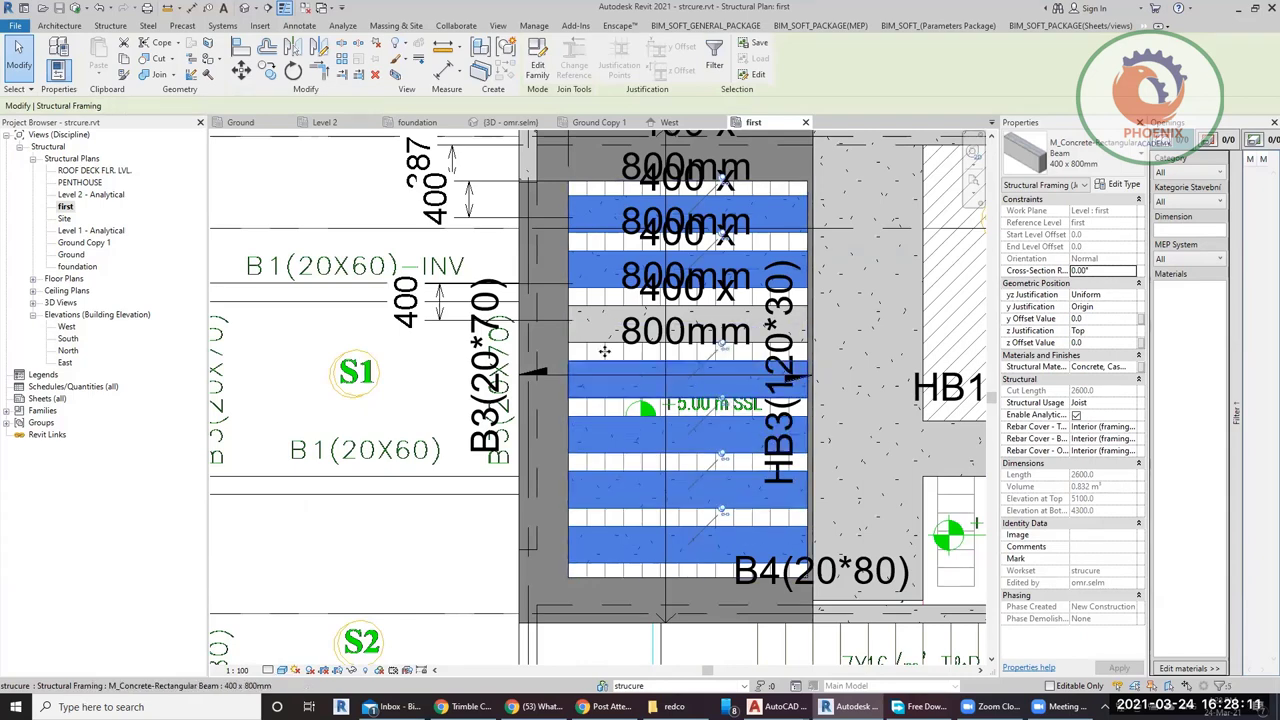
ctrl+click(603, 343)
drag(622, 305, 626, 309)
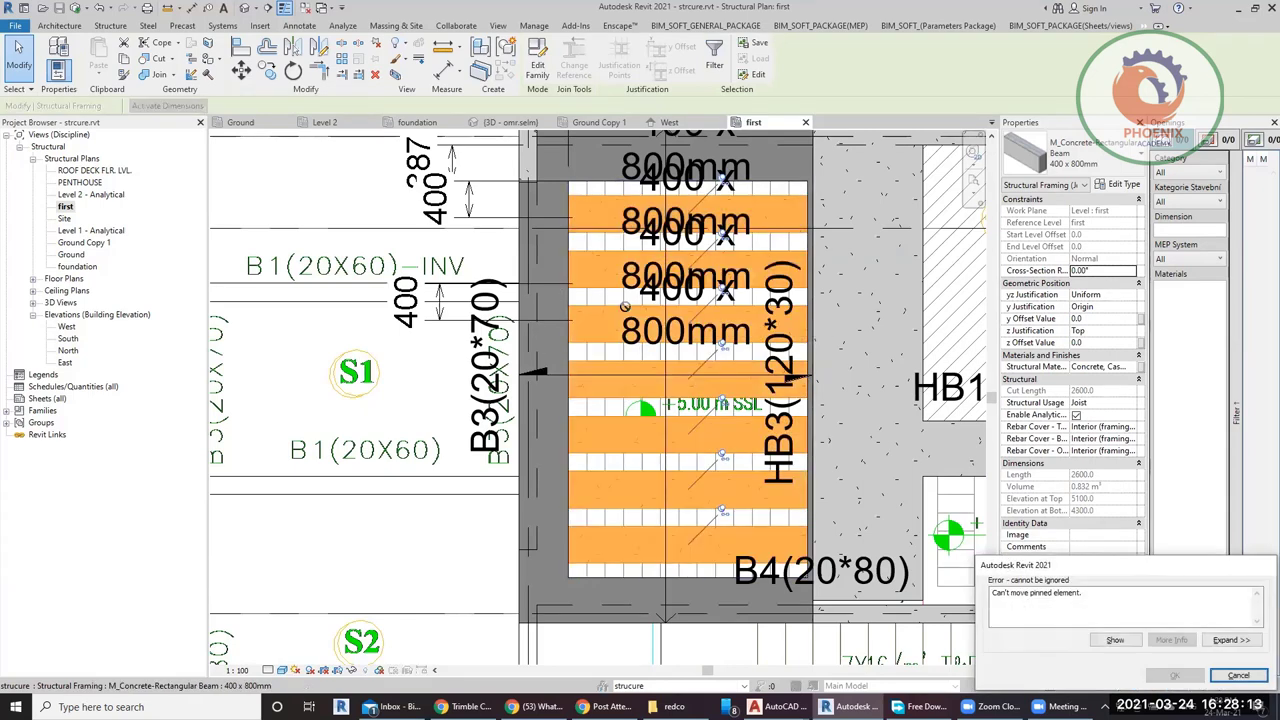
click(1238, 677)
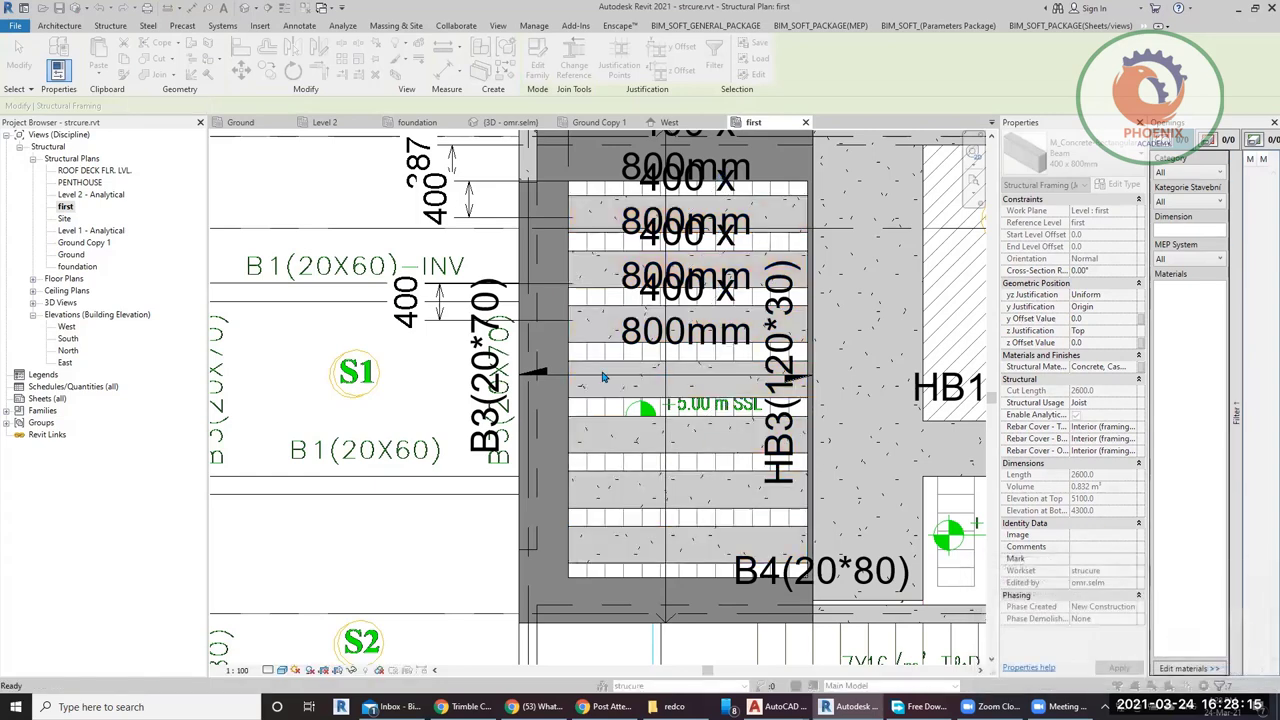
Select all instances of the 400 x 800mm beam and move them up until the first beam meets the opening's upper edge.
right_click(590, 232)
mouse_move(775, 357)
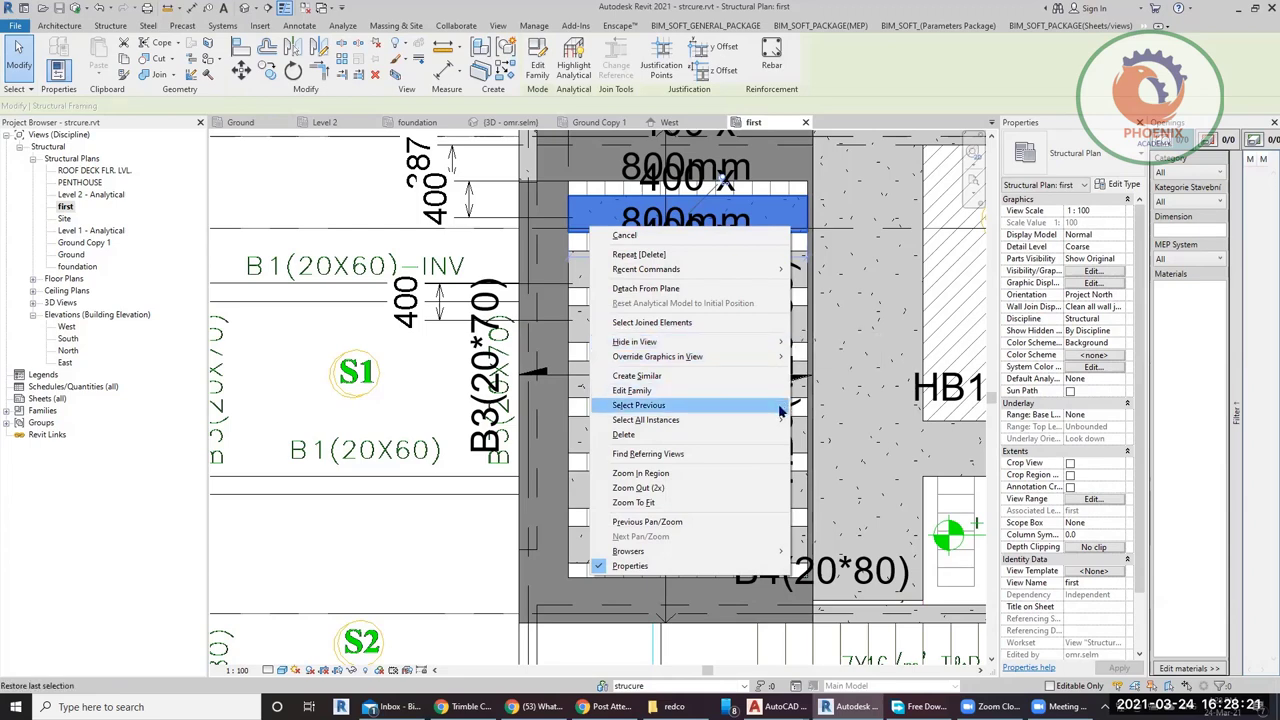
mouse_move(782, 427)
click(840, 420)
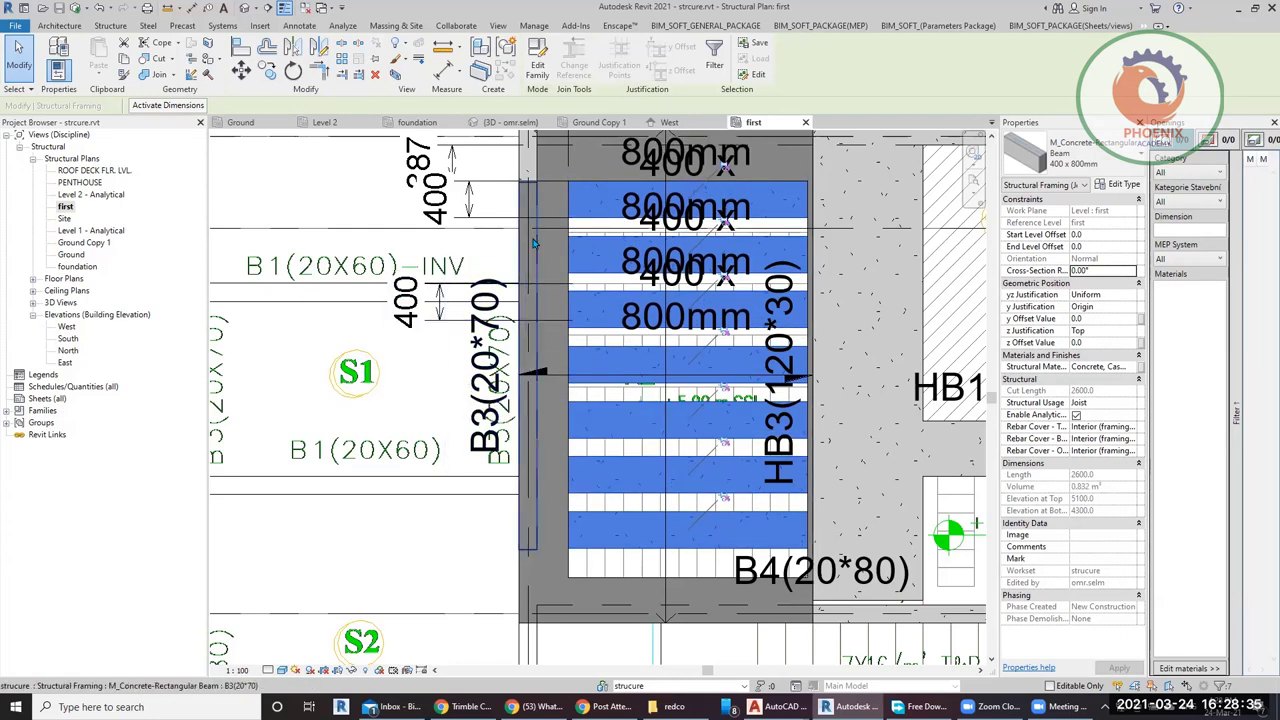
Check the second R2 beam's width and the gaps from the first beam to the second beam and block row with aligned dimensions, placing none.
scroll(588, 220, up, 5)
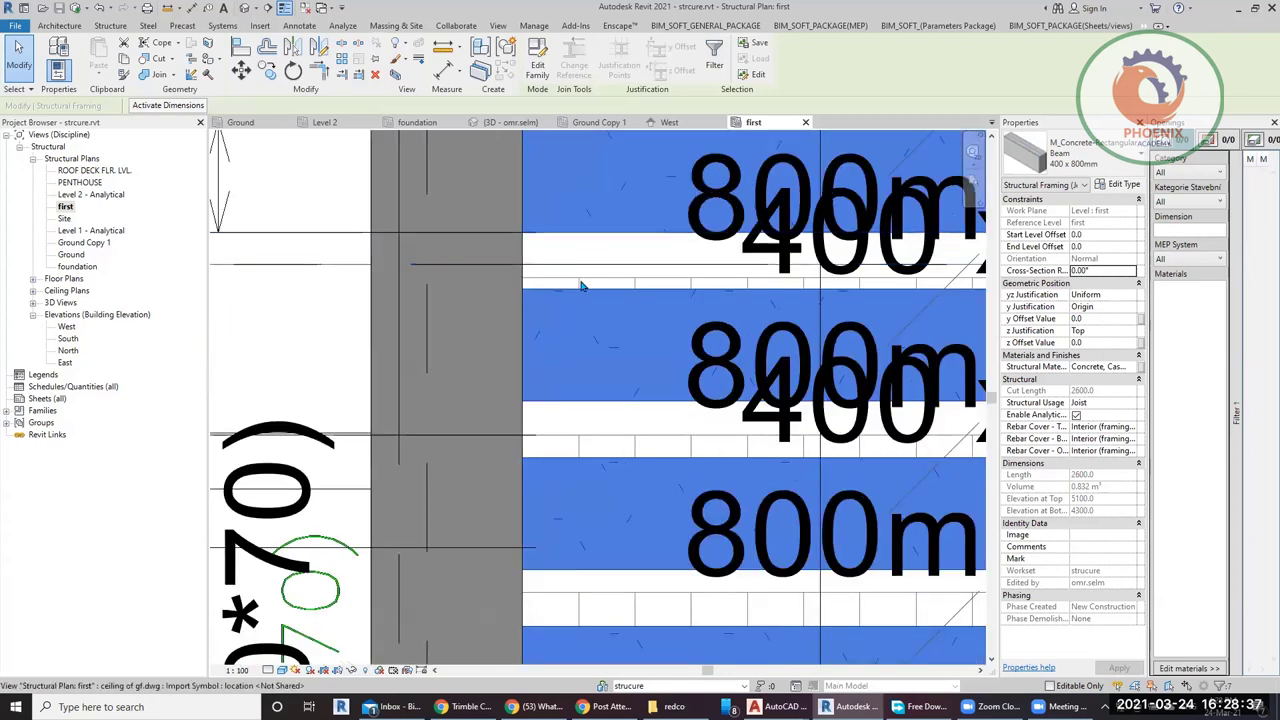
click(594, 252)
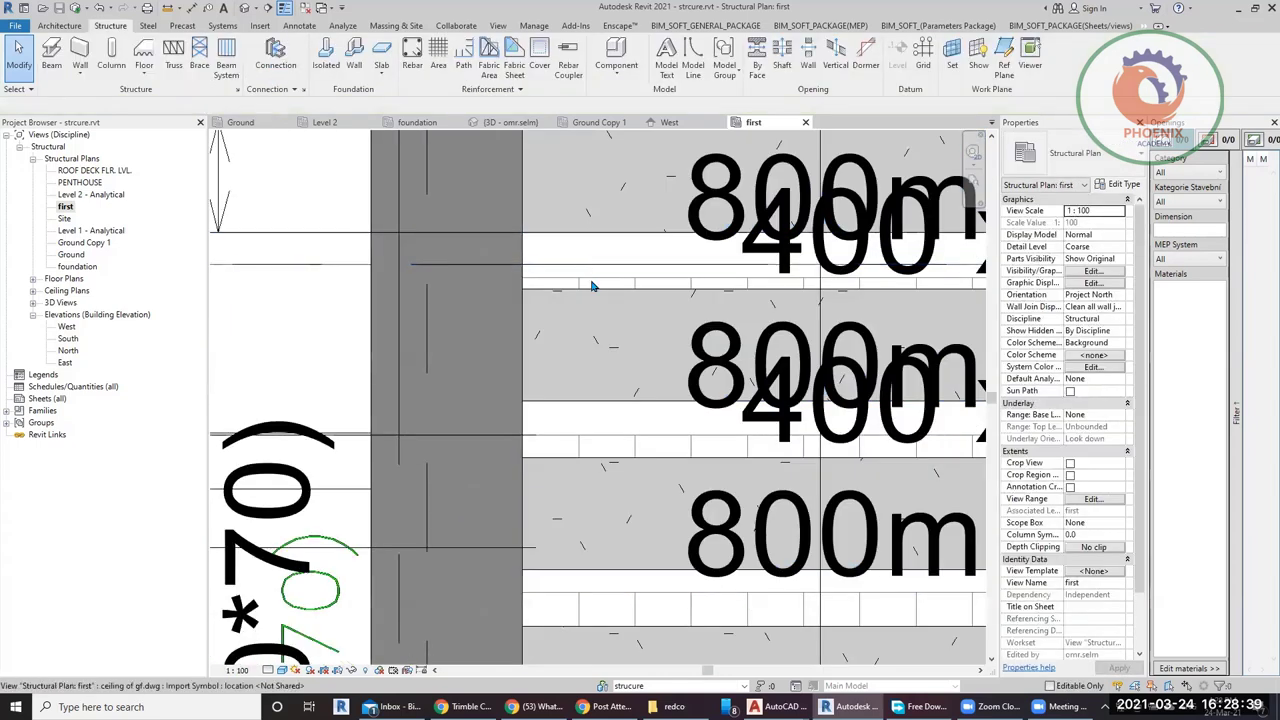
key(d)
key(i)
click(595, 289)
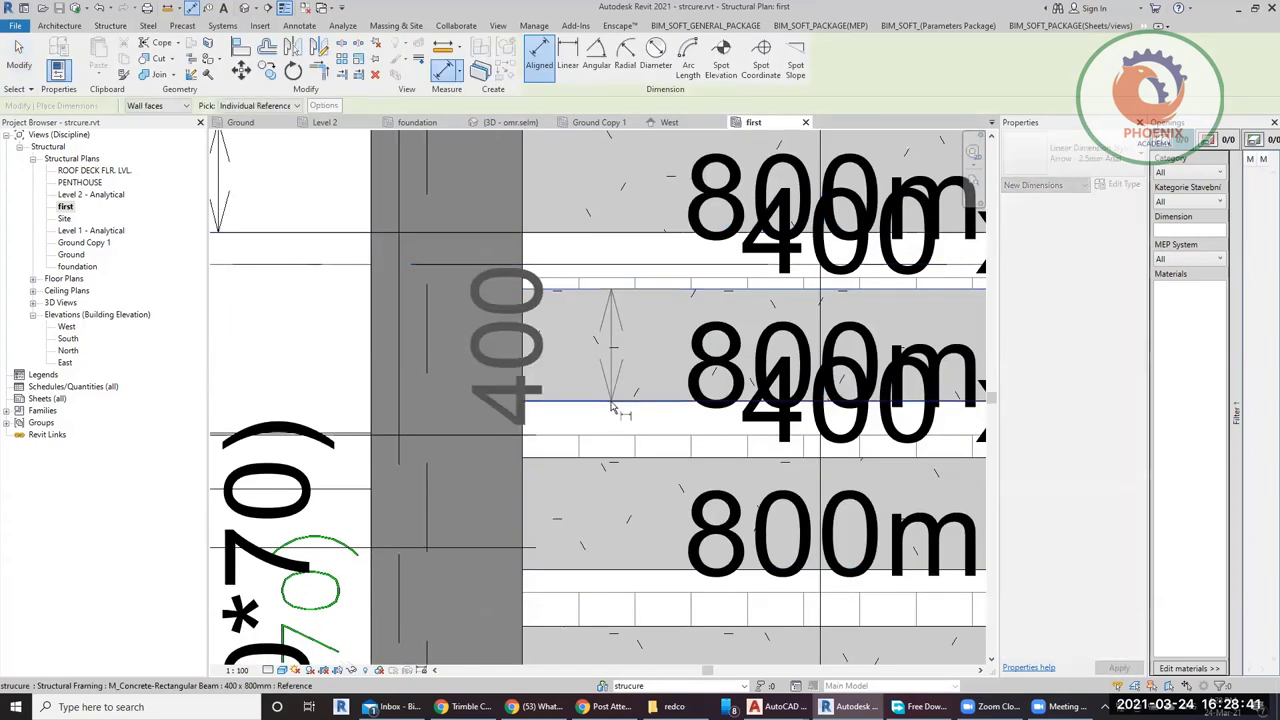
key(Escape)
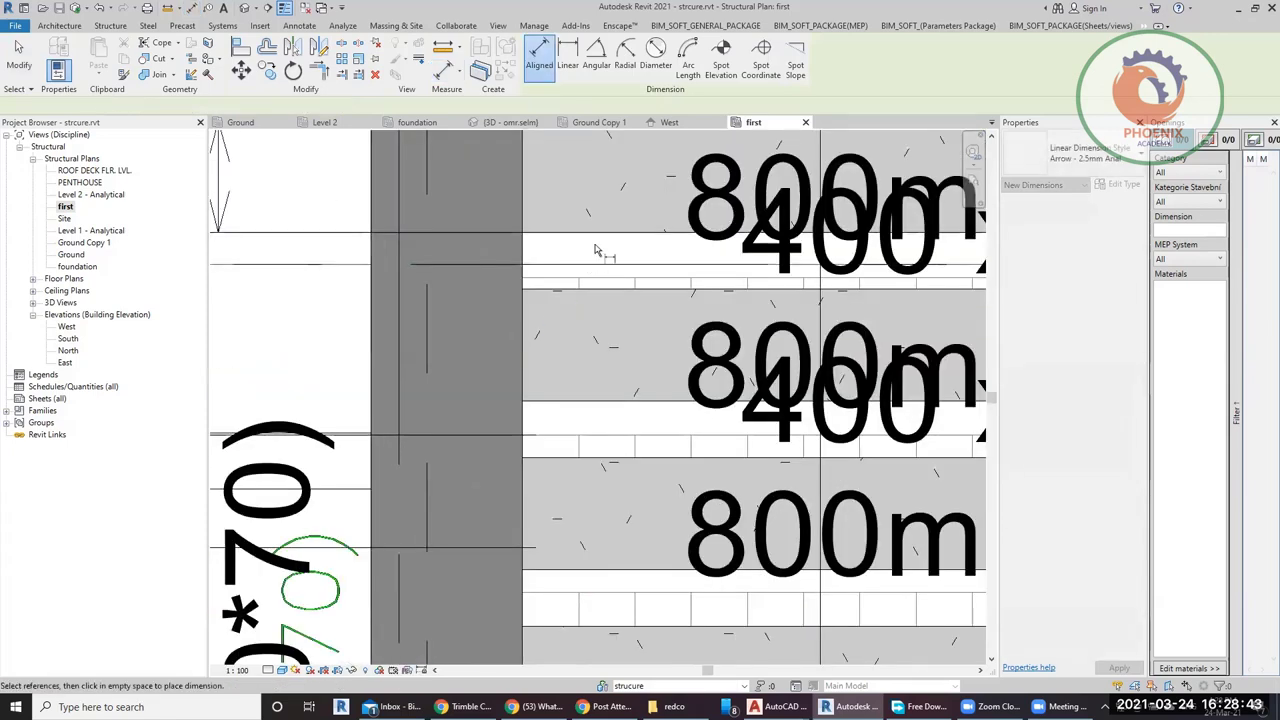
click(600, 240)
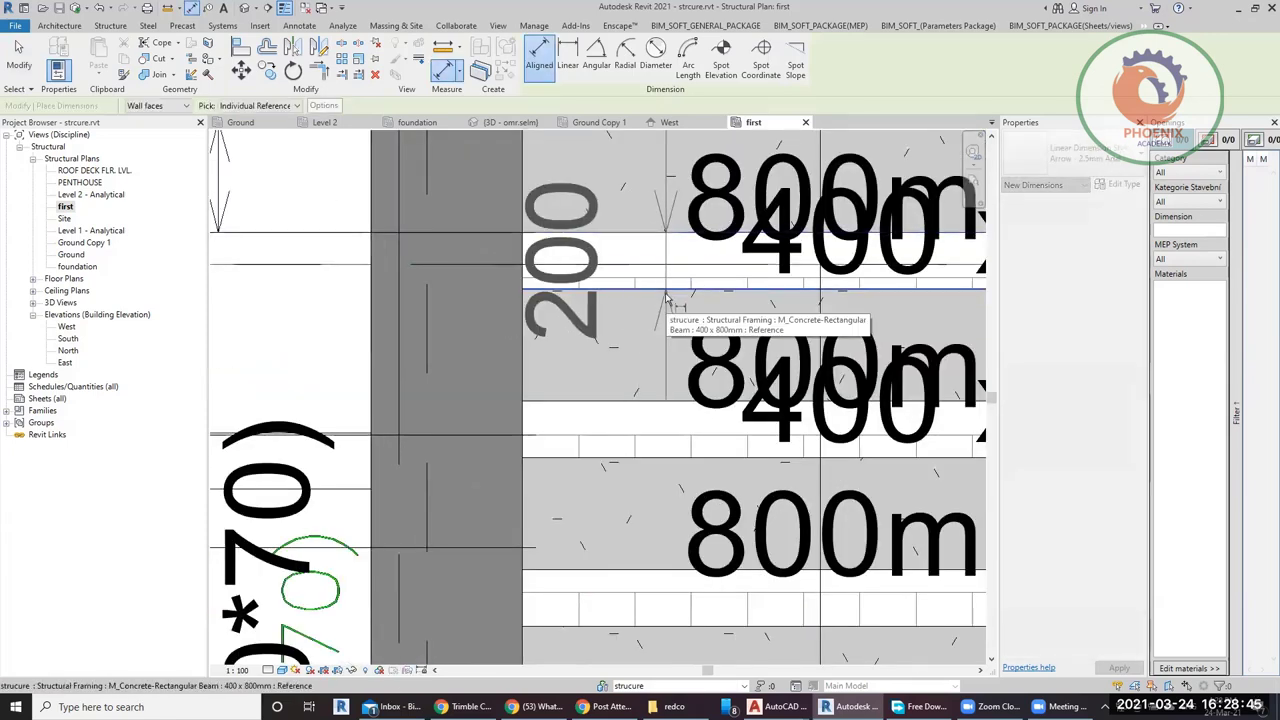
key(Escape)
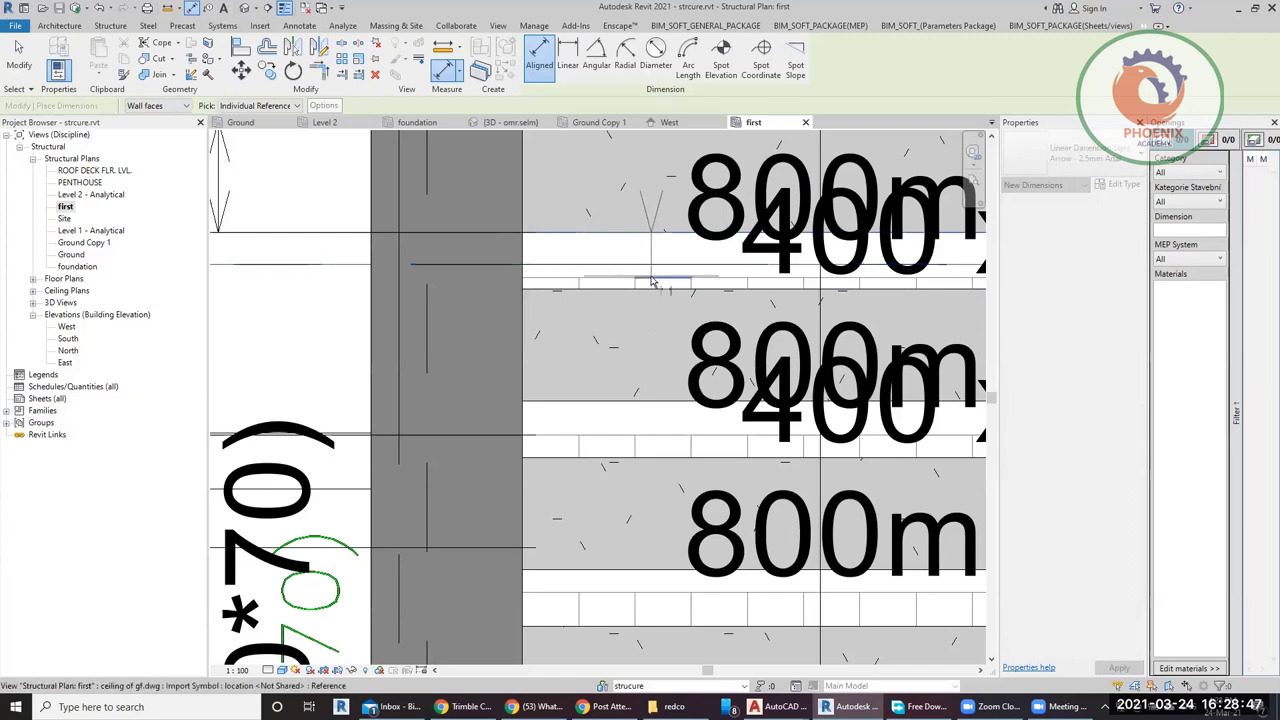
scroll(652, 283, down, 2)
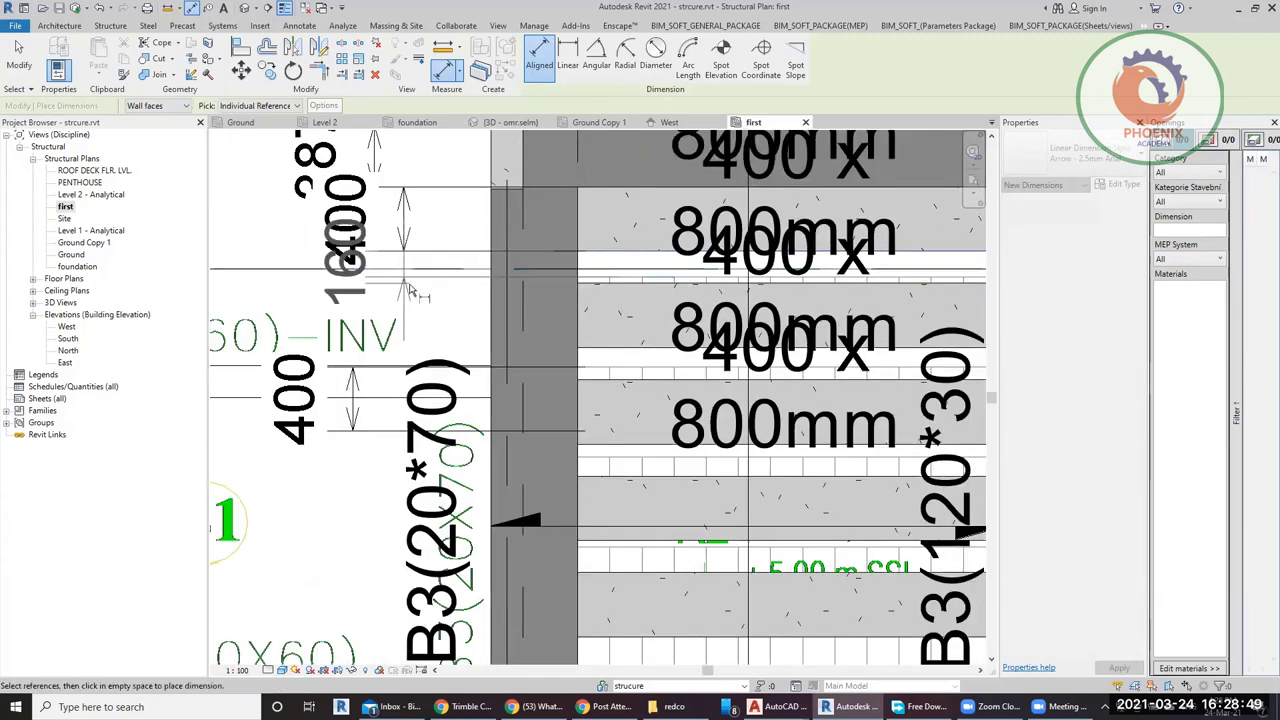
scroll(600, 240, up, 3)
key(Escape)
key(Escape)
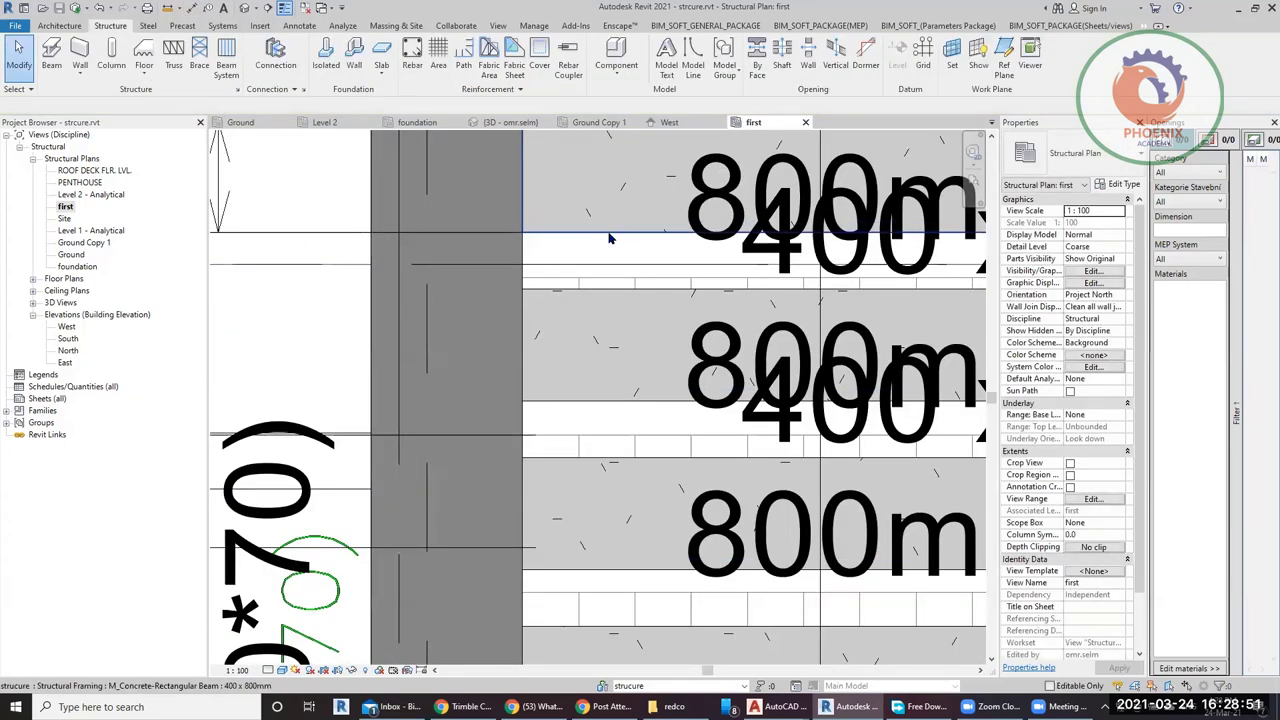
Copy the imported "ceiling of gf.dwg" drawing about 32000 mm to the right, beside the original plan.
scroll(606, 290, down, 4)
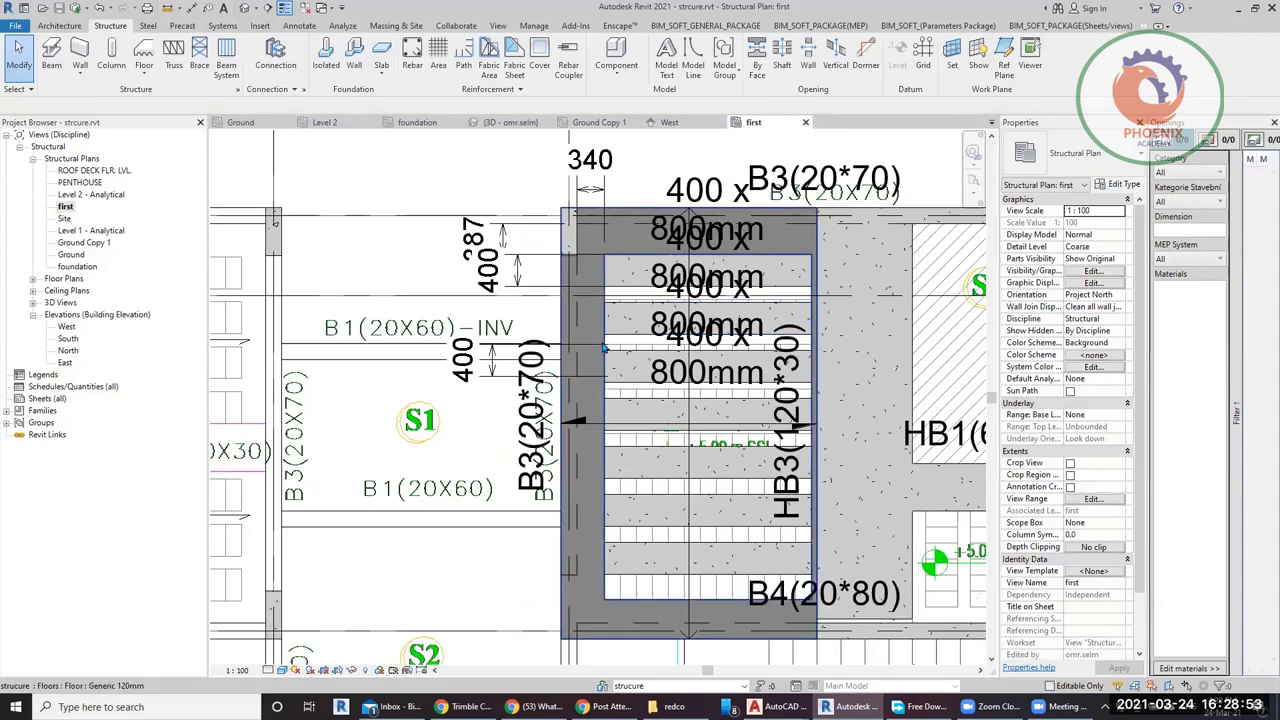
scroll(605, 300, down, 6)
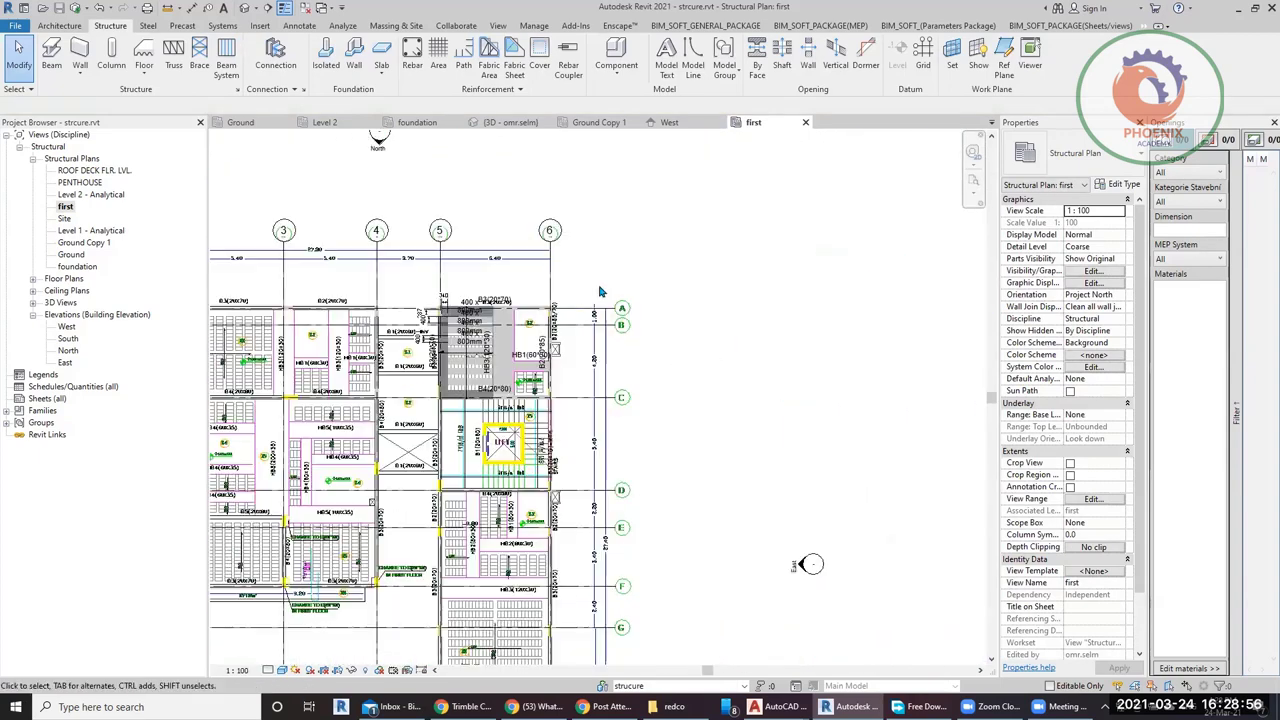
click(605, 343)
key(m)
key(v)
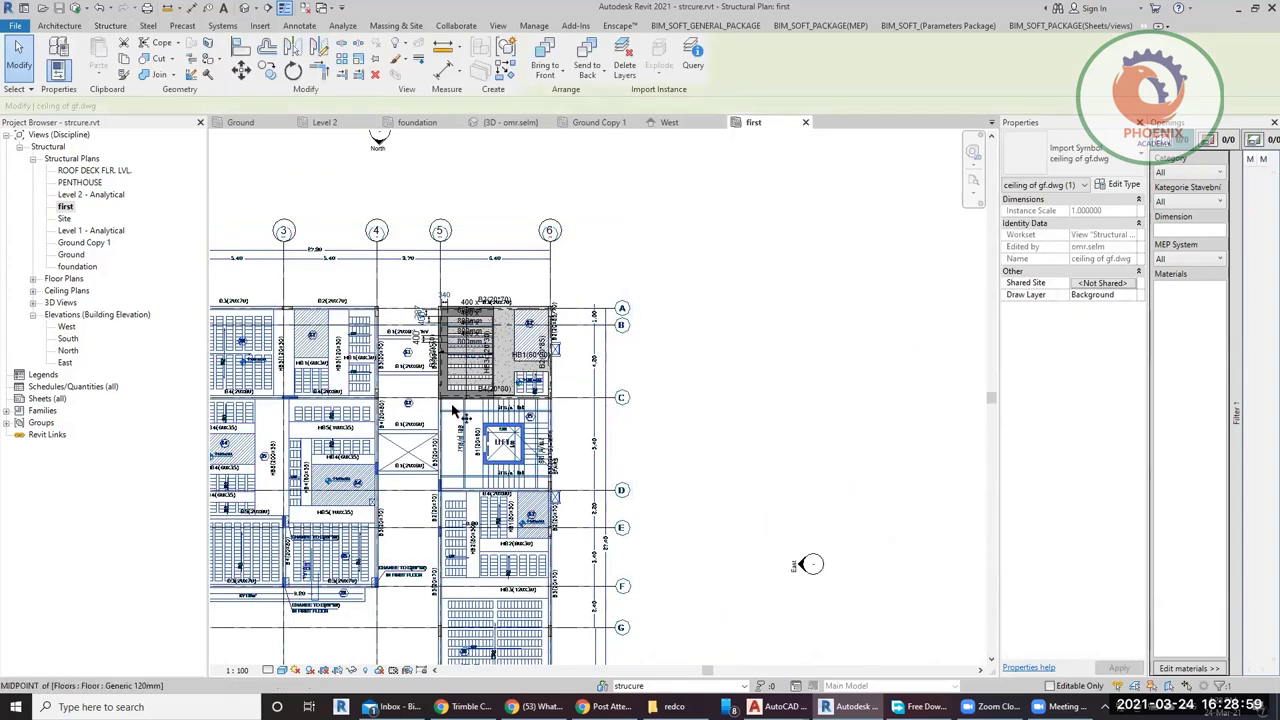
click(871, 341)
scroll(855, 380, down, 4)
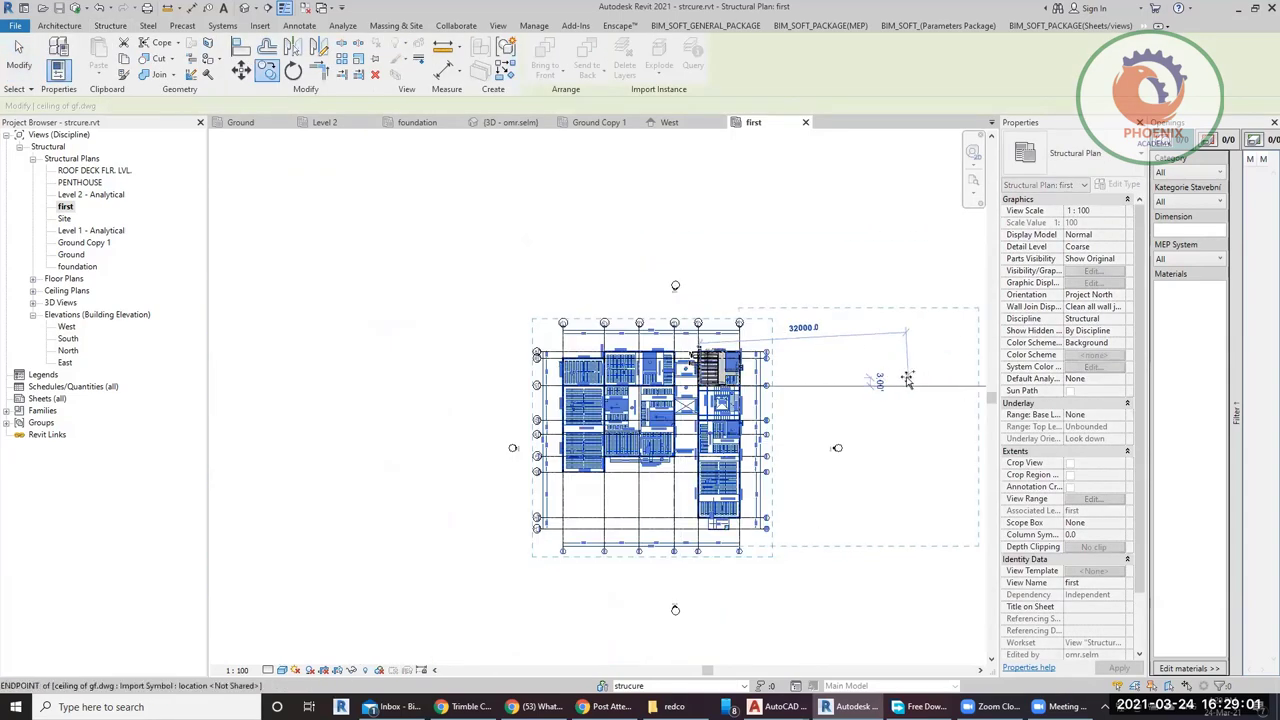
click(906, 379)
scroll(910, 370, up, 2)
scroll(915, 350, up, 2)
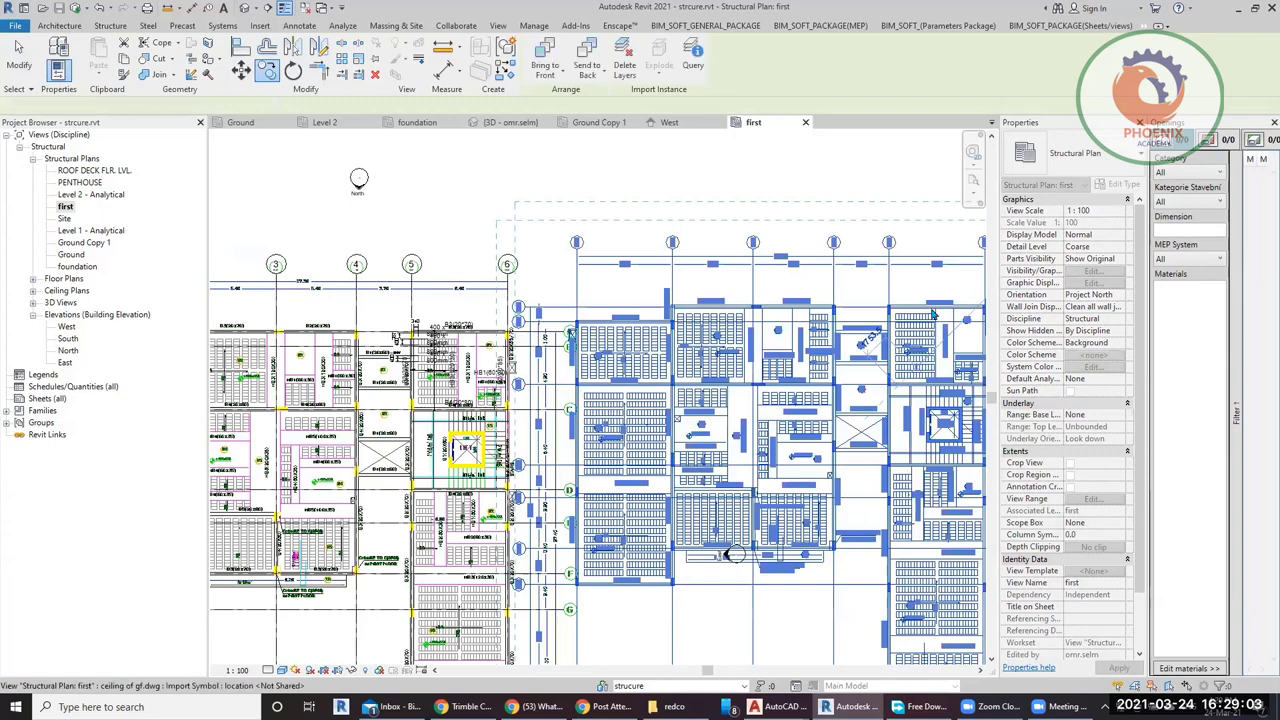
key(Escape)
Dimension the gap between the first two R2 block rows in the copied drawing and leave the dimension tool.
scroll(914, 330, up, 4)
scroll(914, 330, up, 4)
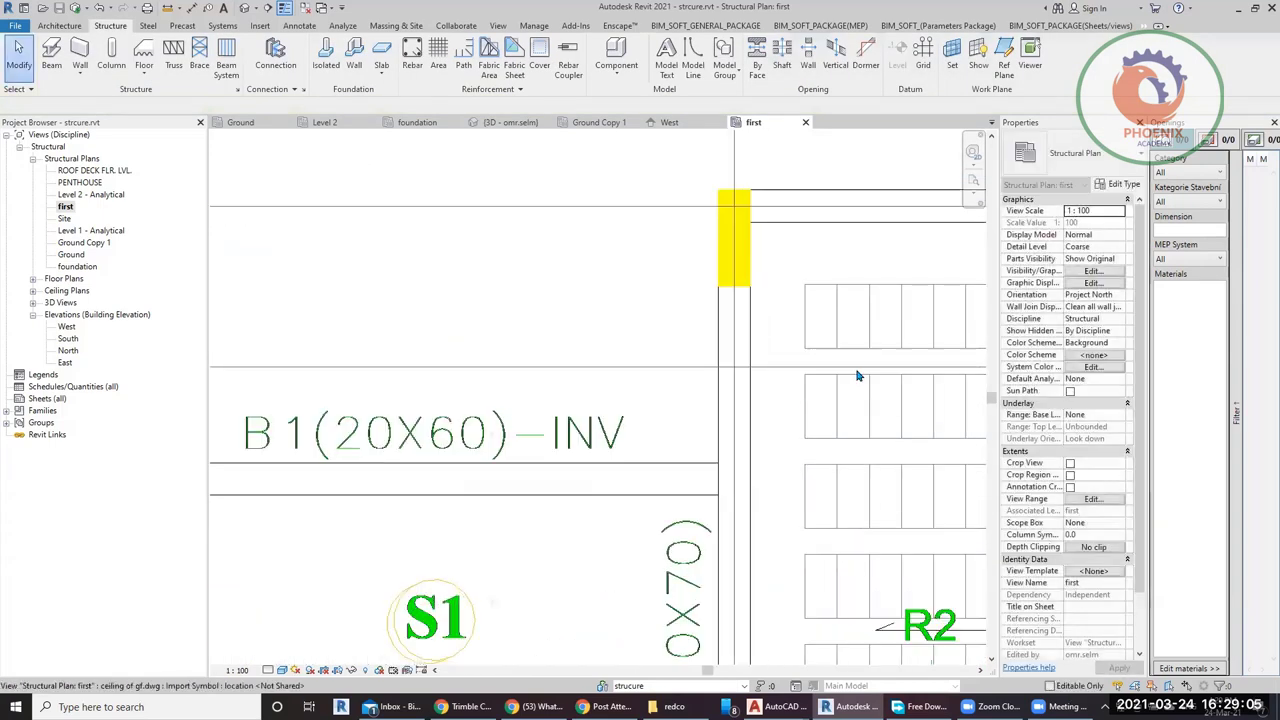
key(d)
key(i)
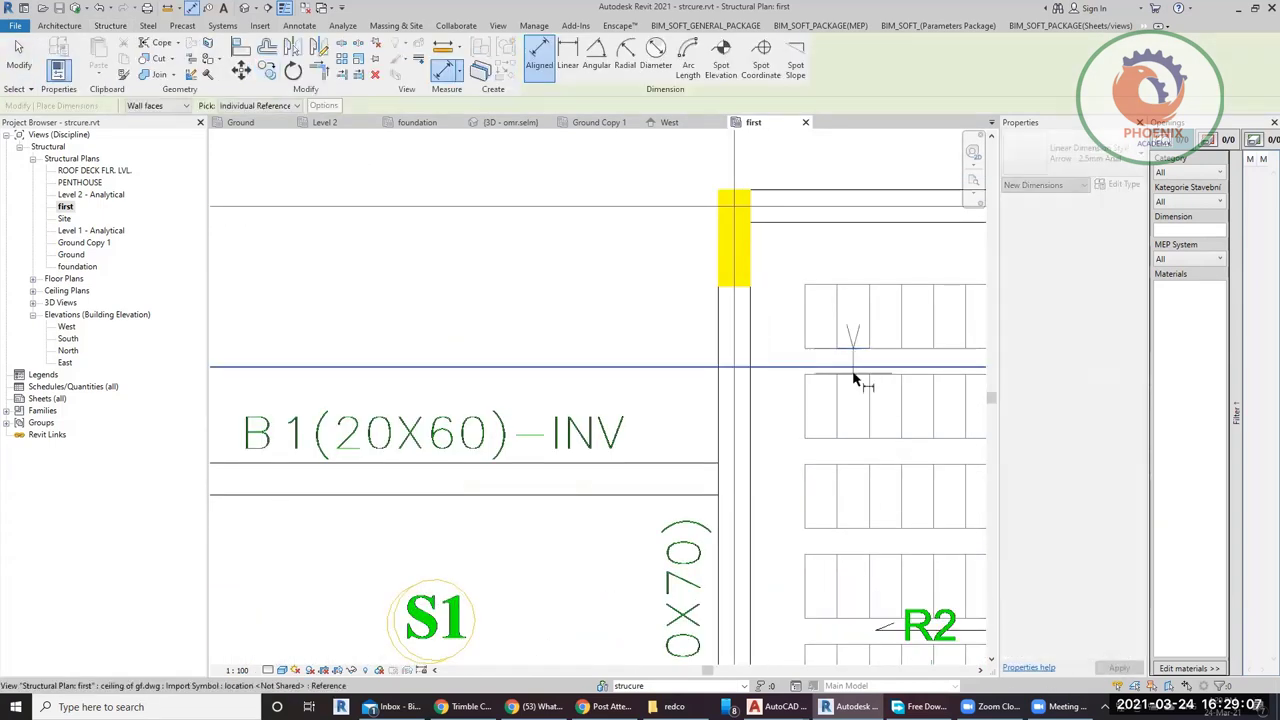
click(860, 368)
key(Escape)
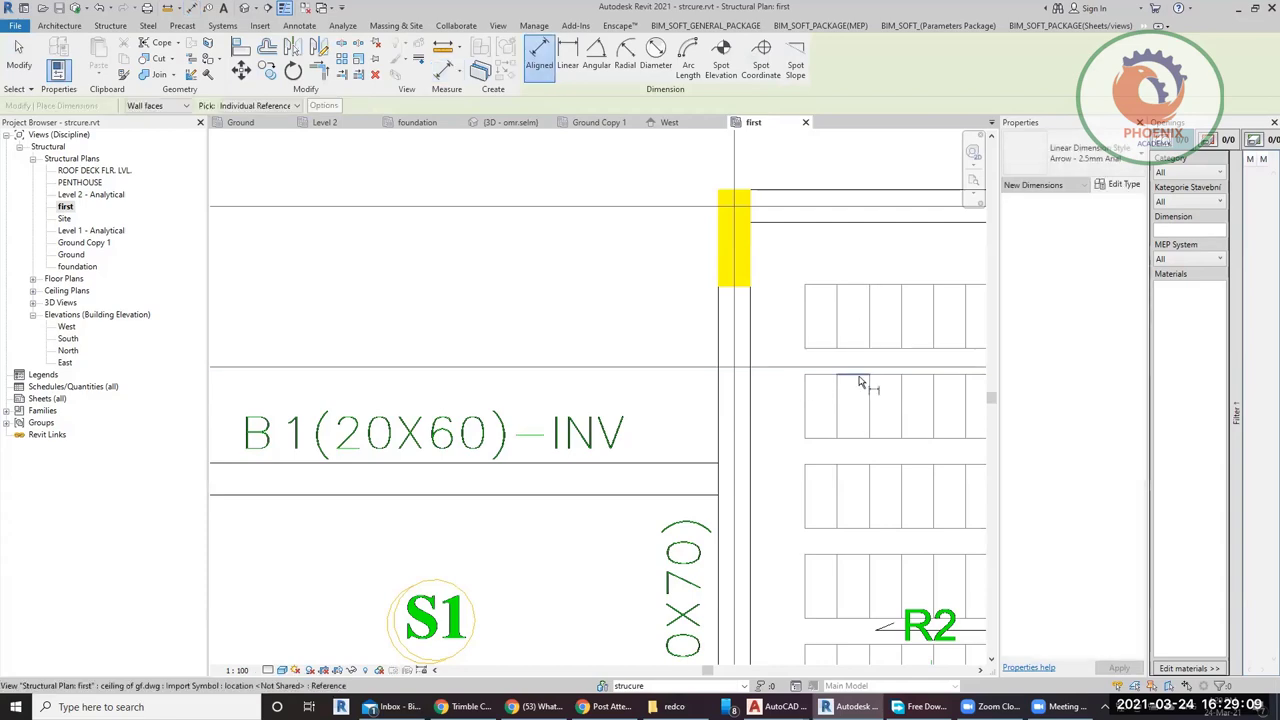
click(861, 374)
click(622, 362)
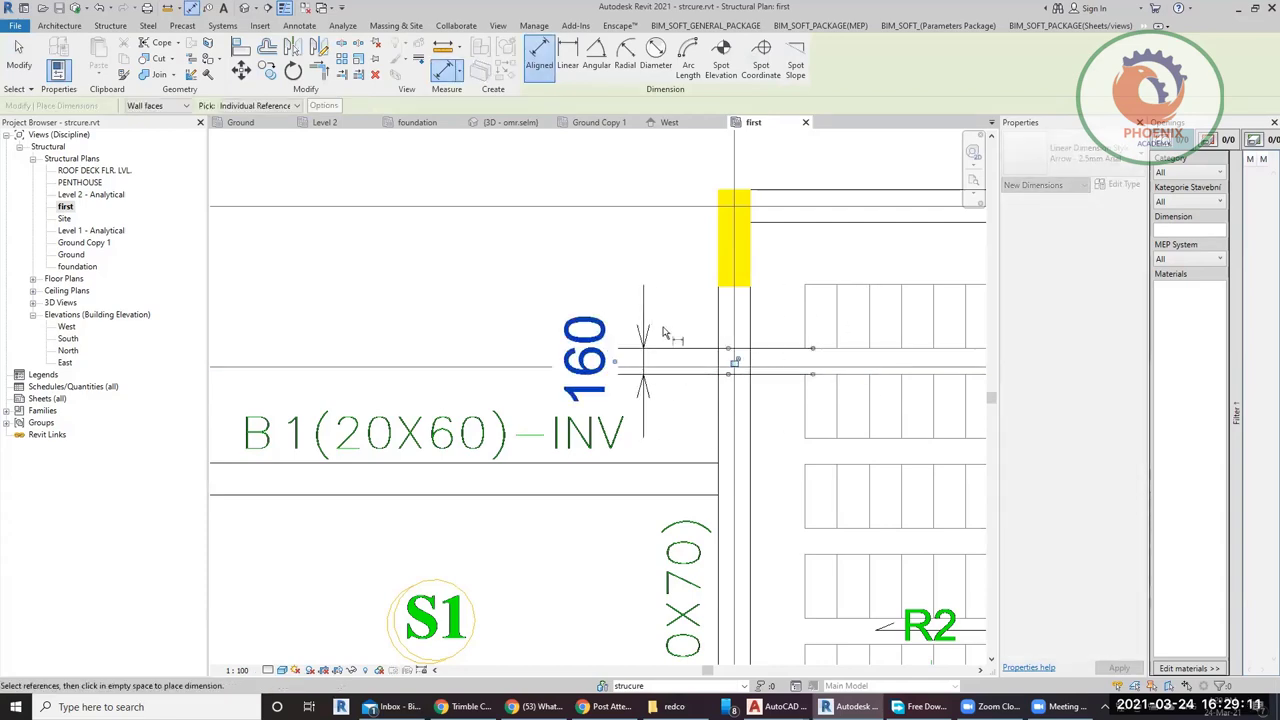
scroll(735, 368, down, 5)
scroll(735, 368, down, 4)
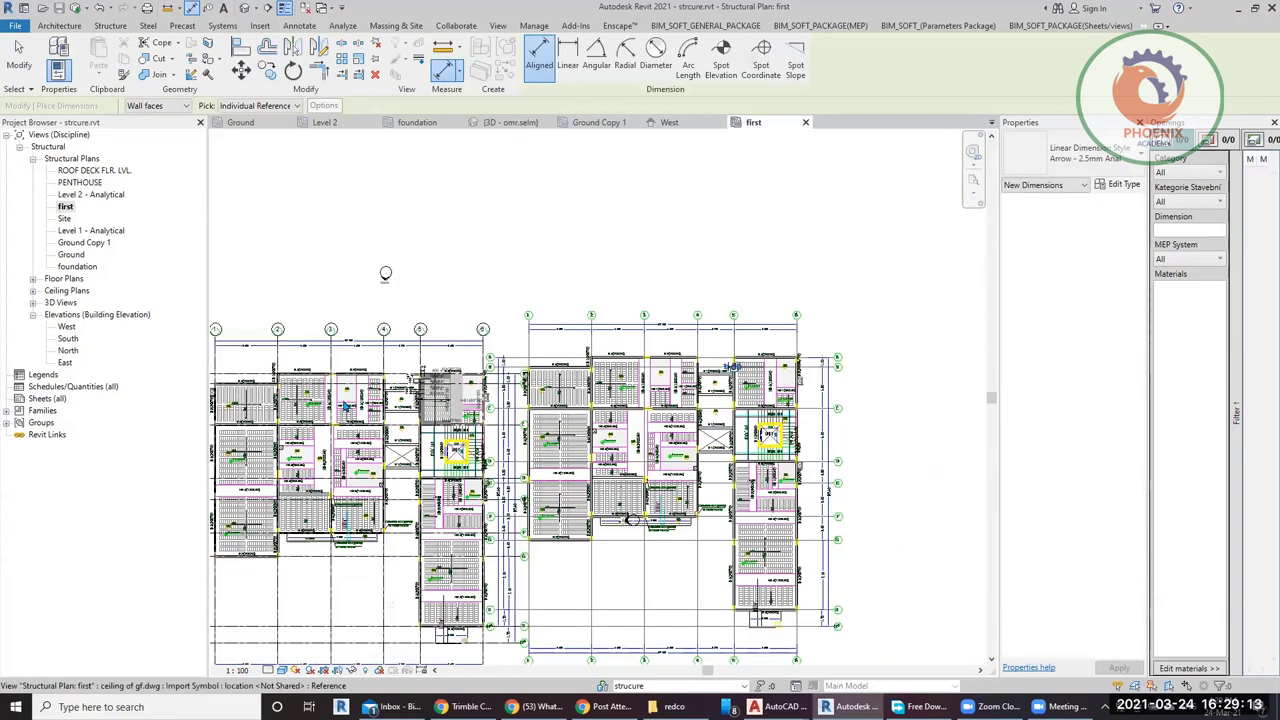
key(Escape)
key(Escape)
Check the R2 beams and their beam system against the block rows, and undo the beams' upward move.
scroll(508, 392, up, 5)
scroll(510, 390, up, 4)
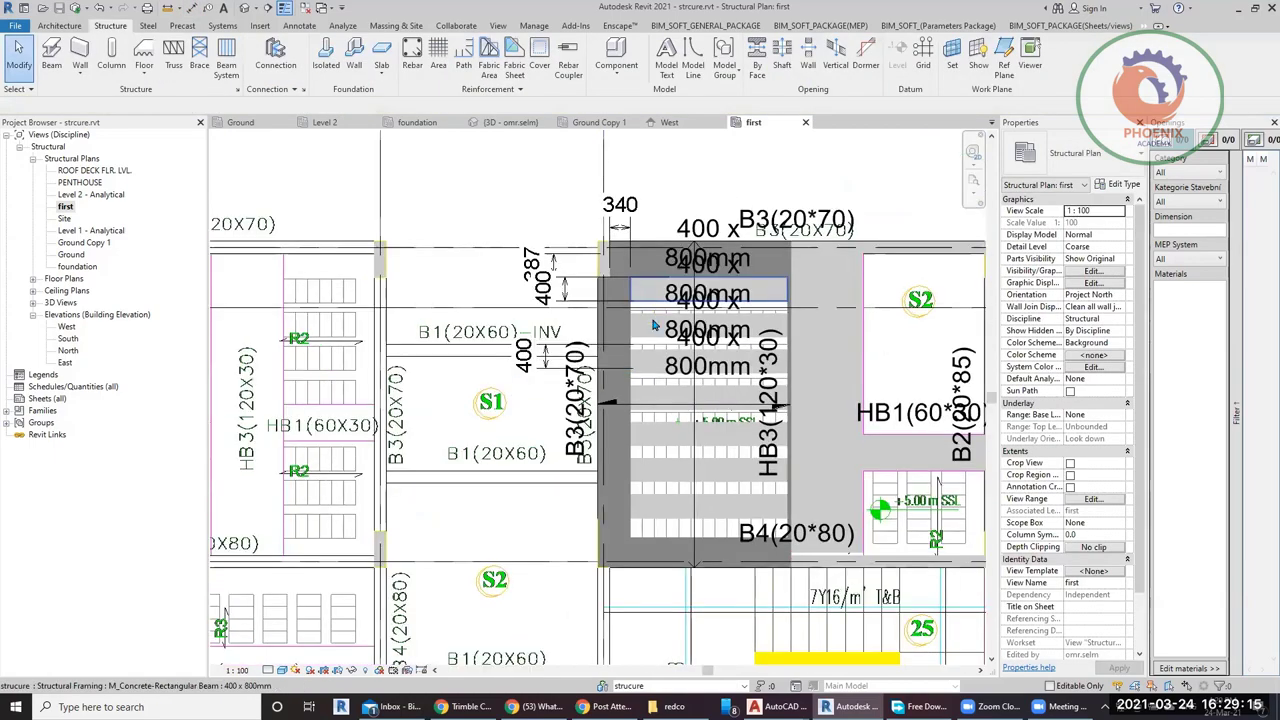
click(655, 325)
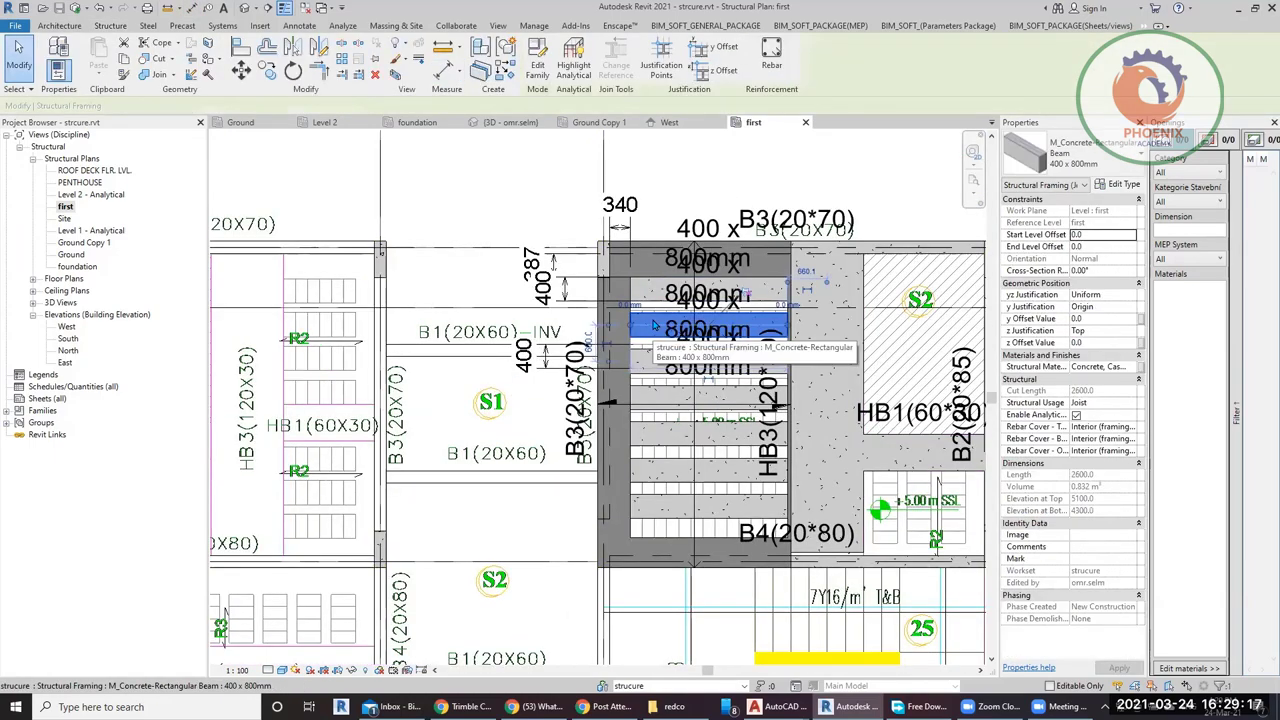
key(Escape)
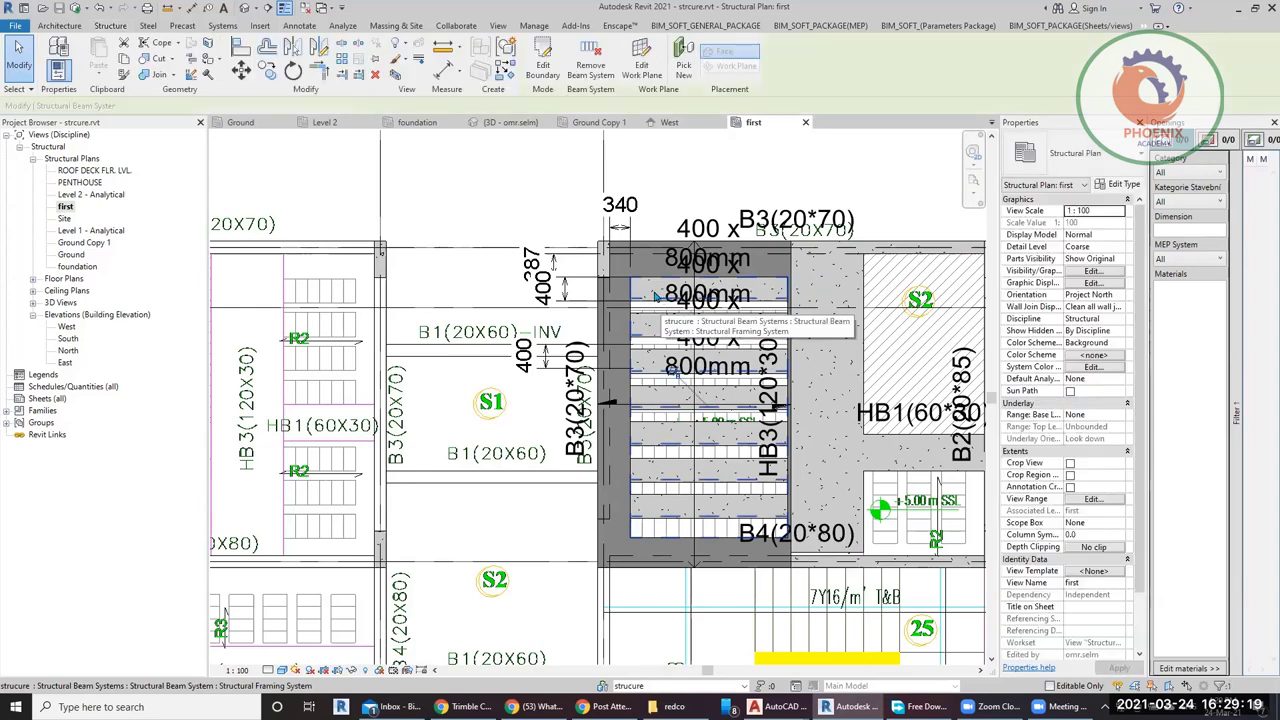
click(650, 295)
key(Escape)
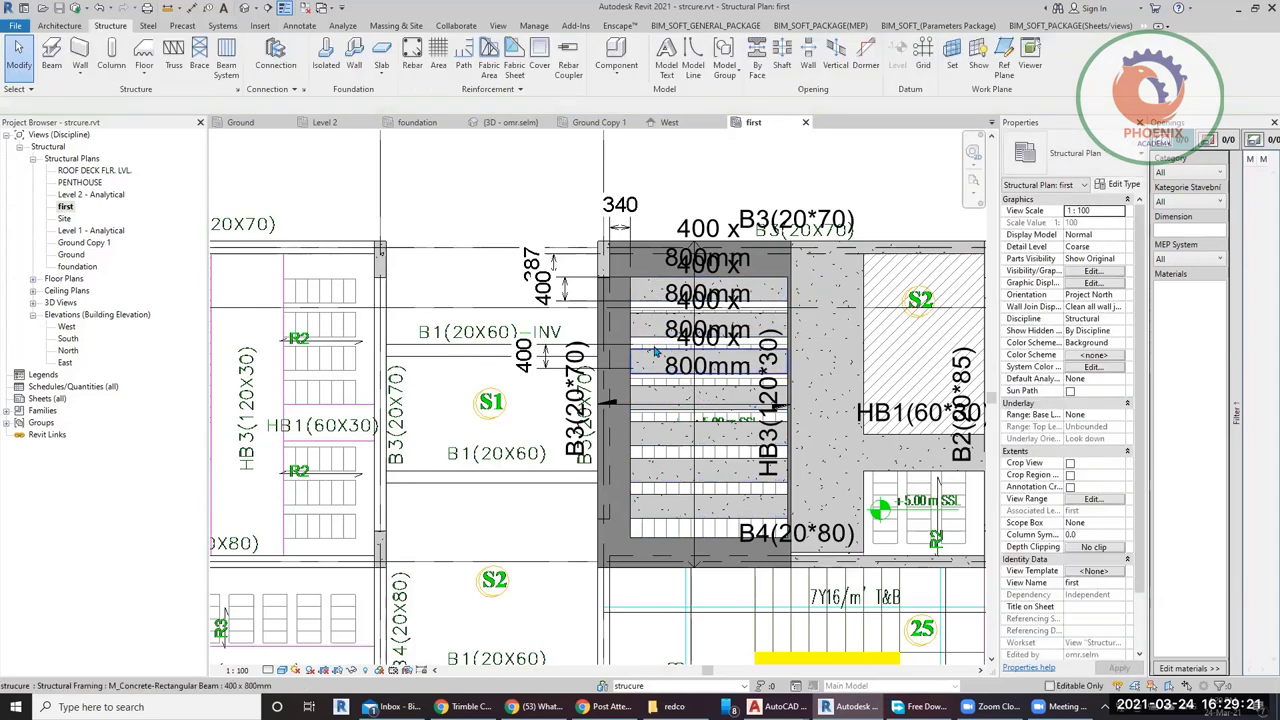
scroll(652, 347, up, 3)
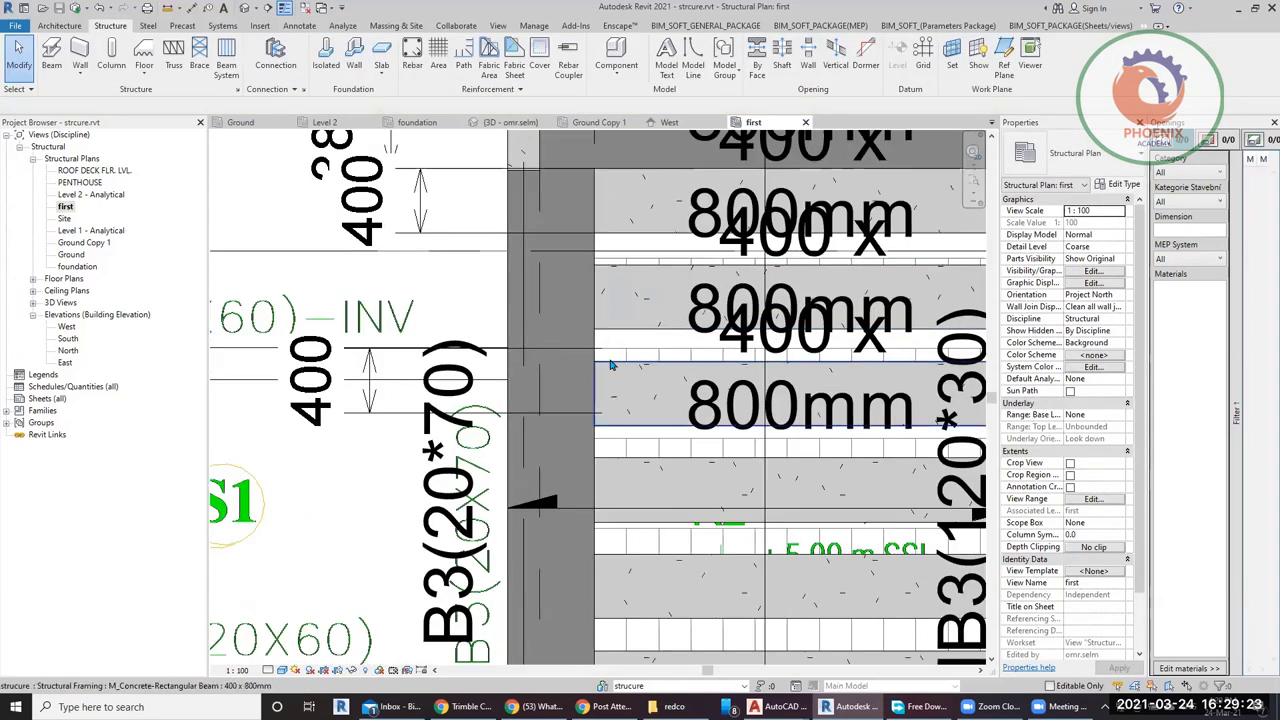
scroll(563, 290, down, 3)
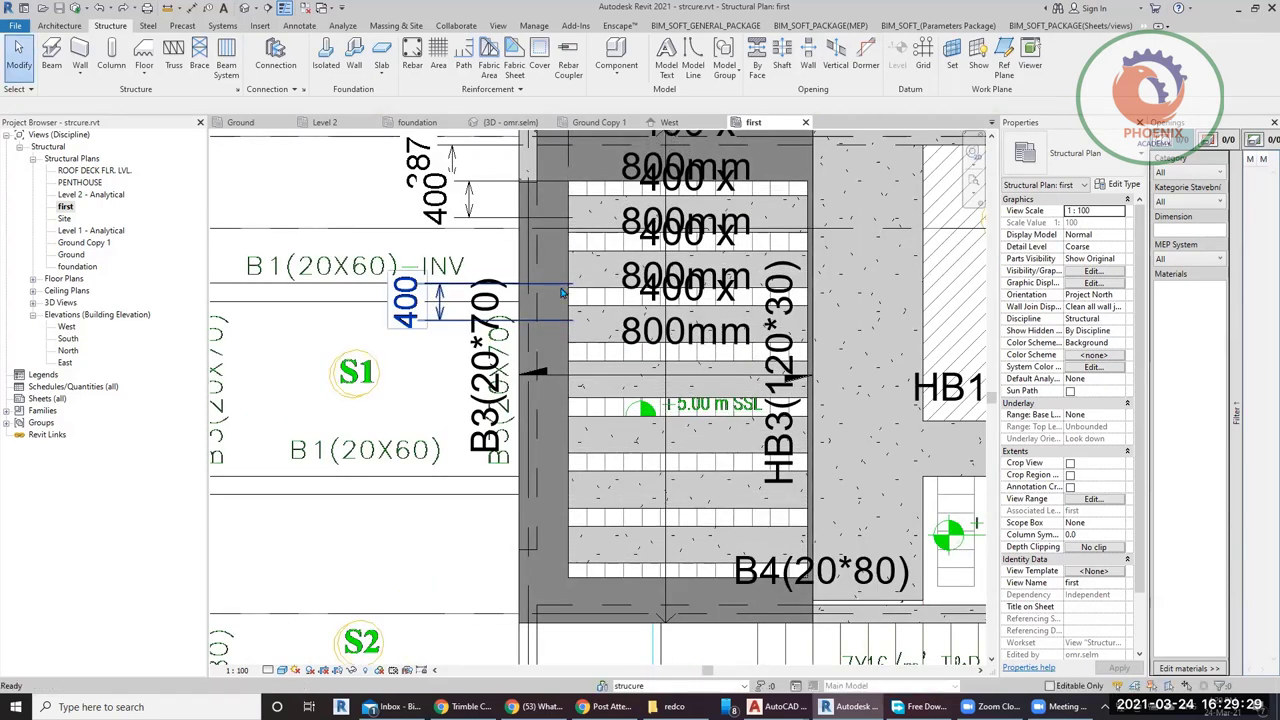
Set the R2 beam system's fixed spacing to 560, trying 360 and 460 for comparison.
click(668, 331)
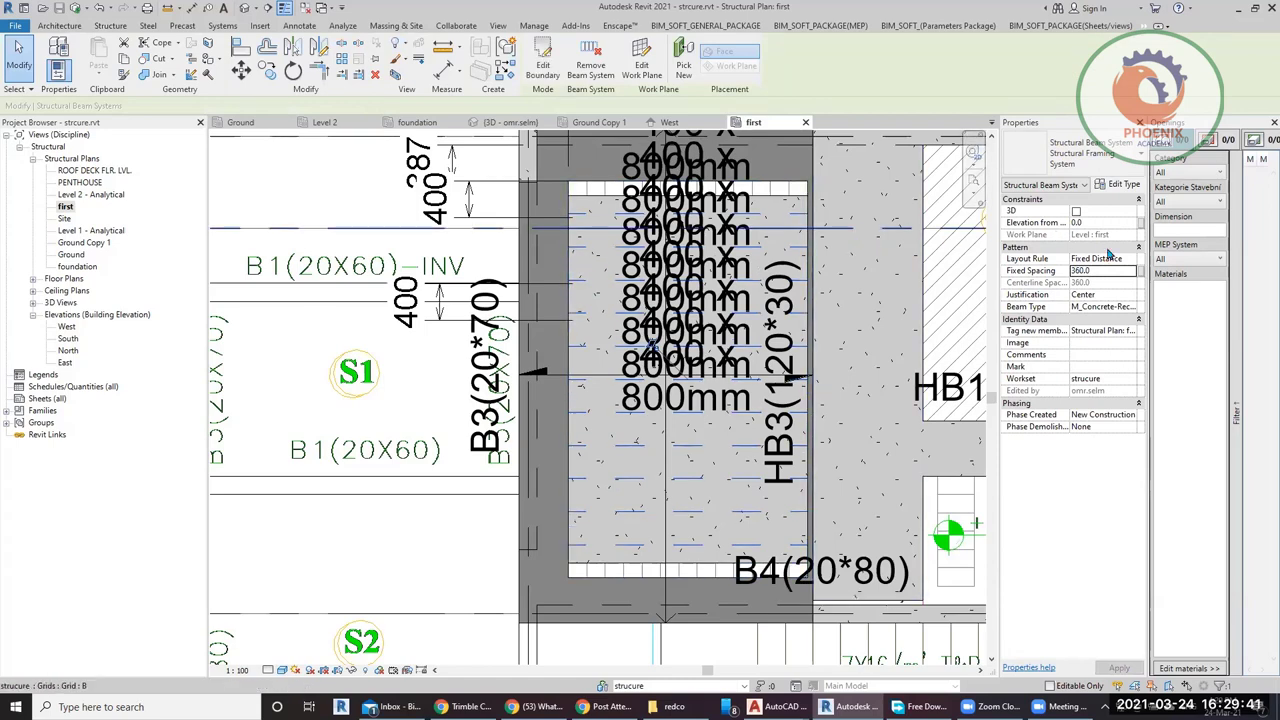
click(1110, 270)
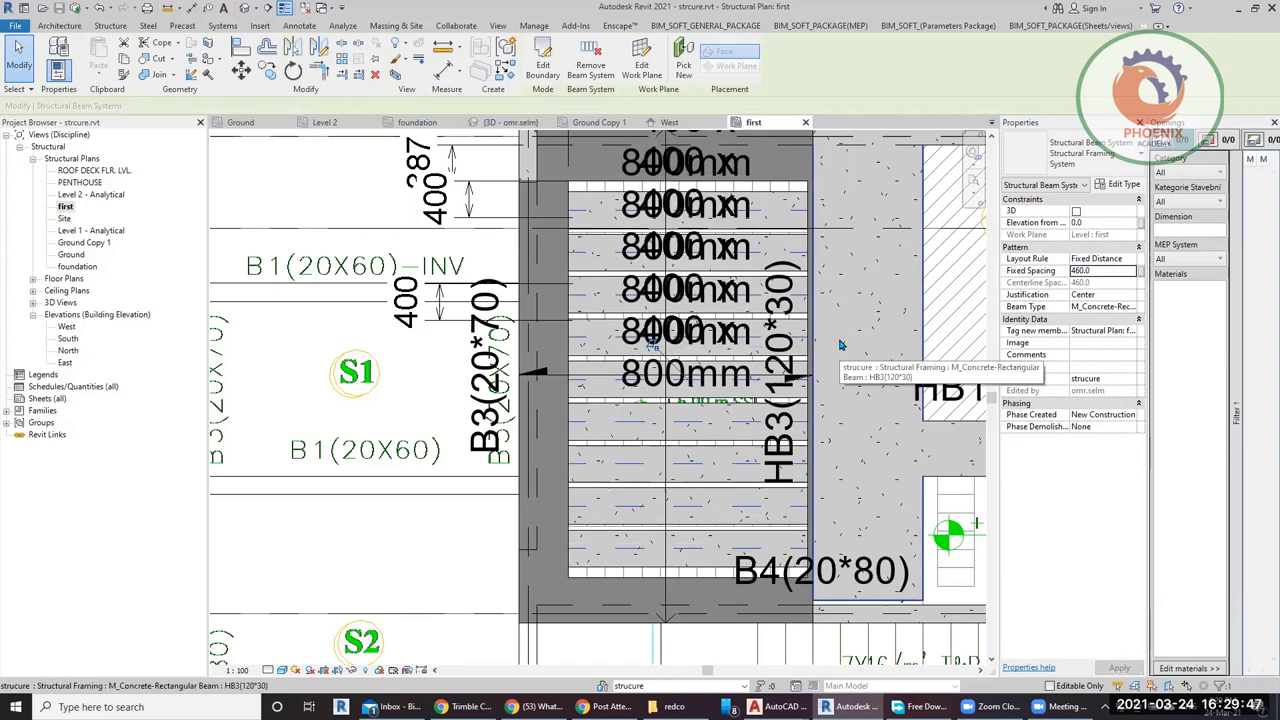
scroll(575, 160, up, 5)
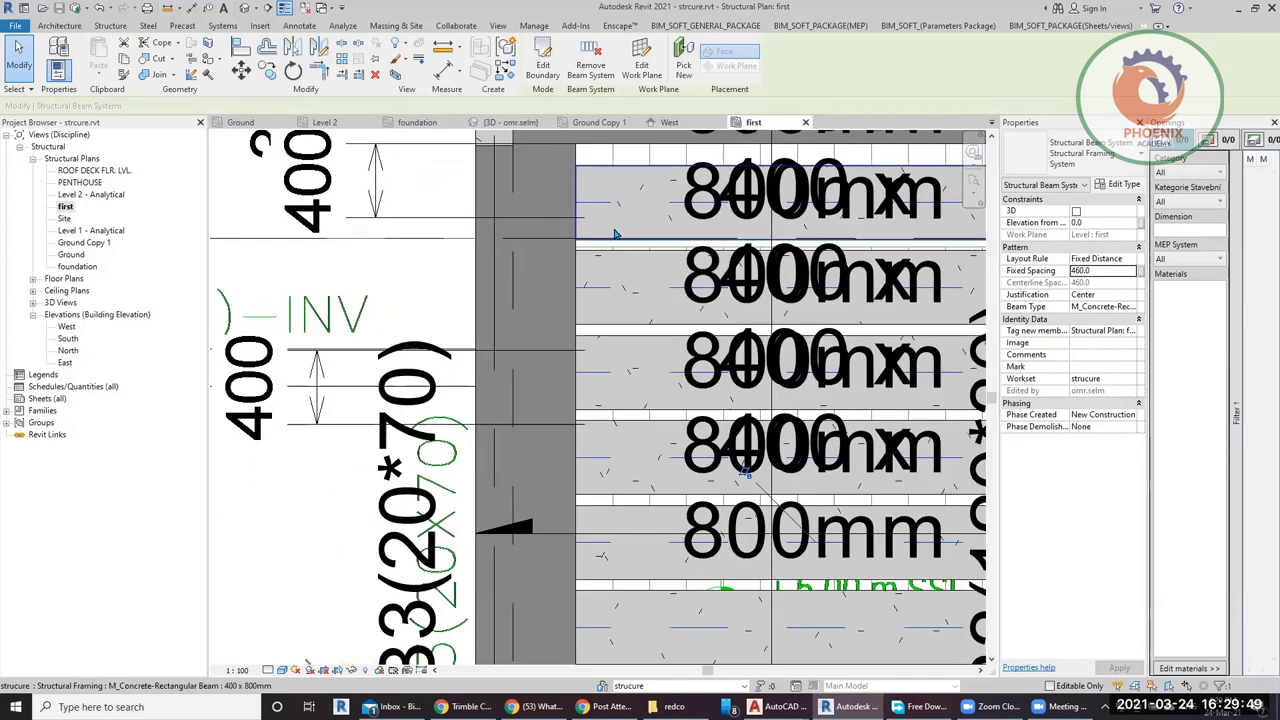
click(1108, 268)
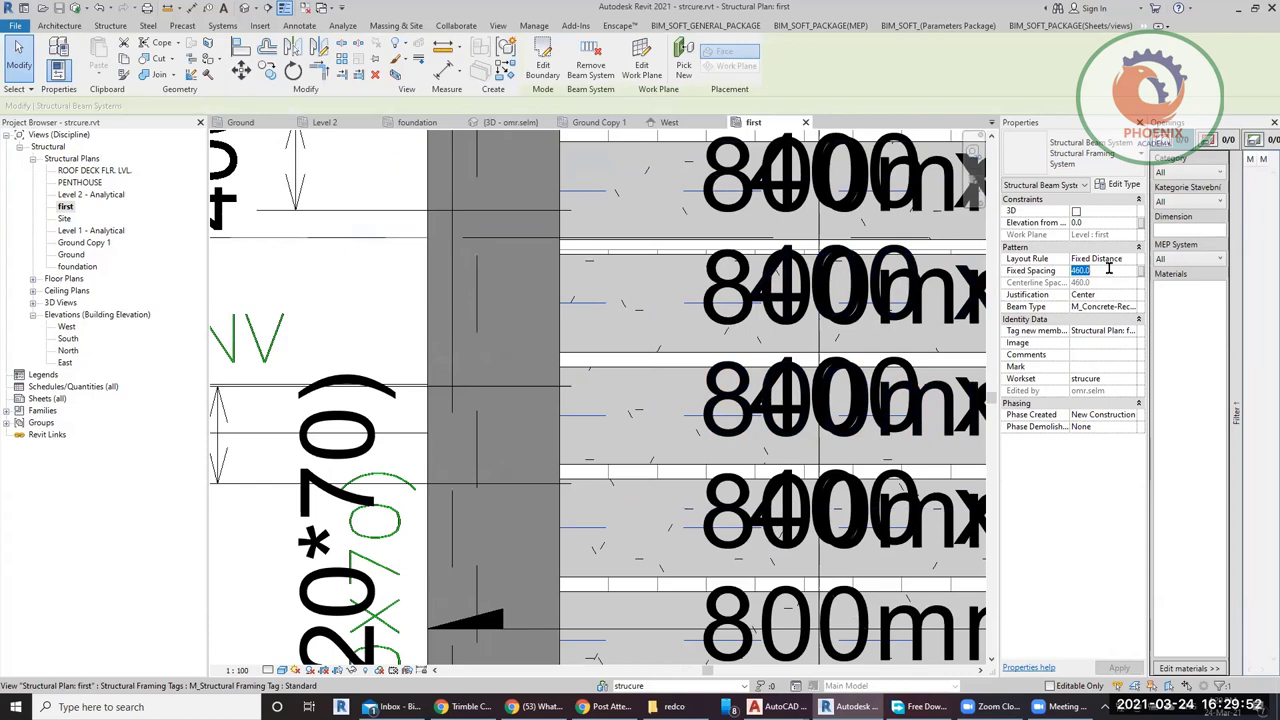
text(560)
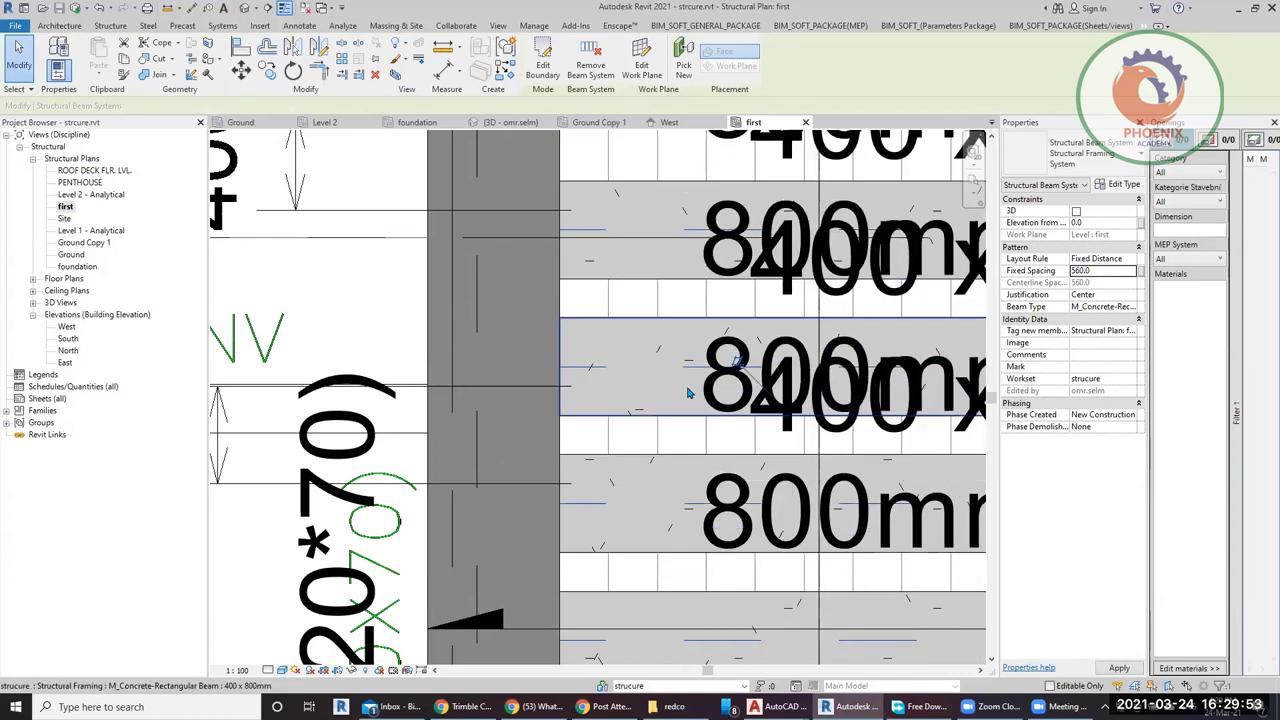
scroll(600, 330, down, 1)
scroll(632, 357, up, 1)
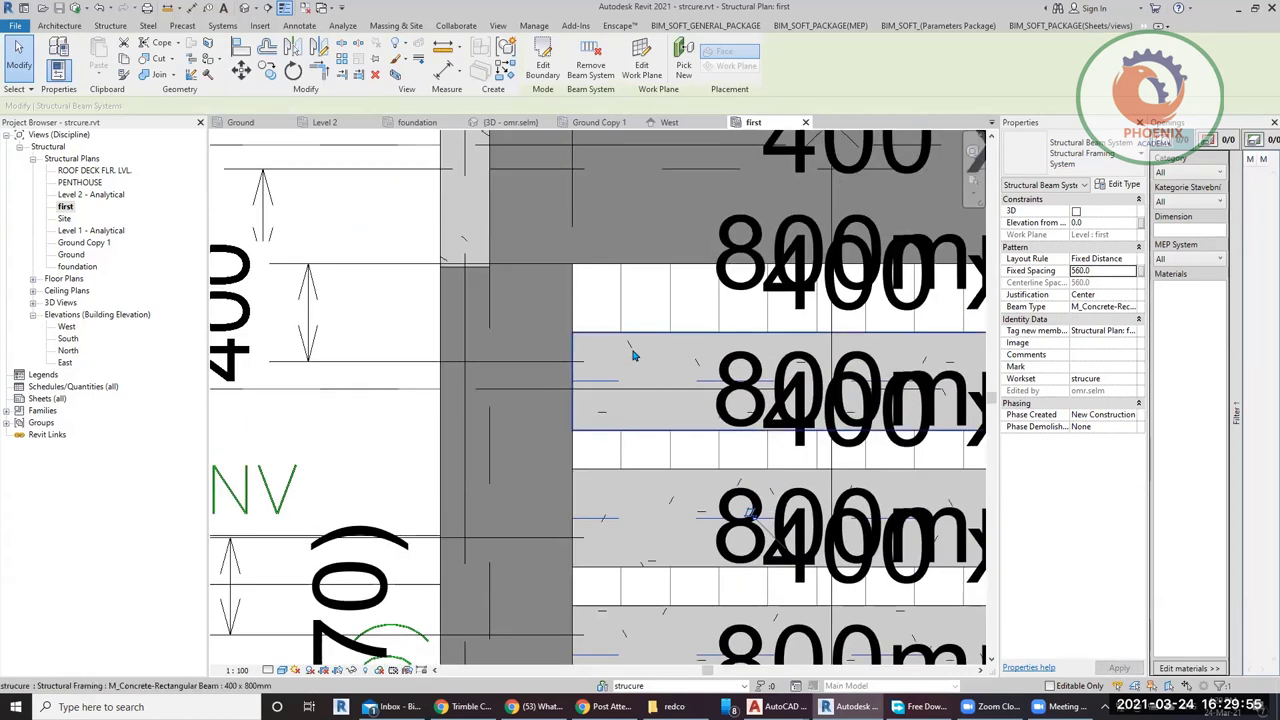
scroll(620, 305, down, 5)
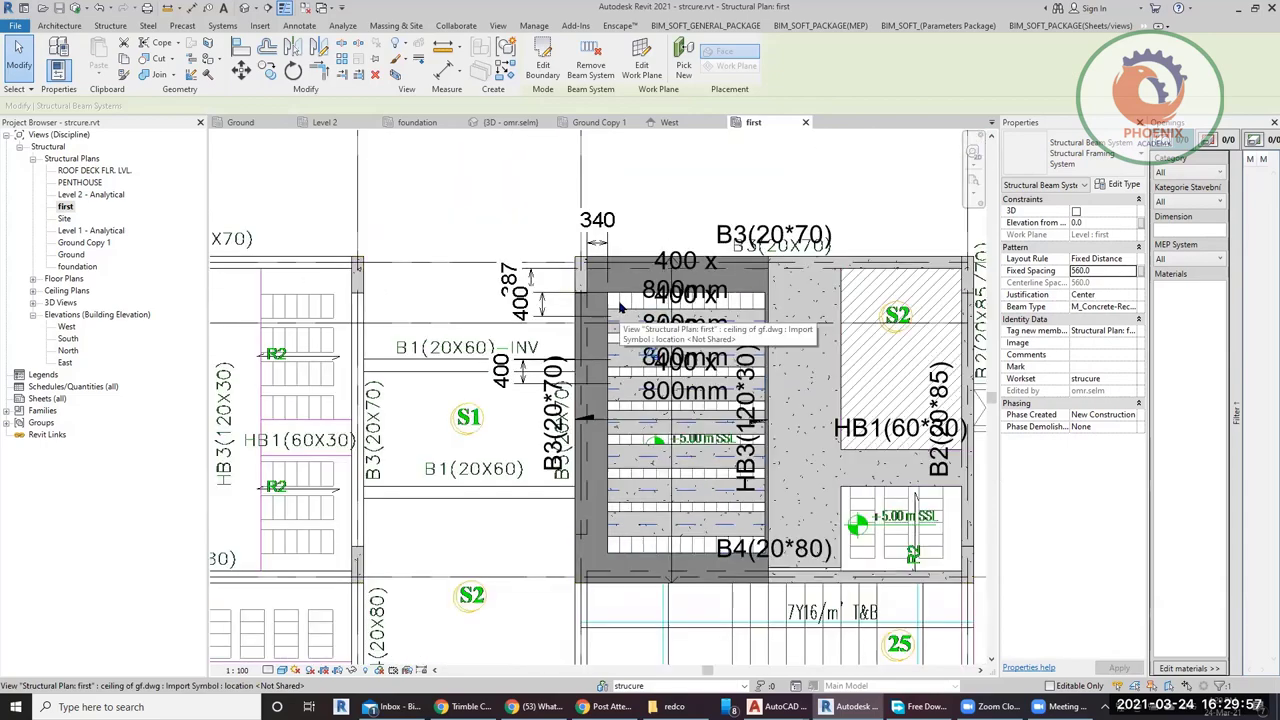
Check the clear gap between the first two full R2 beams with an aligned dimension, without placing it.
scroll(615, 320, up, 5)
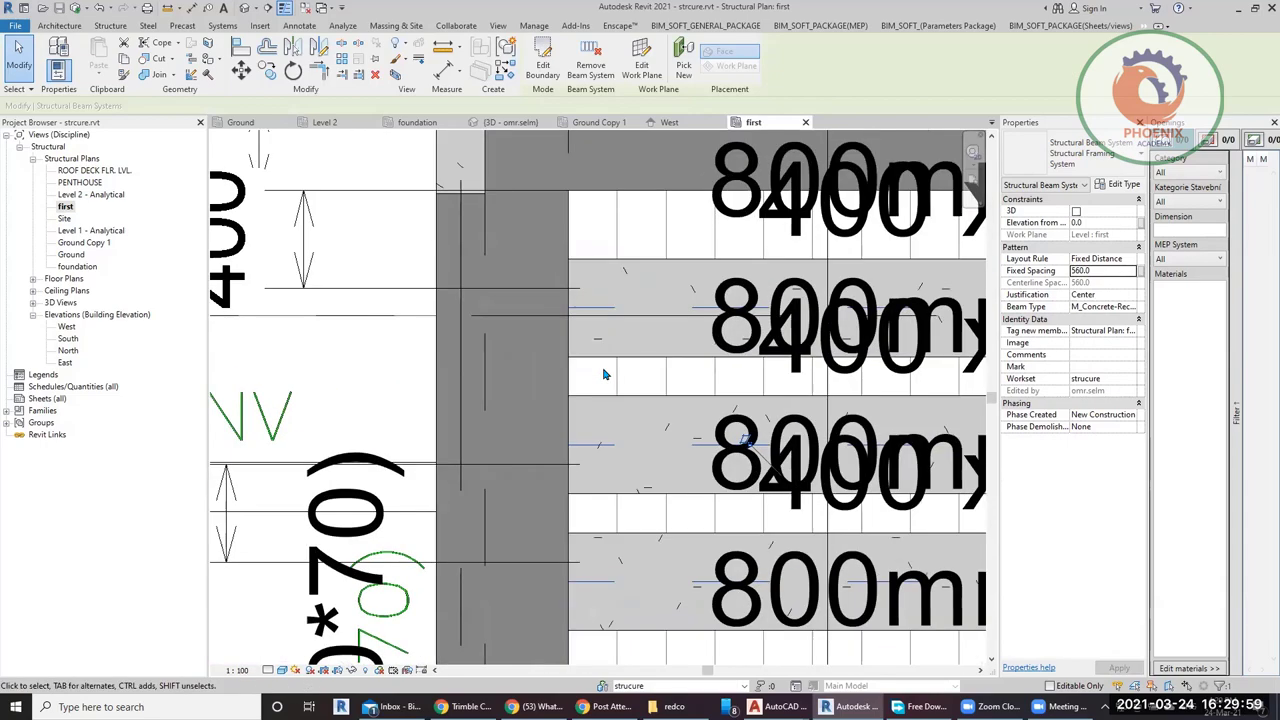
key(d)
key(i)
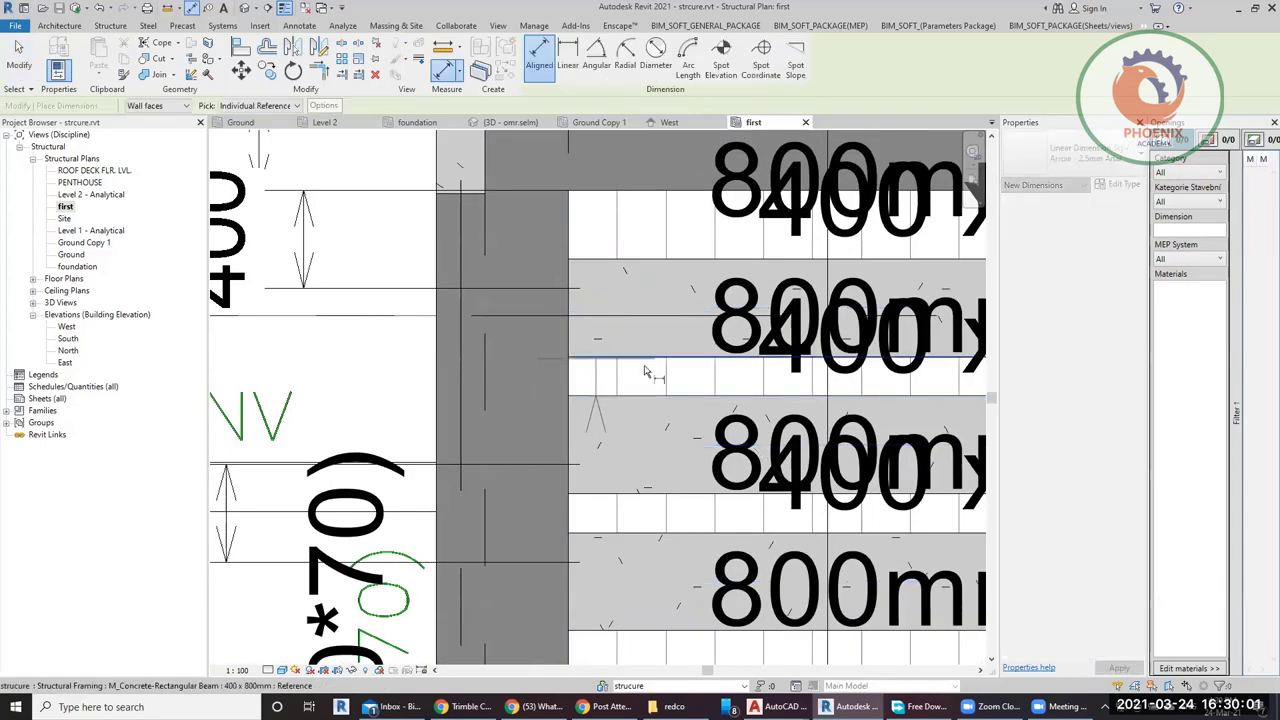
scroll(645, 373, down, 2)
scroll(625, 340, up, 2)
key(Escape)
key(Escape)
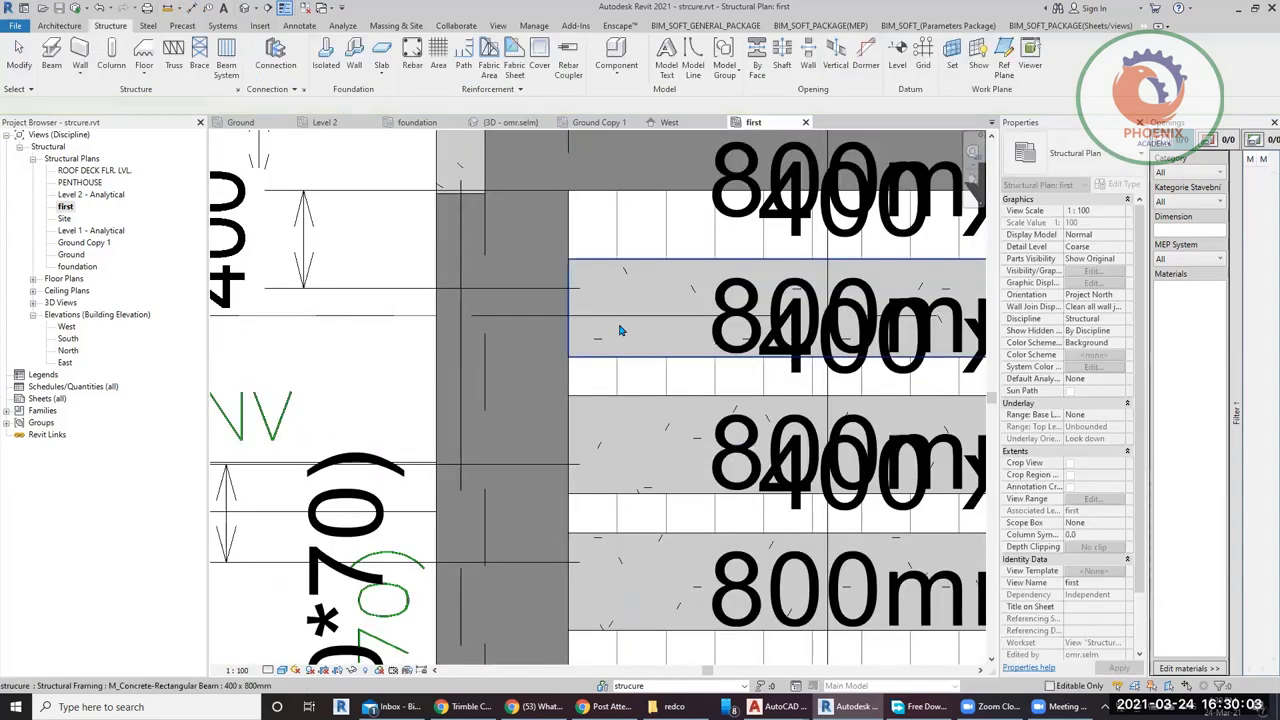
scroll(620, 330, down, 3)
scroll(650, 485, up, 2)
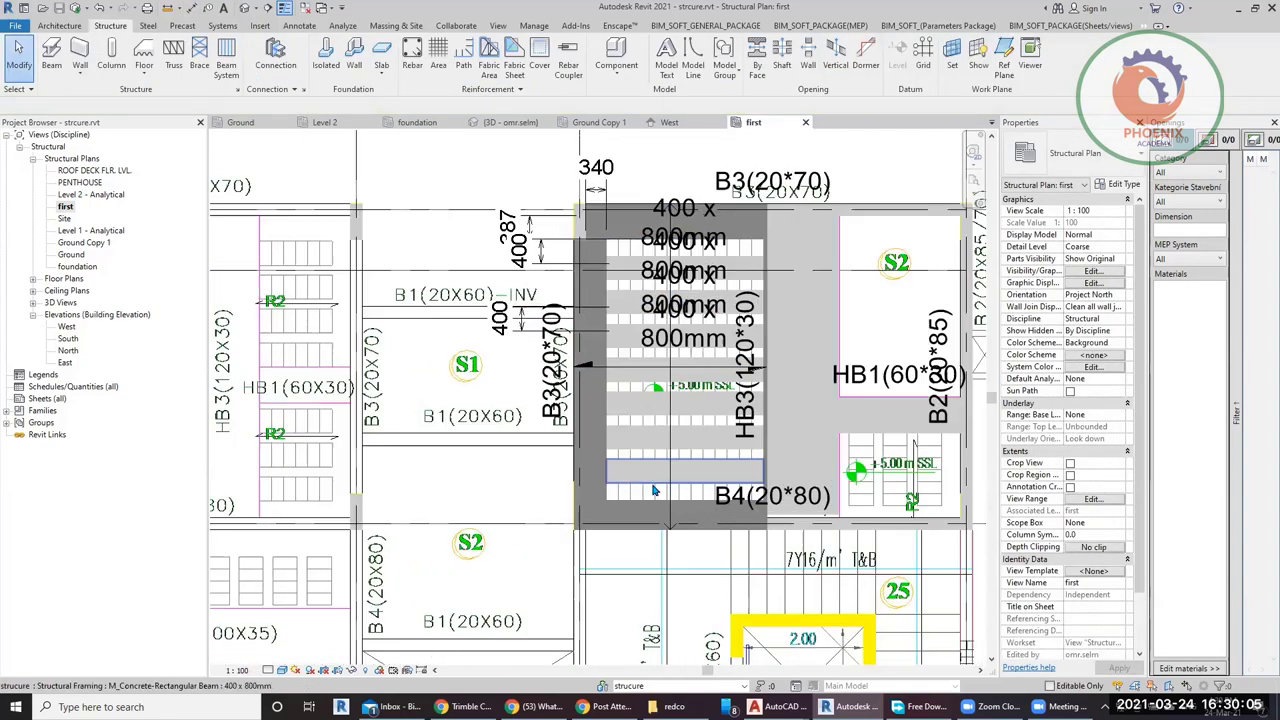
scroll(654, 490, up, 3)
scroll(640, 483, down, 3)
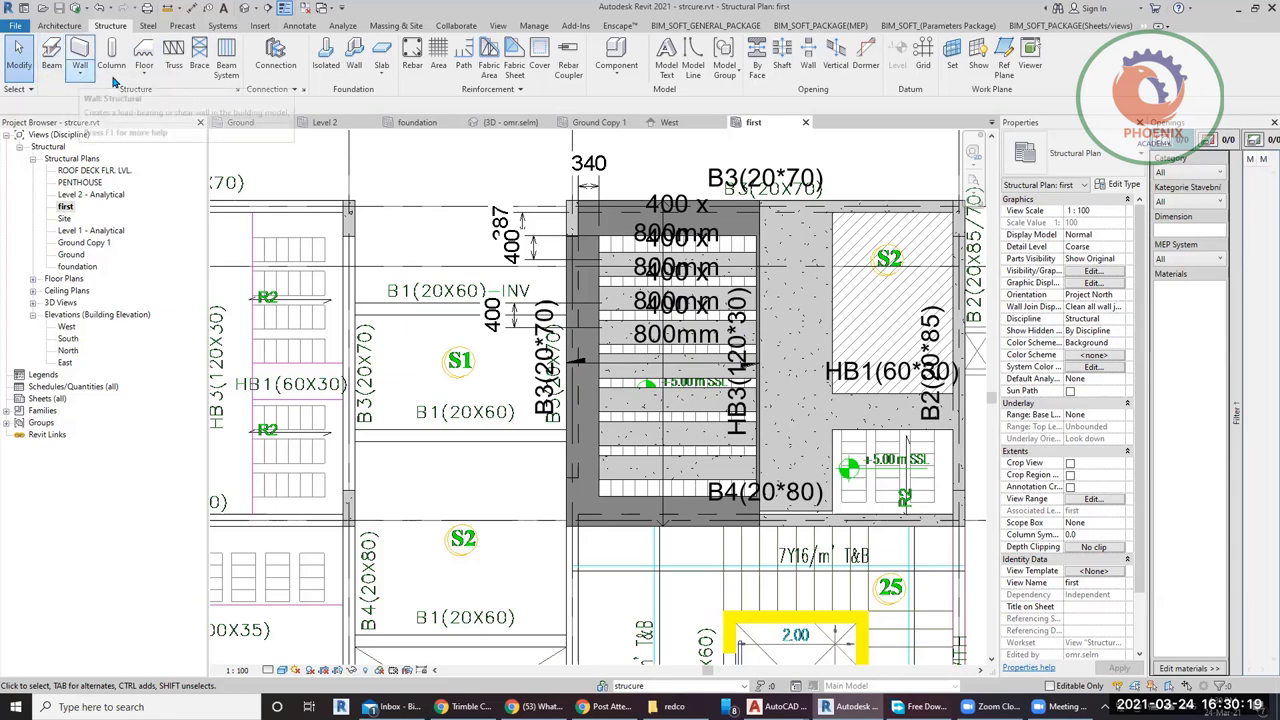
click(51, 58)
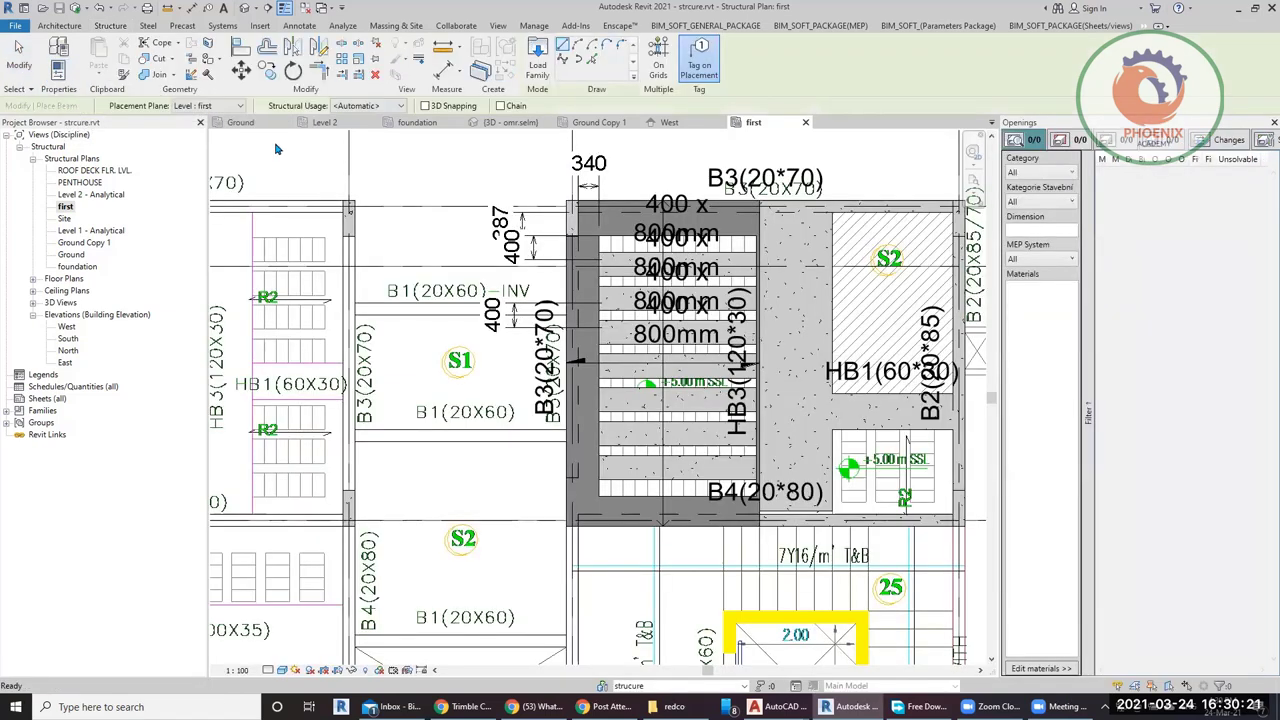
key(Escape)
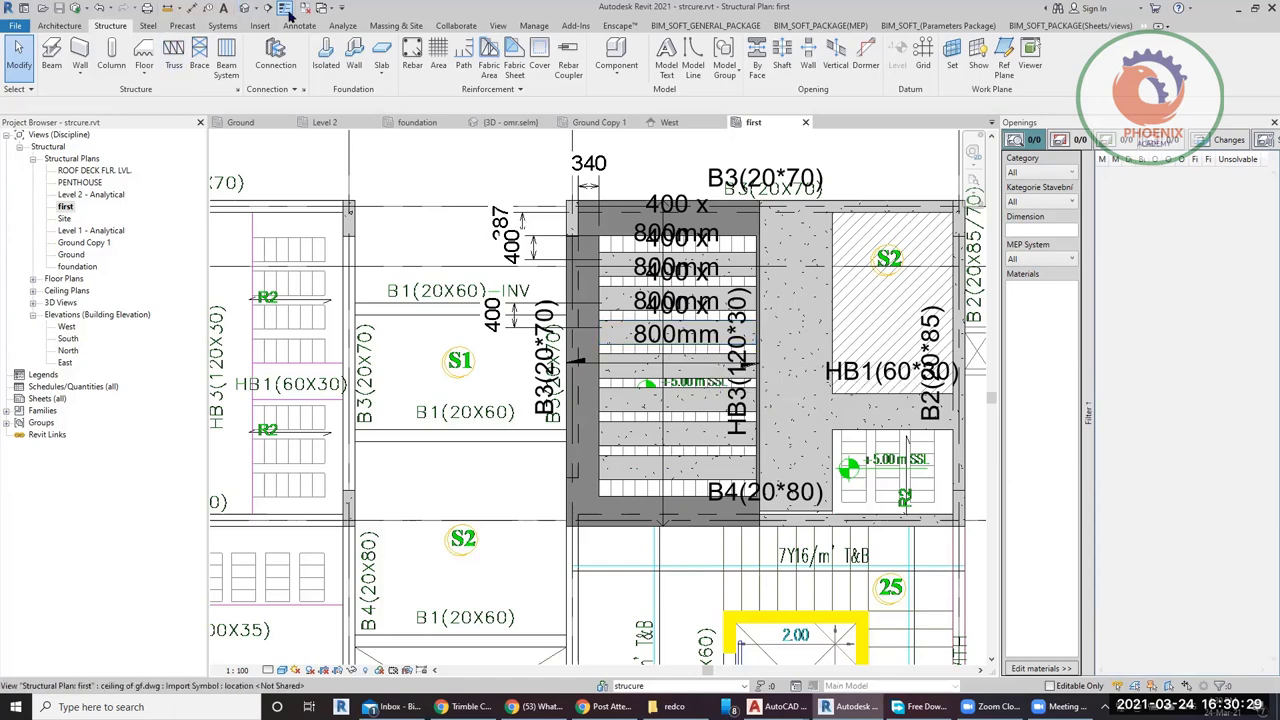
Draw a vertical section line across the R2 ribs, from below grid C to above grid A.
click(212, 7)
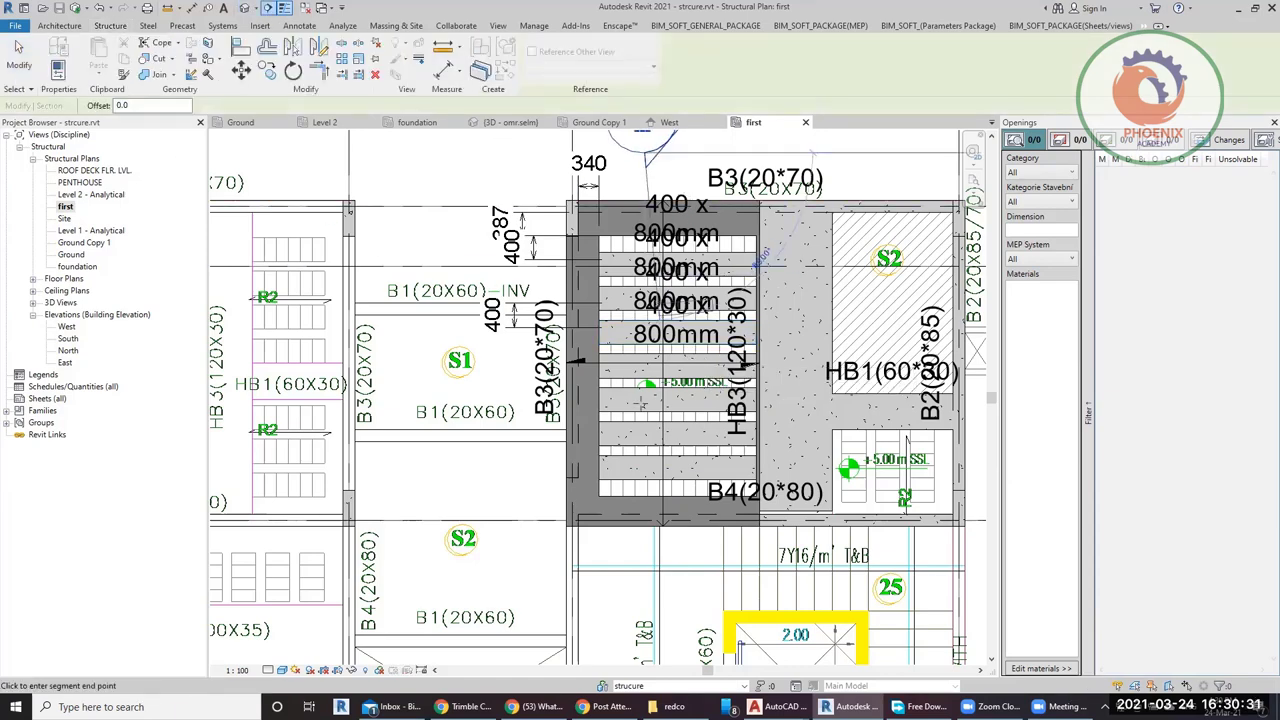
click(640, 565)
click(645, 152)
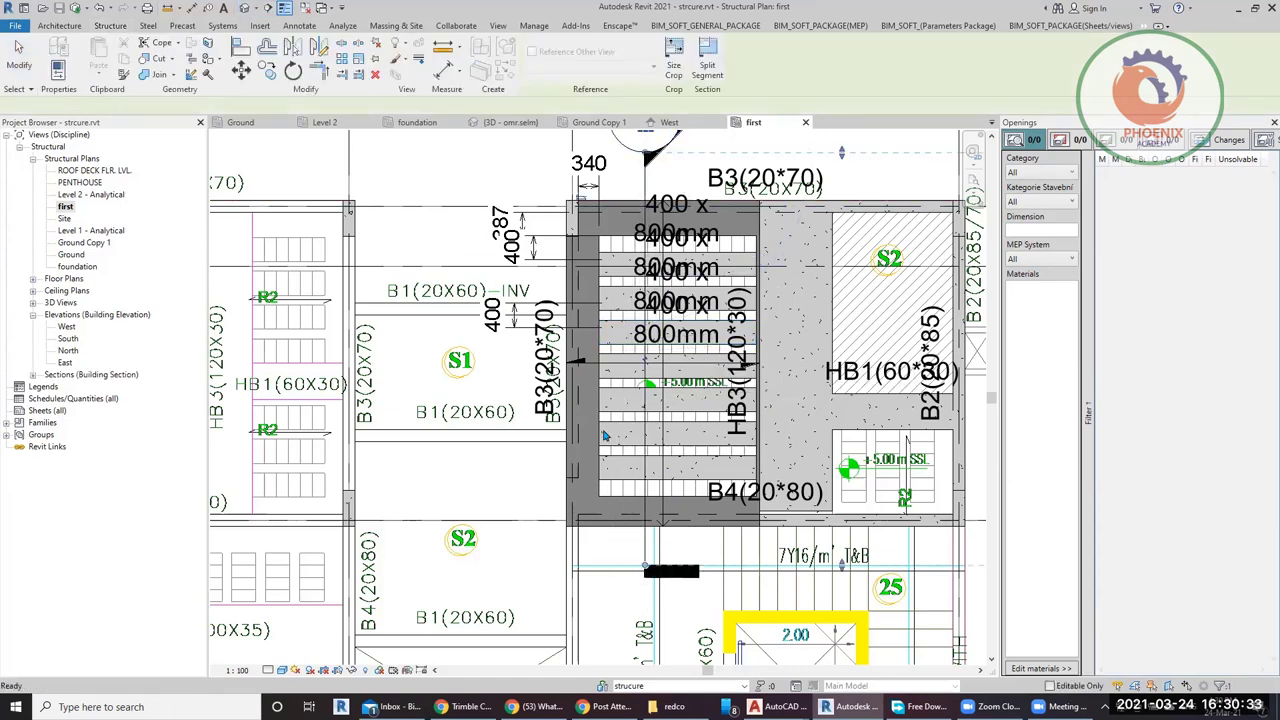
scroll(603, 429, down, 2)
key(Escape)
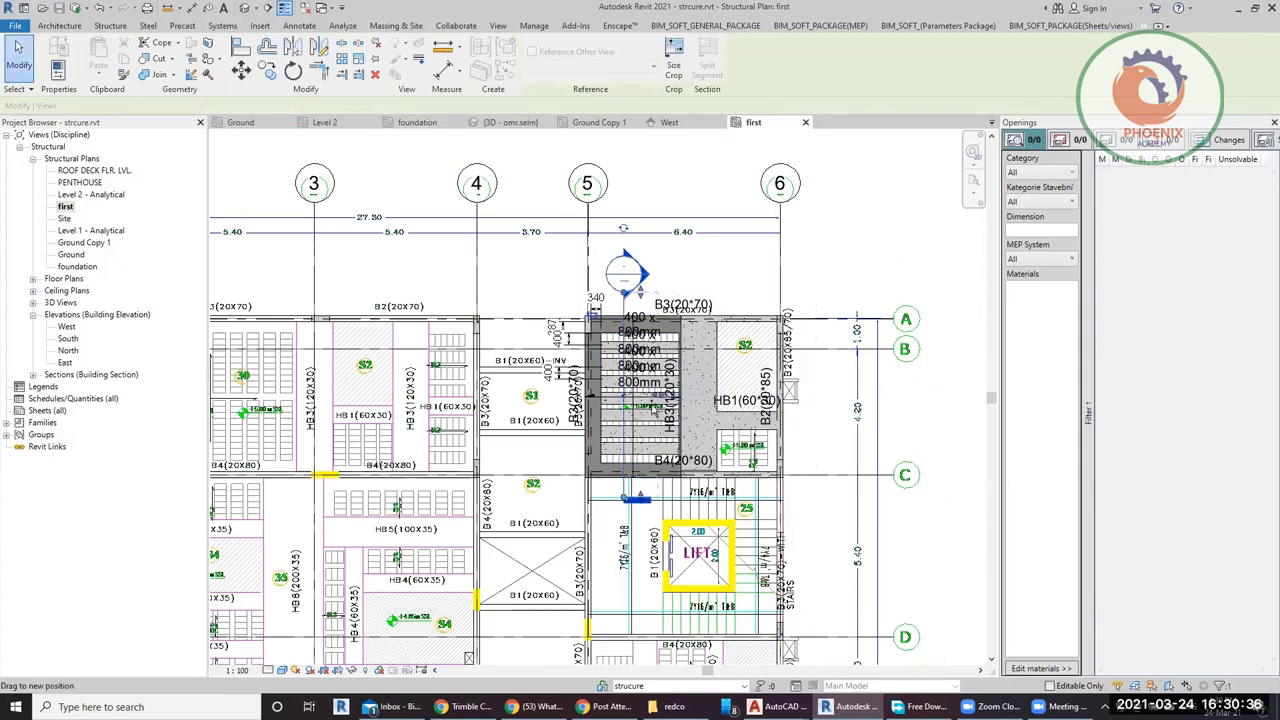
Open the view of the new section through the R2 ribs and close the Openings palette.
right_click(623, 440)
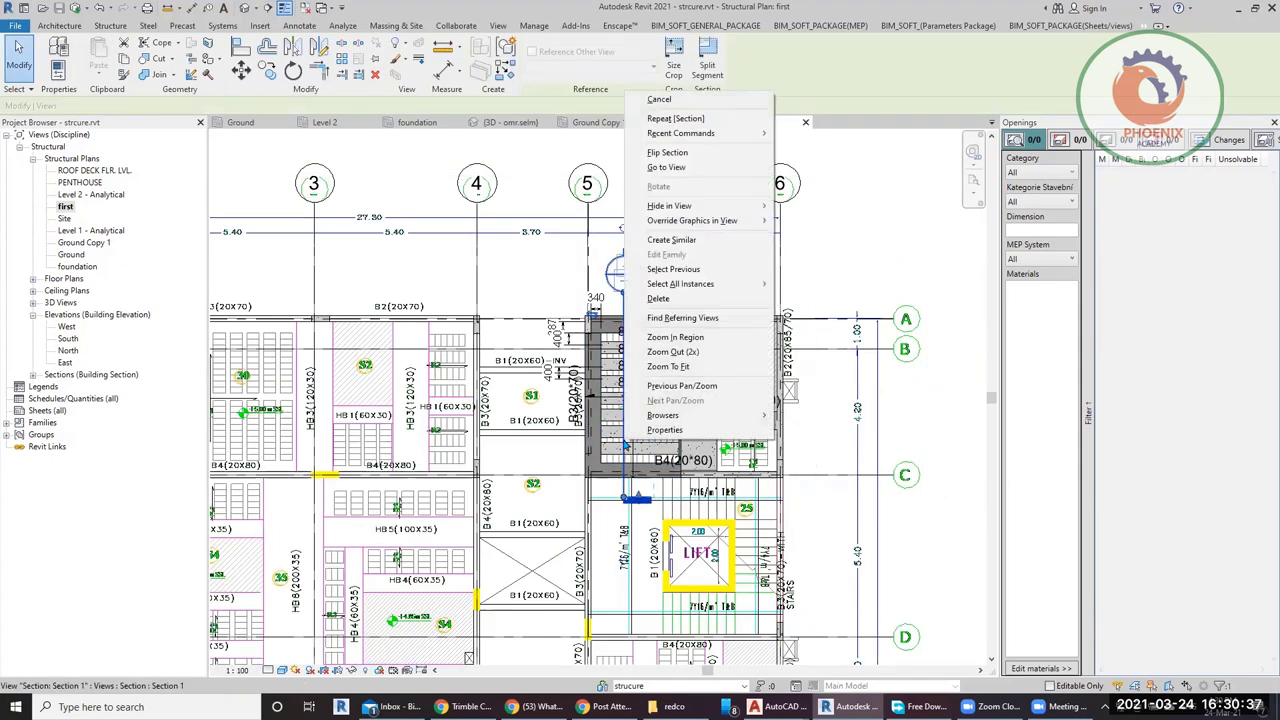
click(705, 176)
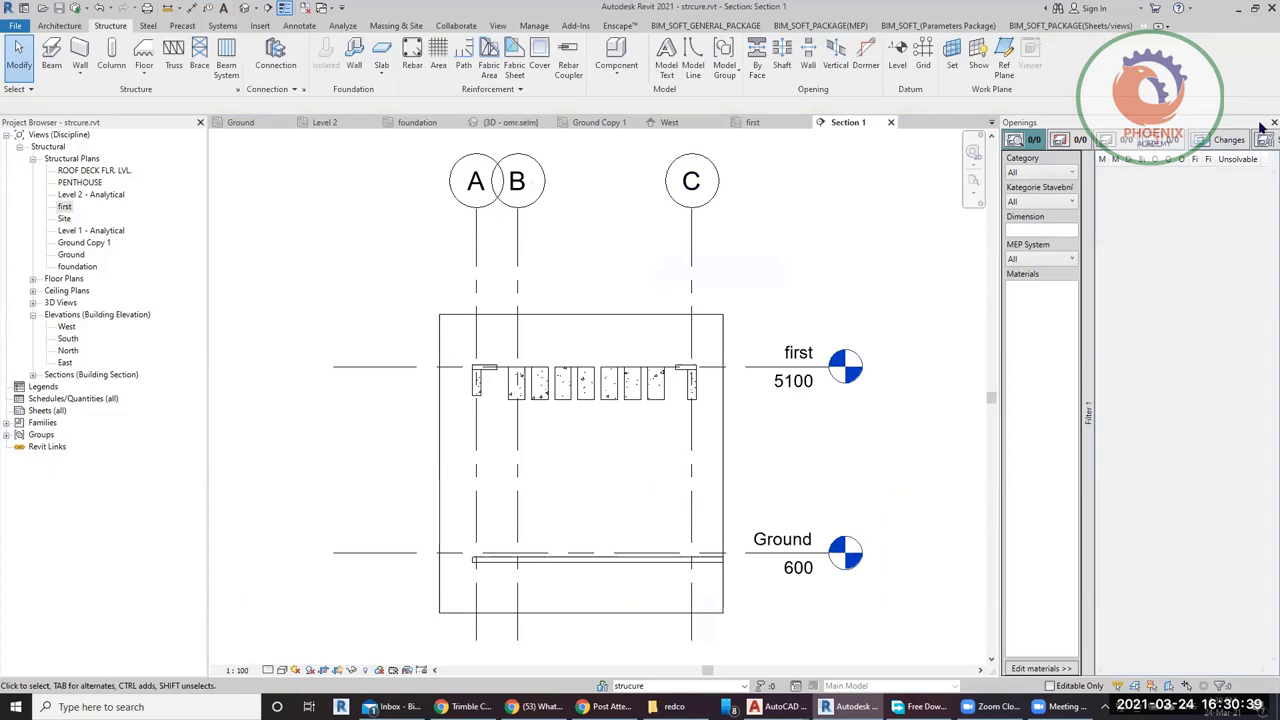
click(1266, 123)
scroll(536, 432, up, 3)
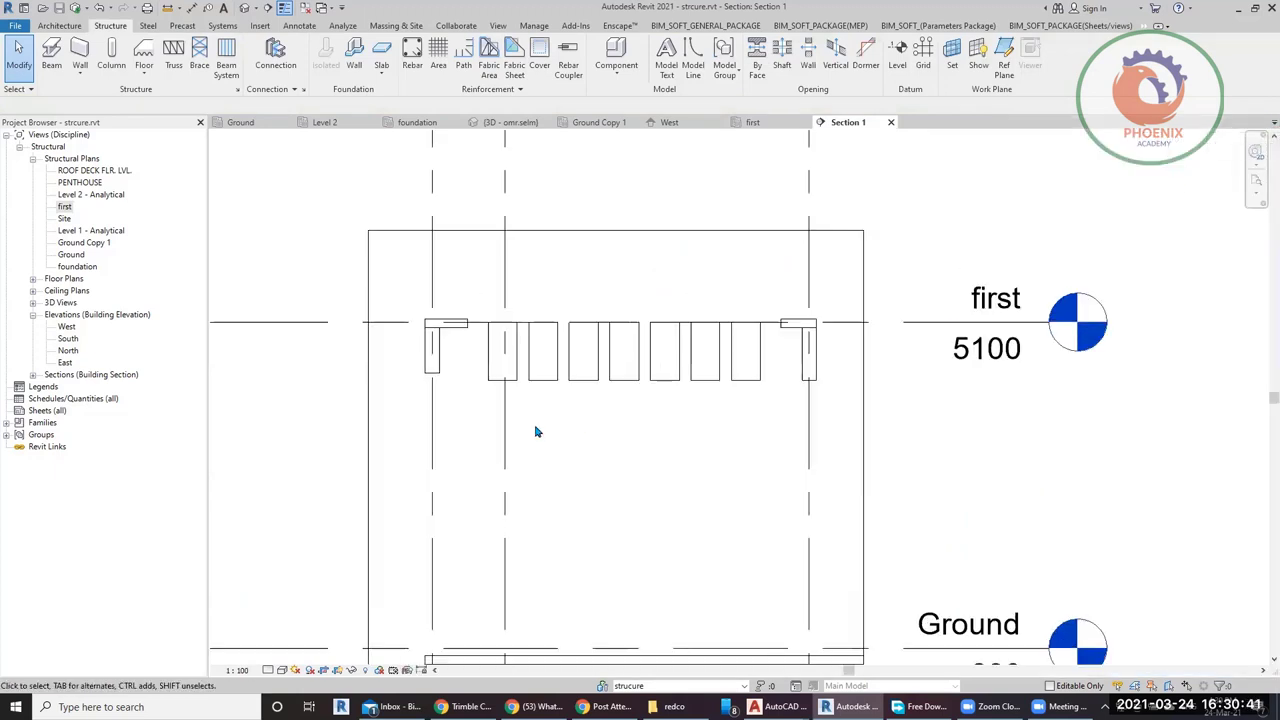
scroll(474, 329, up, 3)
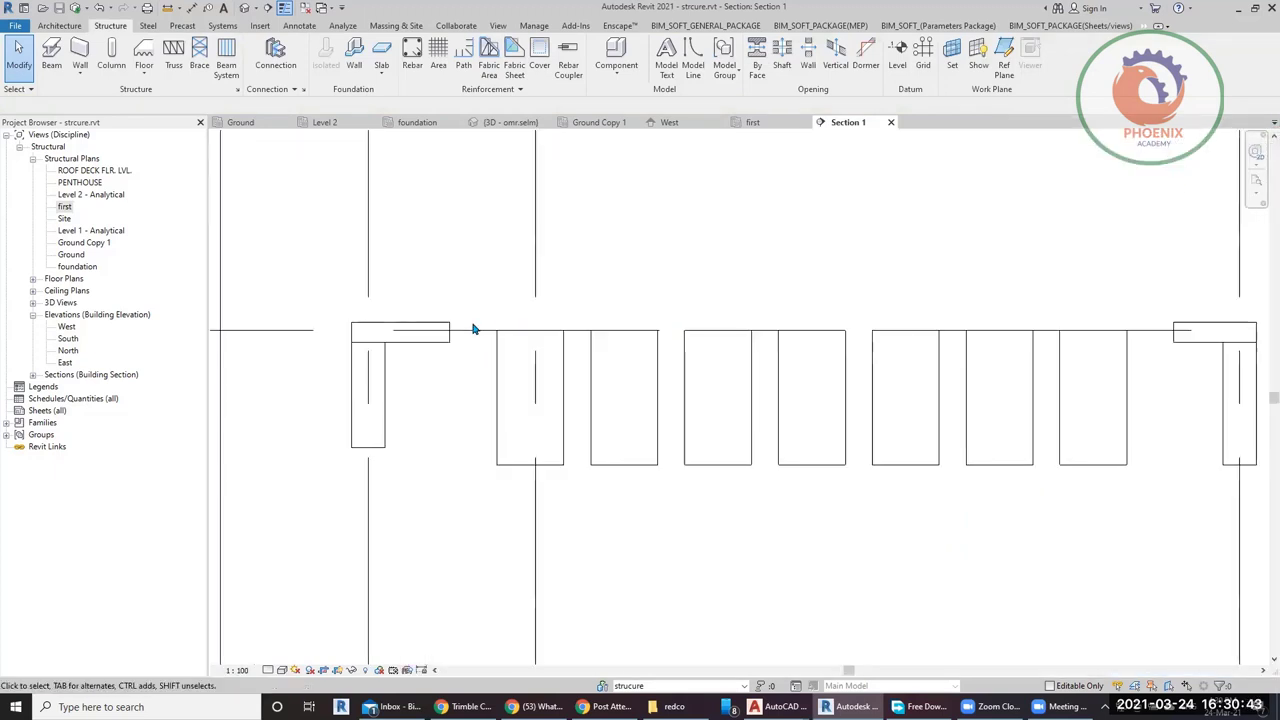
scroll(474, 329, up, 2)
scroll(480, 332, down, 5)
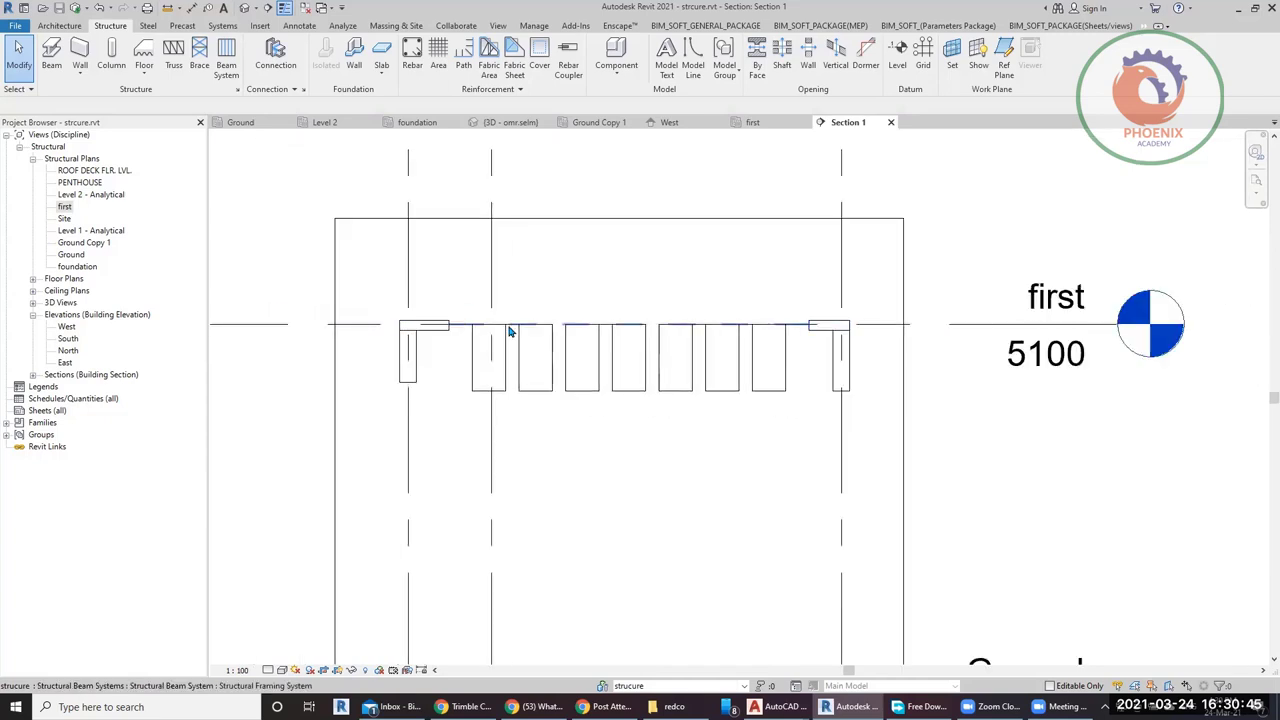
click(467, 367)
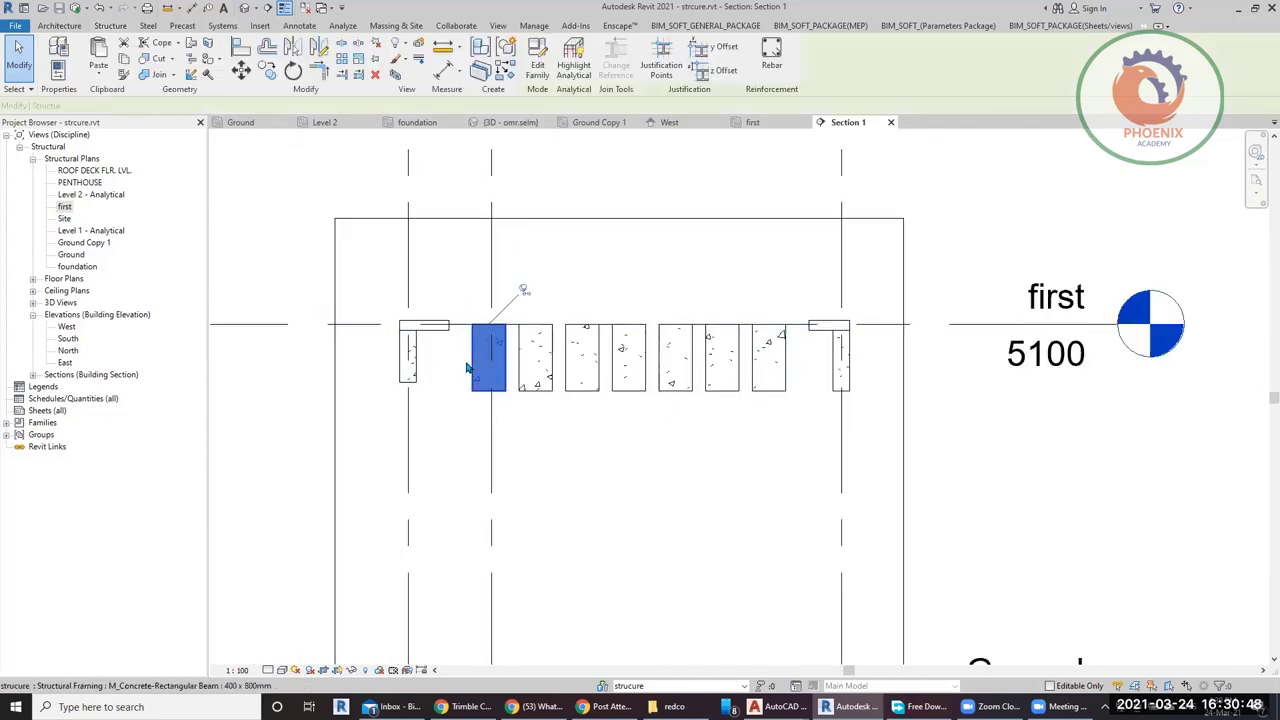
ctrl+click(522, 393)
ctrl+click(572, 392)
ctrl+click(640, 393)
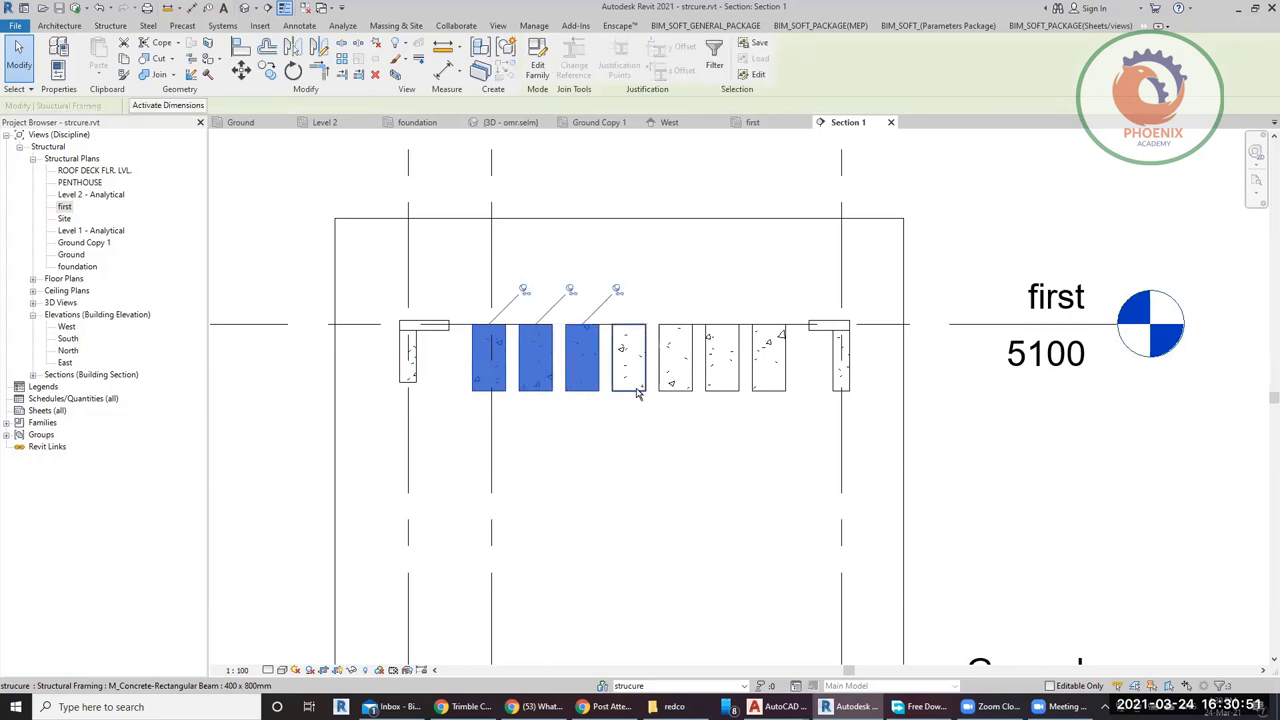
ctrl+click(686, 384)
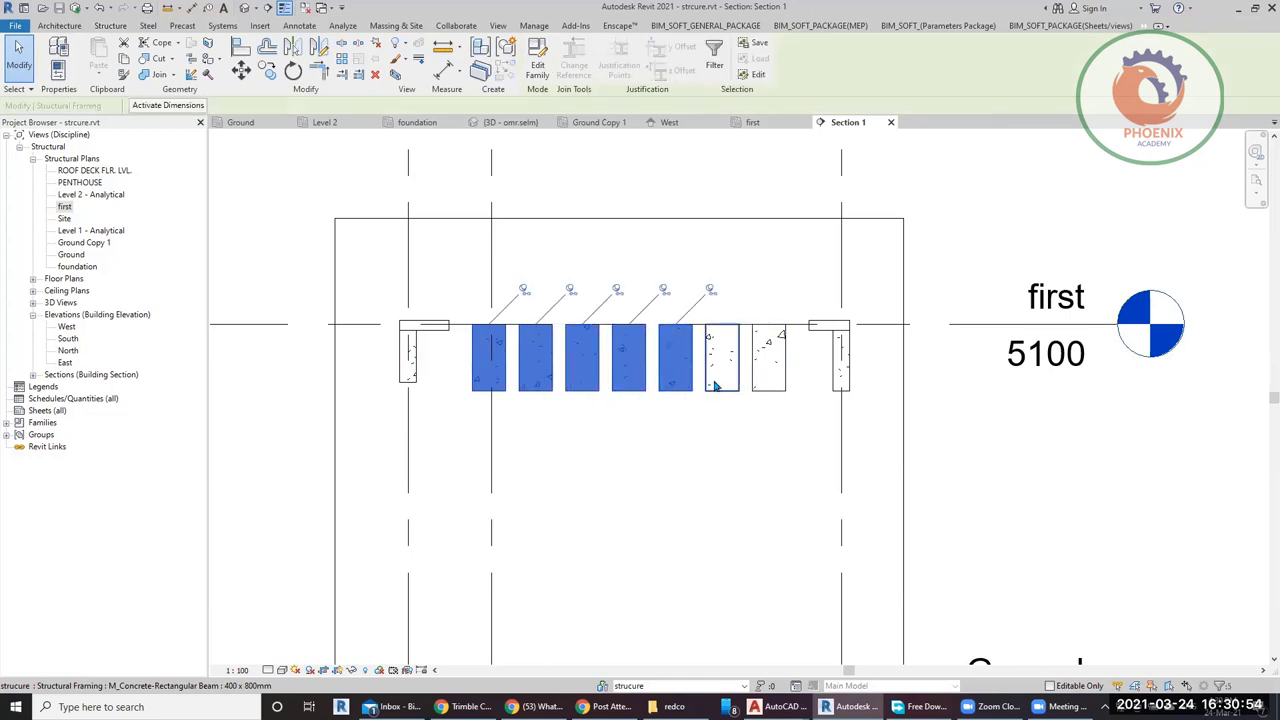
key(Escape)
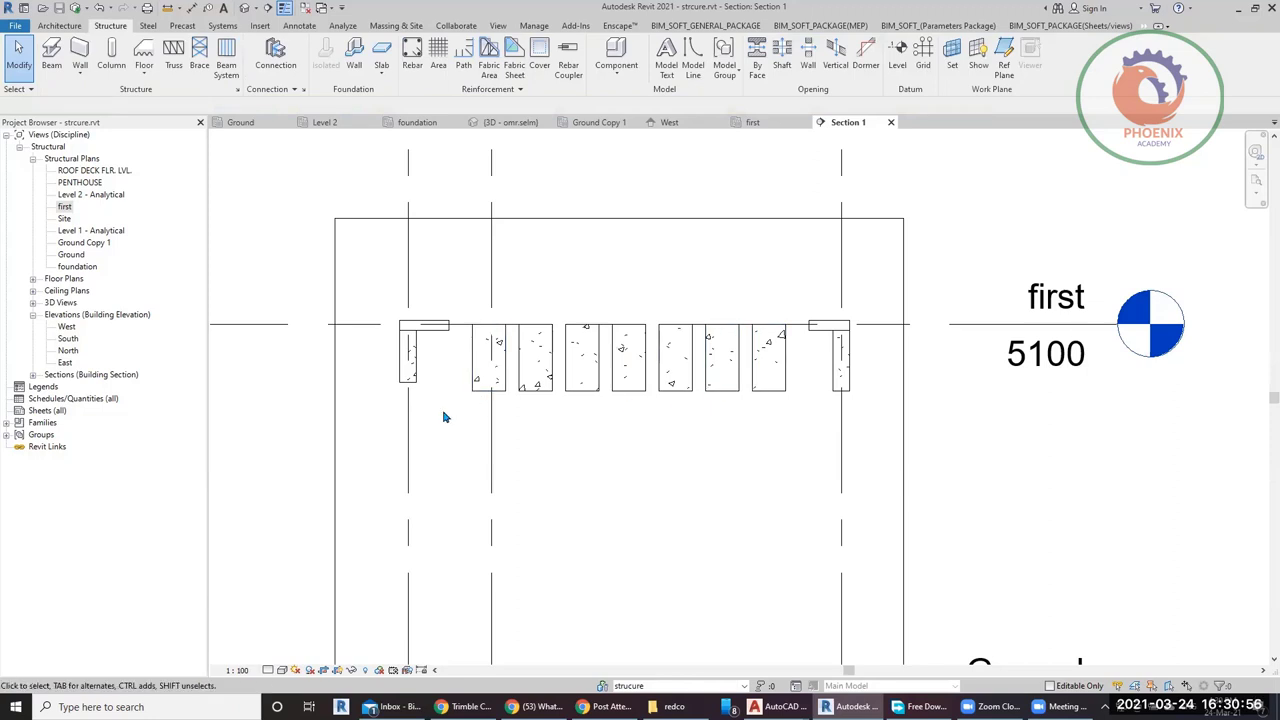
Move all seven R2 ribs together toward grid A so the first rib's side meets the end of the slab edge.
drag(445, 417, 798, 280)
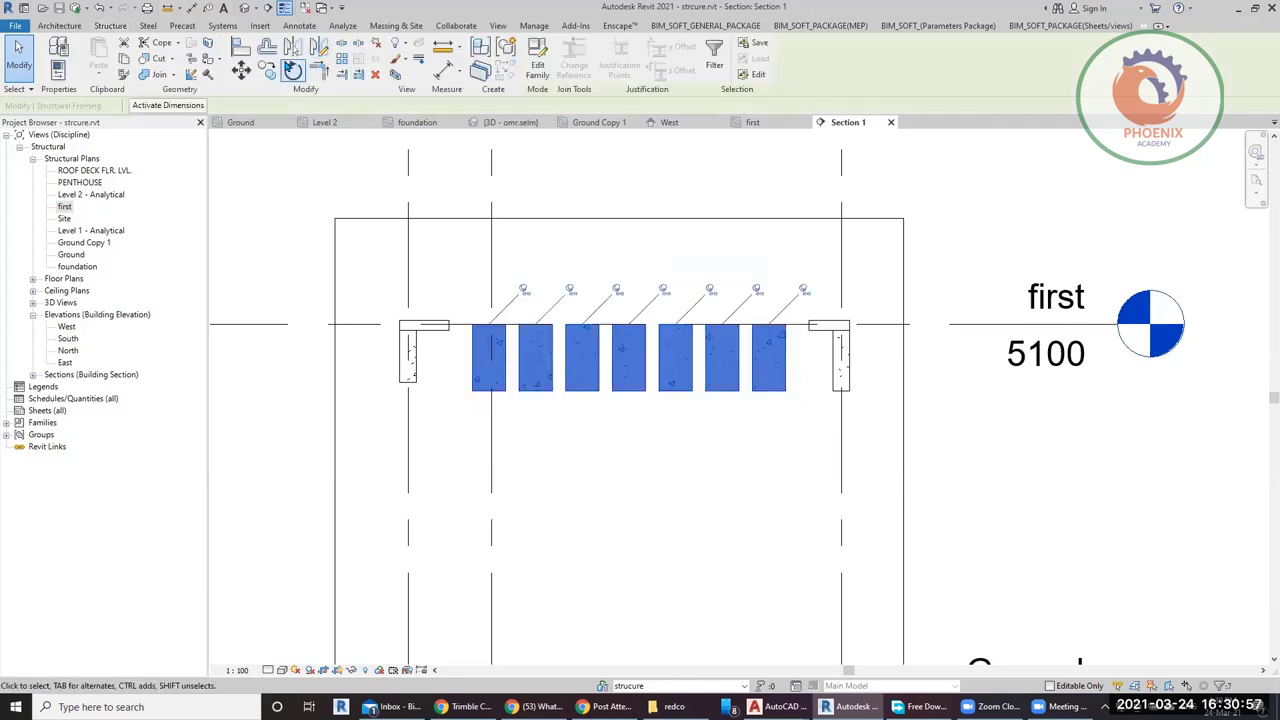
click(373, 50)
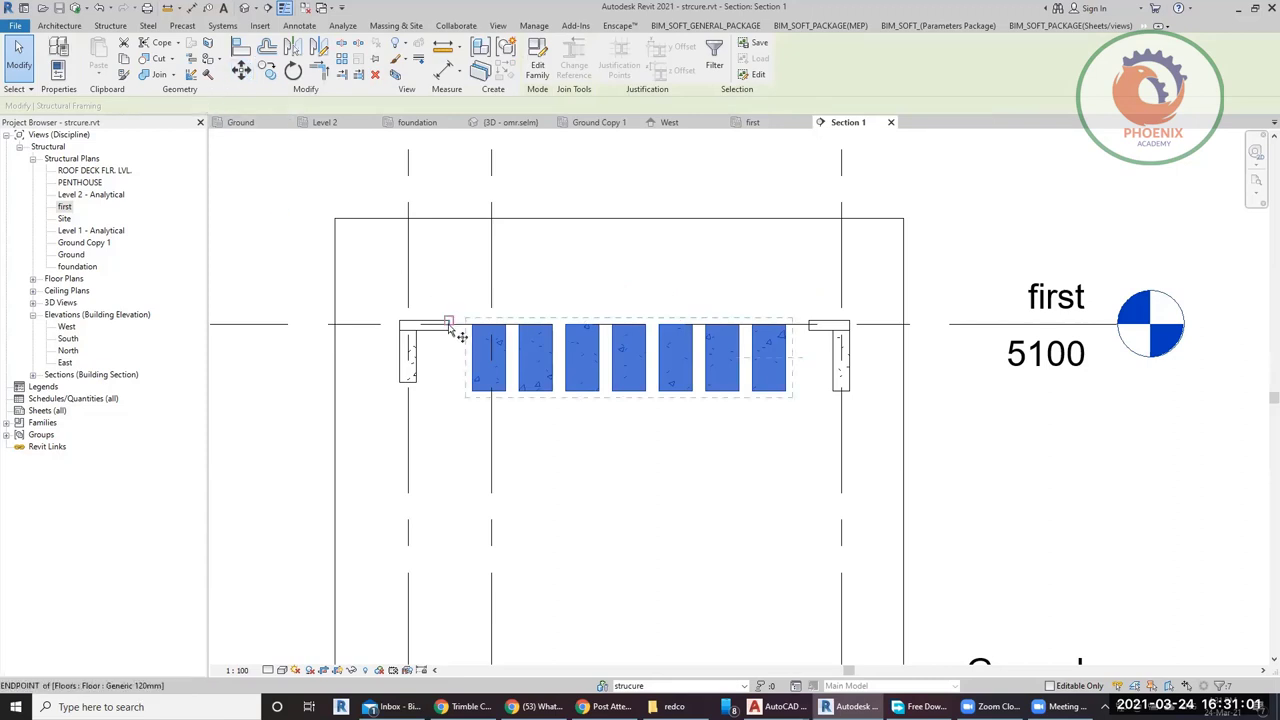
scroll(455, 335, up, 3)
click(500, 309)
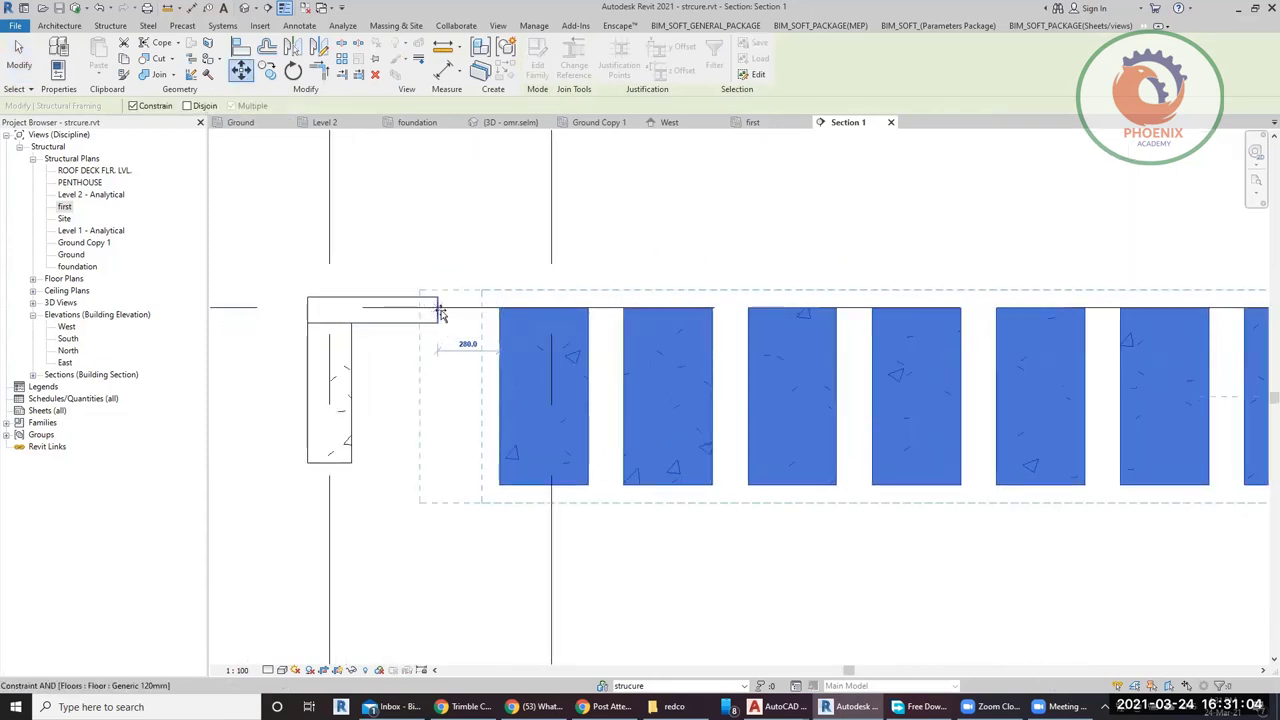
click(440, 312)
scroll(560, 360, down, 3)
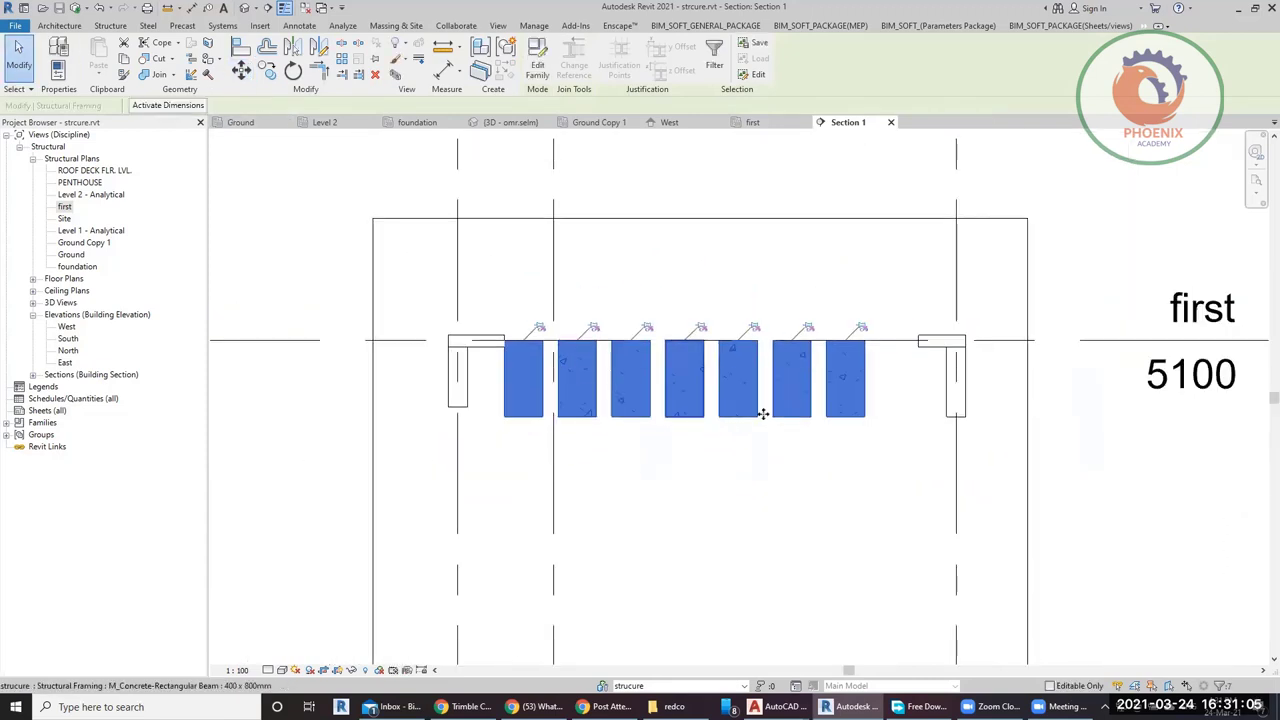
click(848, 437)
Copy the last R2 rib 560 mm toward grid C to fill the gap beside the slab edge there.
click(864, 400)
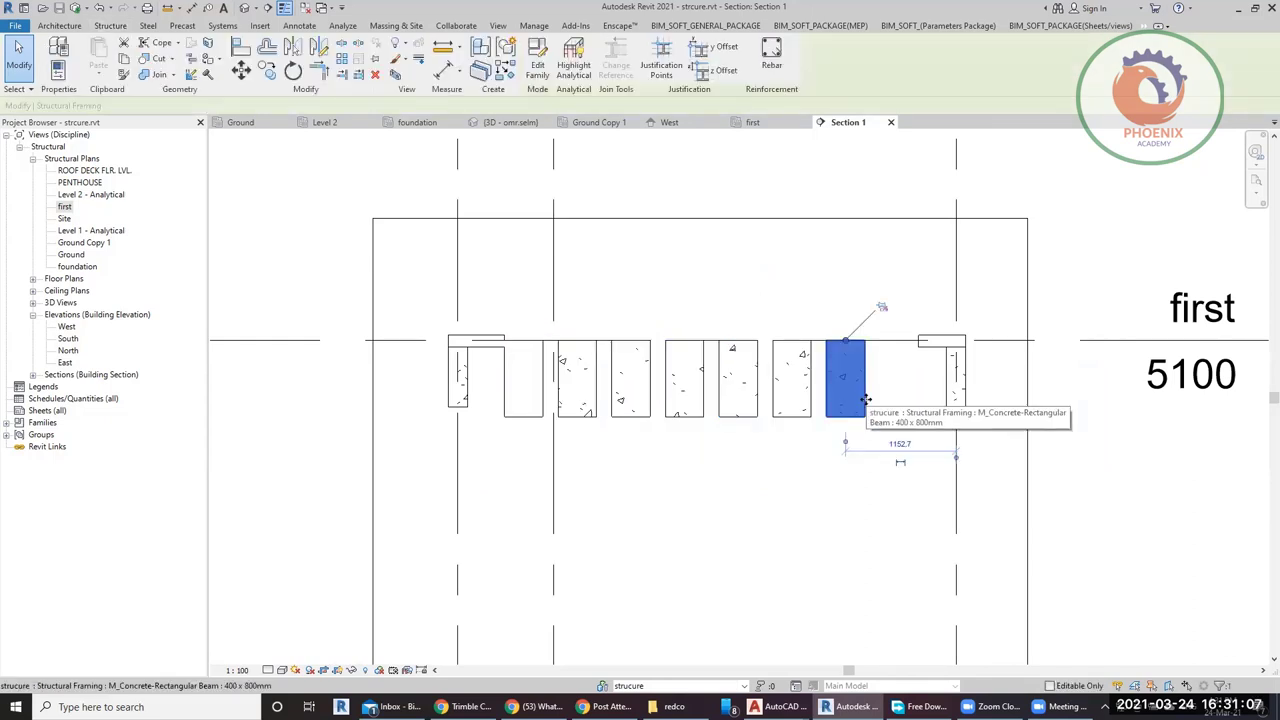
key(m)
key(v)
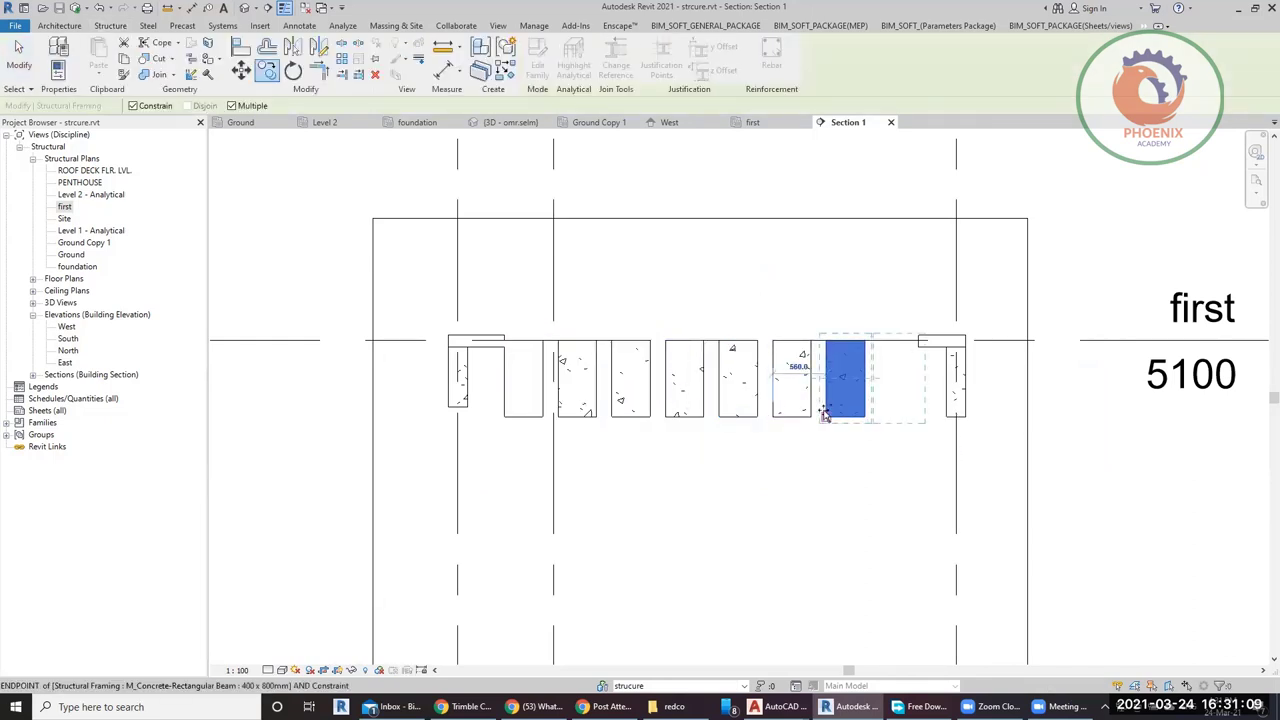
click(824, 414)
click(878, 414)
click(251, 279)
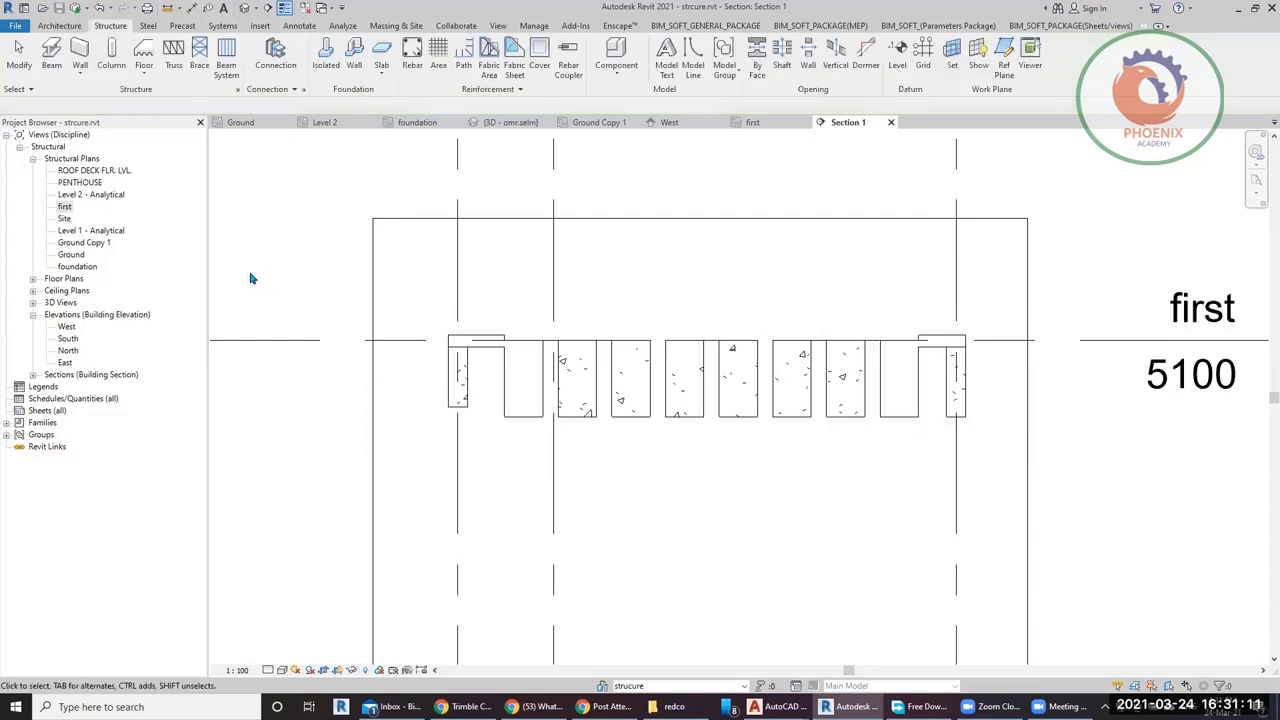
Return to the "first" structural plan, start a structural floor with a rectangular boundary and show its properties.
double_click(64, 206)
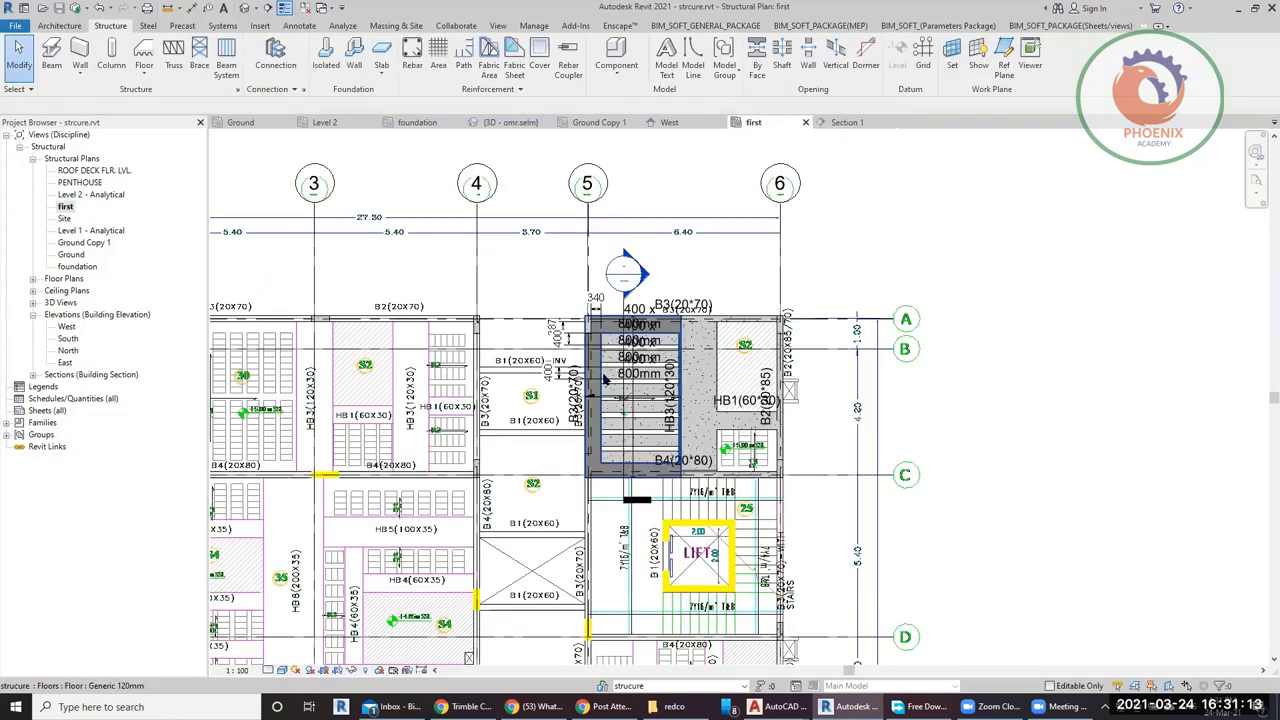
scroll(604, 378, up, 3)
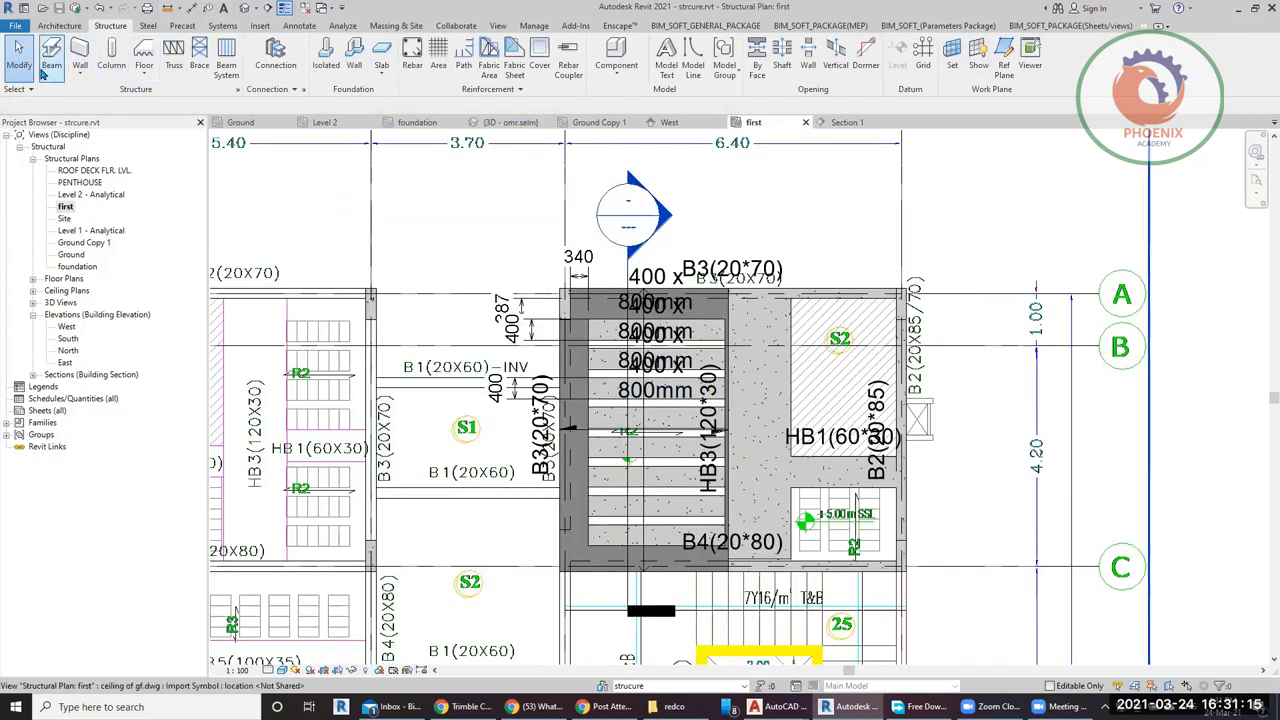
click(144, 68)
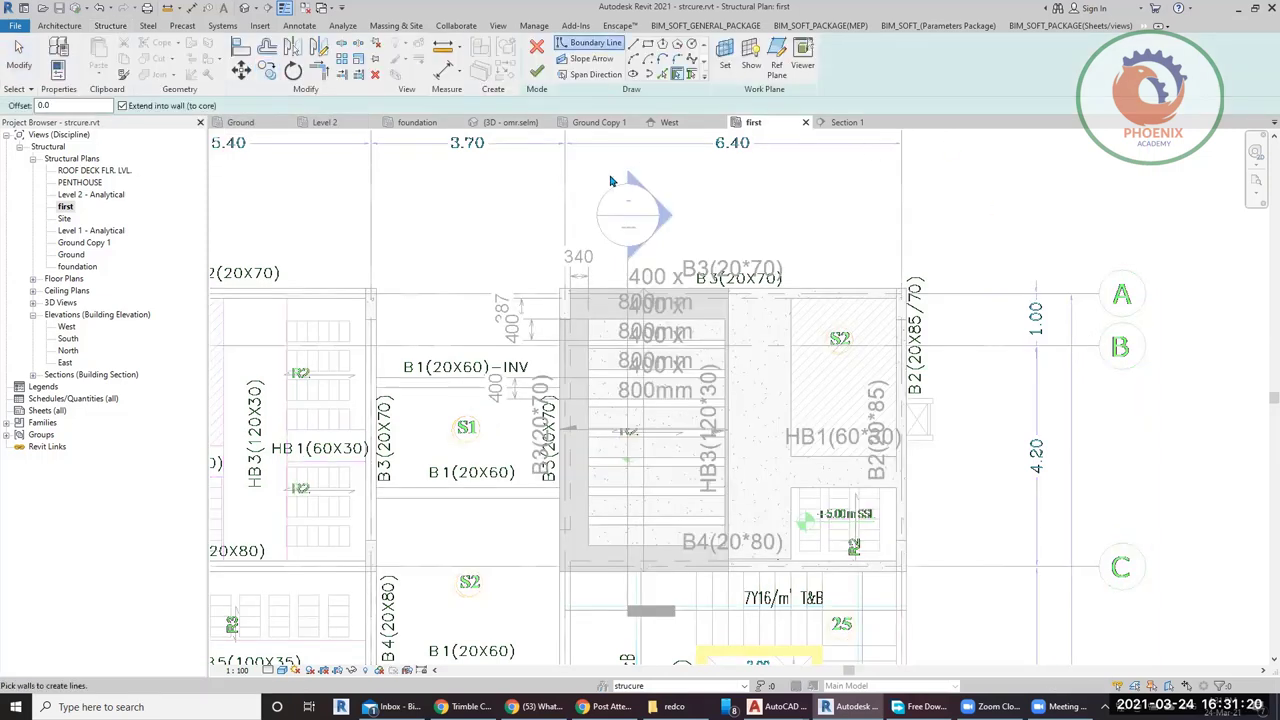
click(648, 44)
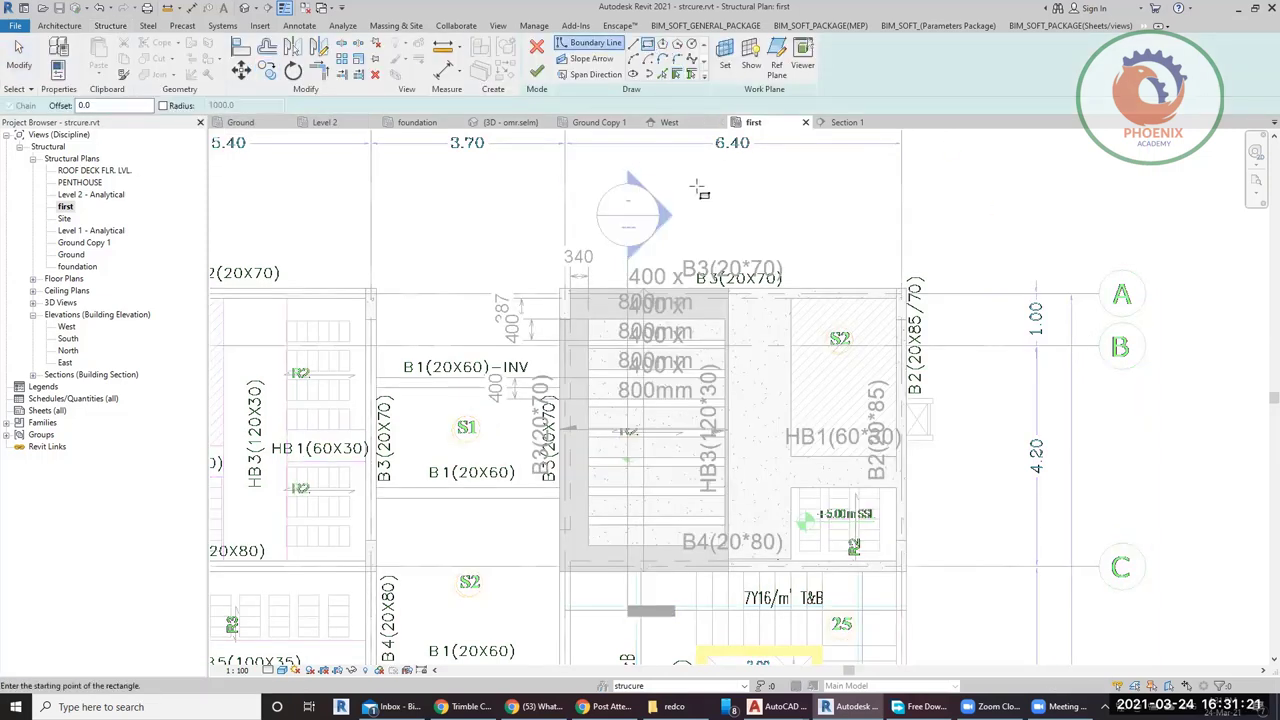
key(ctrl+1)
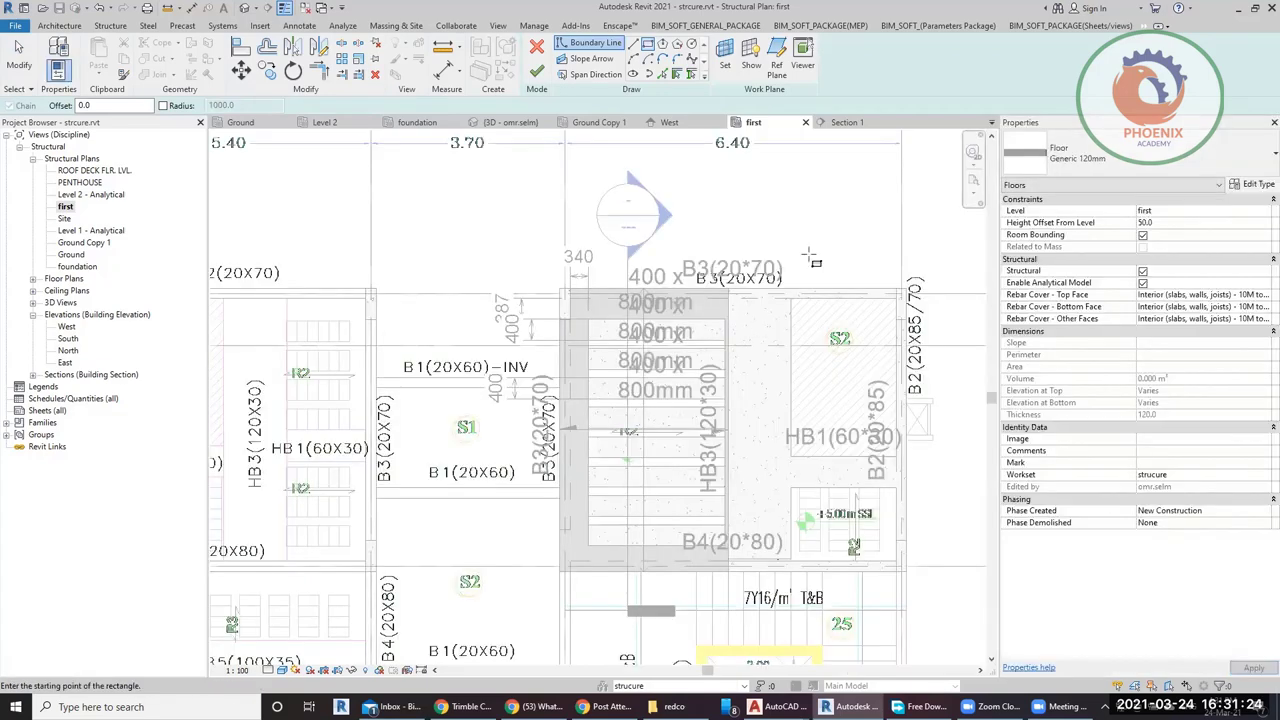
Duplicate the Generic 120mm floor type as "Generic 100mm 2" and set its structure layer thickness to 100 mm.
click(1258, 186)
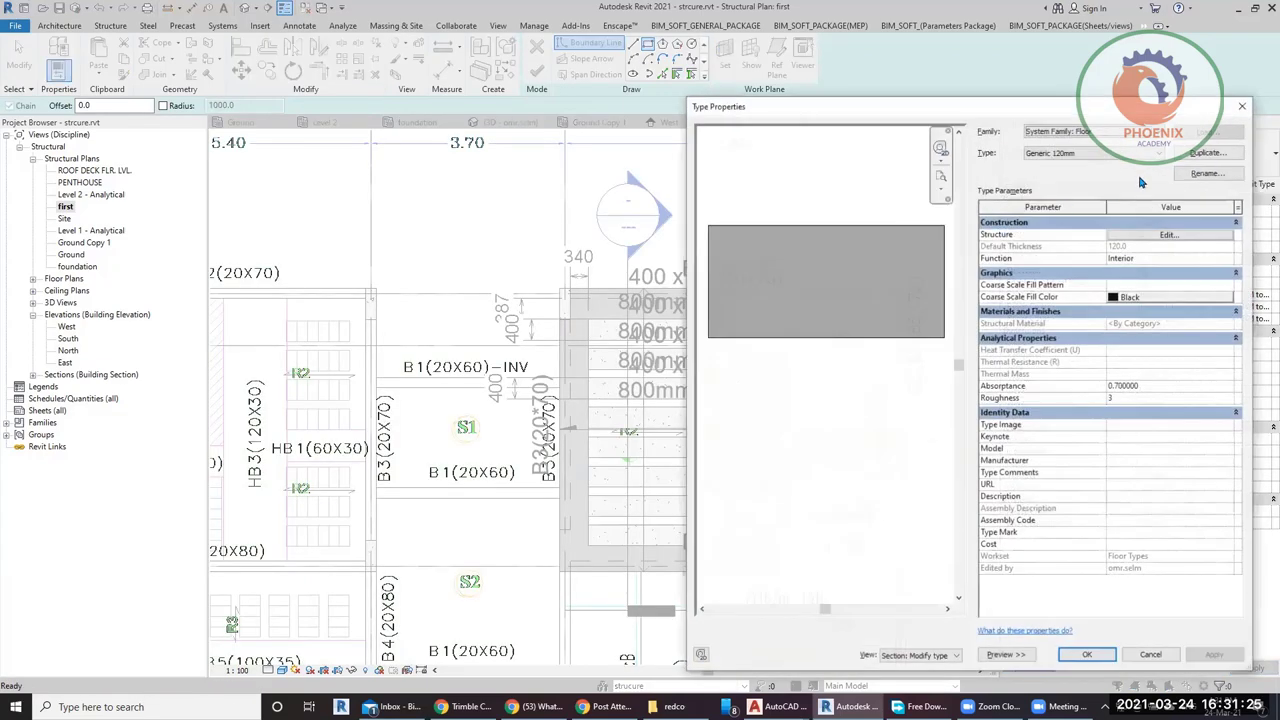
click(1217, 153)
click(900, 315)
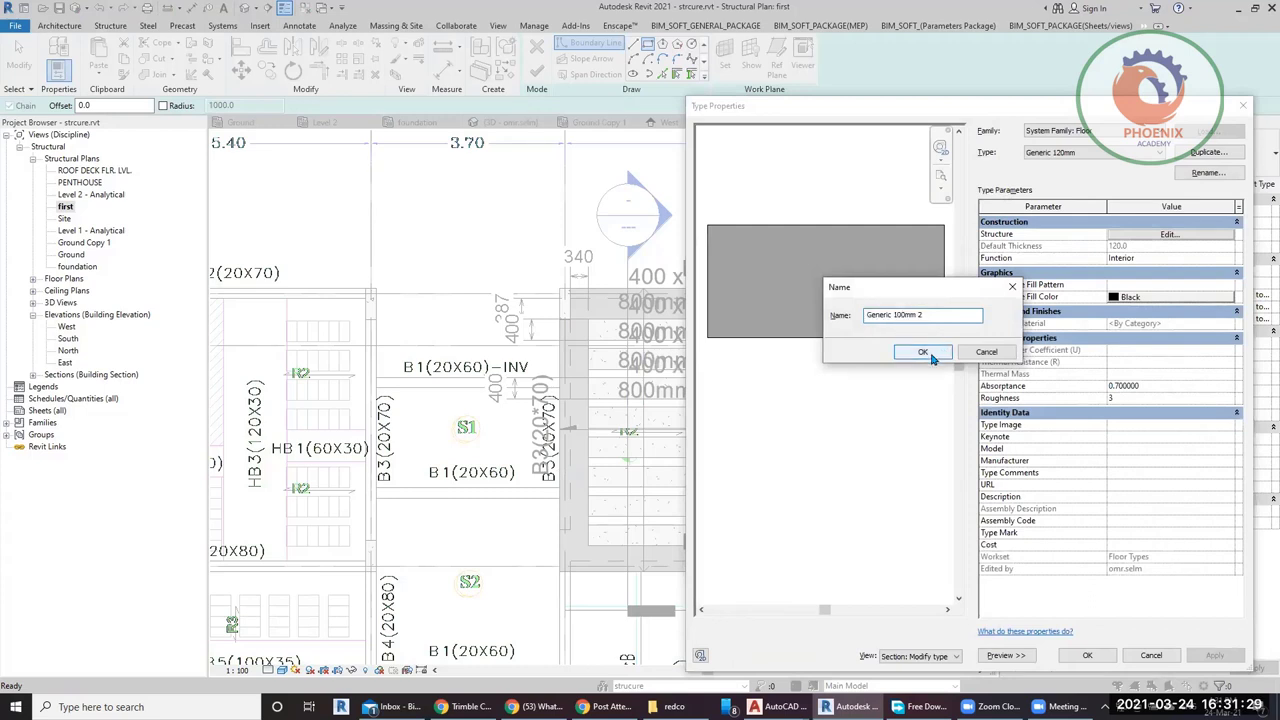
click(923, 352)
click(1169, 234)
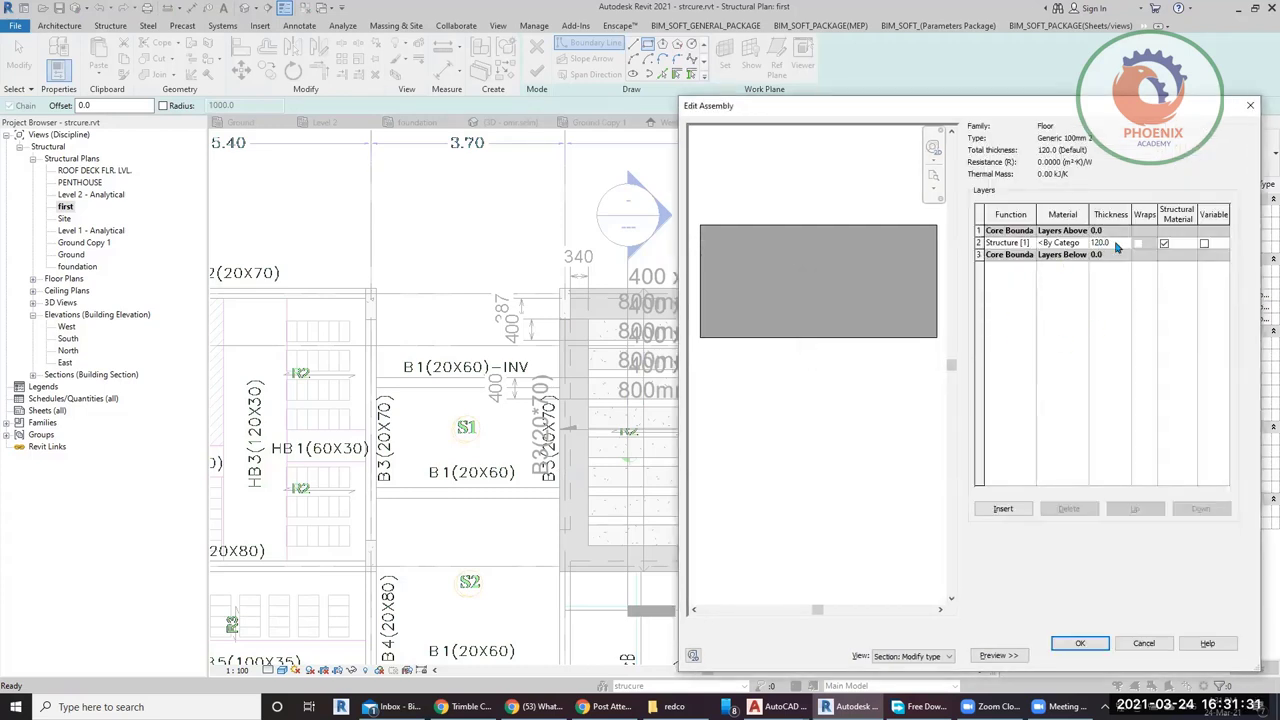
click(1125, 242)
text(10)
click(1055, 644)
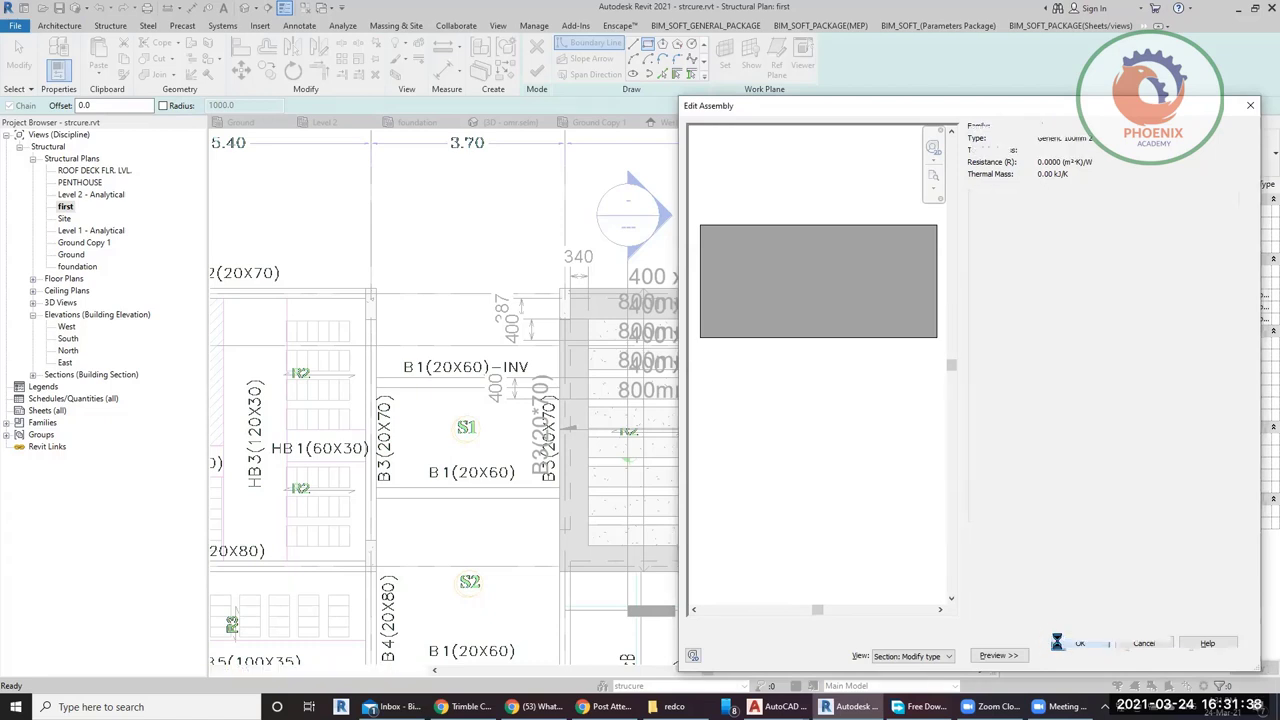
click(1070, 652)
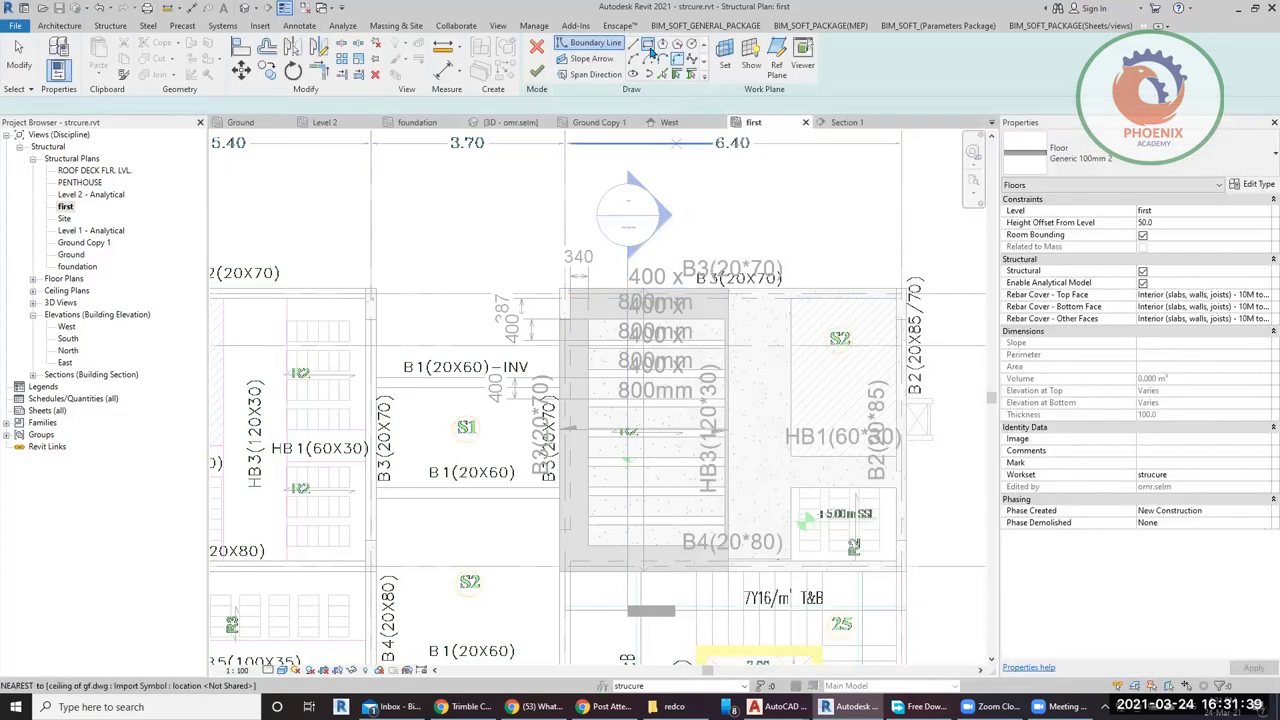
Sketch a 2600 by 4320 mm rectangular floor boundary over the R2 ribs, finish the floor and open the 3D view.
click(588, 320)
click(735, 556)
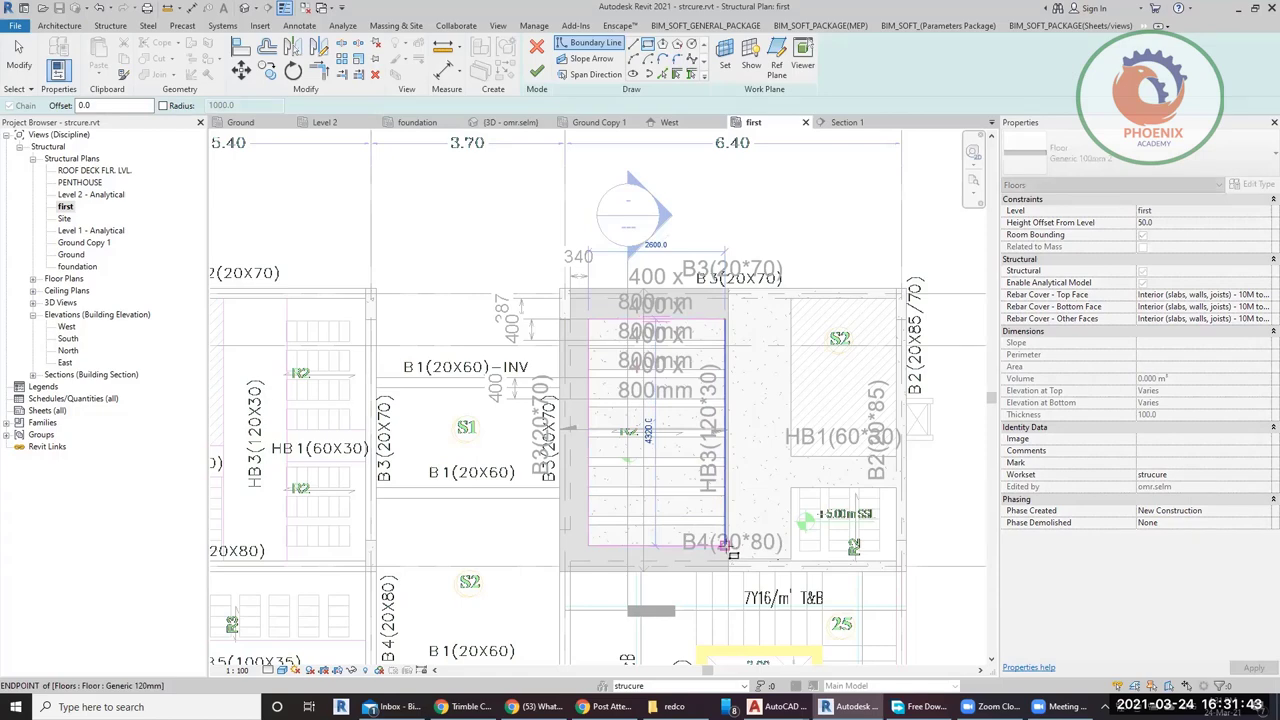
click(537, 71)
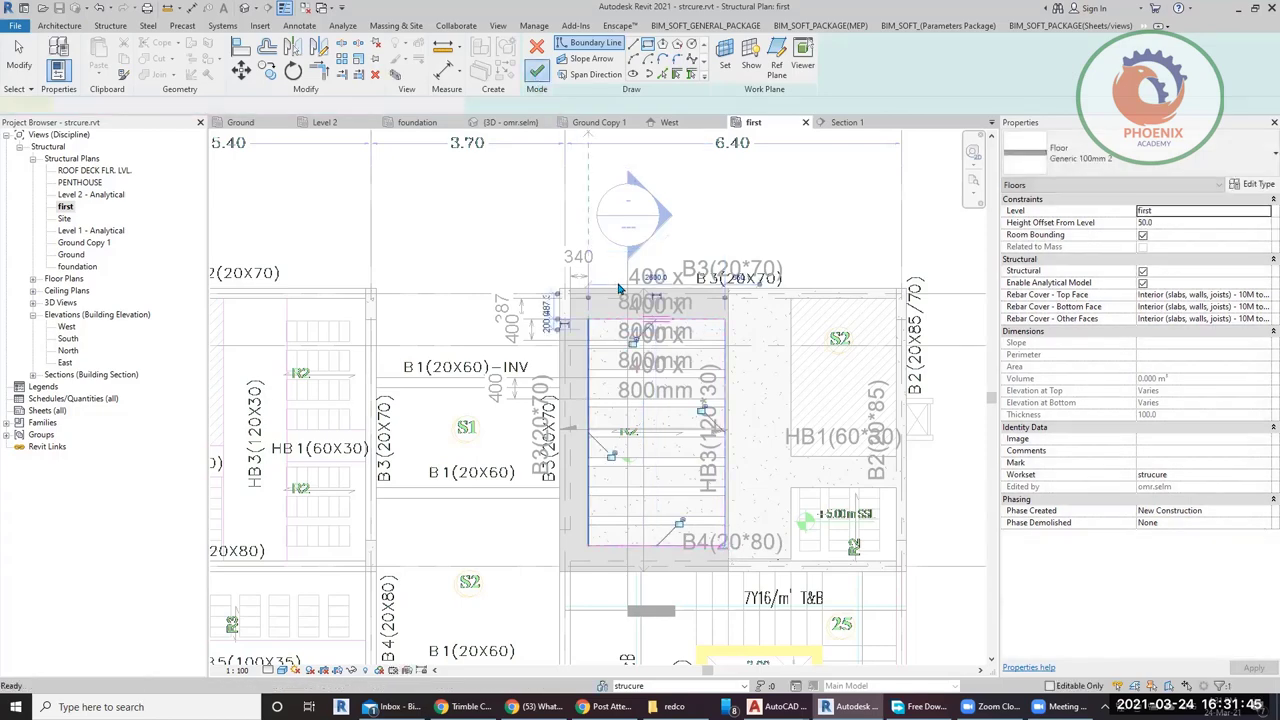
click(240, 8)
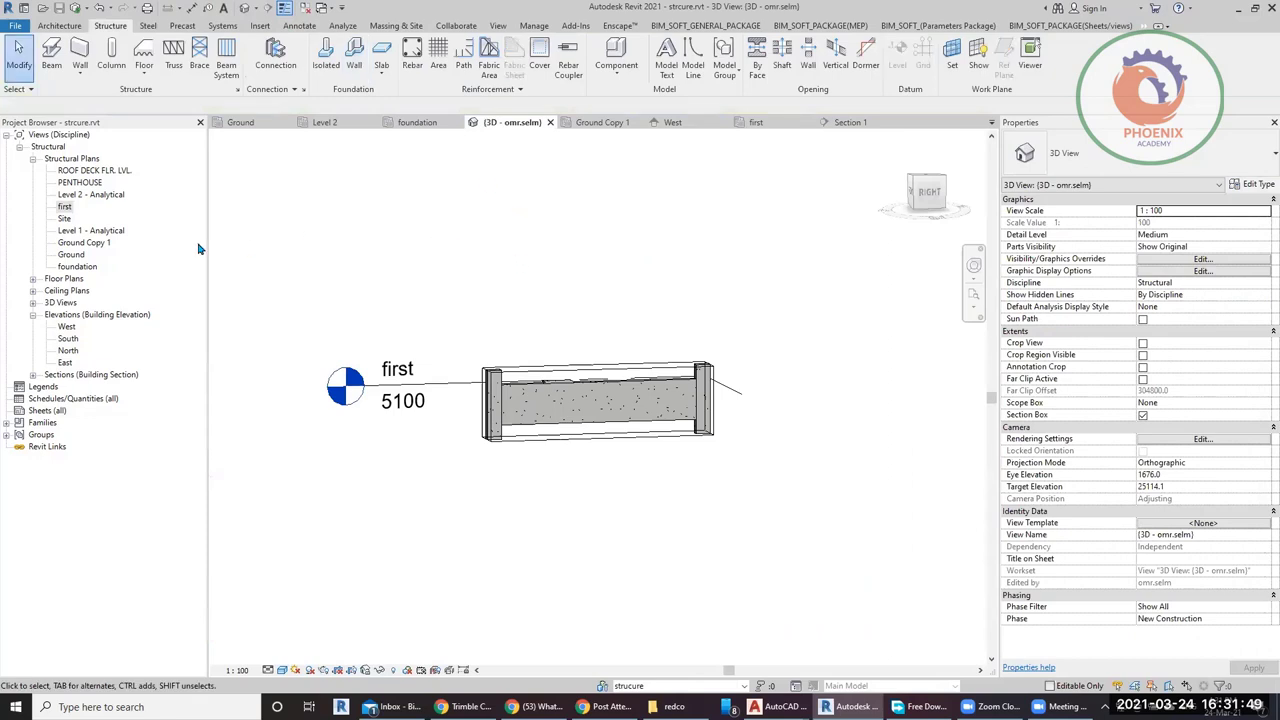
Open the Section 1 view, set its visual style to Shaded and check the ribs under the floor, including the last rib.
click(845, 122)
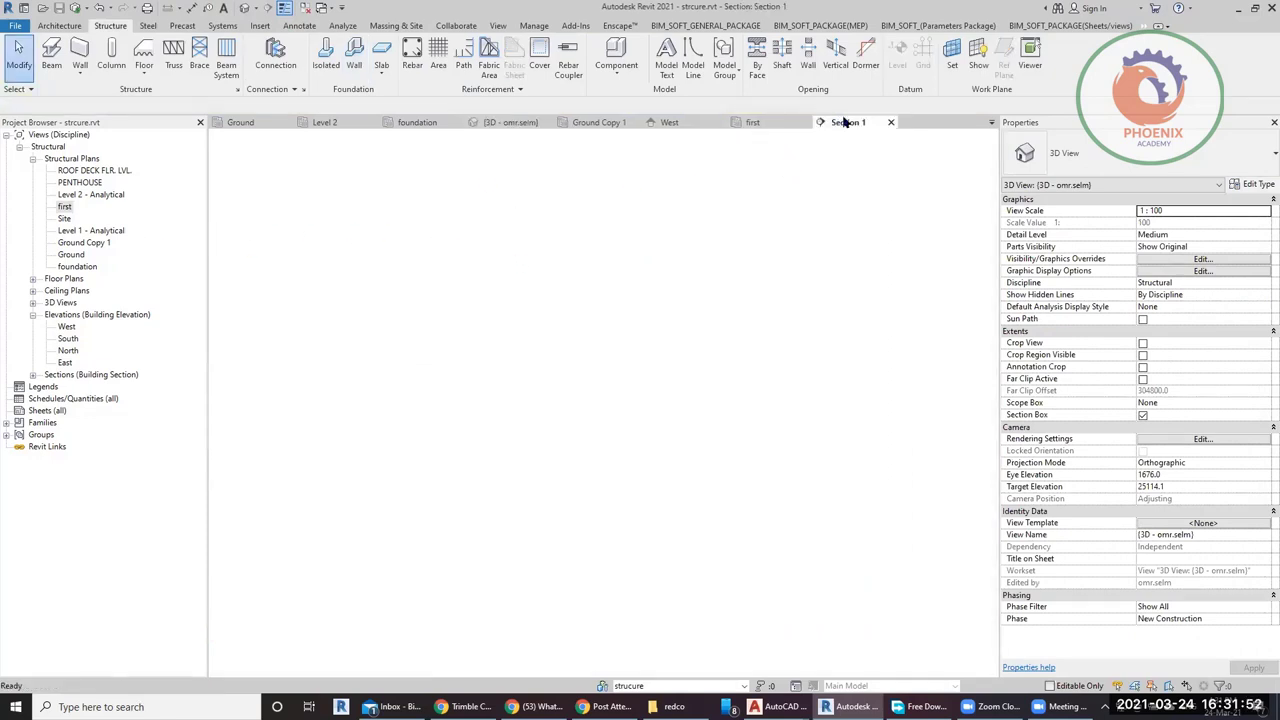
scroll(590, 363, down, 3)
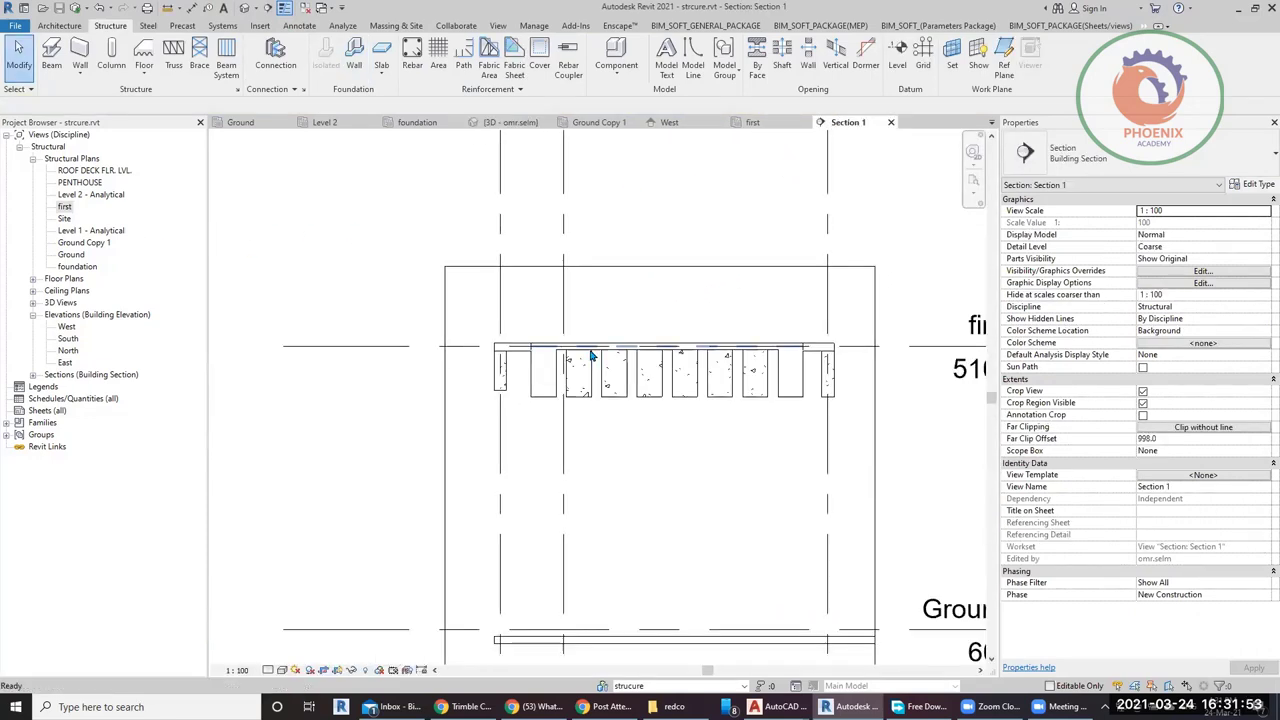
click(280, 671)
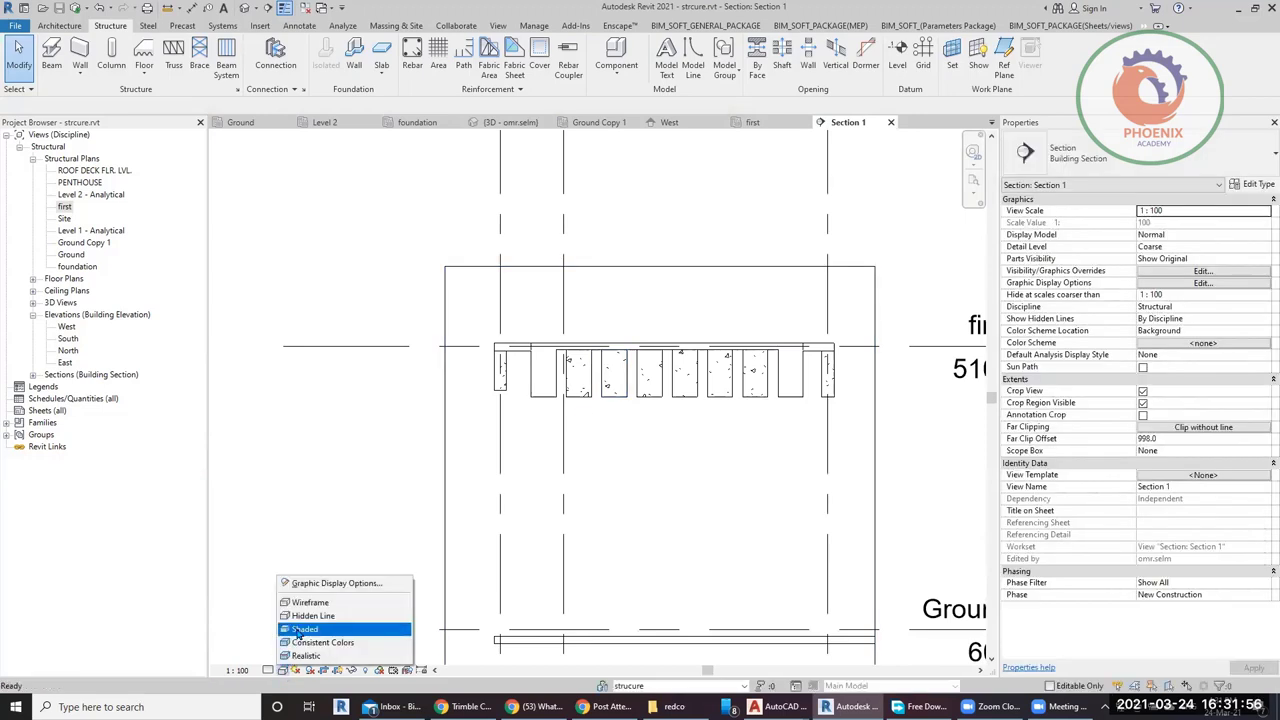
click(305, 629)
scroll(760, 403, up, 3)
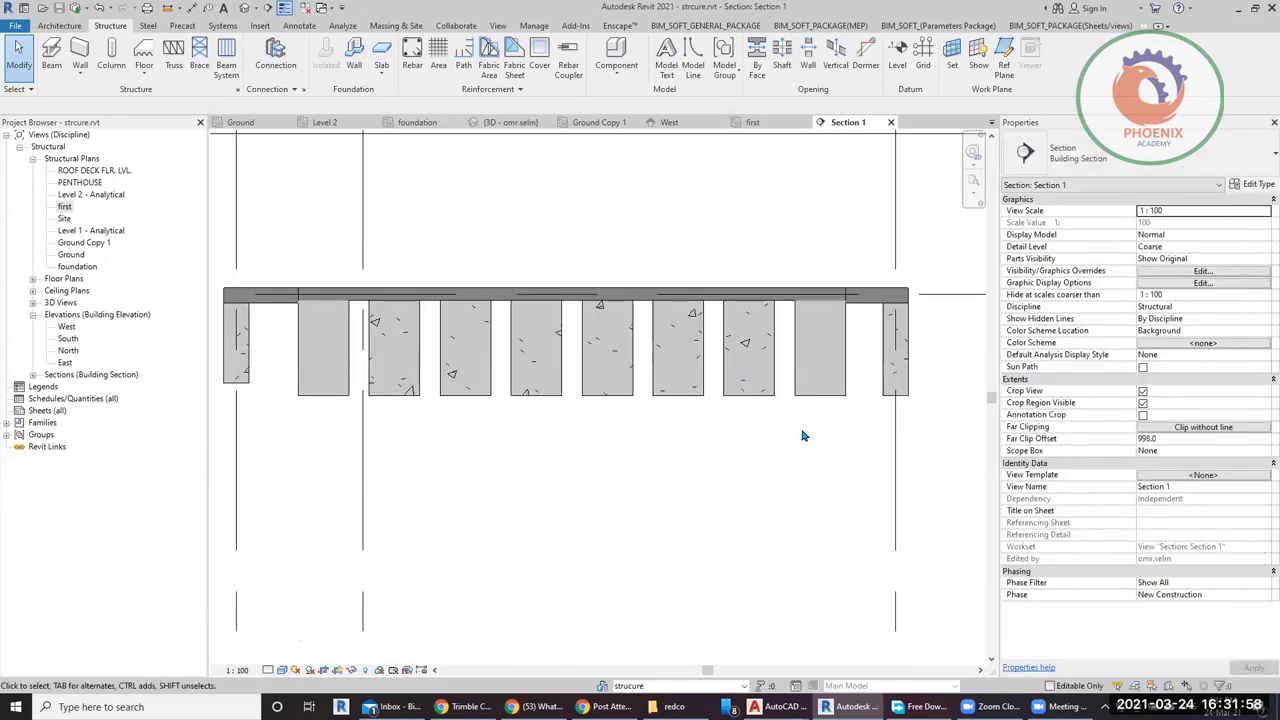
scroll(808, 354, down, 2)
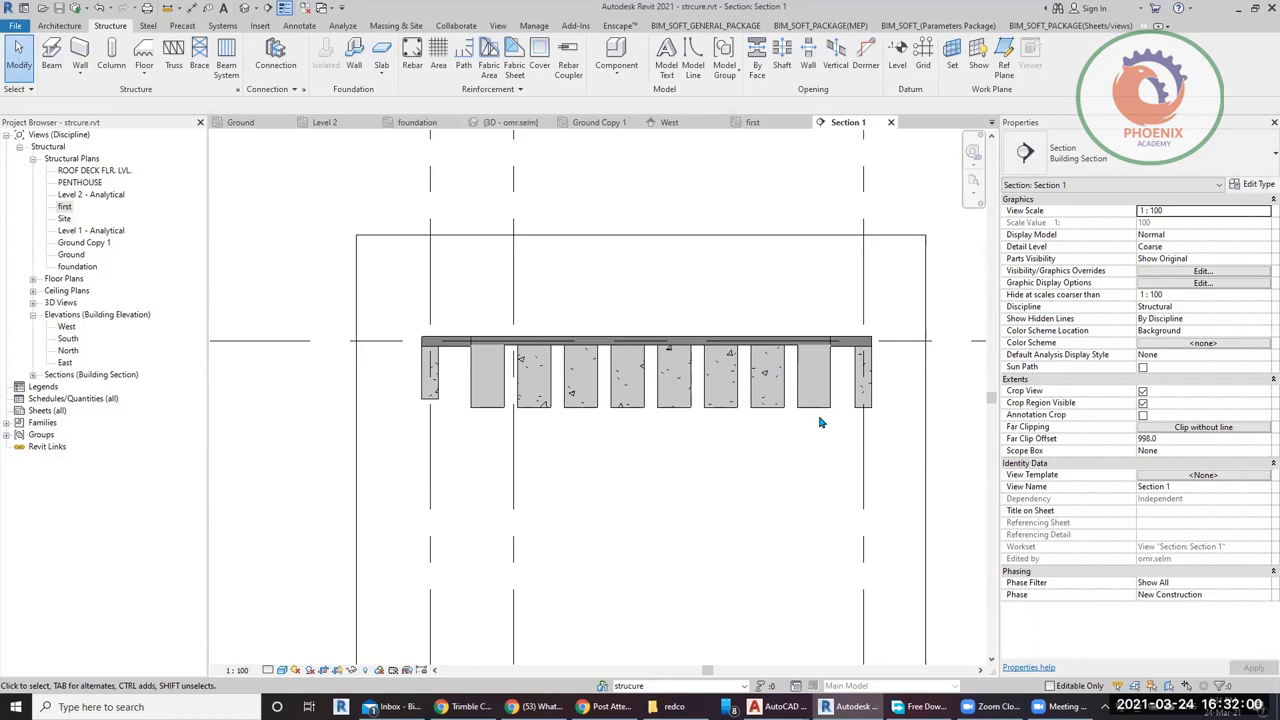
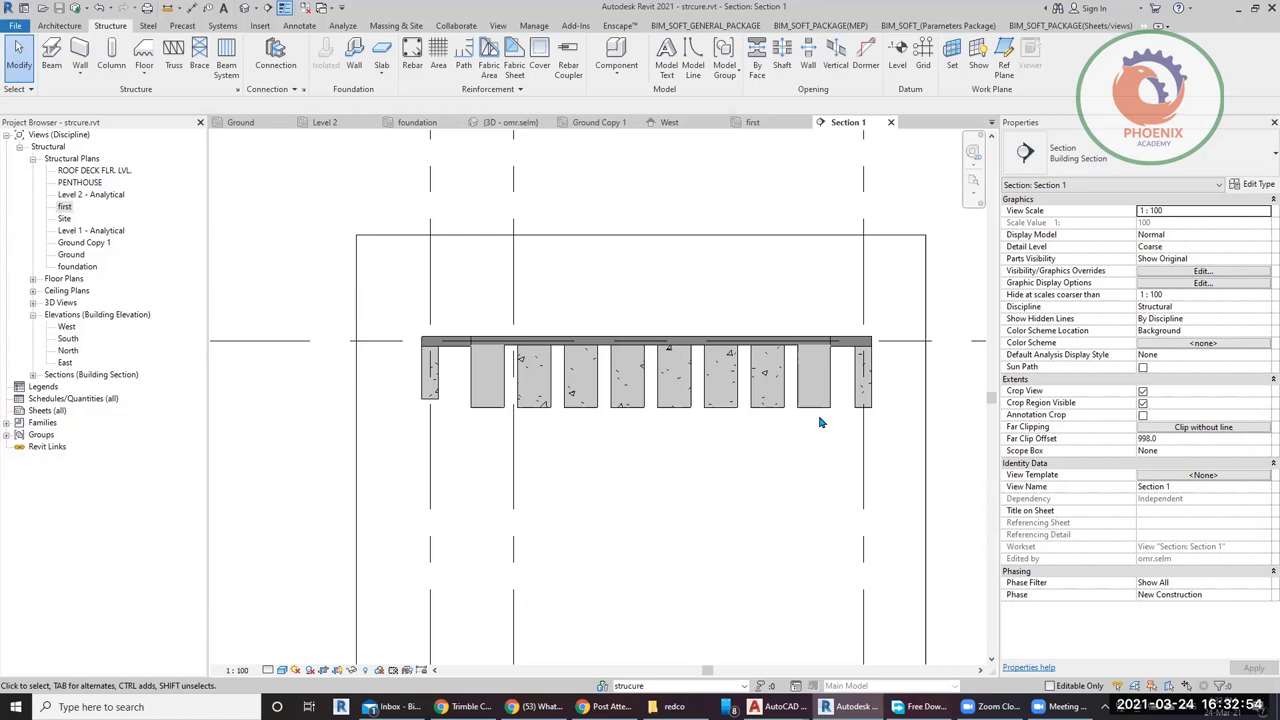
click(817, 402)
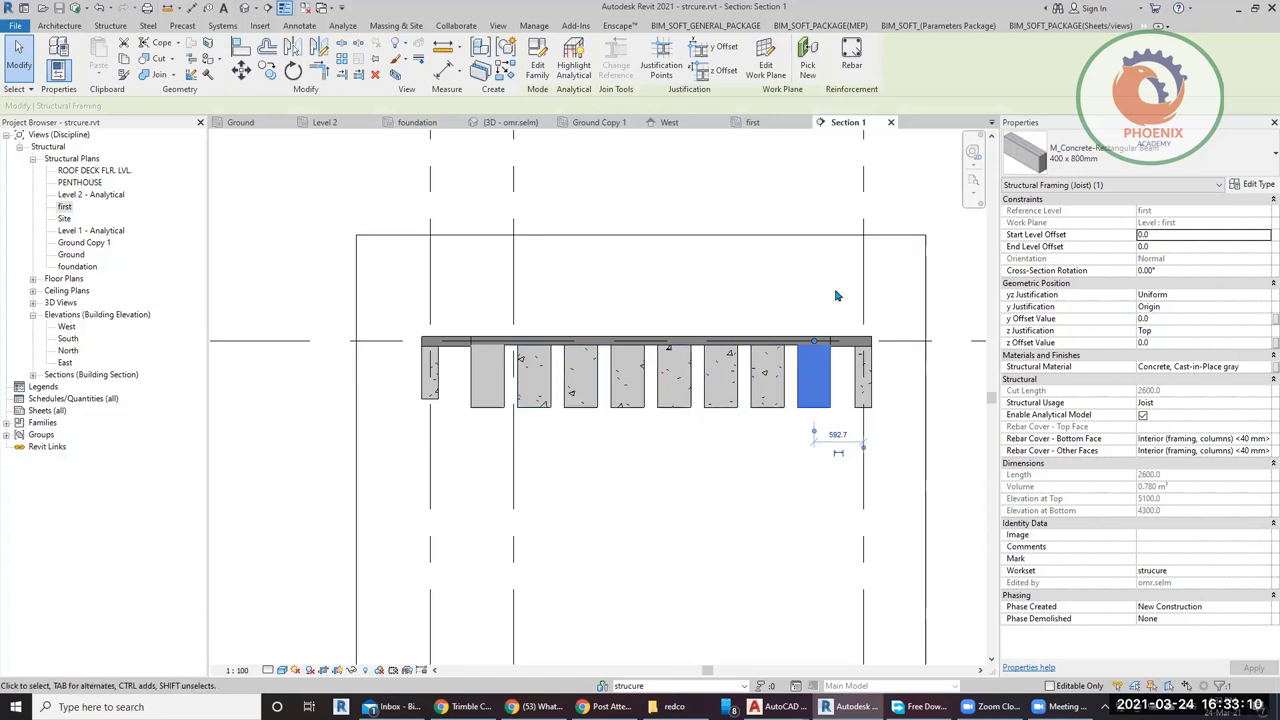
click(618, 176)
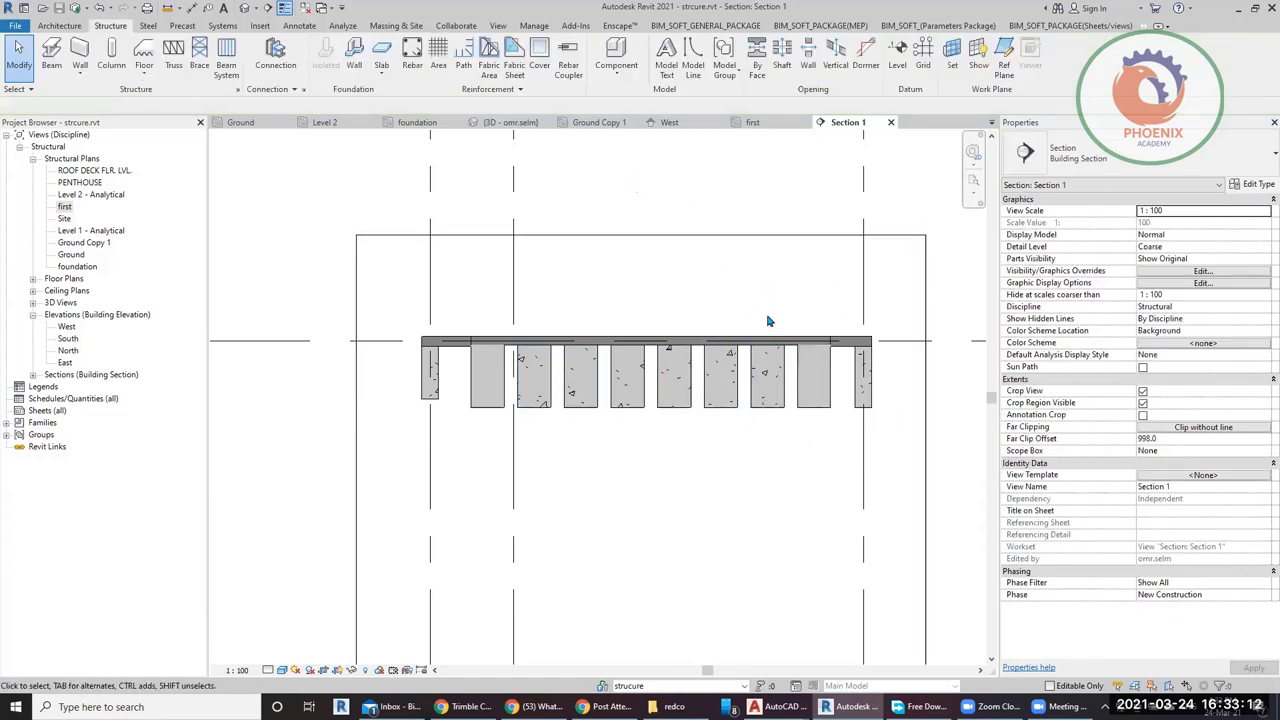
click(51, 52)
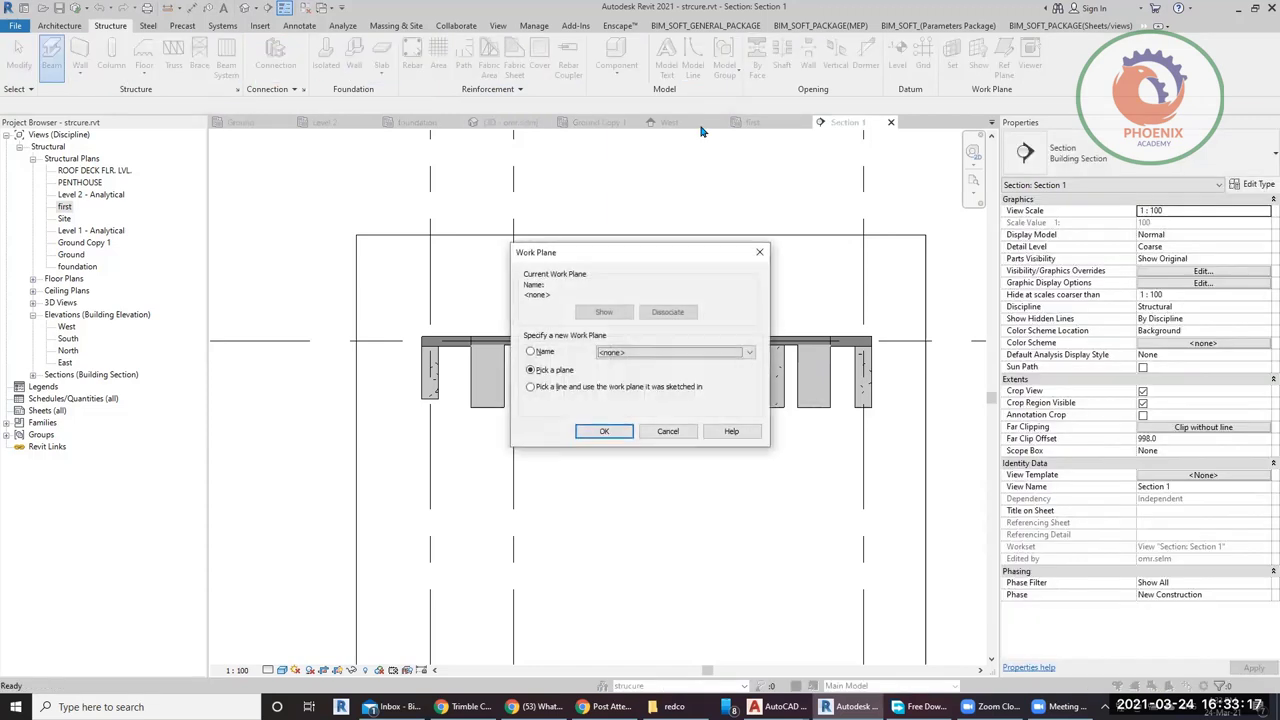
click(650, 431)
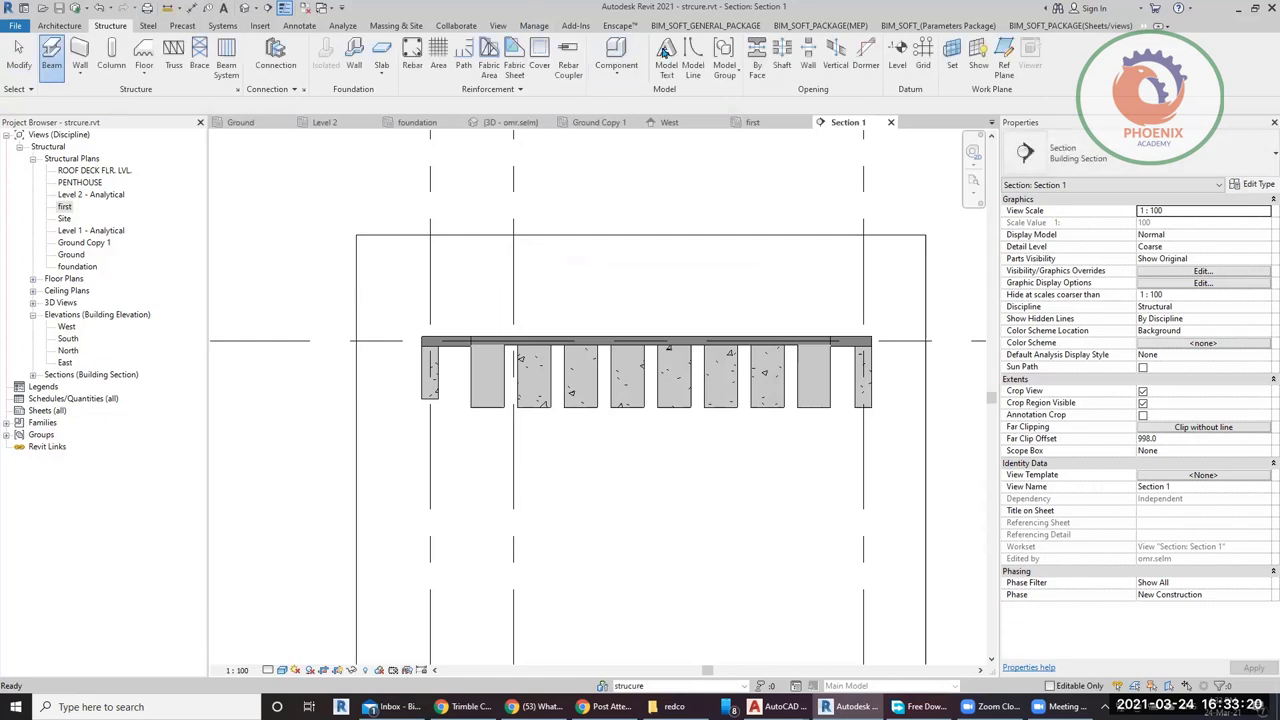
key(Escape)
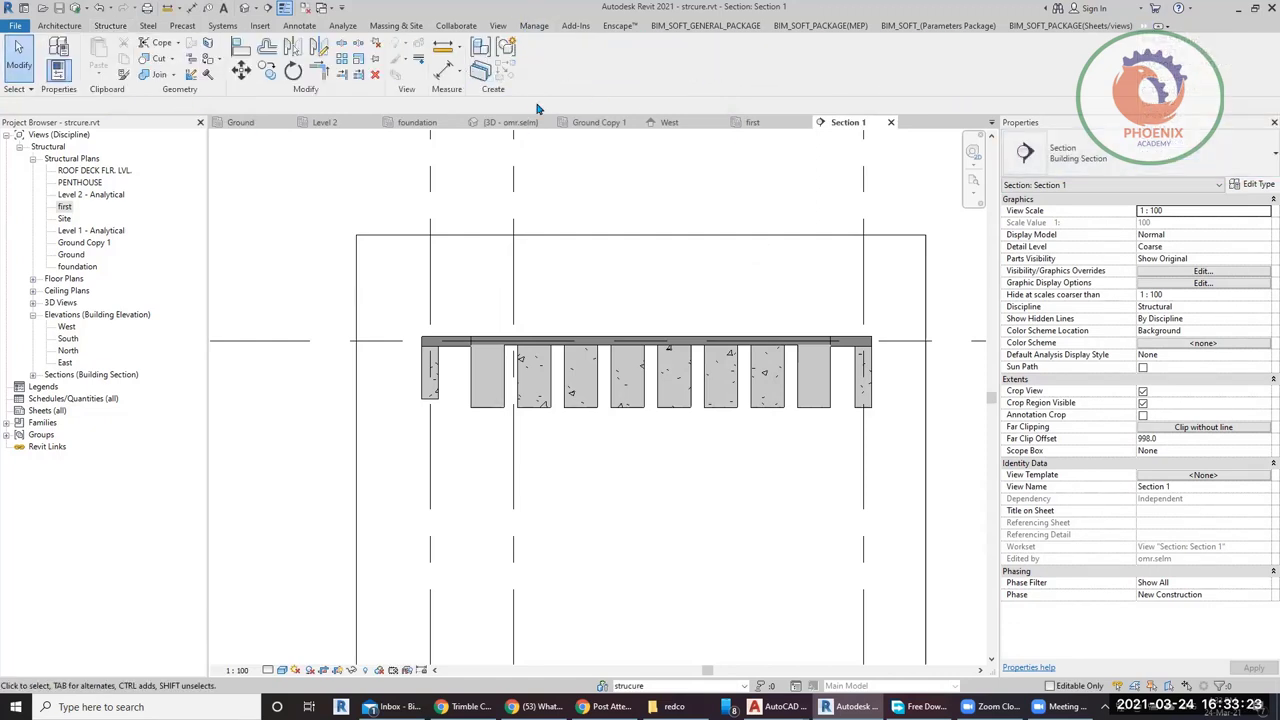
click(108, 26)
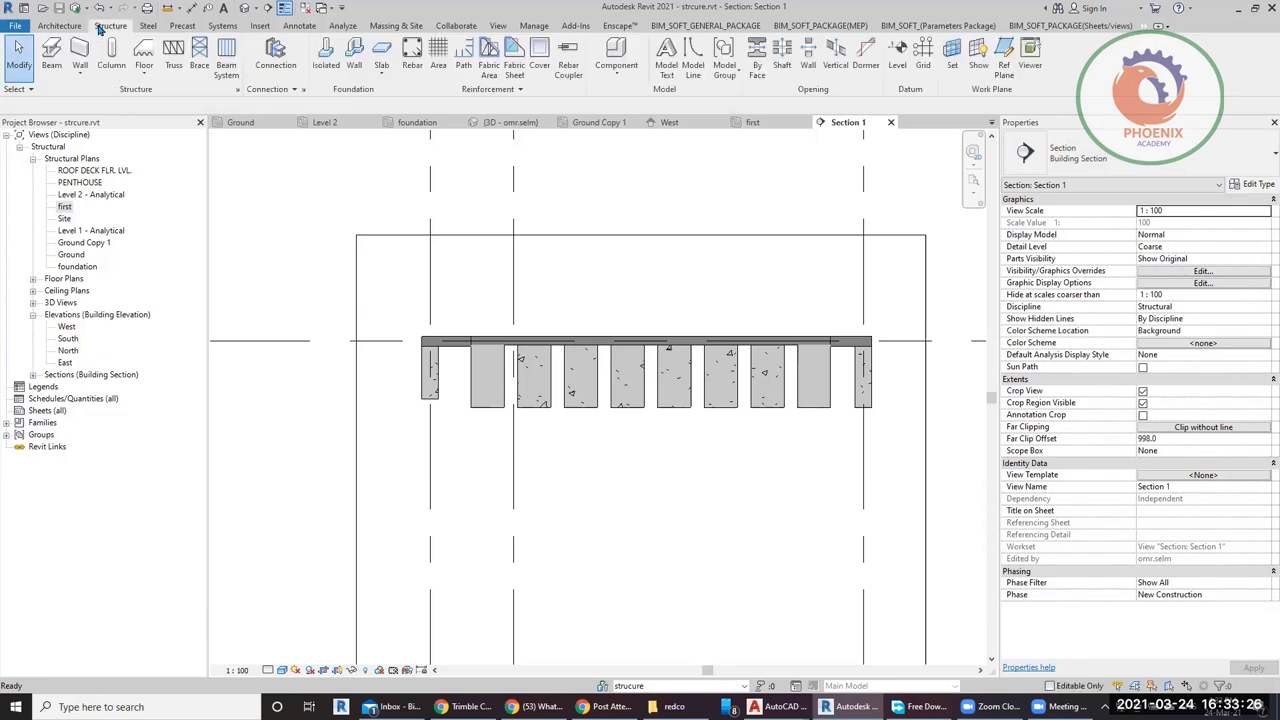
click(51, 55)
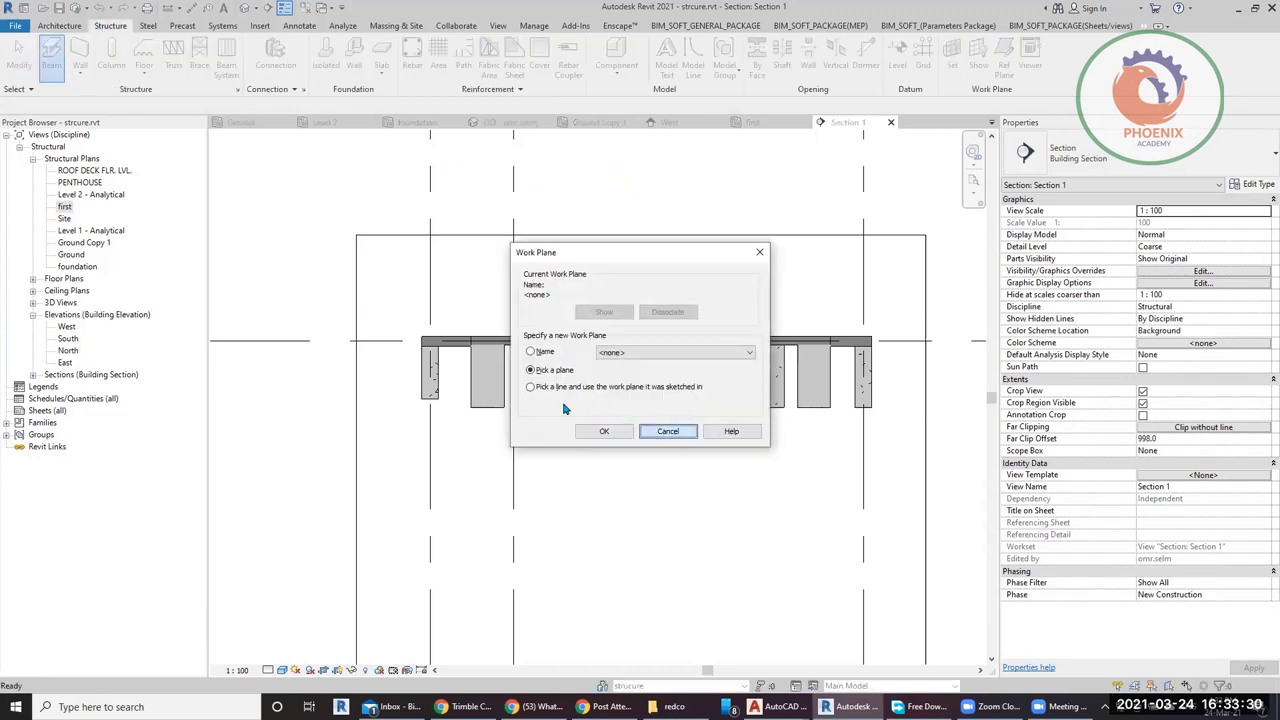
click(667, 431)
Return to the "first" structural plan, start a beam and browse the English-Imperial family library to the Structural Framing Concrete folder.
click(752, 122)
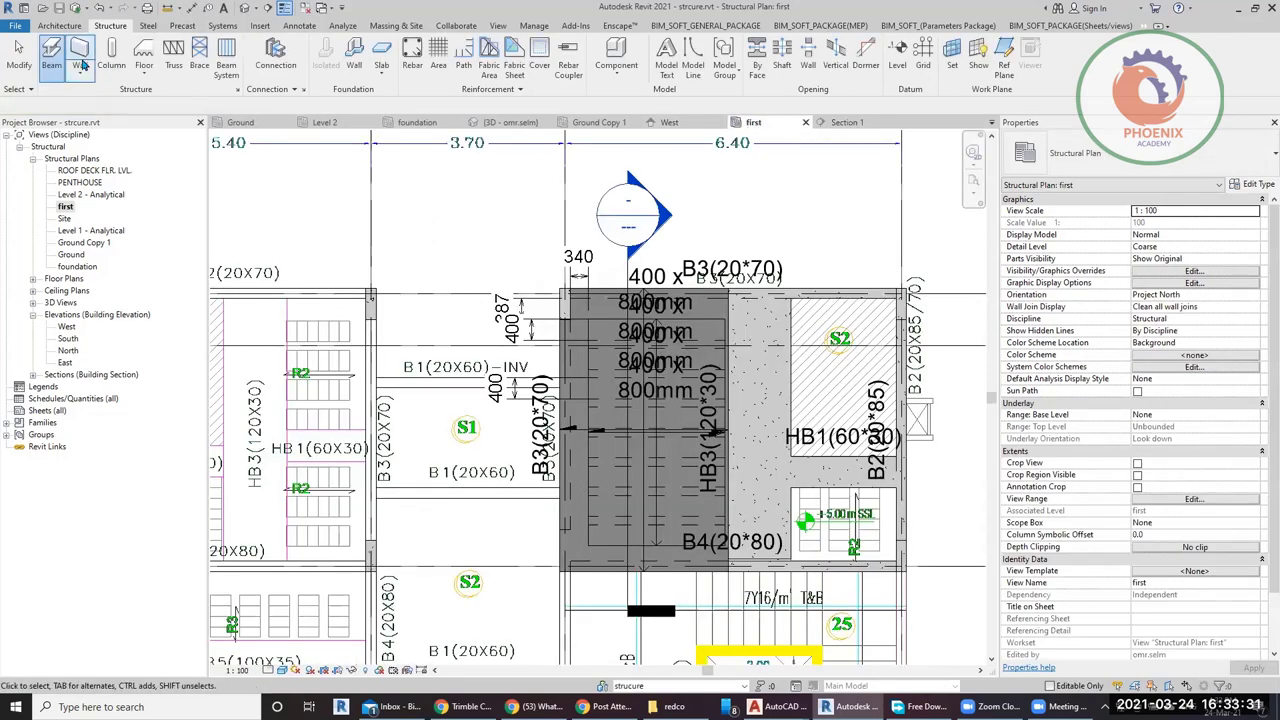
click(54, 58)
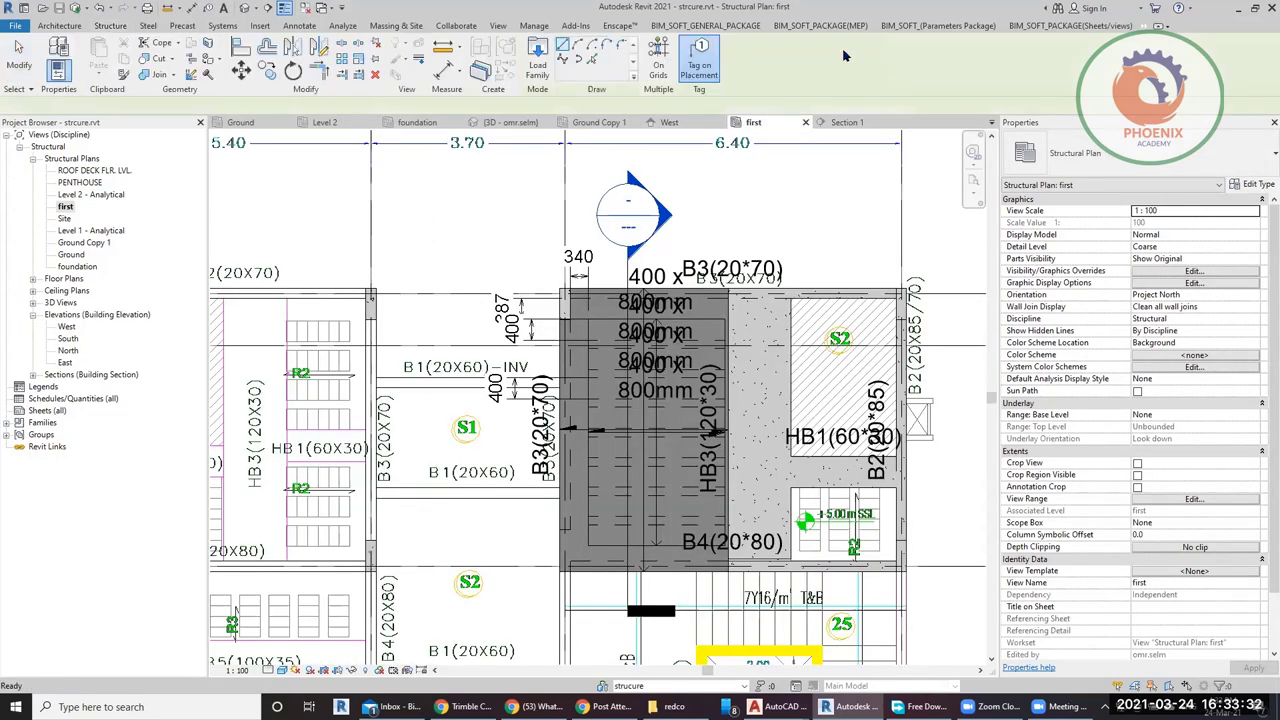
click(537, 58)
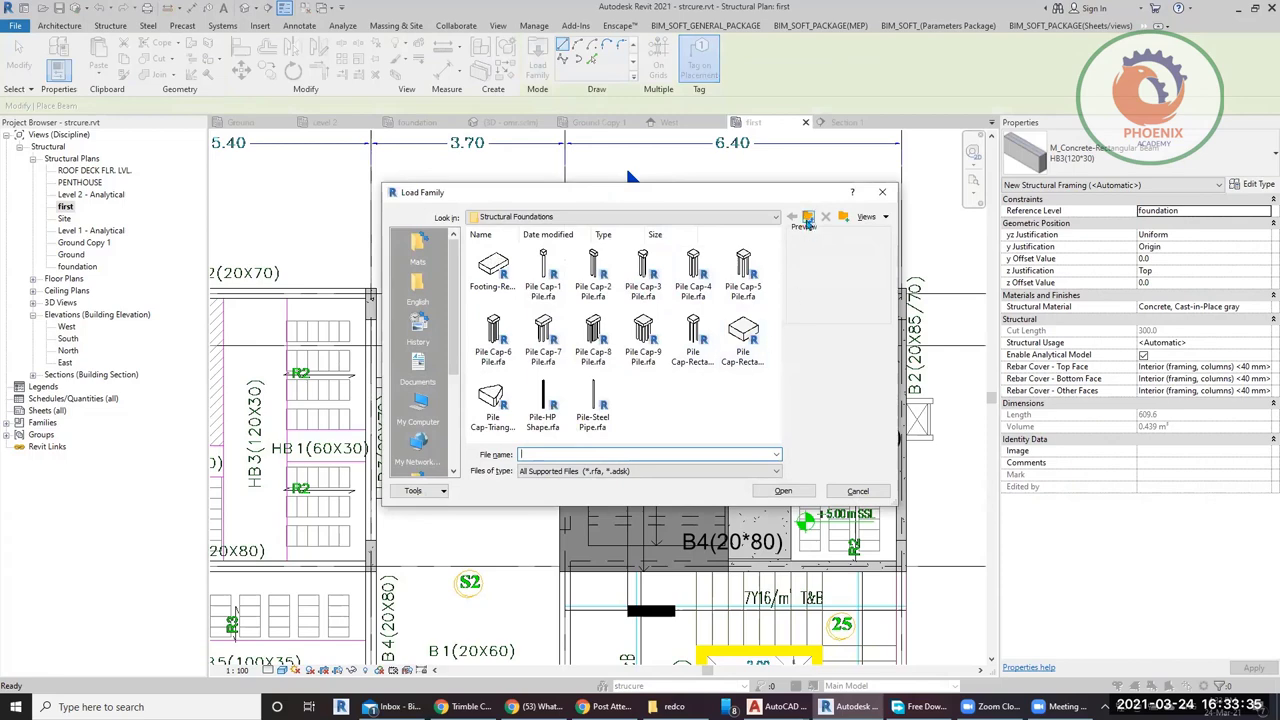
click(808, 217)
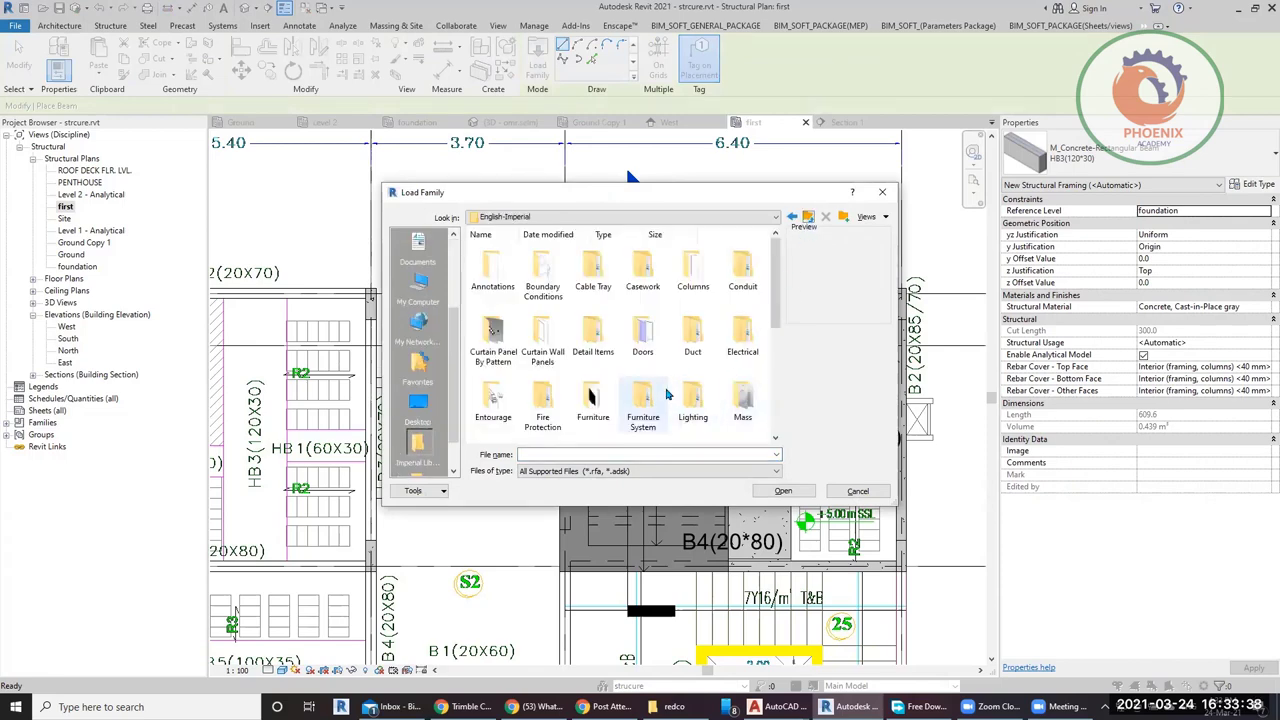
scroll(667, 395, down, 4)
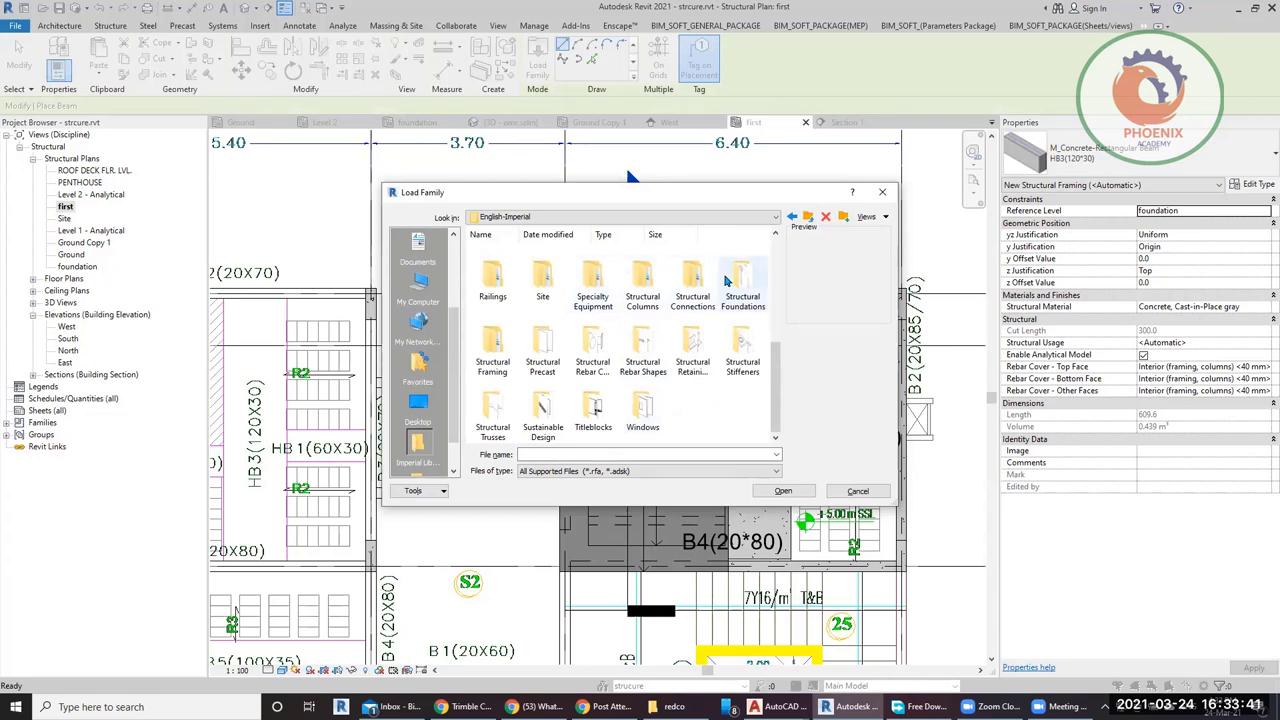
double_click(480, 352)
double_click(492, 272)
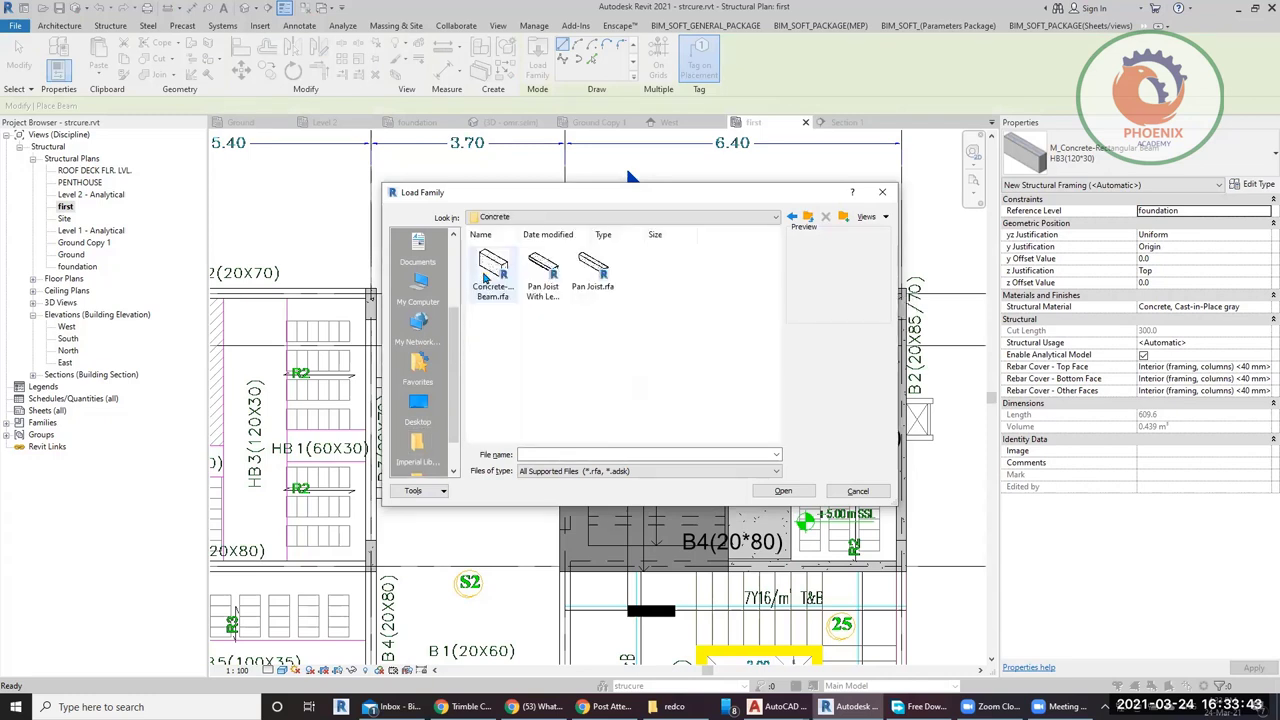
Compare the previews of the Pan Joist With Ledges and Pan Joist families, and leave without loading either.
click(543, 272)
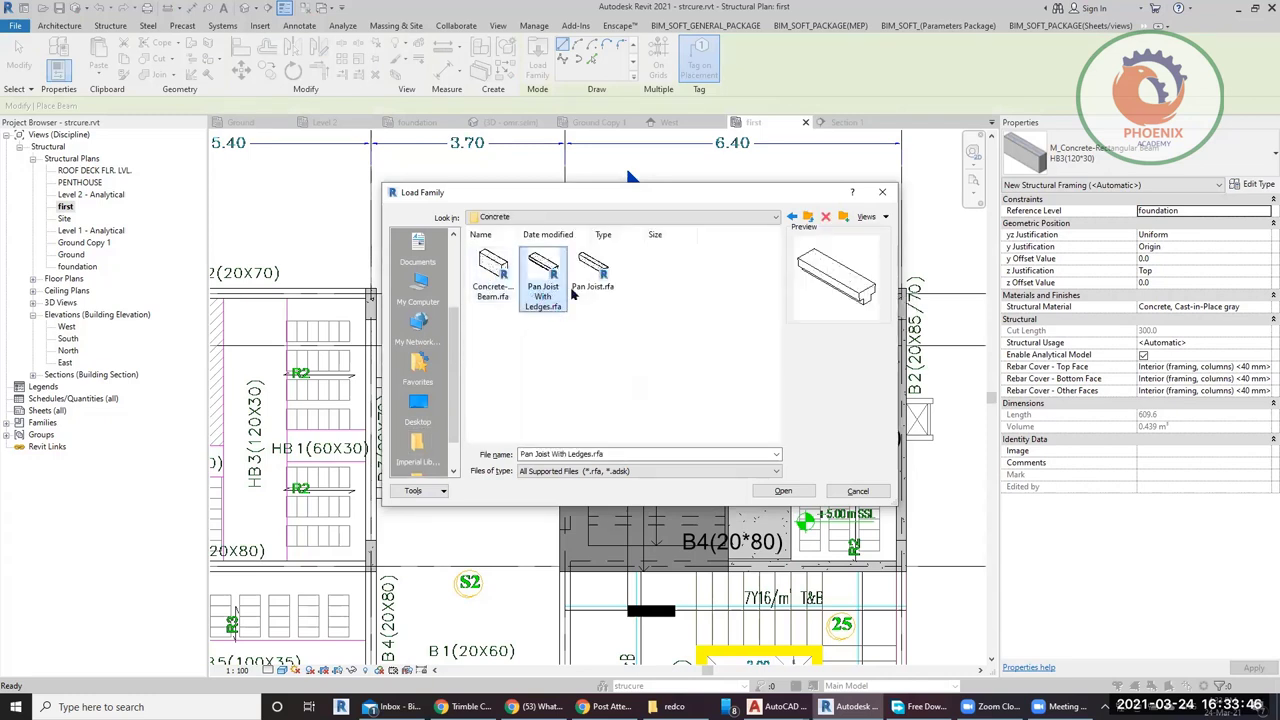
click(580, 285)
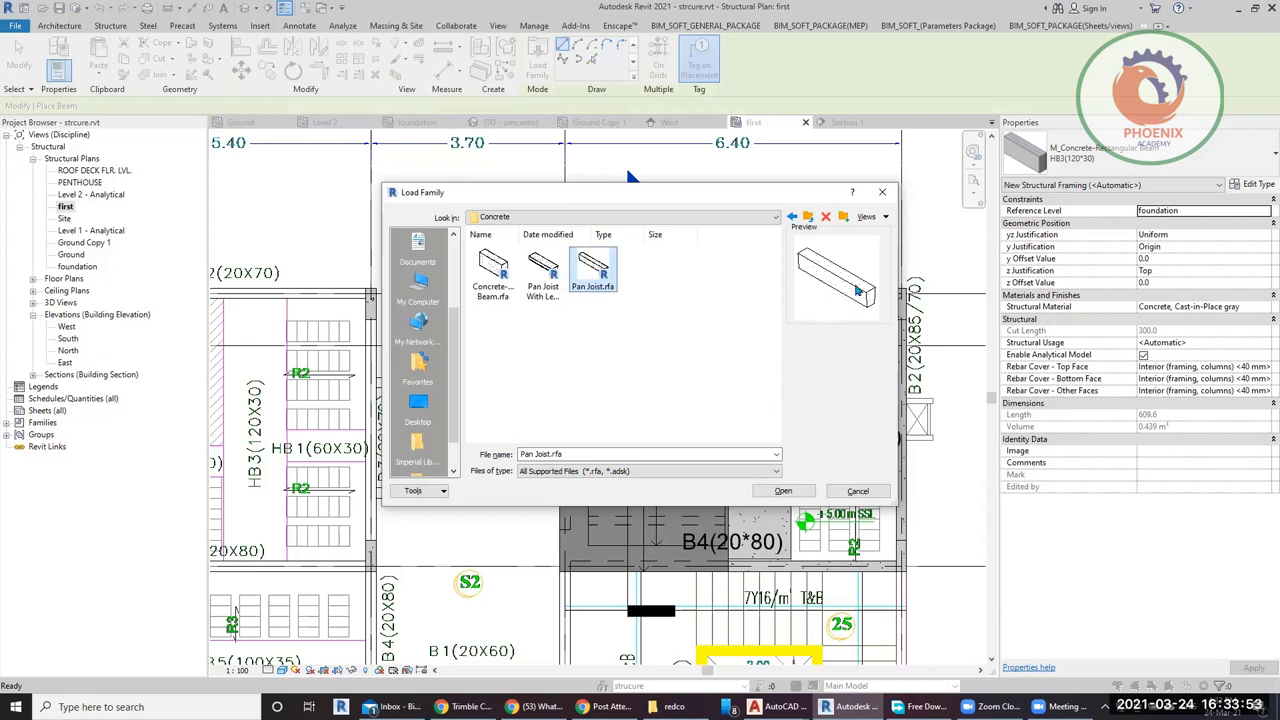
click(524, 288)
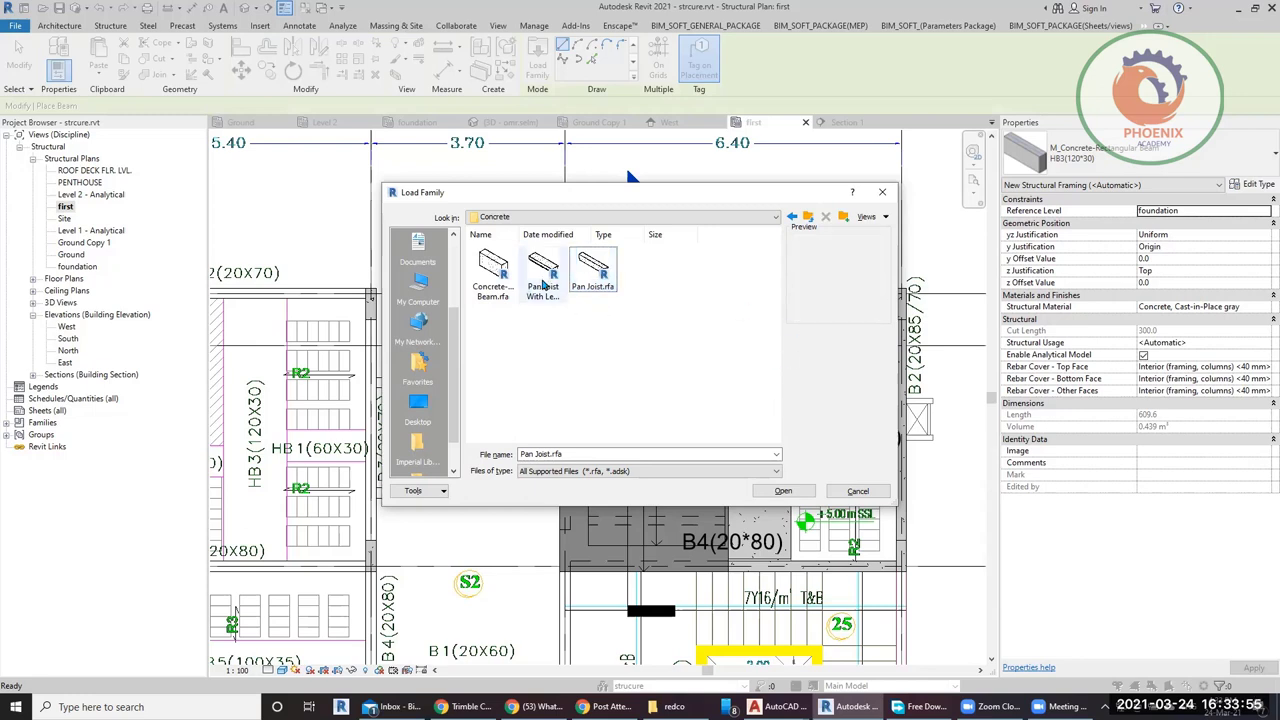
click(543, 285)
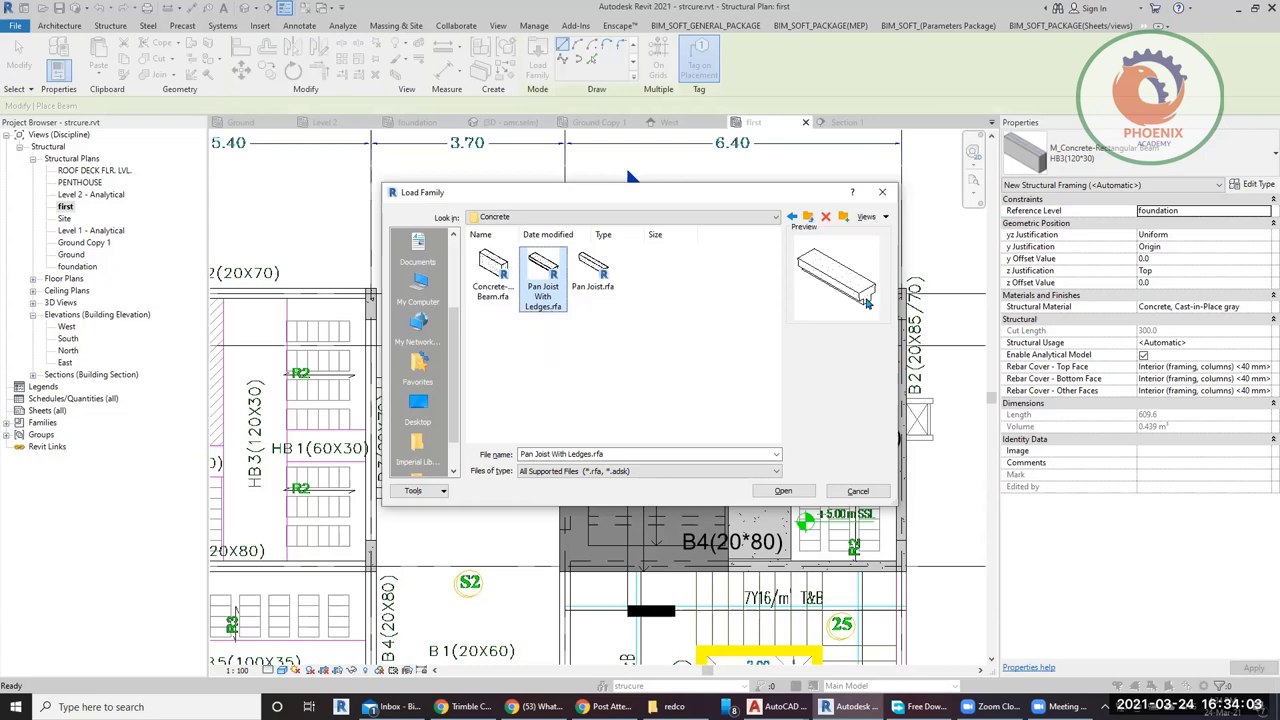
click(858, 490)
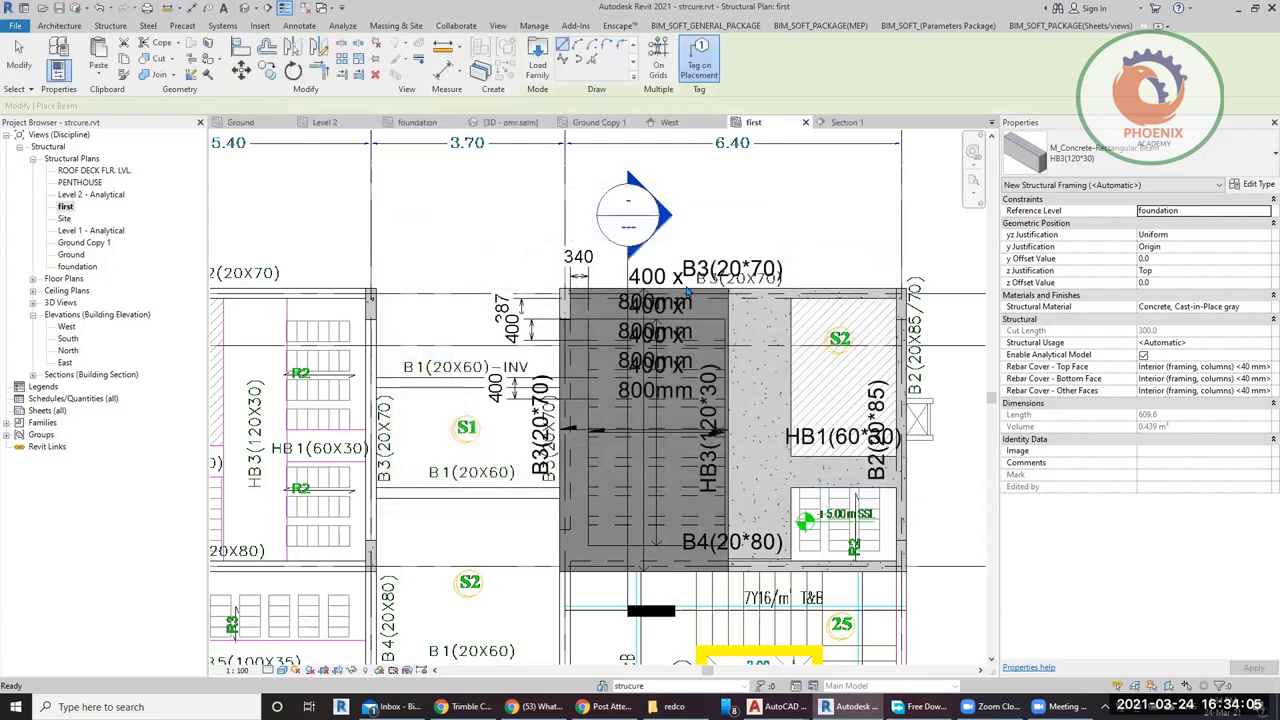
scroll(596, 357, up, 5)
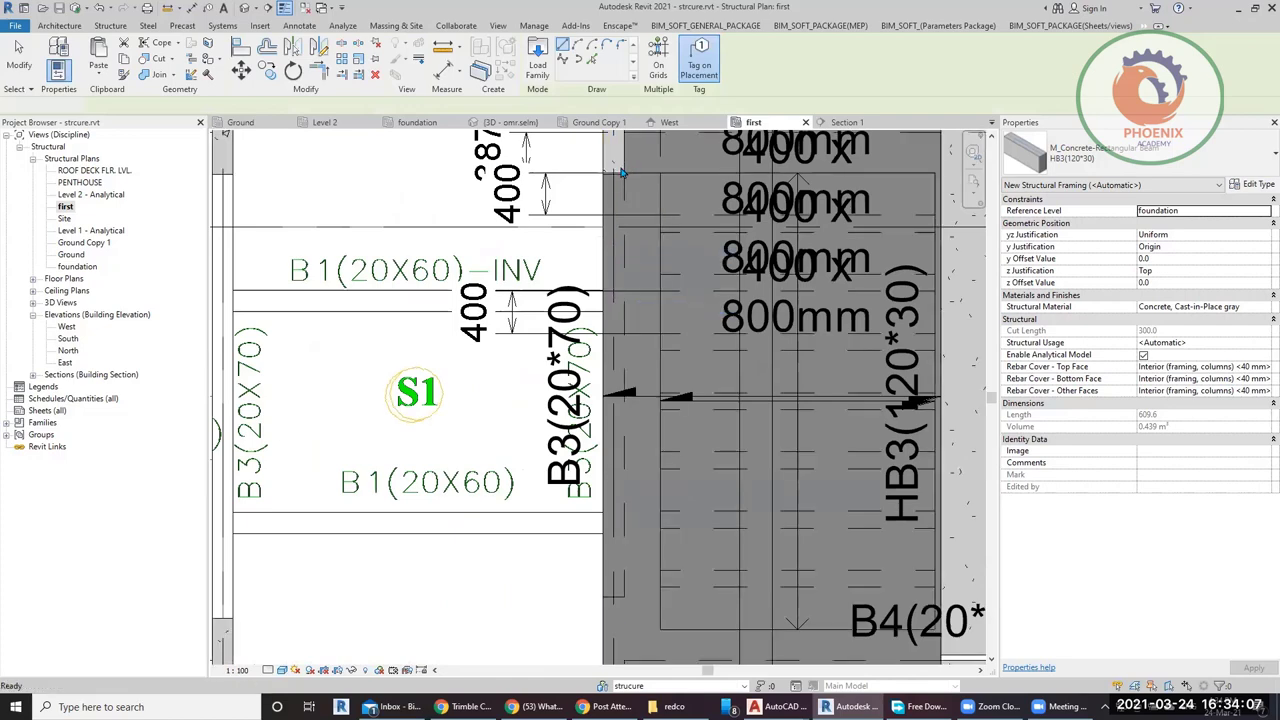
key(Escape)
key(Escape)
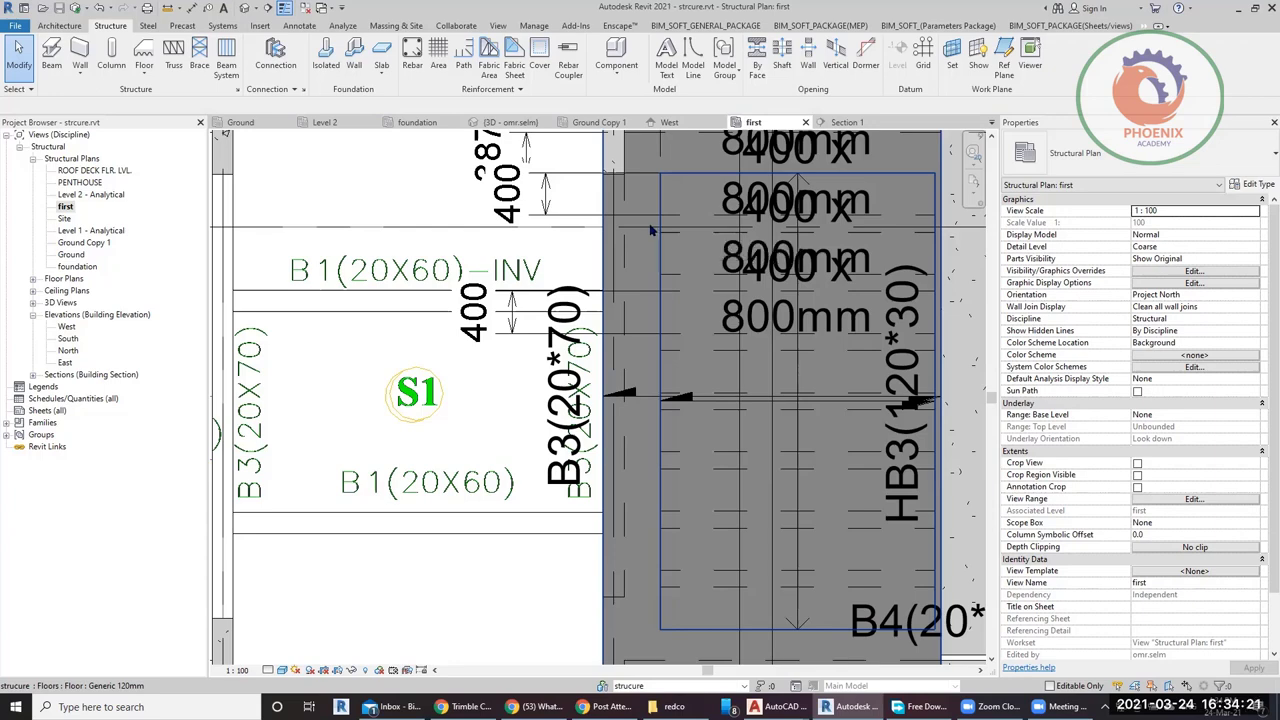
Start a beam and load the Pan Joist family from the English-Imperial Structural Framing Concrete folder, dismissing the save reminder without saving.
click(51, 55)
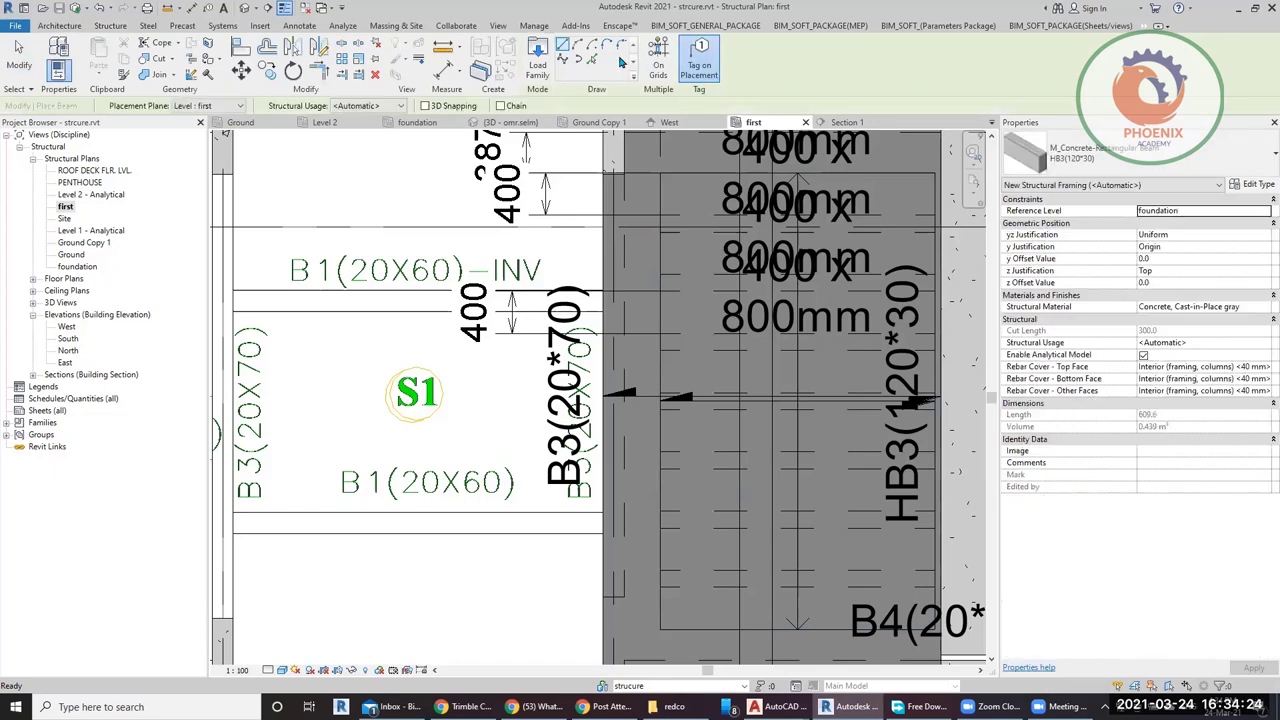
click(537, 60)
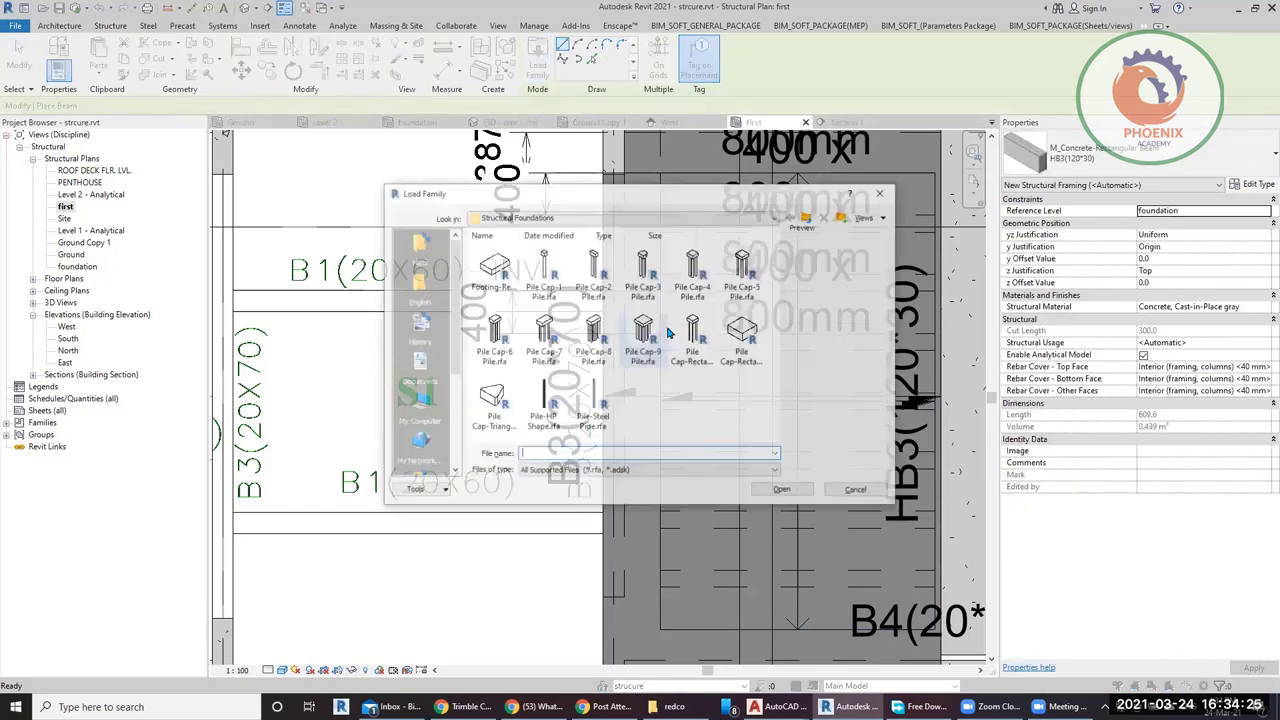
click(812, 218)
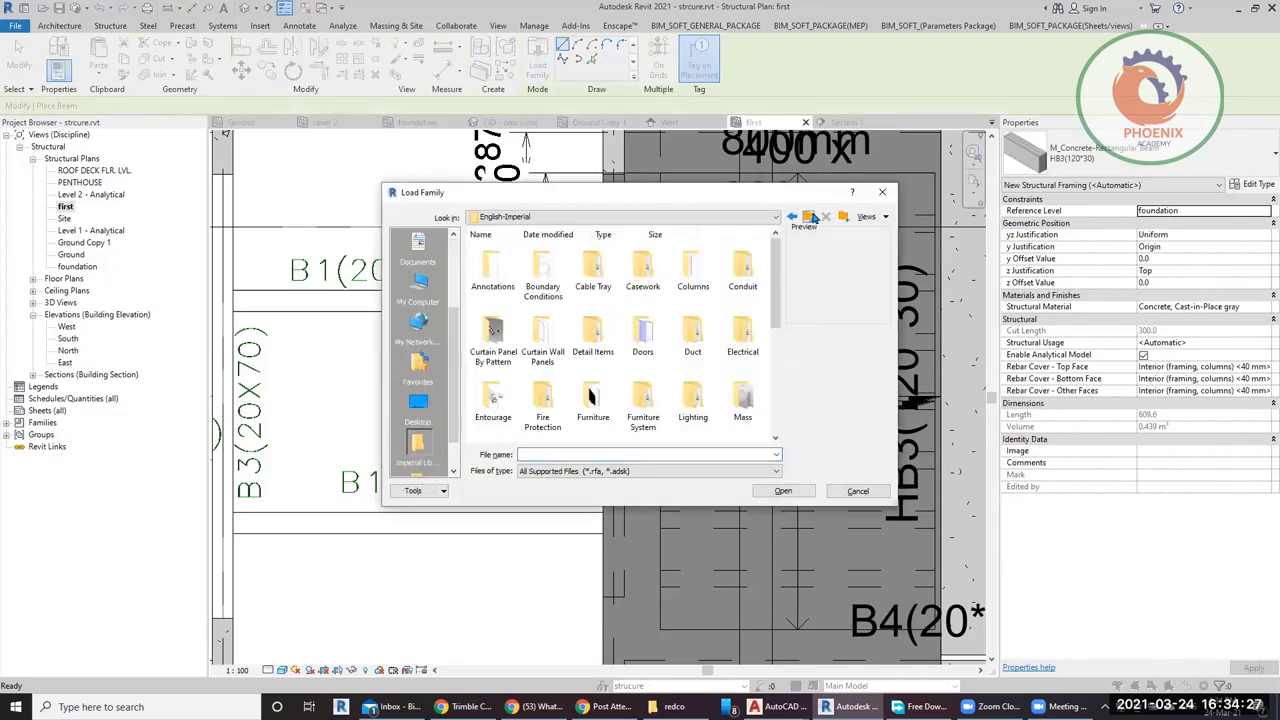
click(812, 218)
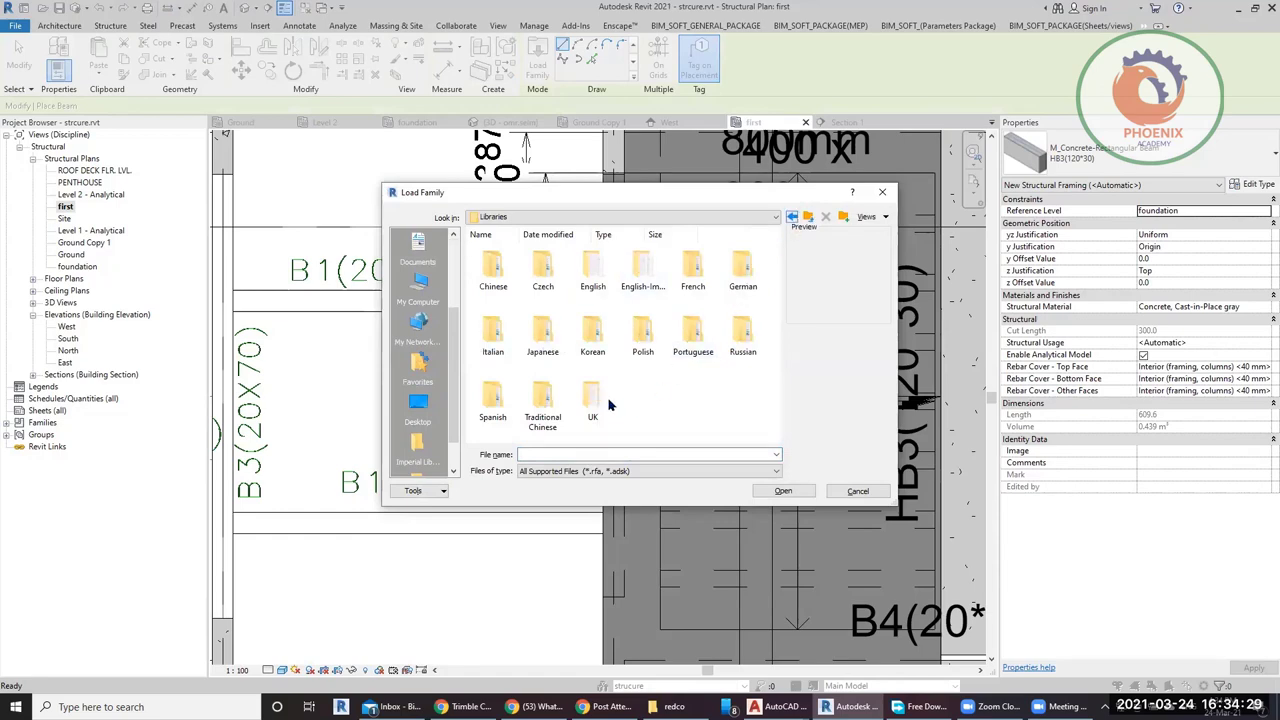
key(alt+Left)
scroll(697, 397, down, 2)
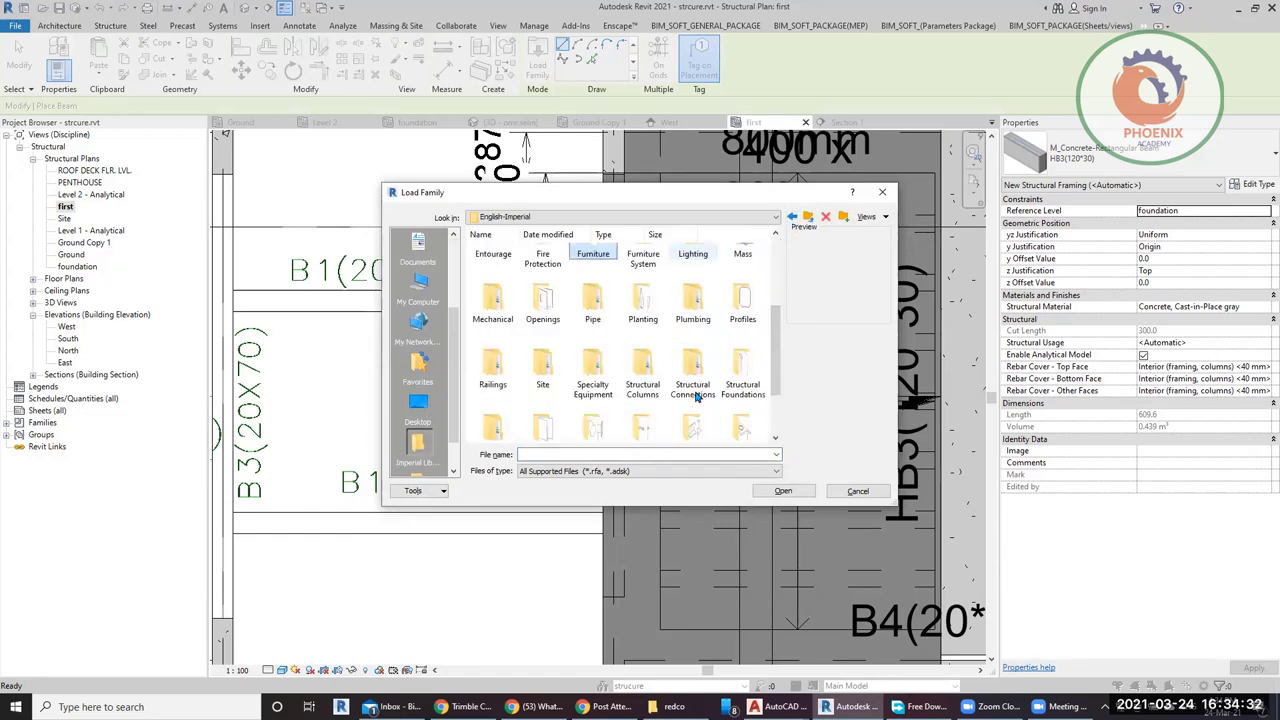
scroll(697, 397, down, 1)
double_click(492, 348)
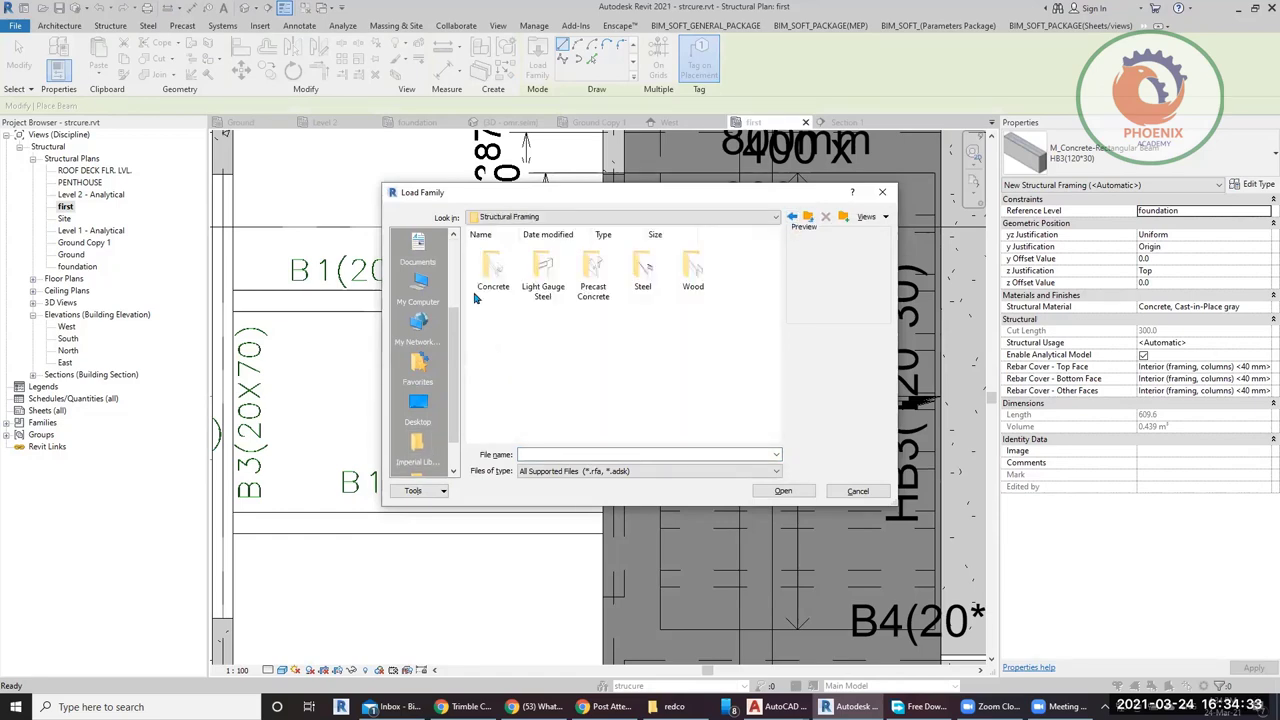
double_click(490, 275)
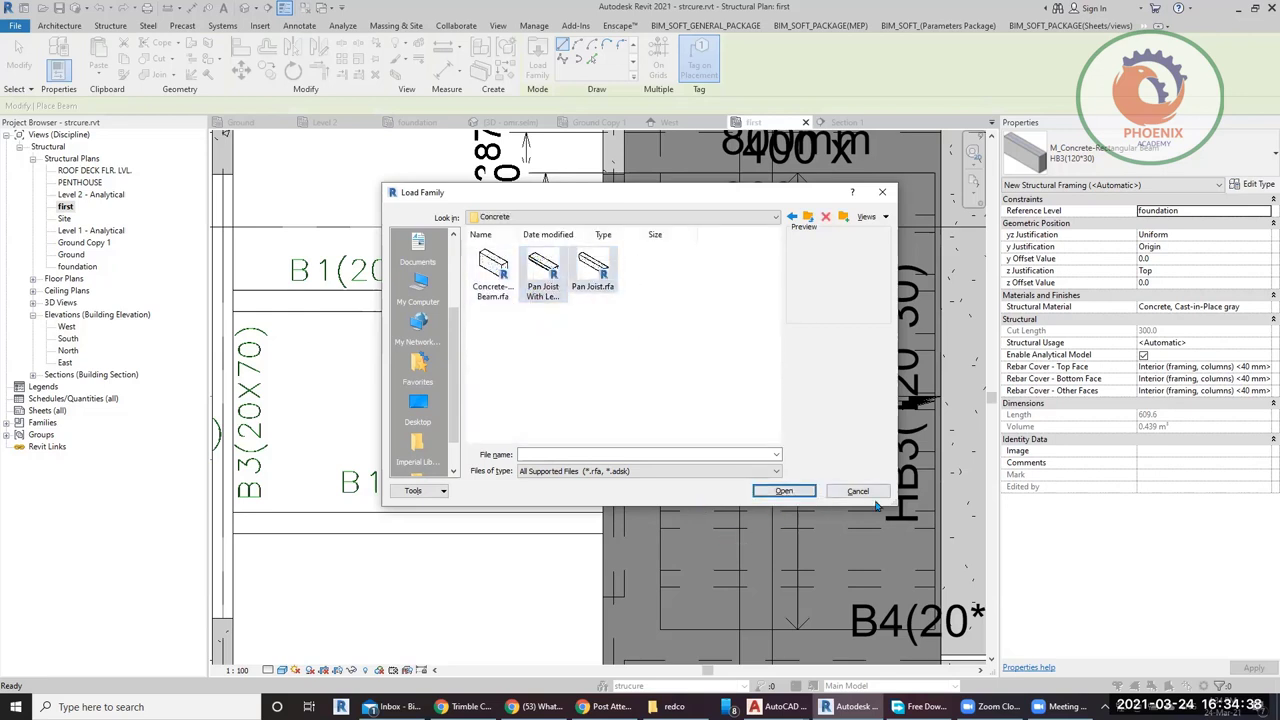
click(584, 274)
click(783, 490)
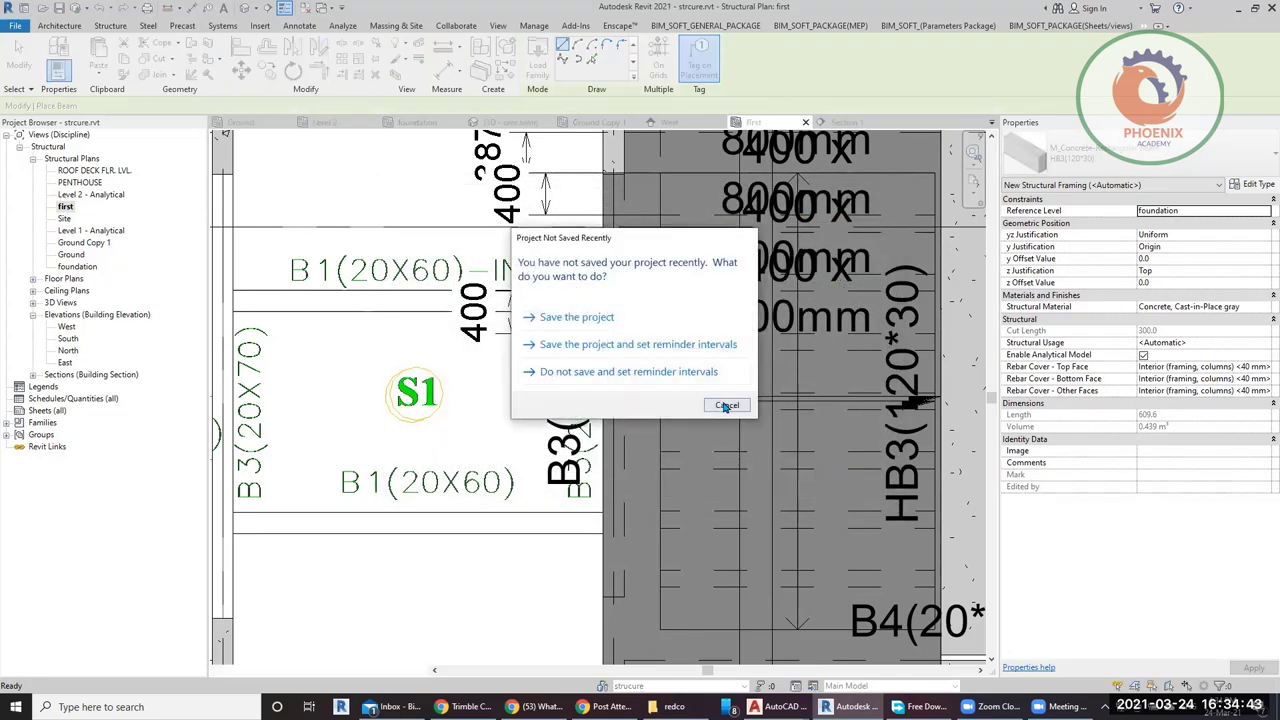
click(727, 404)
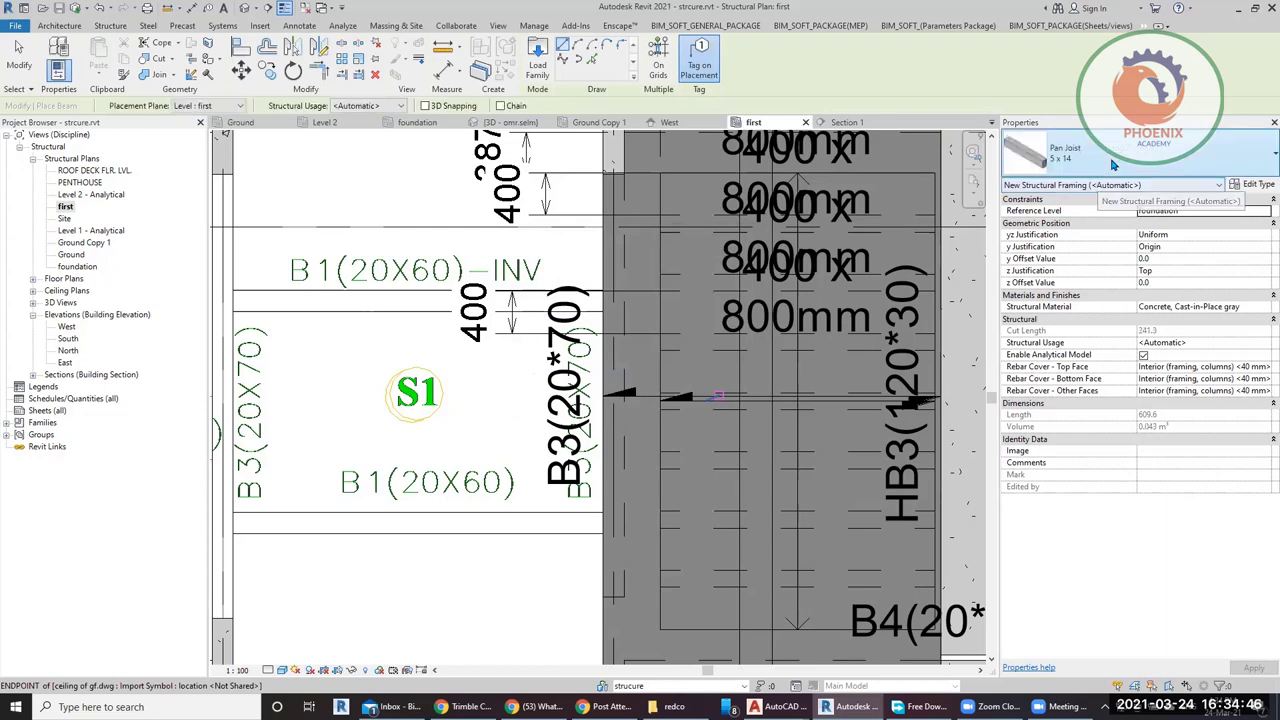
Review the Pan Joist 5 x 14 type properties and place one joist about 9800 mm long in the empty area beside the plan.
click(1249, 187)
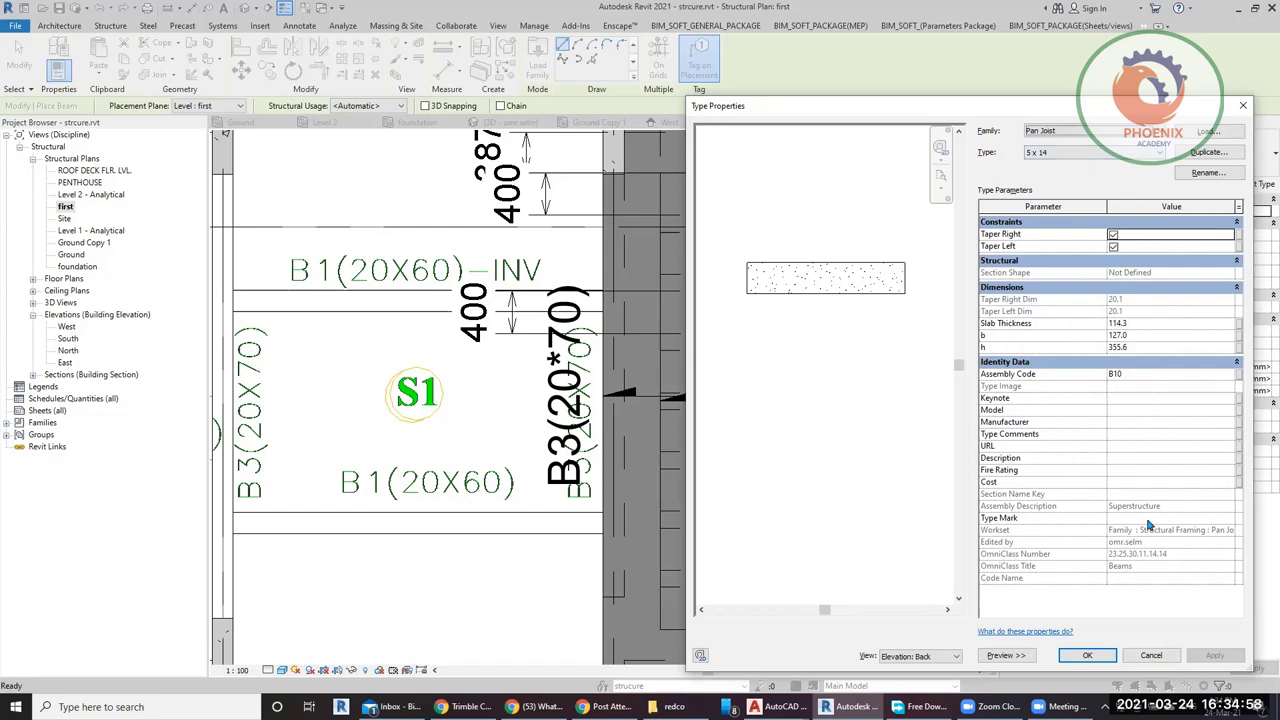
click(1087, 655)
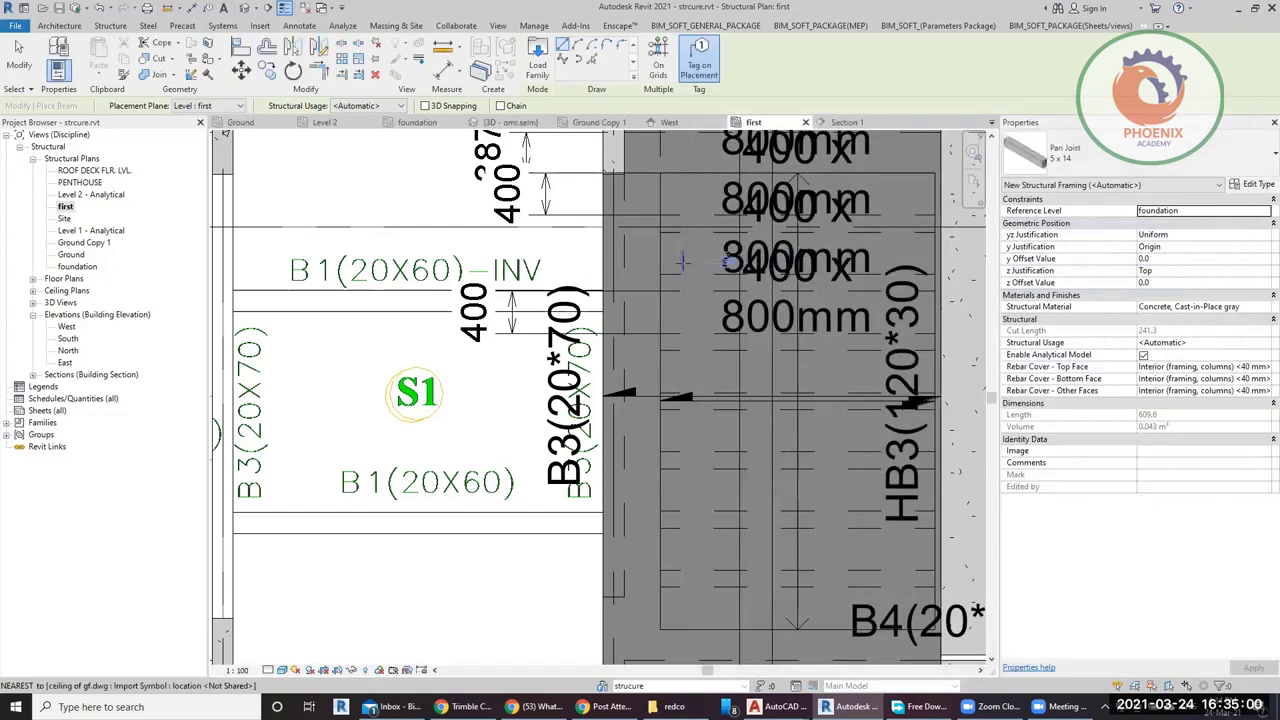
scroll(570, 325, down, 5)
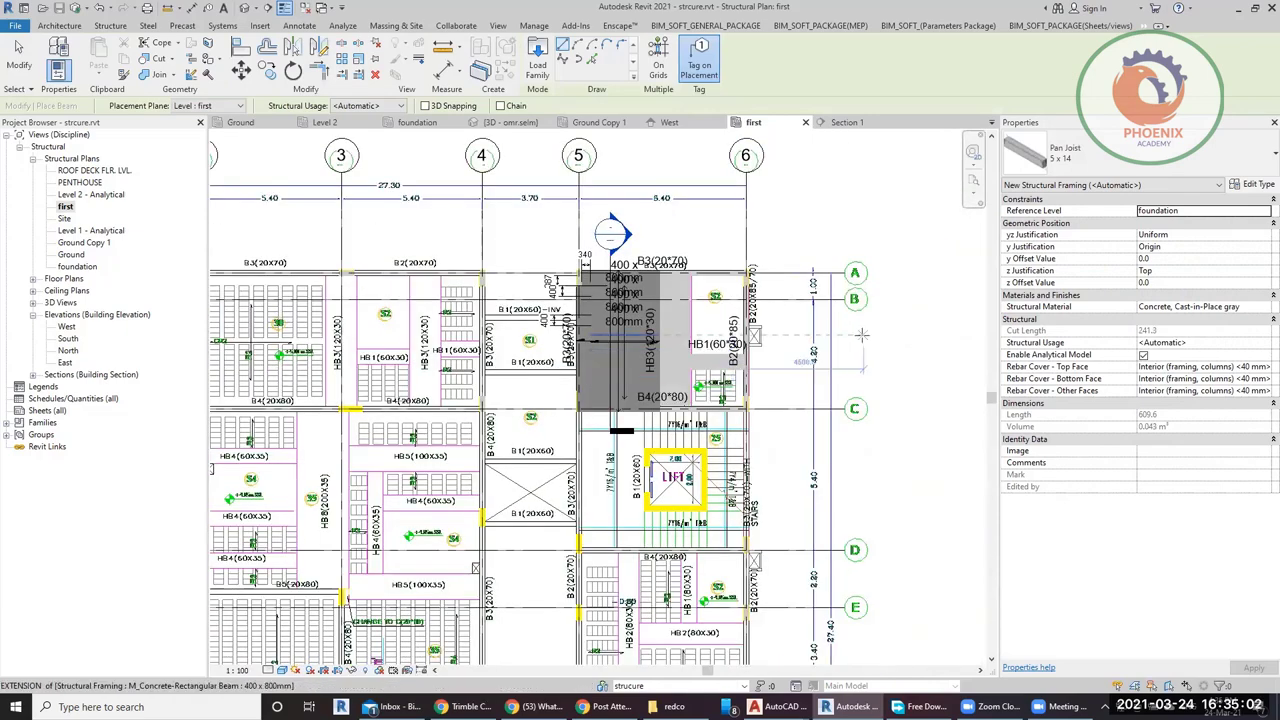
middle_drag(922, 336, 589, 343)
click(590, 341)
click(844, 343)
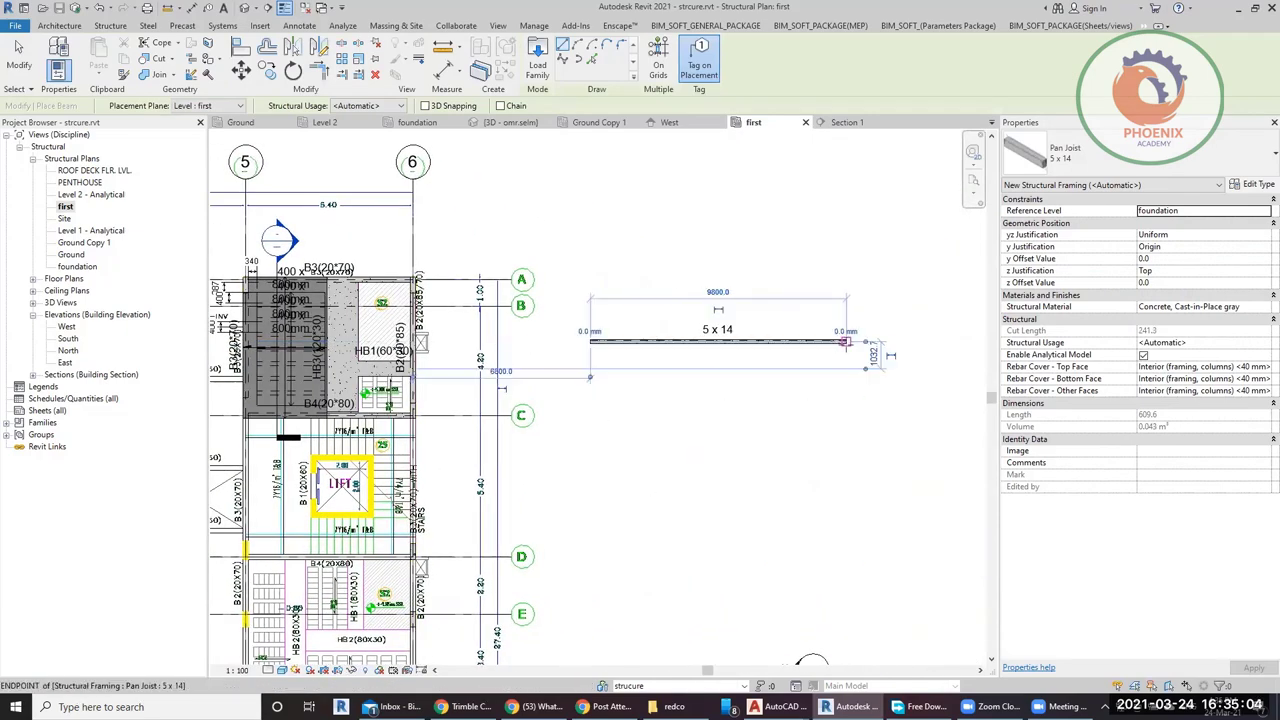
key(Escape)
key(Escape)
Create a section across the separate Pan Joist and open its view at the joist's profile.
click(265, 8)
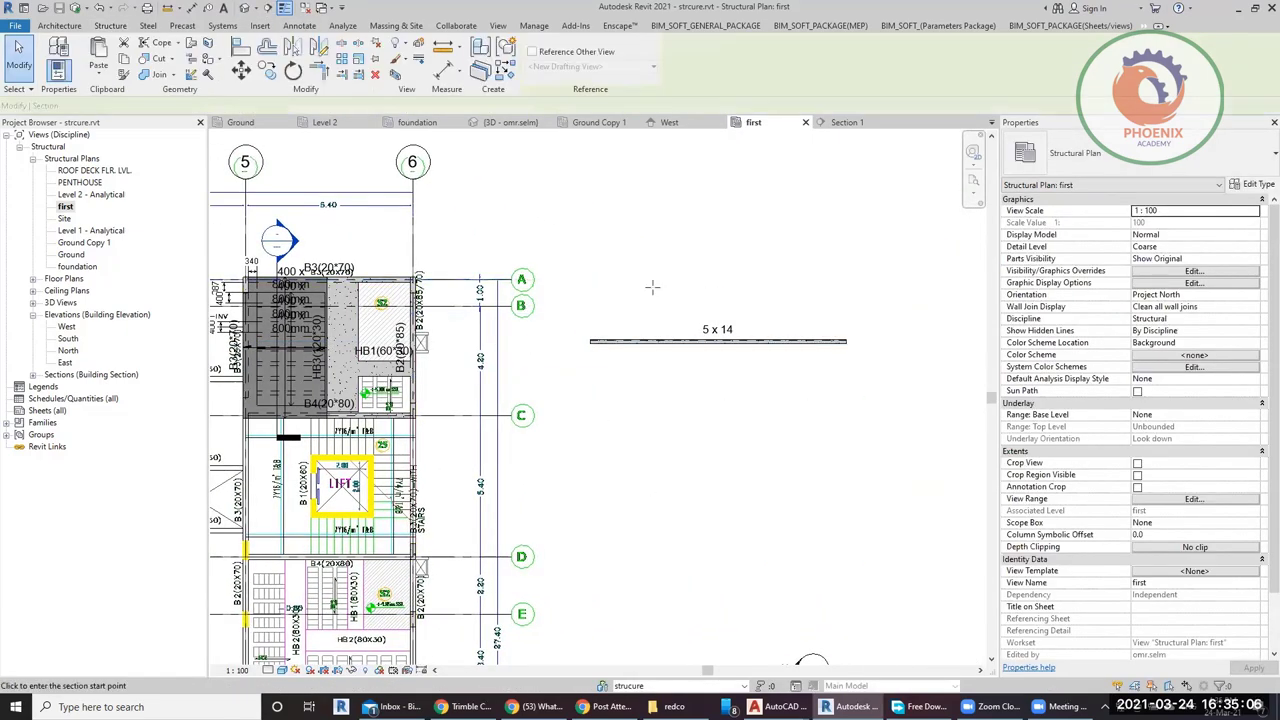
click(653, 270)
click(653, 446)
right_click(655, 403)
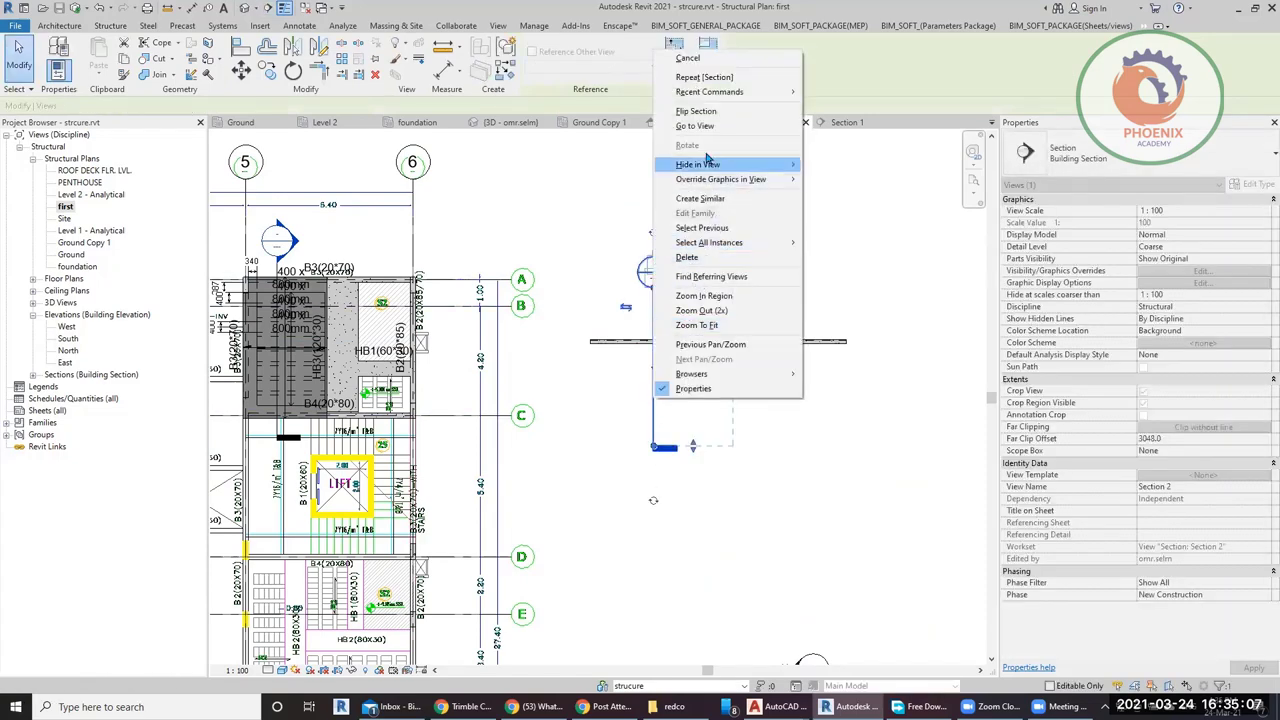
click(700, 128)
scroll(466, 434, up, 4)
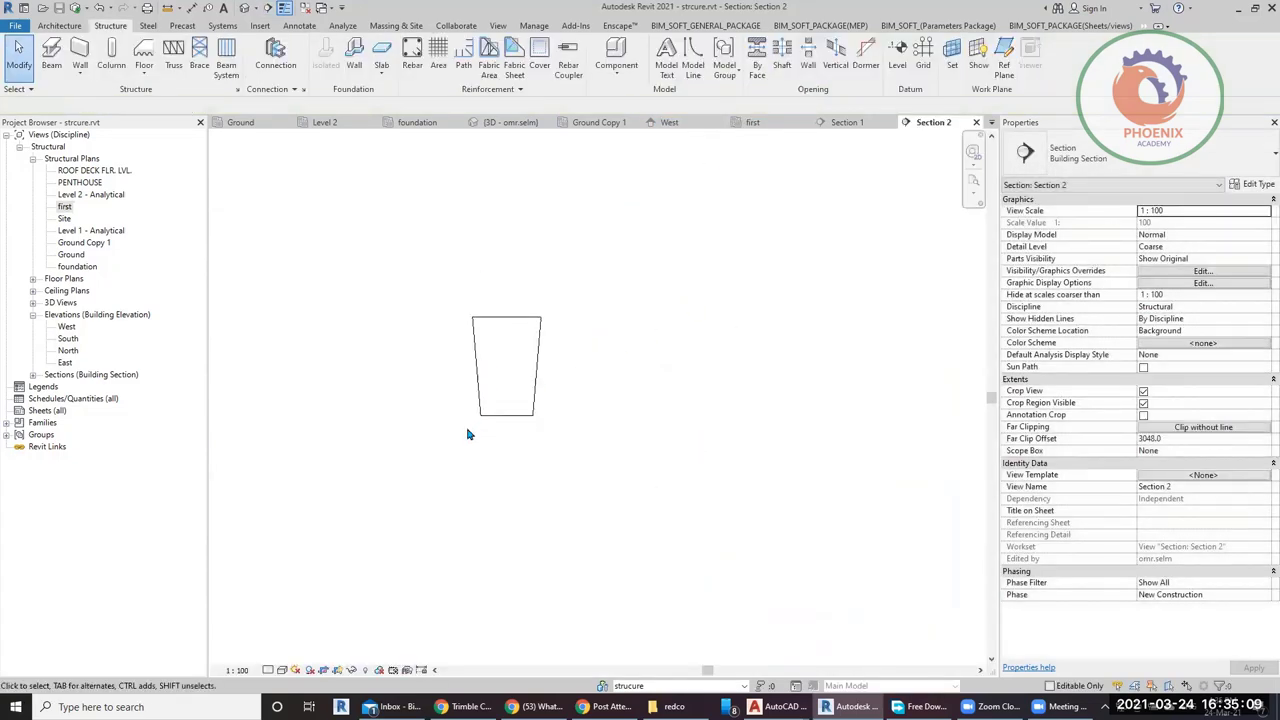
Set the Slab Thickness of the Pan Joist 5 x 14 type to 150 mm.
click(492, 414)
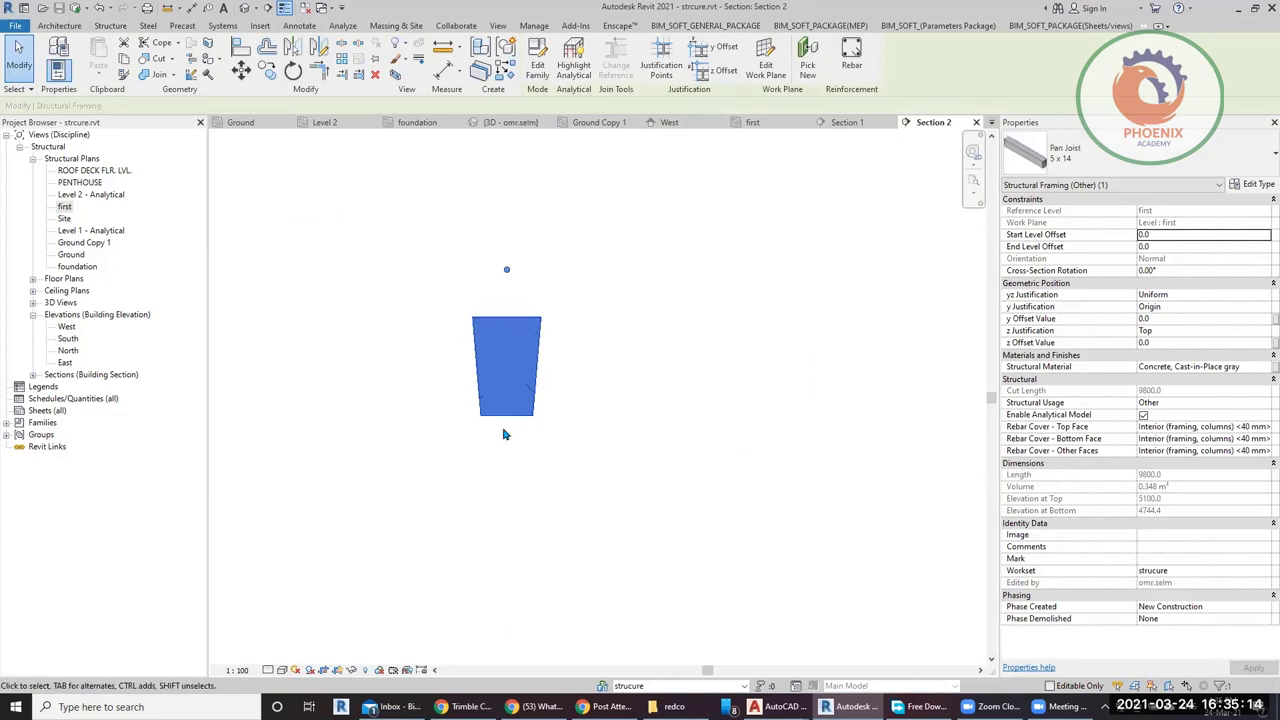
scroll(703, 410, down, 1)
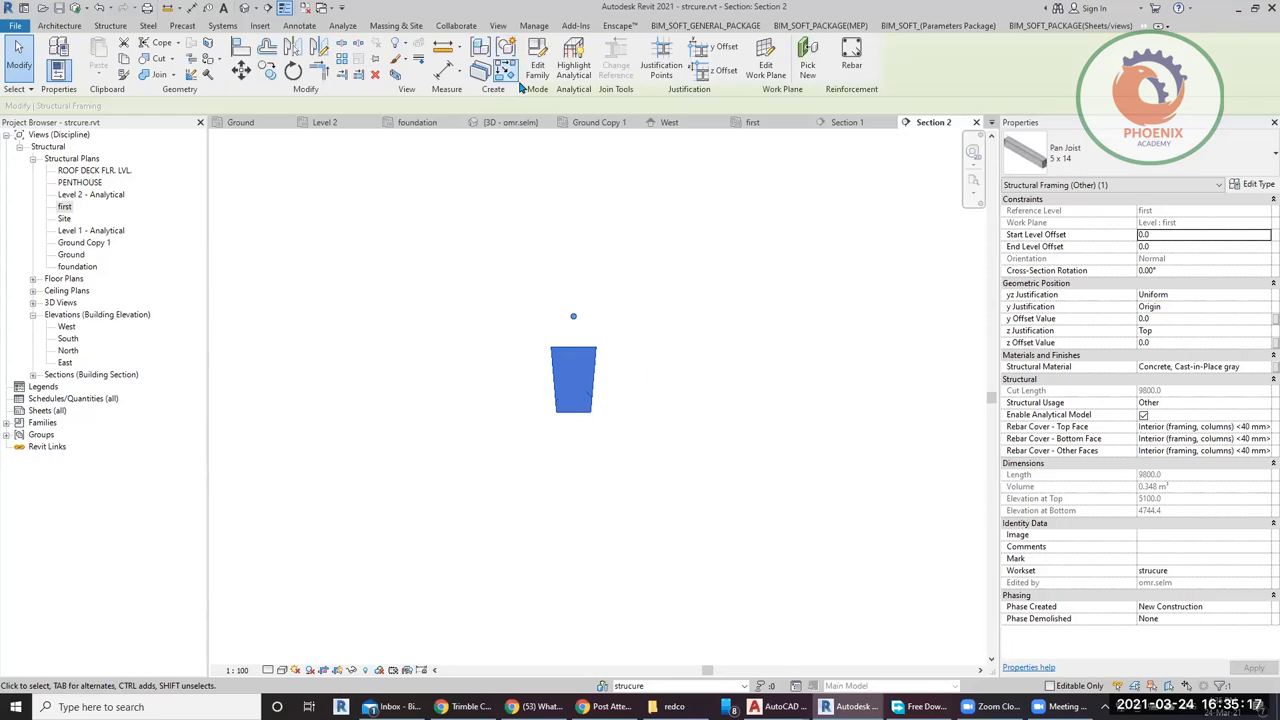
key(t)
key(p)
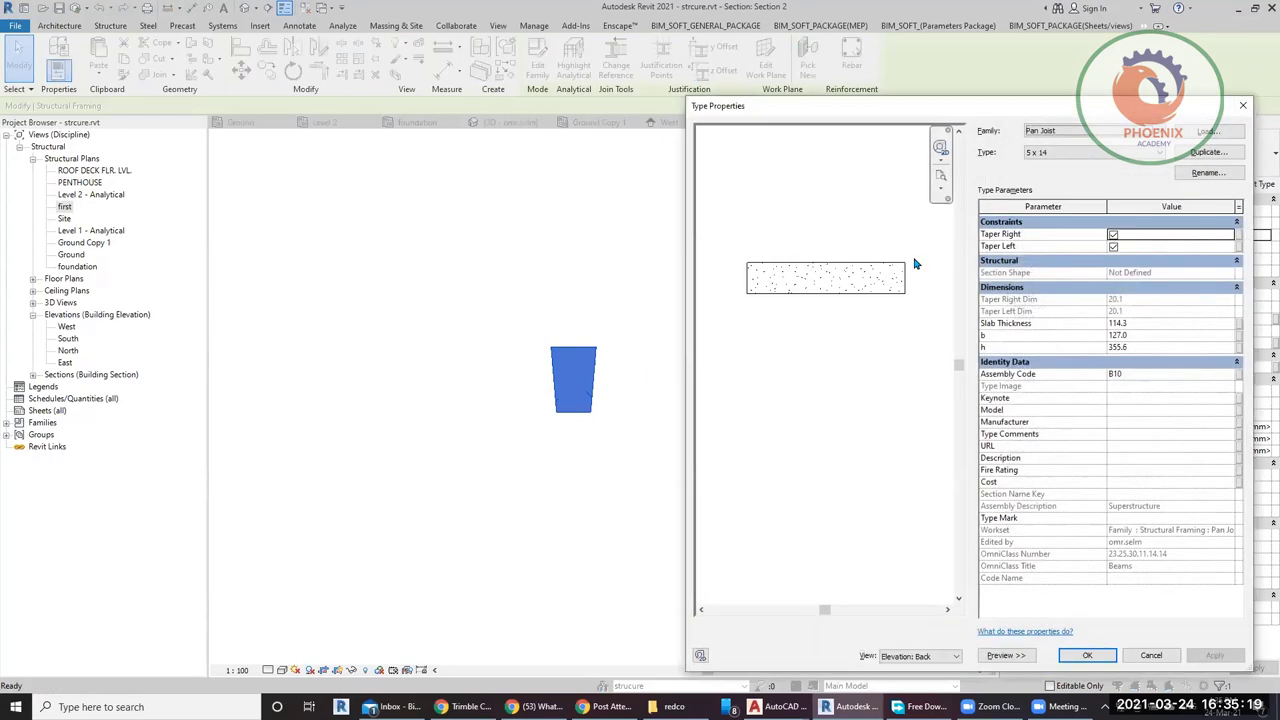
click(1143, 323)
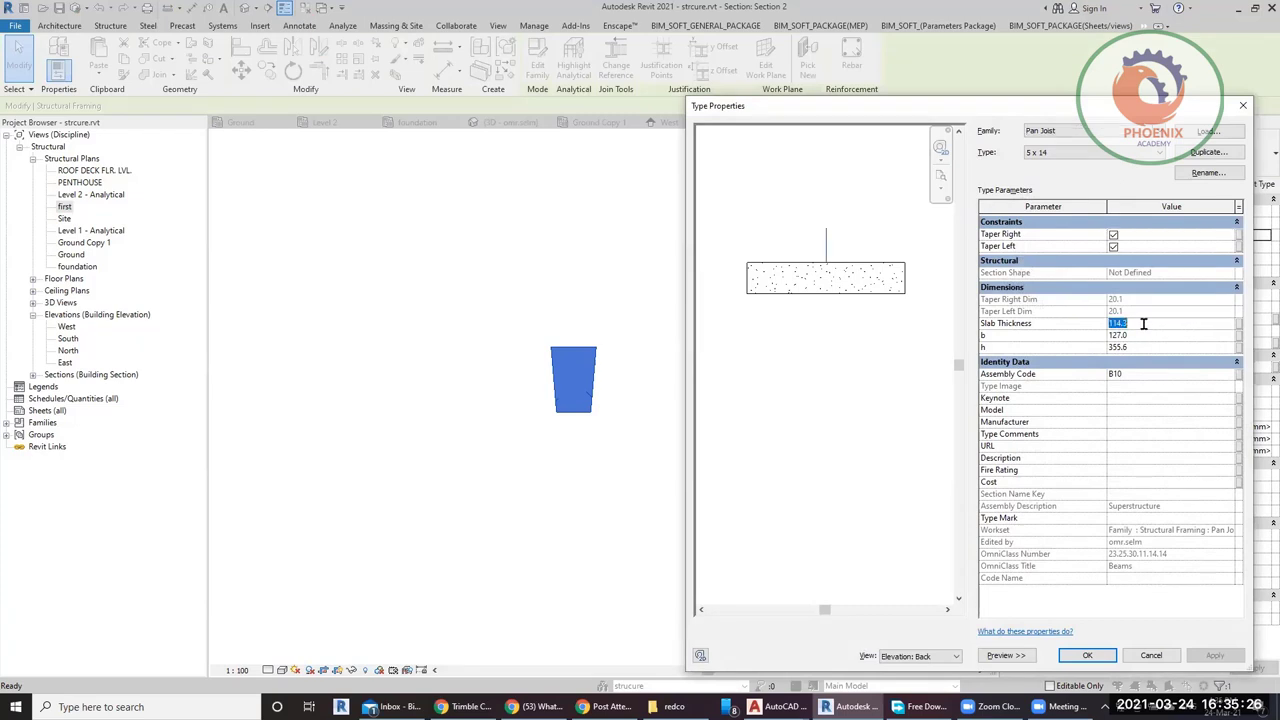
text(150)
click(1212, 656)
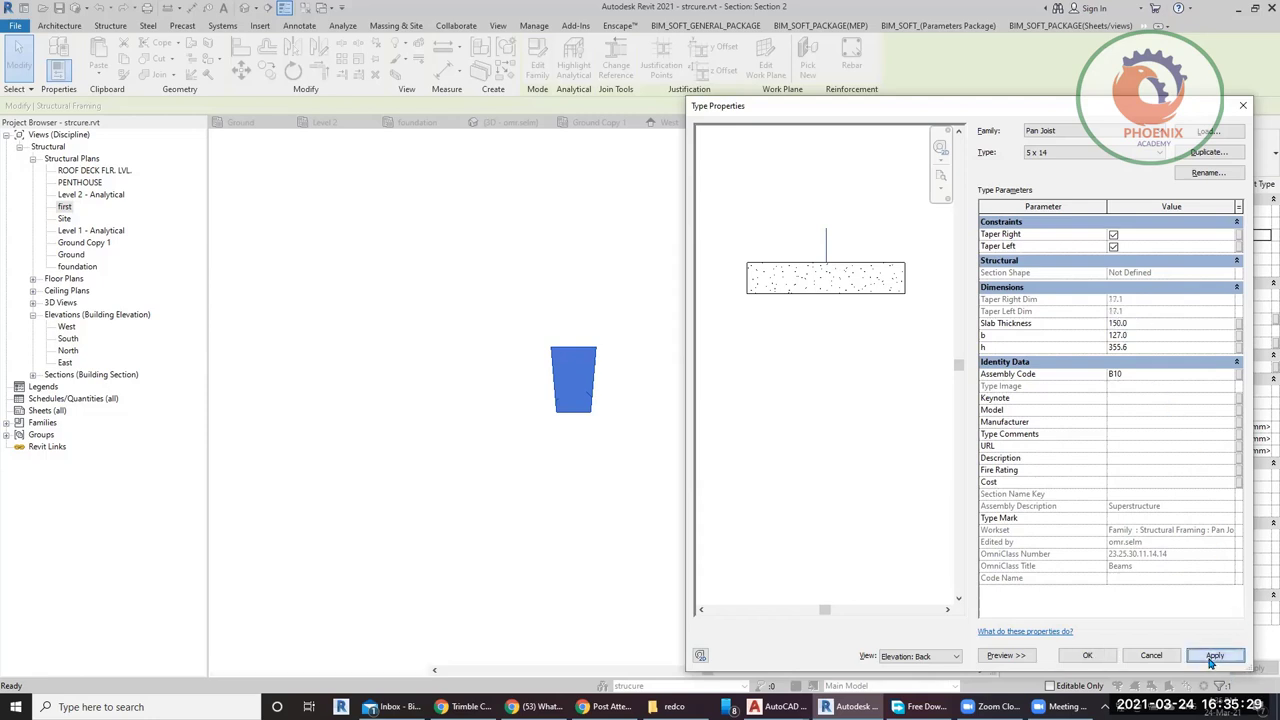
Set the Pan Joist type's b dimension to 150 mm and its h dimension to 200 mm.
click(1159, 335)
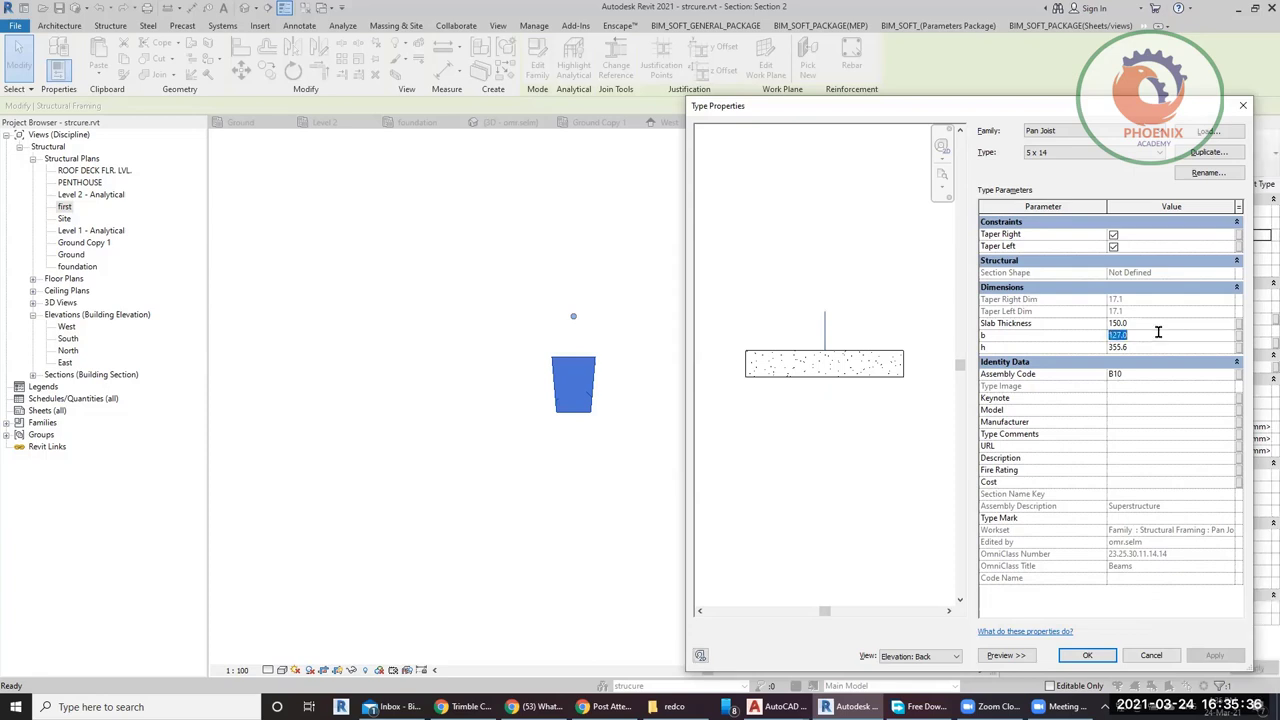
text(150)
click(1200, 656)
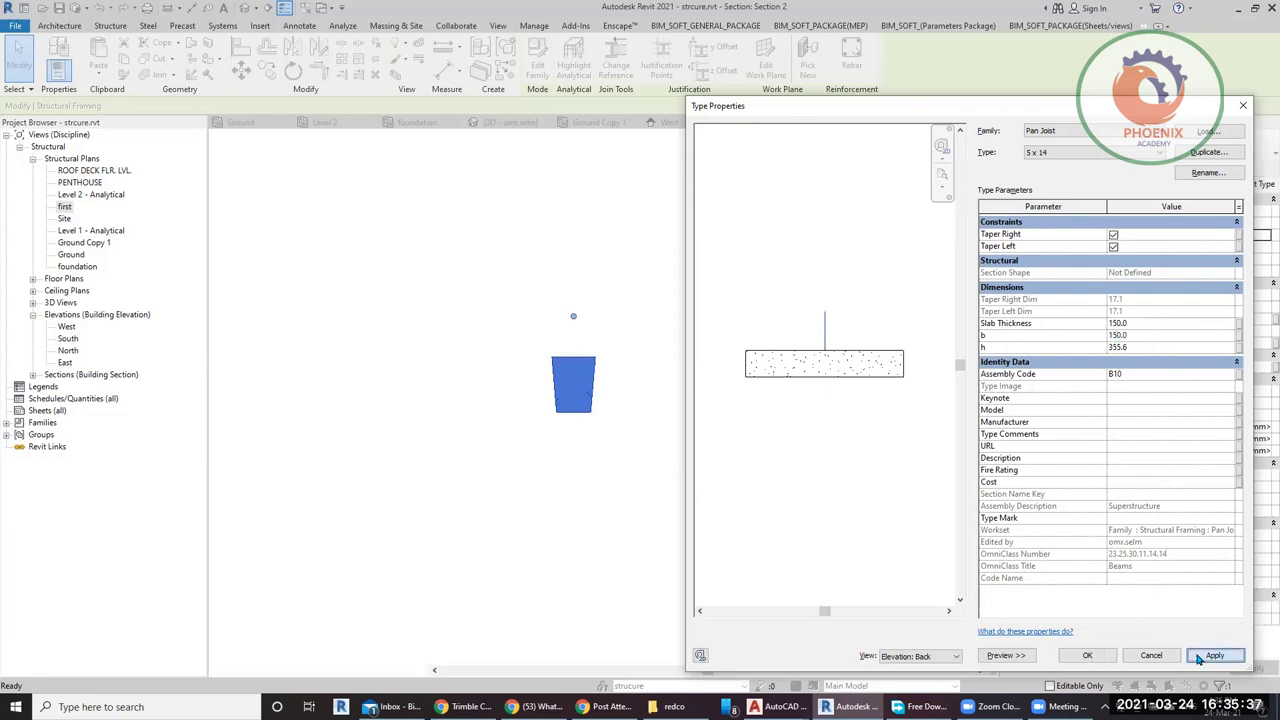
click(1149, 348)
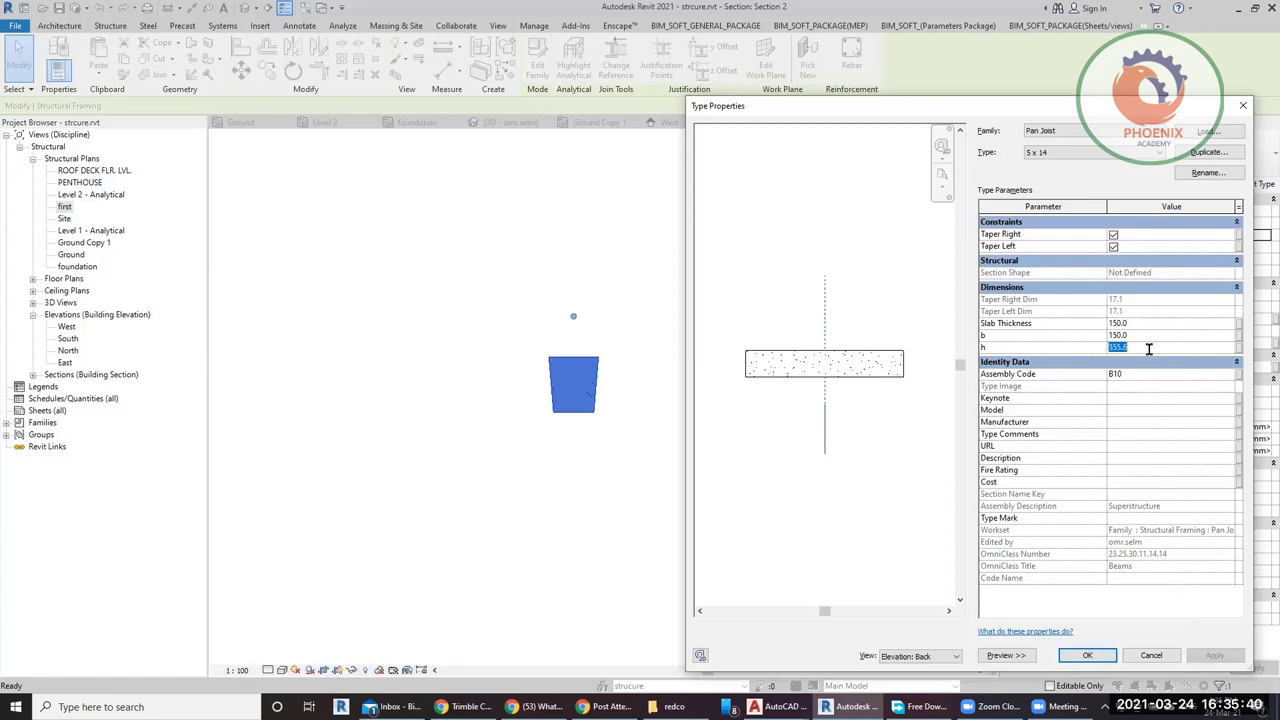
text(200)
click(1201, 656)
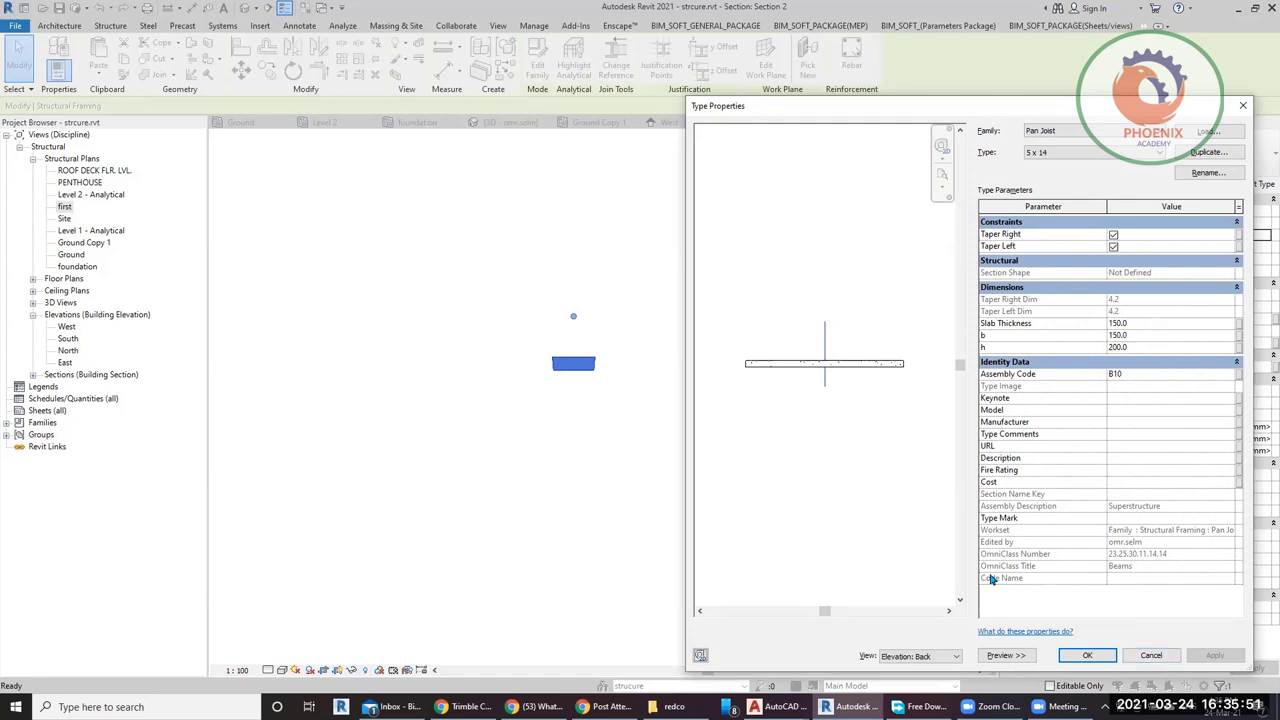
Preview the joist type in the front and right elevations and the Ref. Level floor plan, and close its type properties.
click(934, 655)
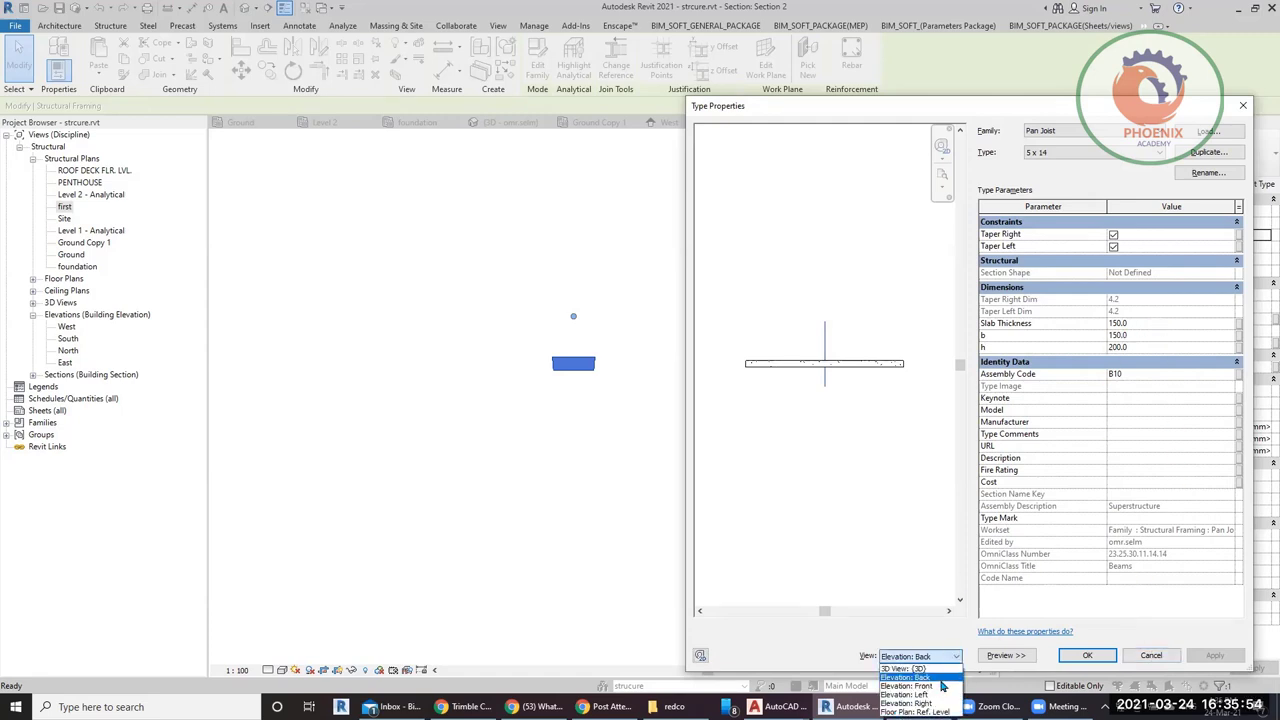
click(941, 686)
click(930, 657)
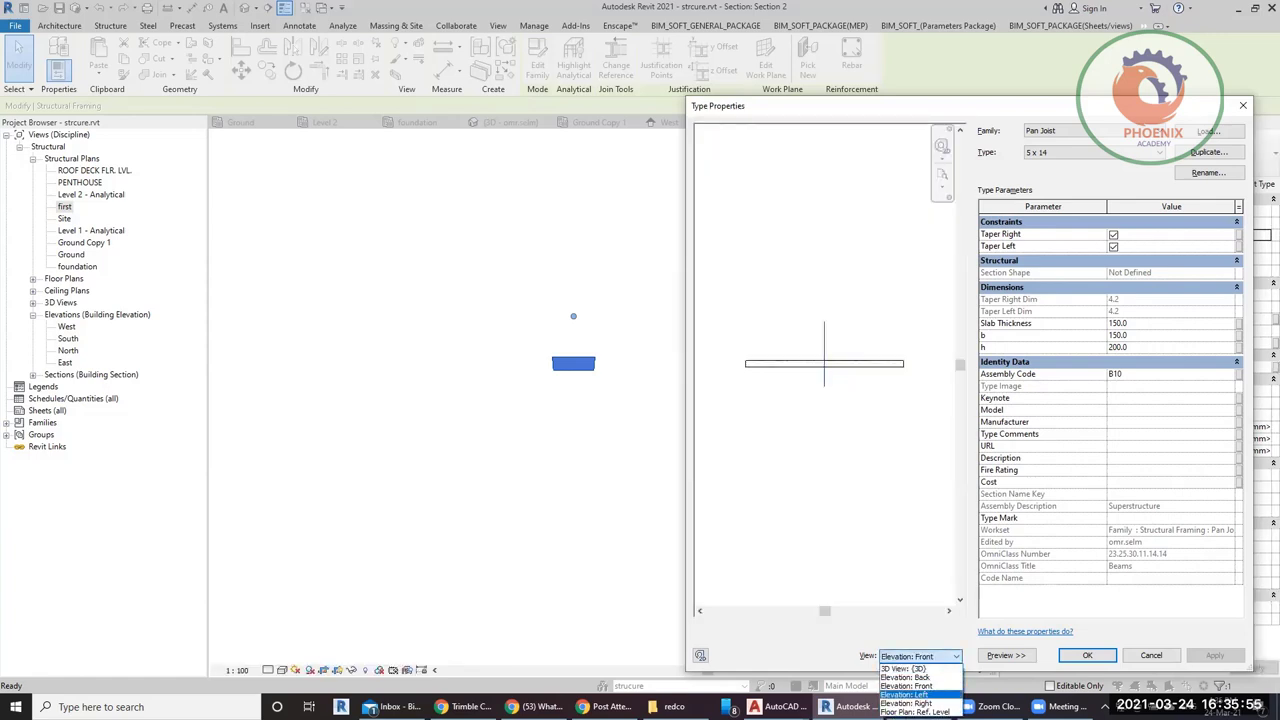
click(910, 703)
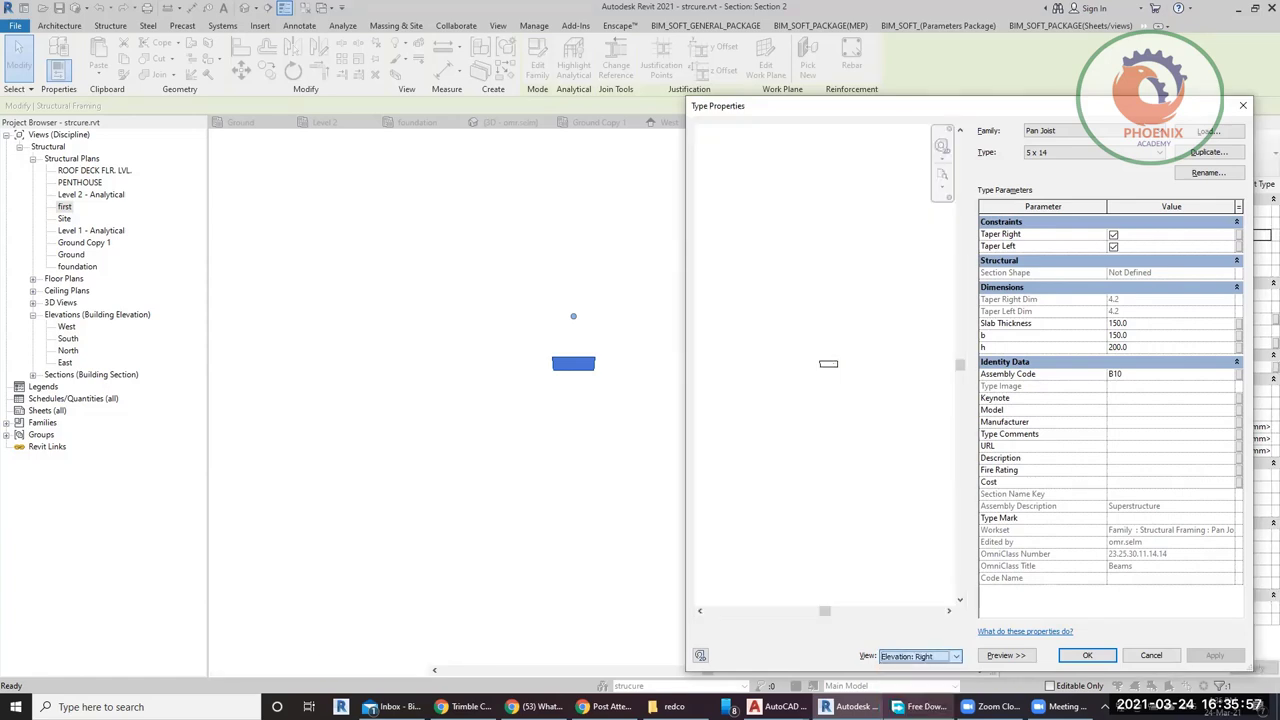
click(934, 657)
click(912, 712)
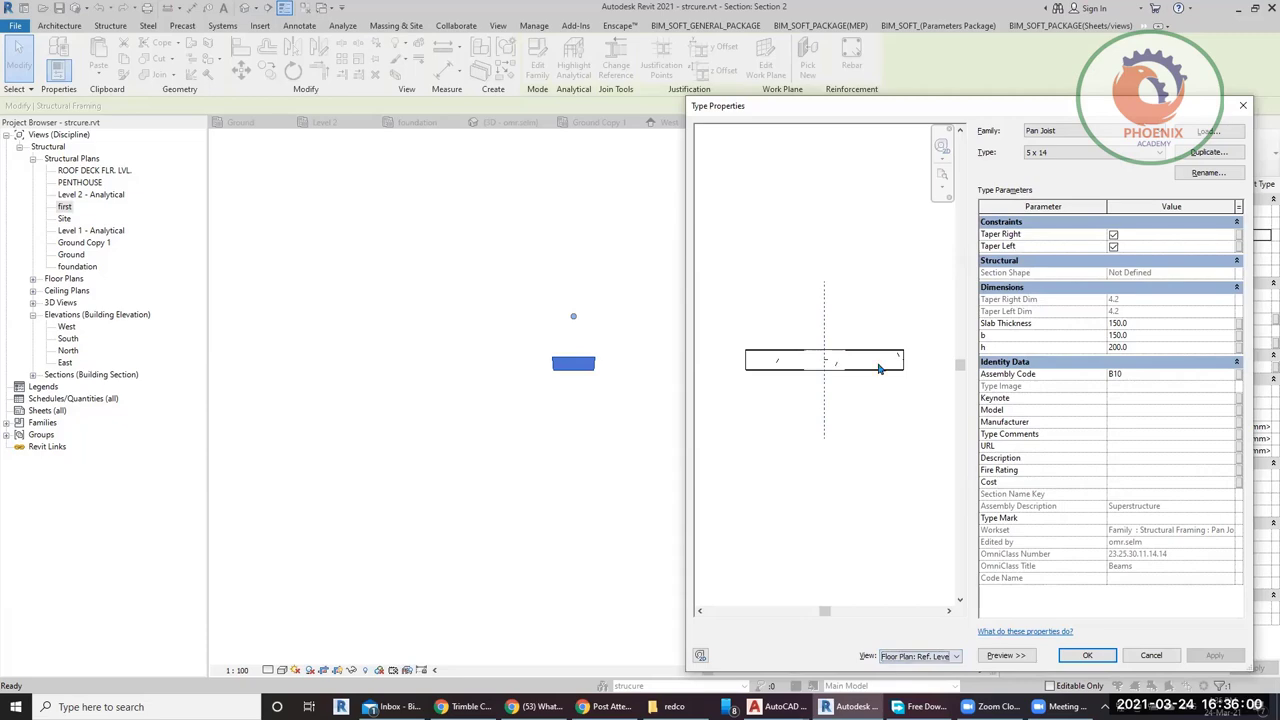
click(1072, 658)
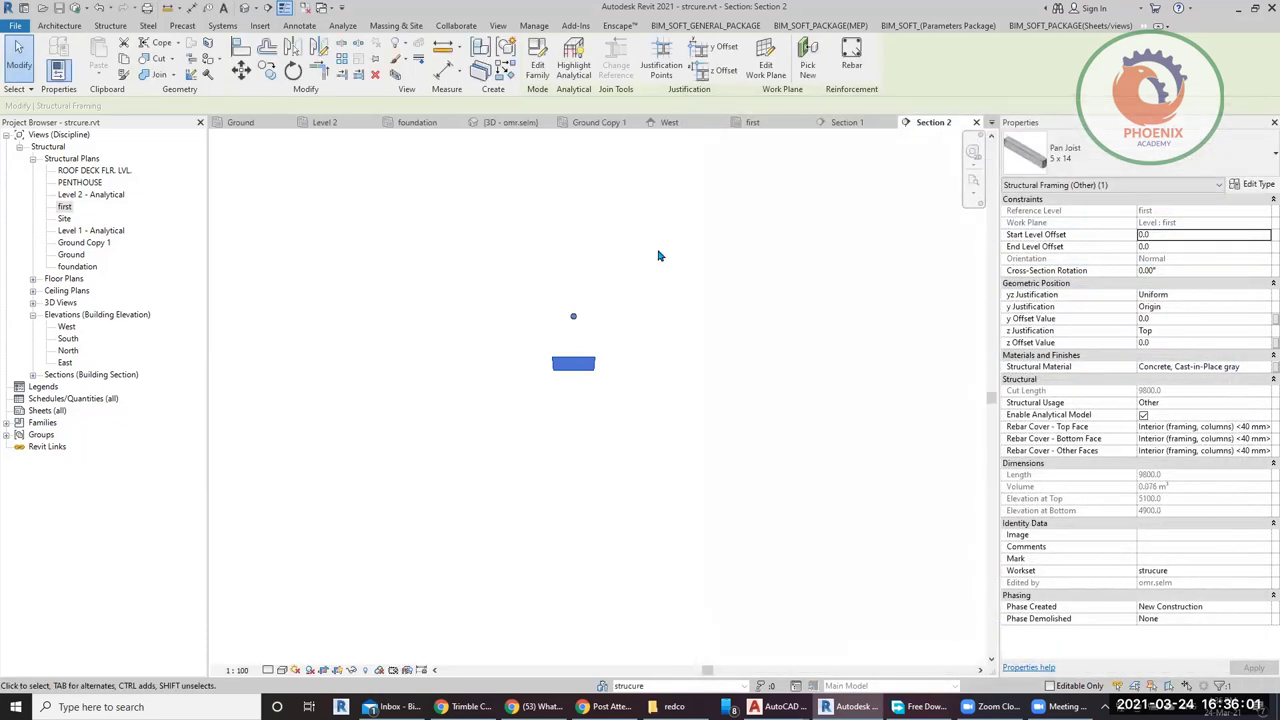
Return to the "first" structural plan and start an in-place model in the Structural Framing category.
click(614, 253)
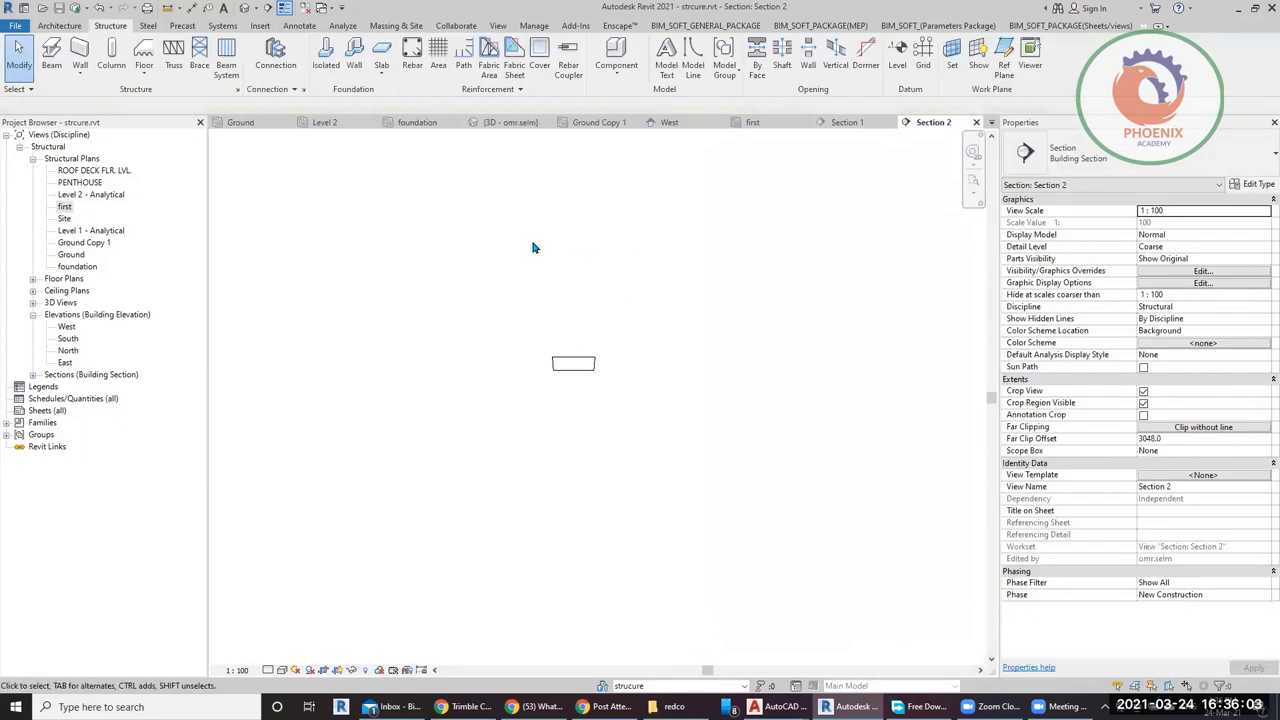
click(64, 207)
double_click(64, 207)
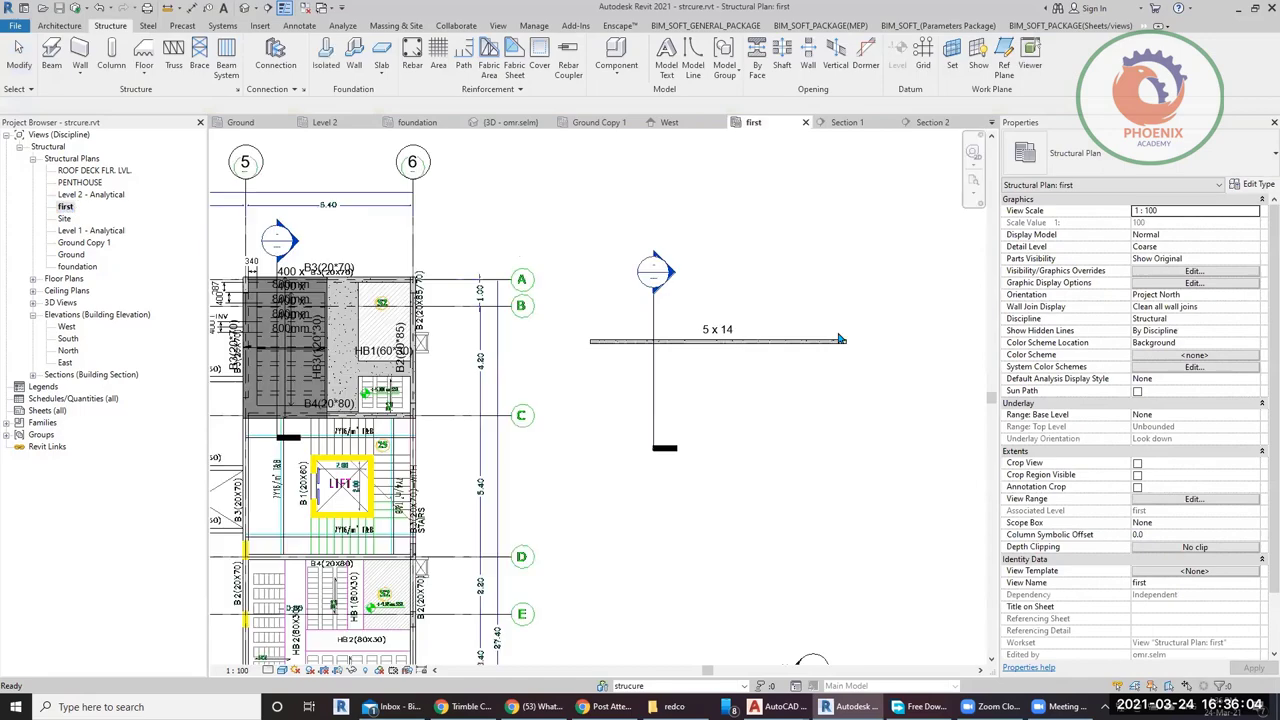
click(655, 389)
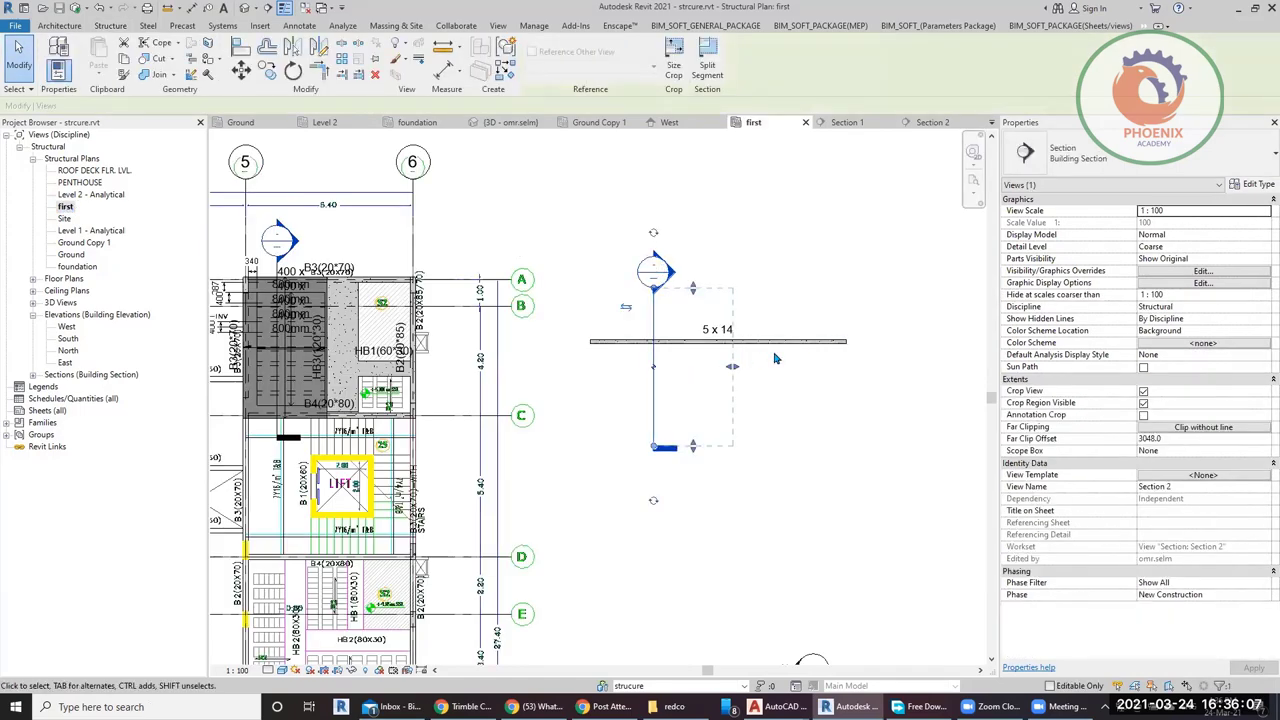
click(62, 26)
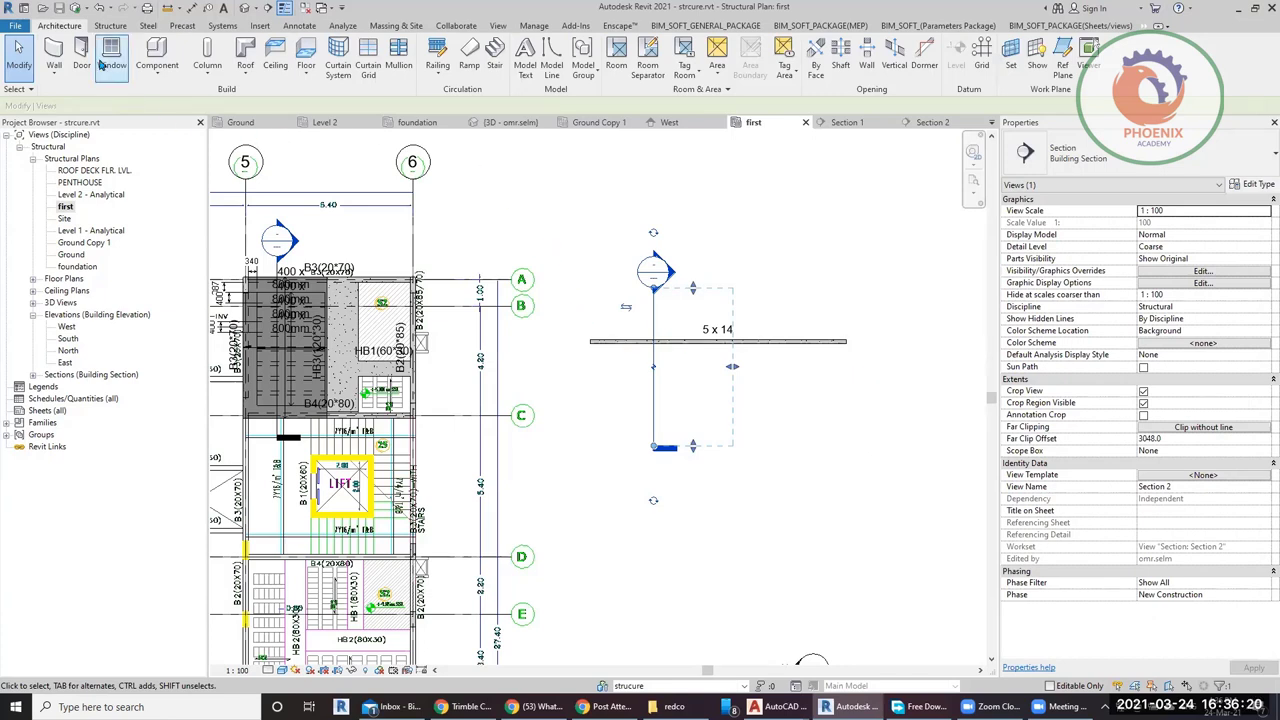
click(157, 65)
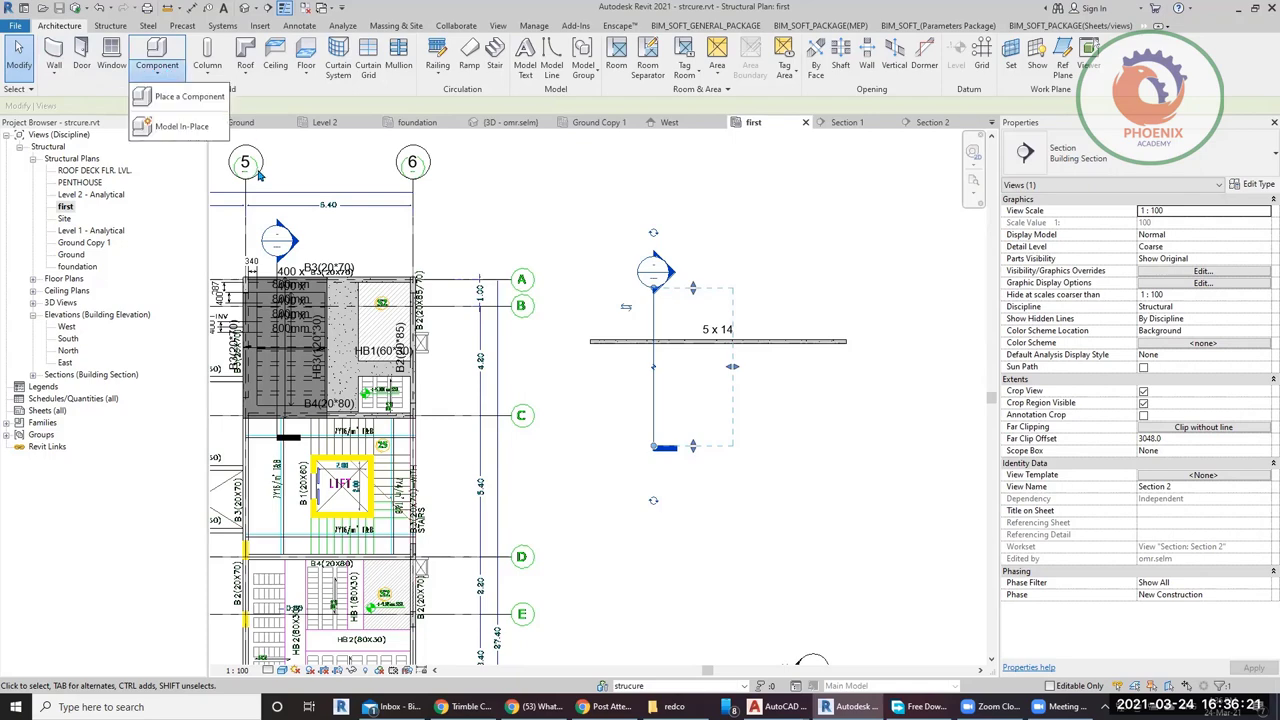
click(172, 127)
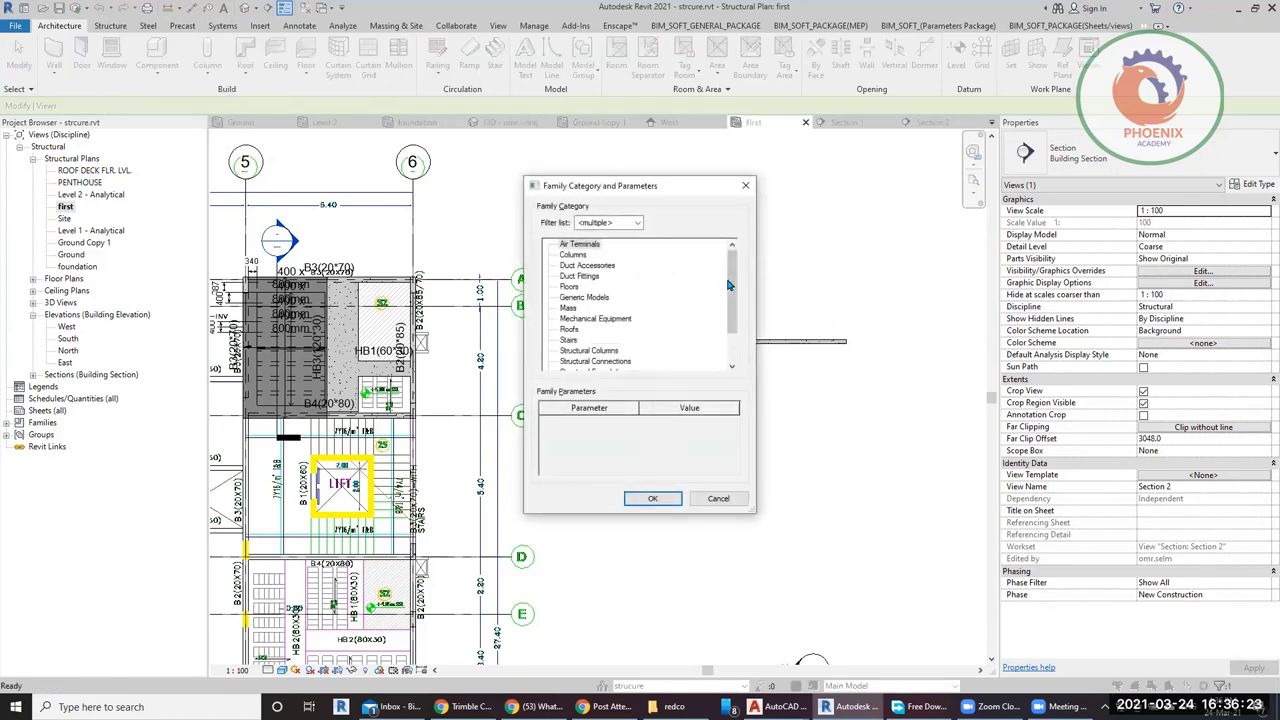
scroll(694, 293, down, 2)
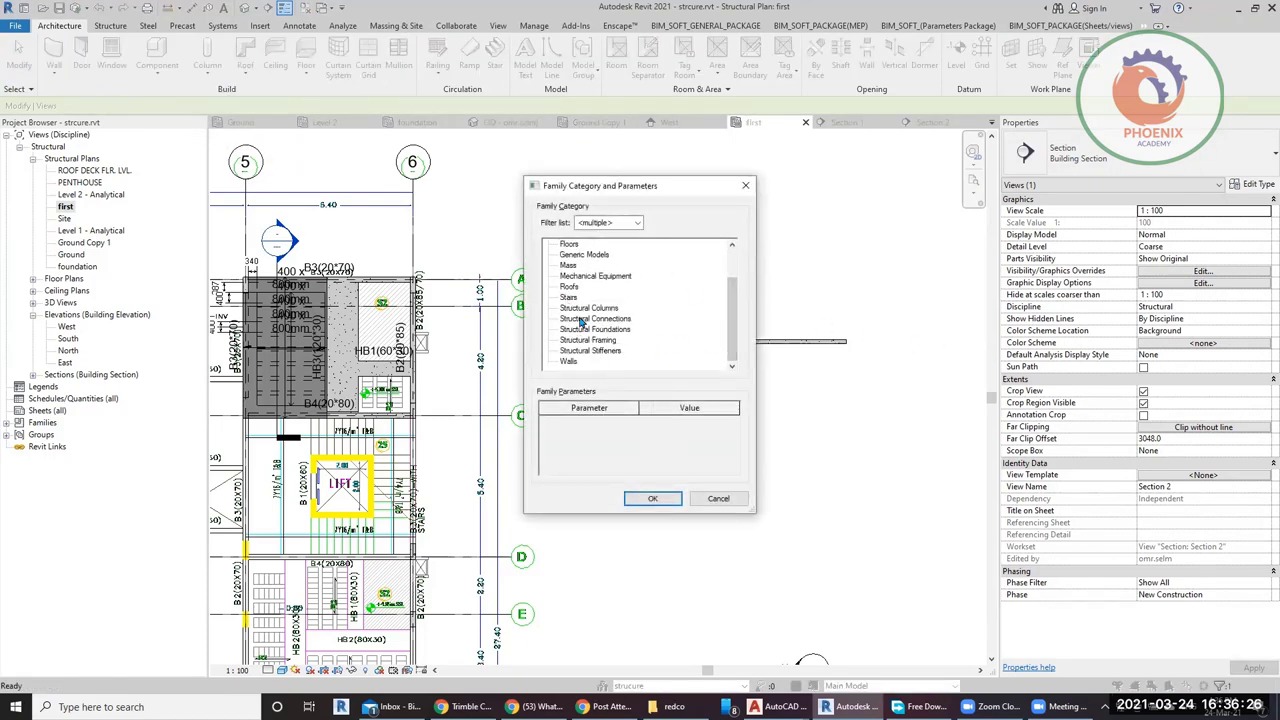
click(608, 342)
double_click(590, 343)
click(908, 350)
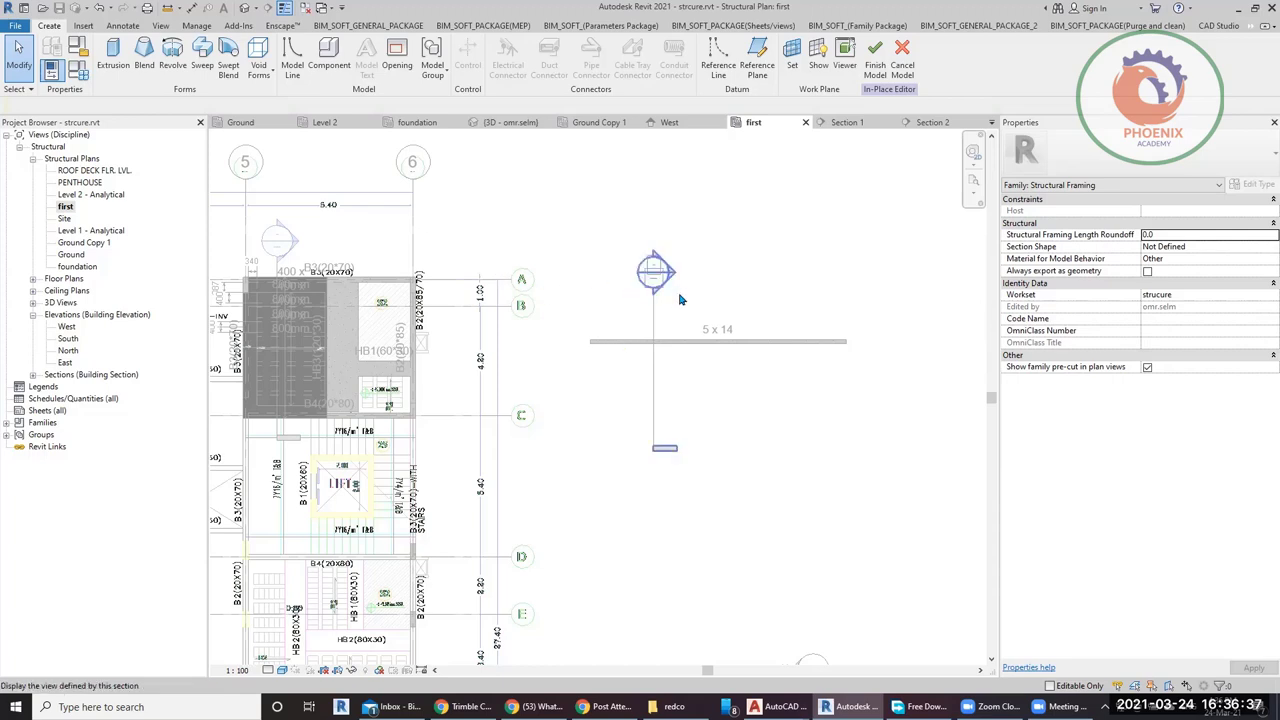
Start an extrusion for the in-place framing and set its work plane to Grid : 5.
scroll(662, 290, down, 3)
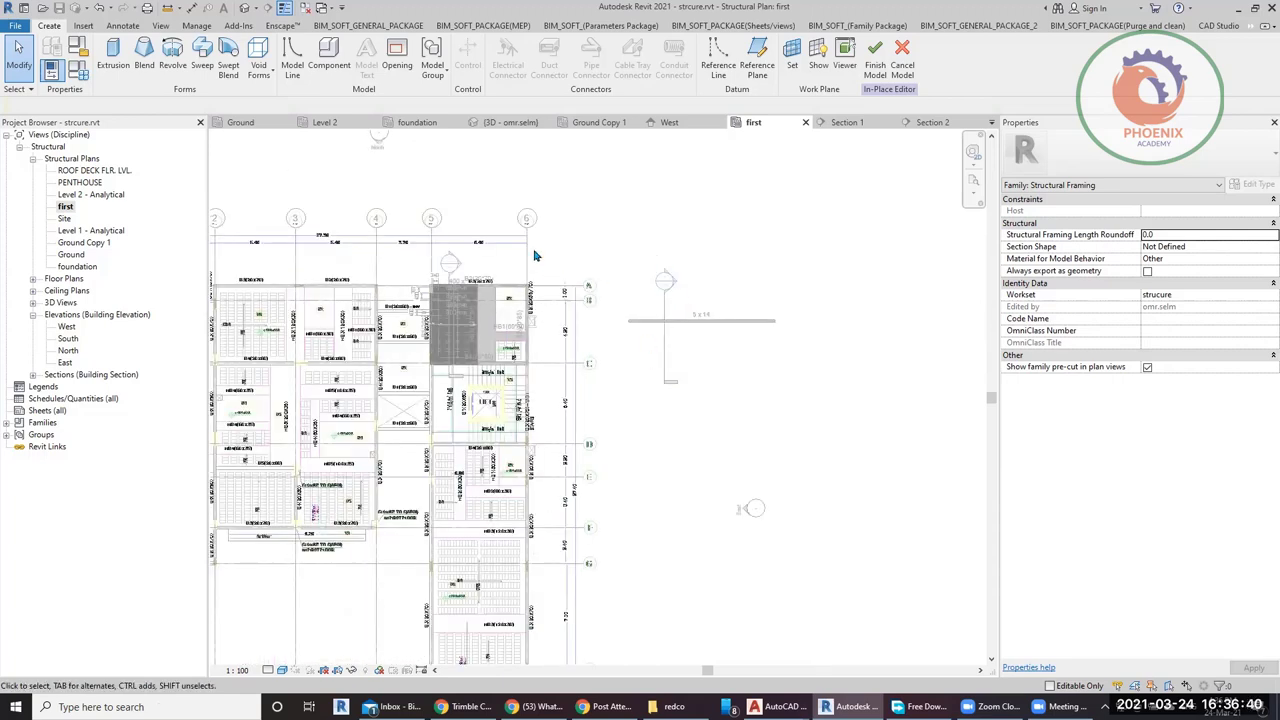
click(113, 65)
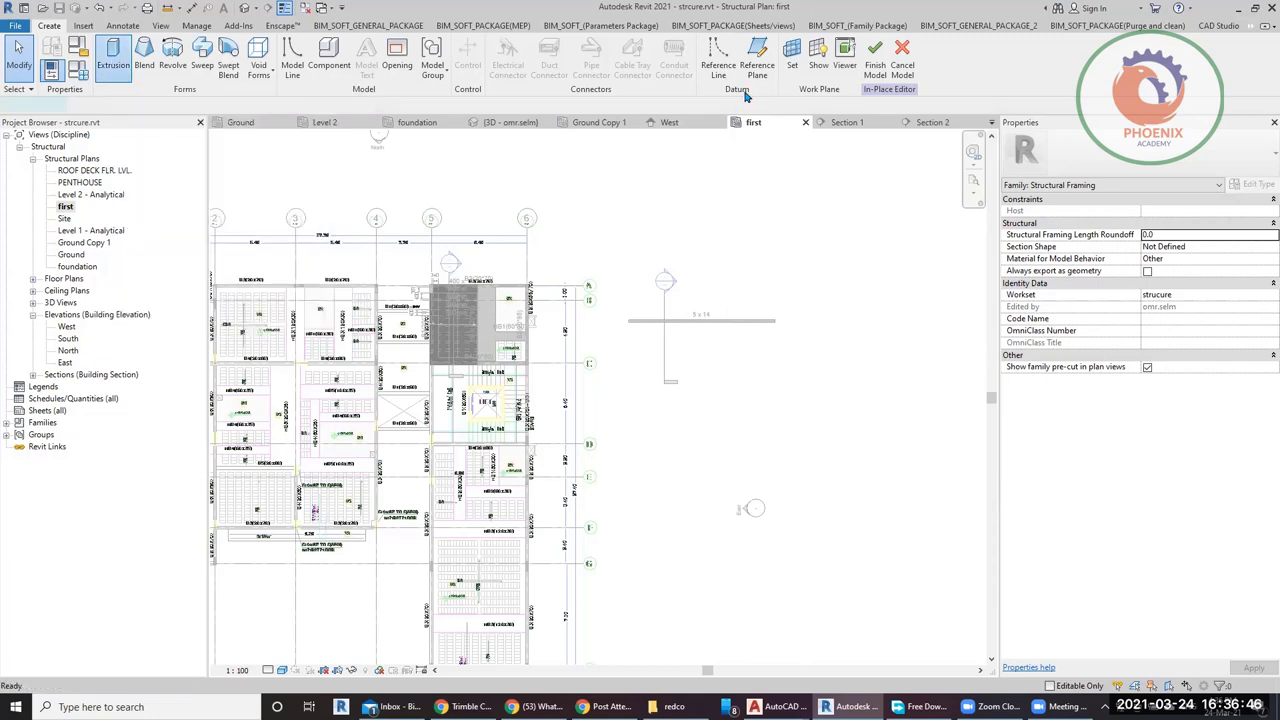
click(583, 64)
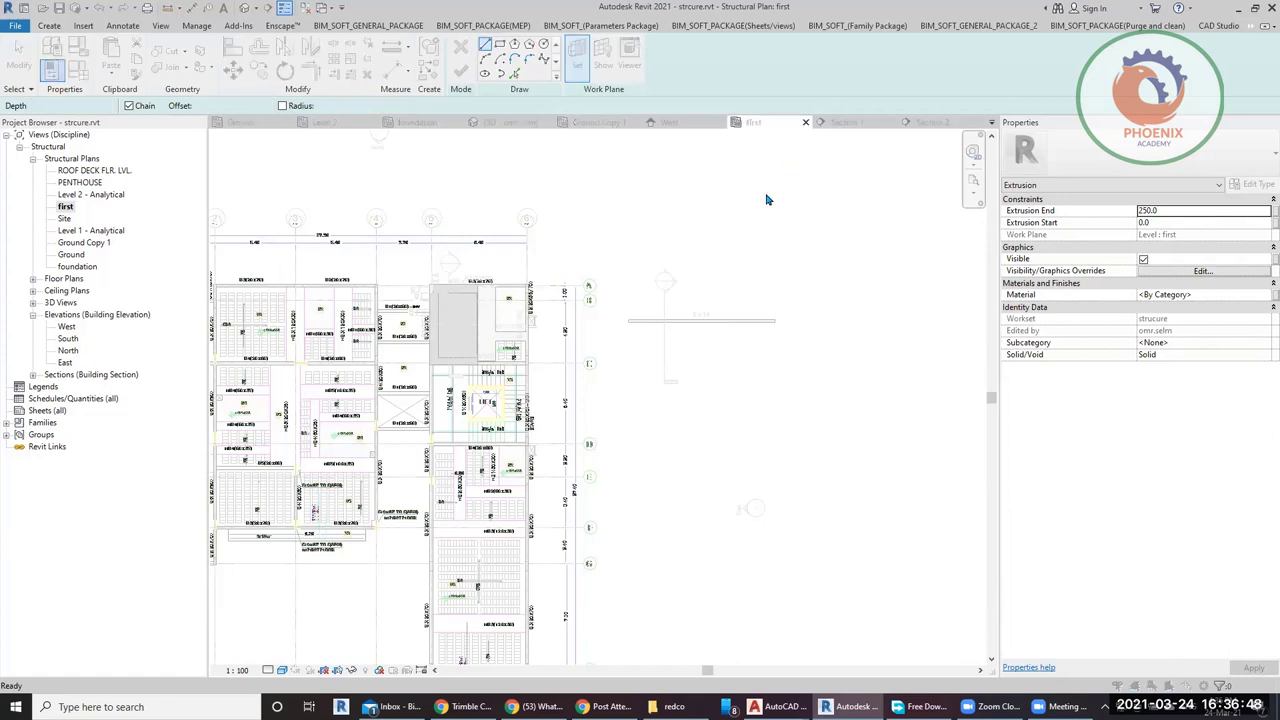
click(657, 354)
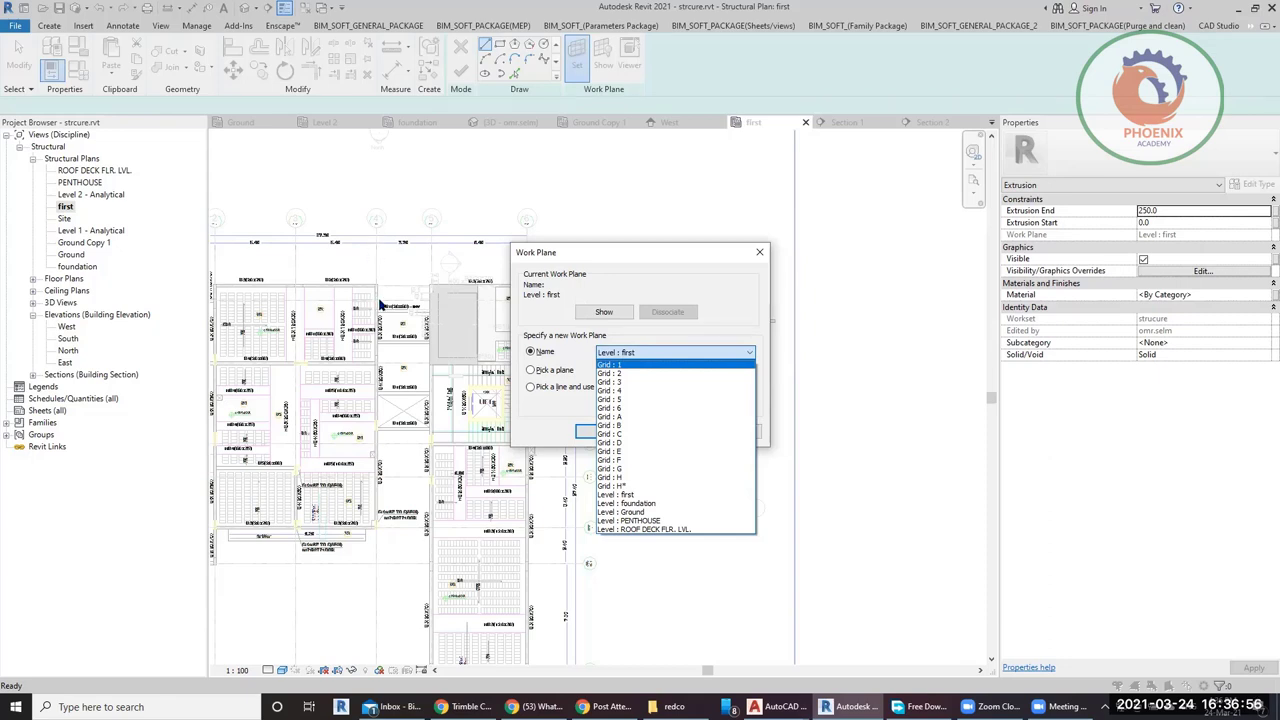
click(640, 399)
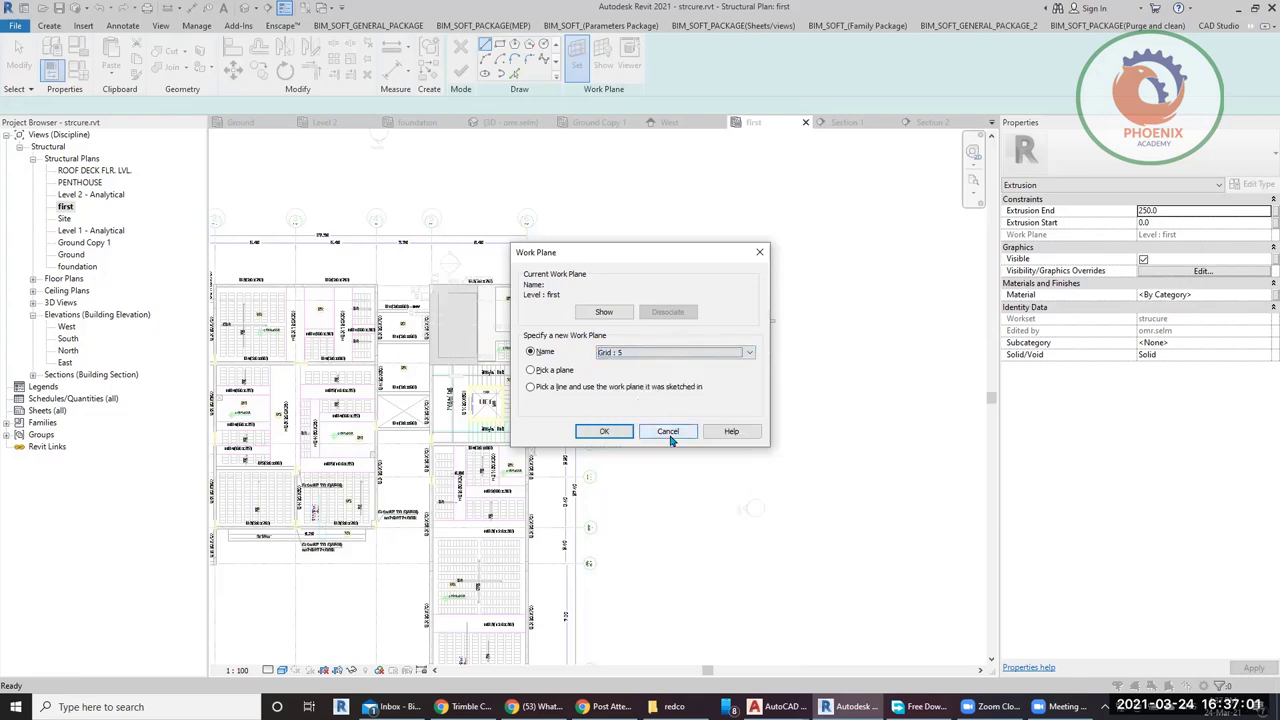
click(606, 433)
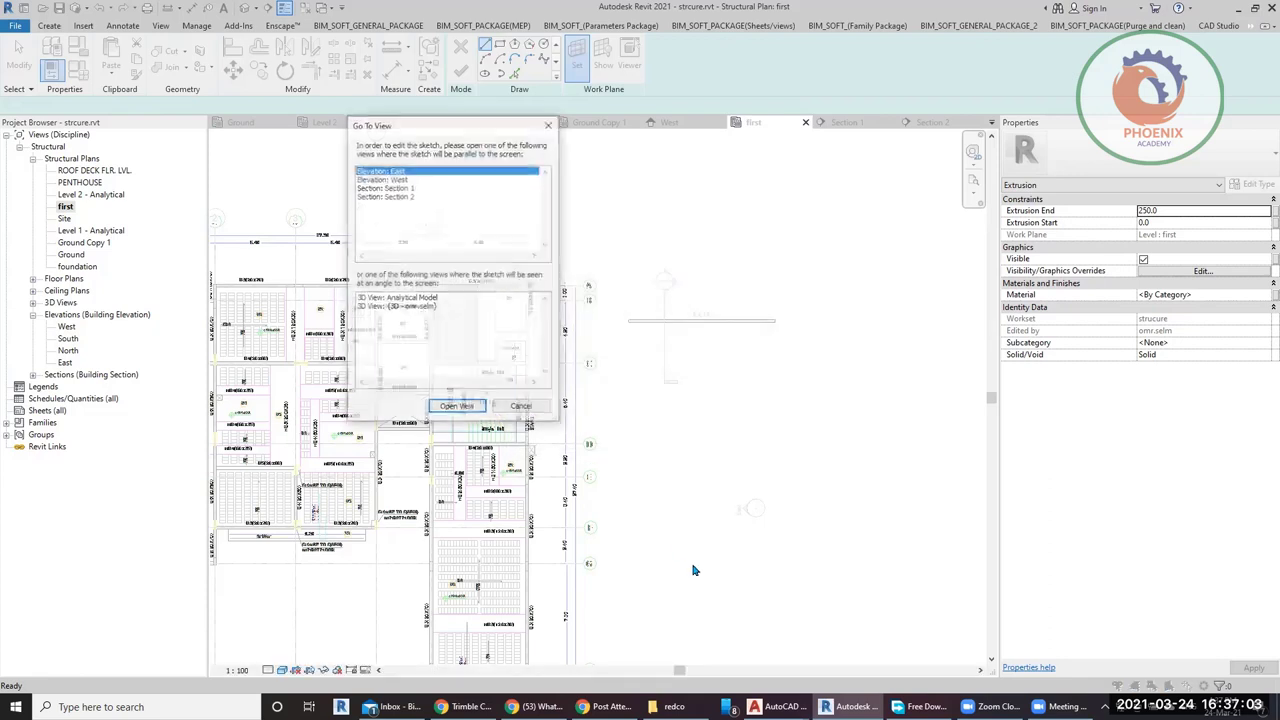
Open the East elevation for sketching the extrusion on Grid : 5, around the first level line beside the building.
click(458, 407)
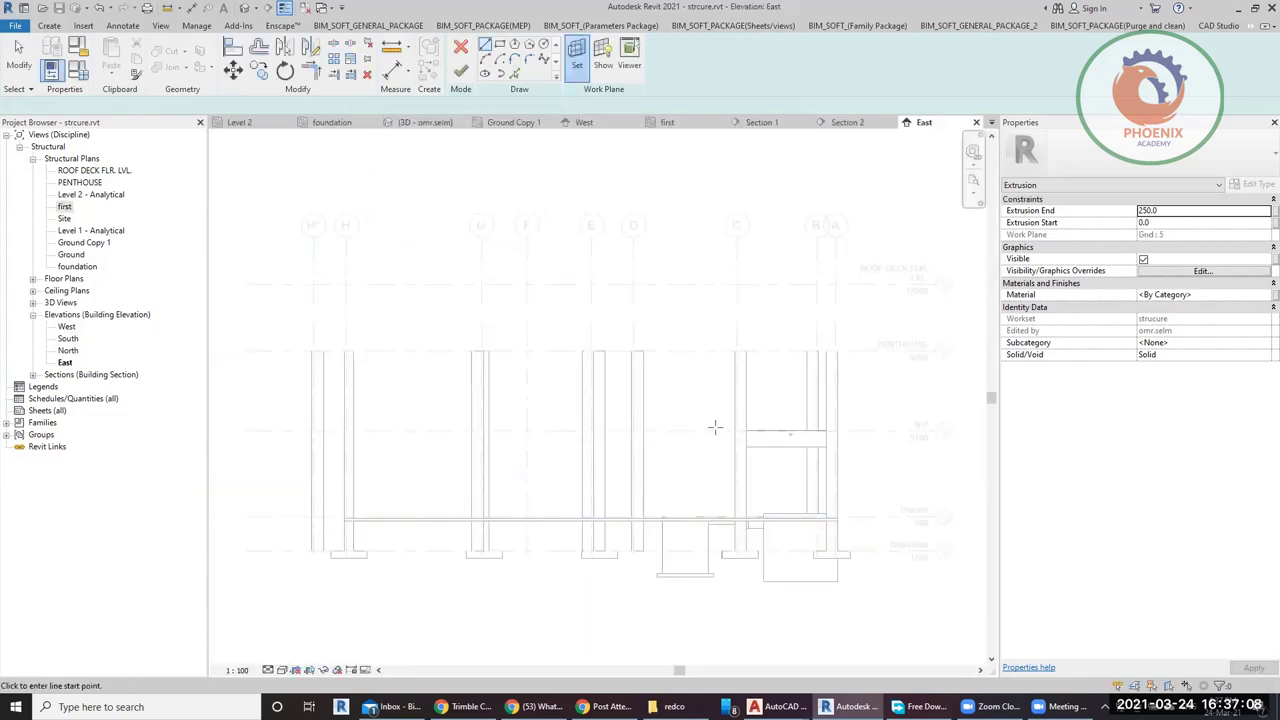
scroll(420, 208, down, 3)
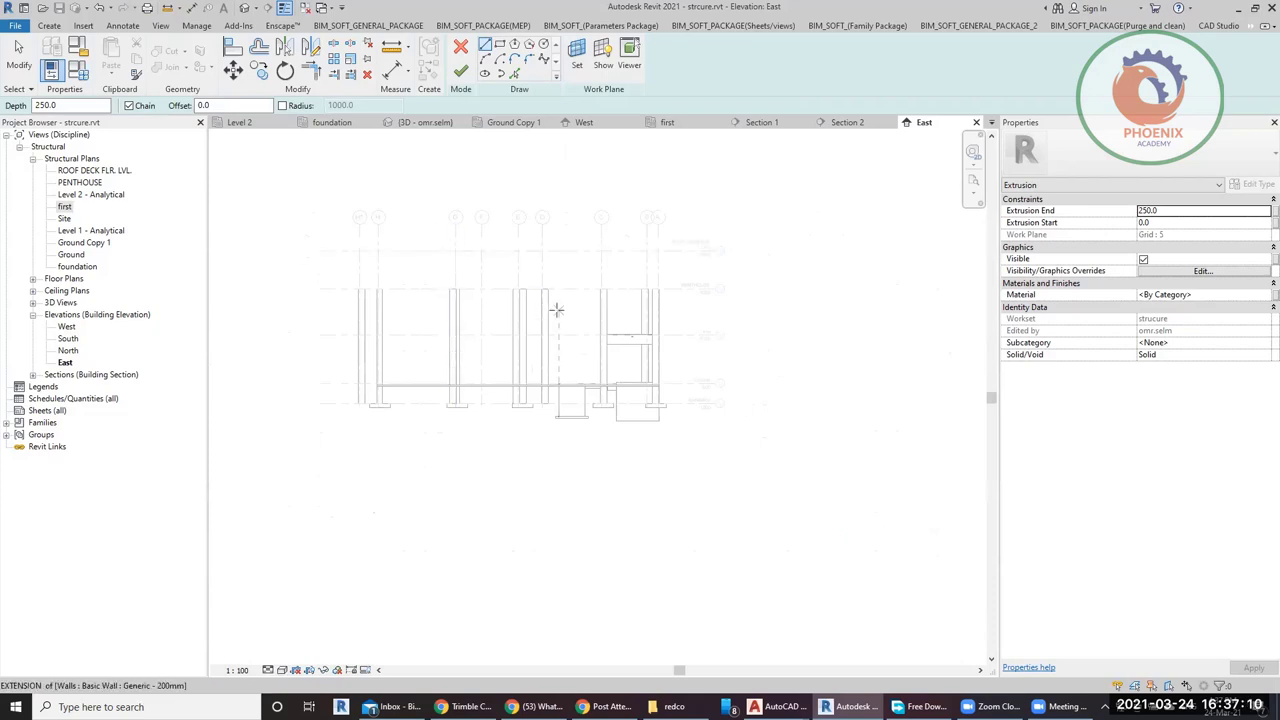
scroll(557, 310, up, 2)
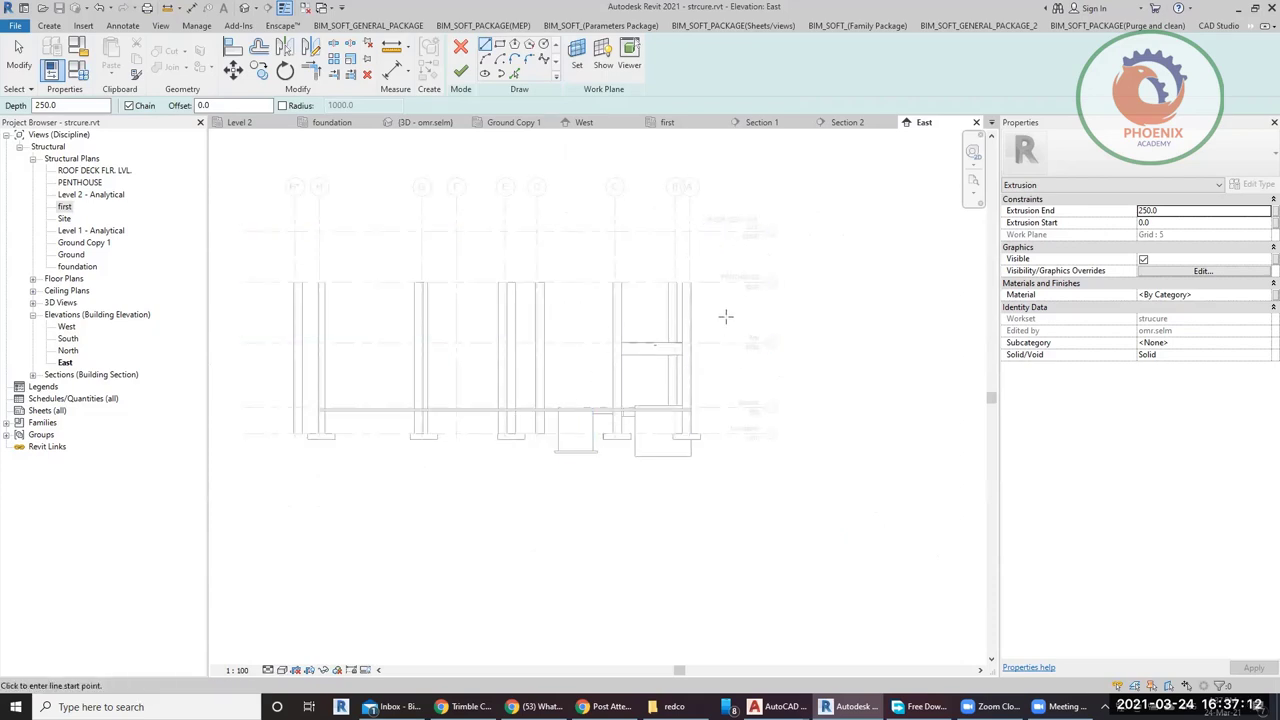
scroll(740, 360, up, 5)
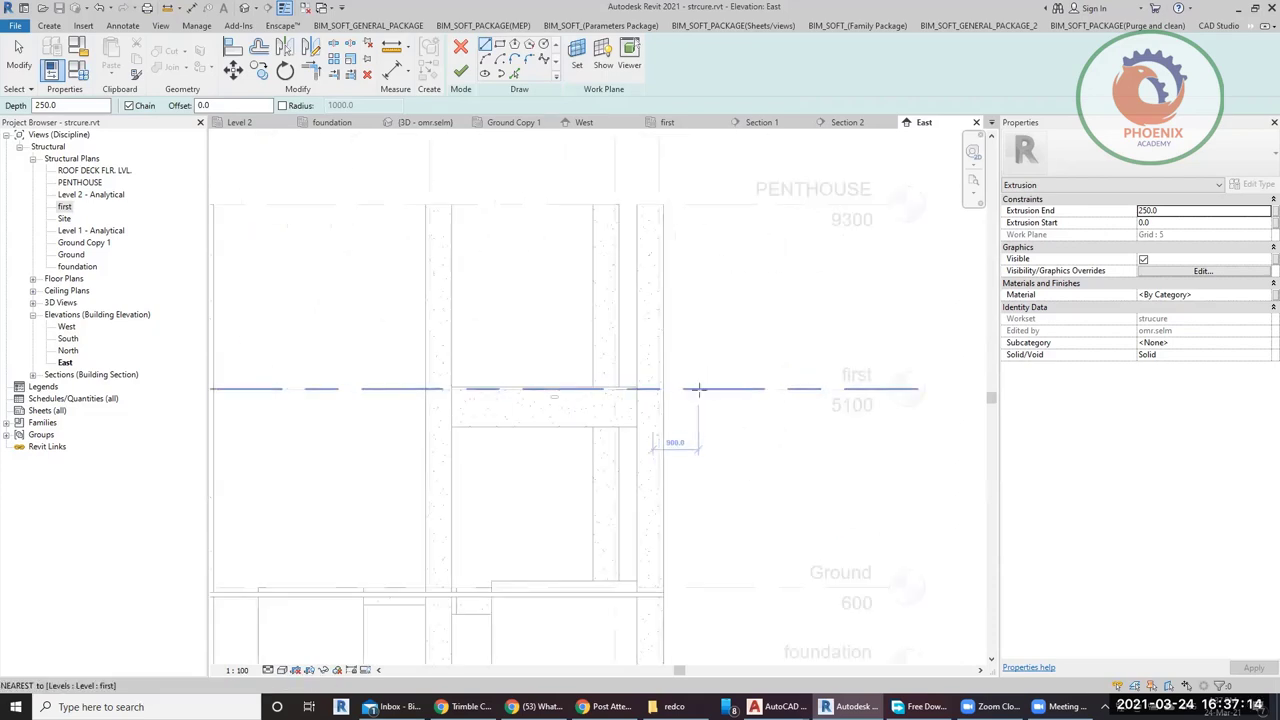
scroll(698, 392, up, 2)
Sketch a closed trapezoid hanging from the first level line, with a bottom edge about 800 mm and one slanted side about 500 mm.
click(682, 388)
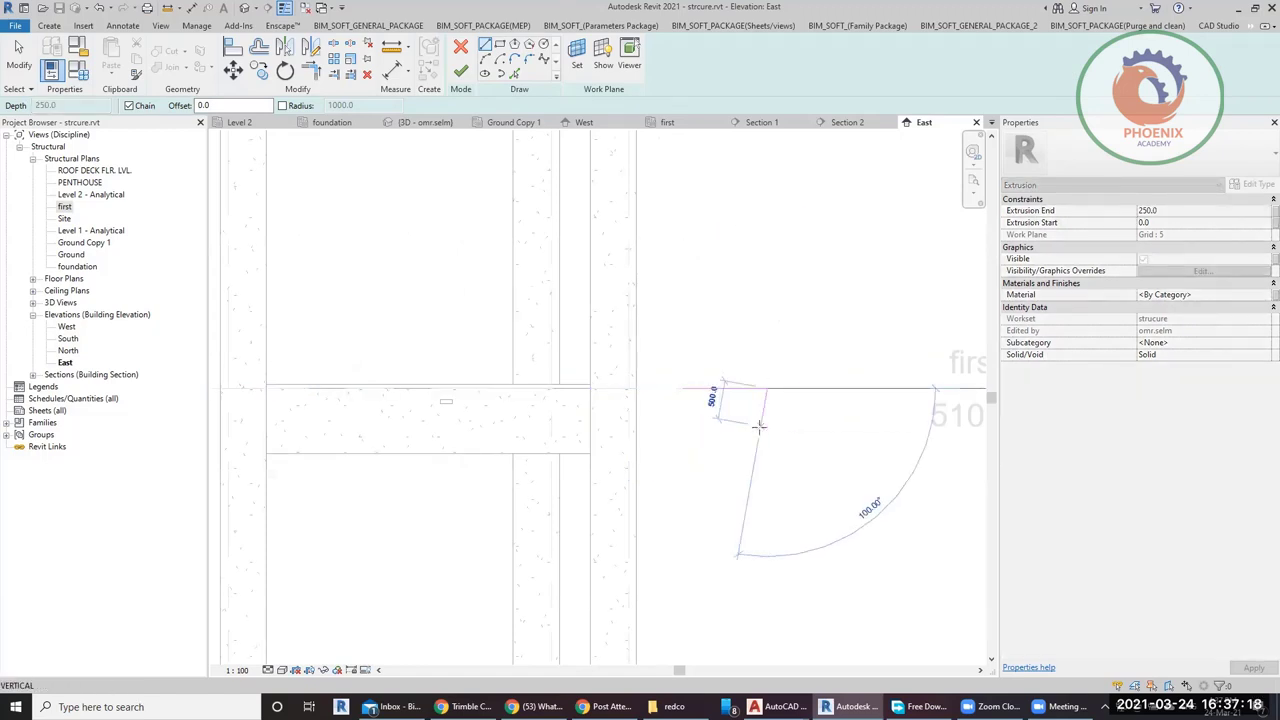
click(765, 425)
click(700, 425)
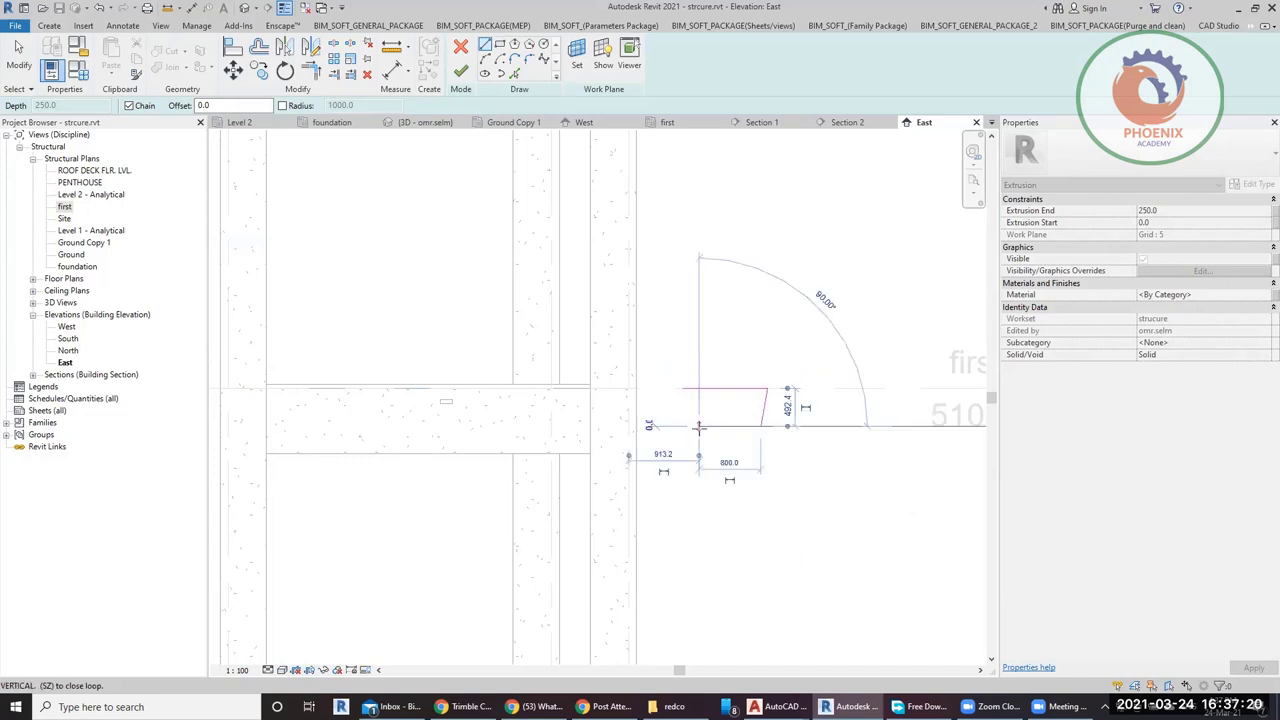
click(683, 388)
key(Escape)
key(Escape)
scroll(686, 405, up, 2)
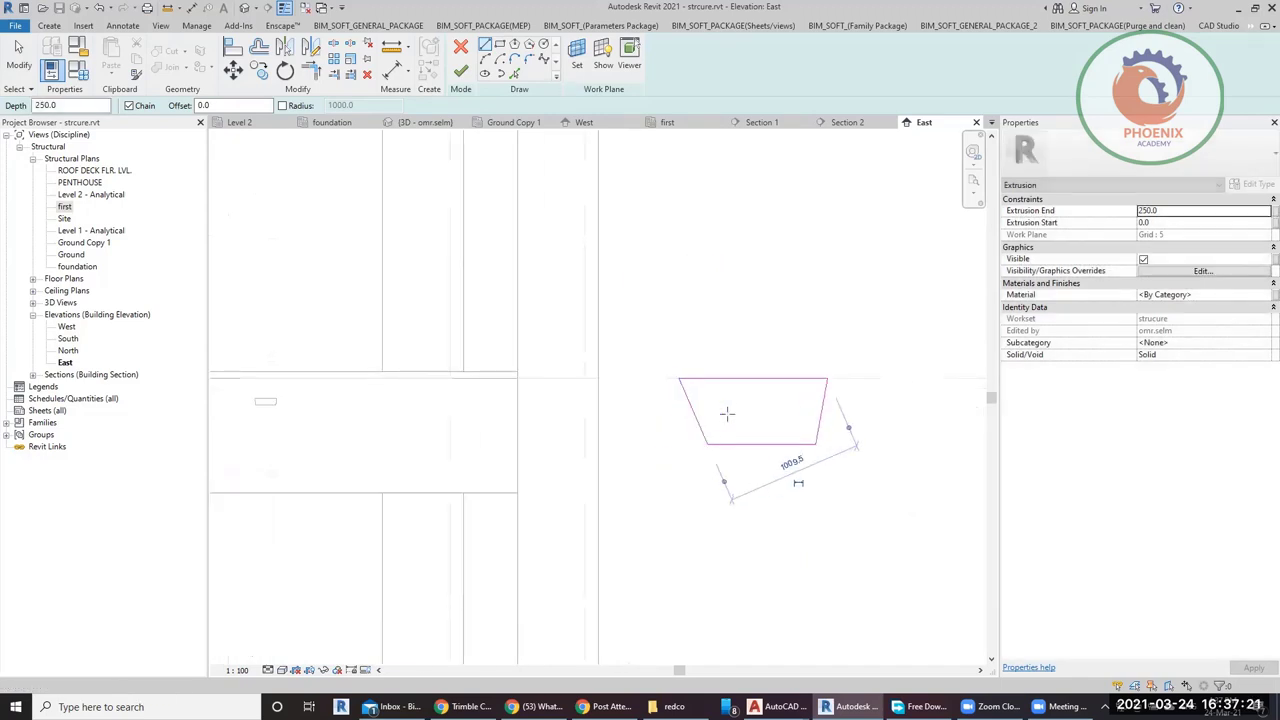
Delete the whole sketched trapezoid profile.
click(819, 429)
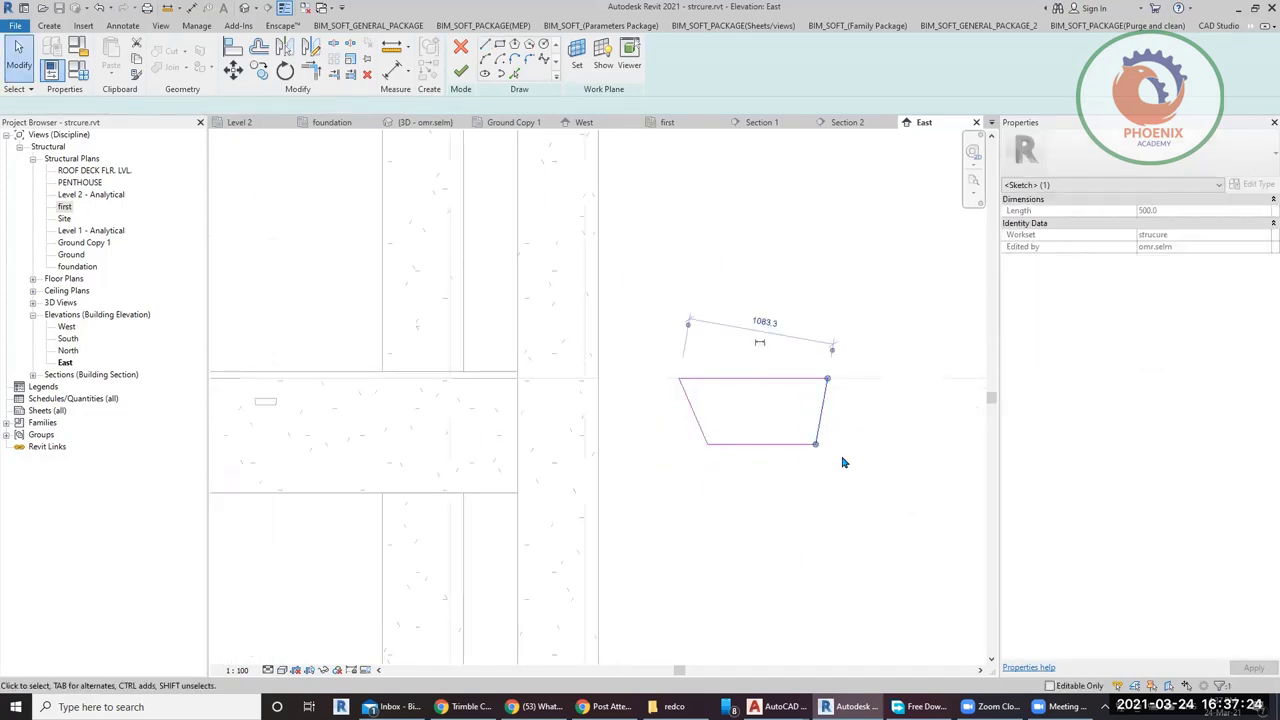
key(Escape)
key(Tab)
click(685, 428)
key(Delete)
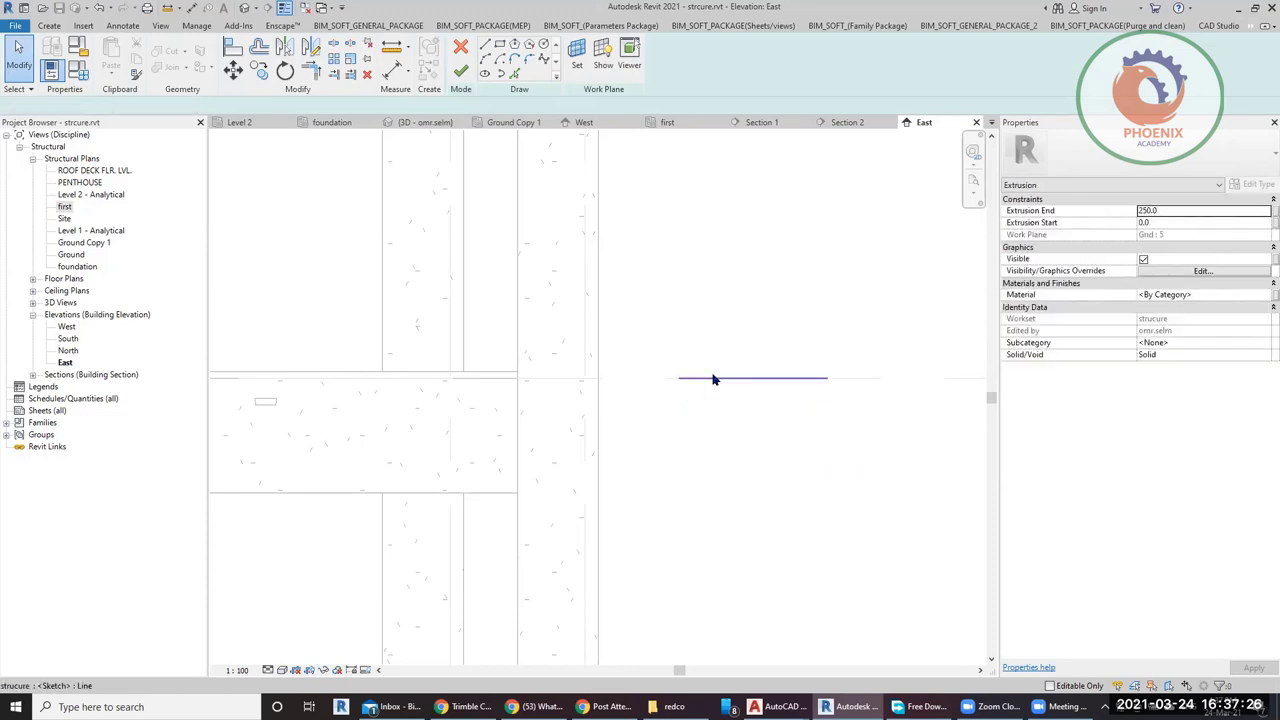
Sketch an 800 mm top line on the first level, a 320 mm side slanting inward at 105°, and a parallel bottom line.
click(485, 46)
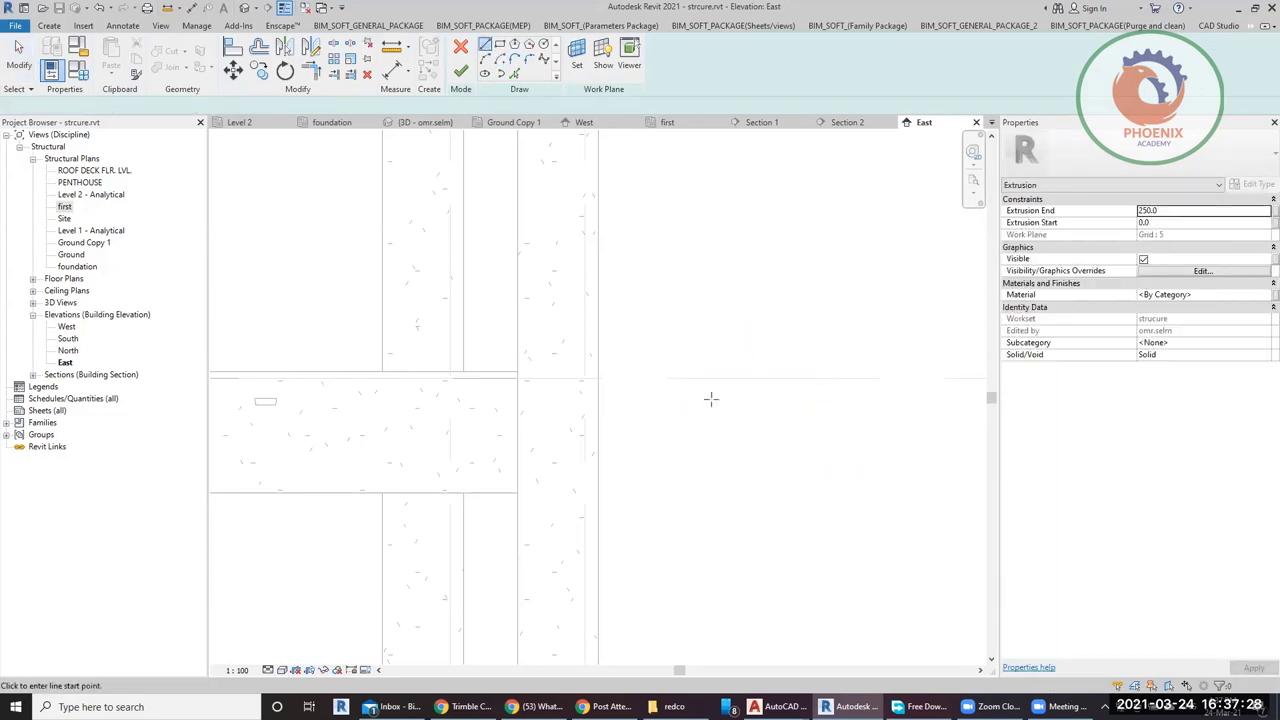
click(684, 378)
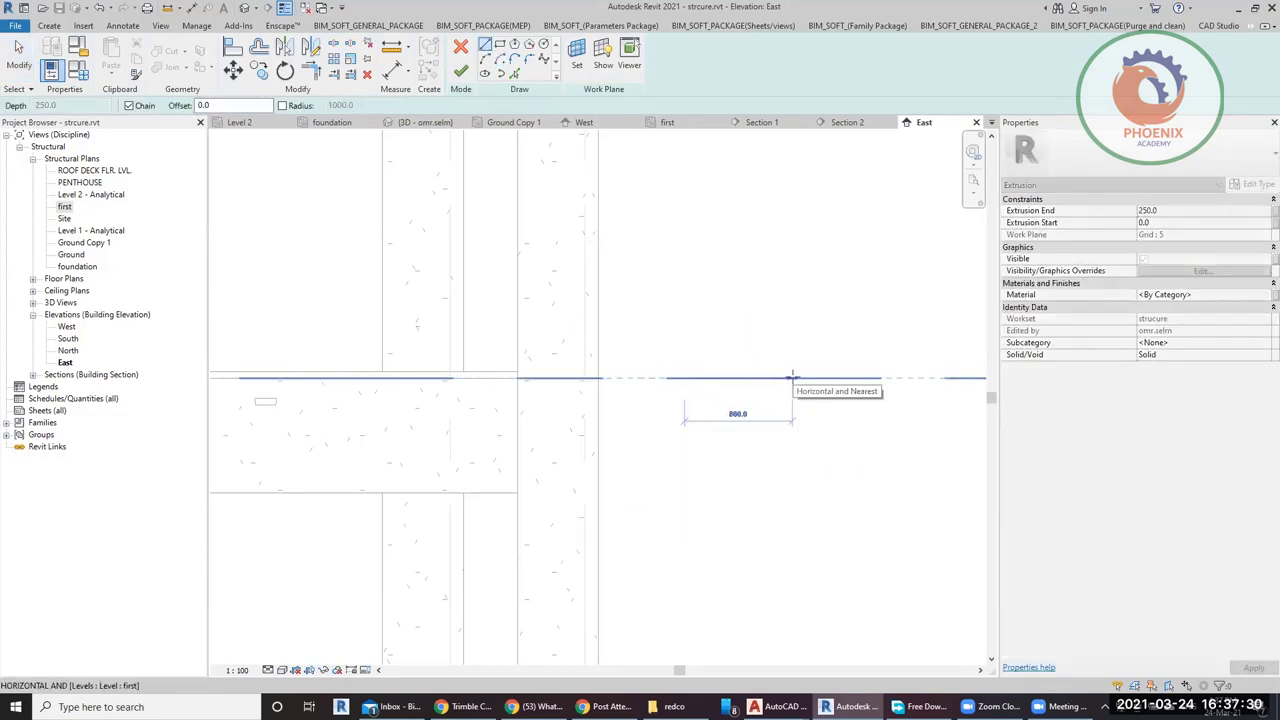
click(792, 378)
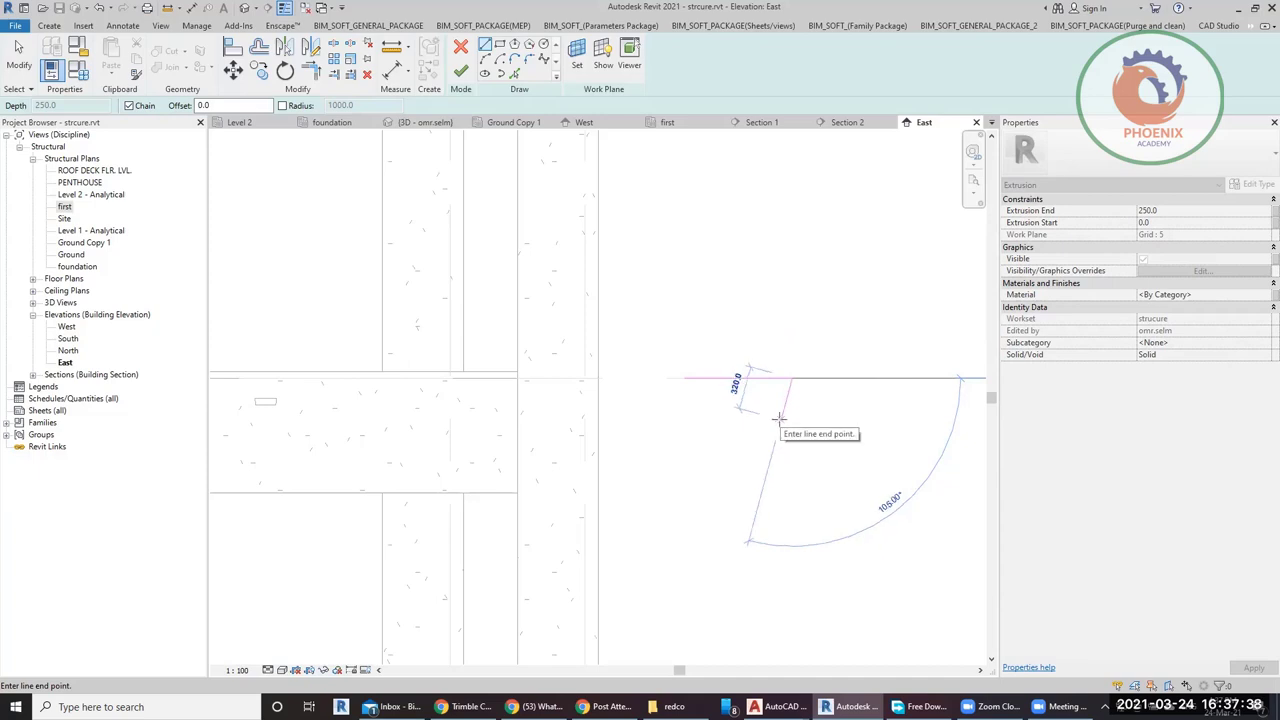
click(779, 418)
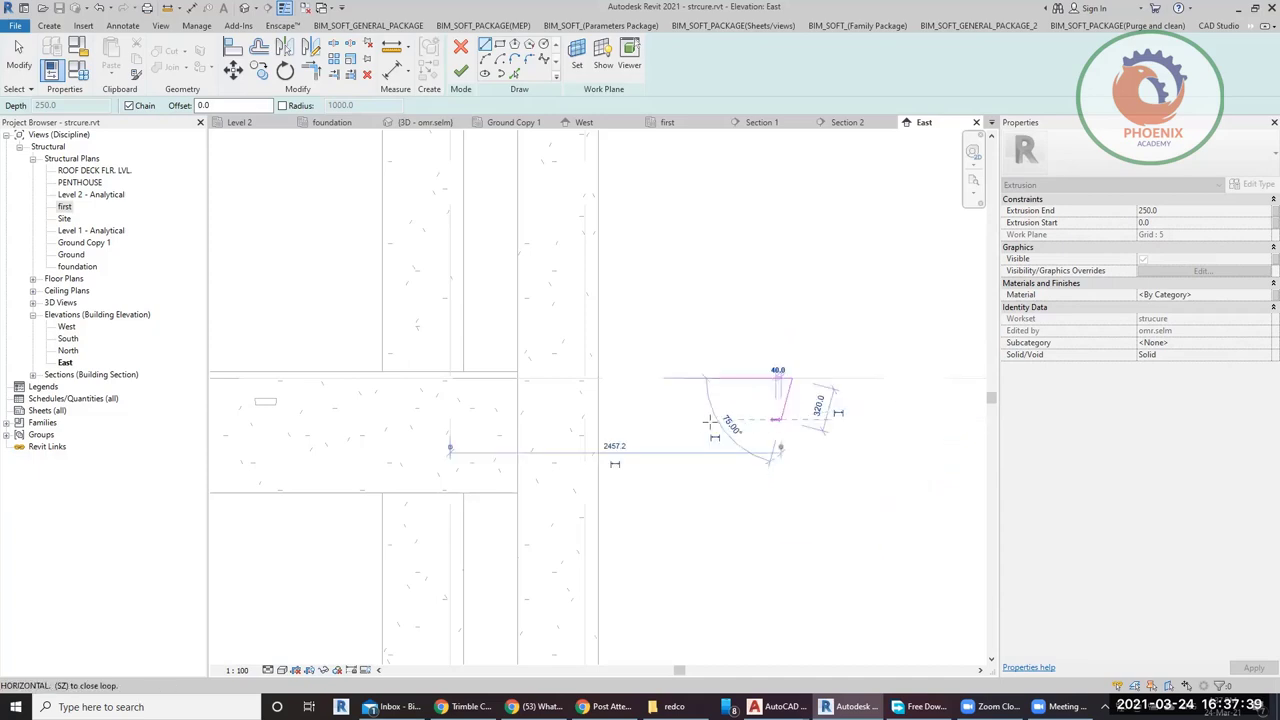
click(697, 418)
key(Escape)
key(Escape)
click(784, 405)
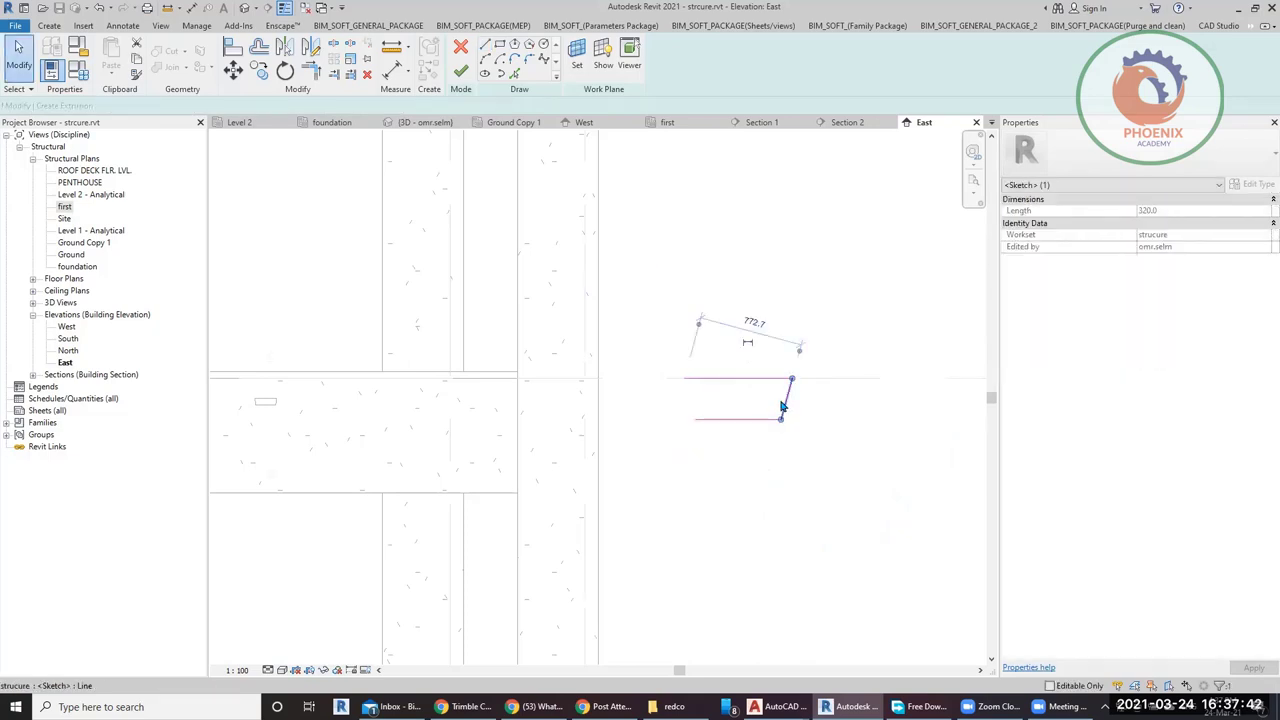
key(m)
key(m)
key(Escape)
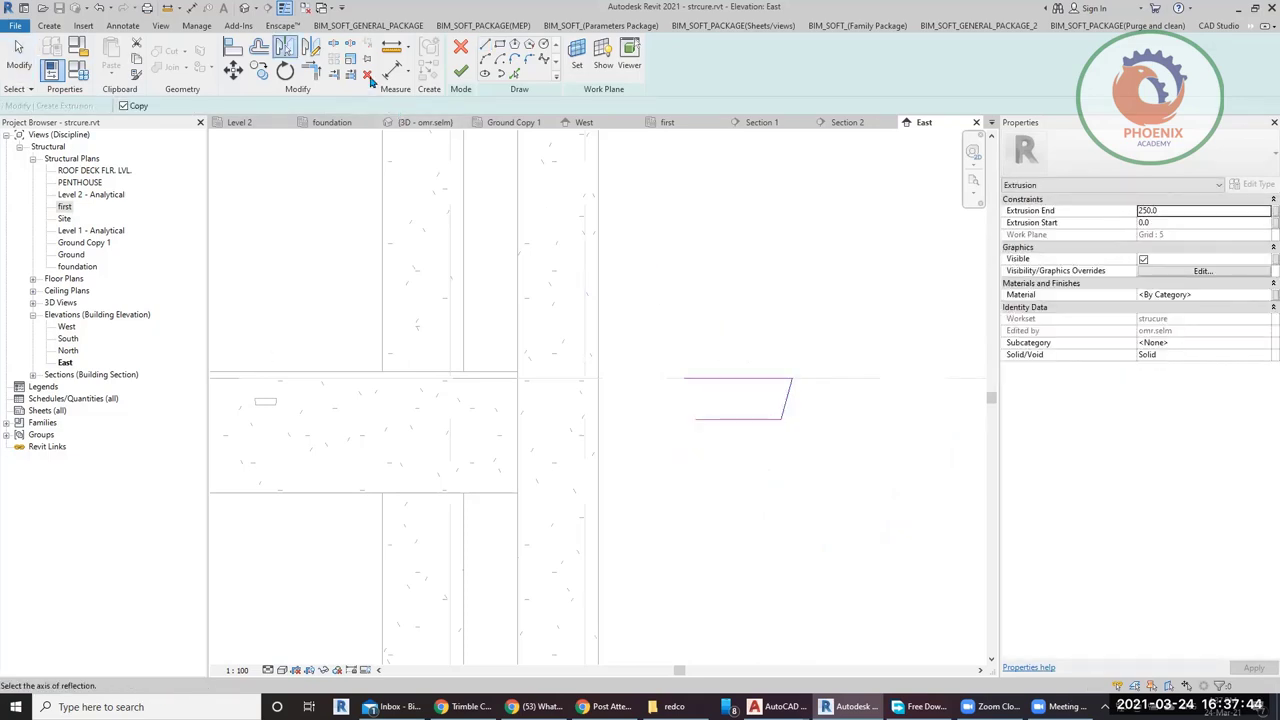
key(s)
key(l)
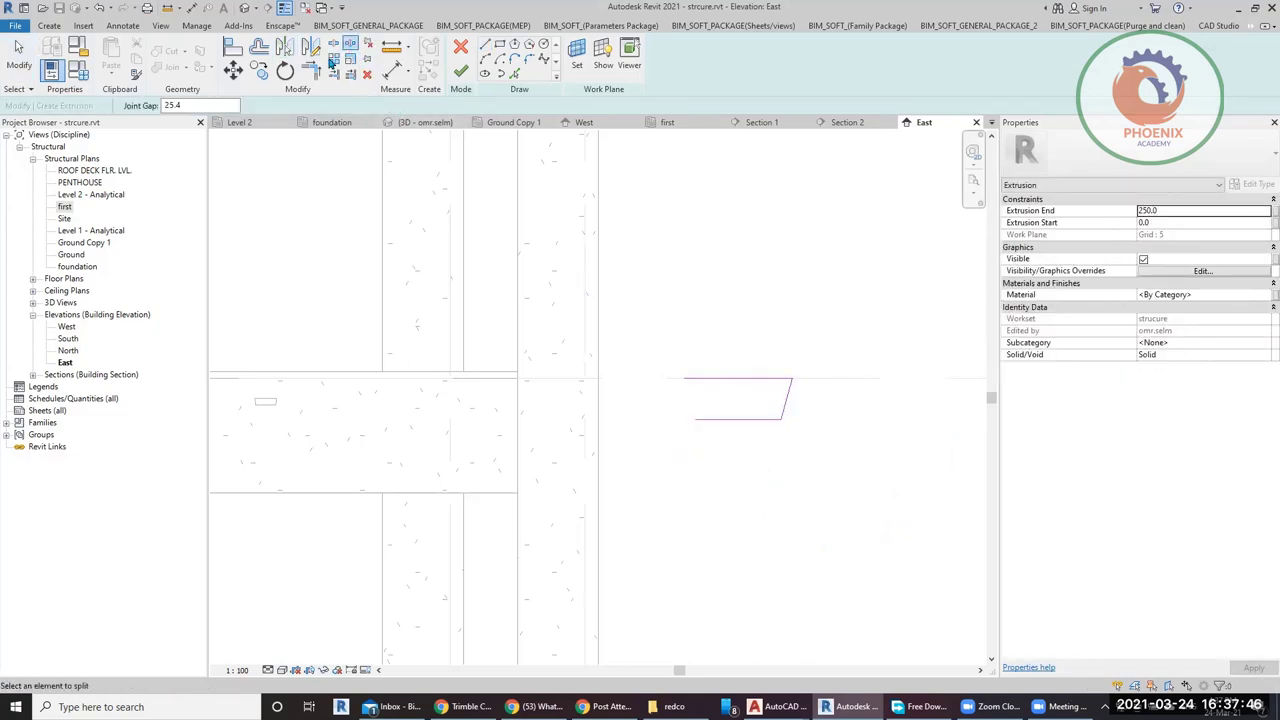
key(Escape)
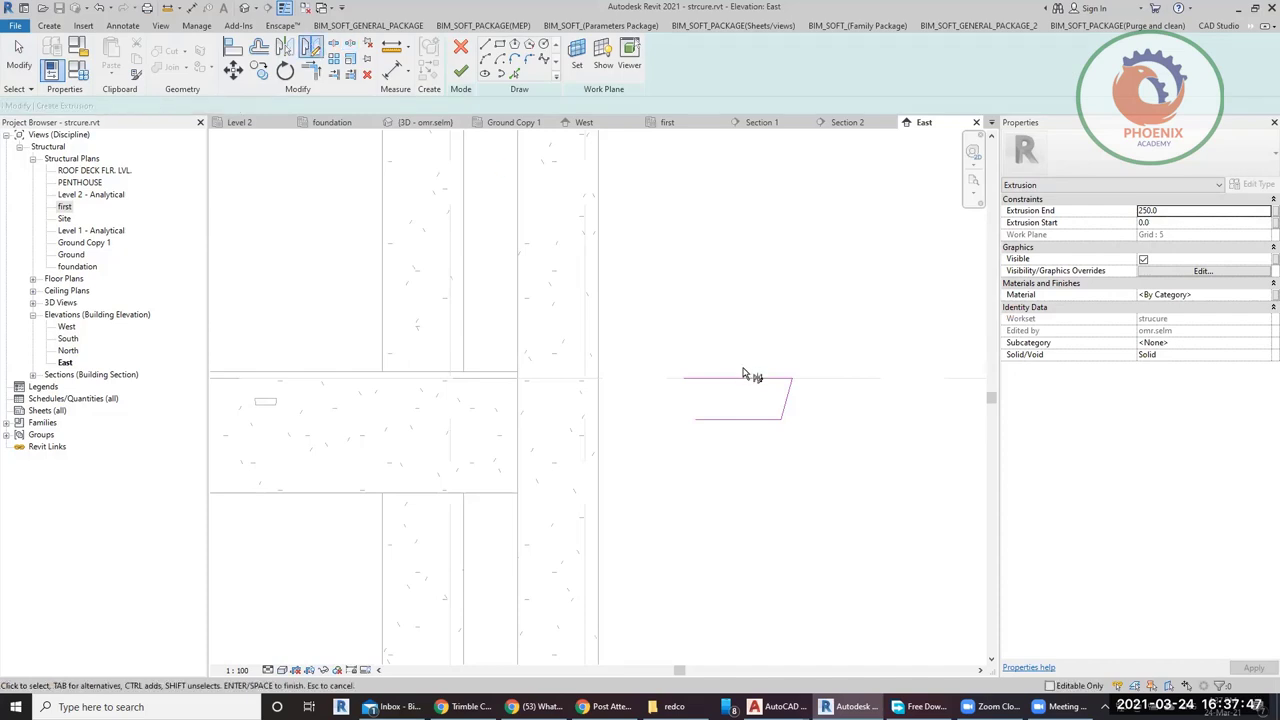
Mirror a copy of the slanted side about a drawn vertical axis through the midpoint of the top line.
click(308, 47)
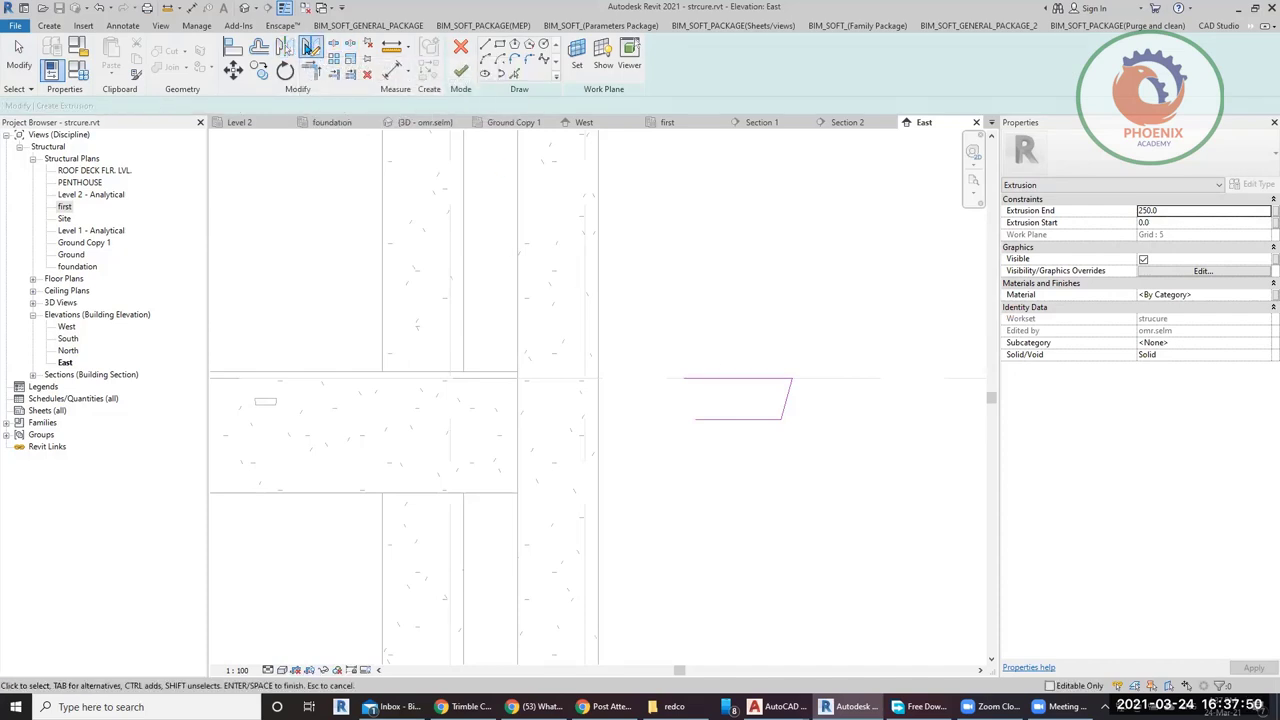
click(786, 414)
key(Return)
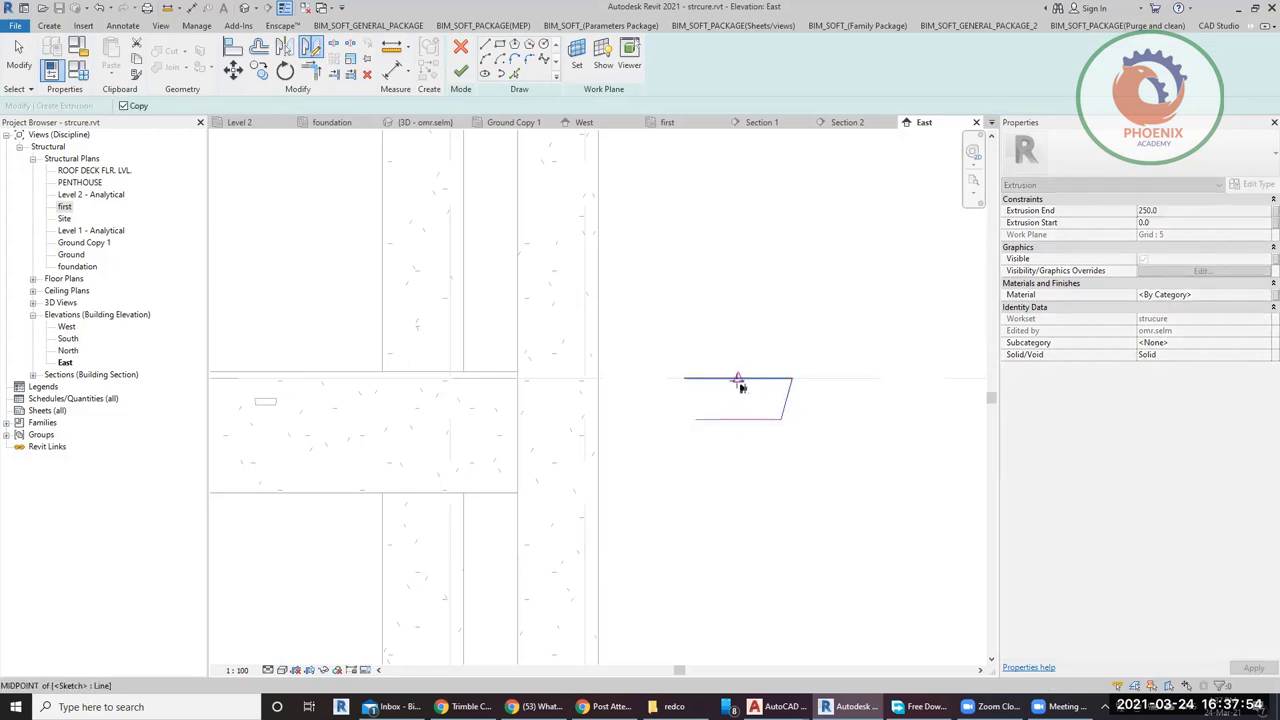
click(740, 385)
click(741, 259)
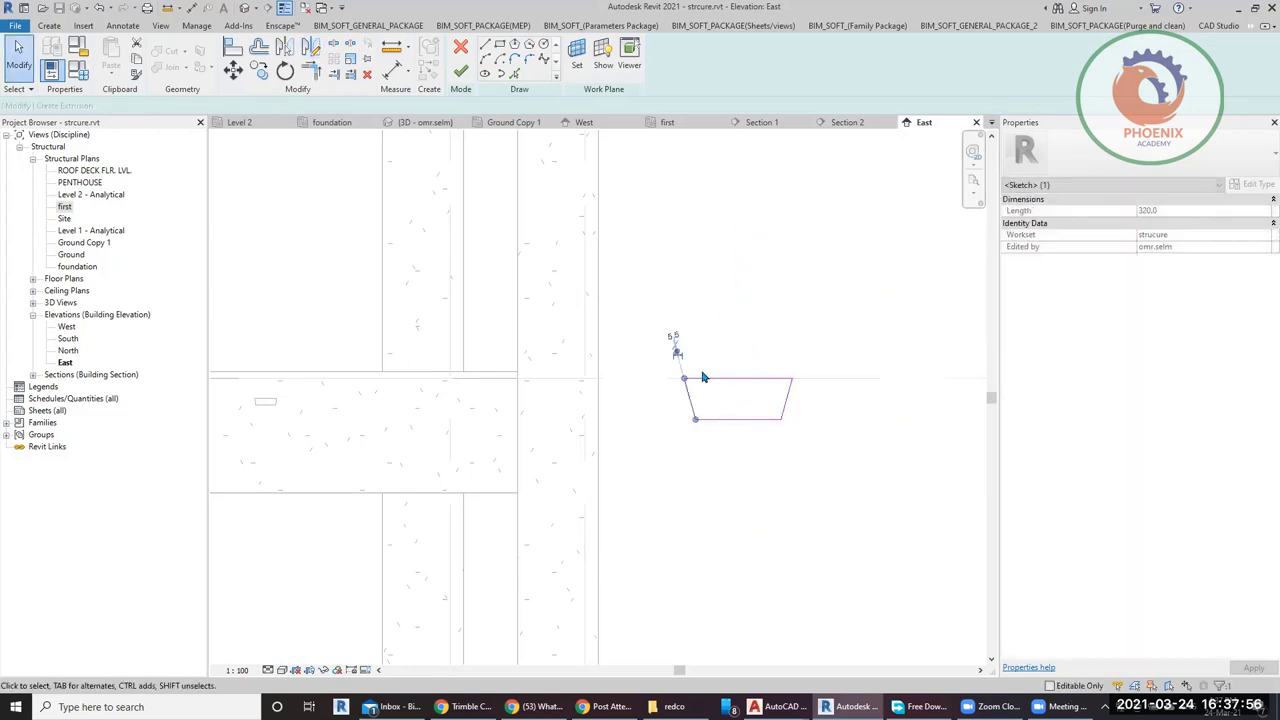
Trim the bottom line and the mirrored side to a clean corner so the trapezoid profile is closed.
scroll(710, 400, up, 4)
key(Delete)
key(t)
key(r)
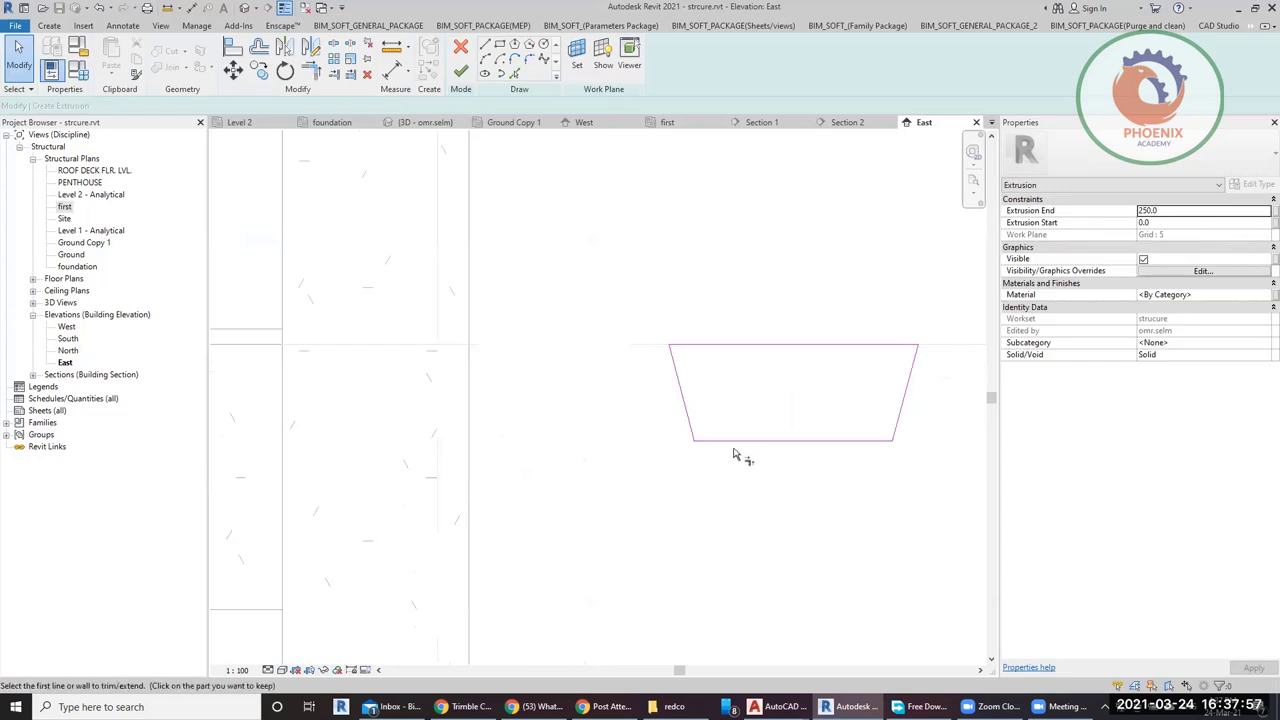
click(722, 441)
click(686, 415)
scroll(760, 420, down, 5)
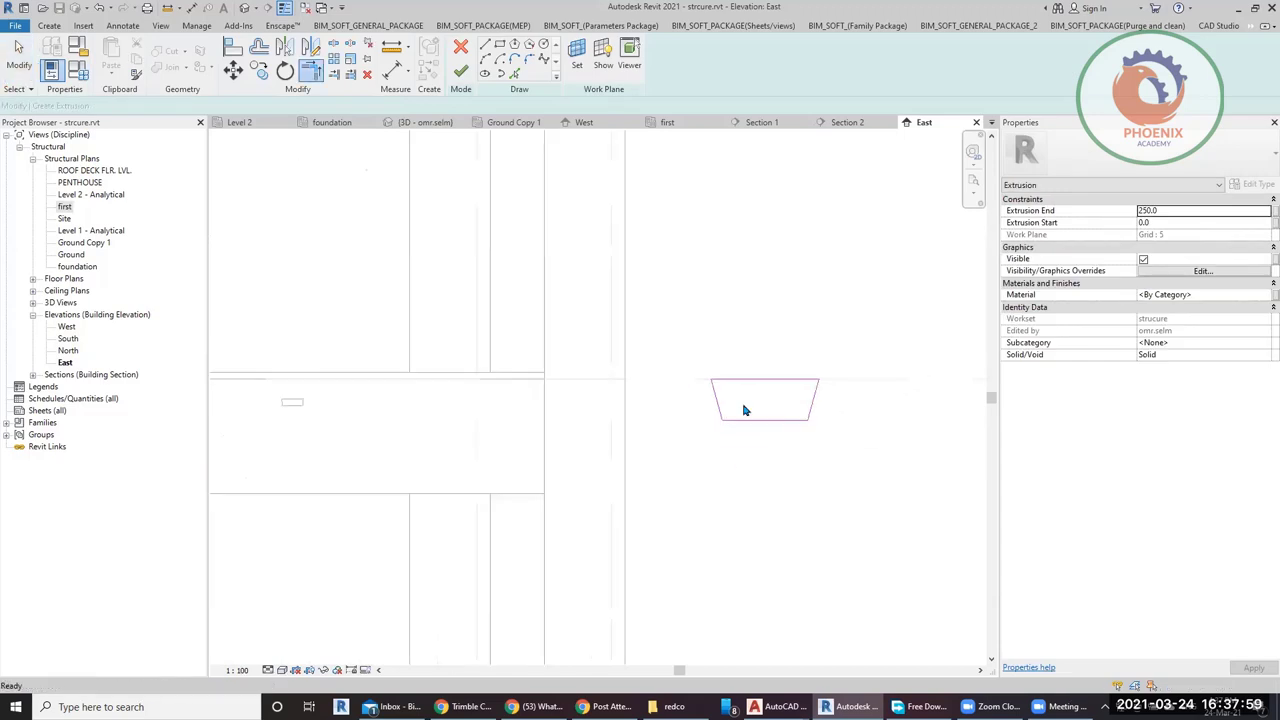
key(Escape)
Finish the extrusion sketch, set its Extrusion End to 3000 mm, and finish the in-place model.
scroll(752, 432, up, 2)
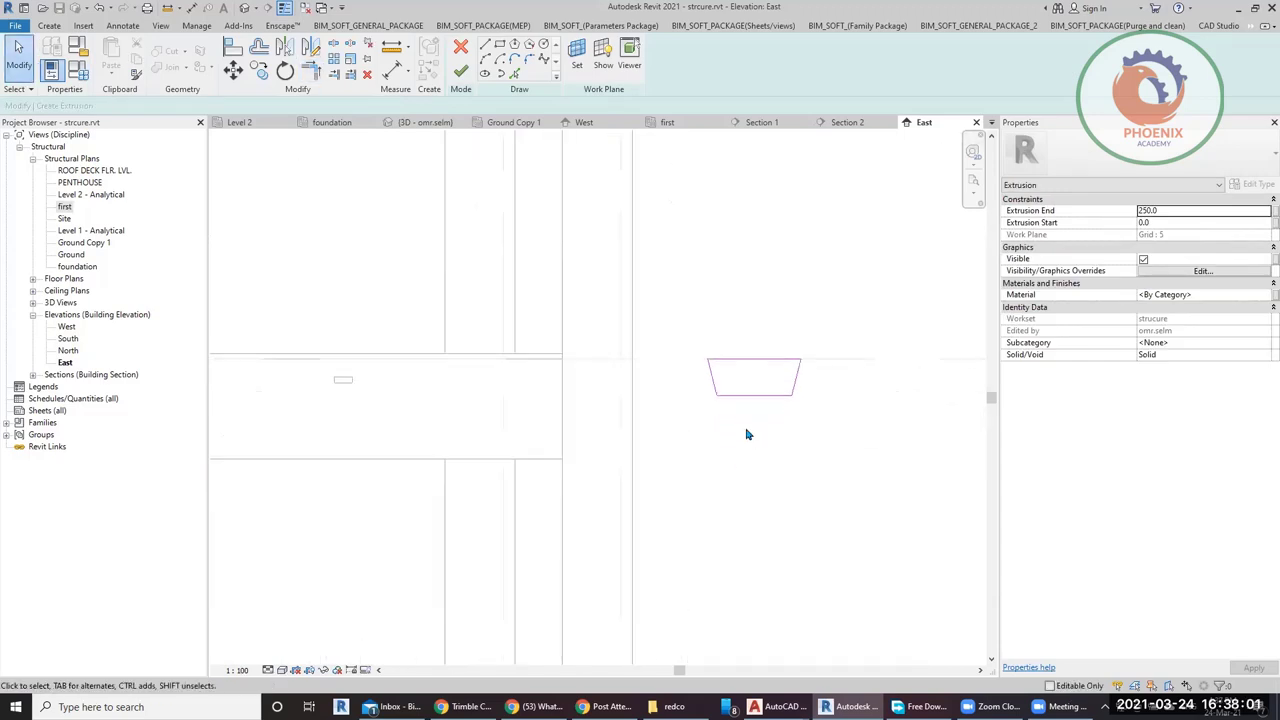
click(468, 73)
scroll(738, 396, down, 2)
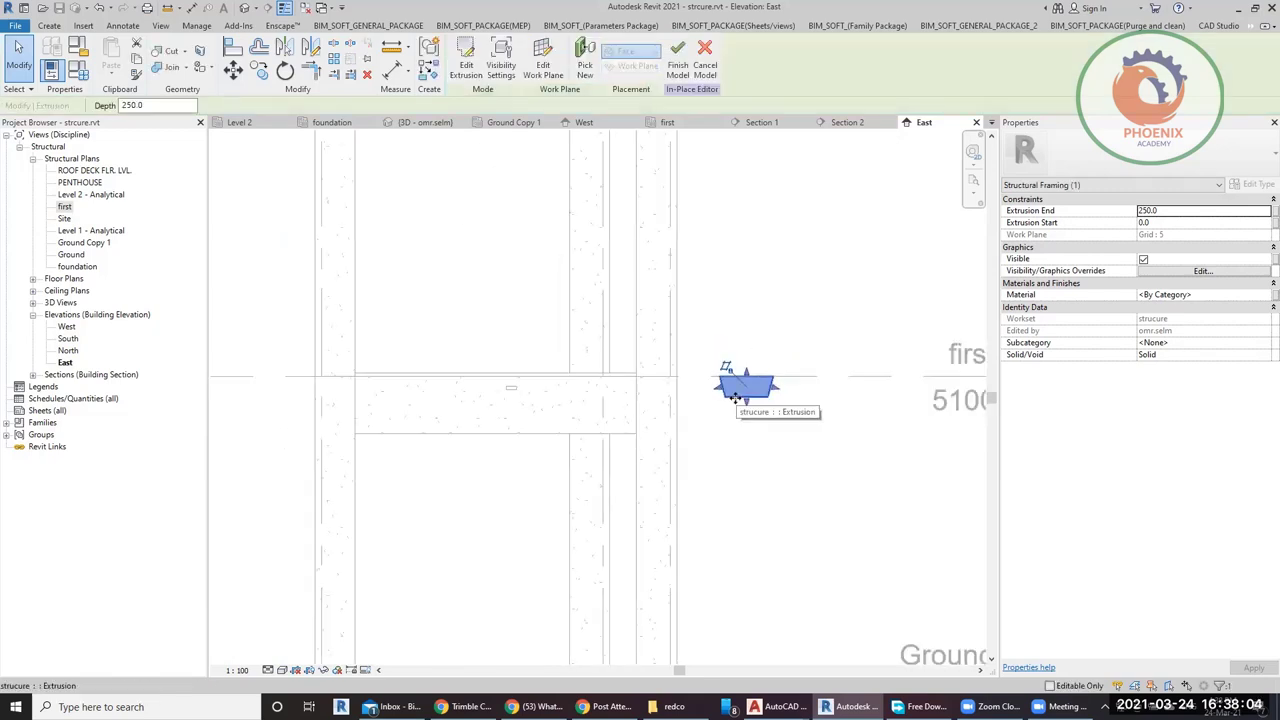
click(1202, 210)
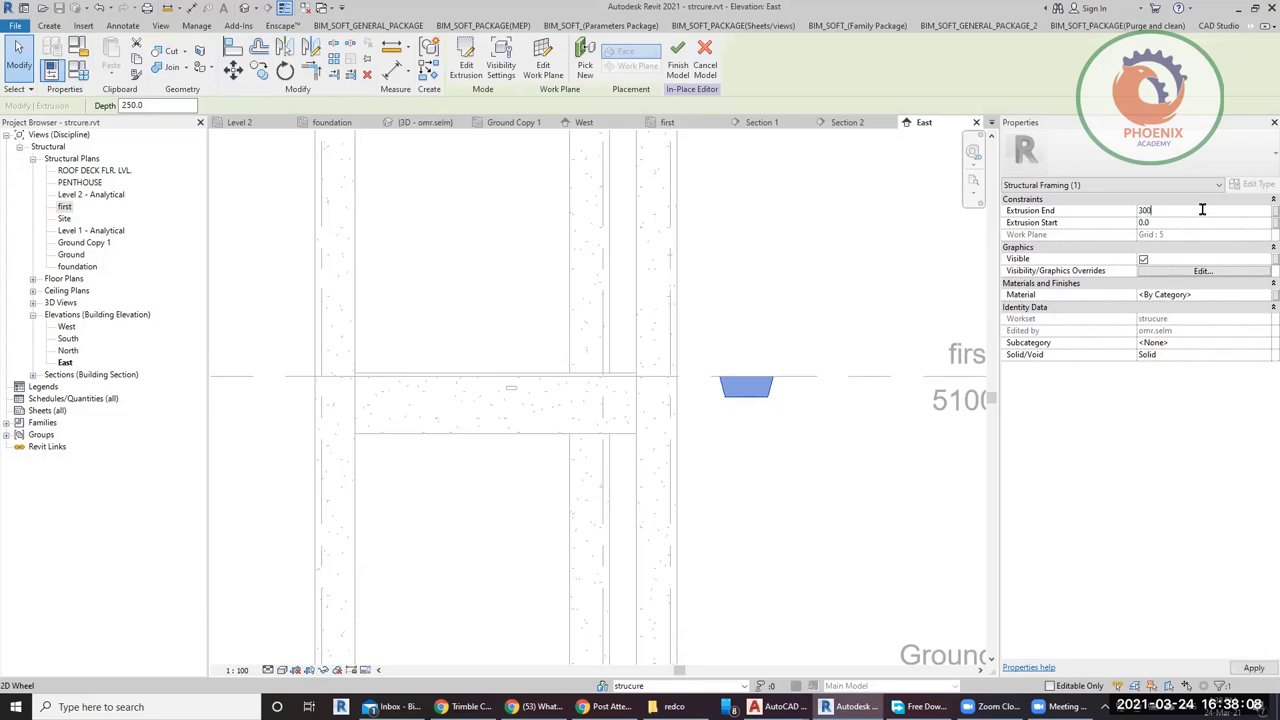
text(3000)
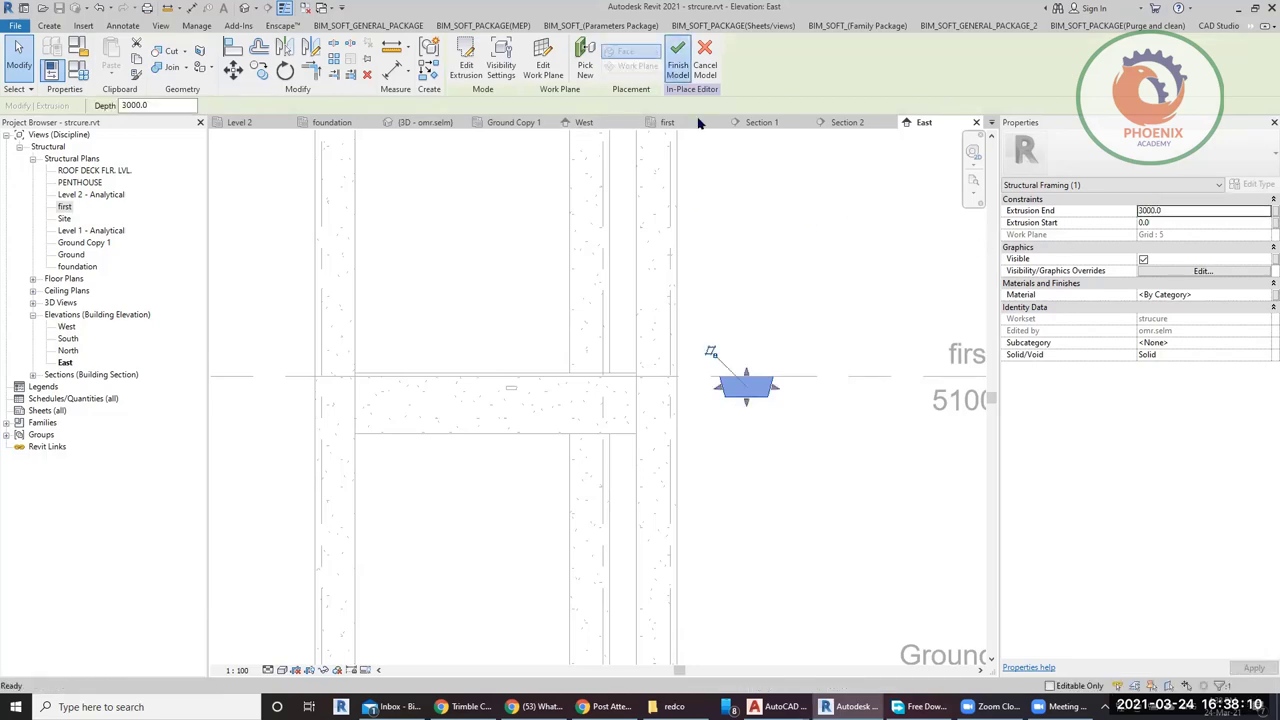
click(677, 65)
Open the default 3D view and turn off its section box to show the whole structure with the new framing.
click(244, 8)
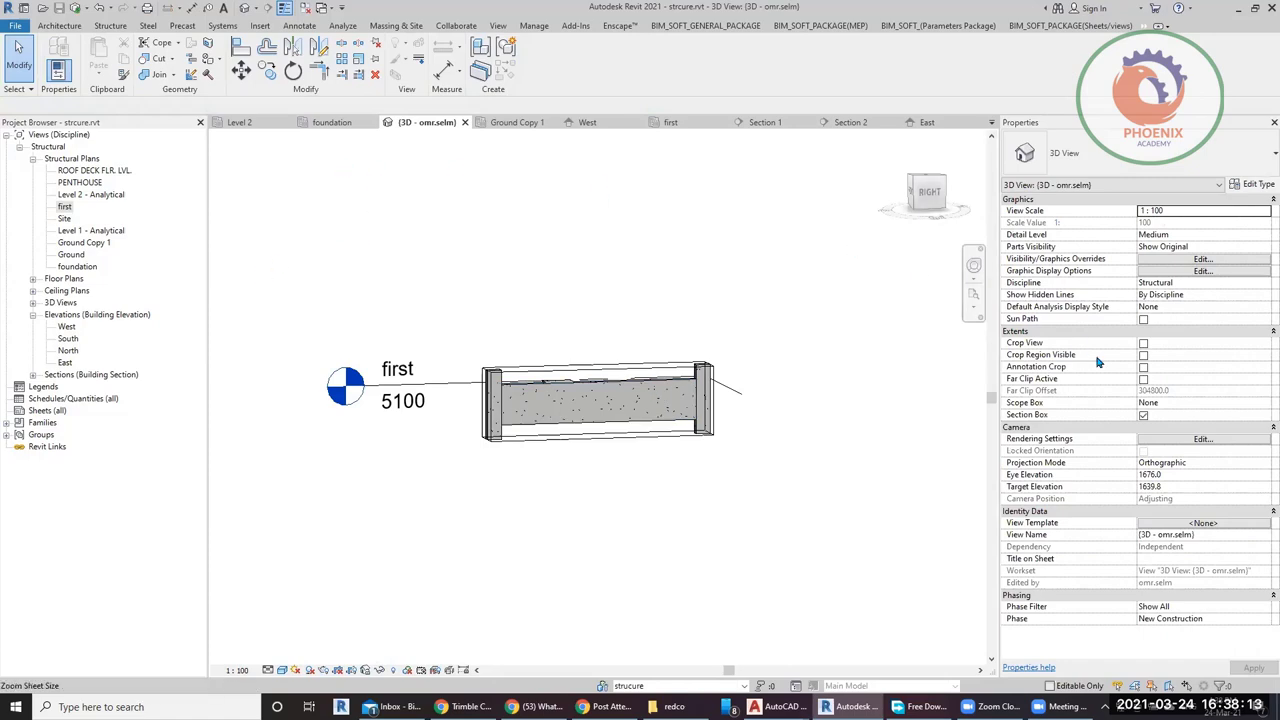
click(1143, 416)
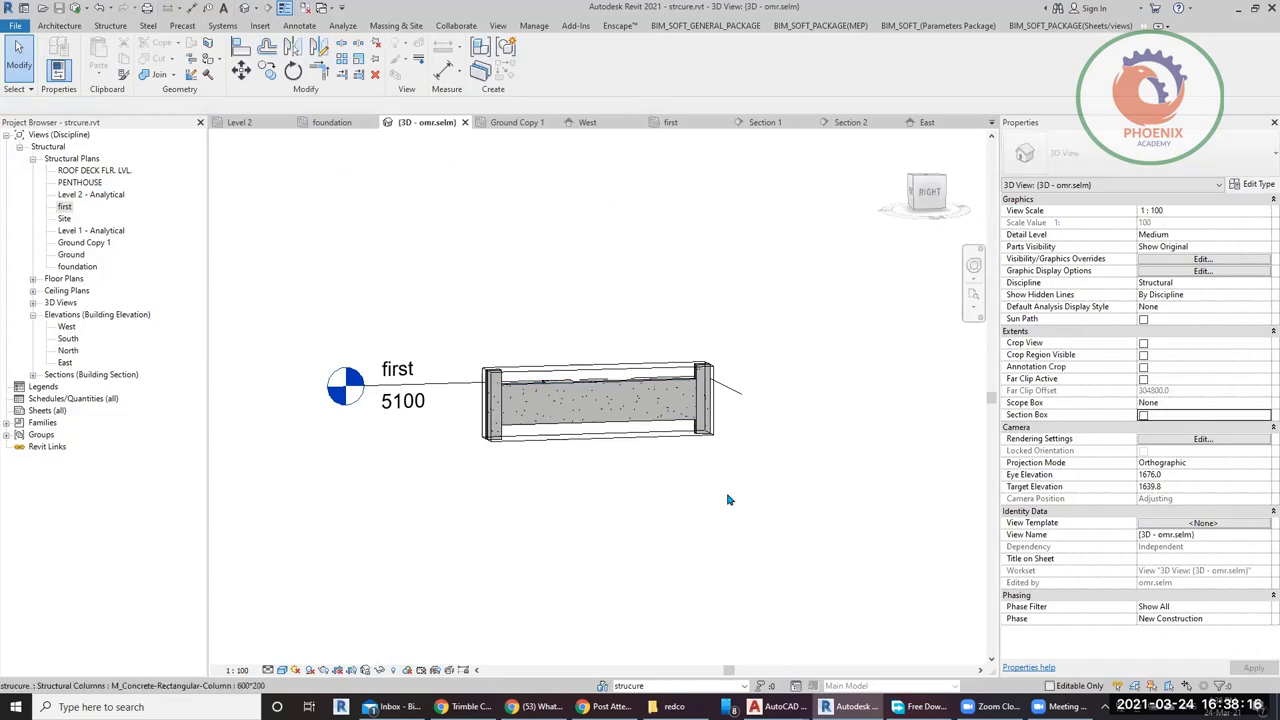
scroll(725, 502, down, 2)
scroll(752, 452, up, 4)
scroll(740, 460, up, 4)
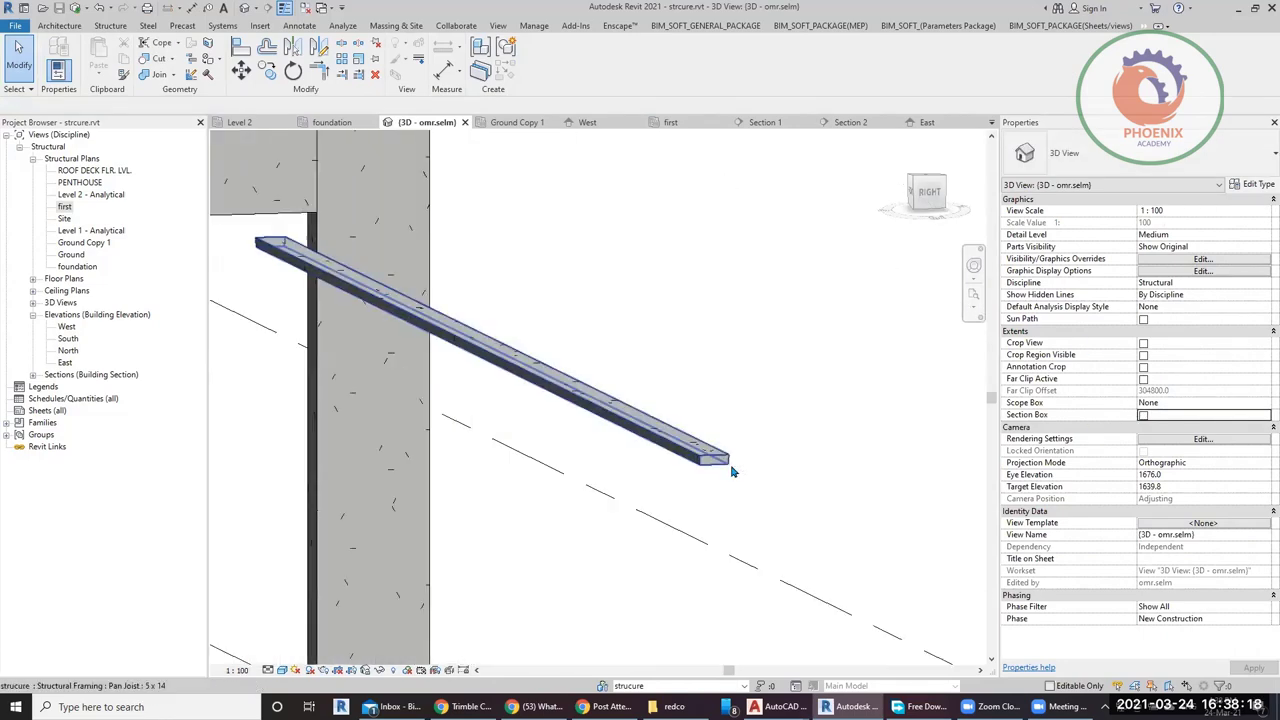
scroll(731, 466, down, 5)
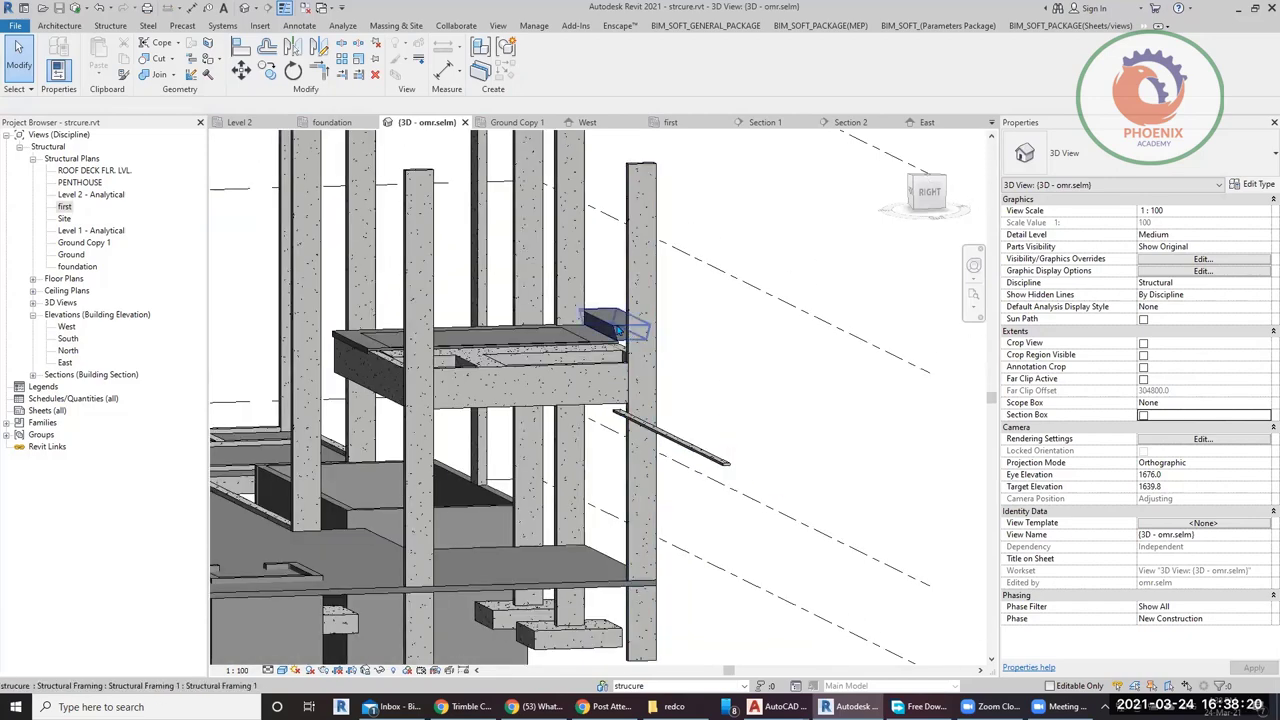
Stretch the in-place framing extrusion lengthwise in the 3D view, and view the model from the top.
click(605, 325)
shift+middle_drag(605, 325, 445, 530)
scroll(580, 310, up, 3)
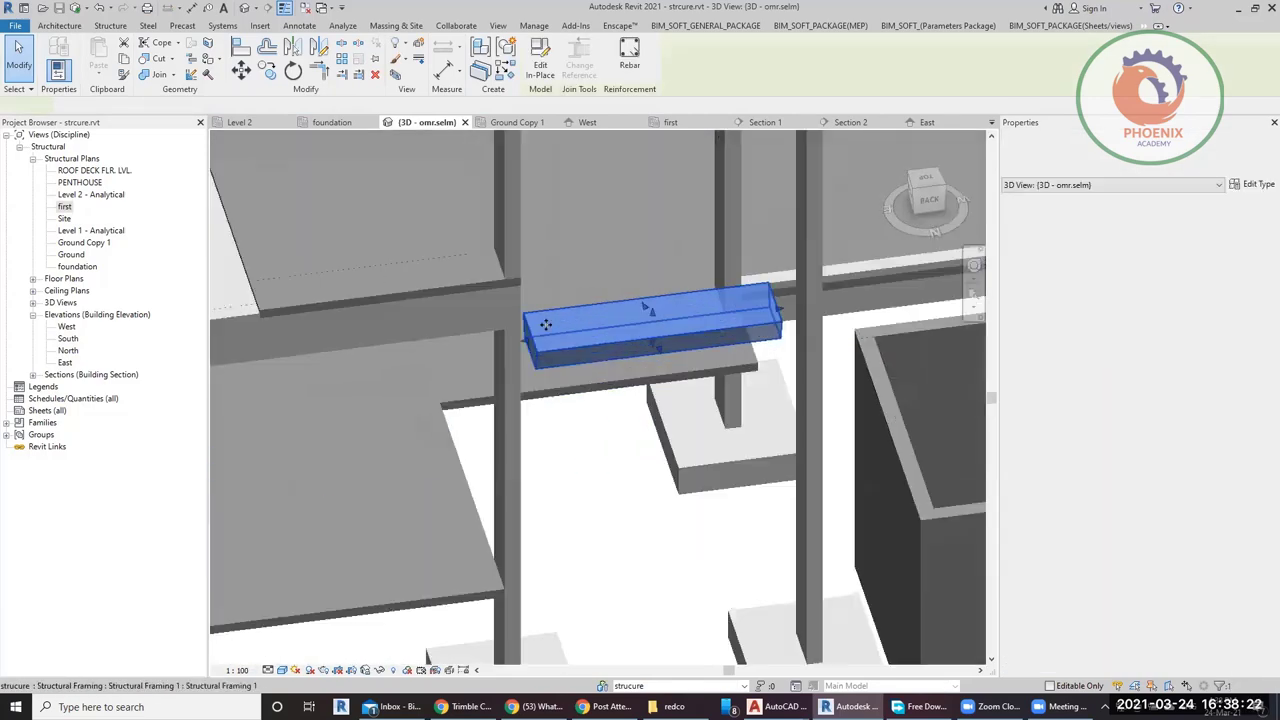
shift+middle_drag(884, 291, 832, 304)
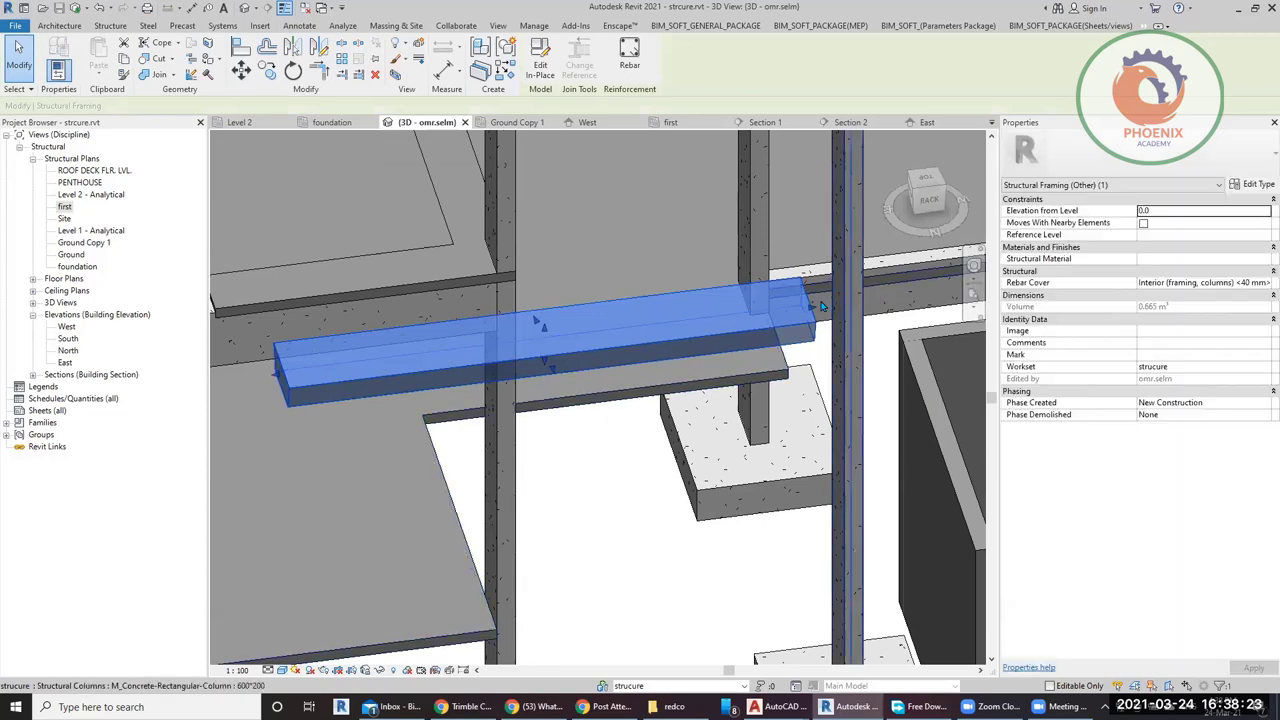
shift+middle_drag(645, 385, 838, 321)
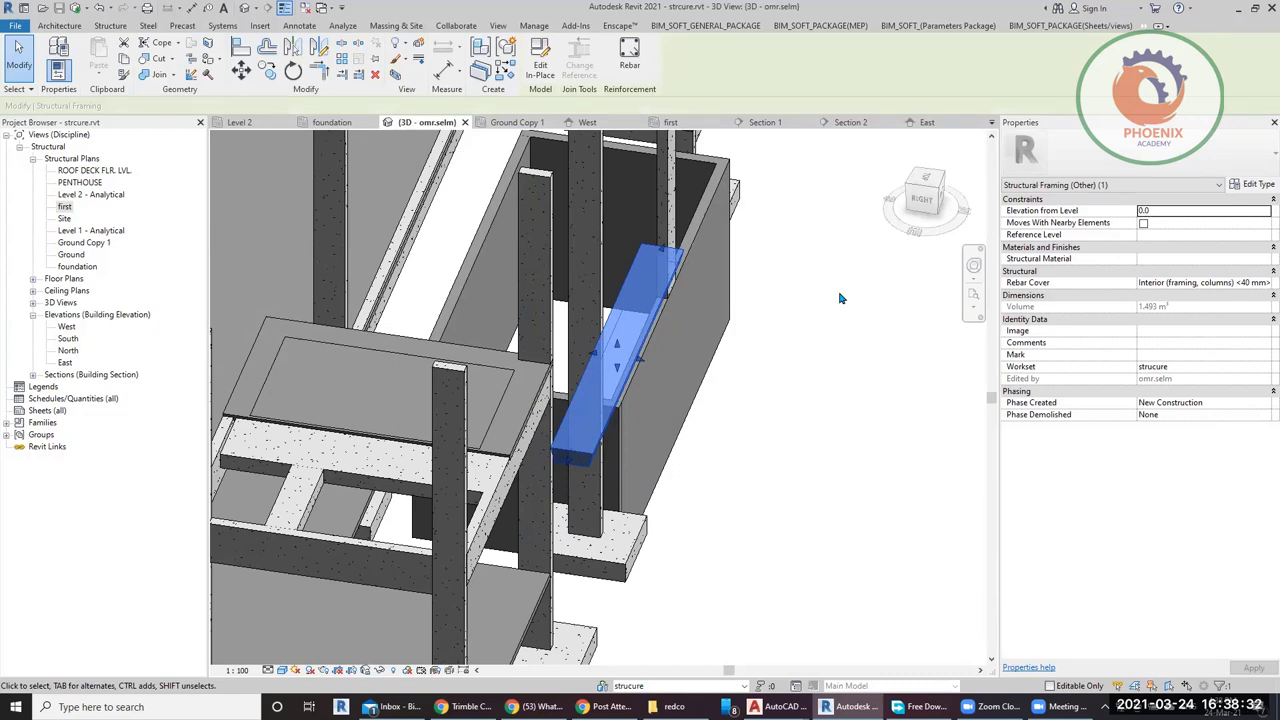
click(924, 182)
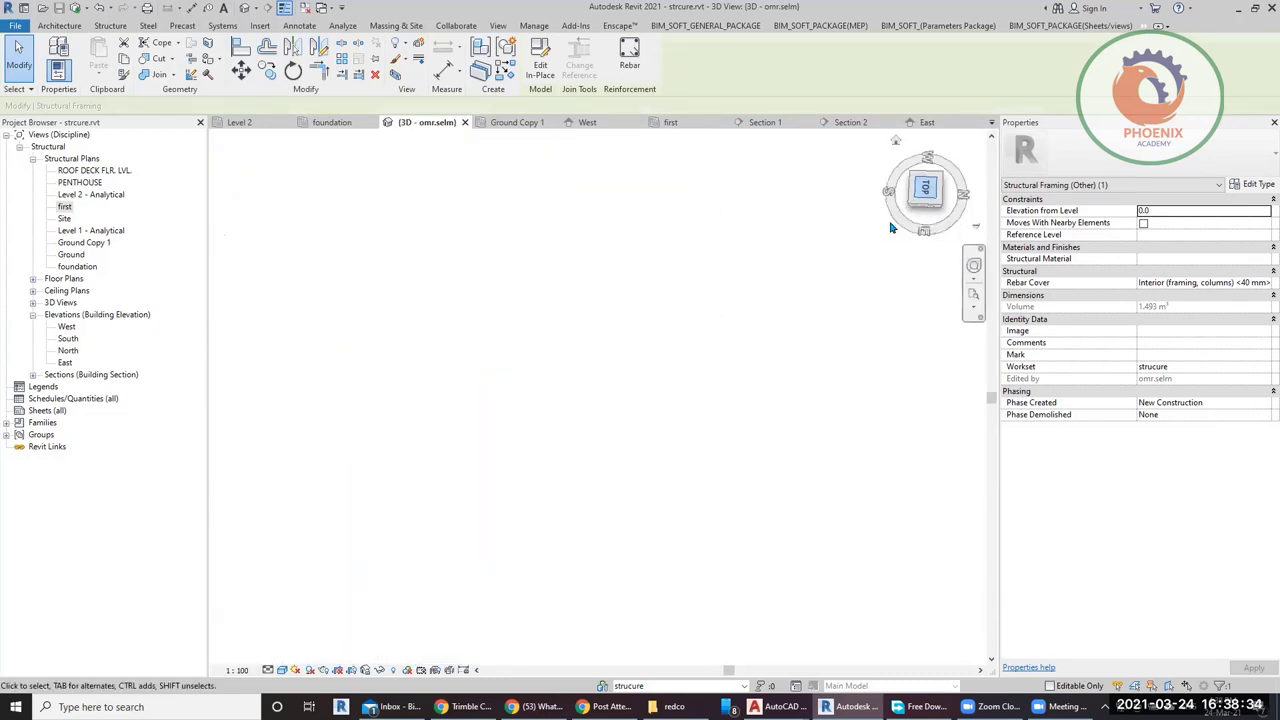
scroll(518, 318, down, 5)
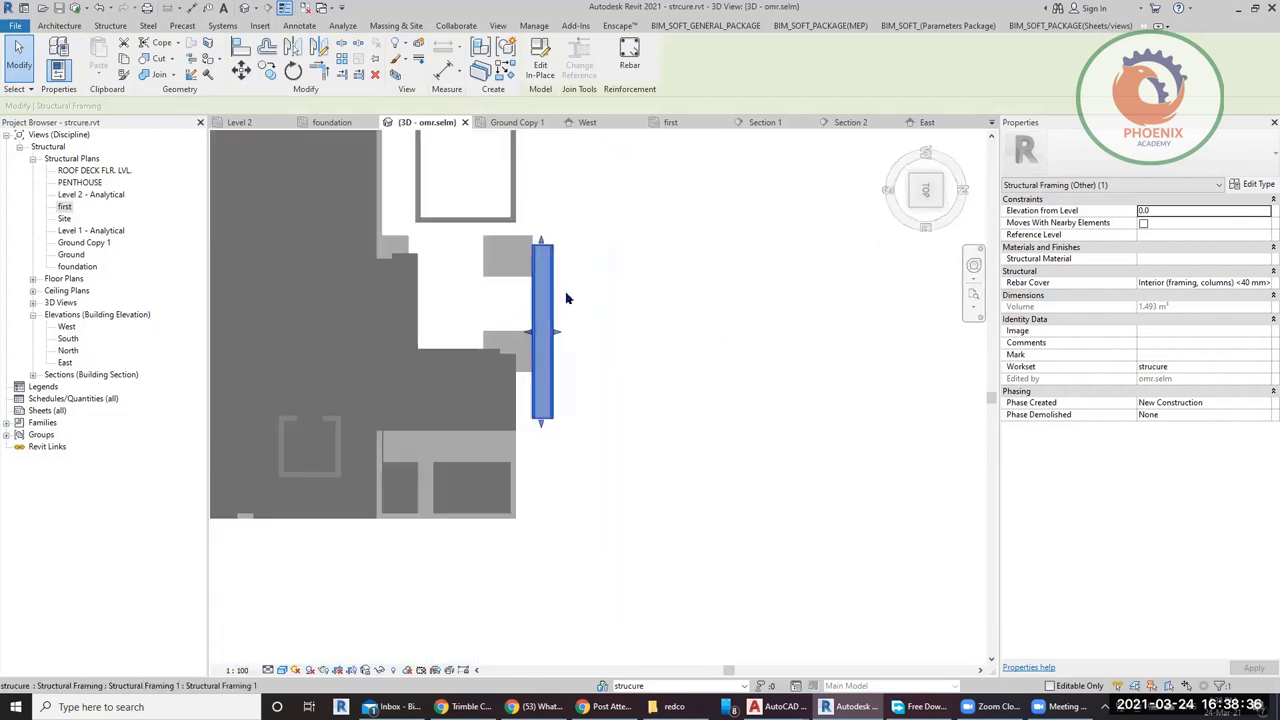
Array the in-place framing member horizontally as 10 grouped copies, placing the last one 13700 mm from the original.
click(341, 62)
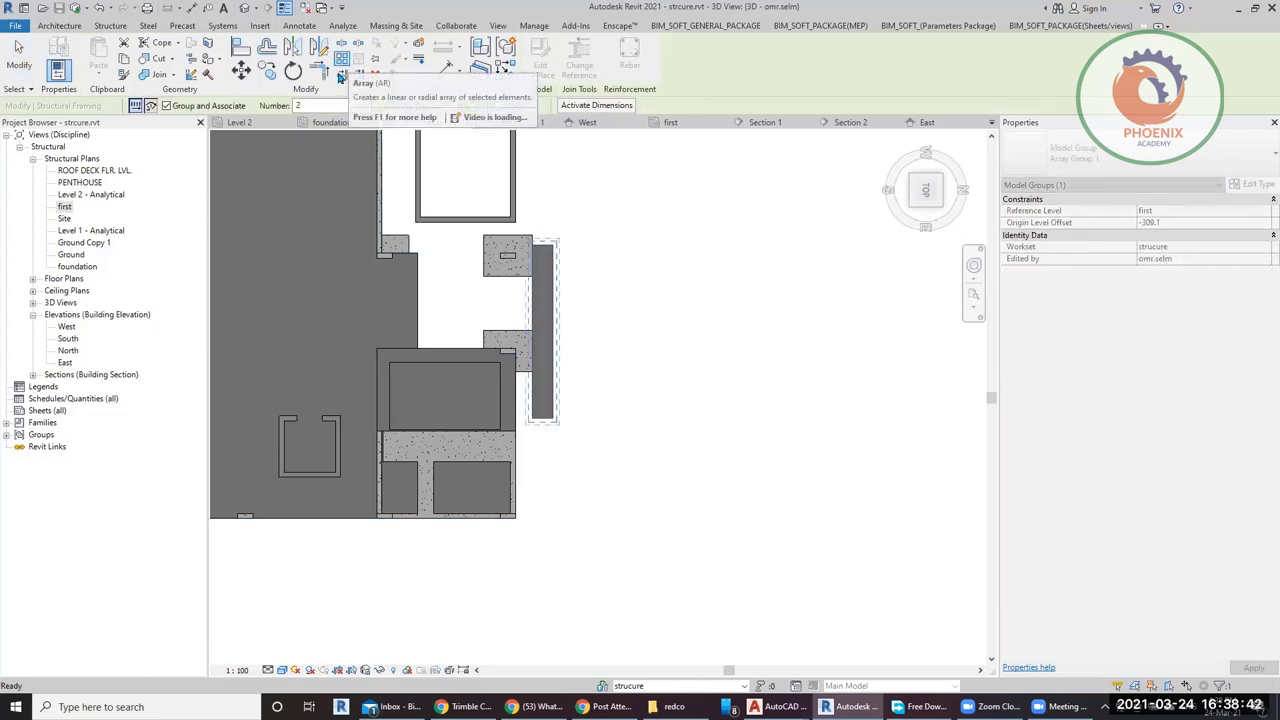
double_click(302, 106)
text(1)
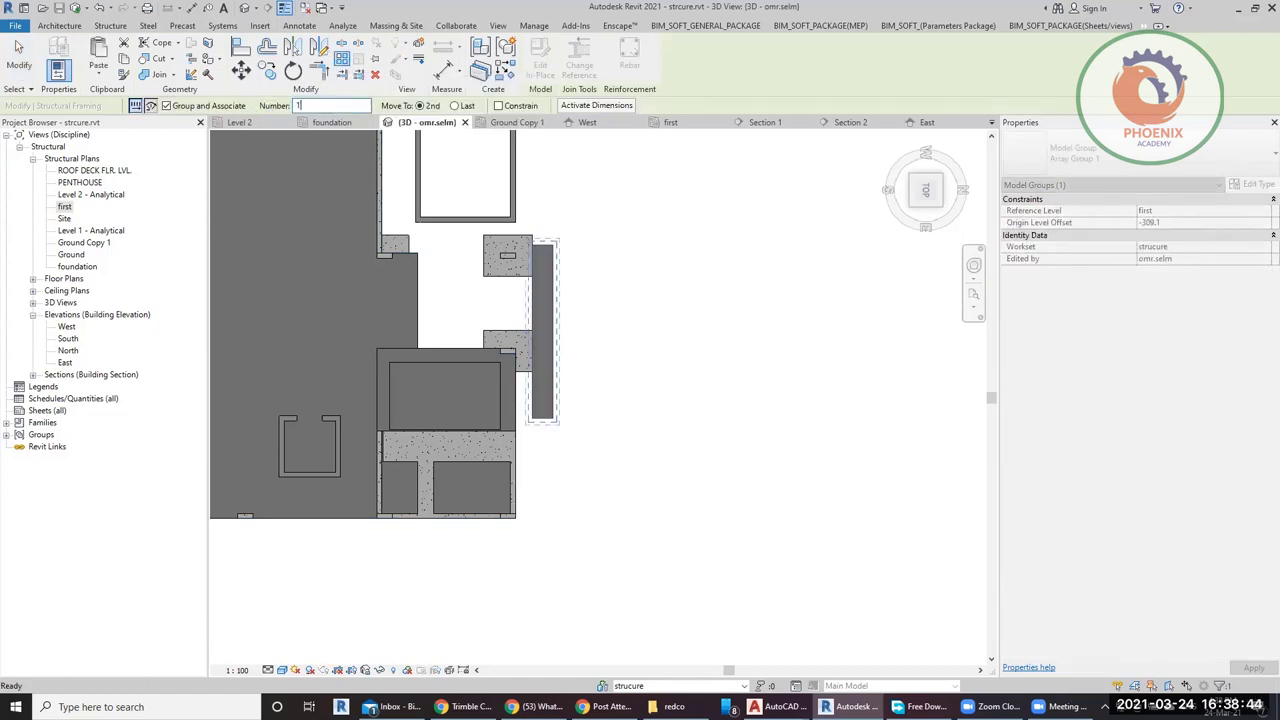
text(0)
click(563, 420)
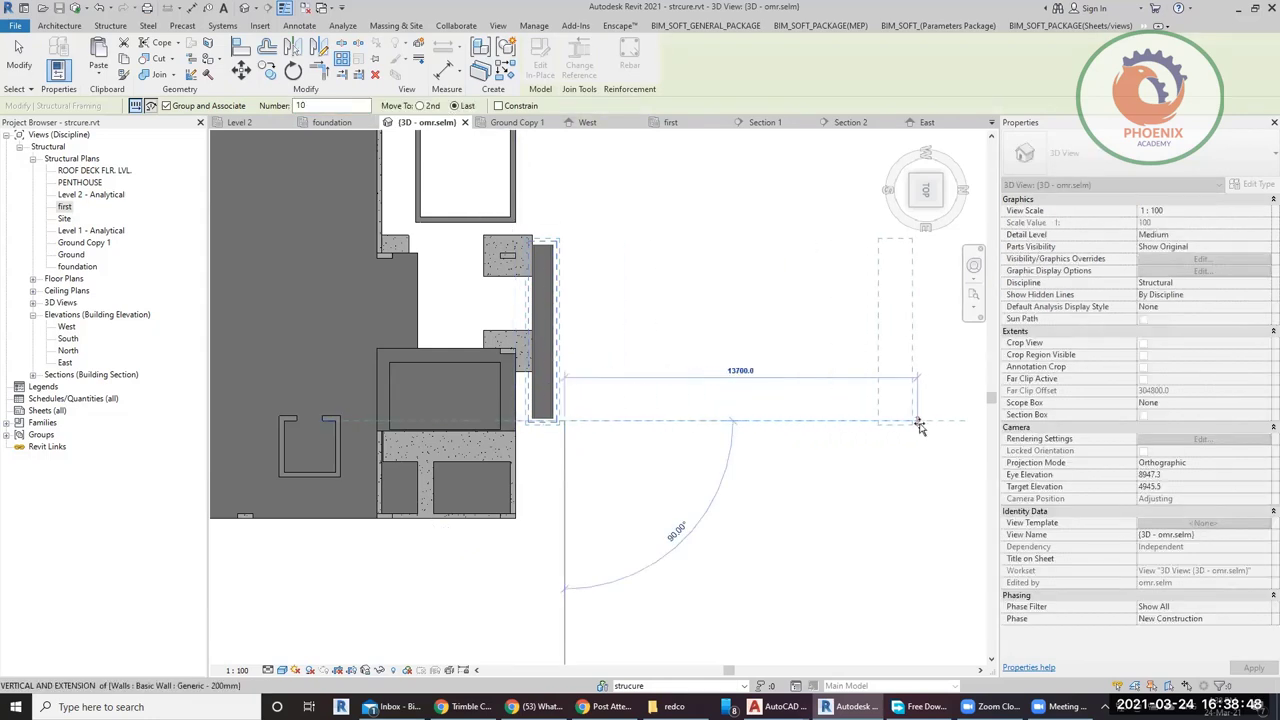
click(918, 422)
key(Return)
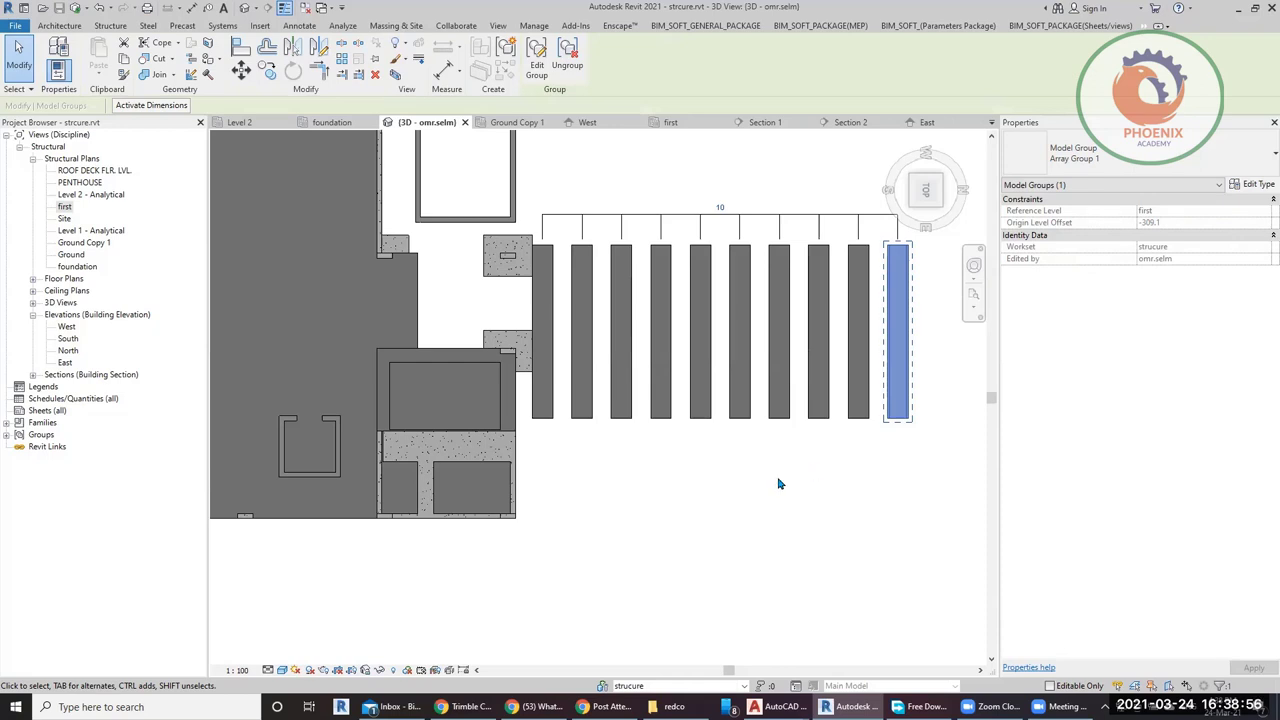
key(Escape)
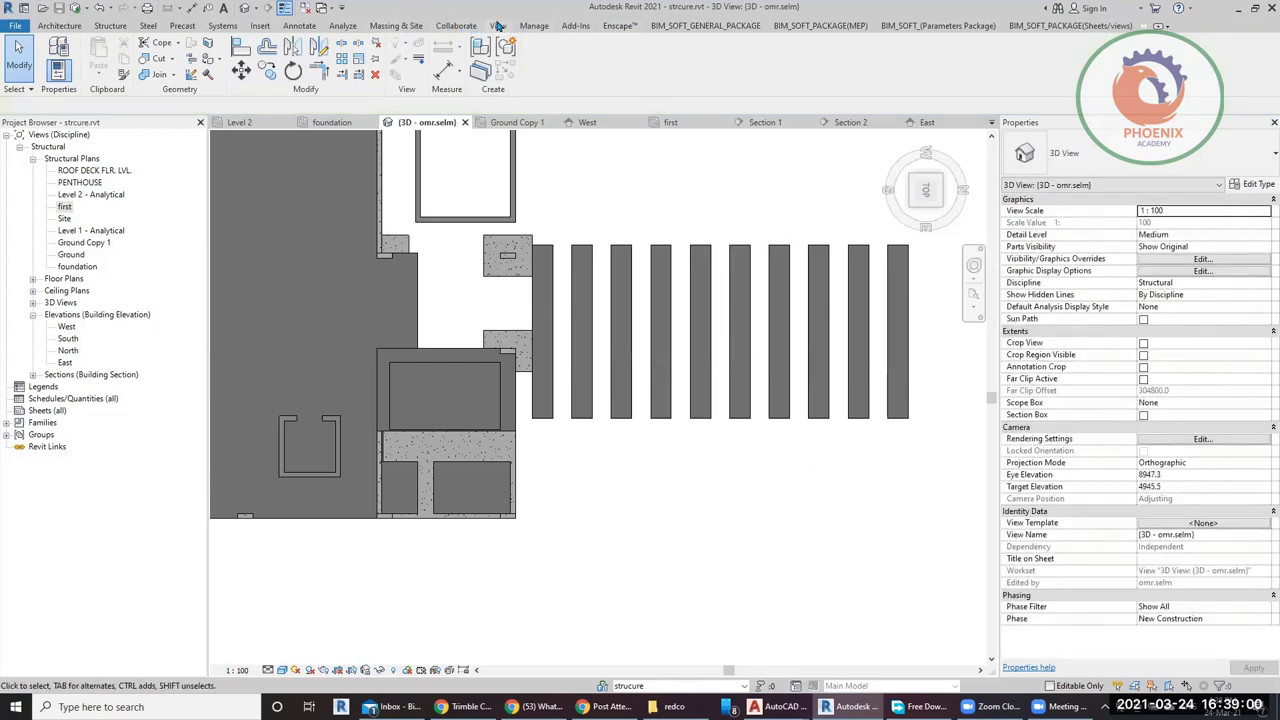
Create a graphical column schedule, set its detail level to Fine, and change its visual style to show the columns filled.
click(498, 25)
click(724, 62)
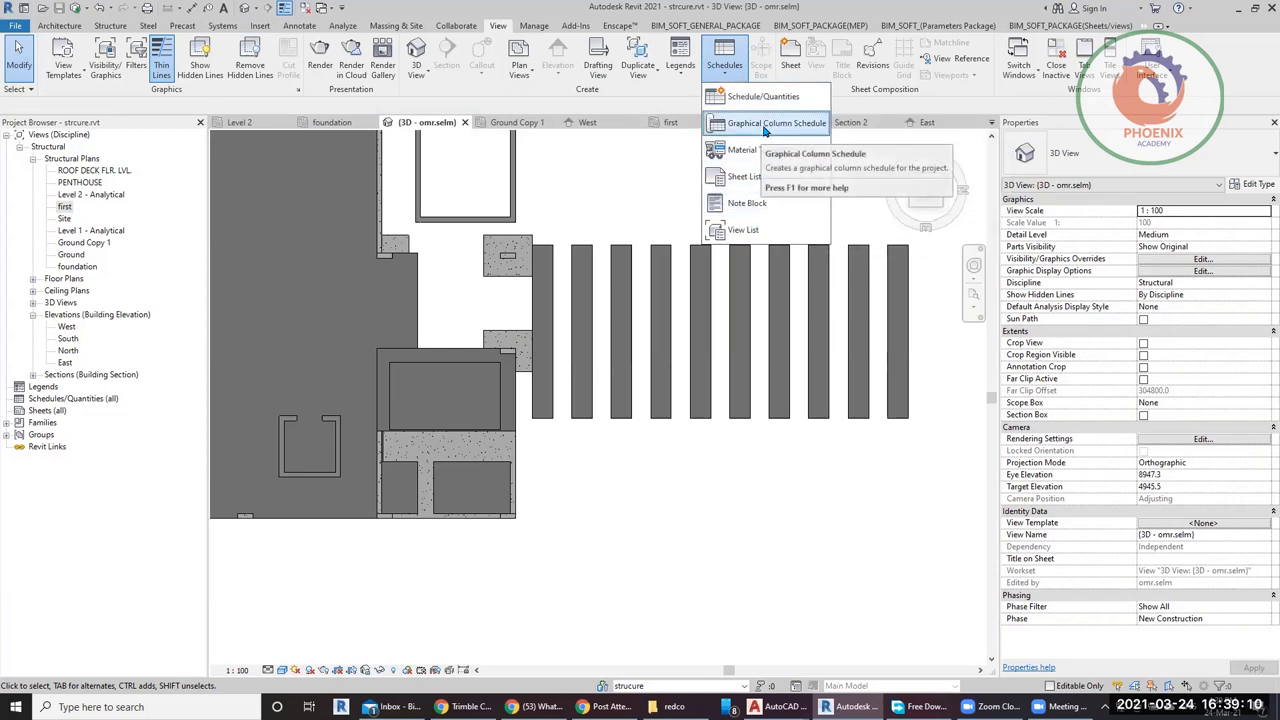
click(765, 131)
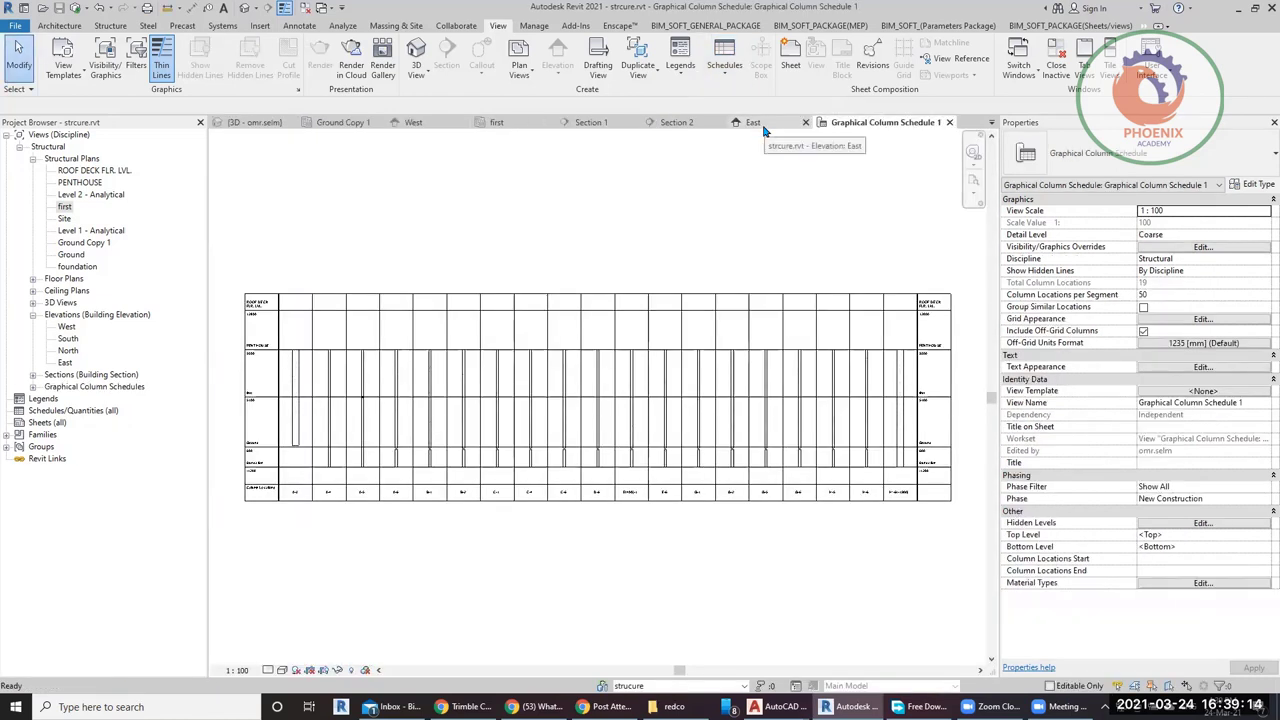
click(267, 669)
click(268, 656)
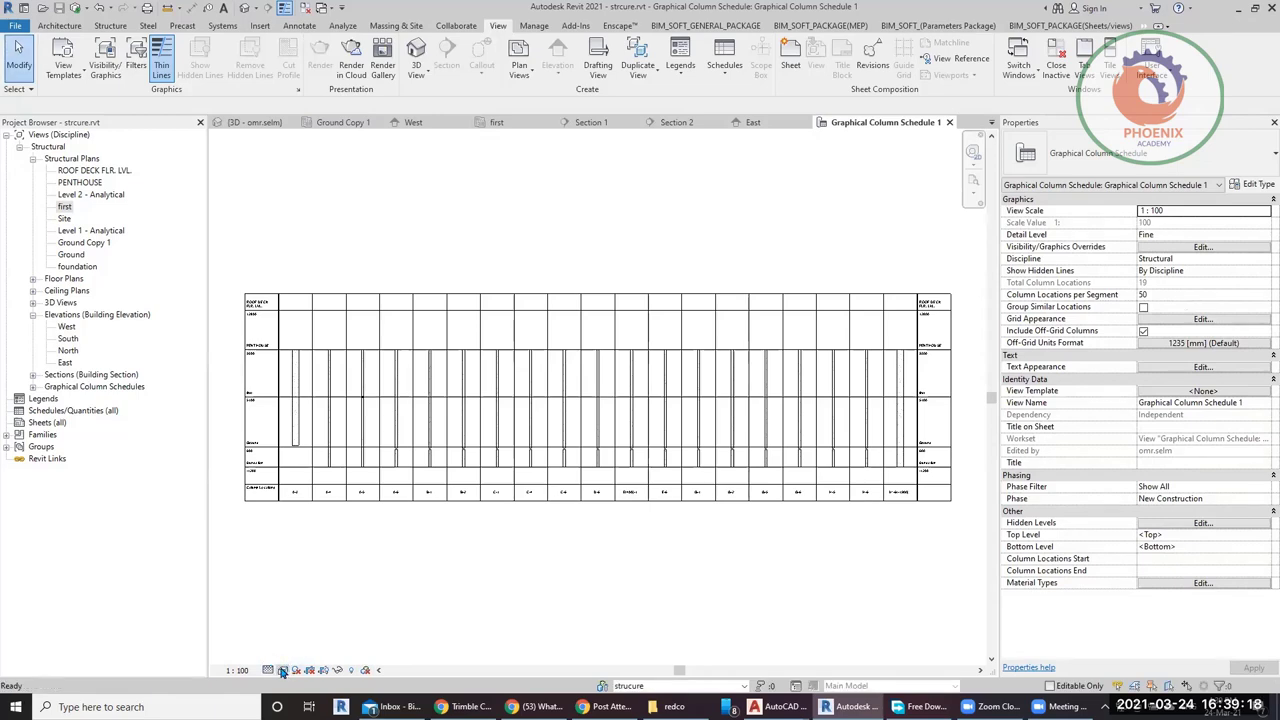
click(283, 669)
click(320, 632)
Examine the columns at the H-6 and H*-6 end of the graphical schedule and inspect the properties of column H-6.
scroll(882, 410, up, 6)
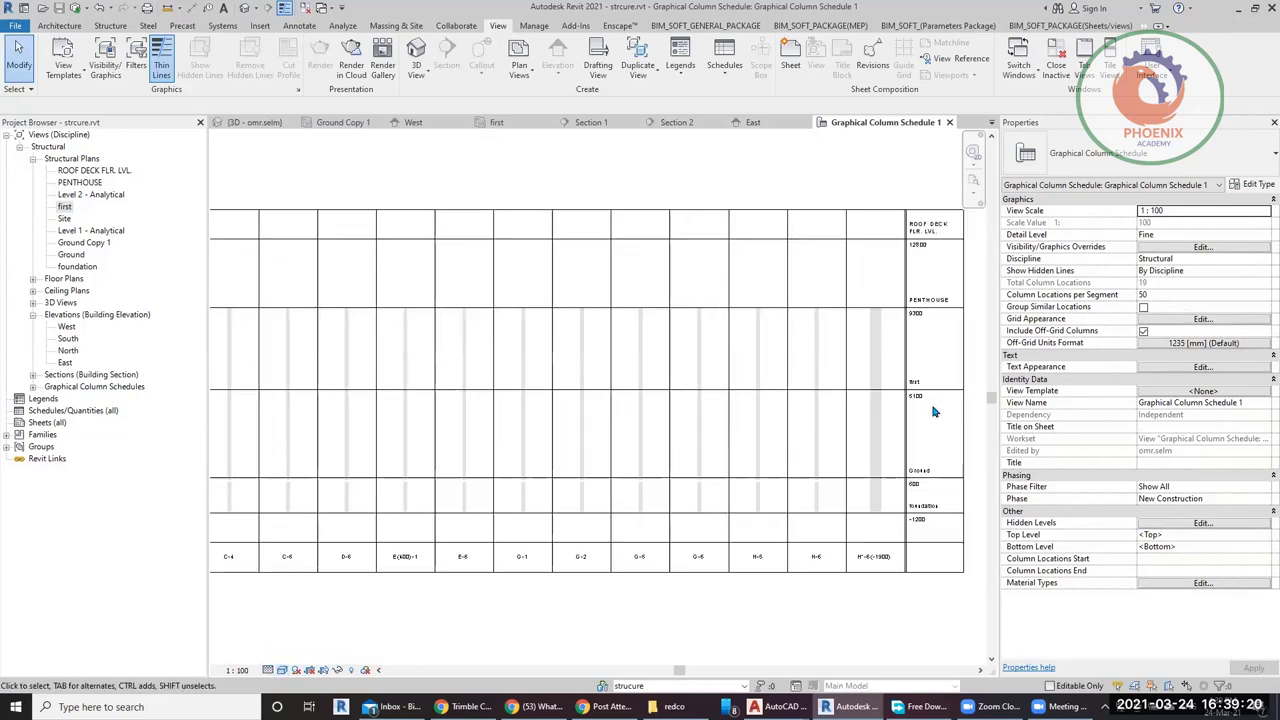
scroll(800, 487, down, 4)
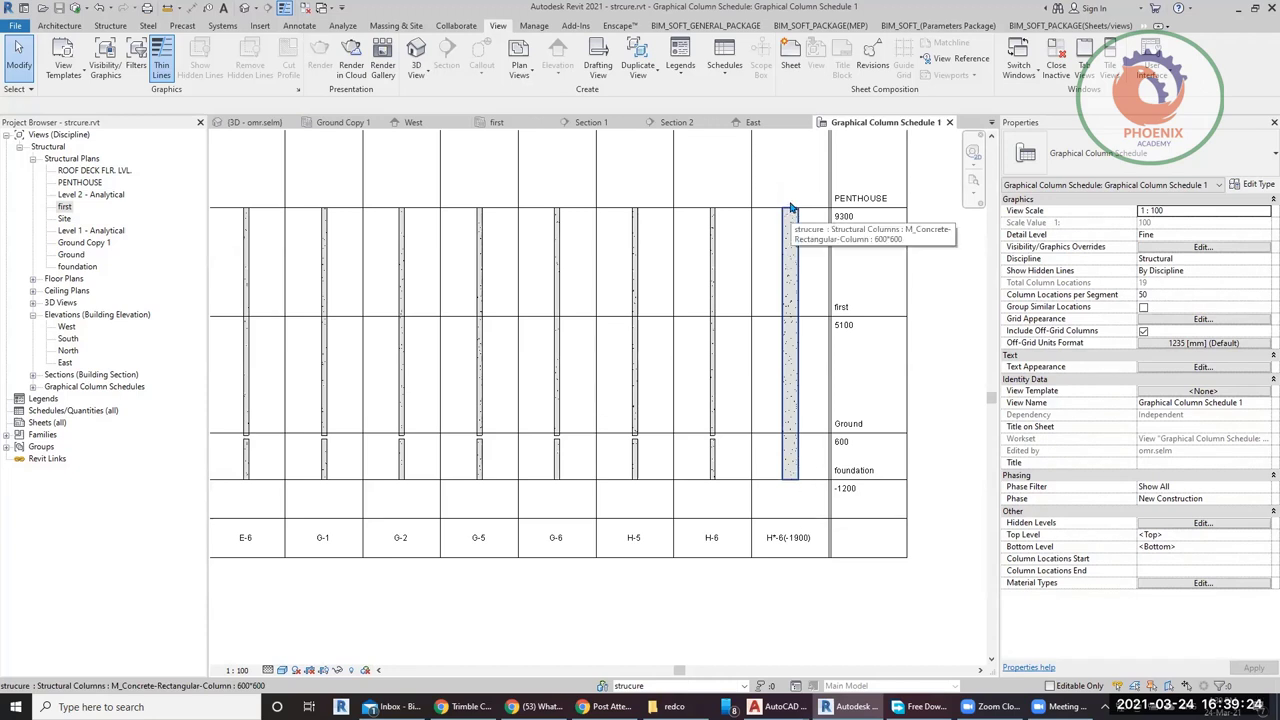
scroll(720, 503, up, 5)
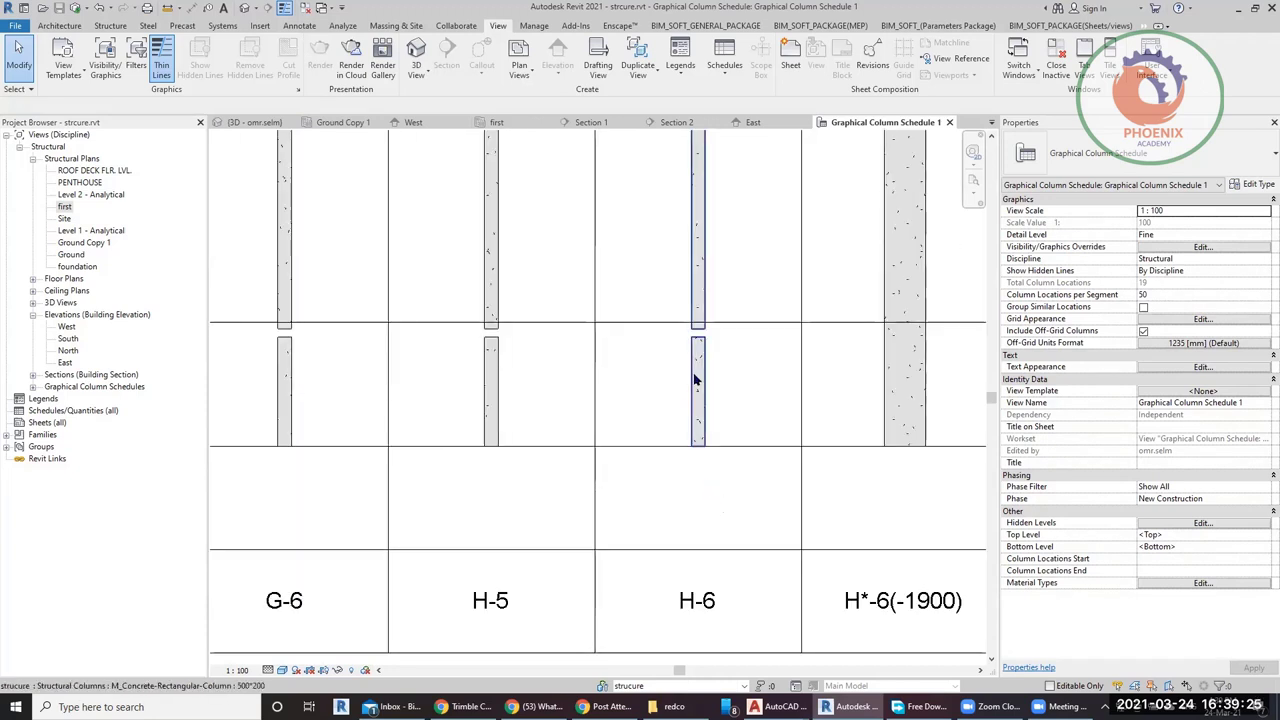
click(699, 340)
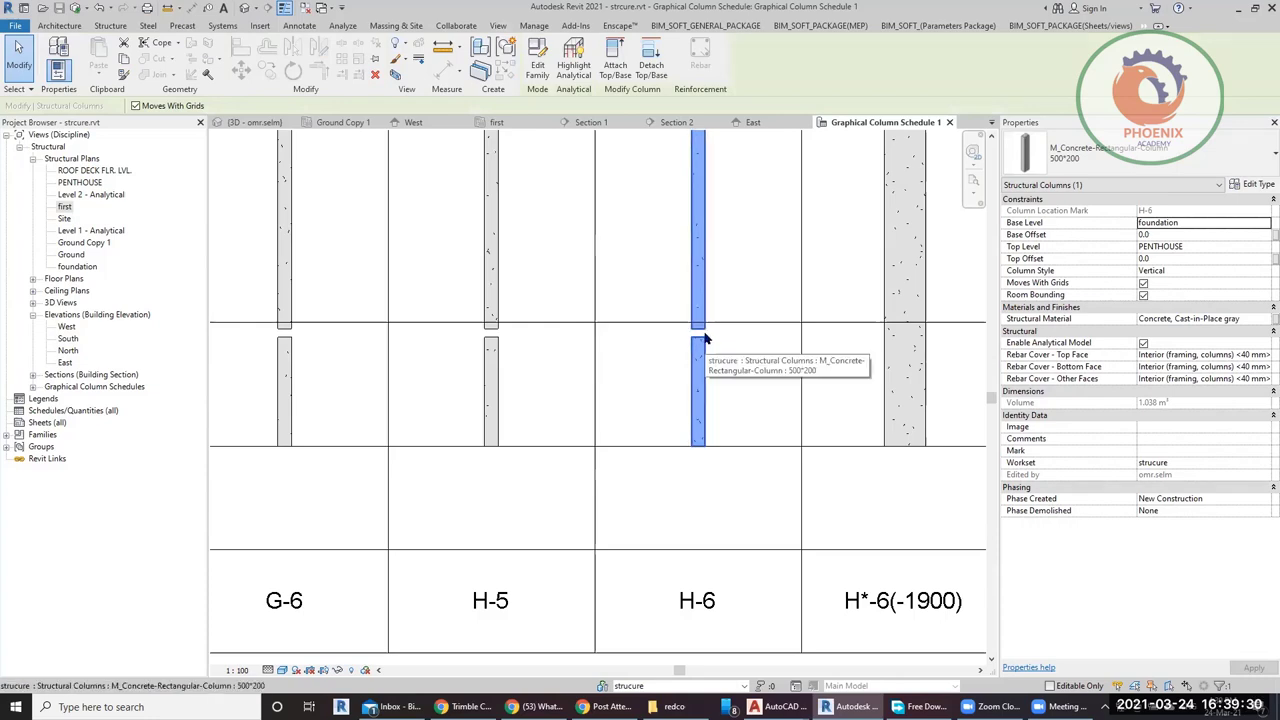
scroll(705, 340, down, 6)
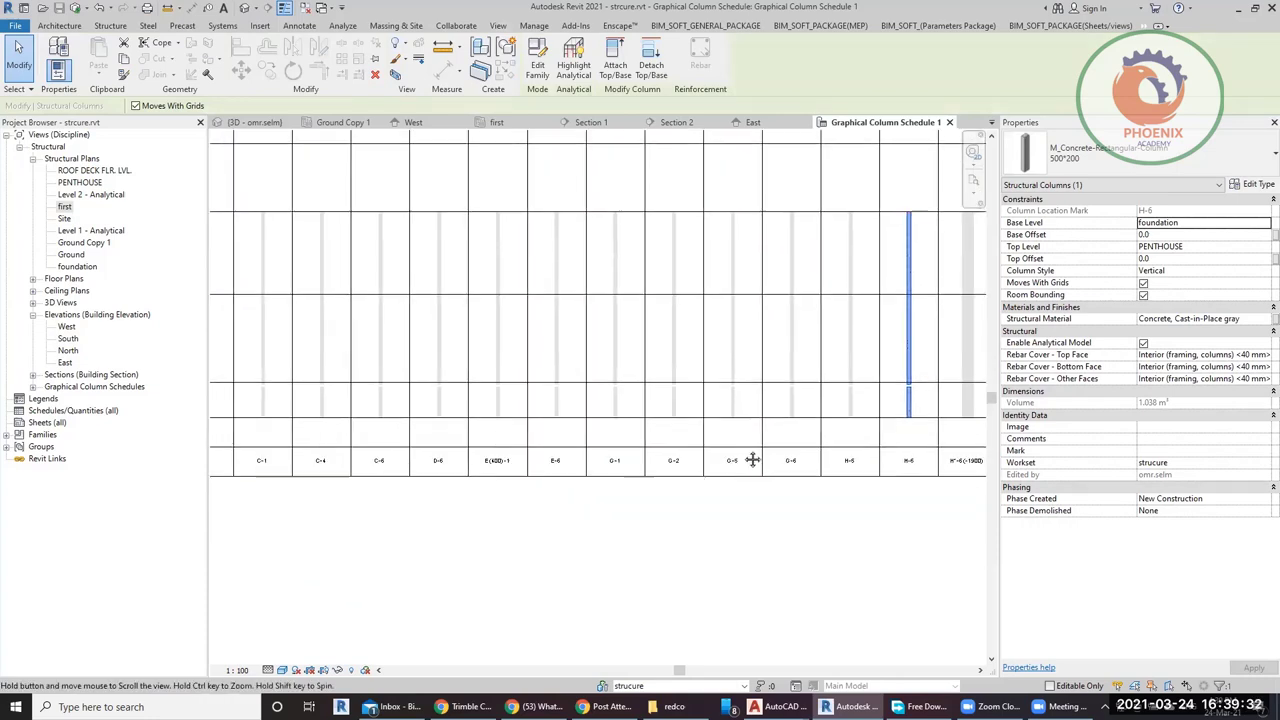
Inspect column A-3 at the start of the graphical schedule, checking its properties and extent against the levels.
middle_drag(752, 460, 728, 492)
scroll(751, 386, down, 3)
scroll(289, 442, up, 4)
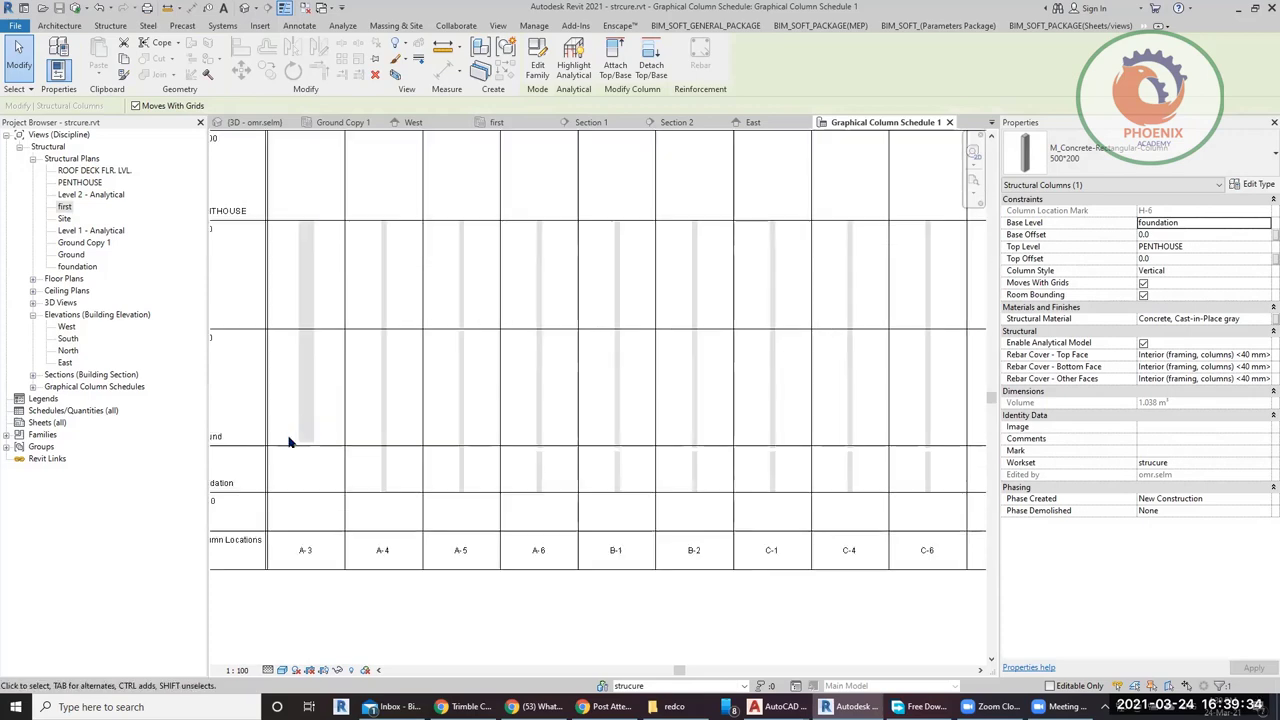
click(309, 400)
scroll(315, 420, down, 2)
scroll(324, 443, up, 3)
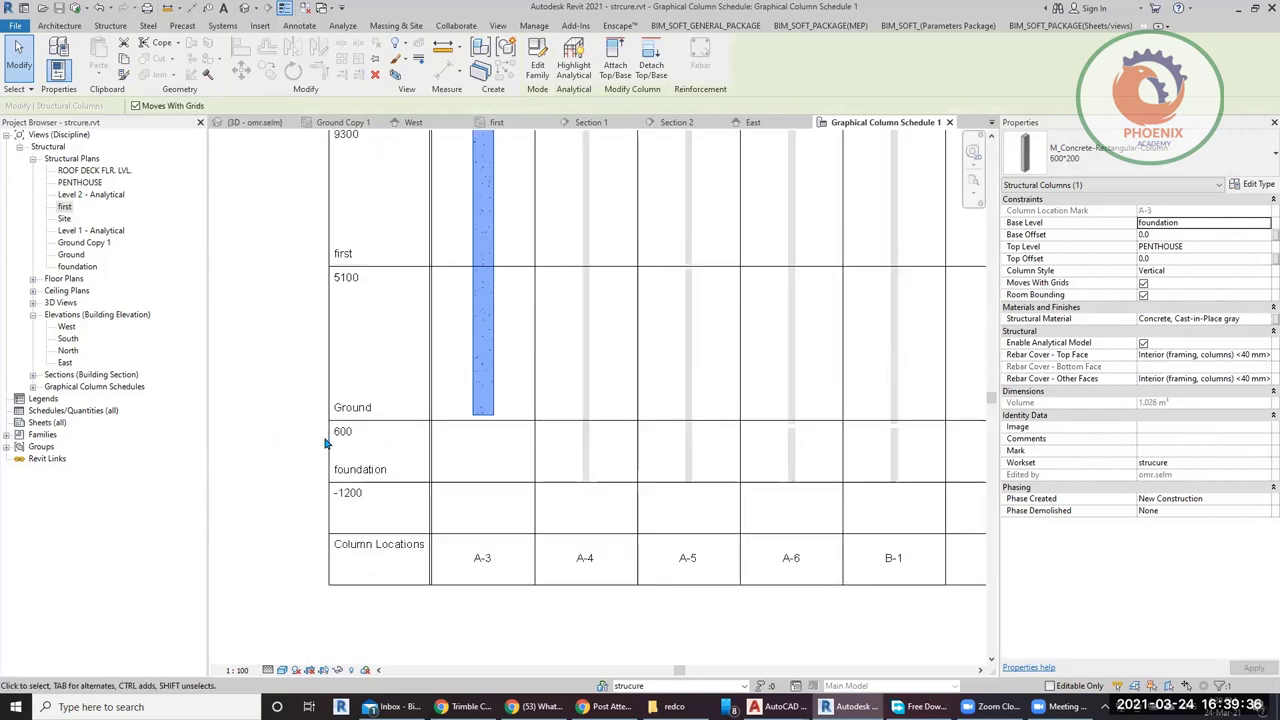
scroll(324, 443, down, 2)
scroll(360, 400, up, 3)
scroll(398, 343, down, 3)
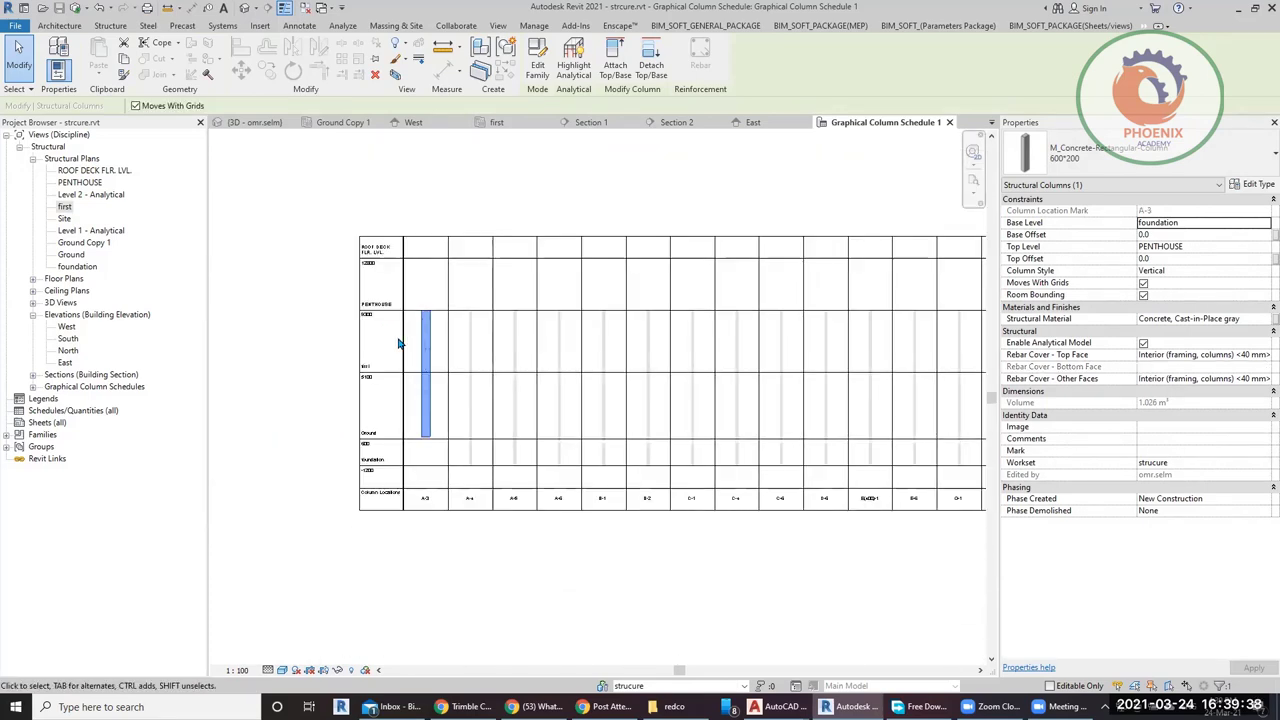
scroll(398, 343, down, 2)
click(795, 487)
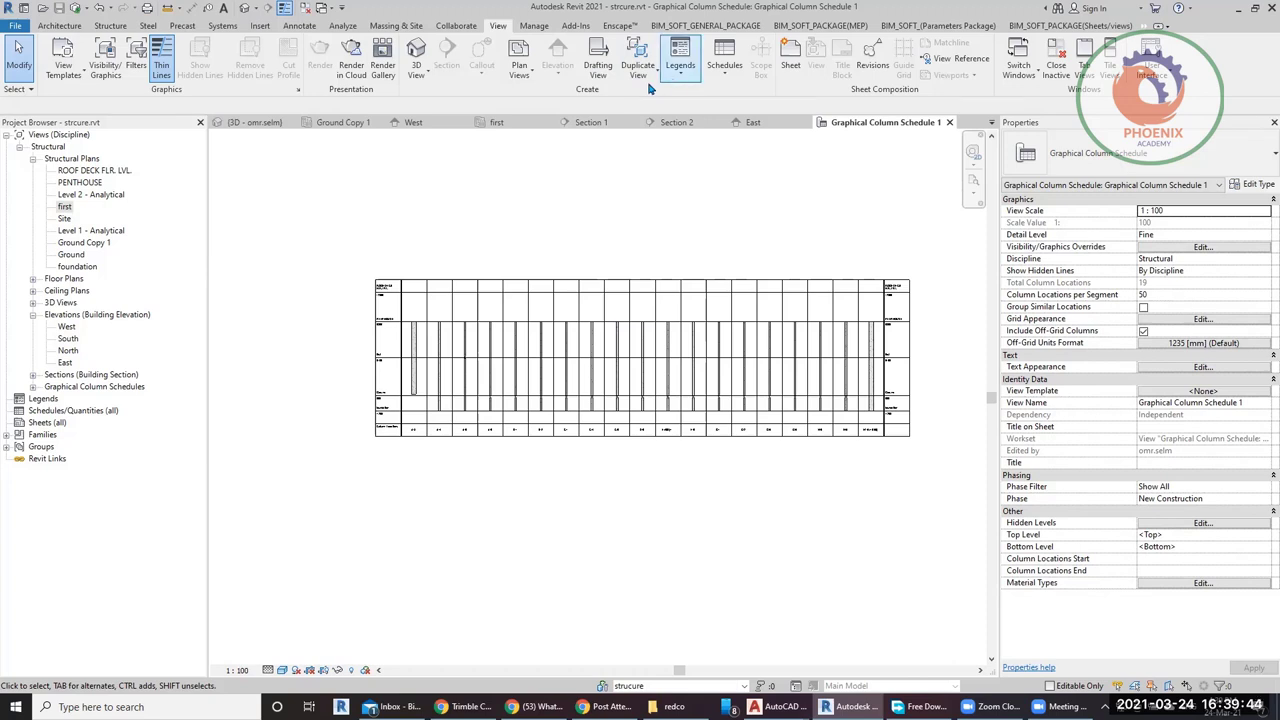
click(724, 62)
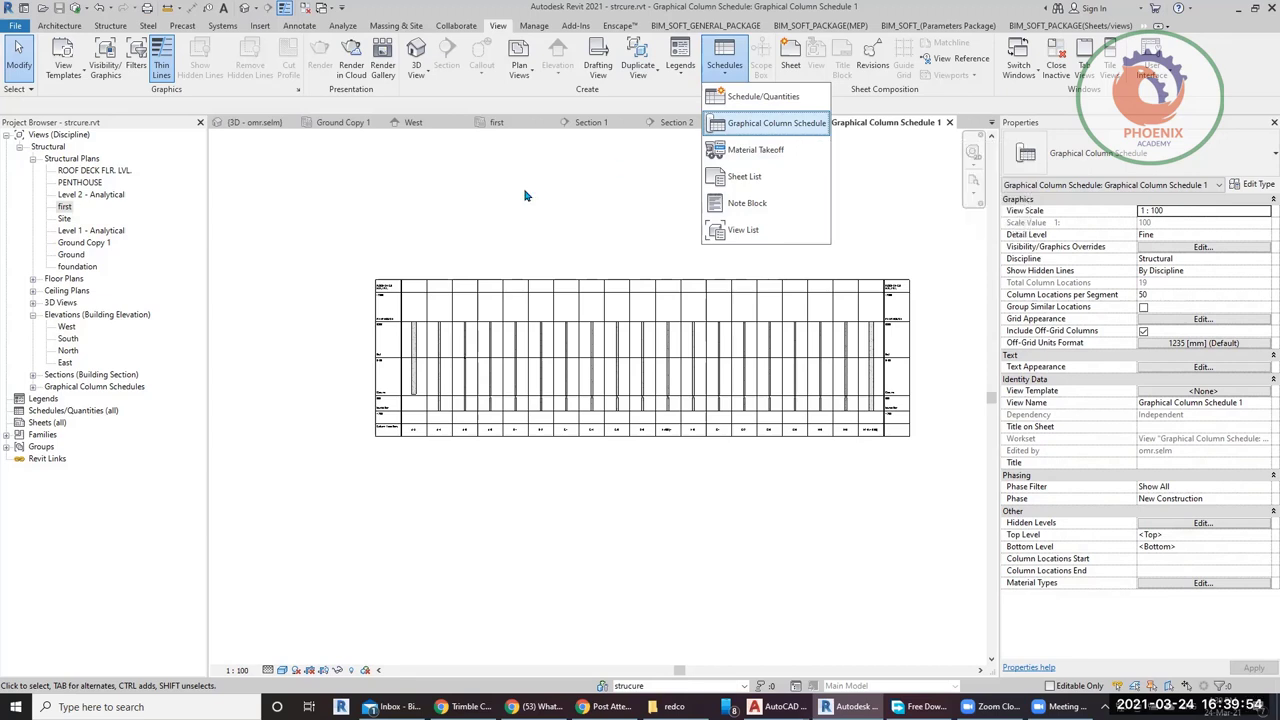
click(124, 27)
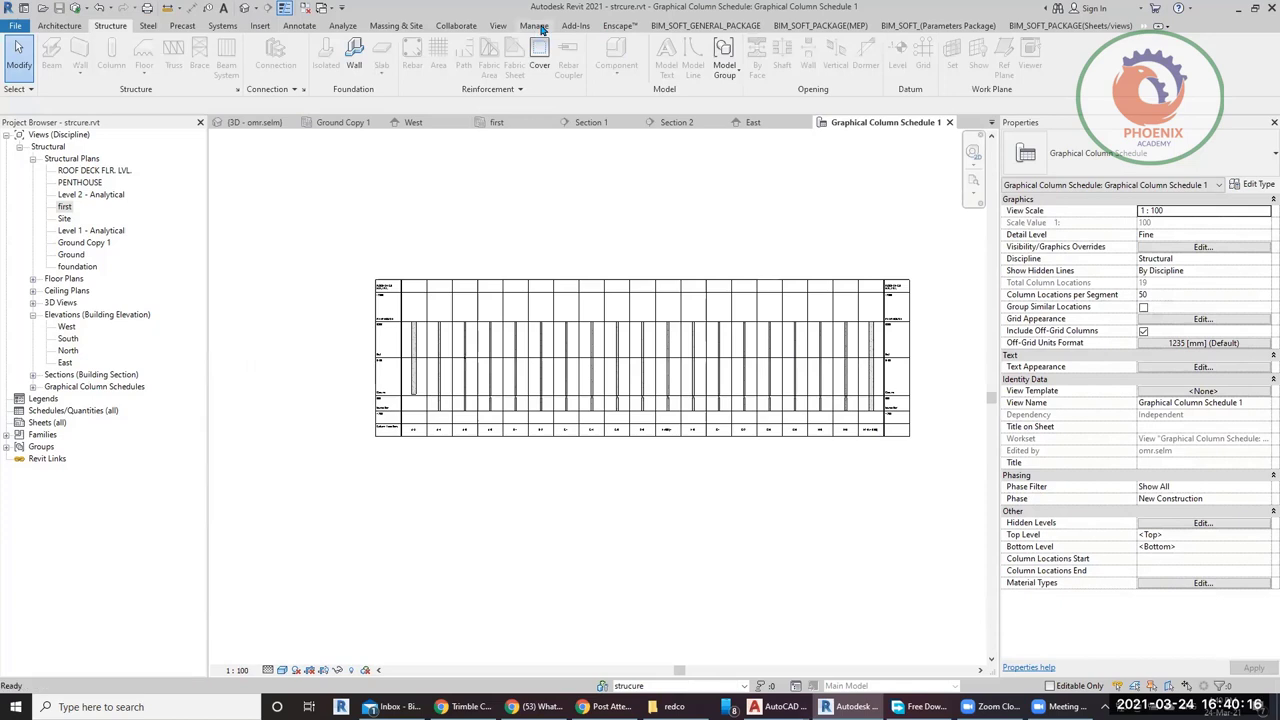
click(498, 25)
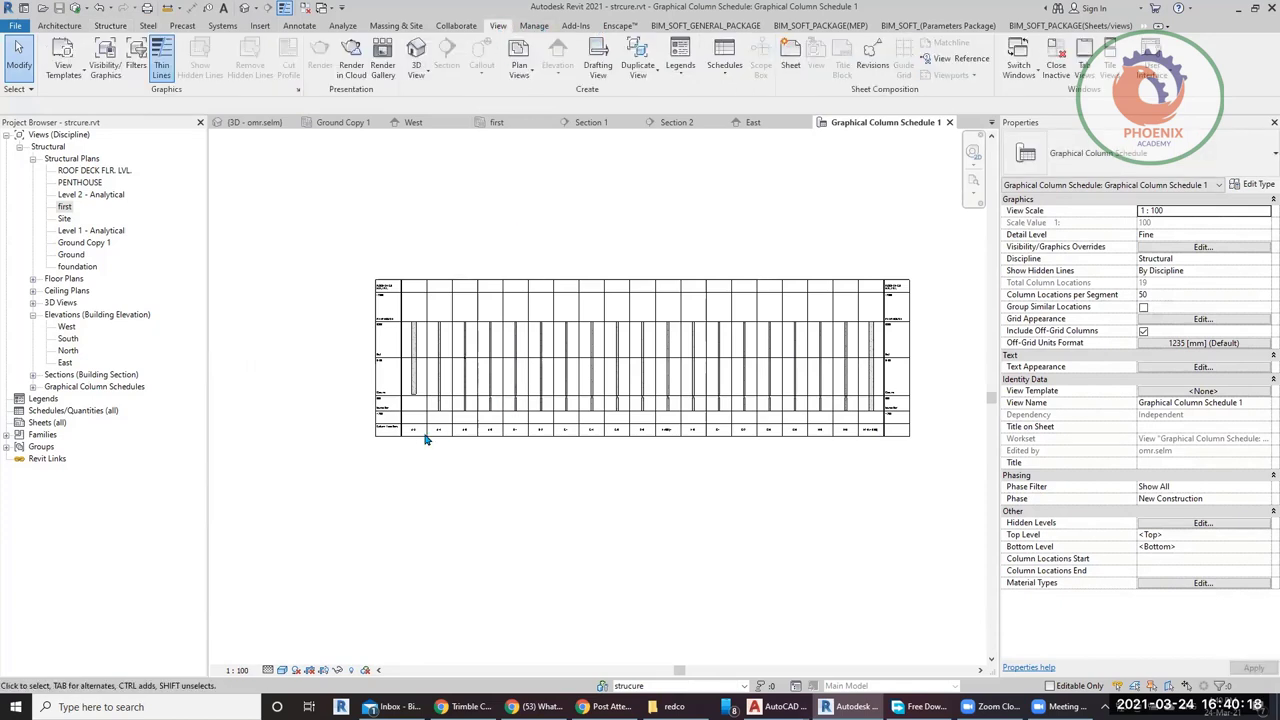
Review the column location labels across the graphical schedule from A-3 to the last column.
scroll(423, 434, up, 5)
scroll(368, 454, up, 3)
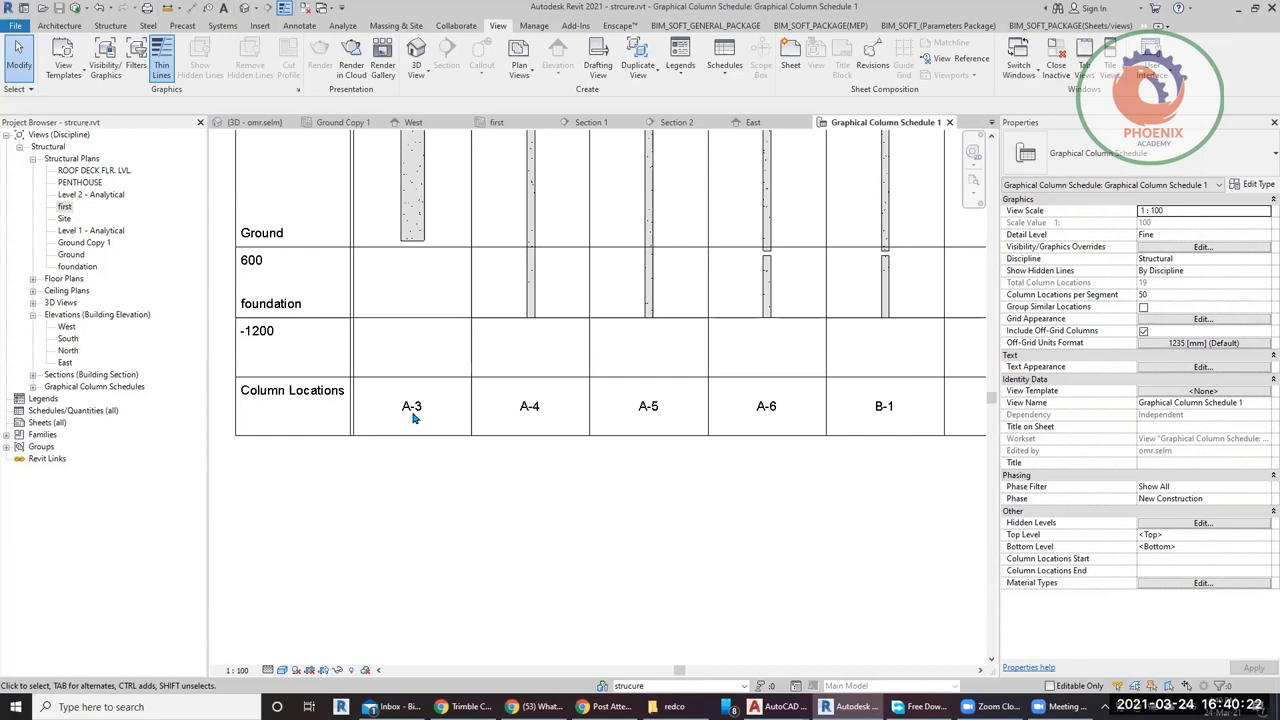
scroll(414, 420, down, 5)
scroll(629, 516, up, 2)
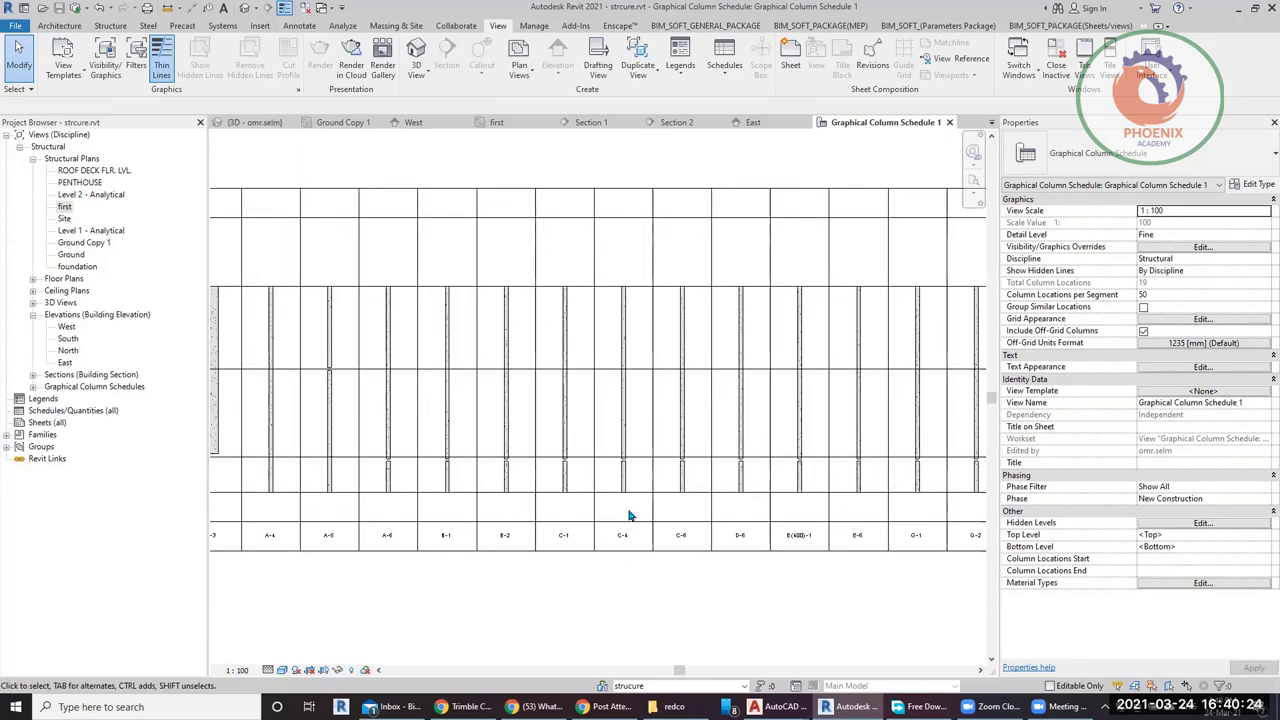
scroll(894, 491, down, 2)
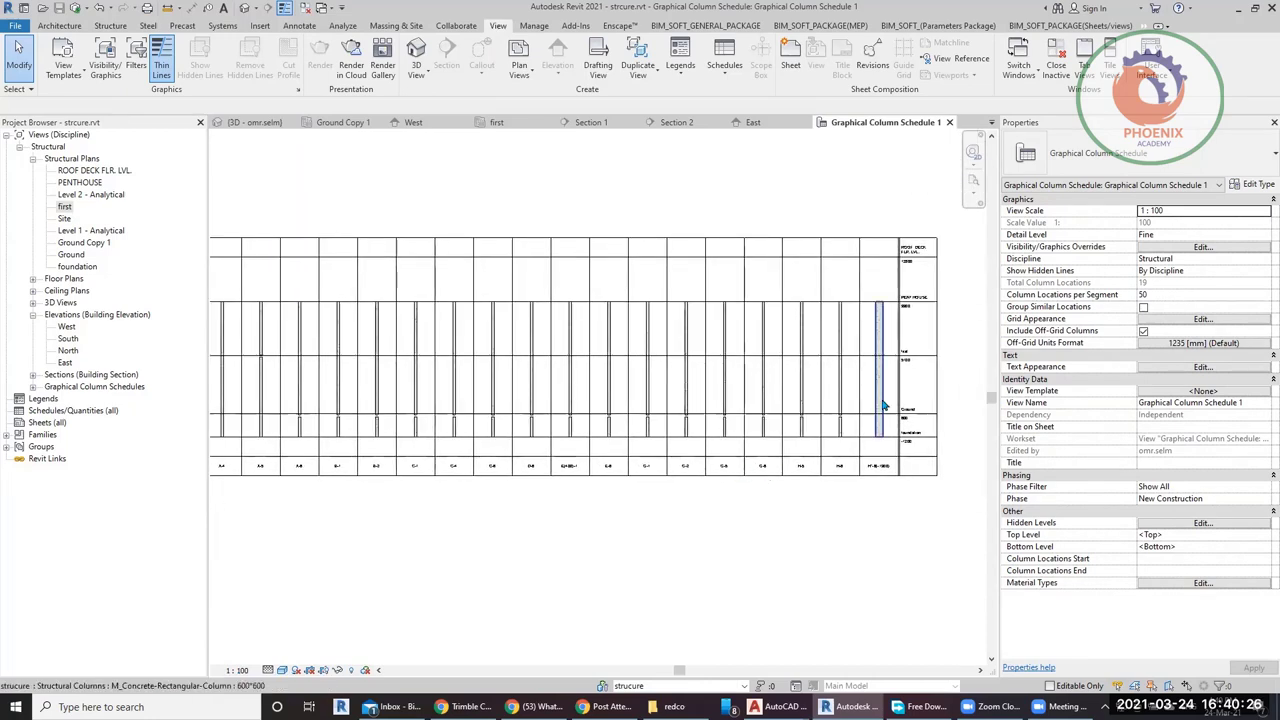
Create a new quantity schedule for the Structural Columns category with its phase set to Existing.
click(724, 68)
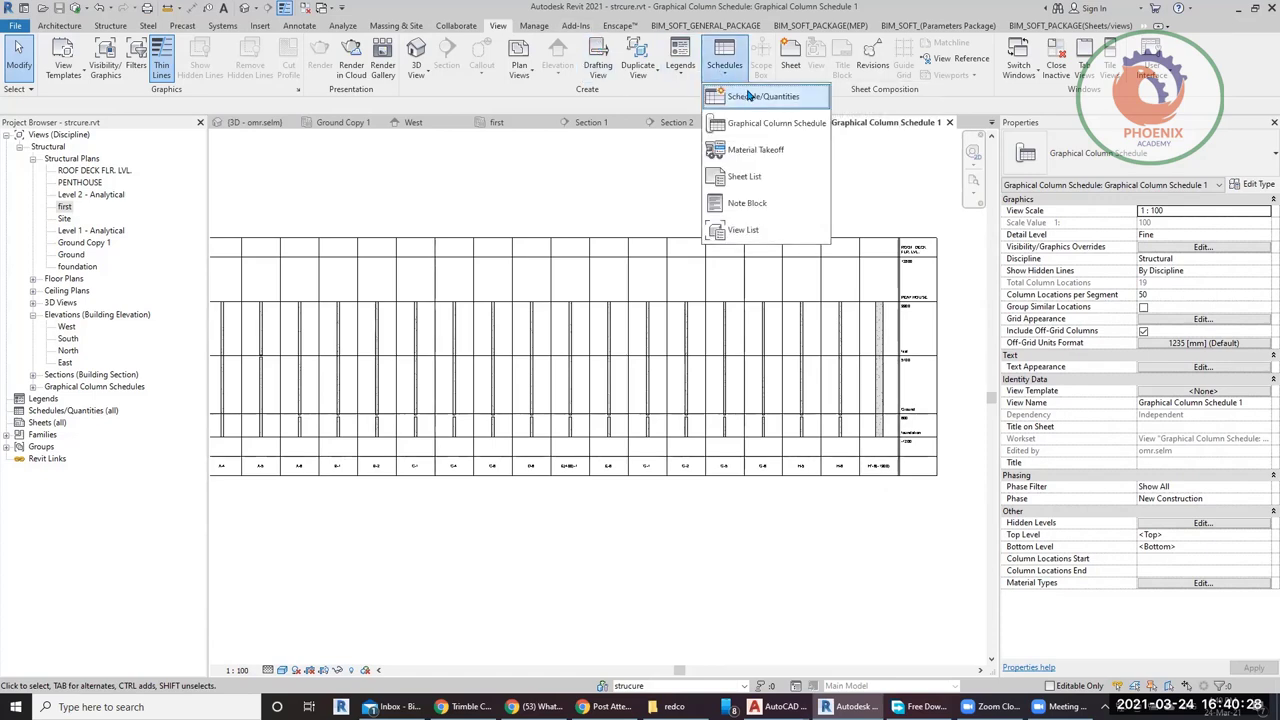
click(749, 95)
scroll(574, 376, down, 1)
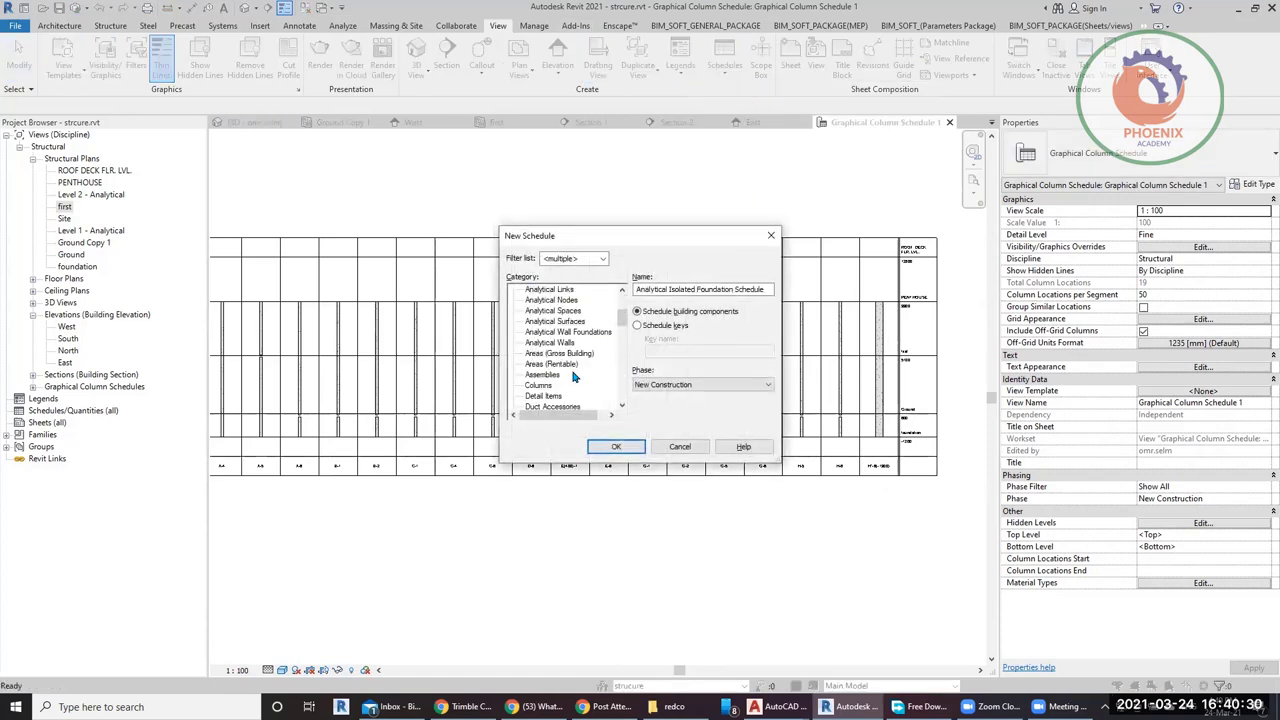
scroll(574, 376, down, 20)
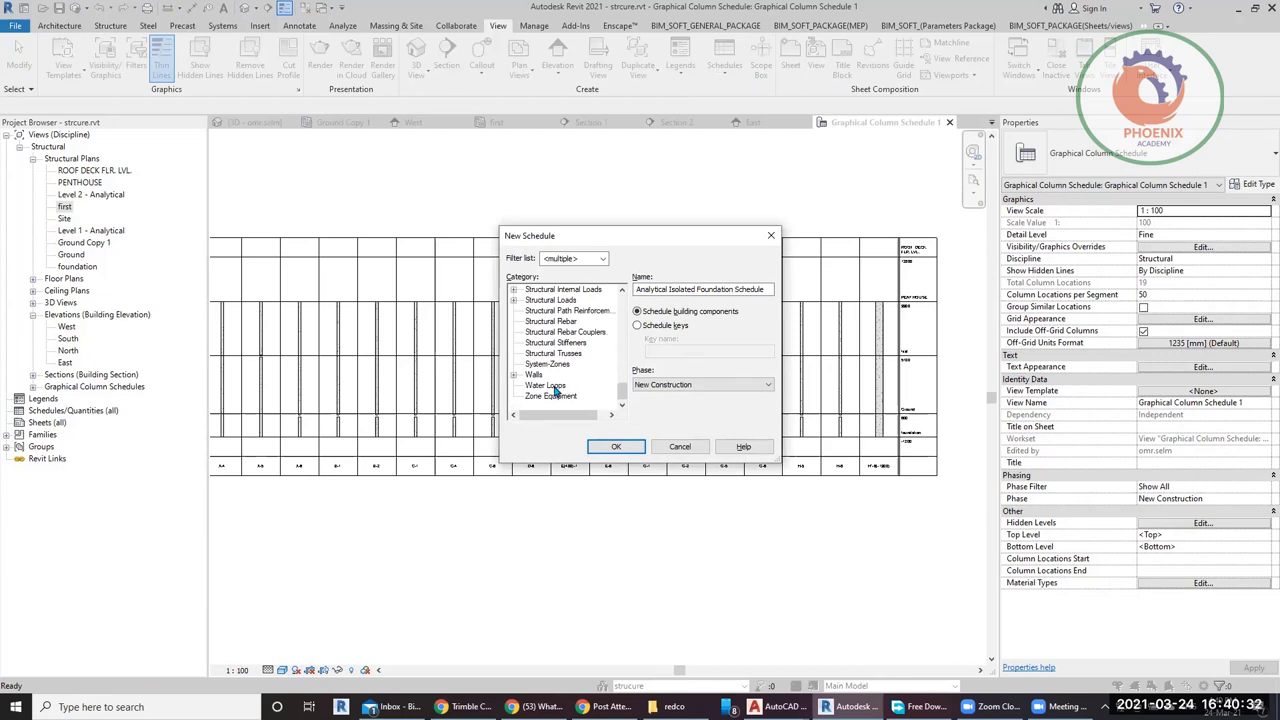
click(567, 302)
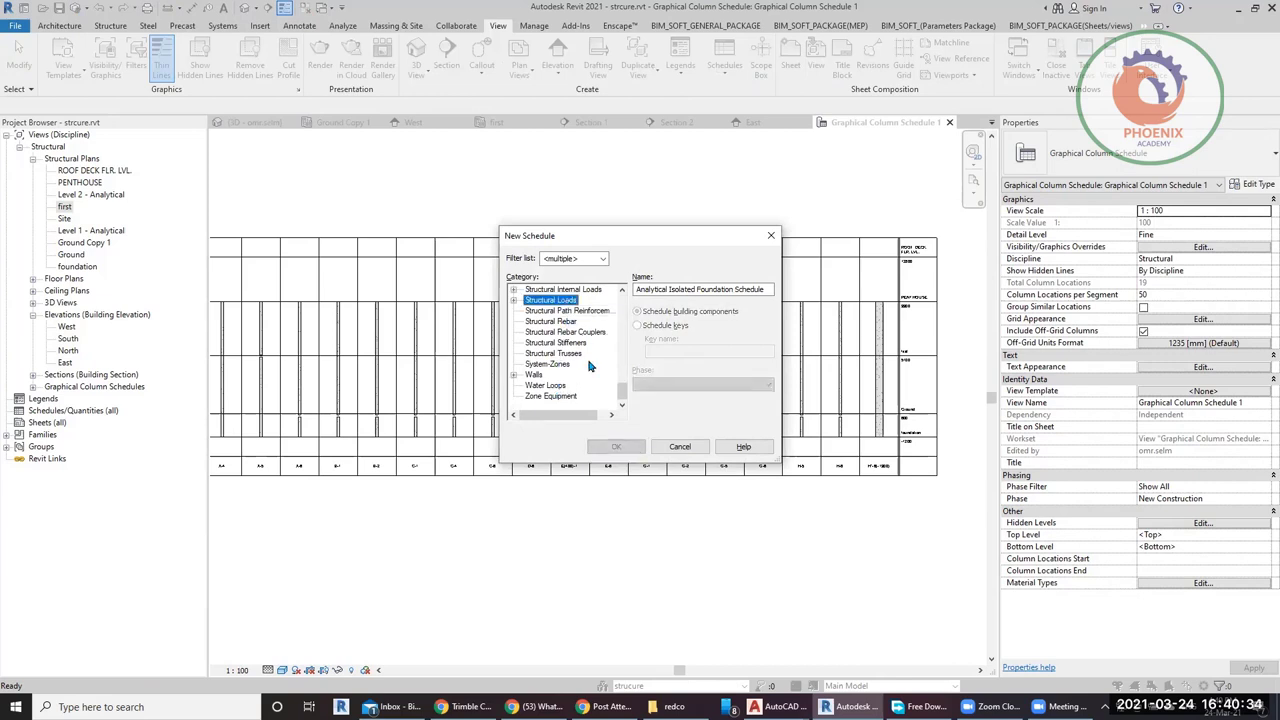
scroll(580, 330, up, 7)
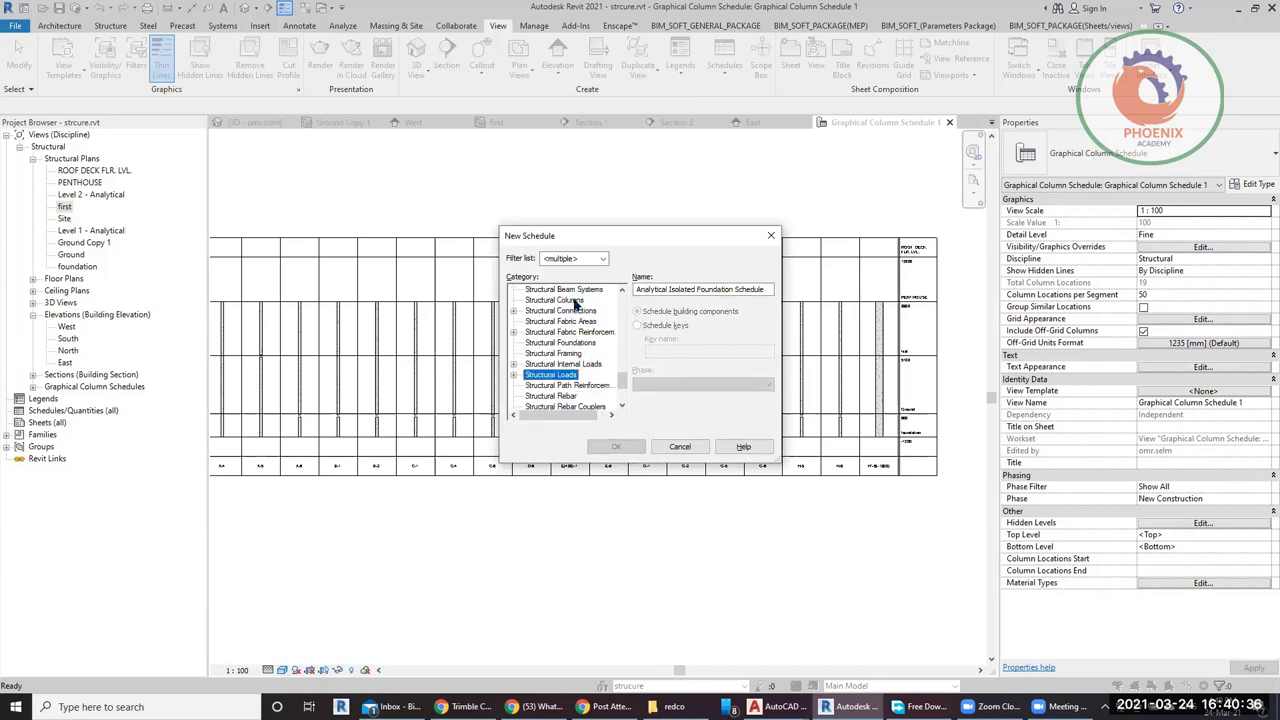
click(558, 300)
click(688, 385)
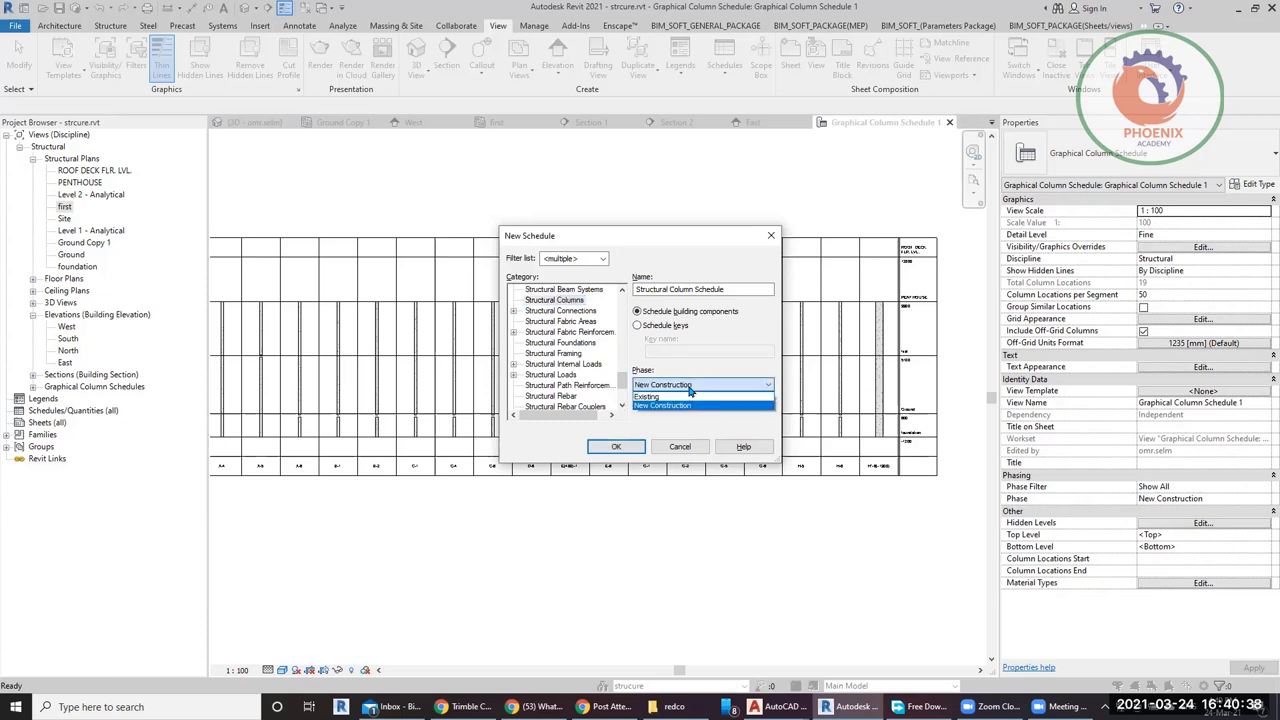
click(686, 398)
click(612, 447)
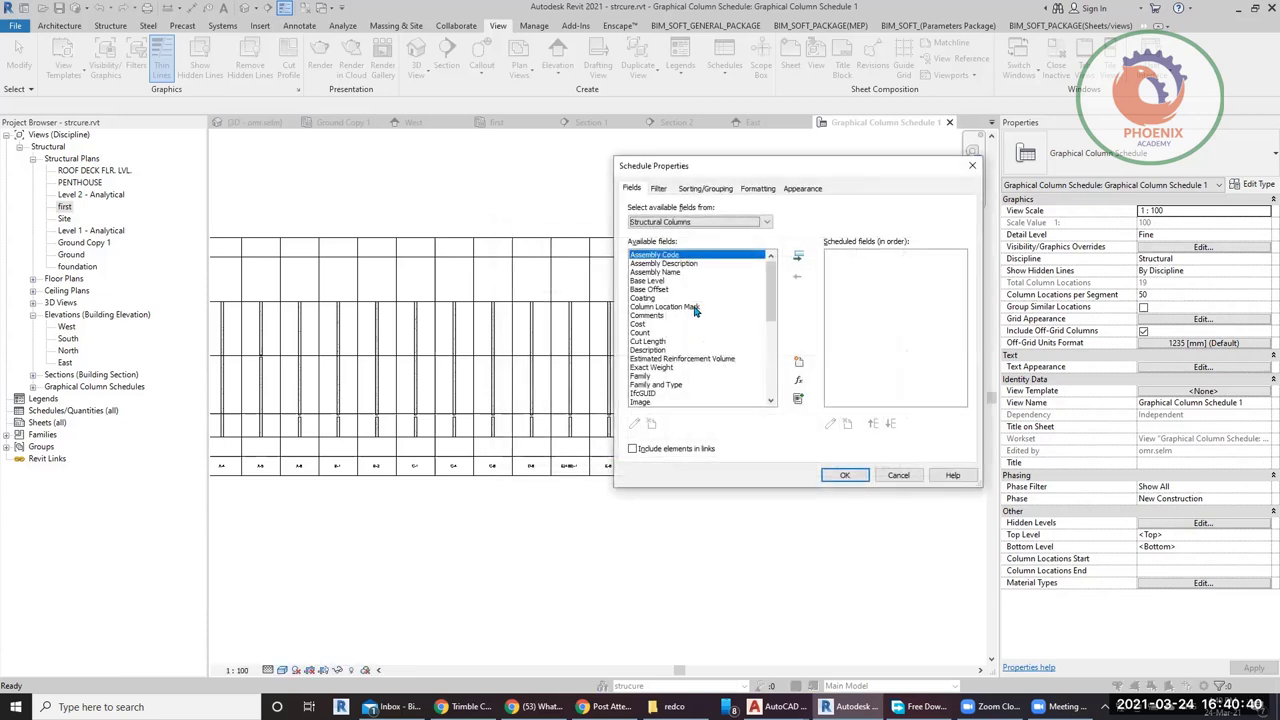
Add the Count, Top Level, Top Offset and Volume fields to the structural column schedule.
double_click(640, 333)
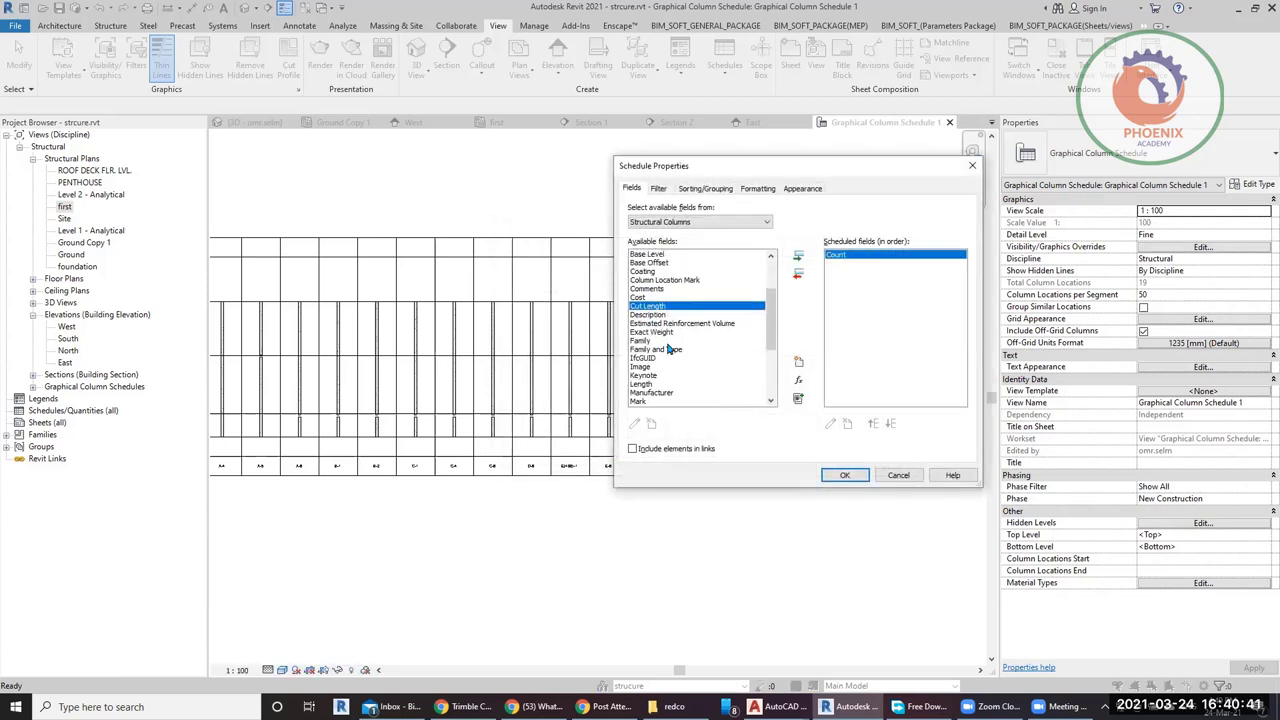
scroll(645, 345, down, 10)
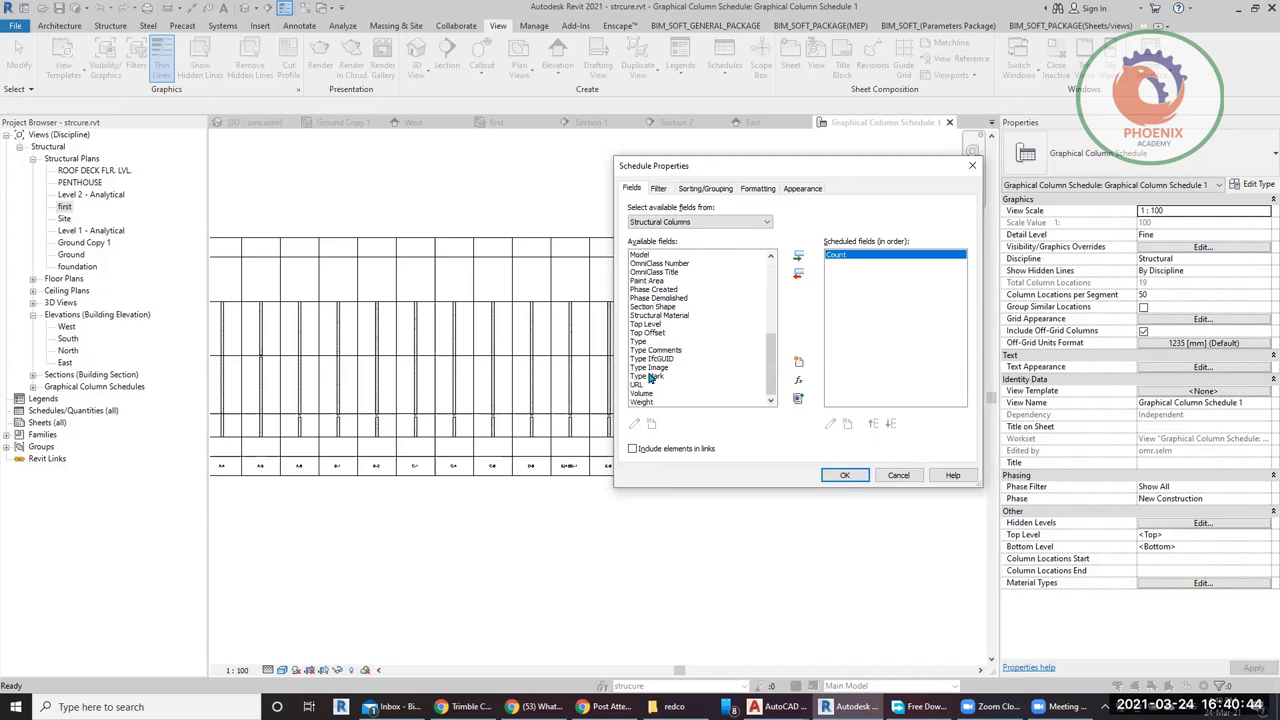
double_click(676, 327)
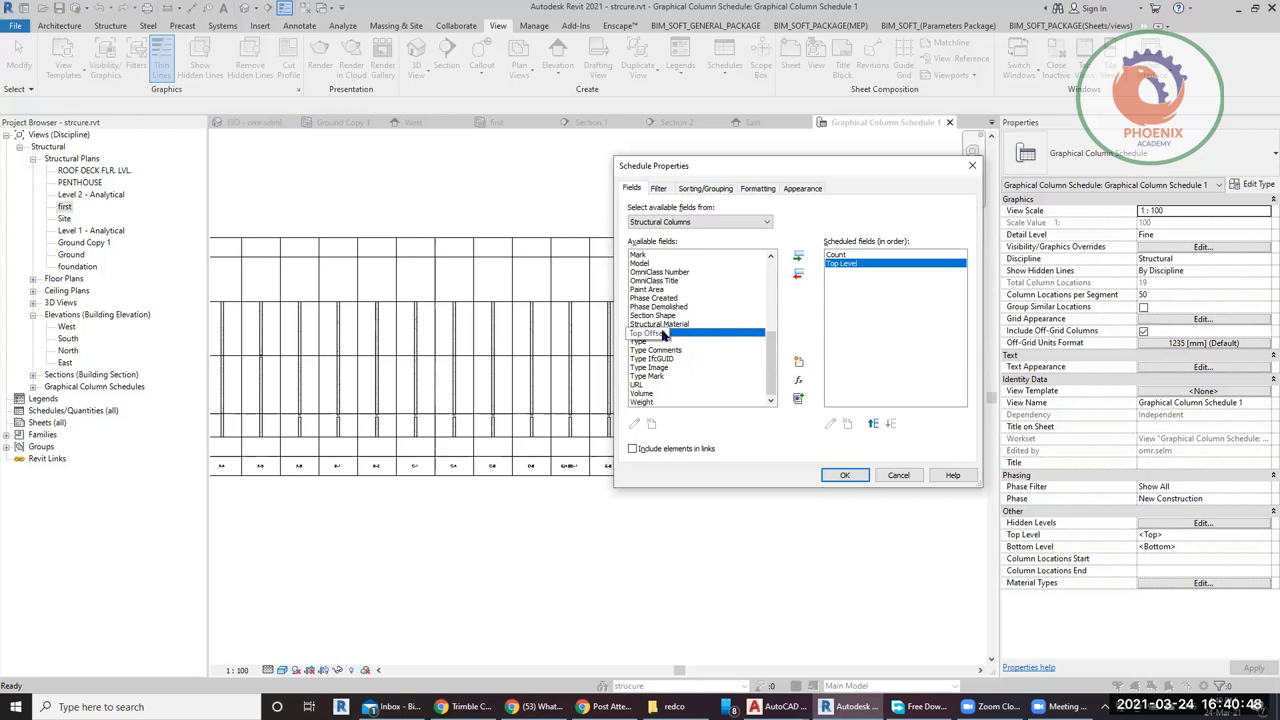
double_click(664, 333)
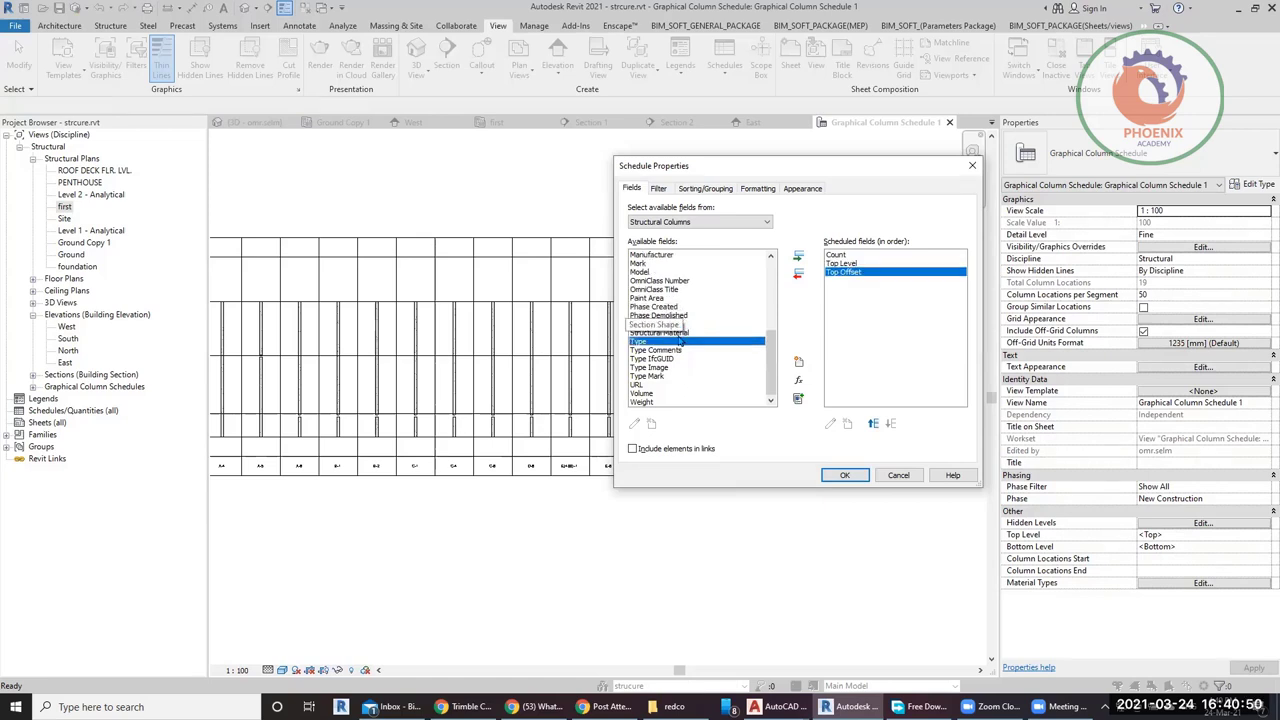
click(647, 394)
double_click(647, 394)
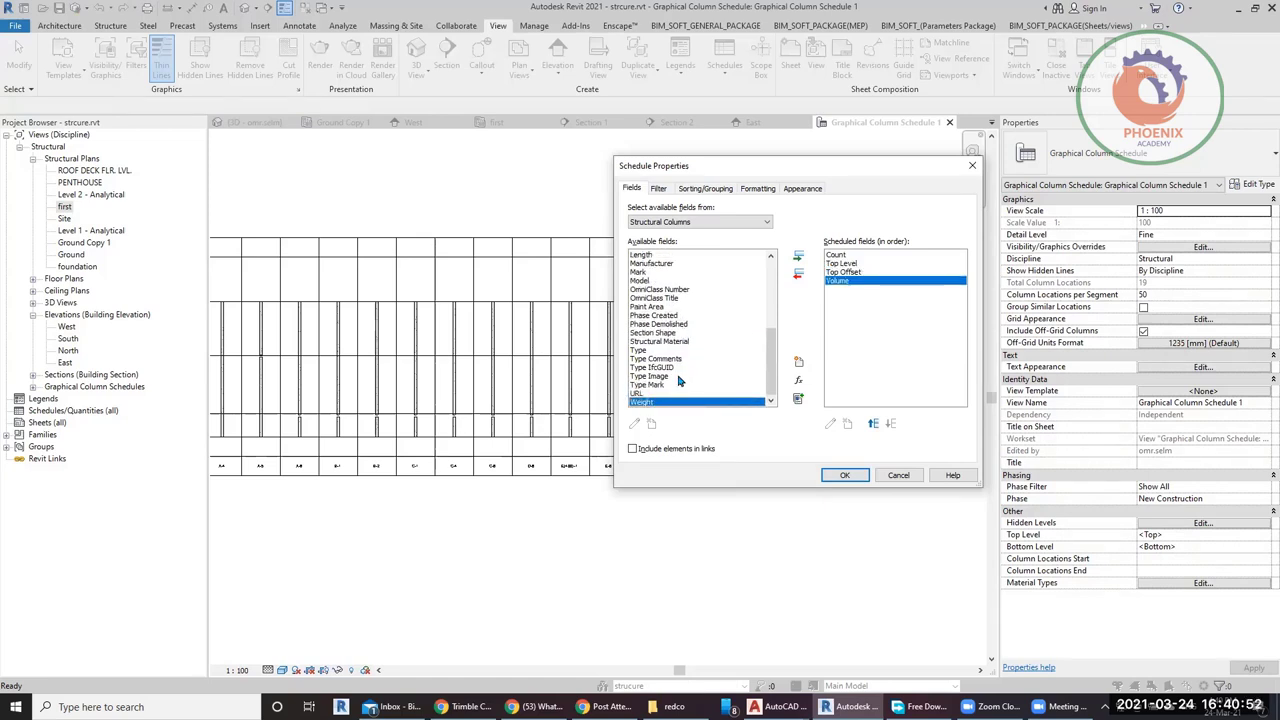
Add the Family and Type field to the schedule and move it to first place in the field order.
scroll(678, 380, up, 4)
scroll(678, 380, down, 1)
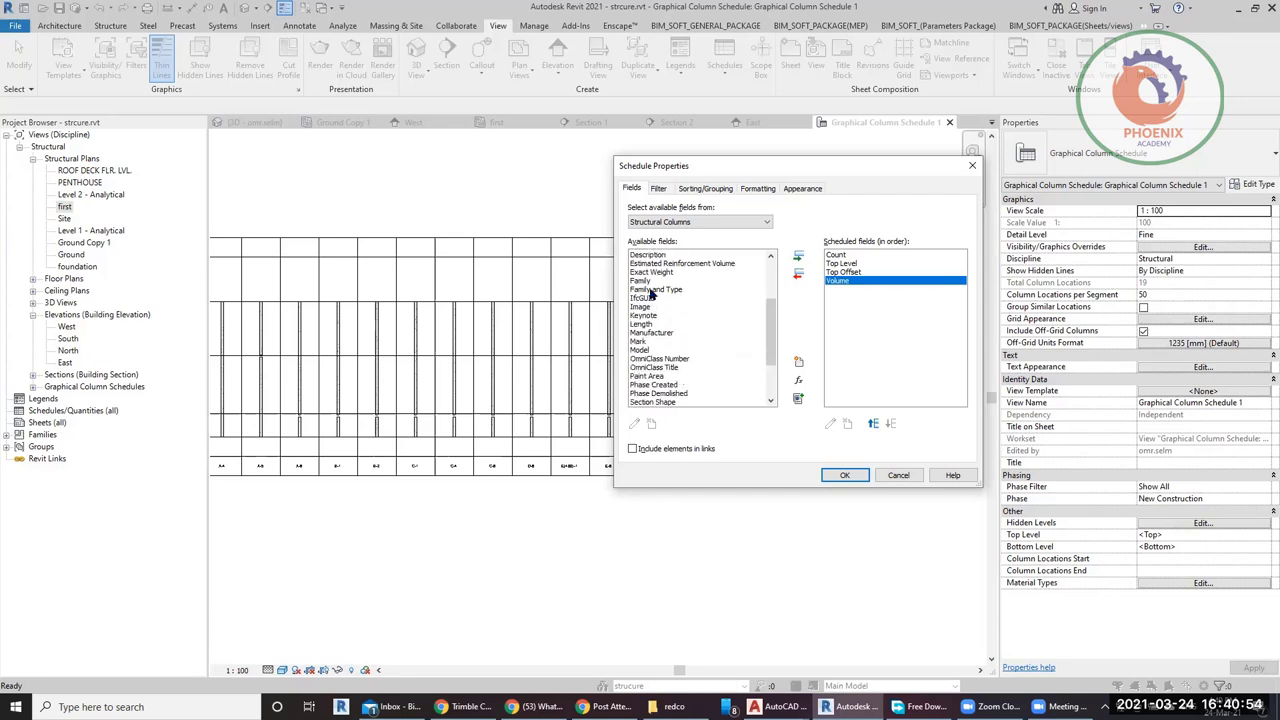
double_click(668, 290)
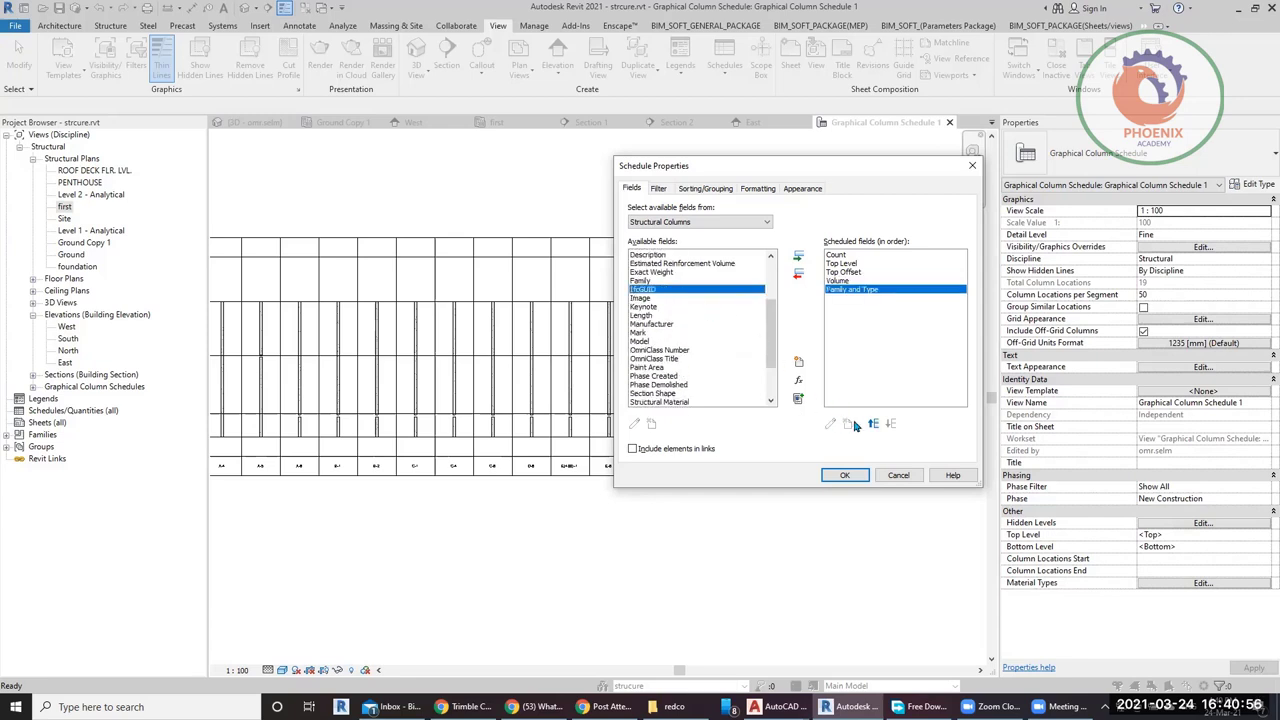
click(871, 424)
click(871, 424)
click(871, 424)
click(871, 424)
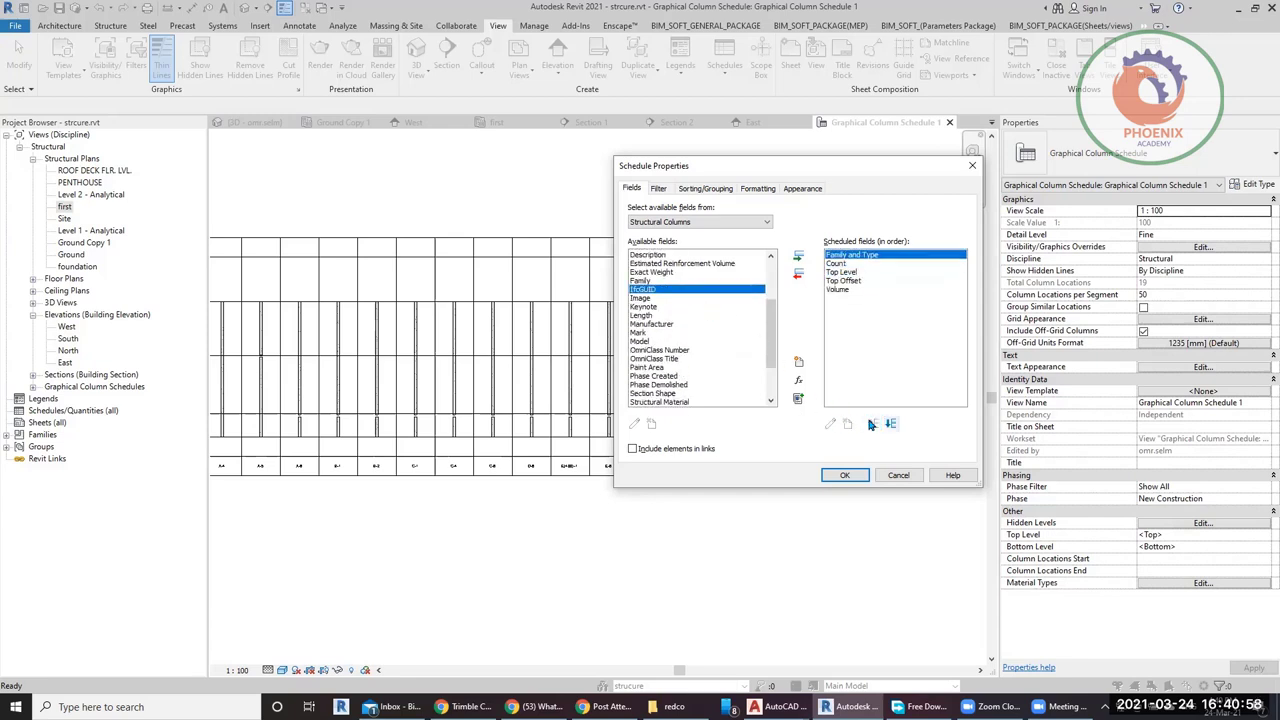
Sort the schedule by Family and Type without itemizing every instance, create it, and widen the Family and Type column to fit its names.
click(658, 189)
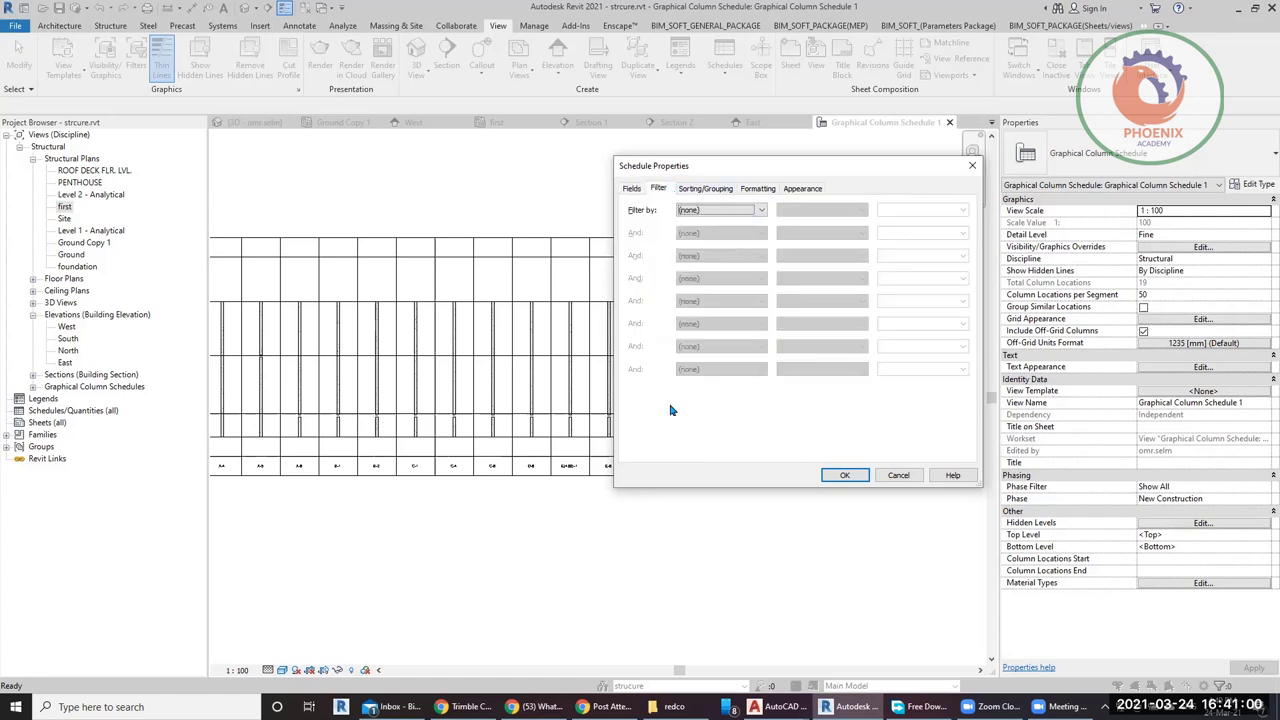
click(705, 190)
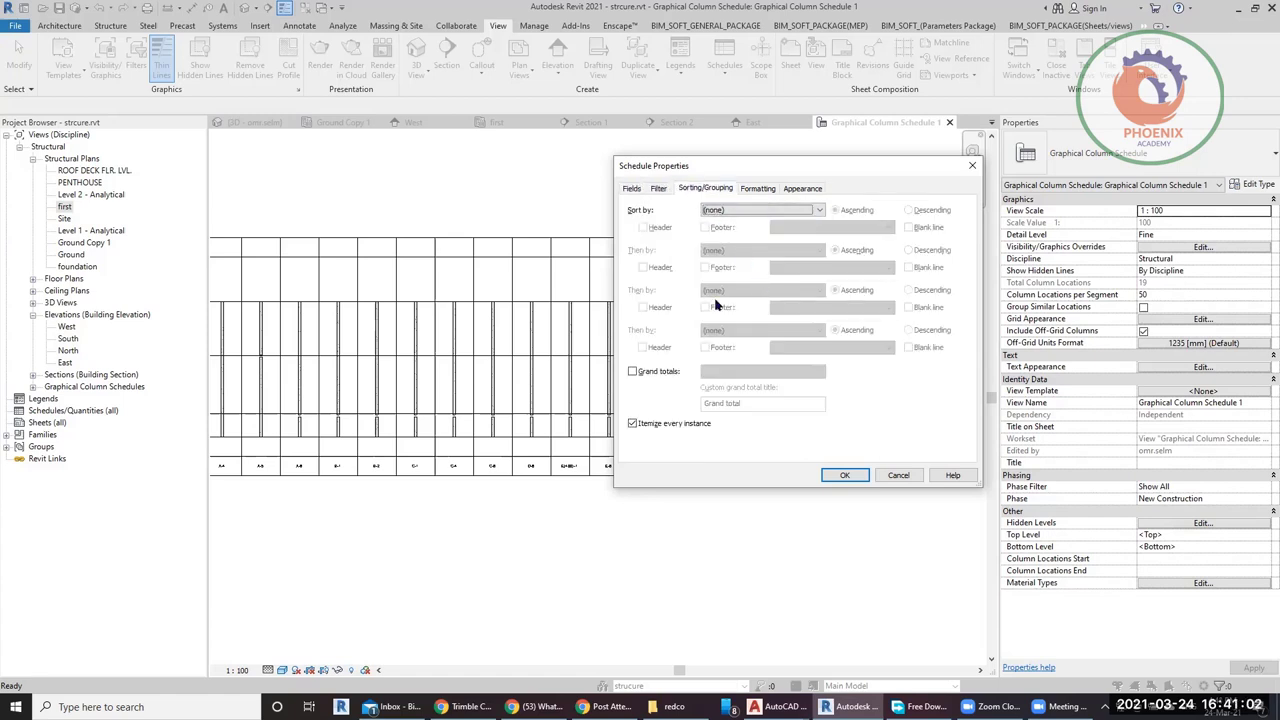
click(684, 424)
click(748, 210)
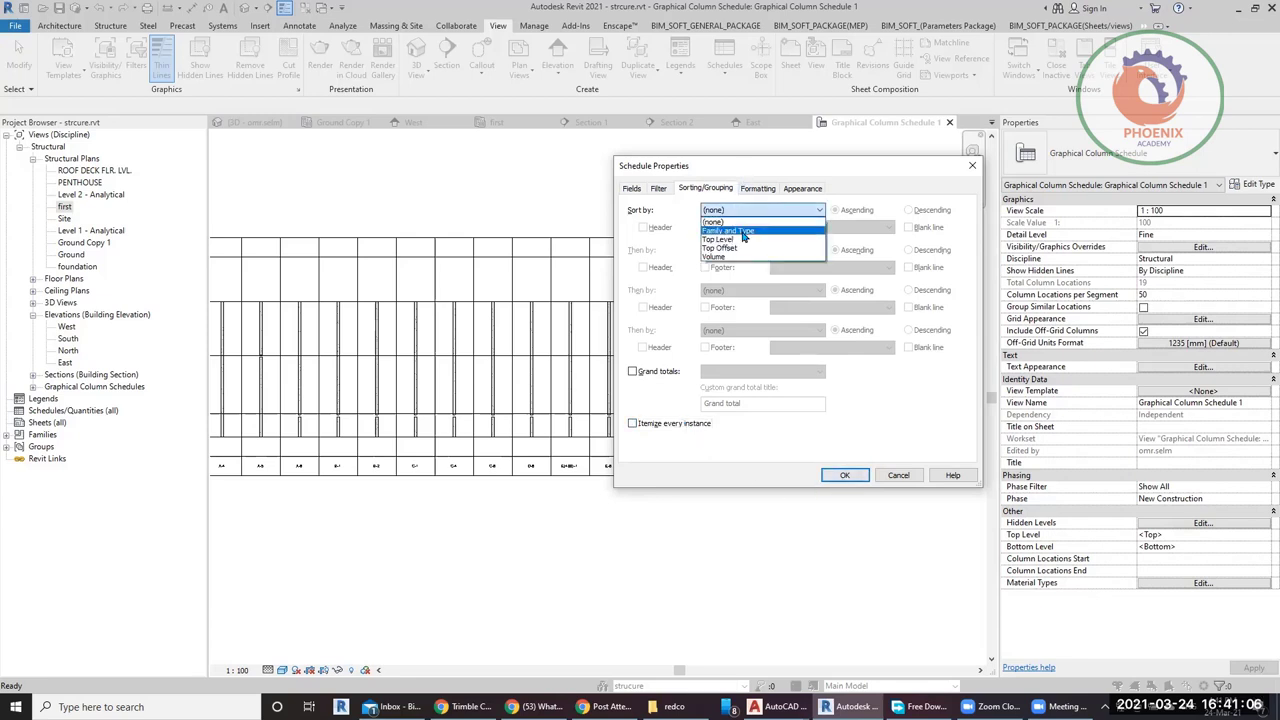
click(743, 255)
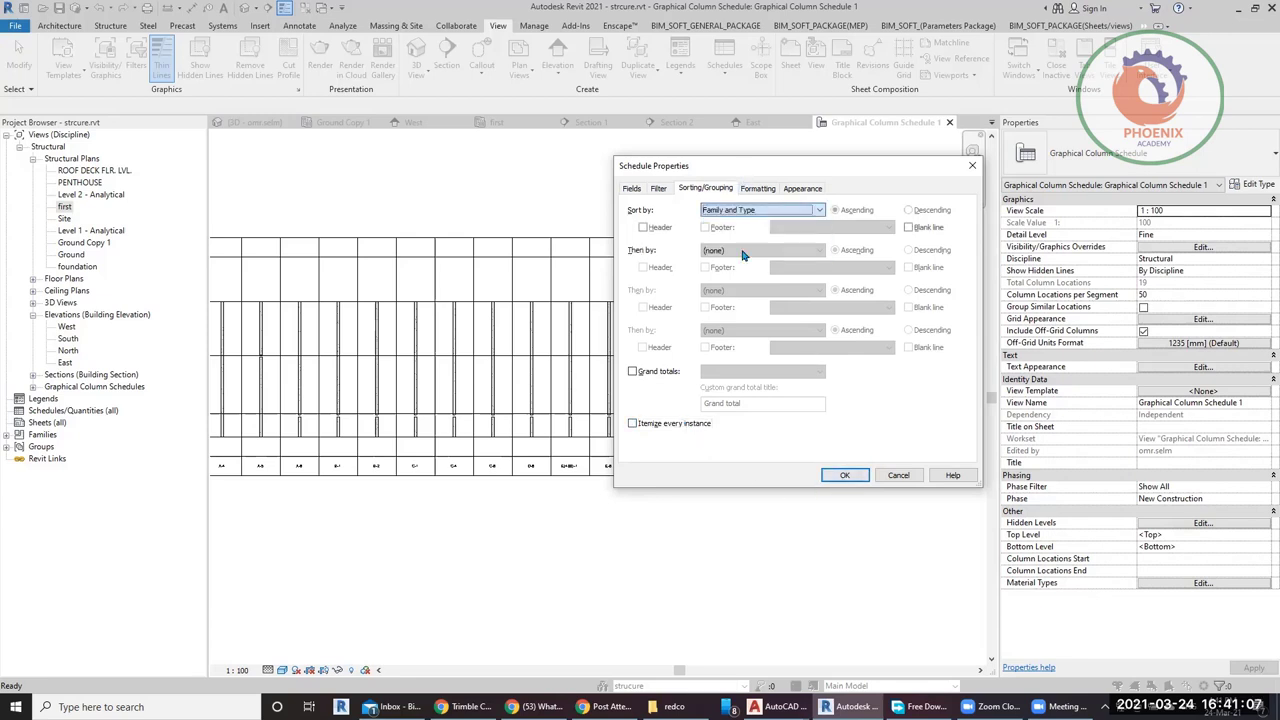
click(836, 477)
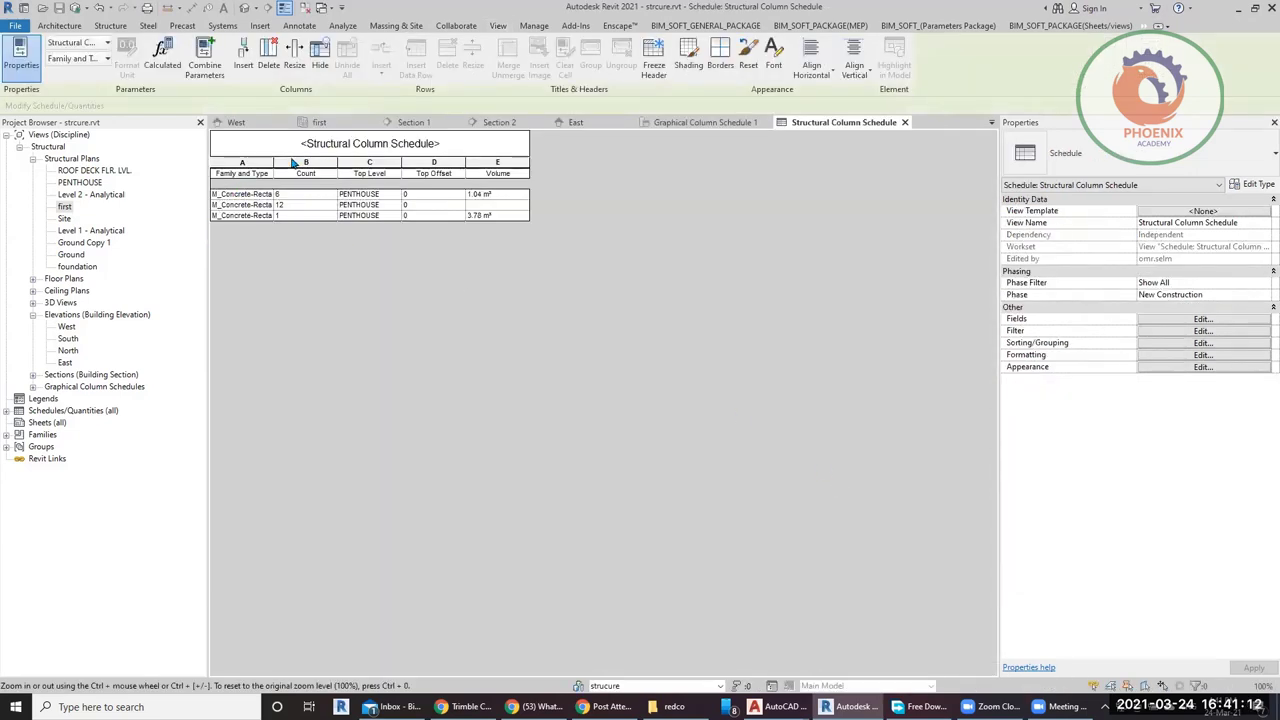
drag(273, 159, 380, 158)
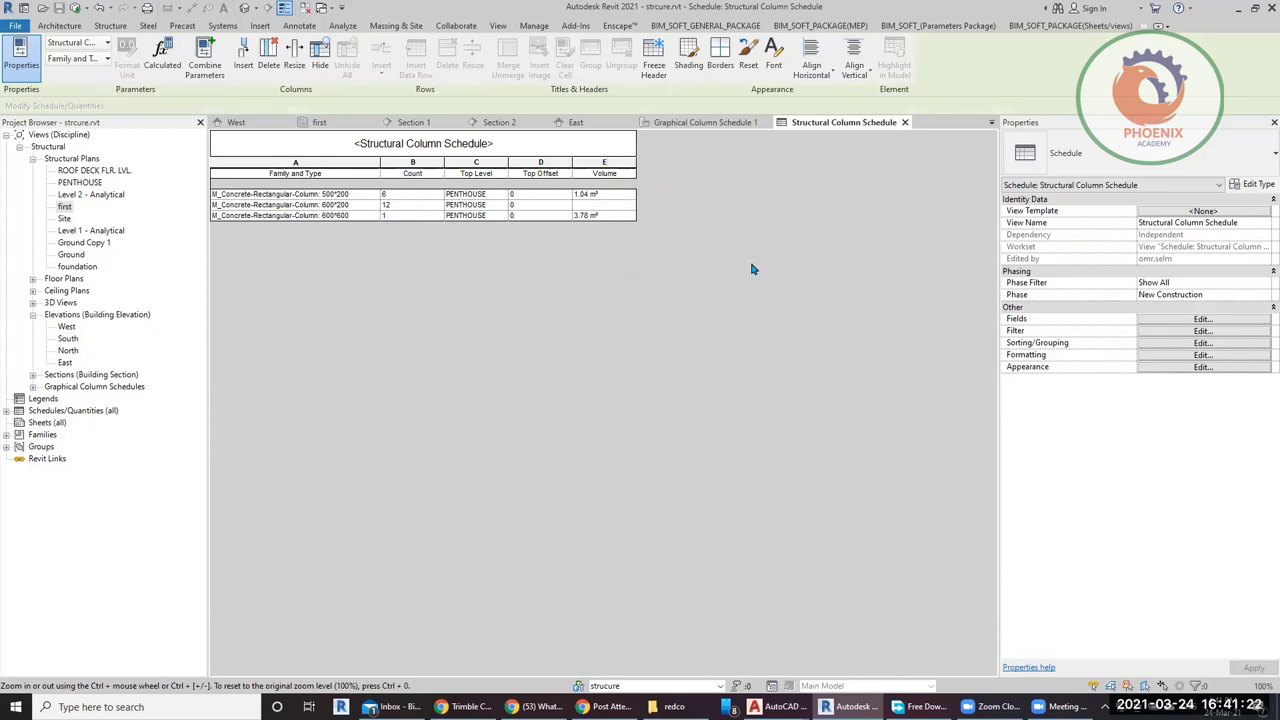
Set the schedule's Volume field to calculate totals and add grand totals showing title, count, and totals.
click(612, 208)
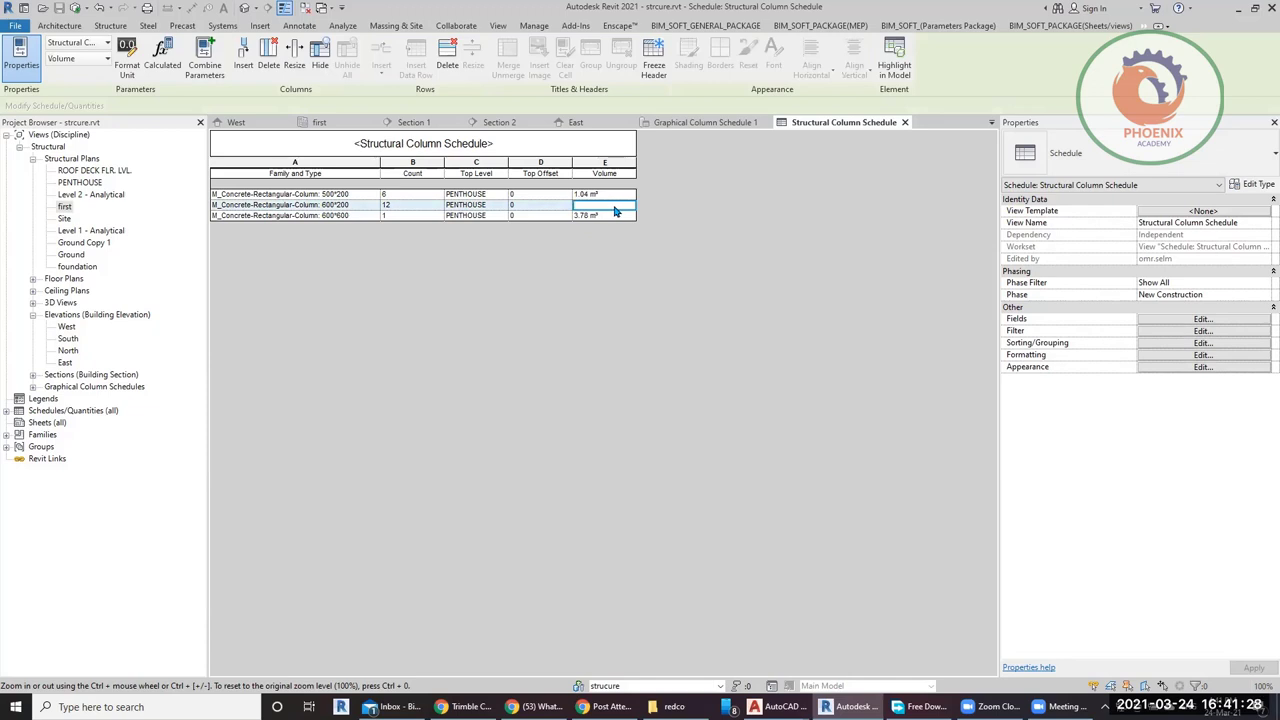
click(1181, 320)
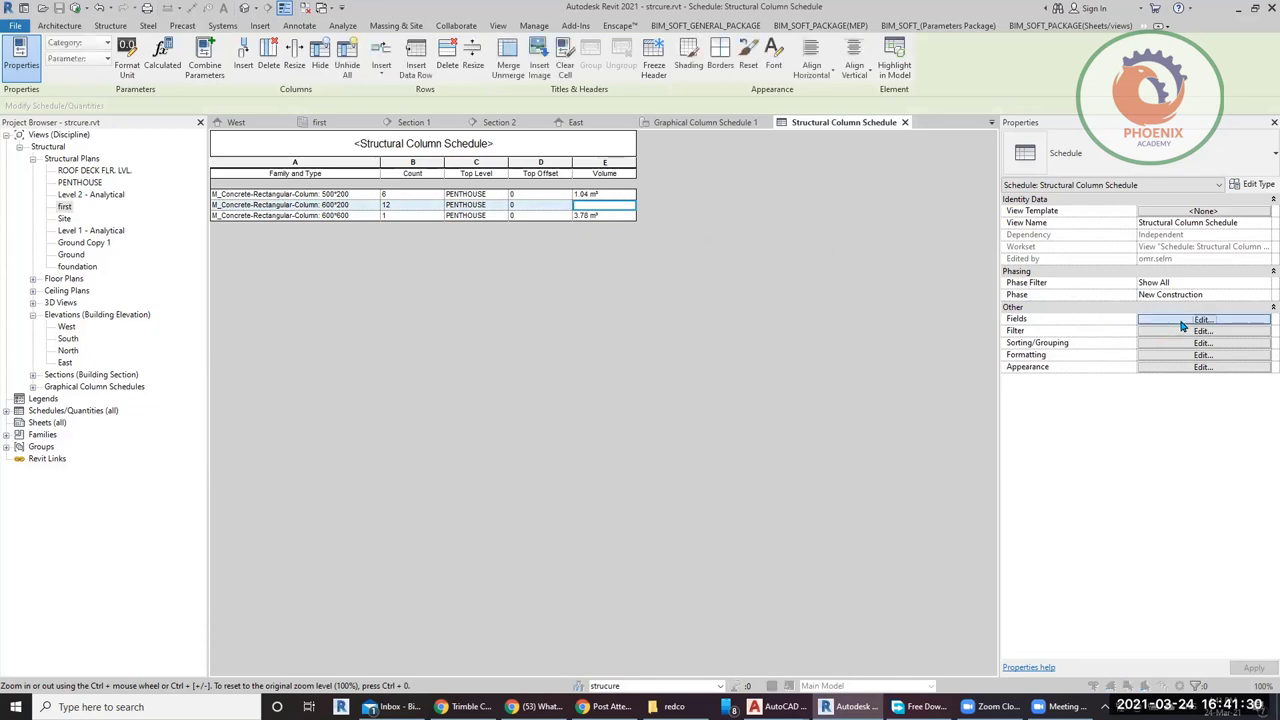
click(757, 188)
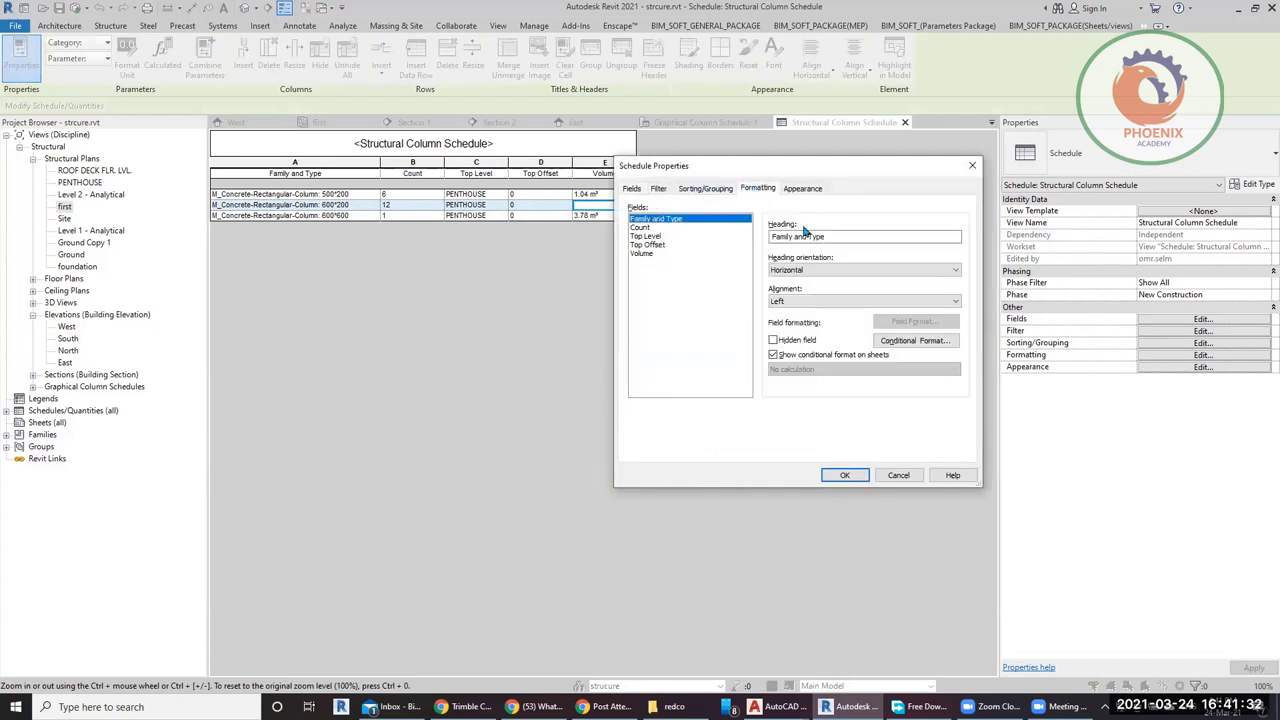
click(646, 254)
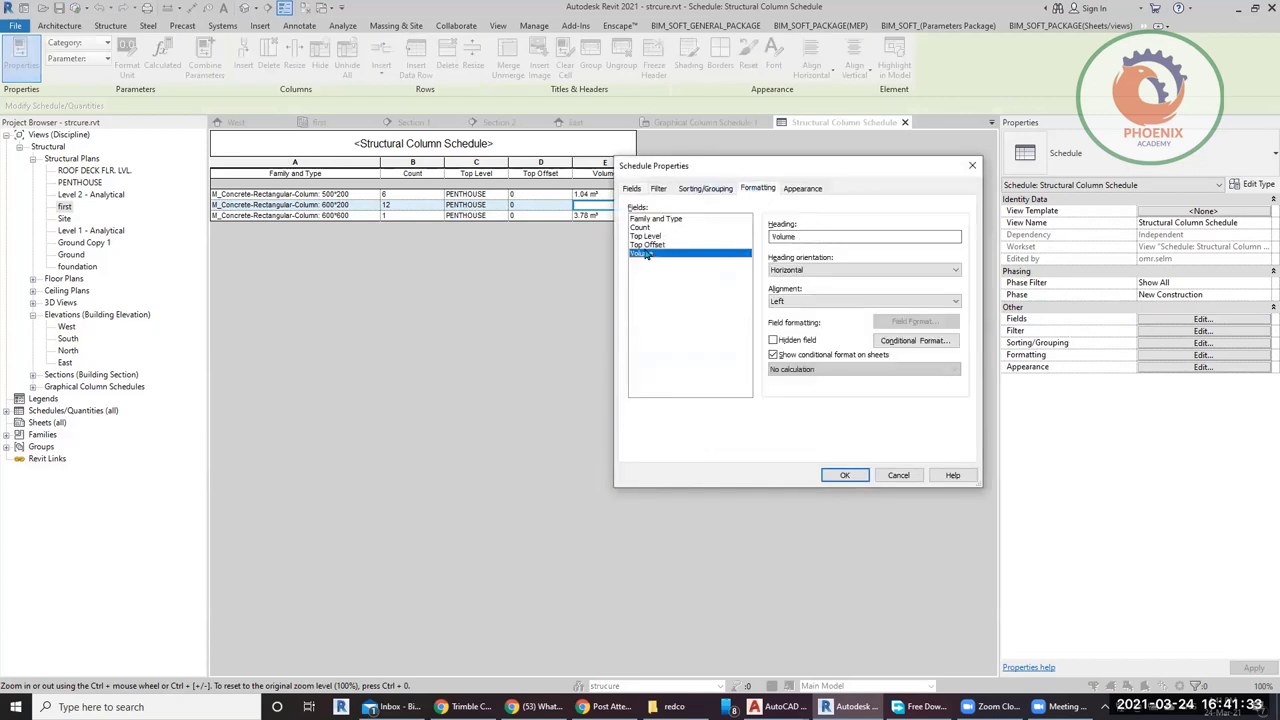
click(810, 369)
click(808, 383)
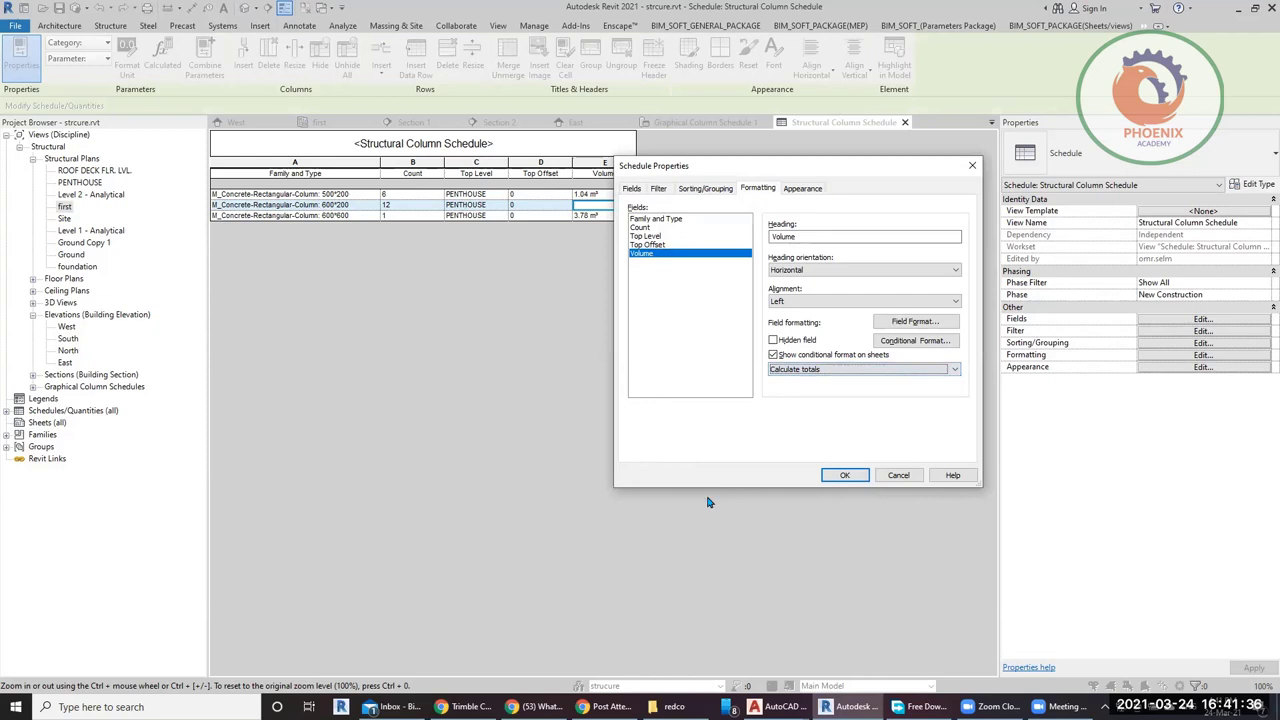
click(700, 189)
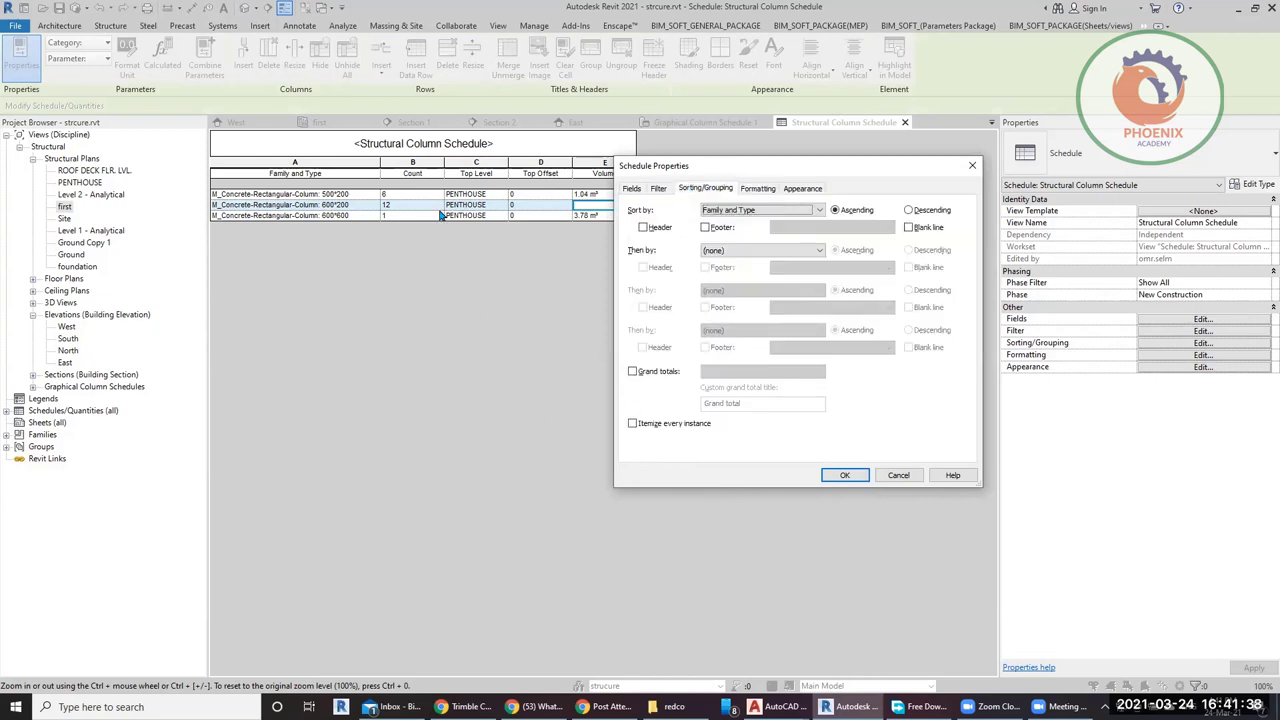
click(648, 373)
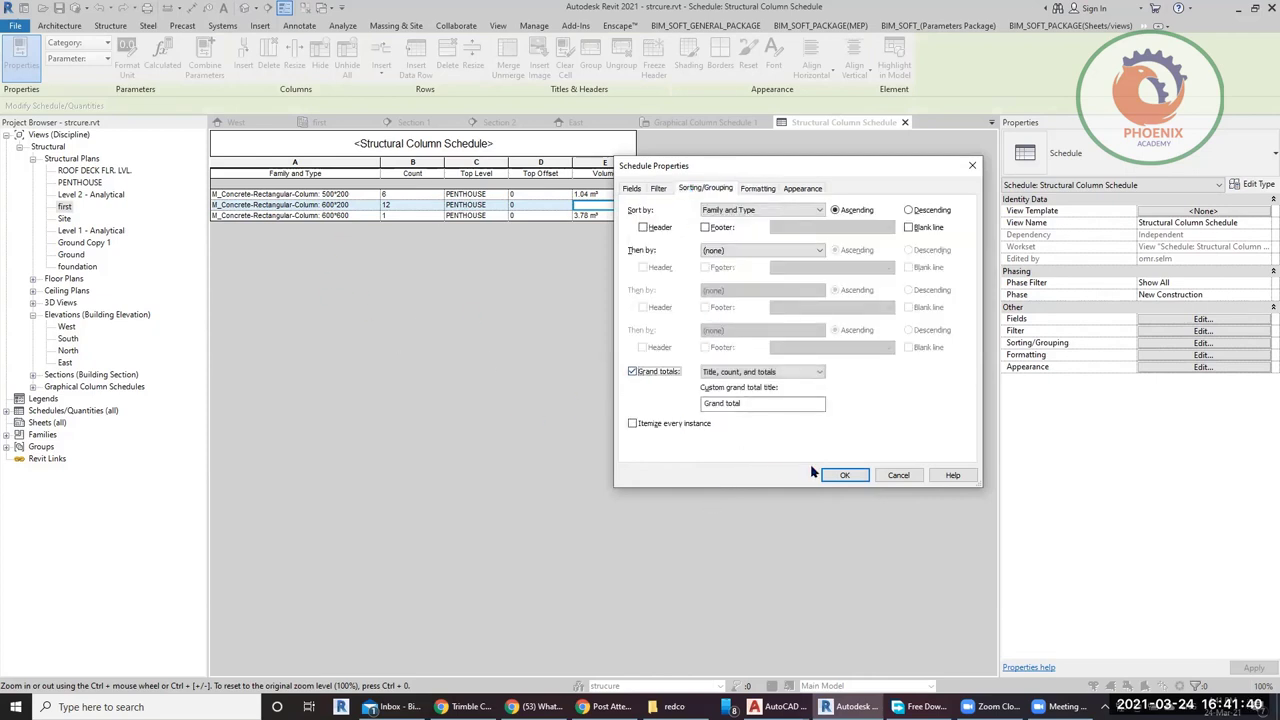
click(841, 476)
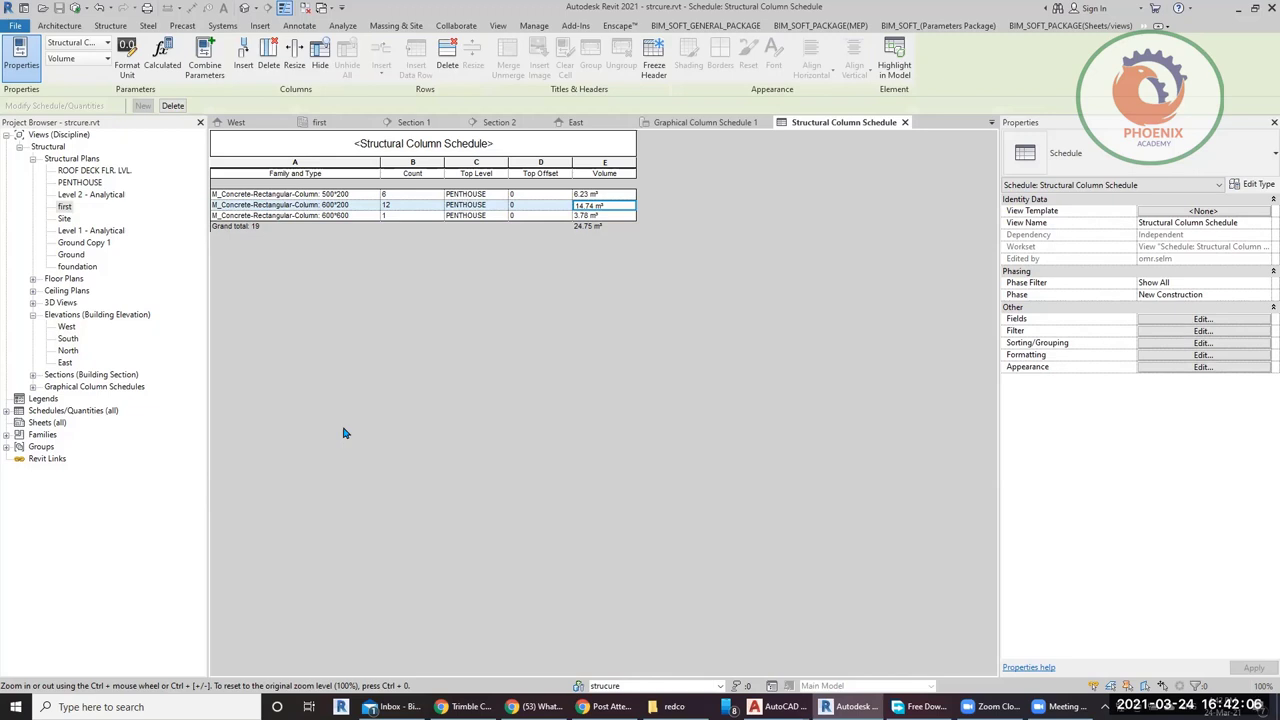
Open the structural plan named first and clear the column selection.
click(102, 28)
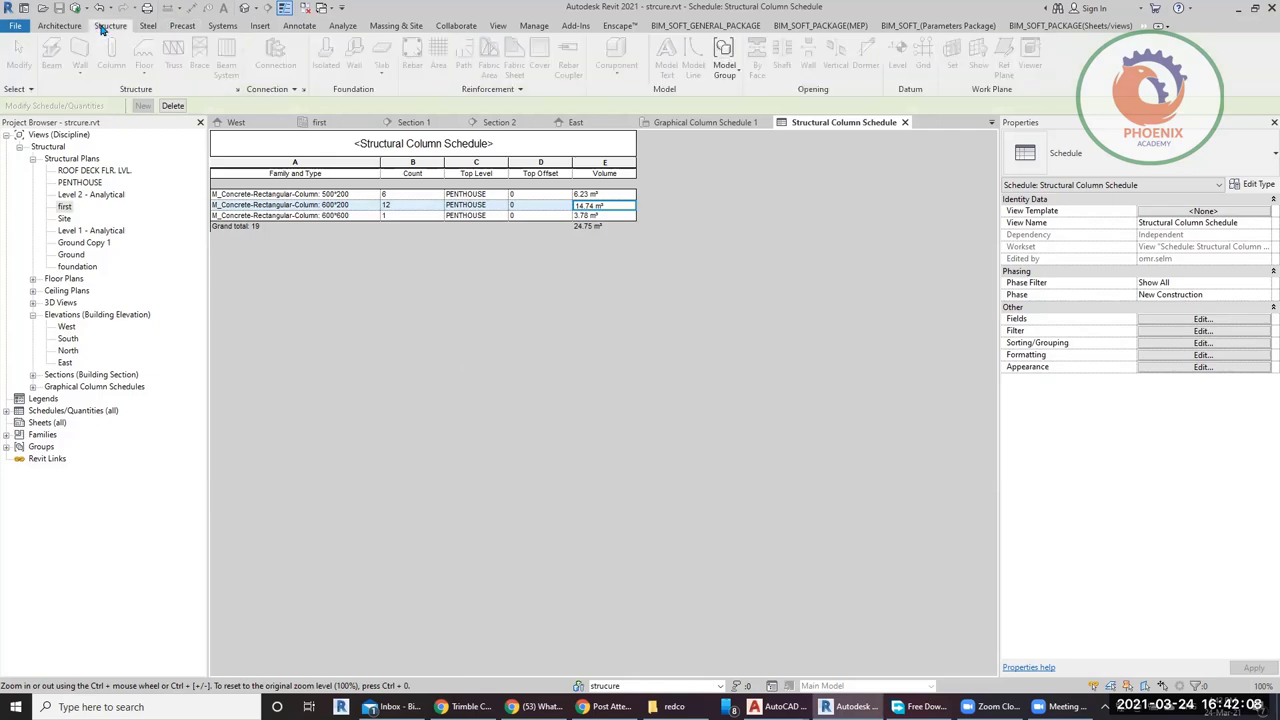
double_click(65, 207)
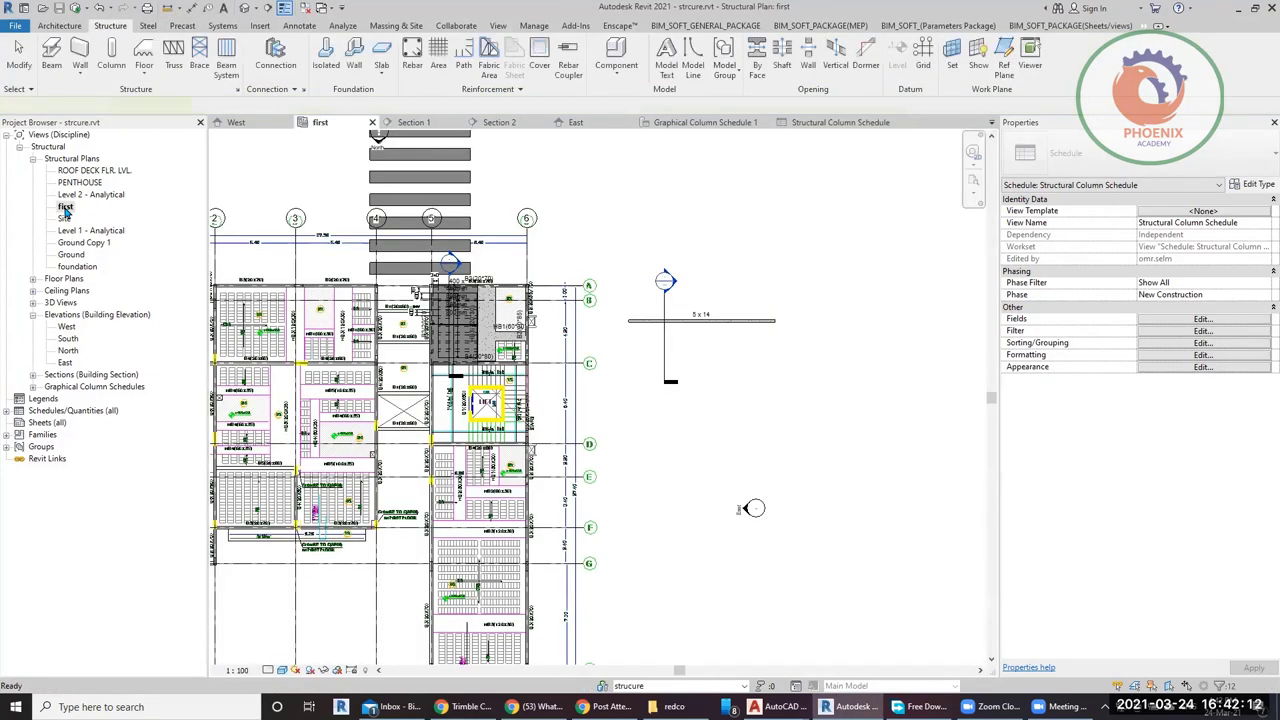
scroll(652, 237, down, 3)
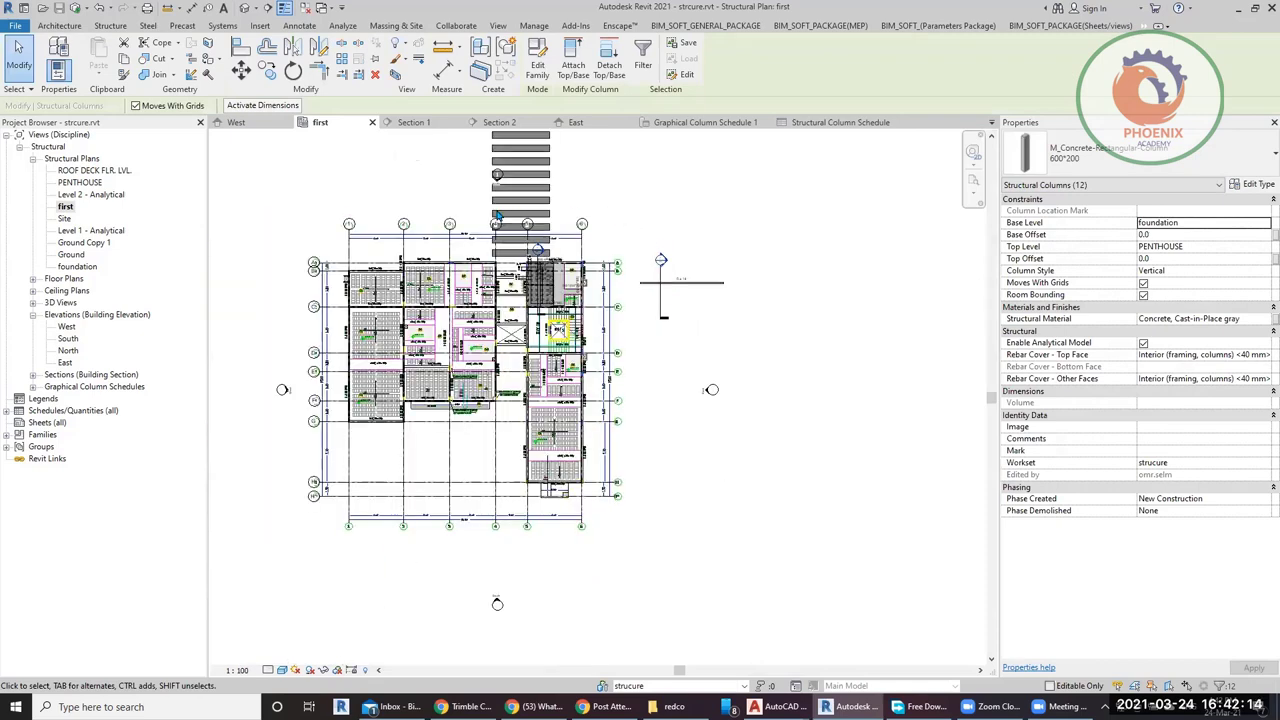
key(Escape)
middle_drag(597, 200, 667, 315)
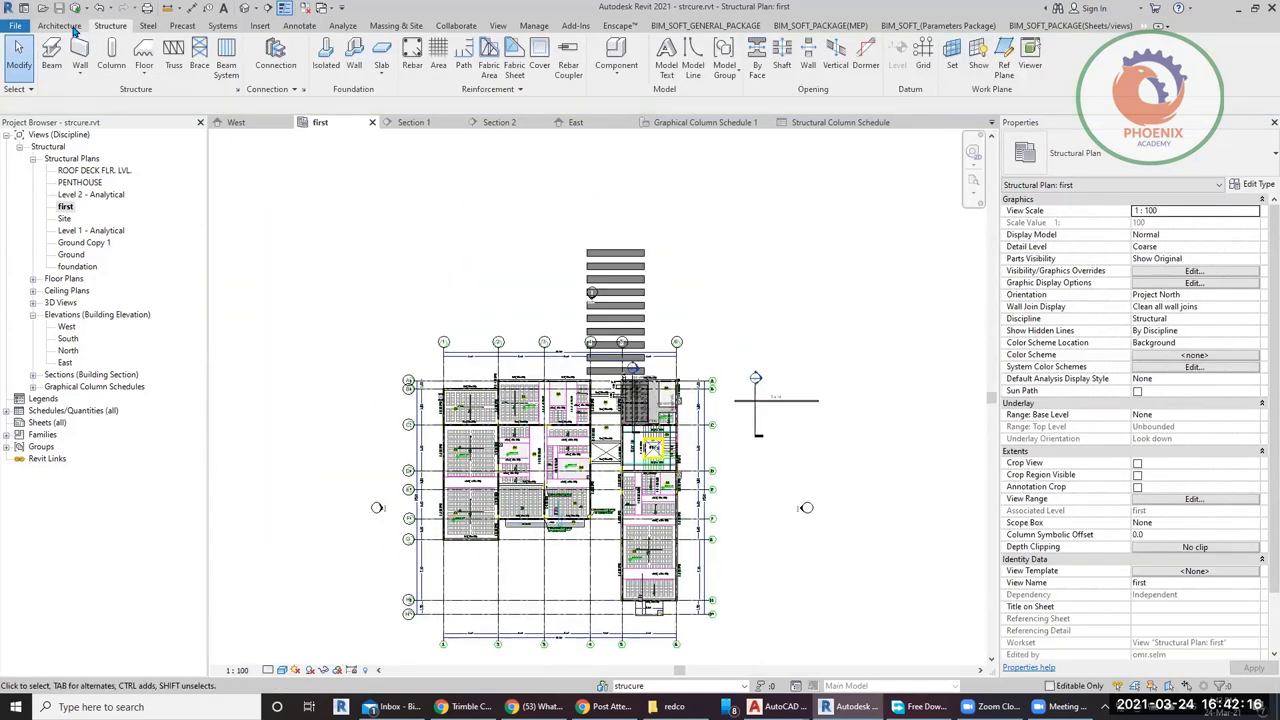
Place an M_Howe Flat Truss of Standard type vertically in the empty area beyond grid 6, about 9300 mm long.
click(175, 70)
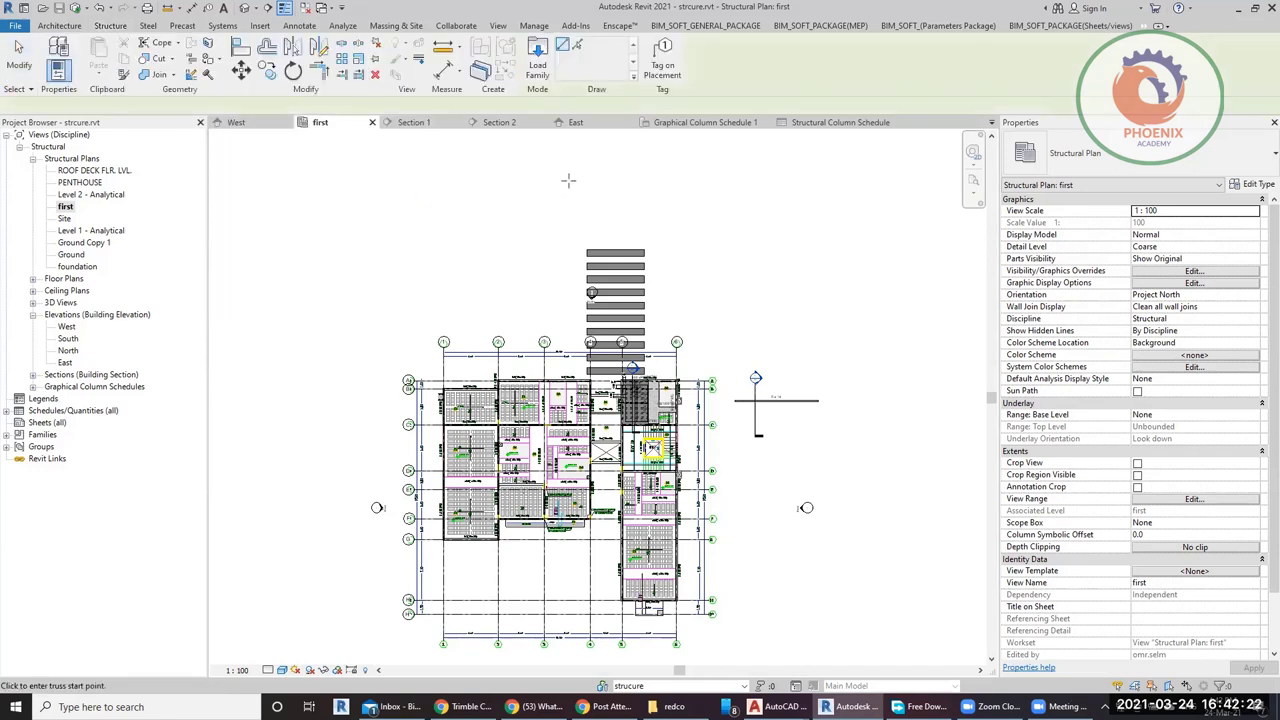
click(1137, 150)
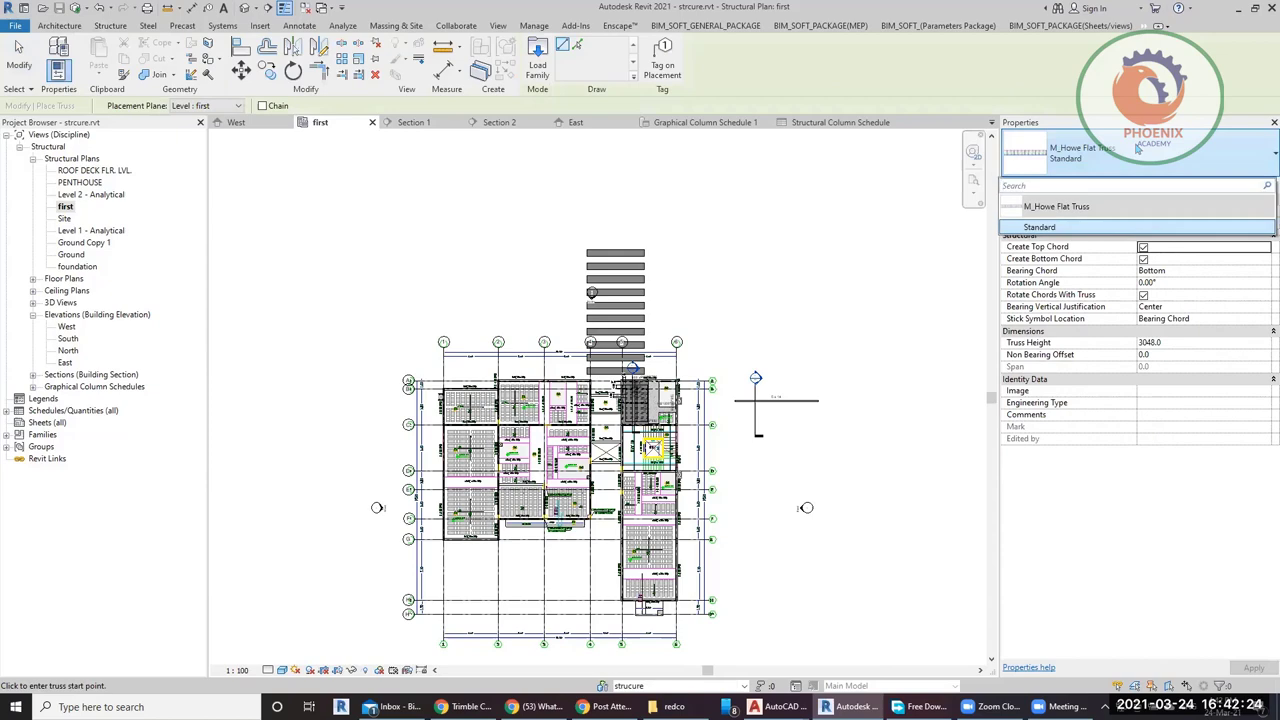
click(1039, 196)
scroll(699, 342, up, 2)
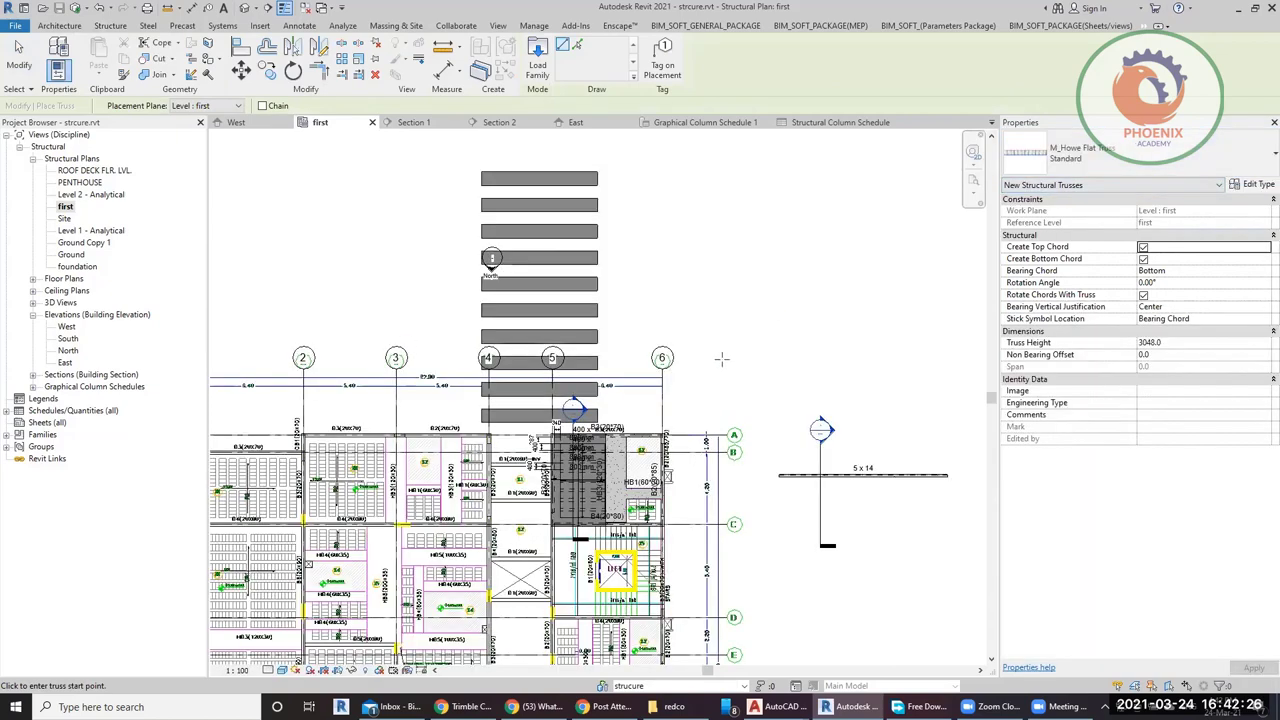
click(716, 375)
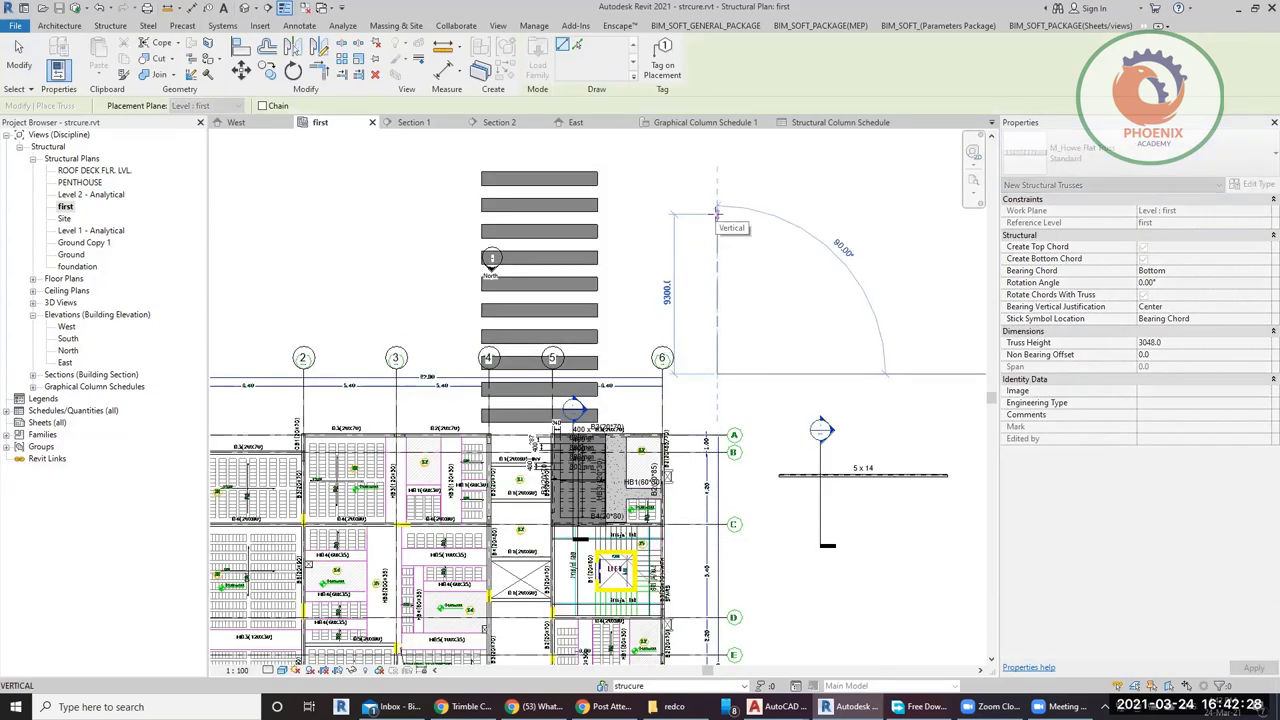
click(798, 236)
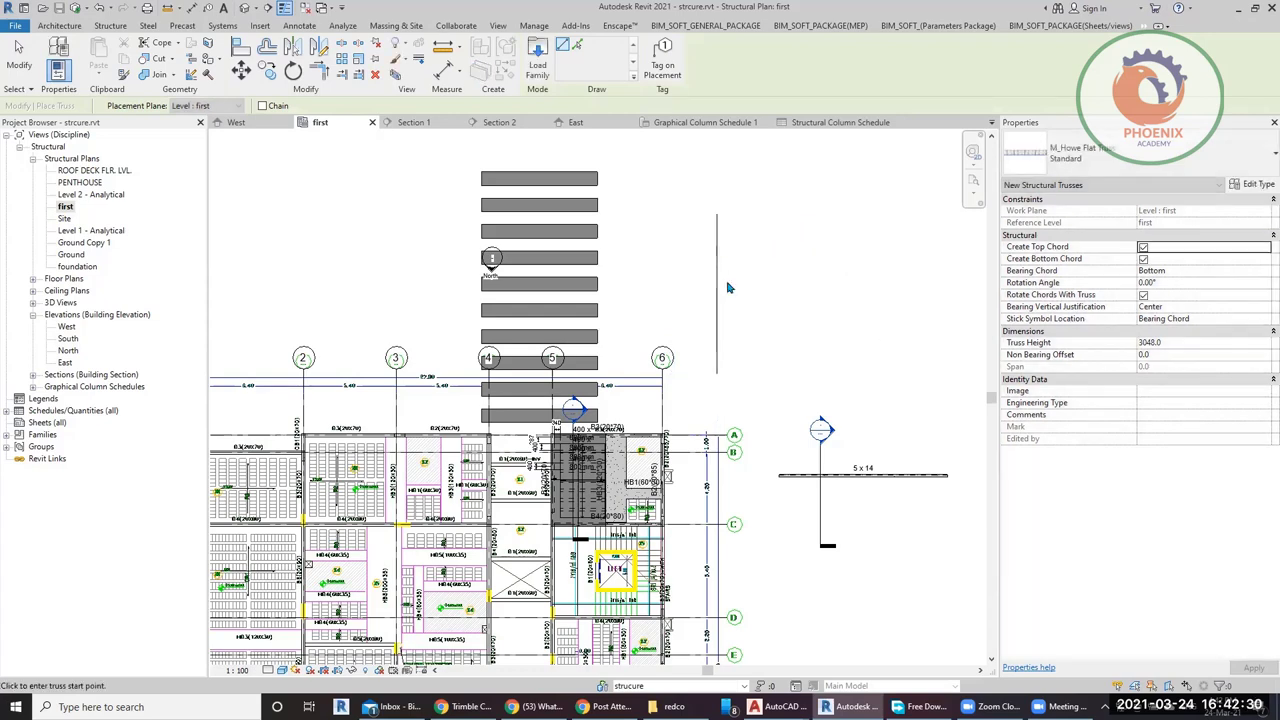
key(Escape)
key(Escape)
Select the new truss and examine its chords, verticals and diagonals in the 3D view.
click(716, 290)
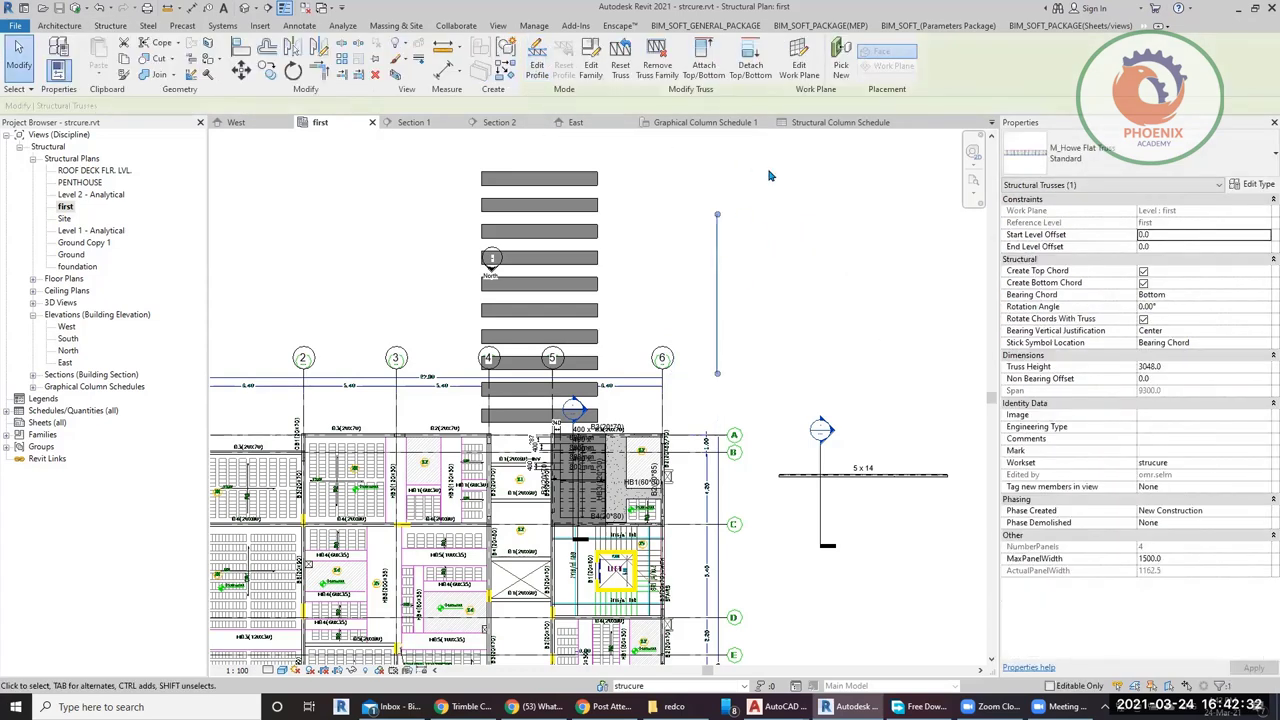
click(246, 9)
scroll(650, 424, down, 3)
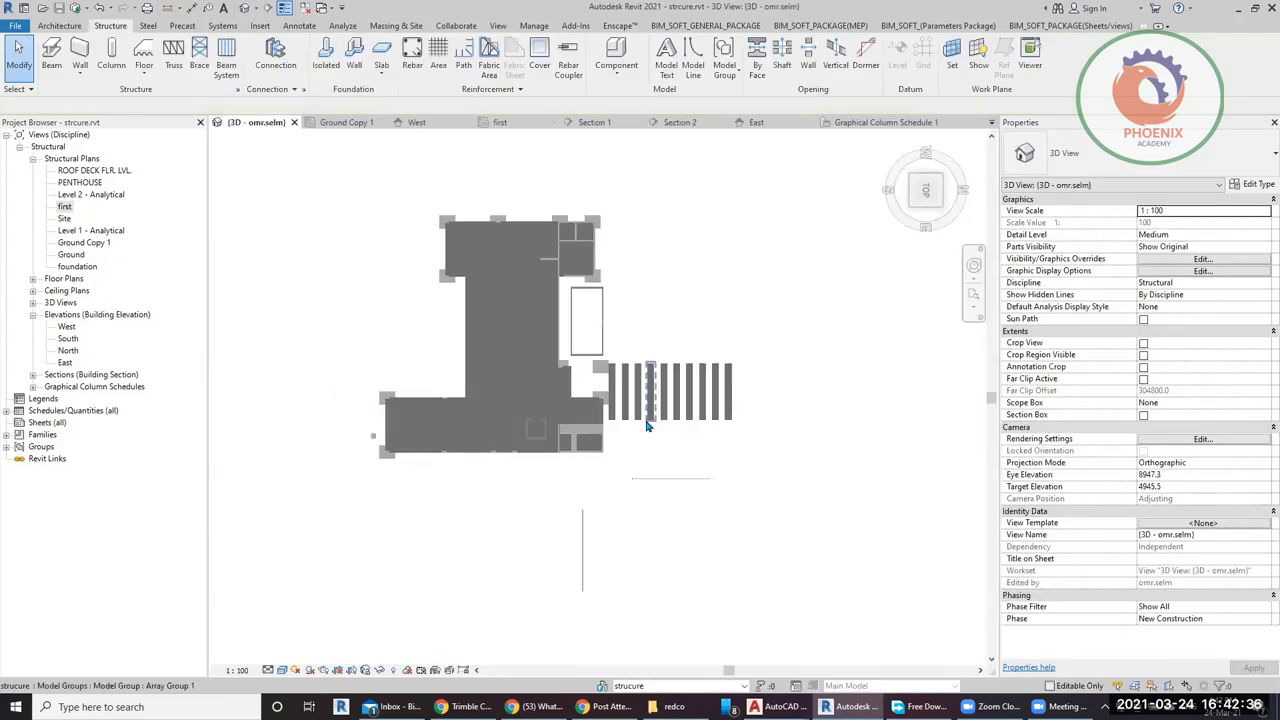
scroll(650, 424, up, 2)
scroll(600, 560, up, 2)
shift+middle_drag(600, 560, 750, 402)
scroll(686, 402, up, 3)
click(680, 428)
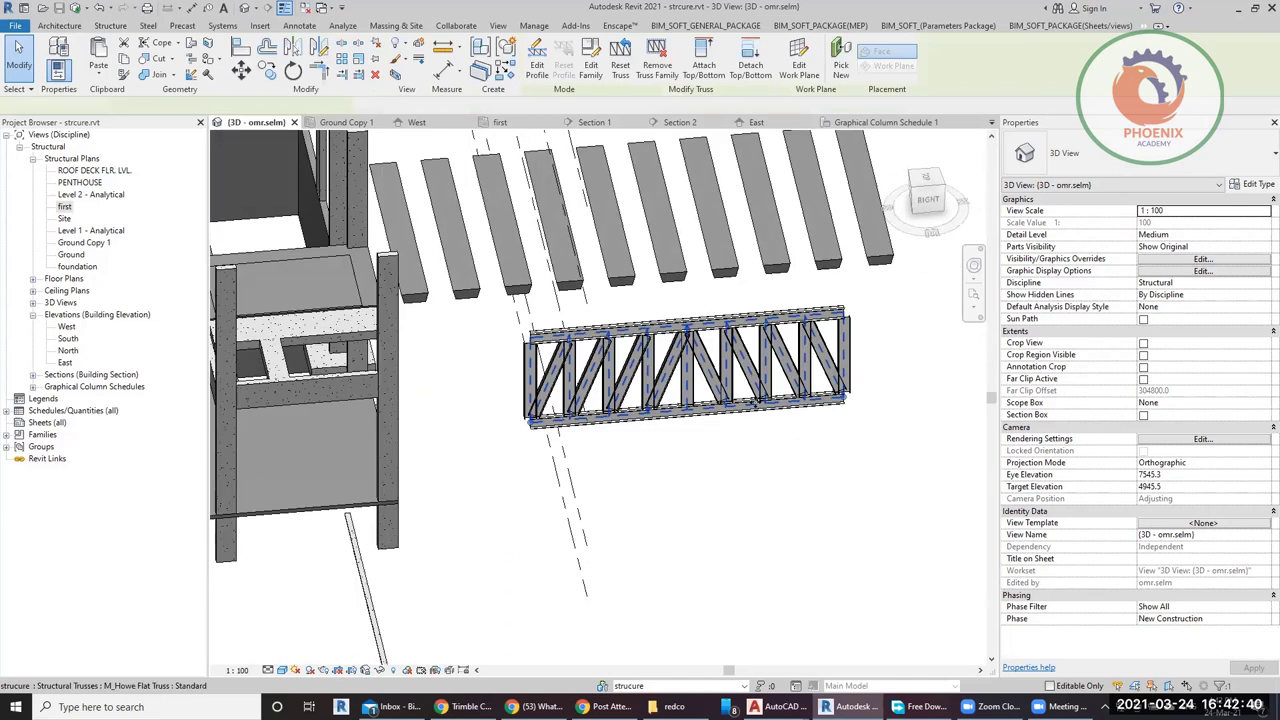
scroll(750, 402, up, 3)
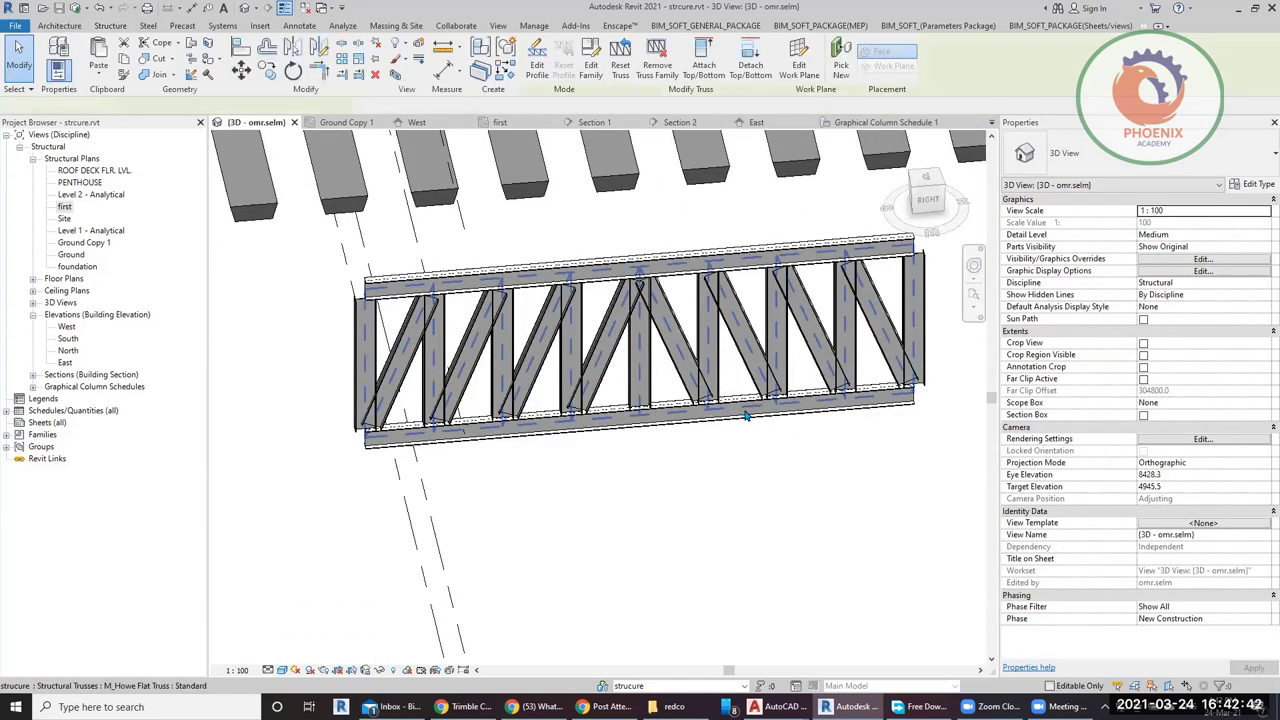
Edit the selected truss's profile by moving its top chord line up to just below the slab ribs, keeping it parallel to the bottom chord.
scroll(772, 490, down, 2)
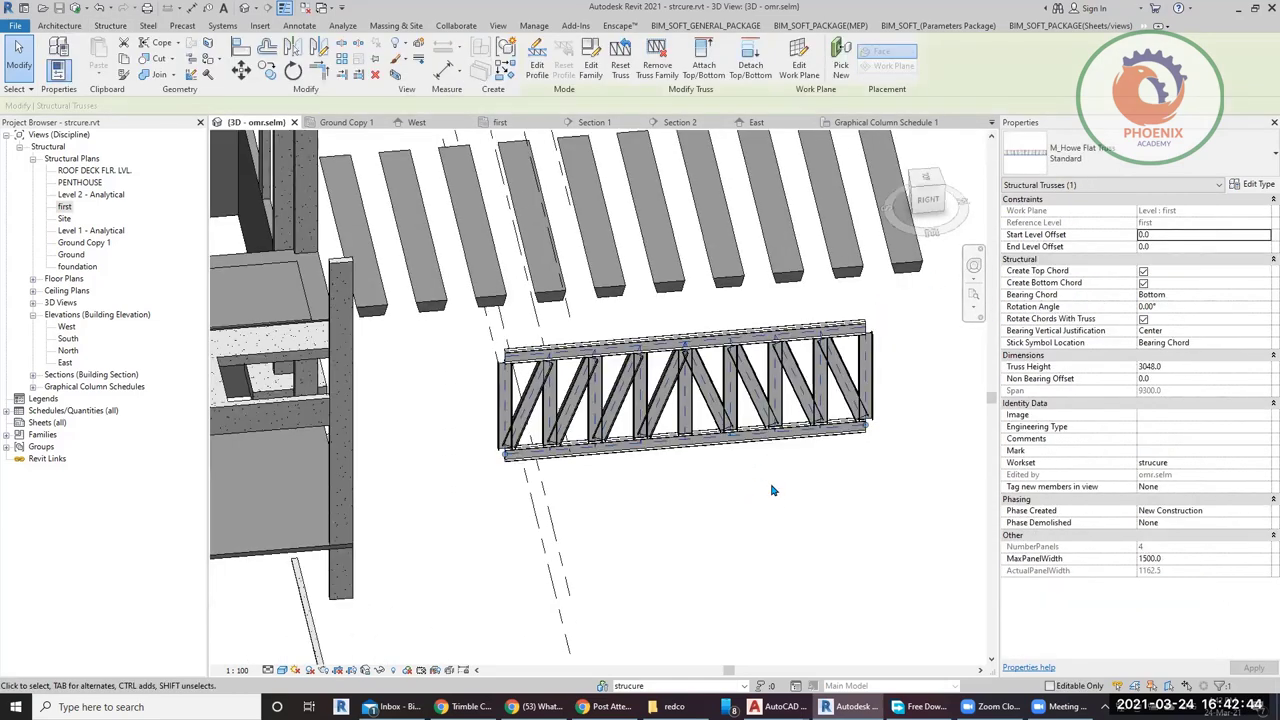
click(537, 62)
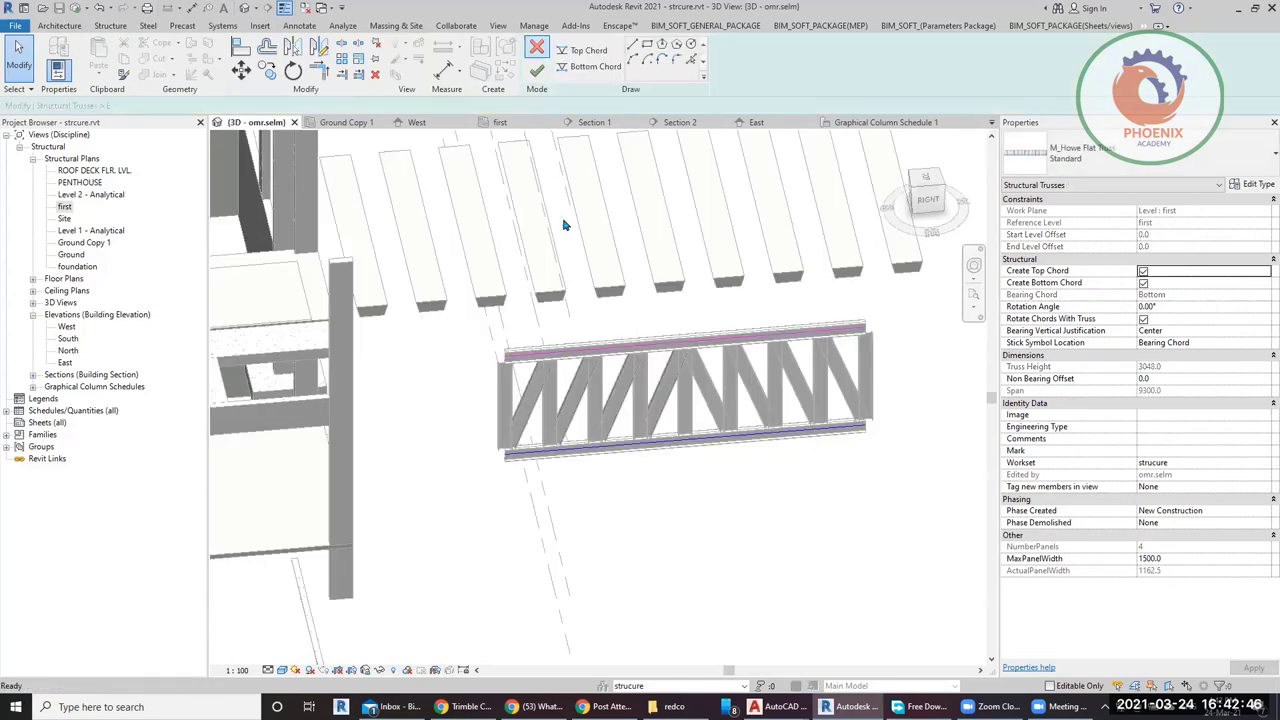
click(572, 358)
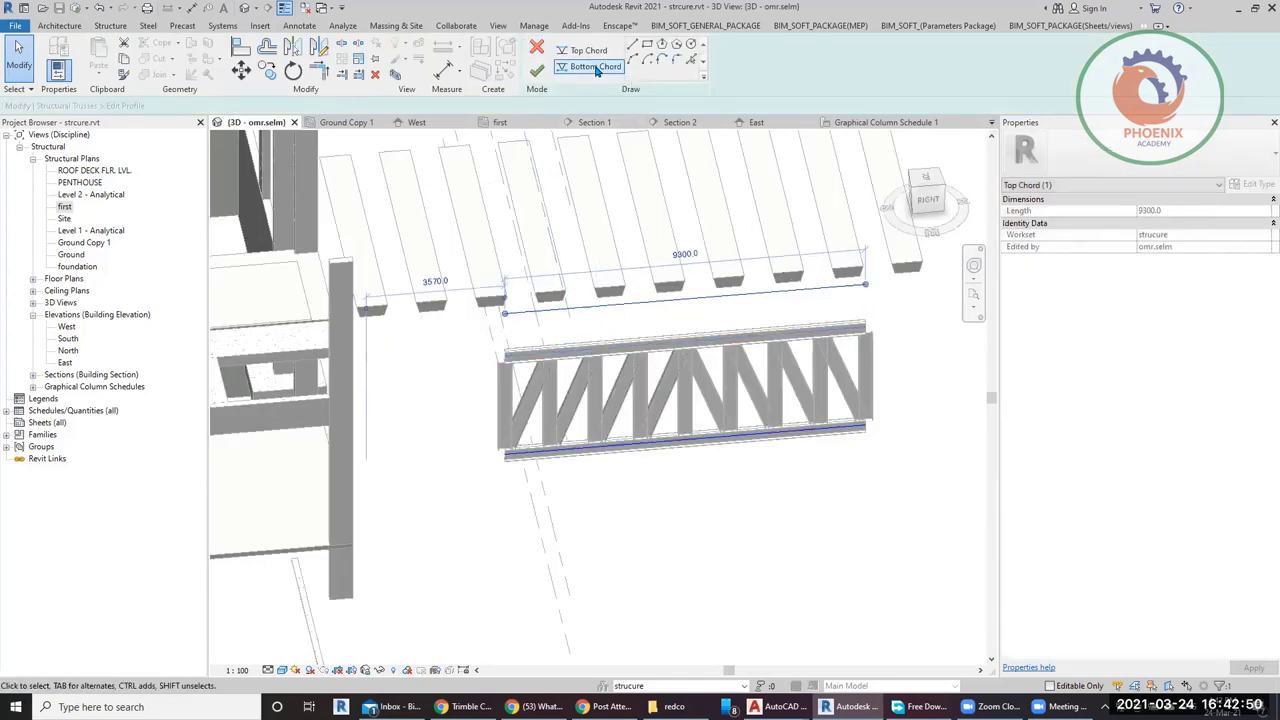
click(537, 70)
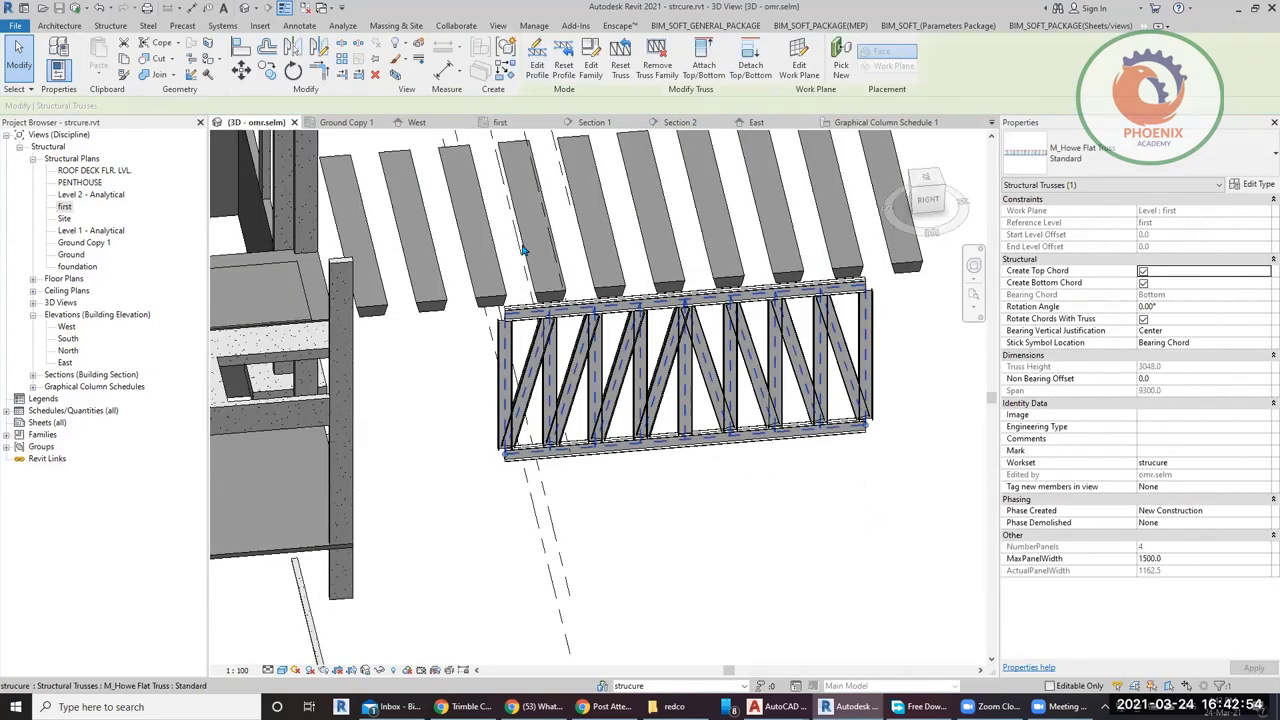
Try to add a rectangular bottom-chord outline across the truss webs in its profile sketch, discard the sketch and deselect the truss.
click(537, 70)
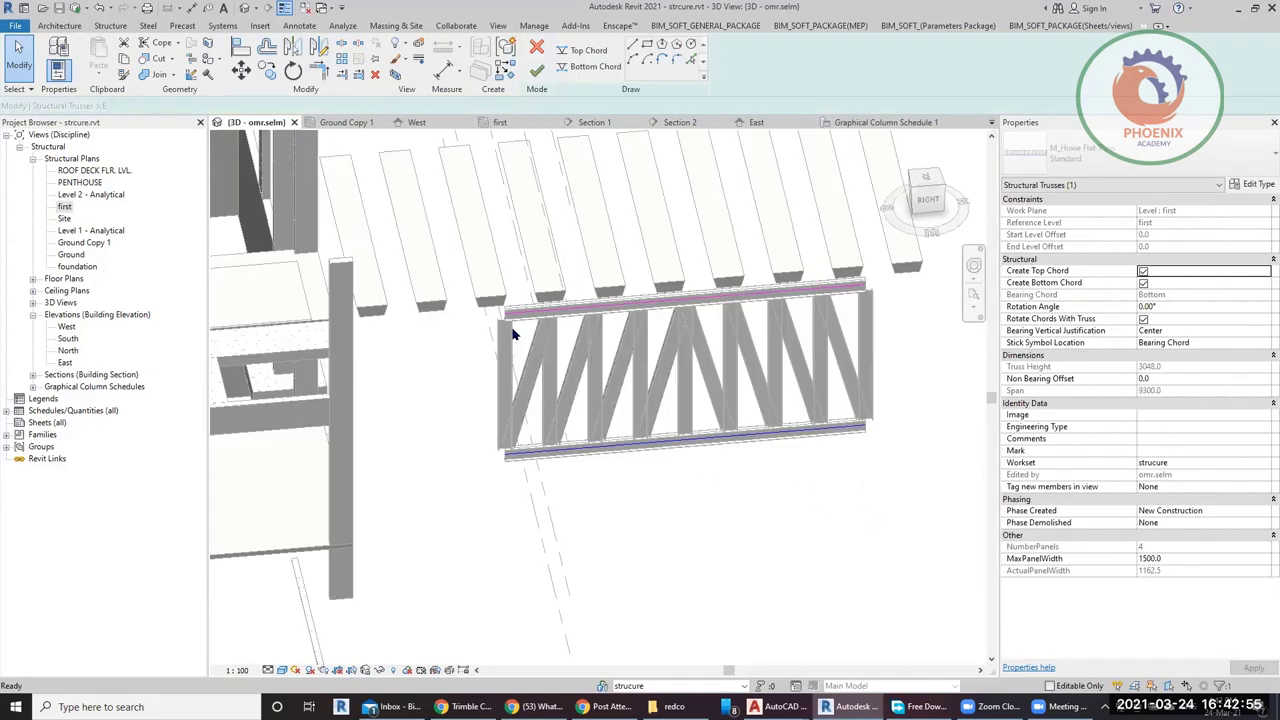
click(624, 446)
mouse_move(866, 430)
mouse_down()
mouse_move(917, 416)
mouse_move(866, 426)
mouse_up()
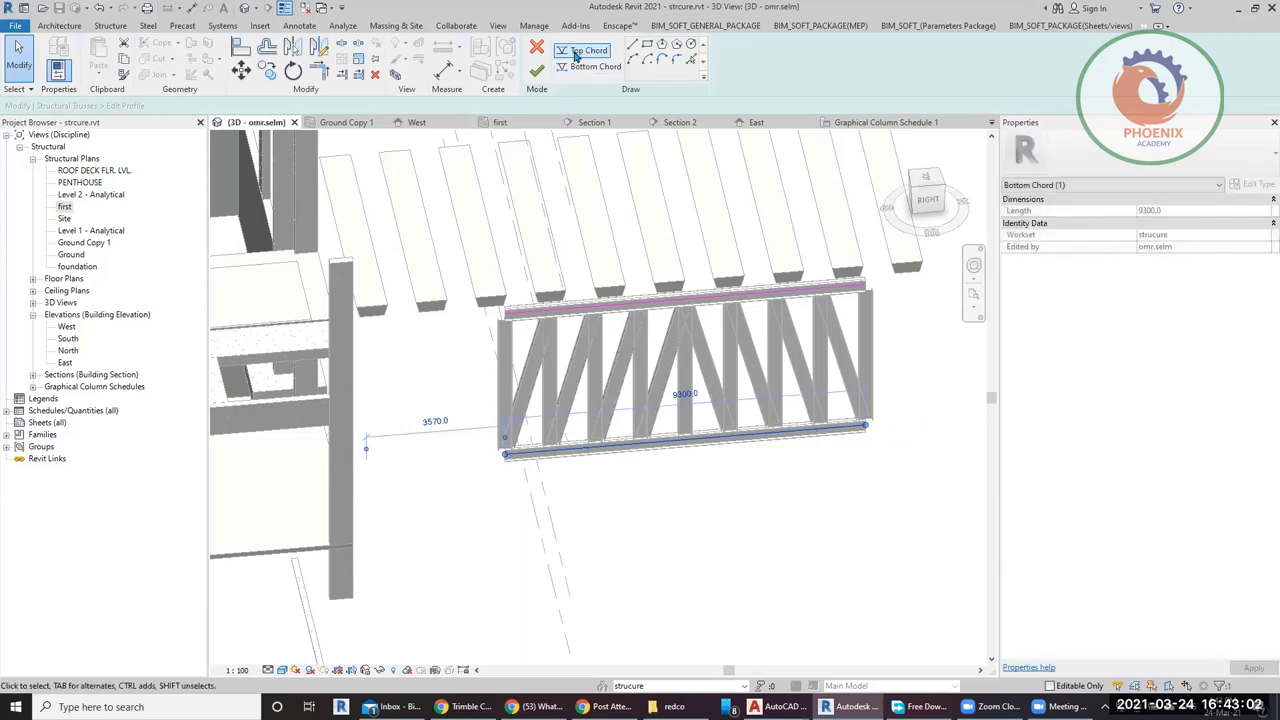
click(584, 50)
click(585, 67)
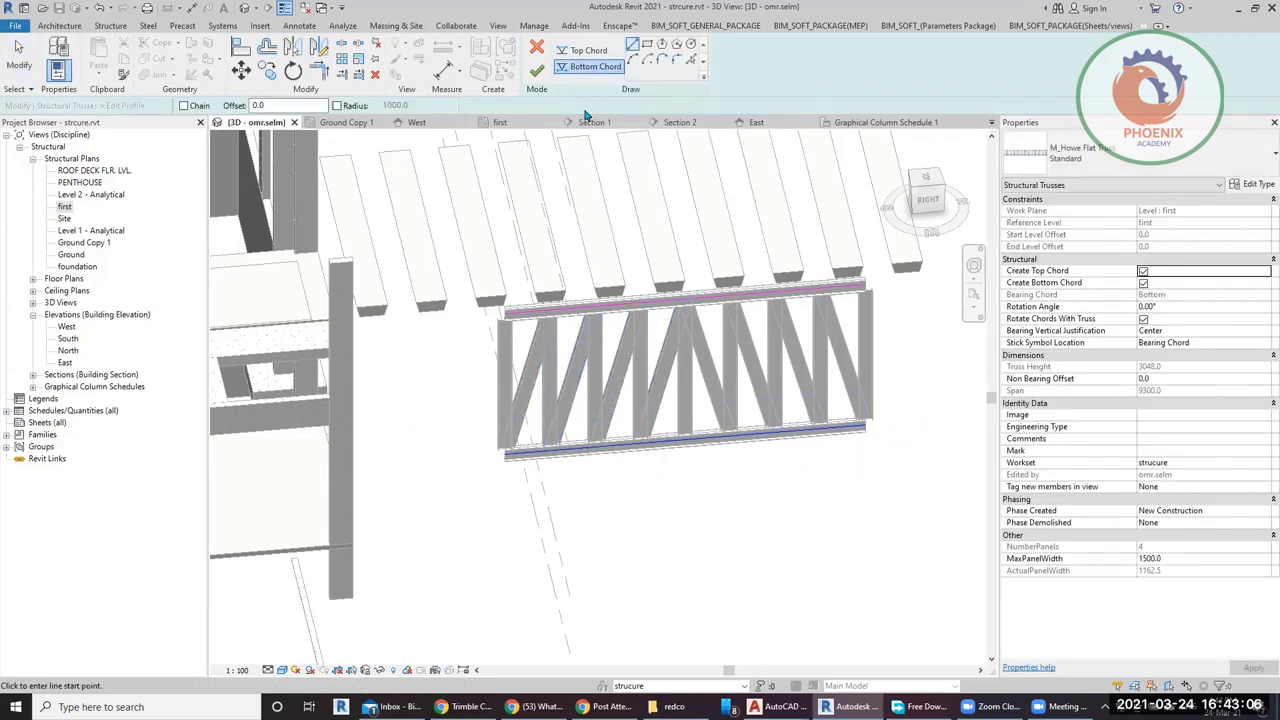
click(647, 44)
click(531, 350)
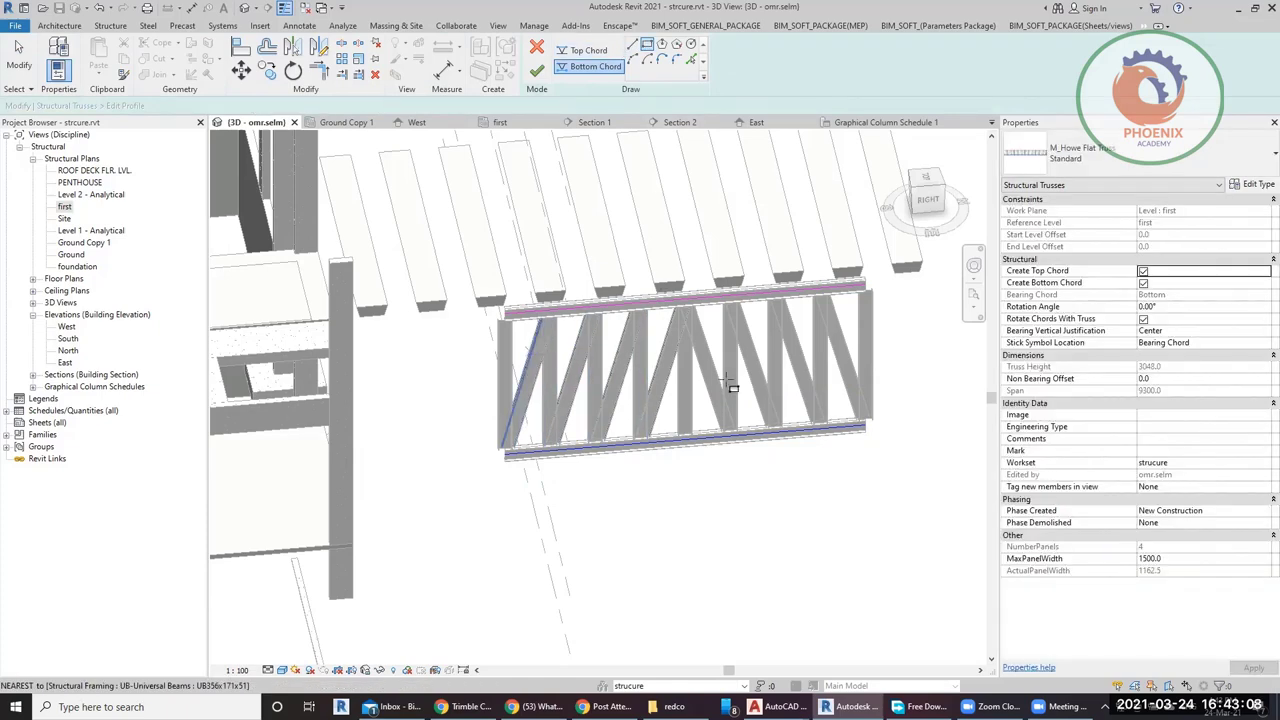
click(815, 389)
click(536, 75)
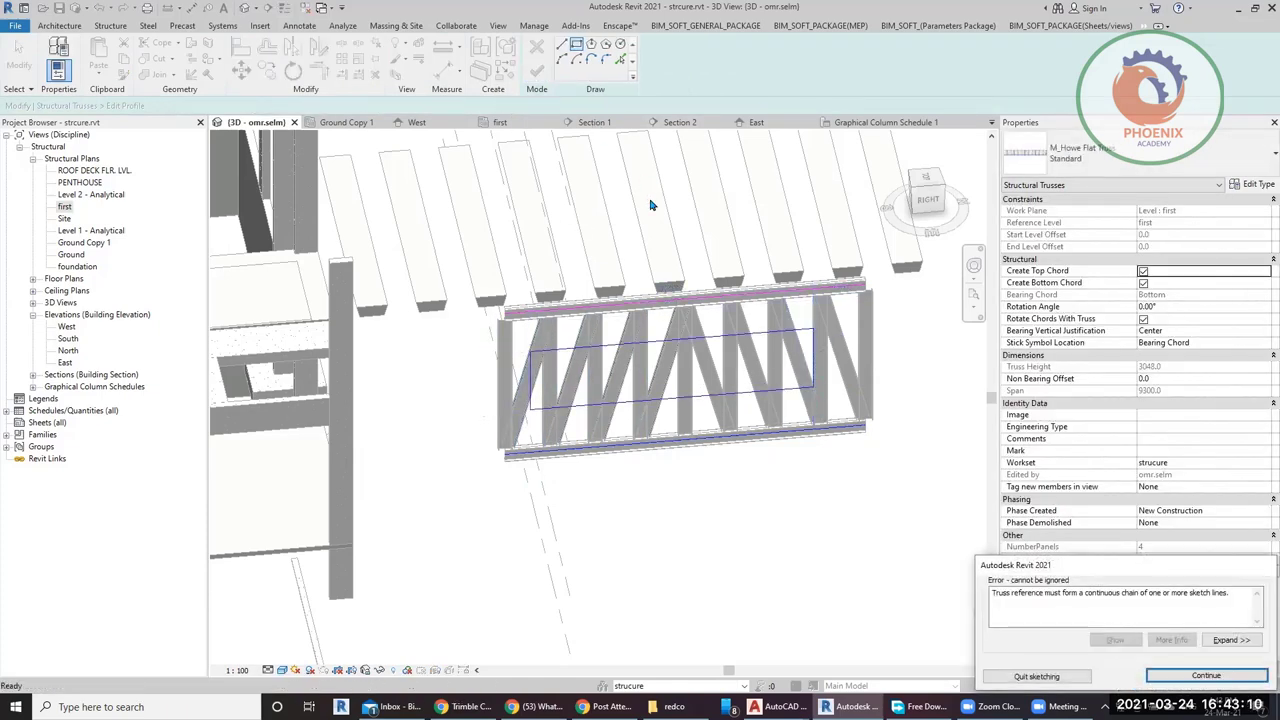
click(1228, 560)
click(536, 47)
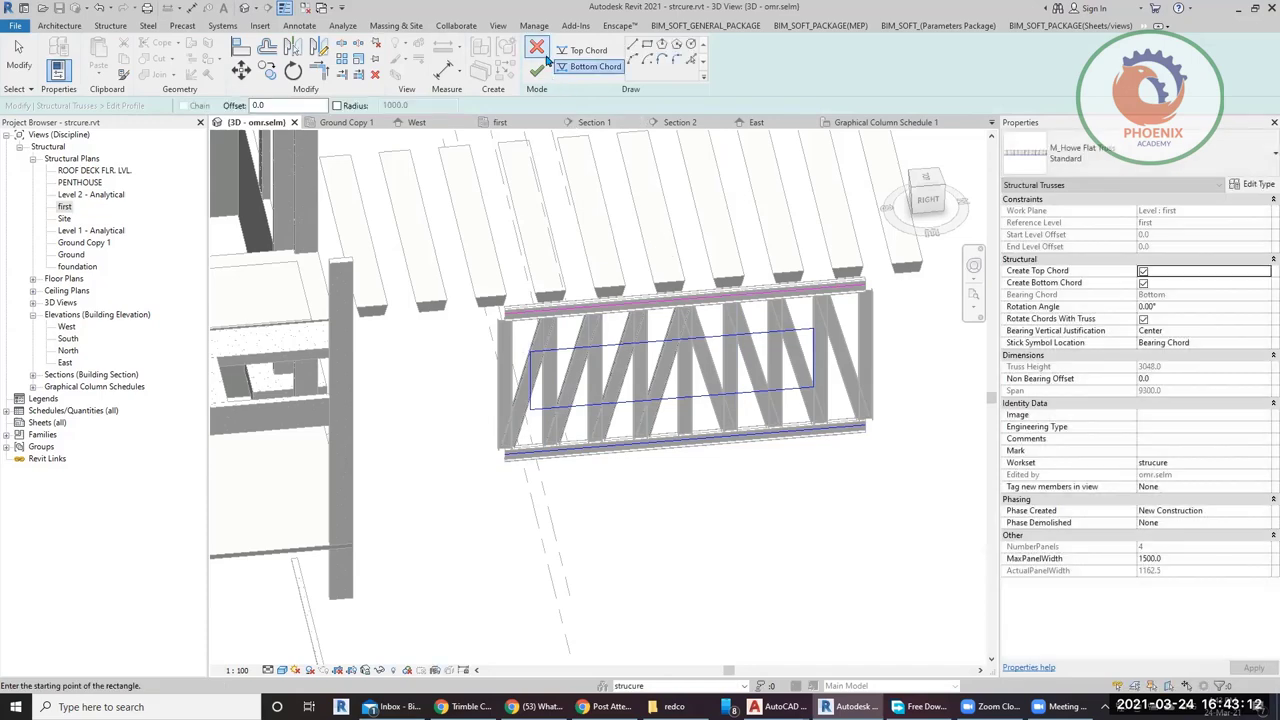
click(672, 368)
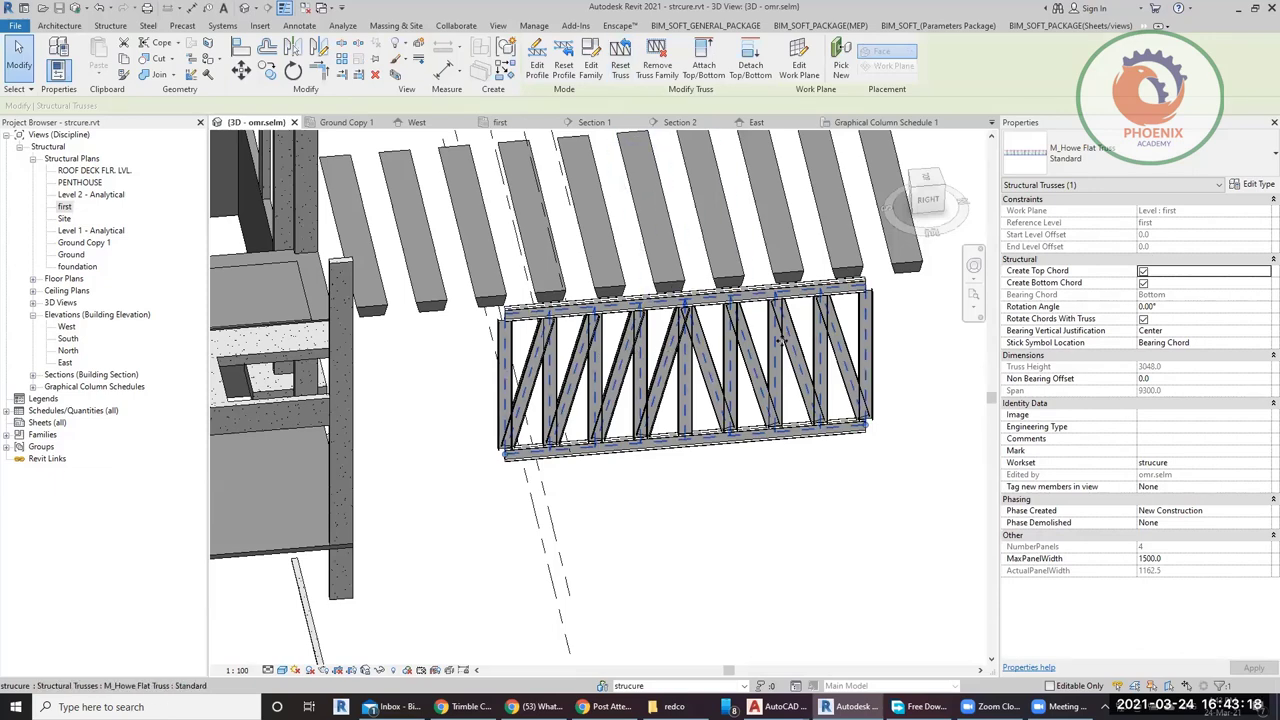
key(Escape)
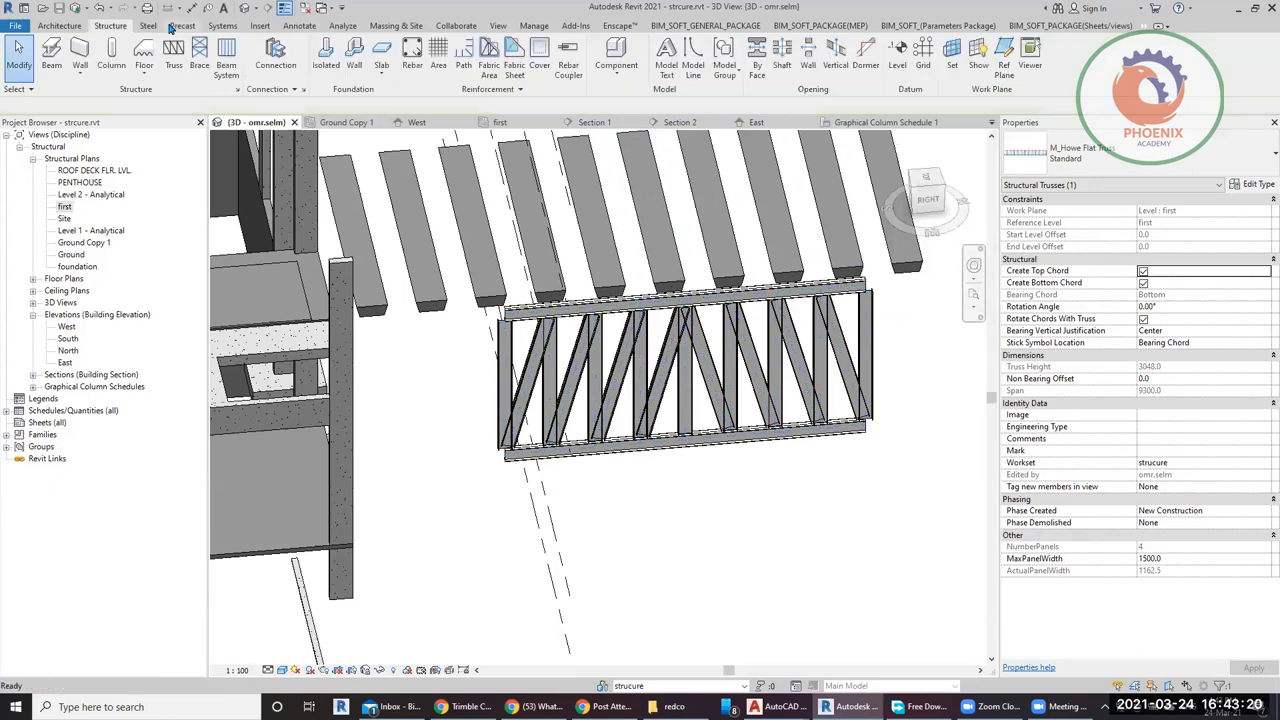
Start the Truss command for another structural truss.
click(173, 58)
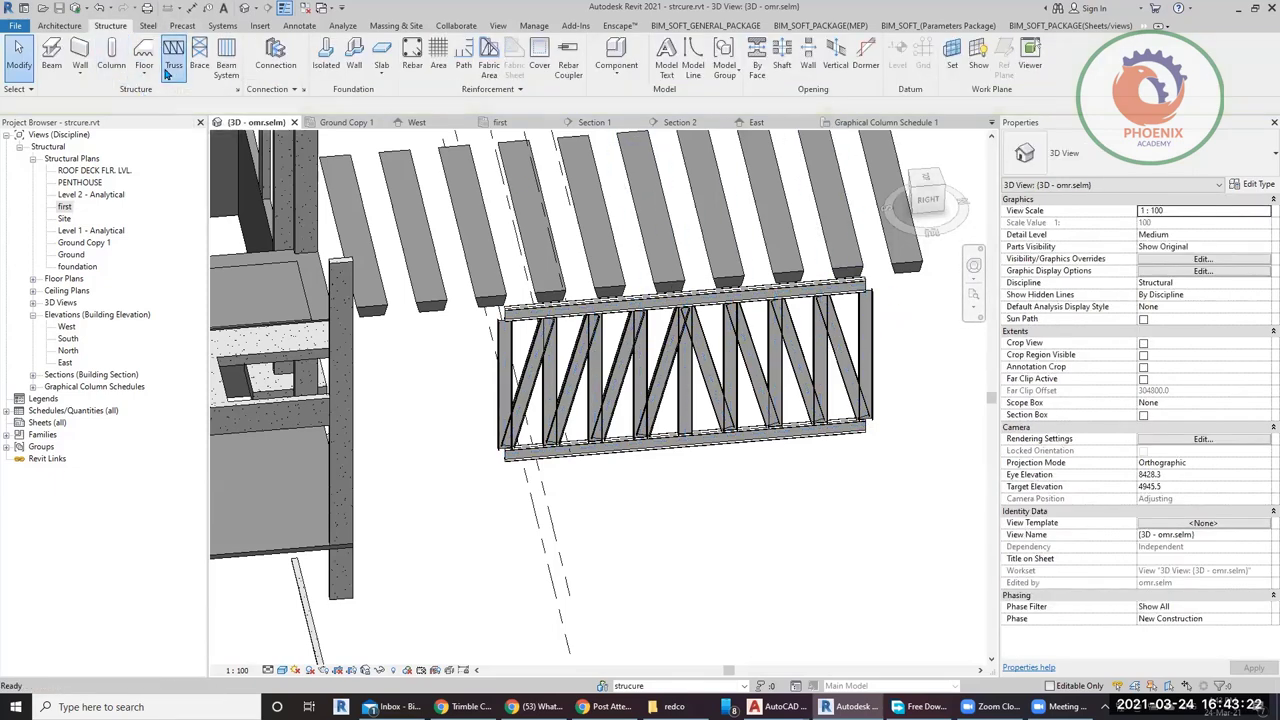